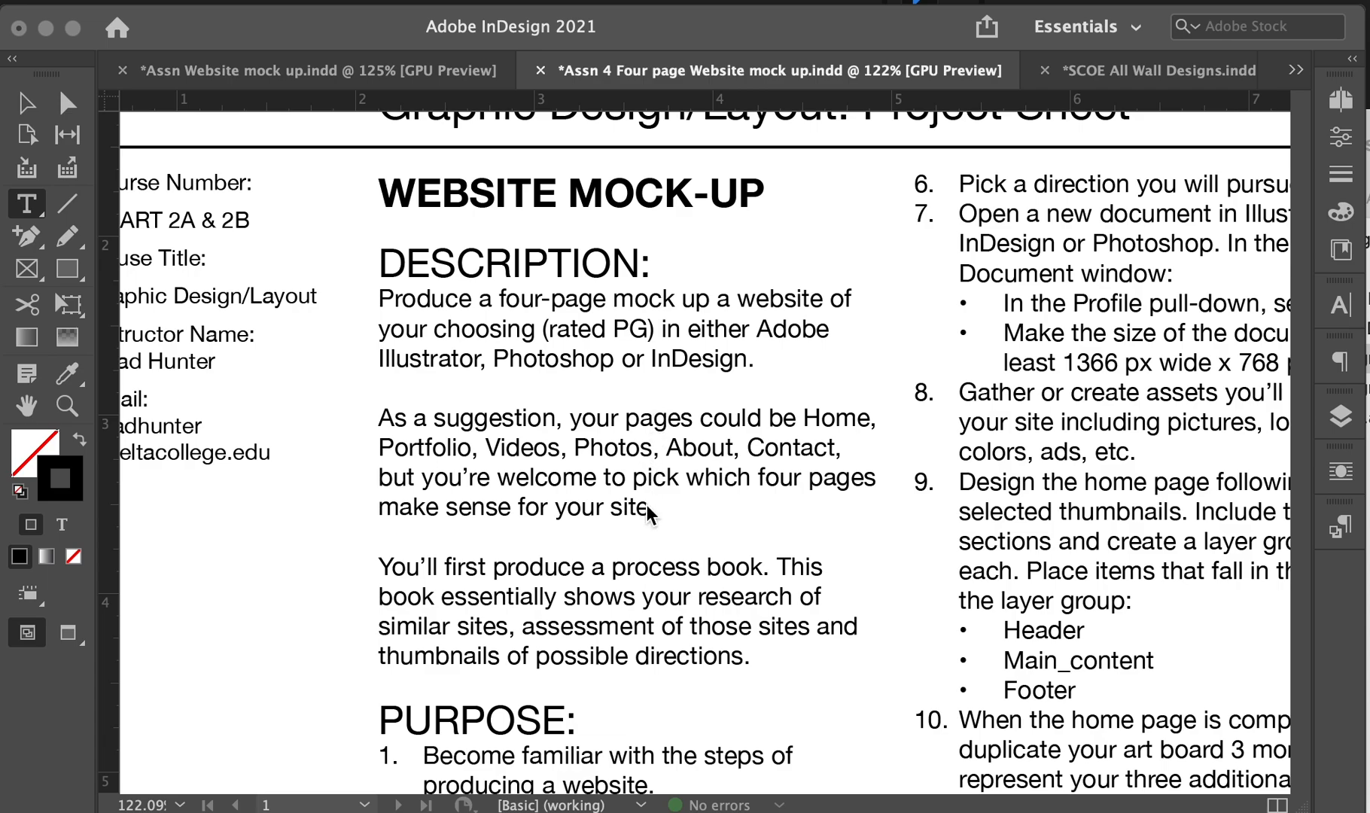
- Scroll the assignment brief down until the SPECS list ends at the Portfolium and BlackBoard requirement
{"action": "scroll", "coordinate": [683, 566], "scroll_direction": "down", "scroll_amount": 5}
{"action": "scroll", "coordinate": [682, 566], "scroll_direction": "right", "scroll_amount": 4}
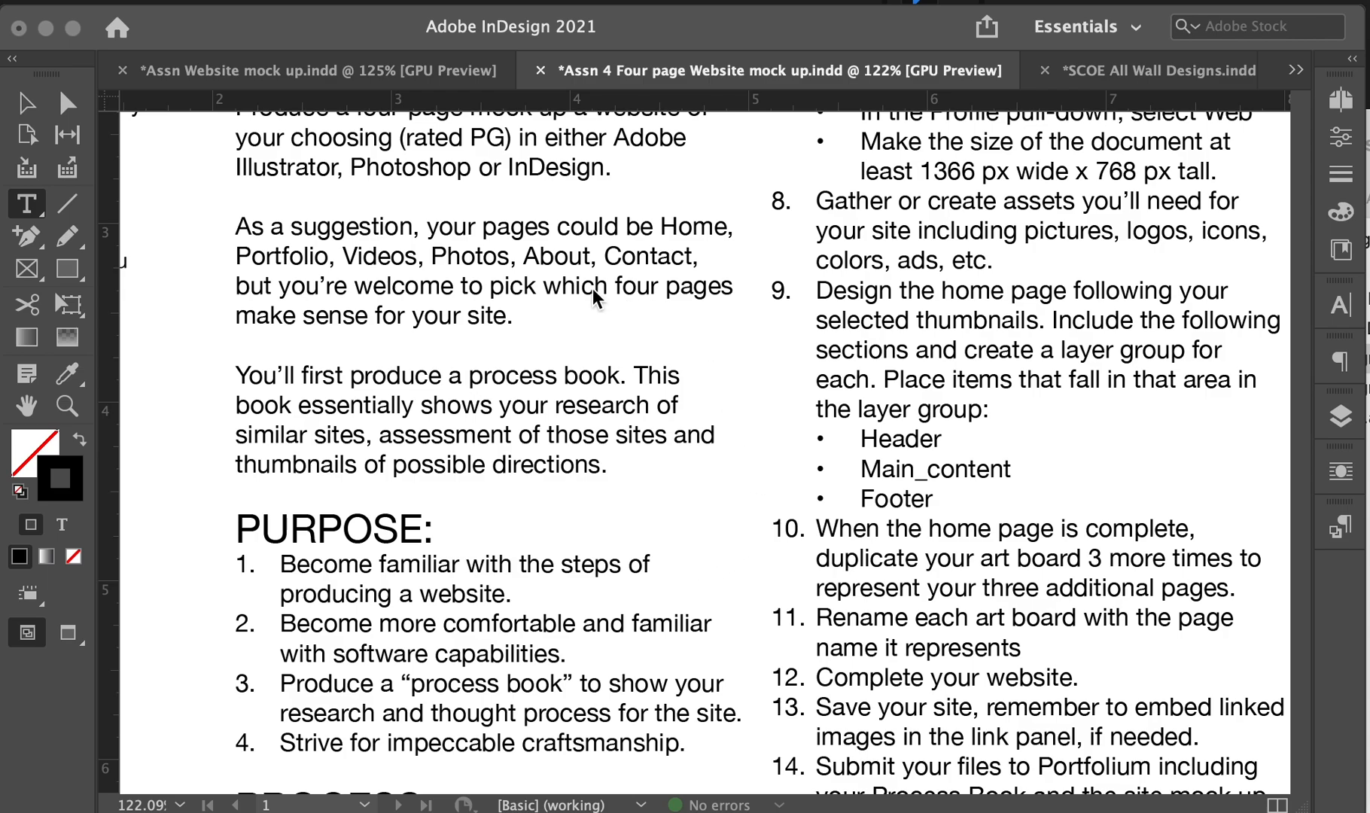
{"action": "scroll", "coordinate": [601, 292], "scroll_direction": "up", "scroll_amount": 1}
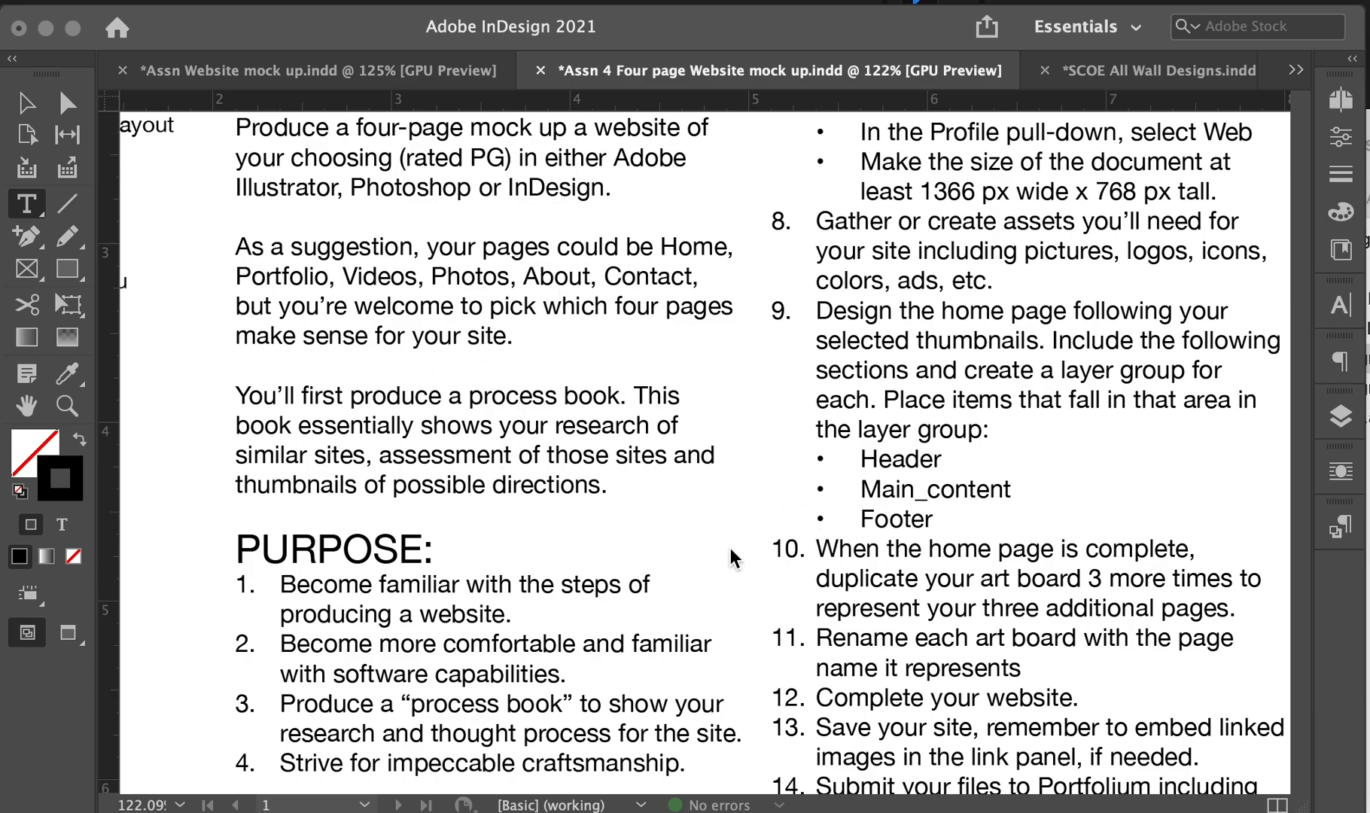
{"action": "scroll", "coordinate": [730, 548], "scroll_direction": "down", "scroll_amount": 5}
{"action": "scroll", "coordinate": [730, 548], "scroll_direction": "right", "scroll_amount": 1}
{"action": "scroll", "coordinate": [730, 548], "scroll_direction": "up", "scroll_amount": 6}
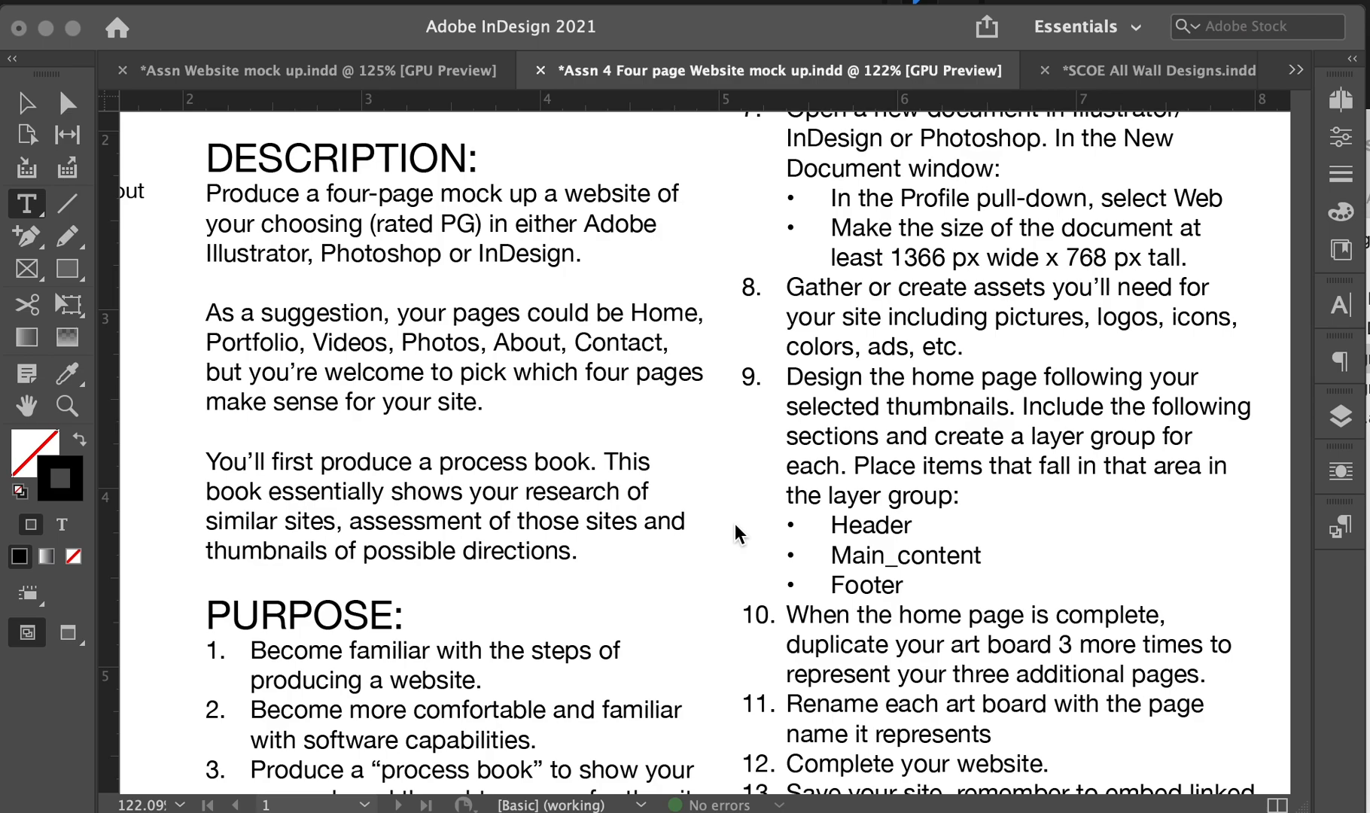
{"action": "scroll", "coordinate": [734, 531], "scroll_direction": "right", "scroll_amount": 2}
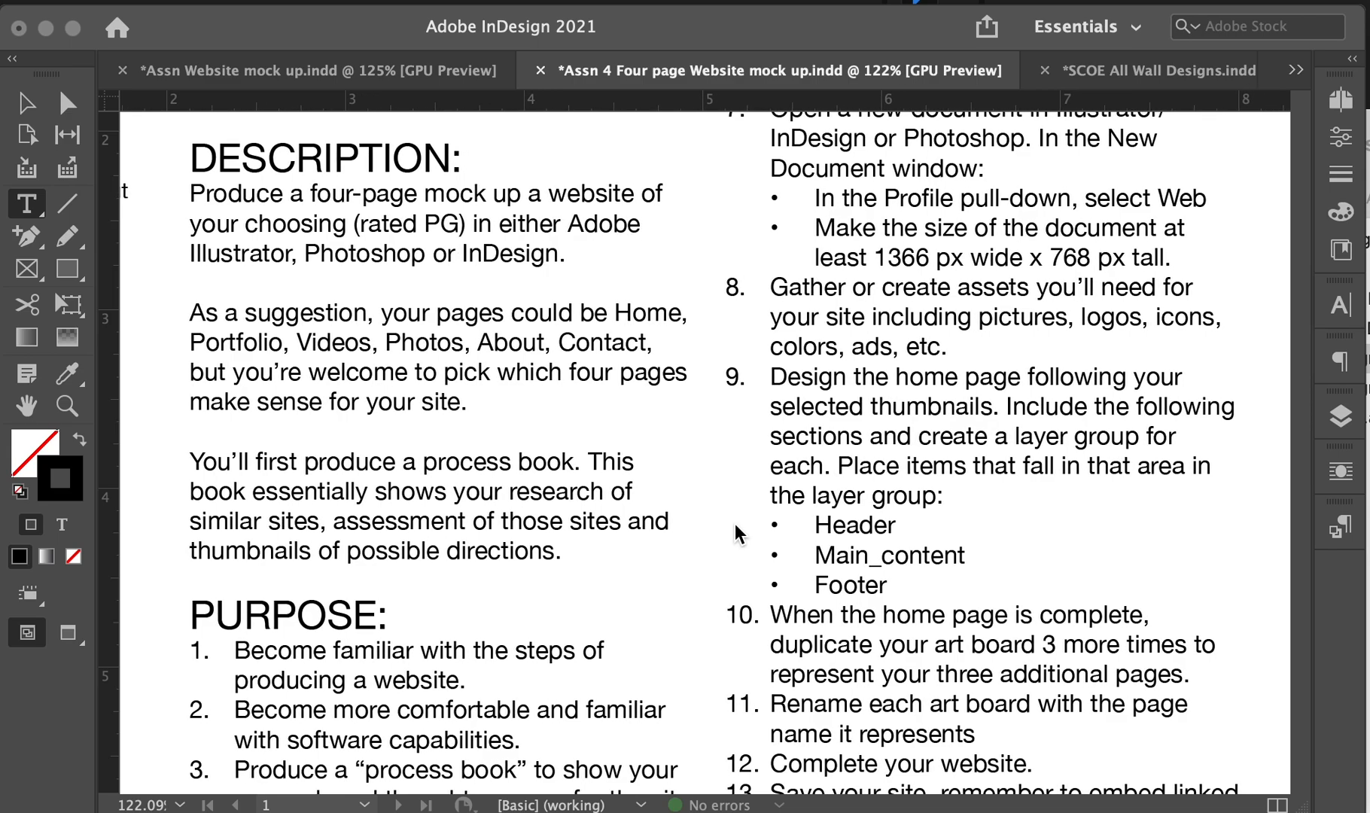
{"action": "scroll", "coordinate": [734, 525], "scroll_direction": "right", "scroll_amount": 2}
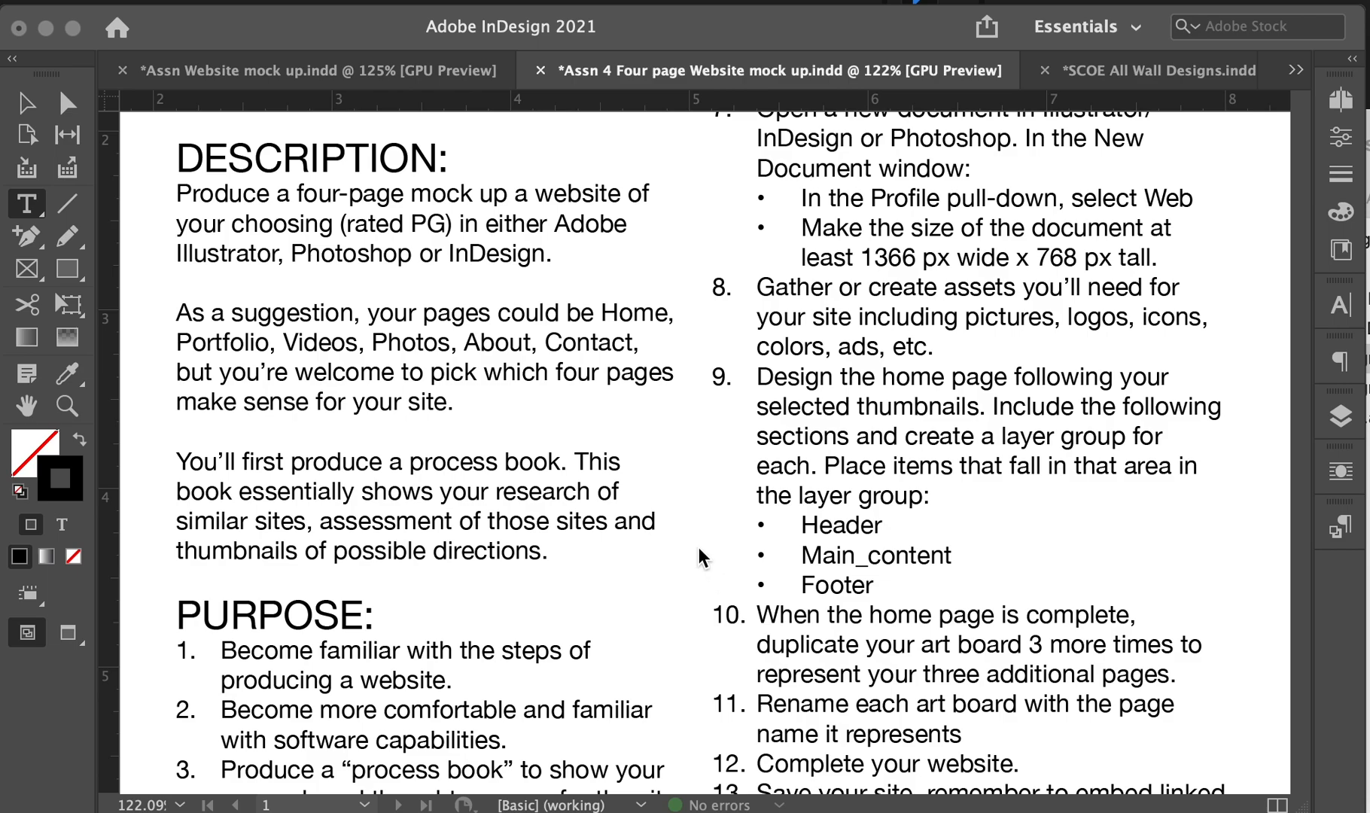
{"action": "scroll", "coordinate": [699, 547], "scroll_direction": "down", "scroll_amount": 5}
{"action": "scroll", "coordinate": [699, 547], "scroll_direction": "up", "scroll_amount": 4}
{"action": "scroll", "coordinate": [699, 547], "scroll_direction": "up", "scroll_amount": 1}
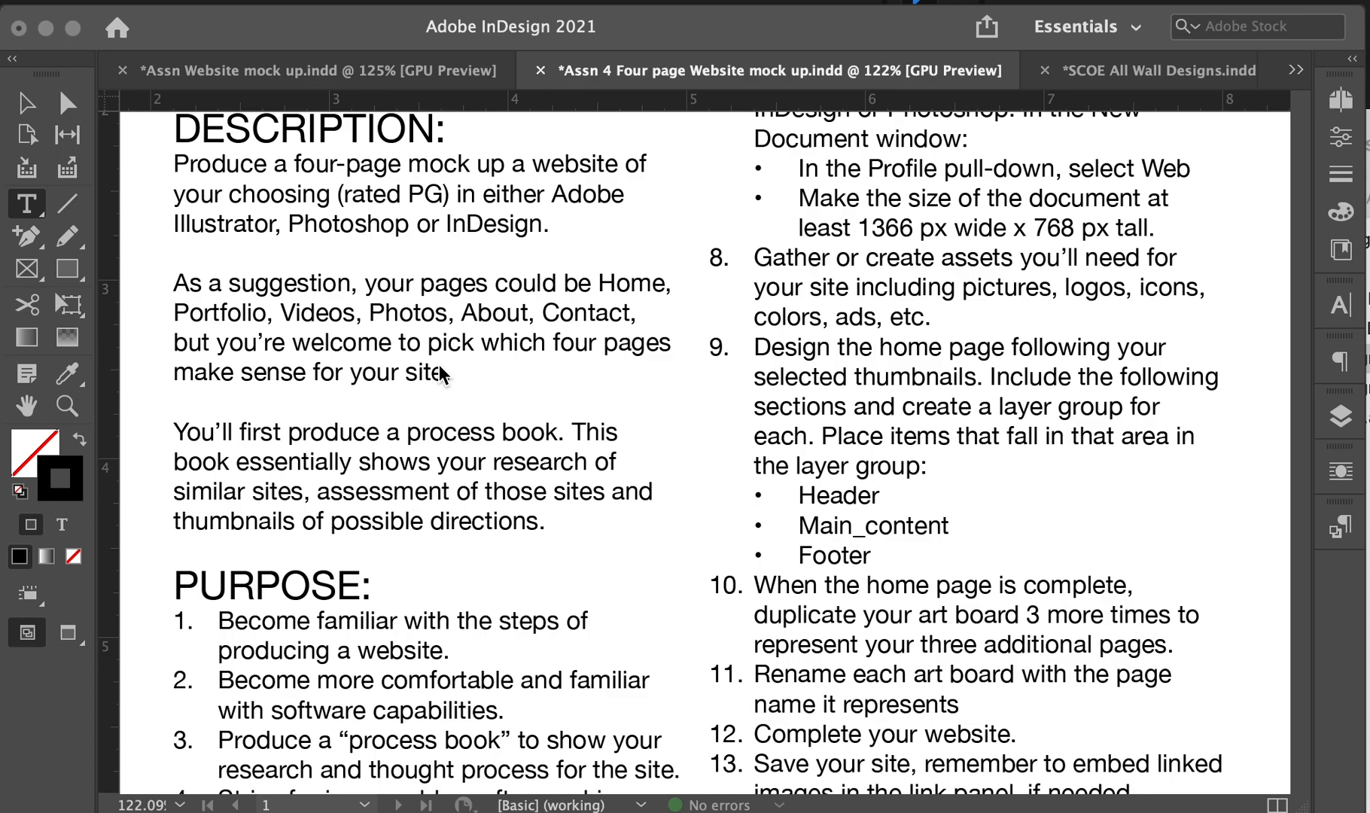
{"action": "scroll", "coordinate": [441, 373], "scroll_direction": "up", "scroll_amount": 4}
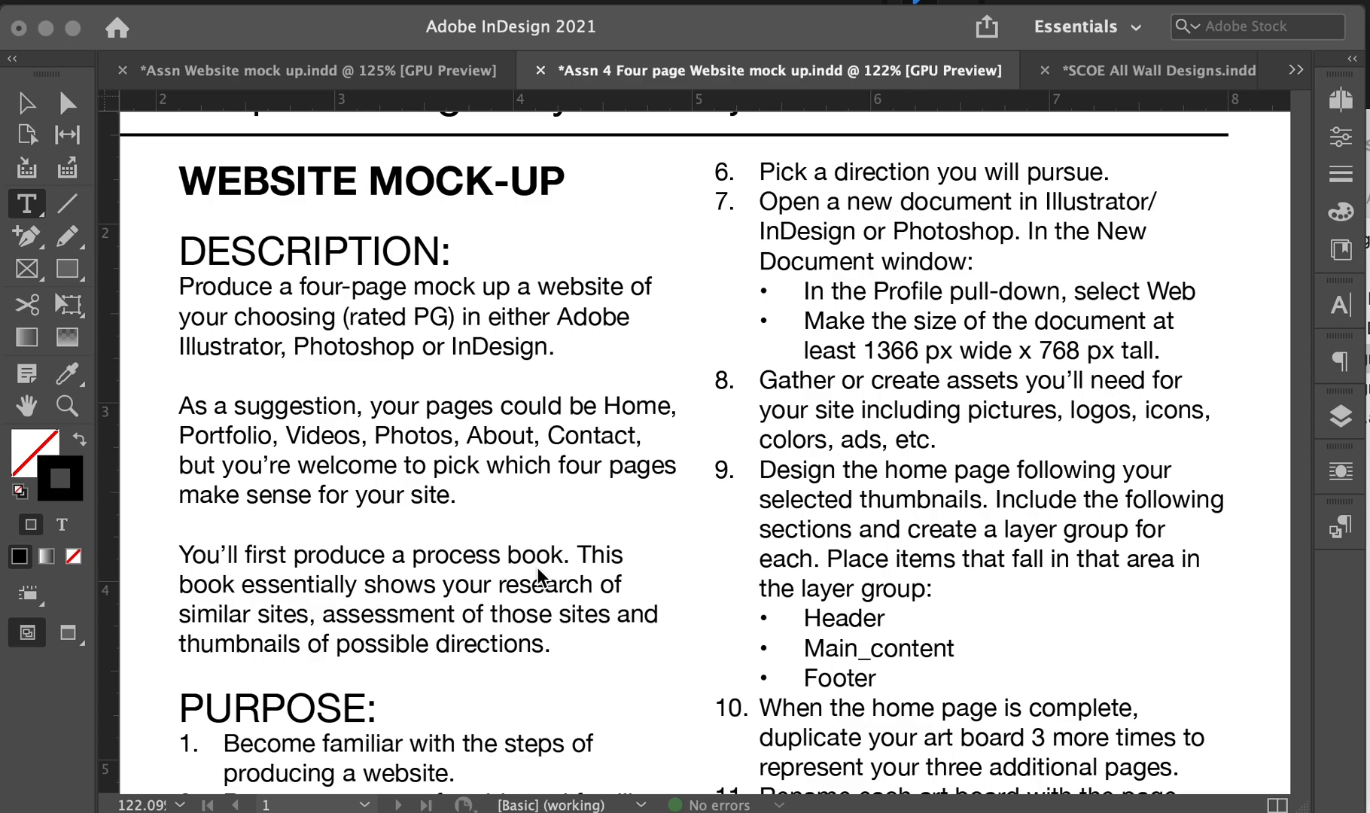
{"action": "scroll", "coordinate": [539, 576], "scroll_direction": "down", "scroll_amount": 1}
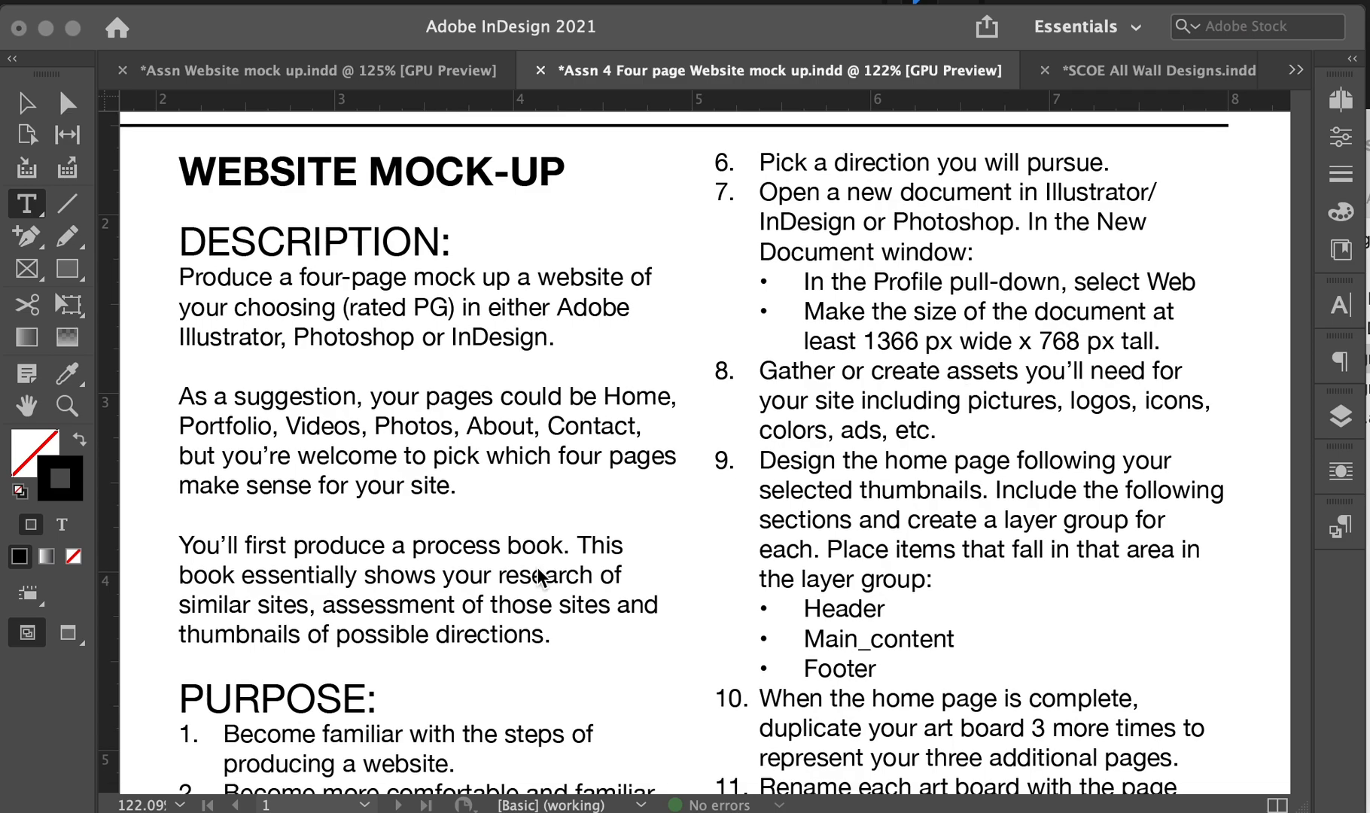
{"action": "scroll", "coordinate": [538, 570], "scroll_direction": "down", "scroll_amount": 5}
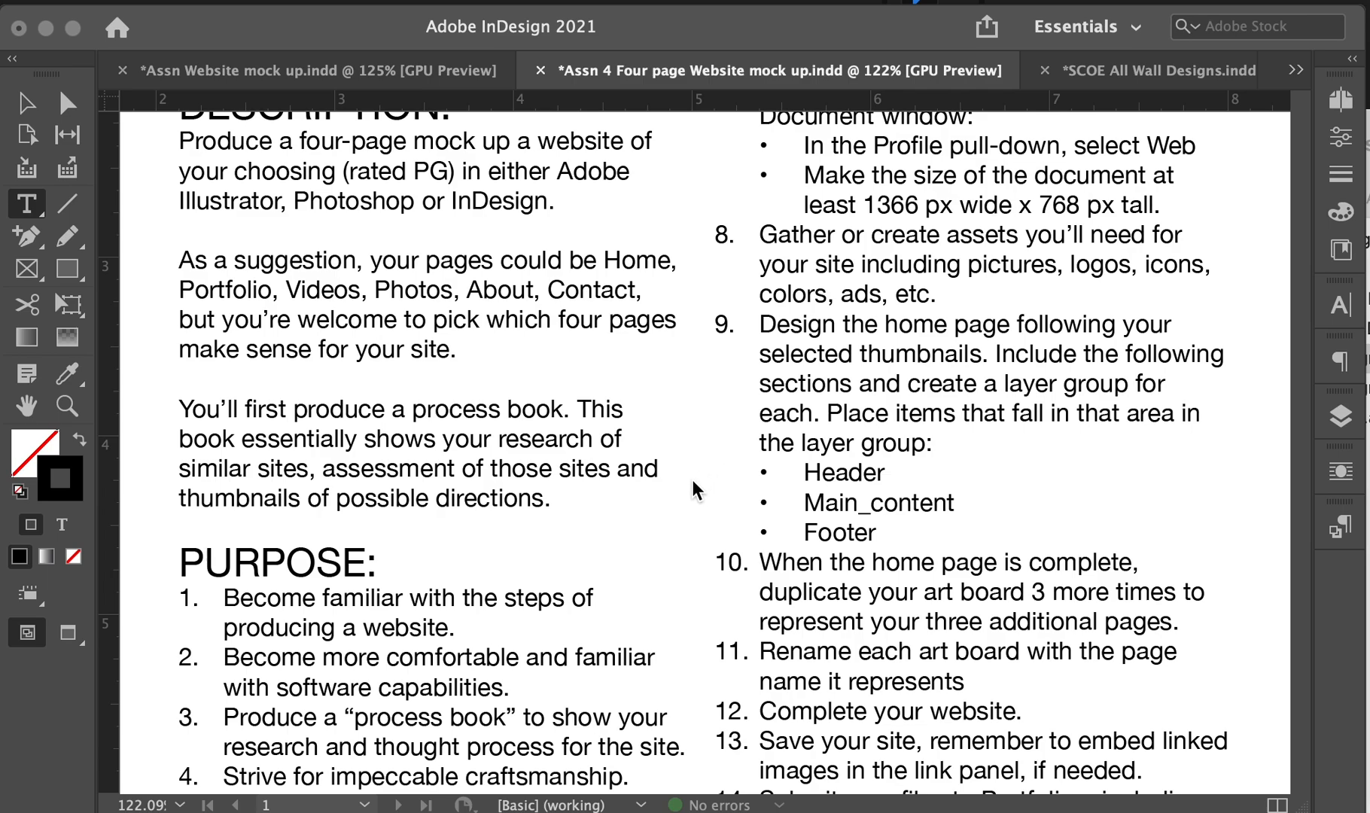
{"action": "scroll", "coordinate": [693, 482], "scroll_direction": "down", "scroll_amount": 1}
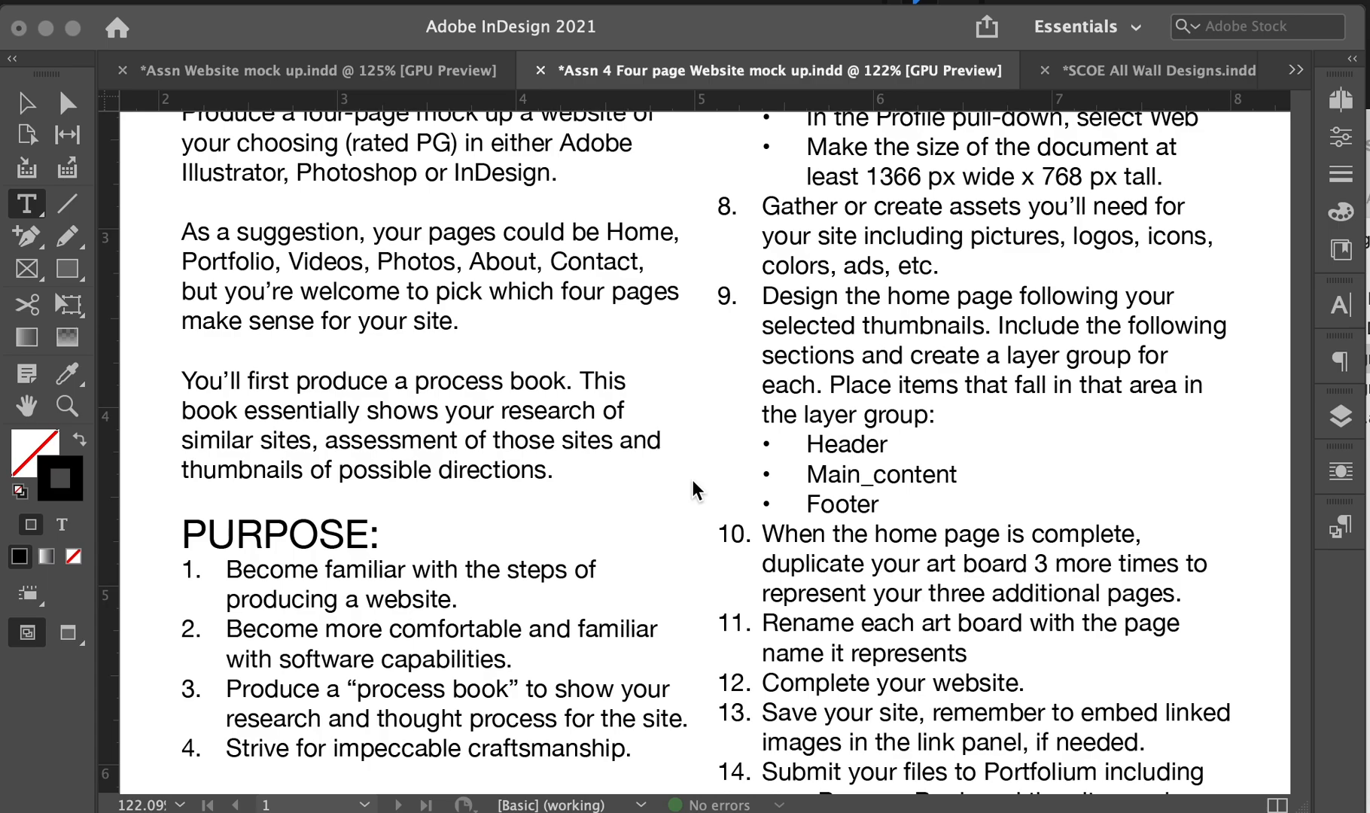
{"action": "scroll", "coordinate": [691, 479], "scroll_direction": "down", "scroll_amount": 10}
{"action": "scroll", "coordinate": [672, 456], "scroll_direction": "up", "scroll_amount": 10}
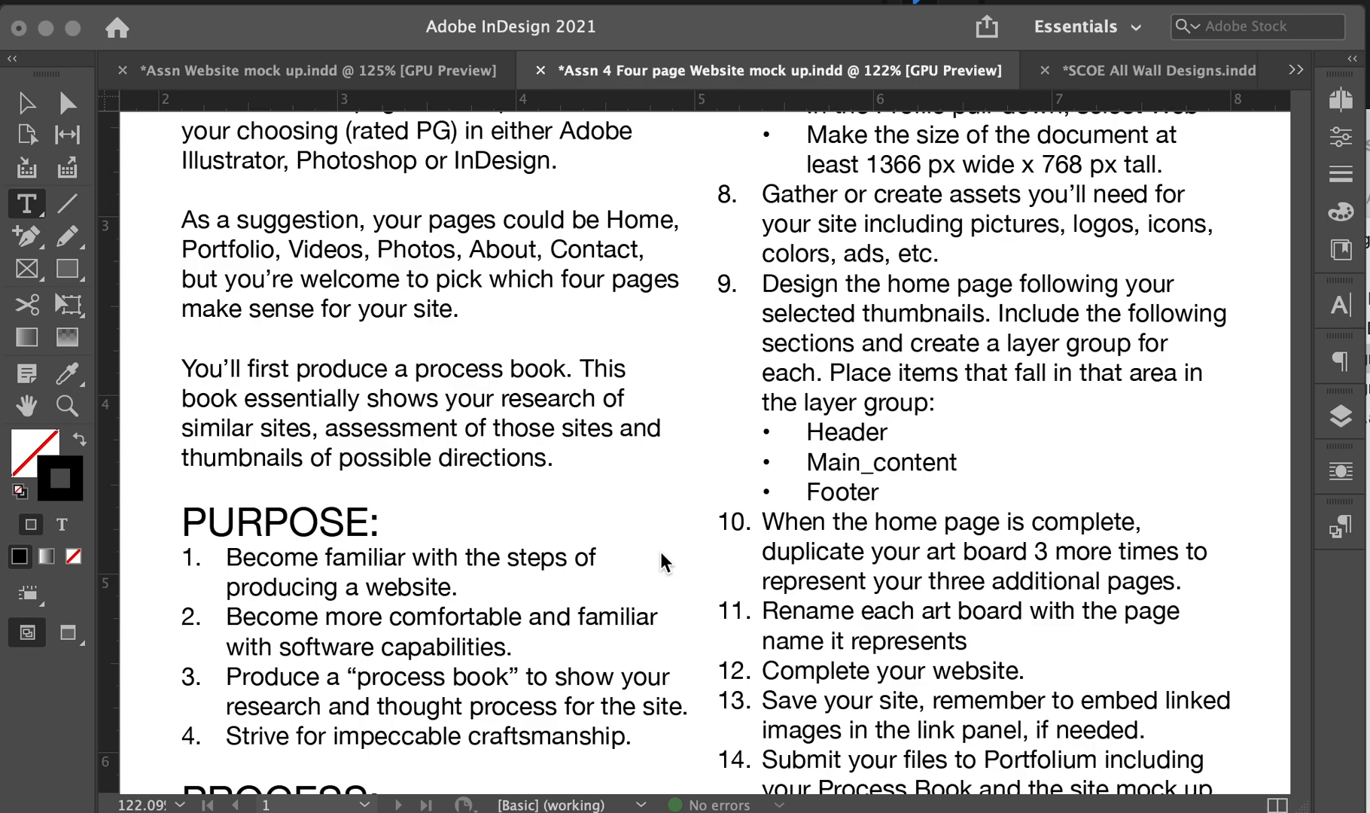
{"action": "scroll", "coordinate": [667, 554], "scroll_direction": "down", "scroll_amount": 10}
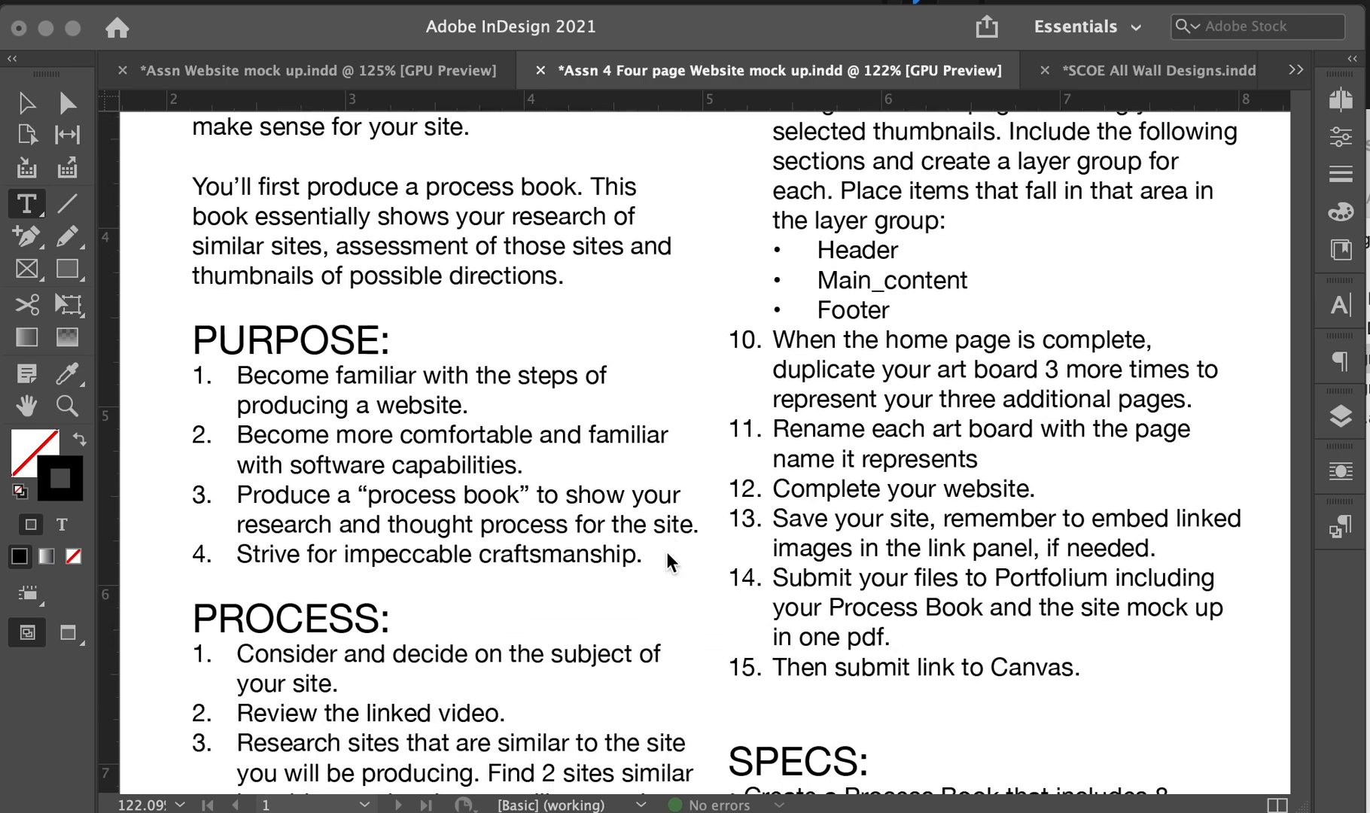
{"action": "scroll", "coordinate": [667, 561], "scroll_direction": "down", "scroll_amount": 3}
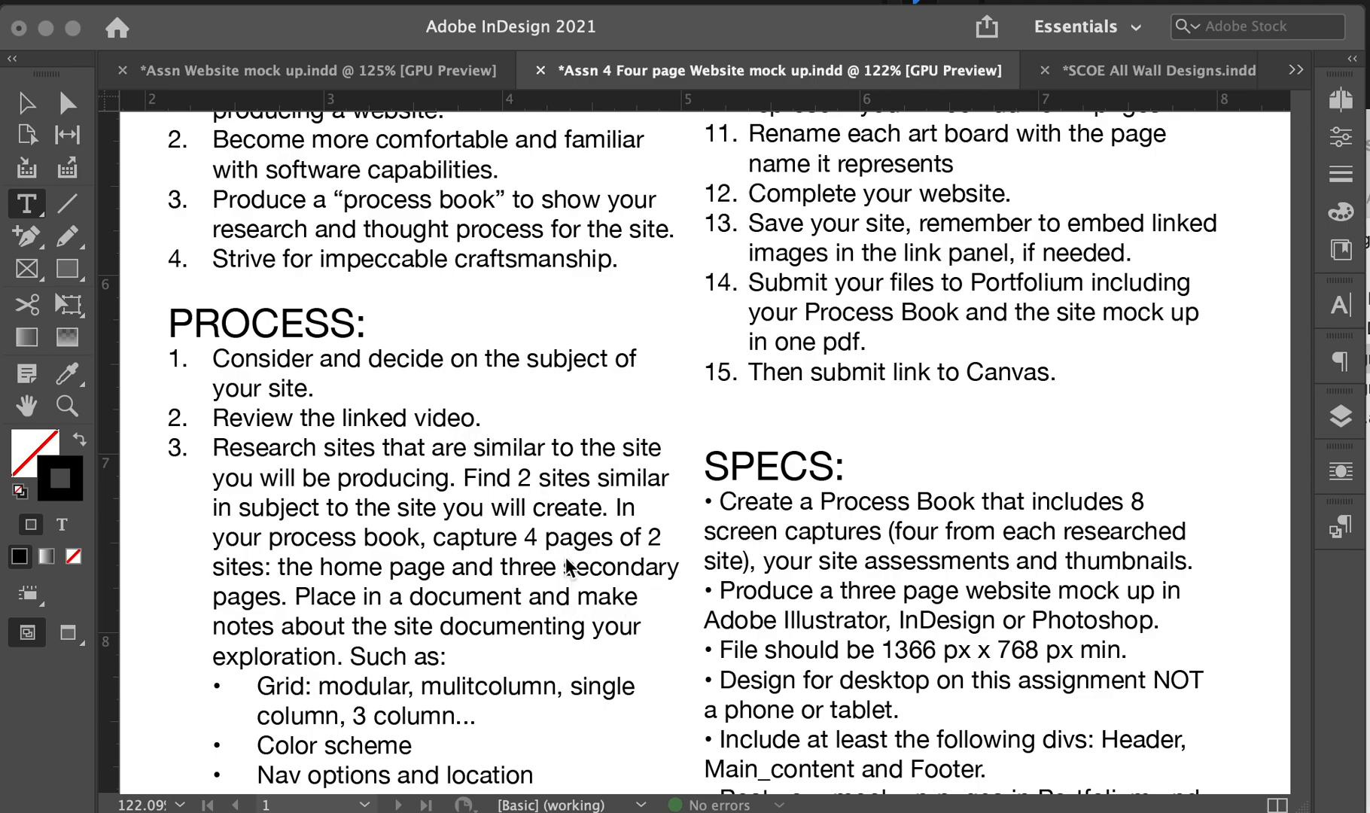
{"action": "scroll", "coordinate": [568, 566], "scroll_direction": "down", "scroll_amount": 3}
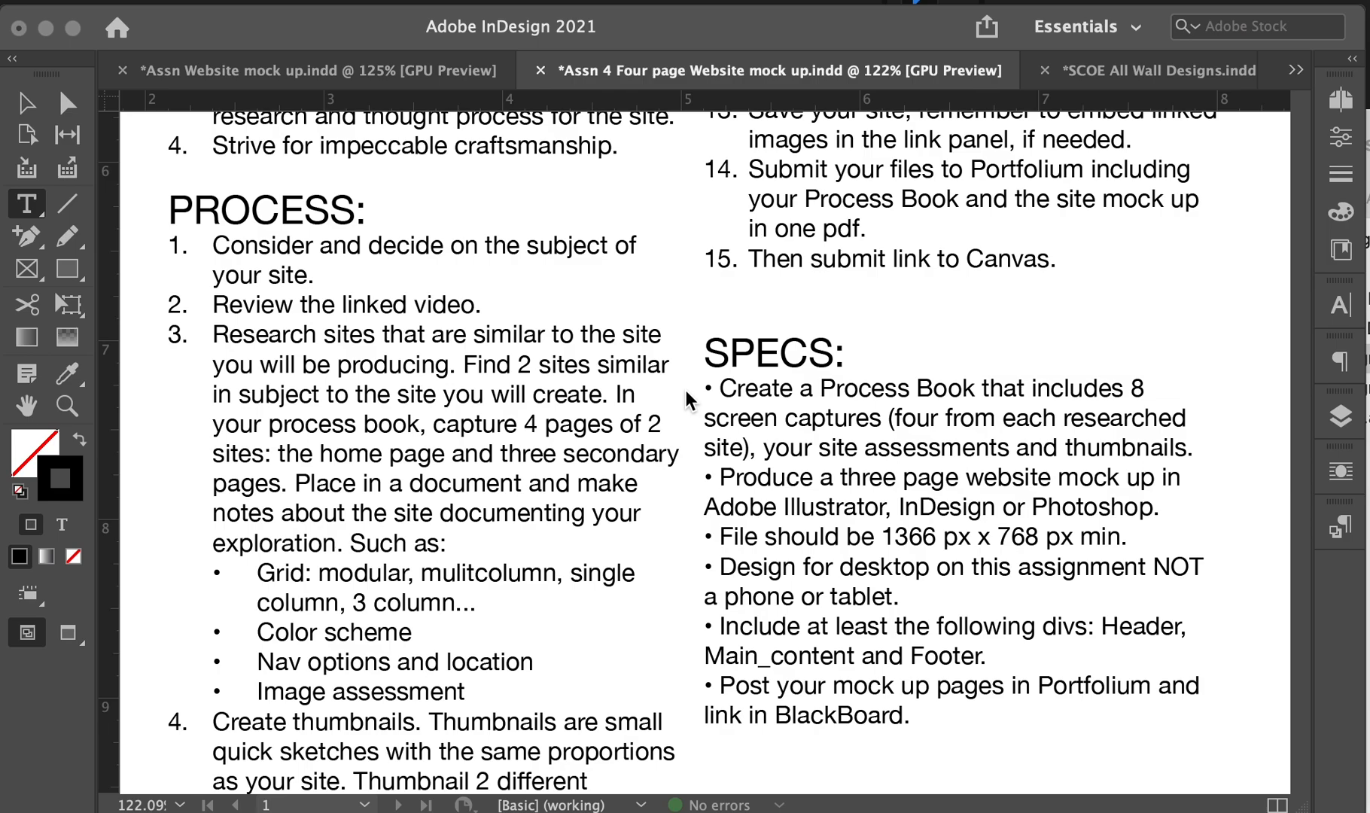
{"action": "scroll", "coordinate": [685, 395], "scroll_direction": "down", "scroll_amount": 3}
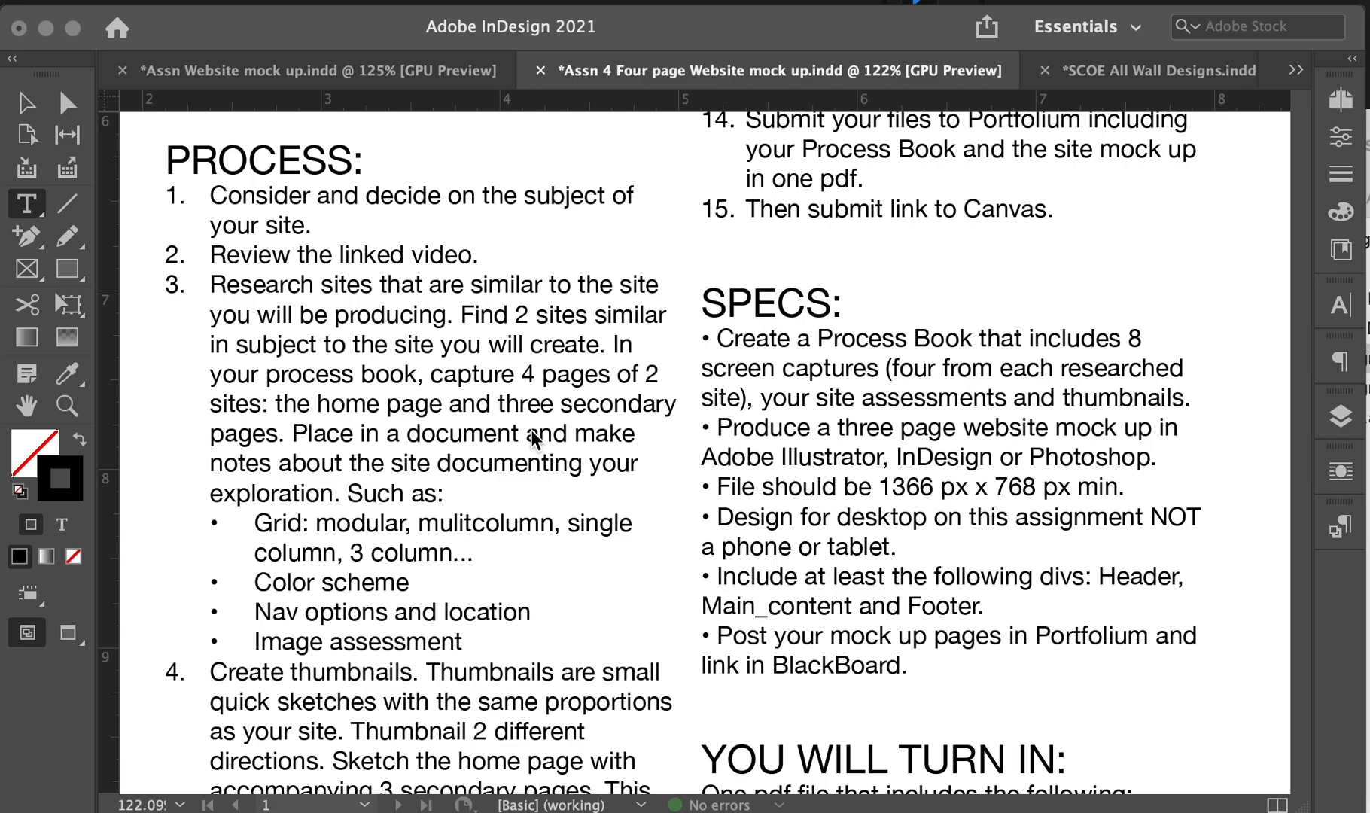
{"action": "scroll", "coordinate": [514, 336], "scroll_direction": "down", "scroll_amount": 2}
{"action": "scroll", "coordinate": [514, 337], "scroll_direction": "down", "scroll_amount": 1}
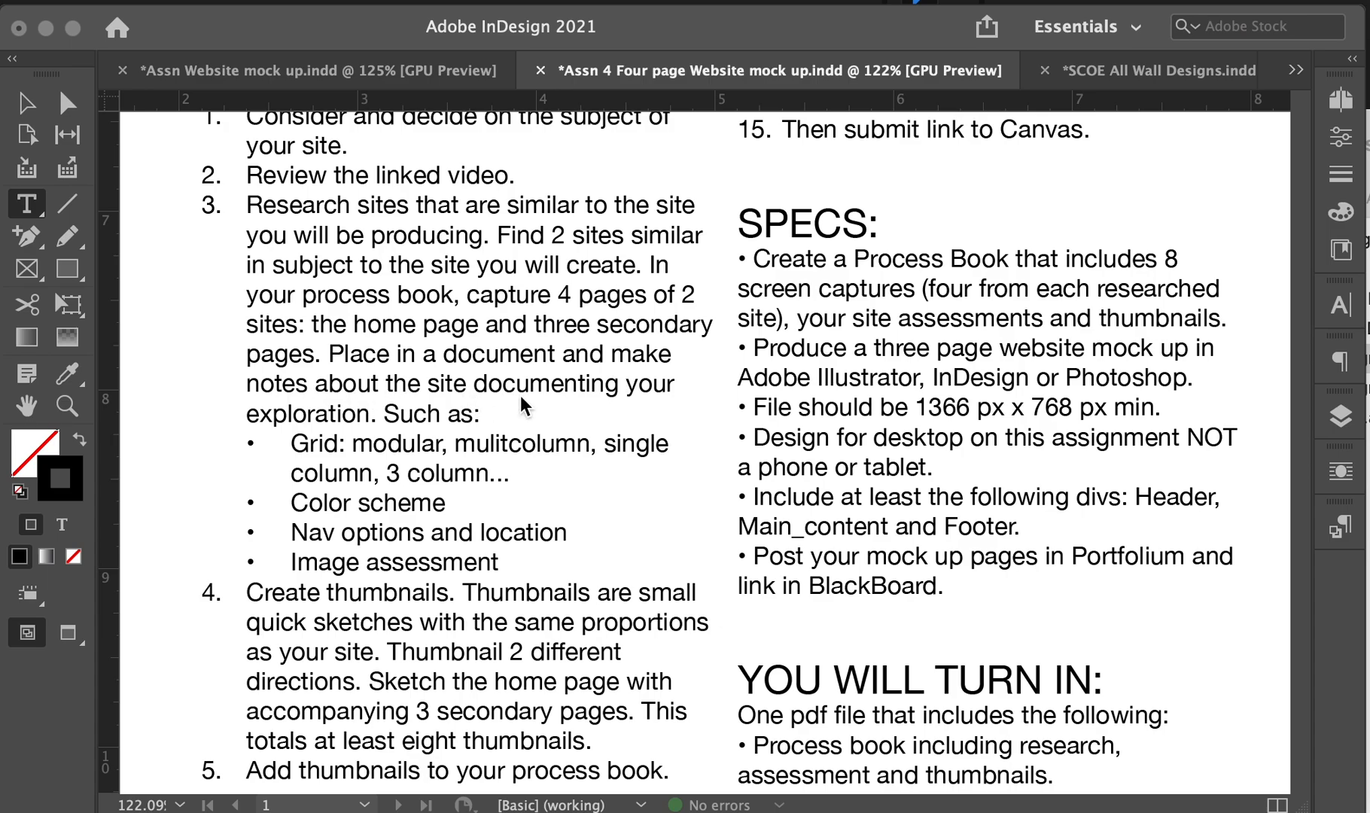
{"action": "scroll", "coordinate": [427, 489], "scroll_direction": "down", "scroll_amount": 5}
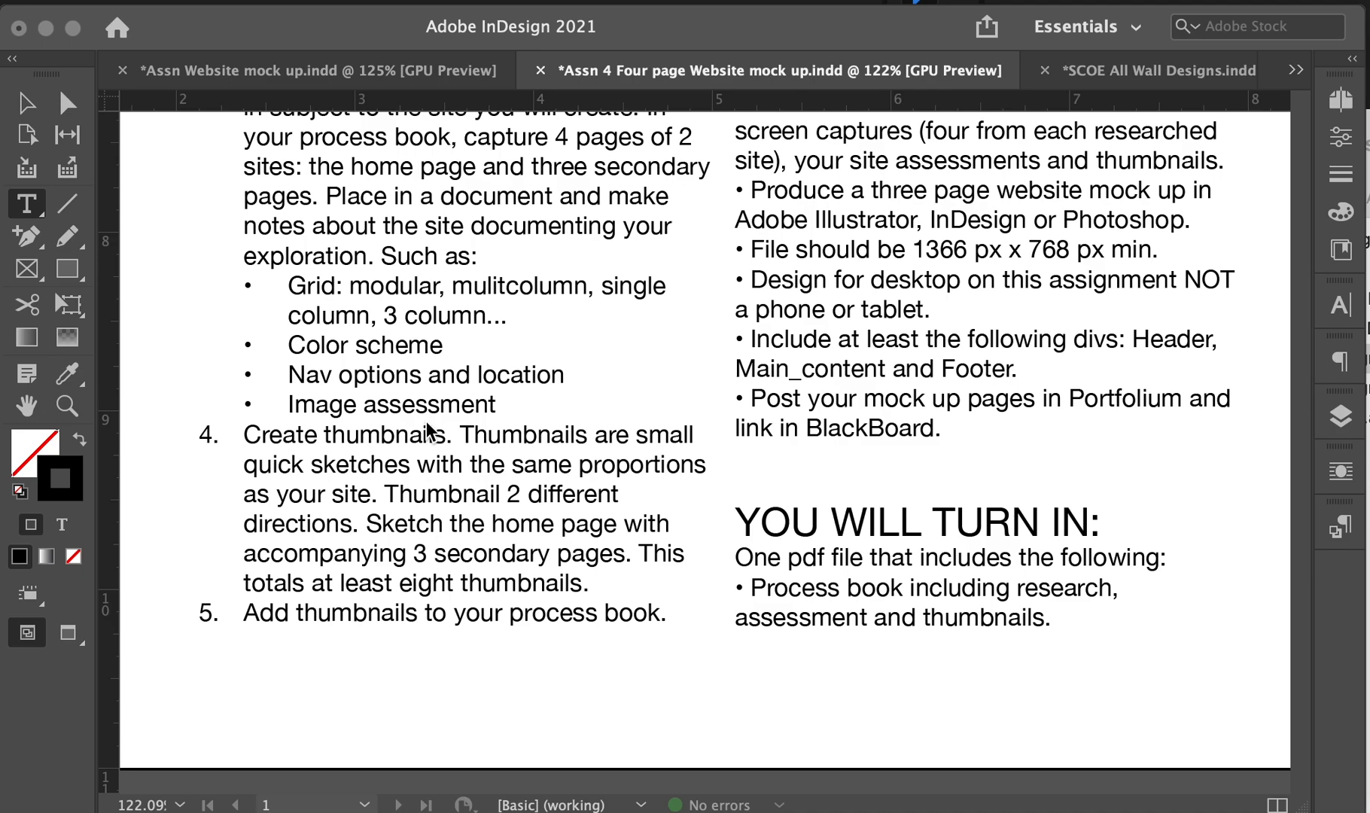
{"action": "scroll", "coordinate": [426, 420], "scroll_direction": "up", "scroll_amount": 1}
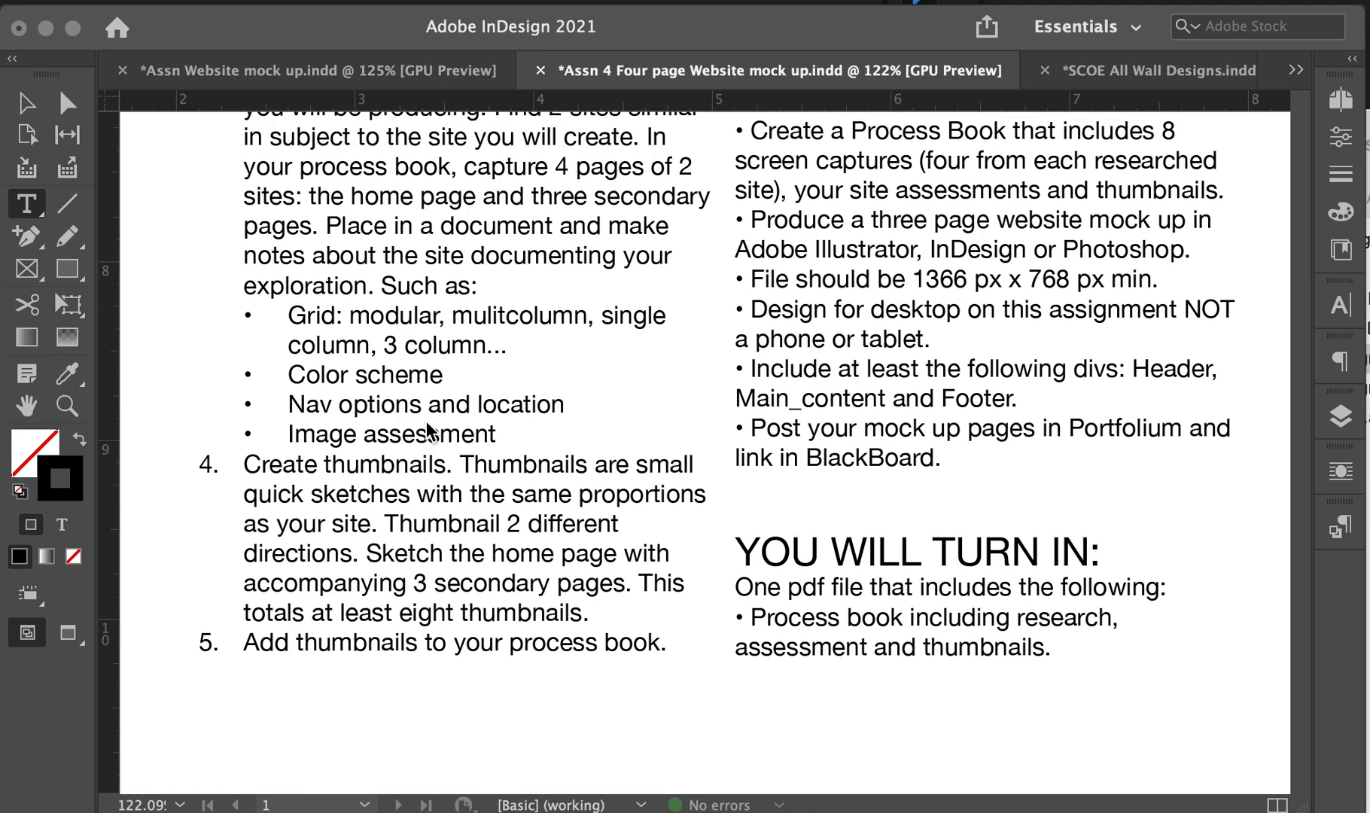
{"action": "scroll", "coordinate": [426, 421], "scroll_direction": "down", "scroll_amount": 1}
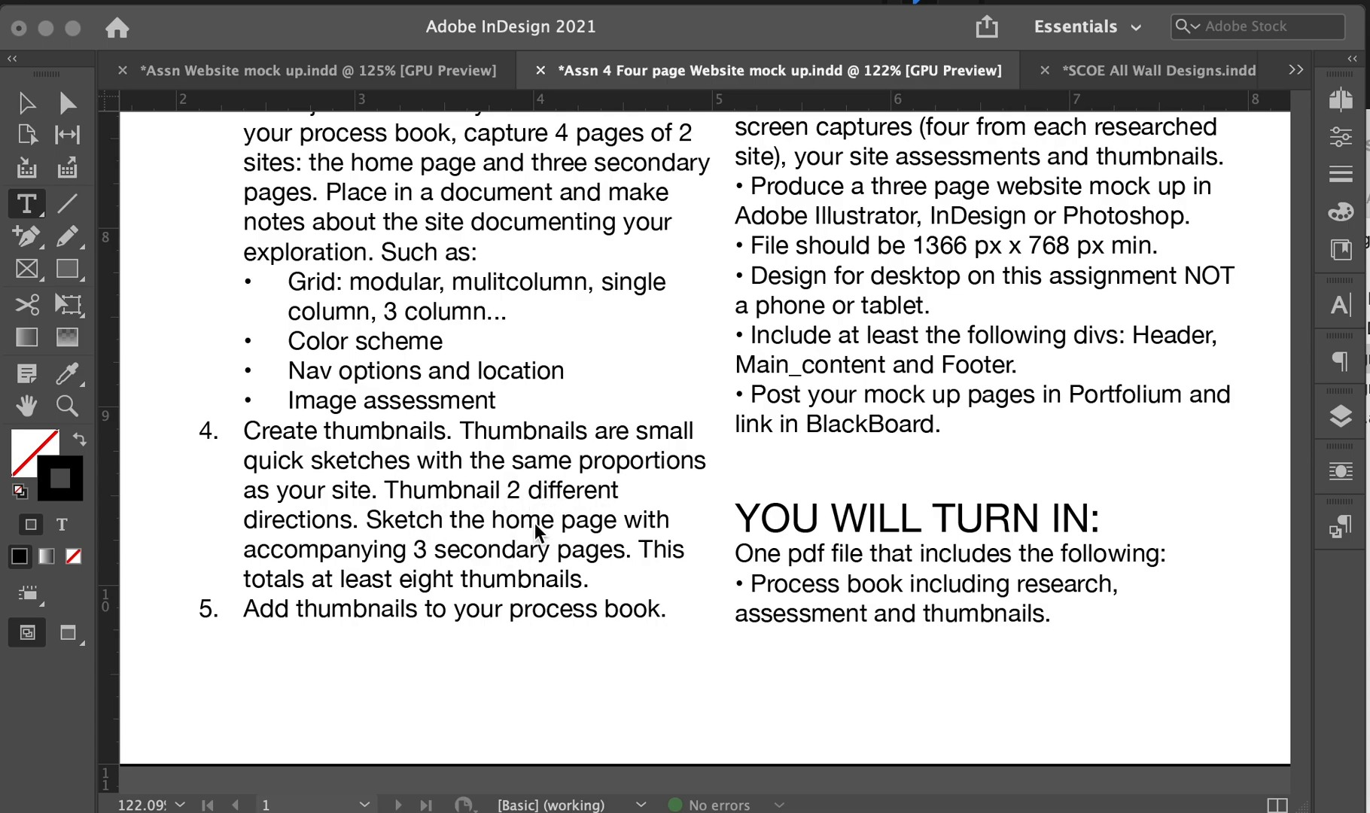
{"action": "scroll", "coordinate": [468, 590], "scroll_direction": "left", "scroll_amount": 1}
{"action": "scroll", "coordinate": [467, 590], "scroll_direction": "down", "scroll_amount": 1}
{"action": "scroll", "coordinate": [617, 602], "scroll_direction": "up", "scroll_amount": 3}
{"action": "scroll", "coordinate": [618, 602], "scroll_direction": "right", "scroll_amount": 1}
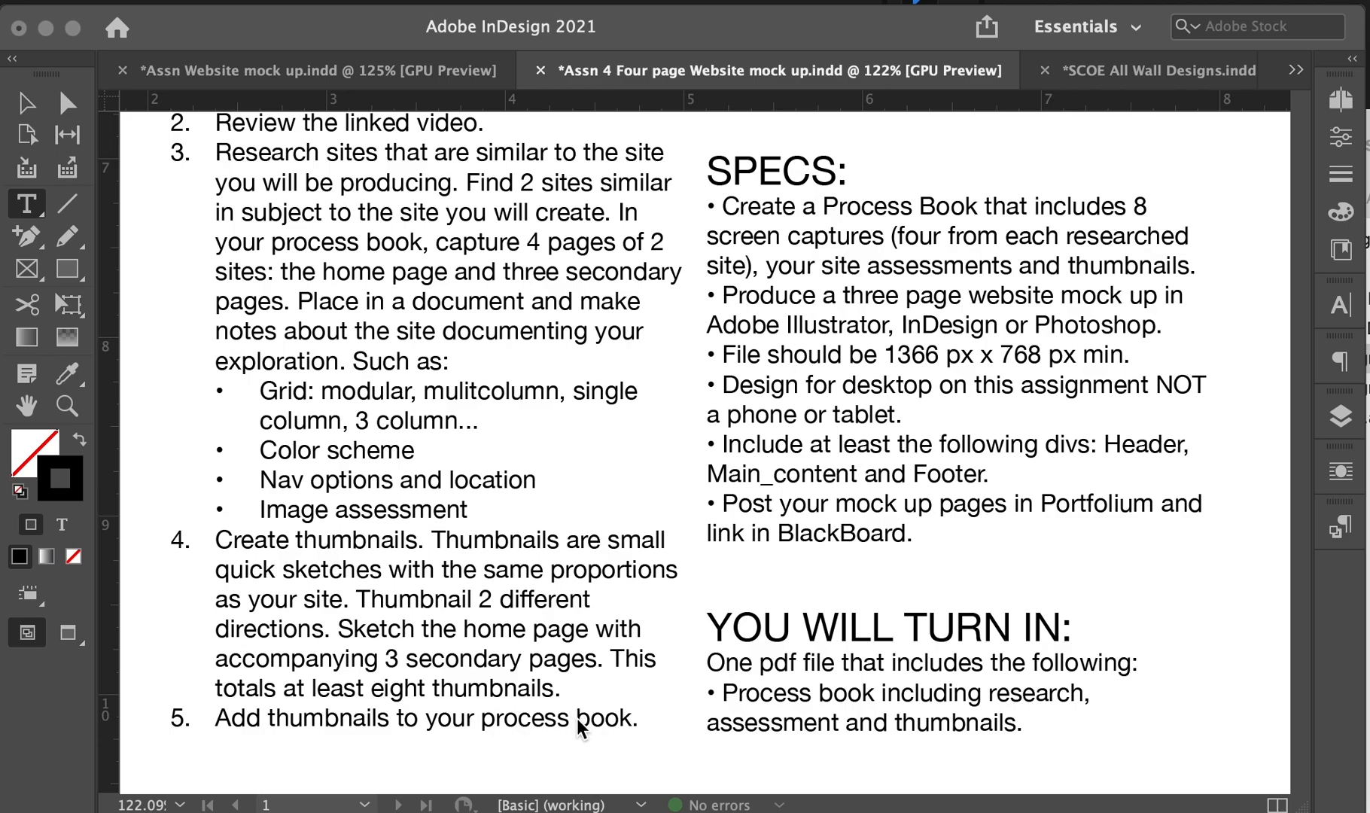
{"action": "scroll", "coordinate": [796, 491], "scroll_direction": "up", "scroll_amount": 12}
{"action": "scroll", "coordinate": [796, 490], "scroll_direction": "right", "scroll_amount": 2}
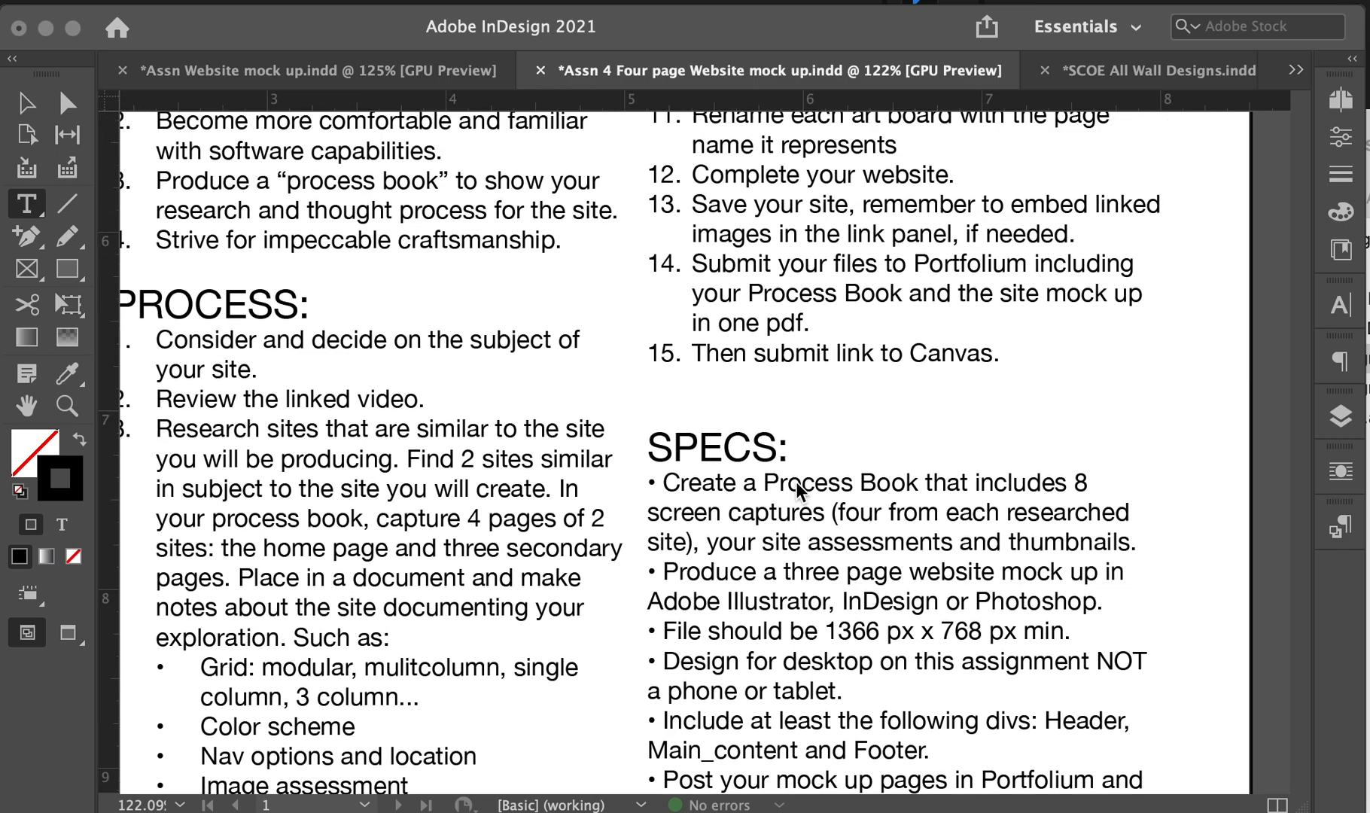
{"action": "scroll", "coordinate": [795, 480], "scroll_direction": "up", "scroll_amount": 10}
{"action": "scroll", "coordinate": [797, 482], "scroll_direction": "down", "scroll_amount": 1}
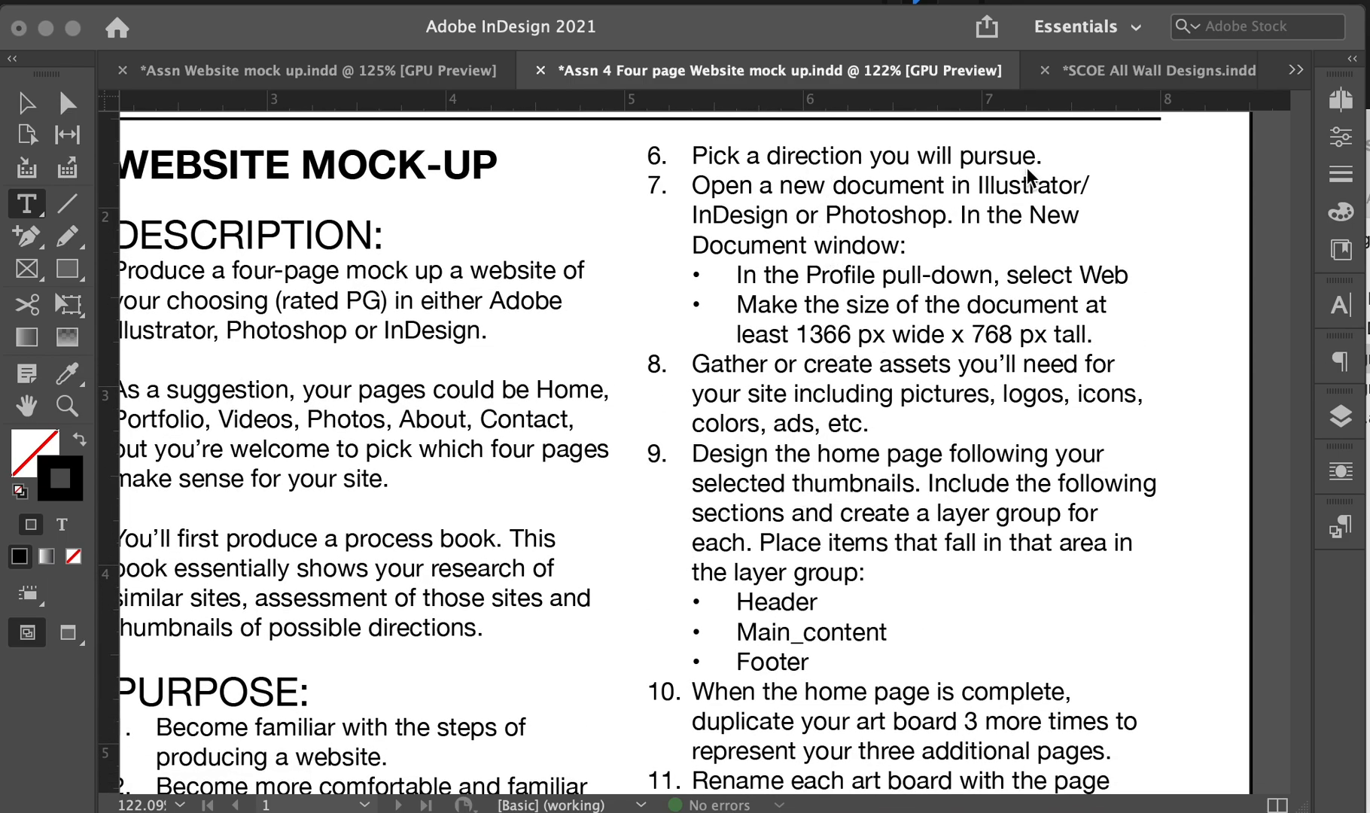
{"action": "scroll", "coordinate": [1010, 179], "scroll_direction": "left", "scroll_amount": 1}
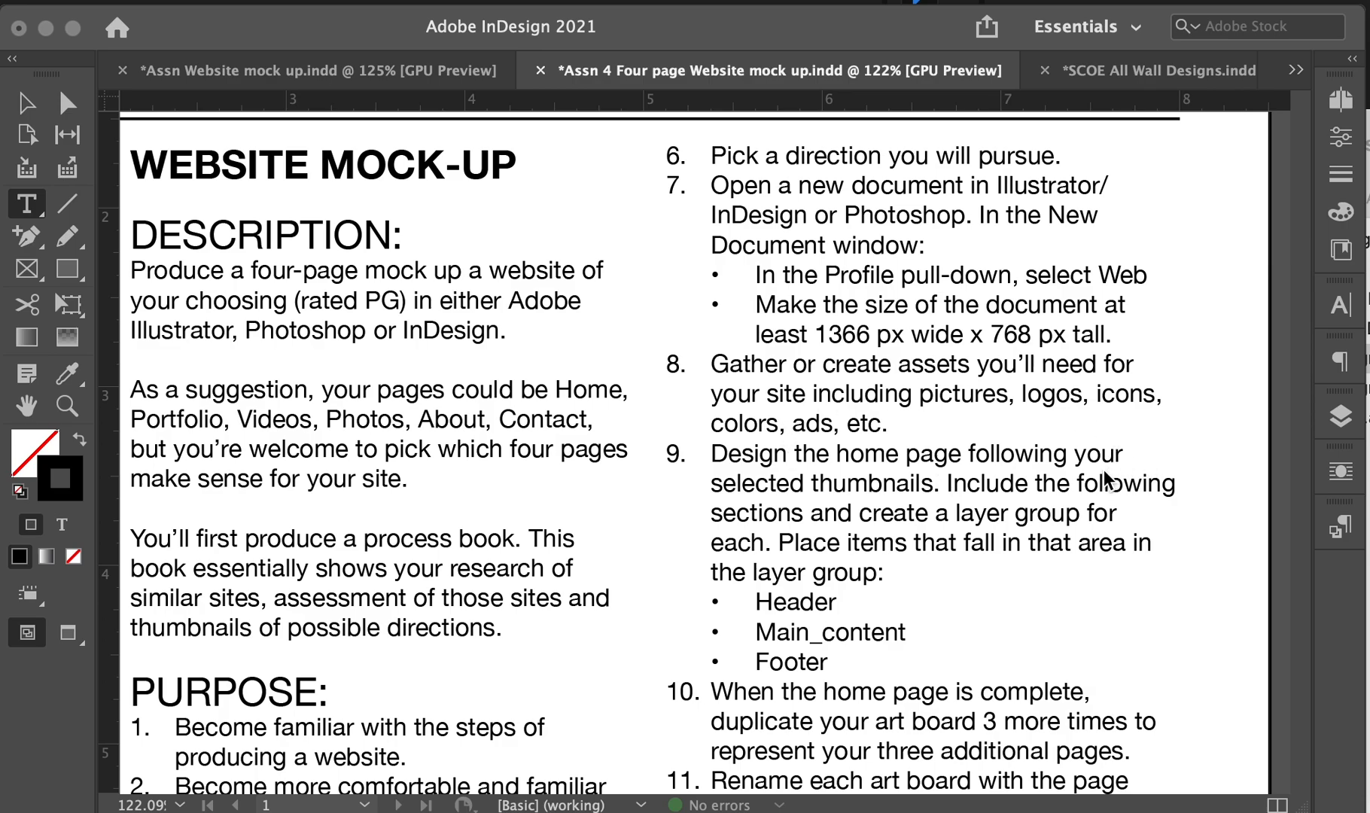
{"action": "scroll", "coordinate": [1107, 478], "scroll_direction": "down", "scroll_amount": 1}
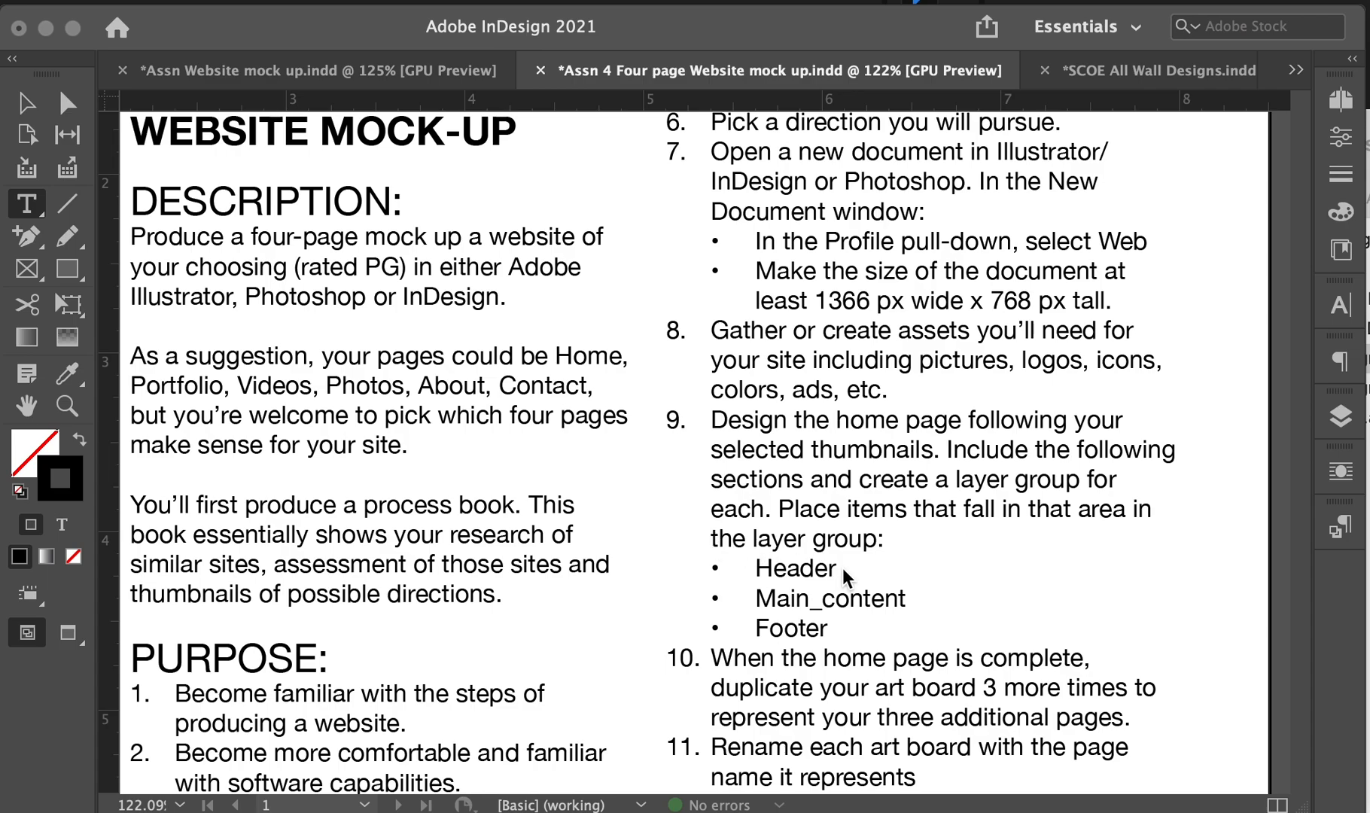
{"action": "scroll", "coordinate": [836, 598], "scroll_direction": "down", "scroll_amount": 3}
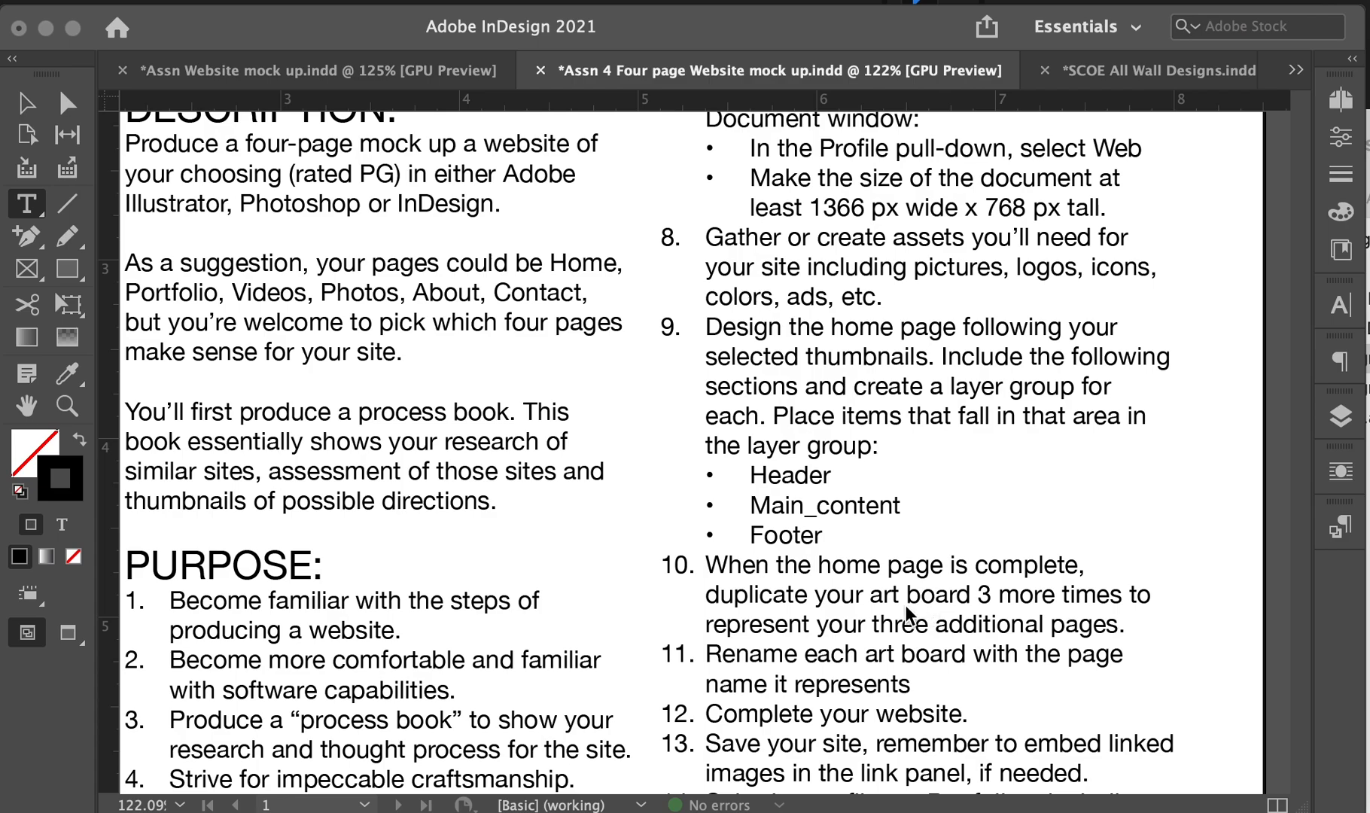
{"action": "scroll", "coordinate": [895, 625], "scroll_direction": "down", "scroll_amount": 2}
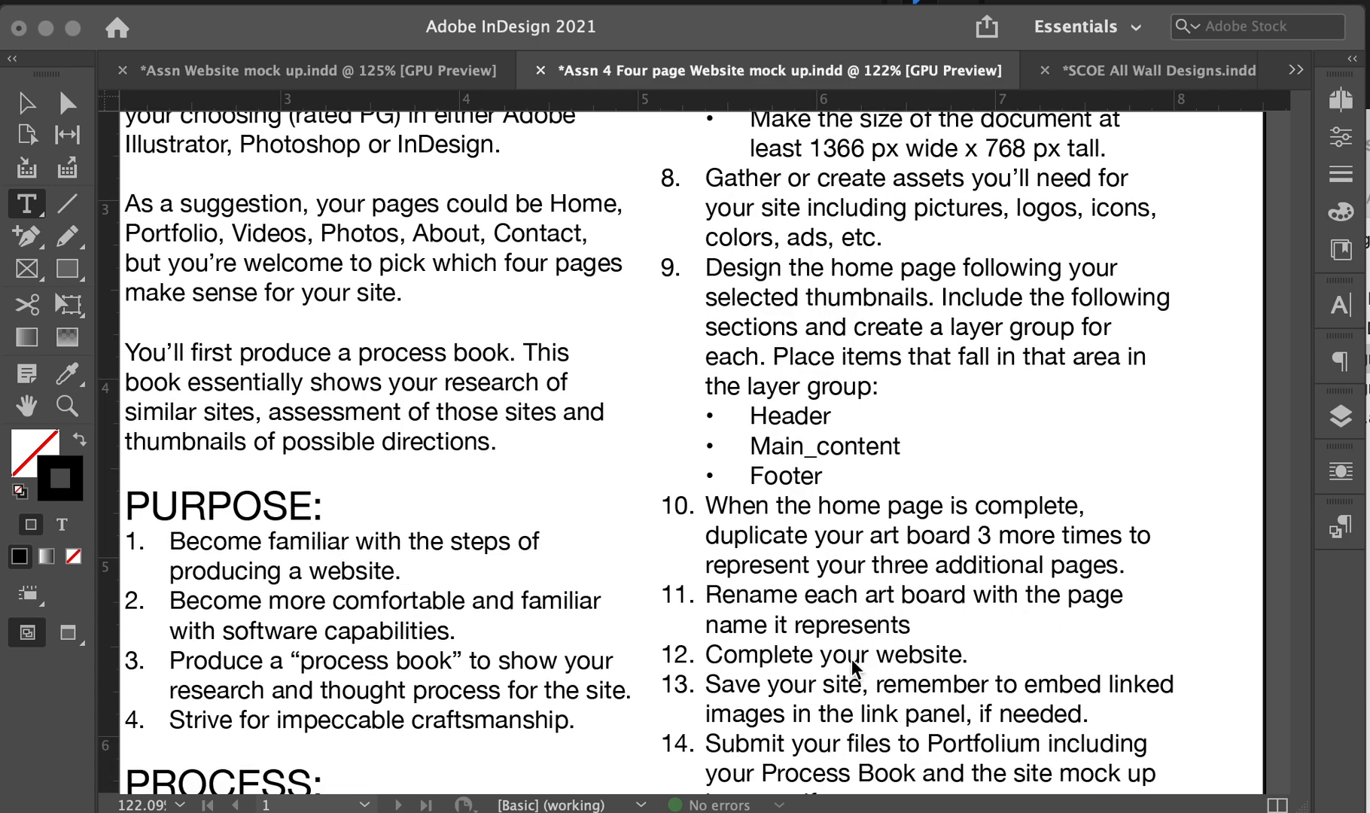
{"action": "scroll", "coordinate": [873, 678], "scroll_direction": "down", "scroll_amount": 1}
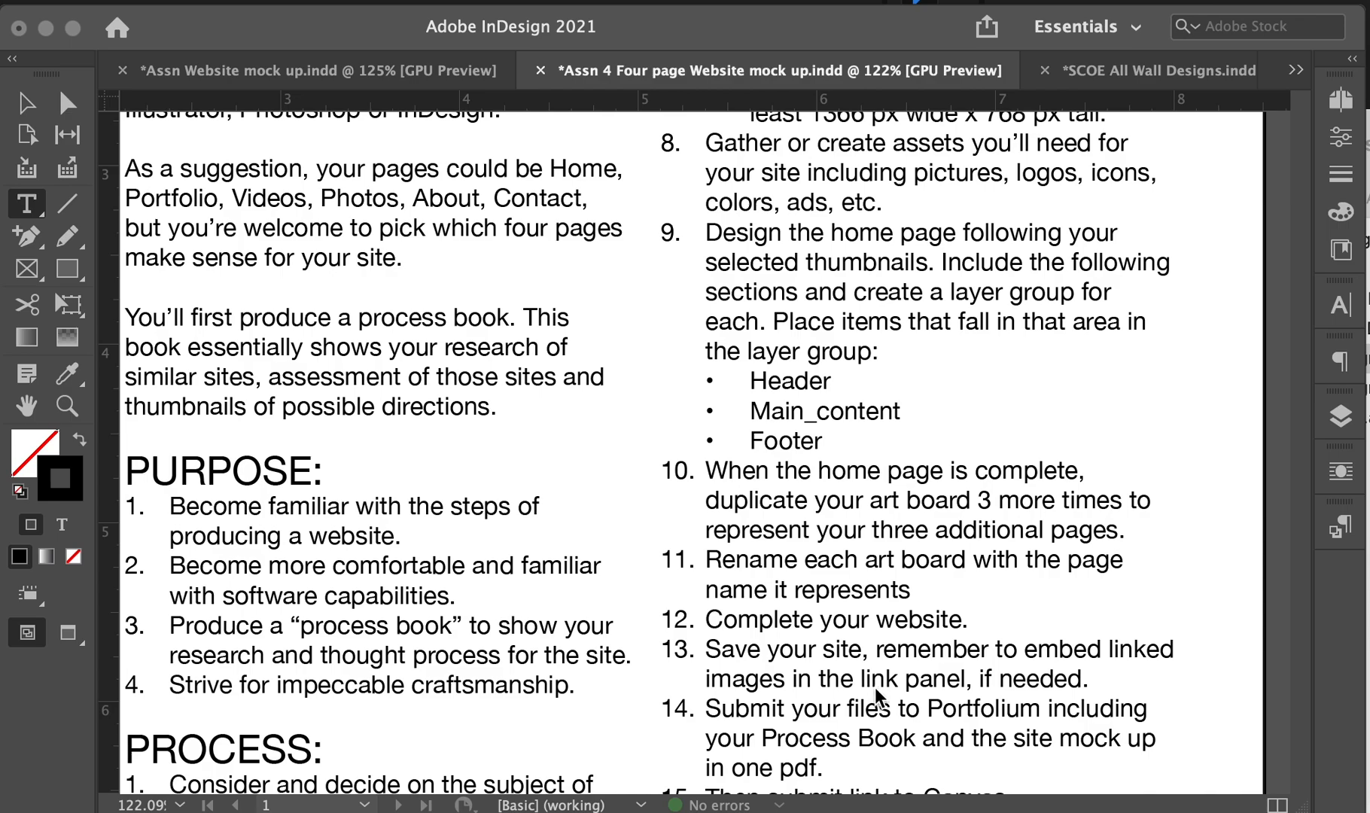
{"action": "scroll", "coordinate": [1004, 686], "scroll_direction": "down", "scroll_amount": 2}
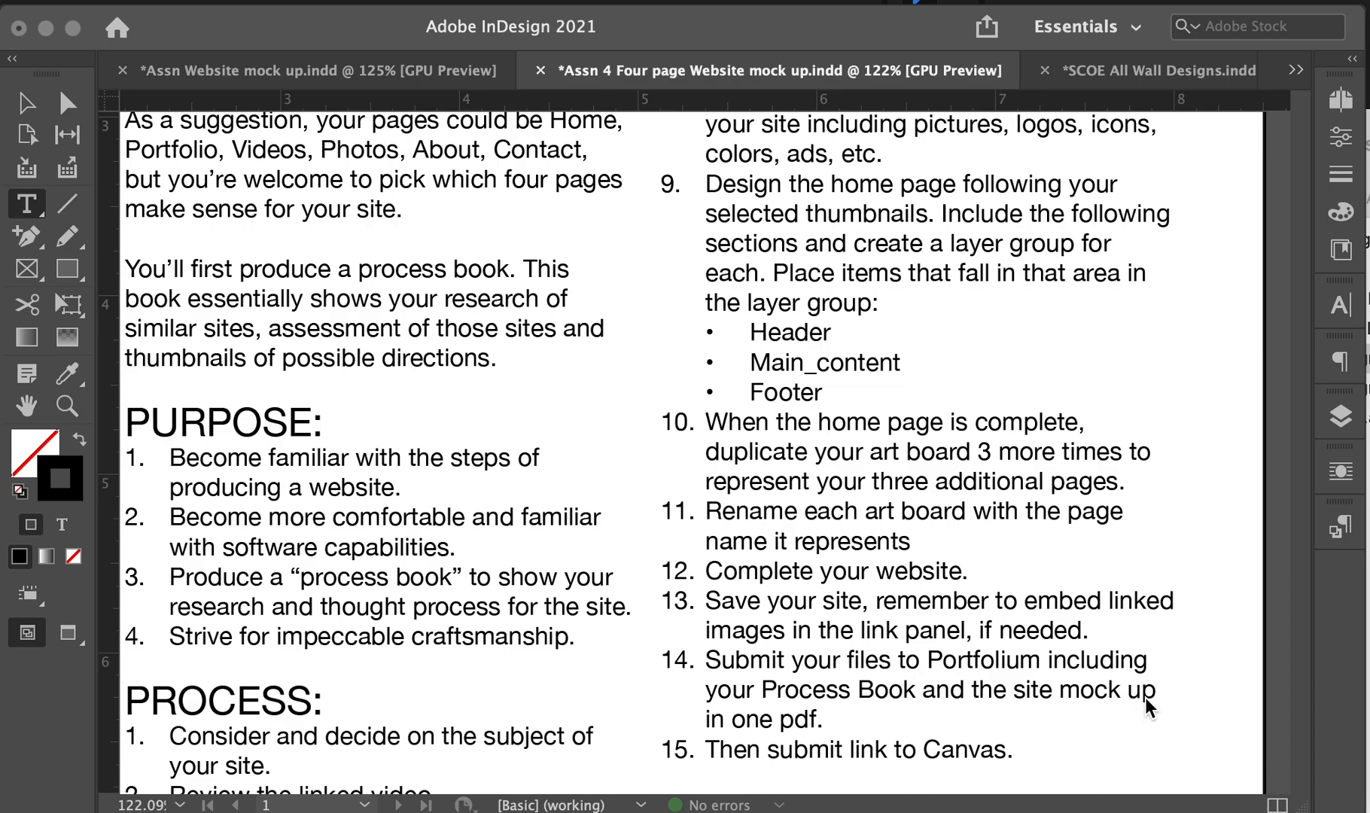
{"action": "scroll", "coordinate": [852, 729], "scroll_direction": "down", "scroll_amount": 2}
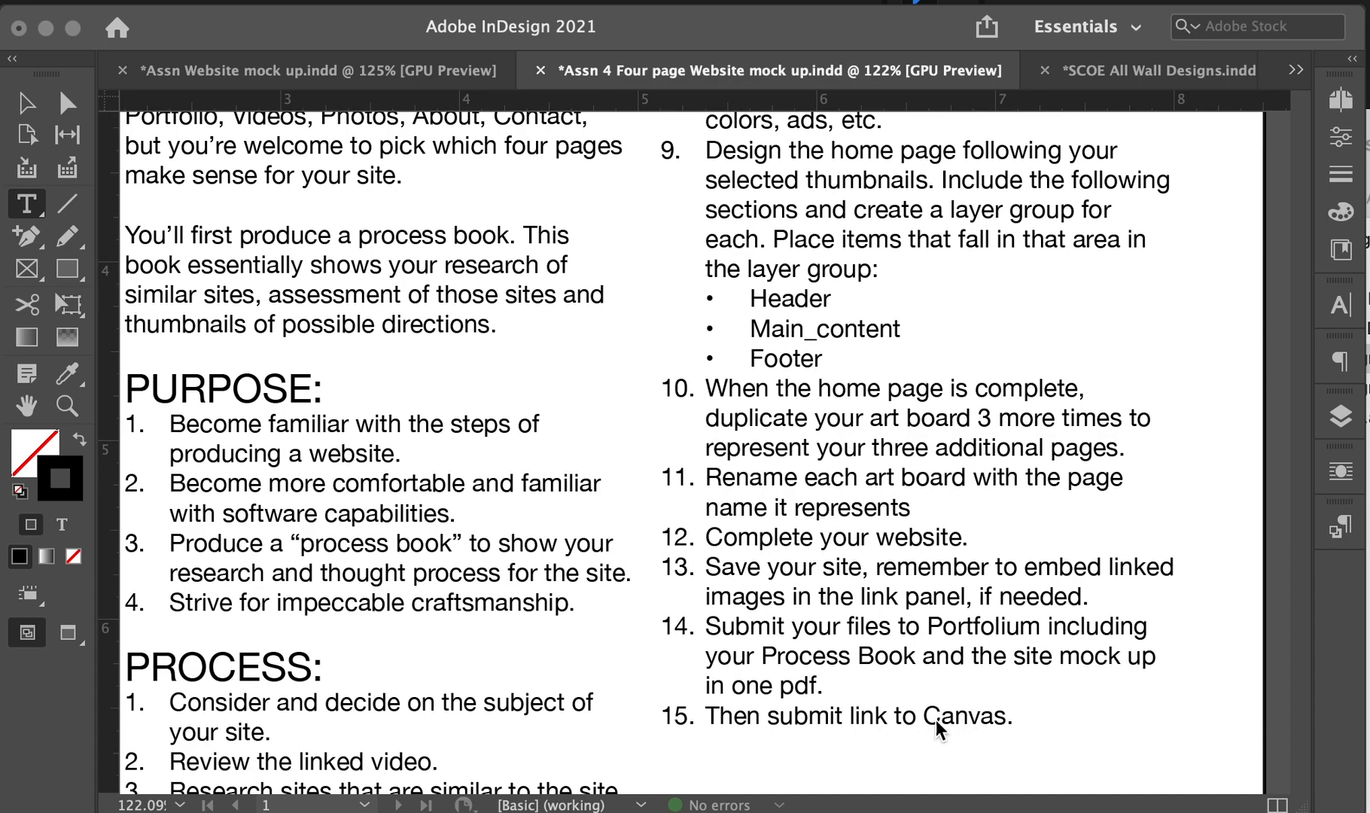
{"action": "scroll", "coordinate": [954, 728], "scroll_direction": "down", "scroll_amount": 10}
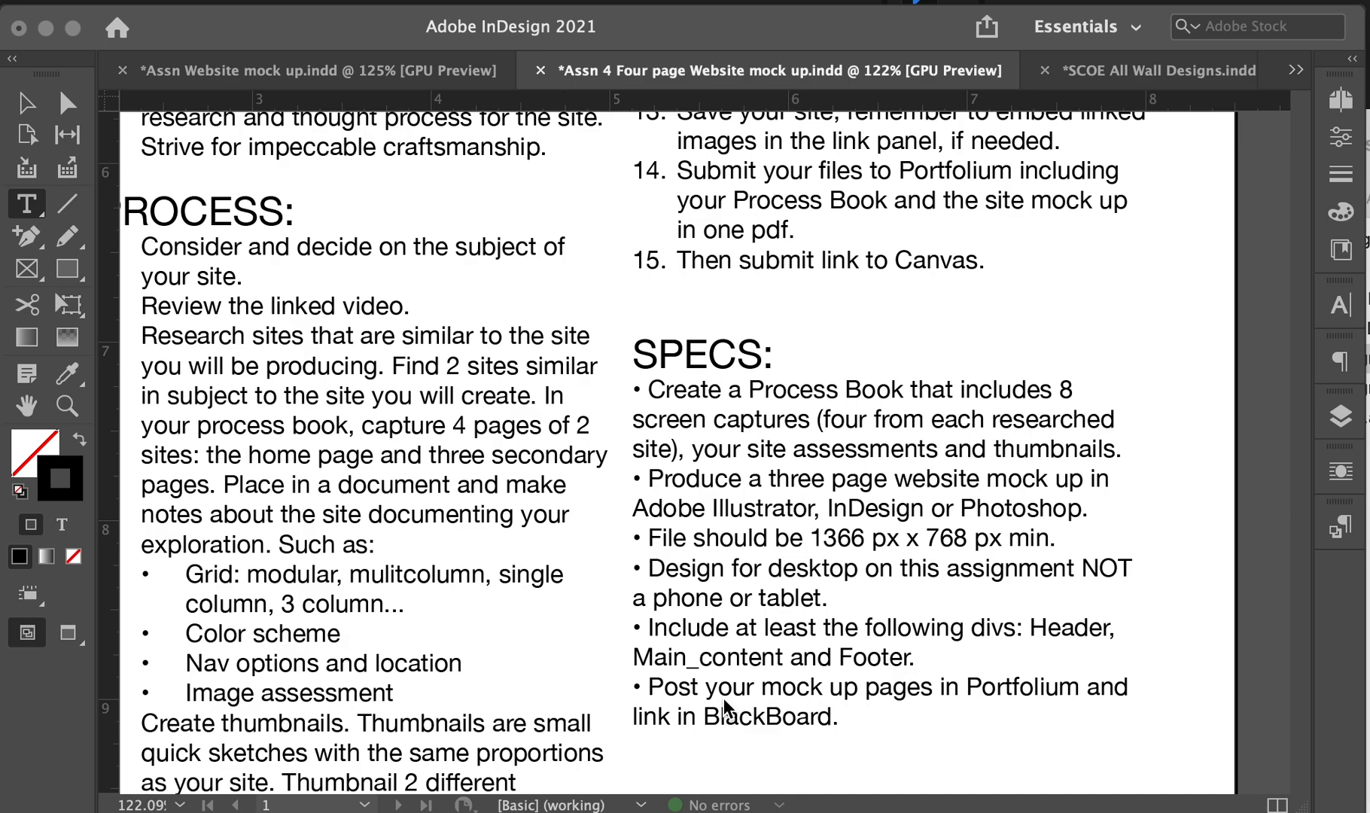
- Replace 'BlackBoard' with 'Canvas' in the last SPECS bullet
{"action": "left_click", "coordinate": [765, 719]}
{"action": "double_click", "coordinate": [762, 717]}
{"action": "type", "text": "Canvas"}
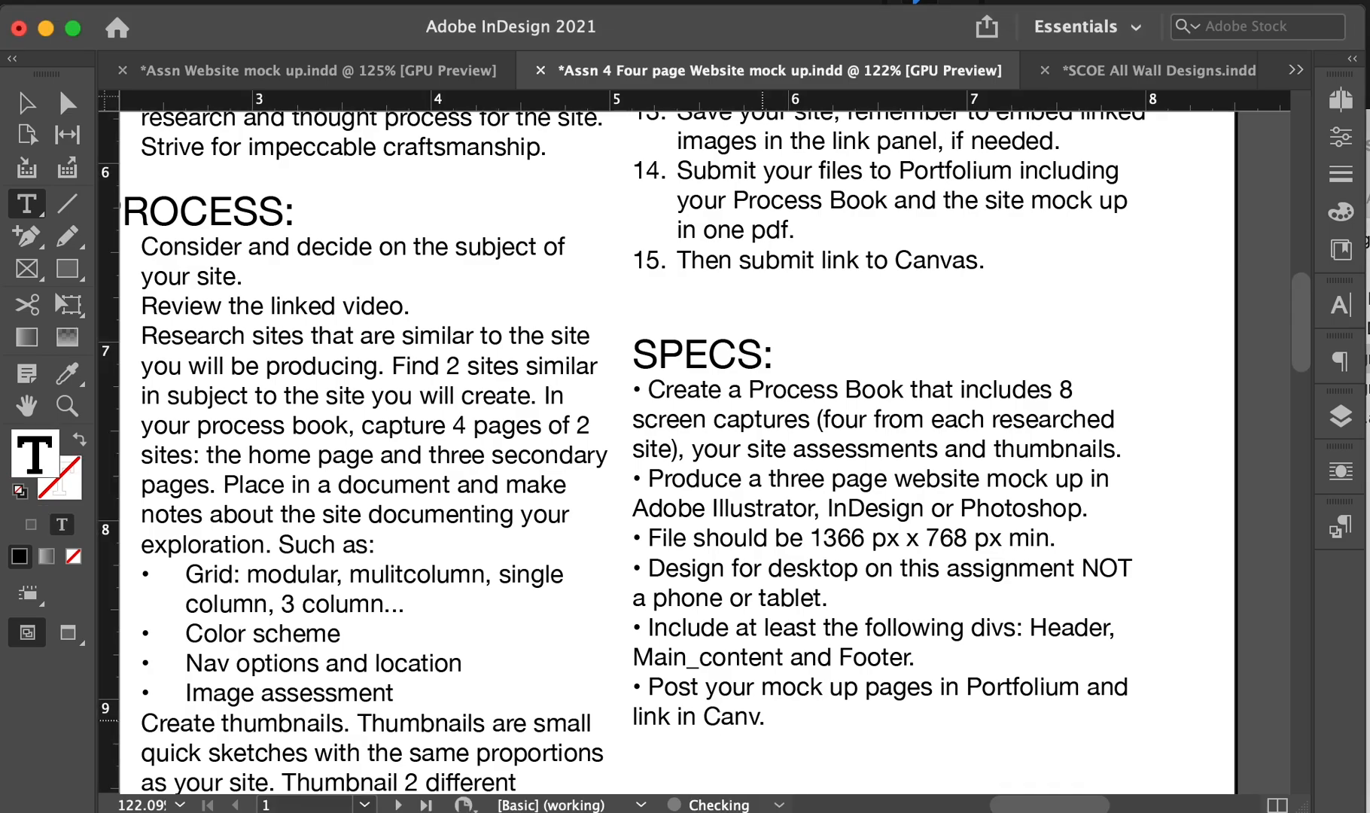
{"action": "key", "text": "Escape"}
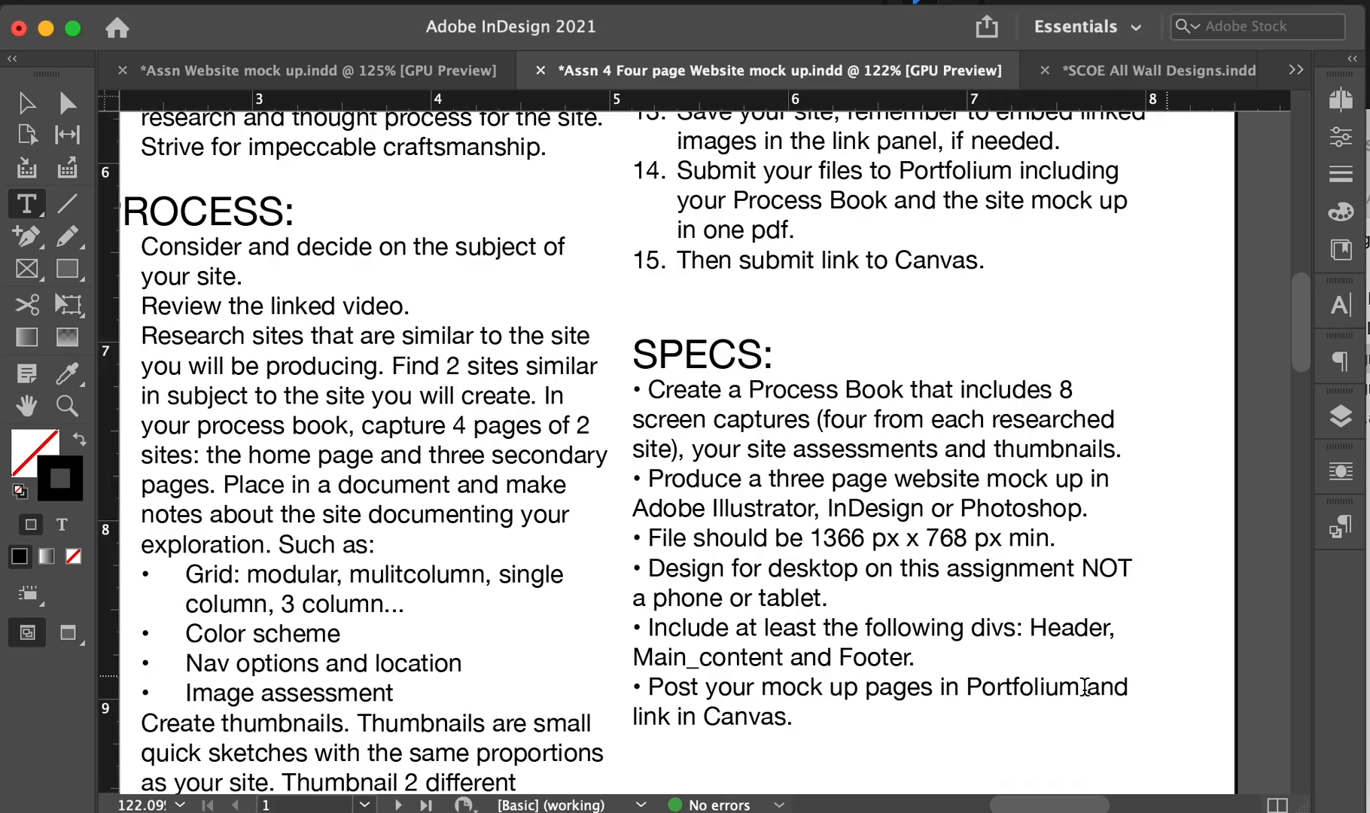
- Scroll down to page 2 showing the SCHEDULE section
{"action": "scroll", "coordinate": [1086, 687], "scroll_direction": "down", "scroll_amount": 5}
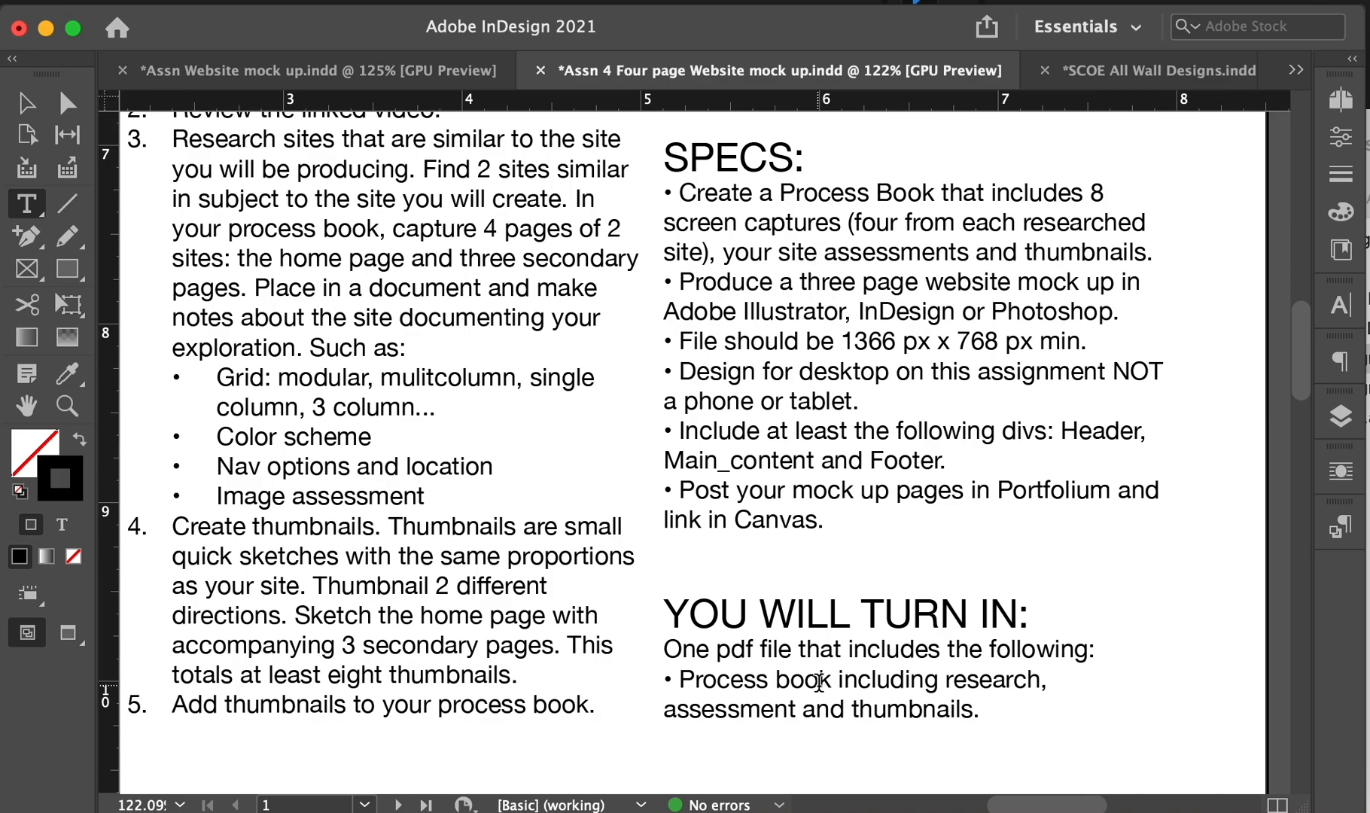
{"action": "scroll", "coordinate": [938, 707], "scroll_direction": "down", "scroll_amount": 15}
{"action": "scroll", "coordinate": [941, 707], "scroll_direction": "left", "scroll_amount": 4}
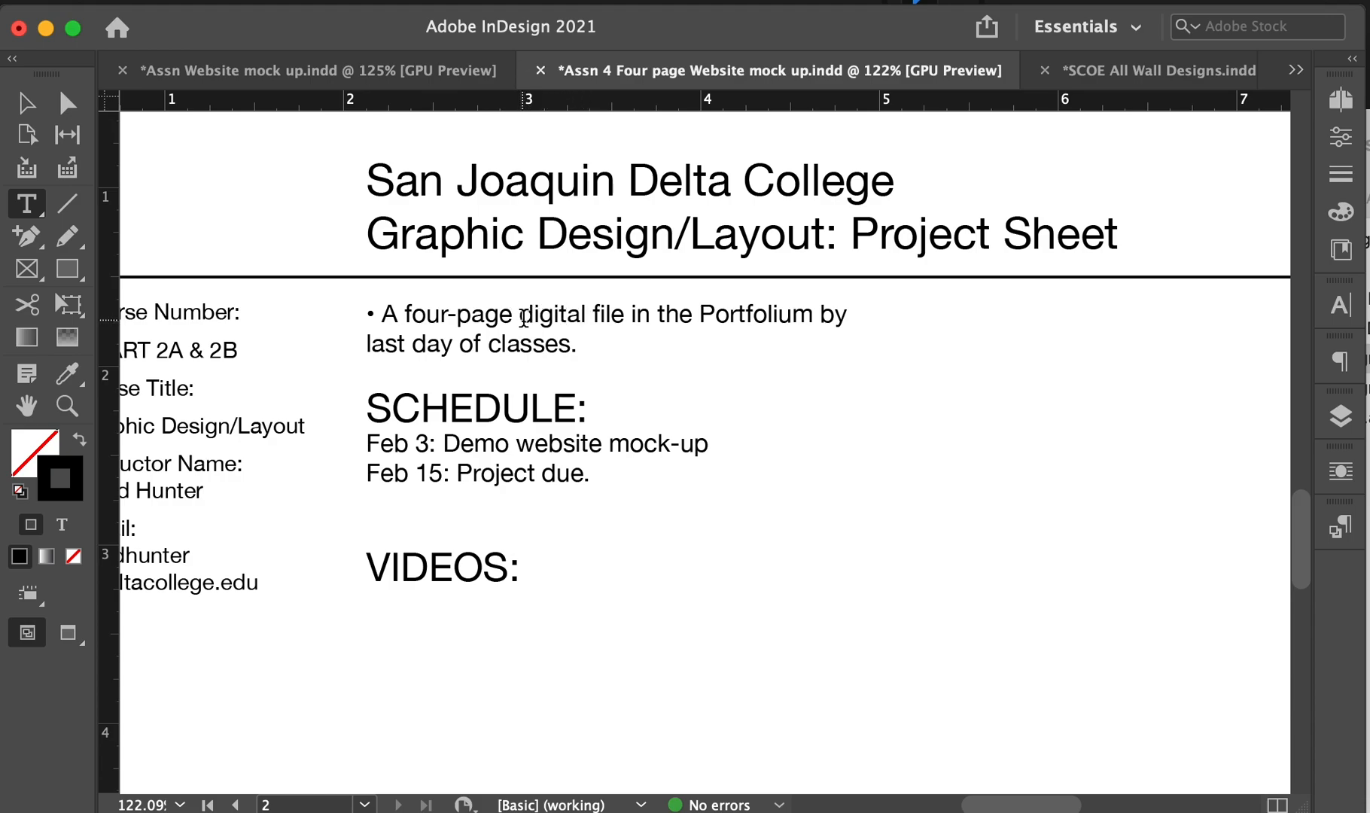
- Change 'digital file' to 'website' and replace 'by last day of classes' with a period
{"action": "left_click_drag", "start_coordinate": [522, 316], "coordinate": [619, 316]}
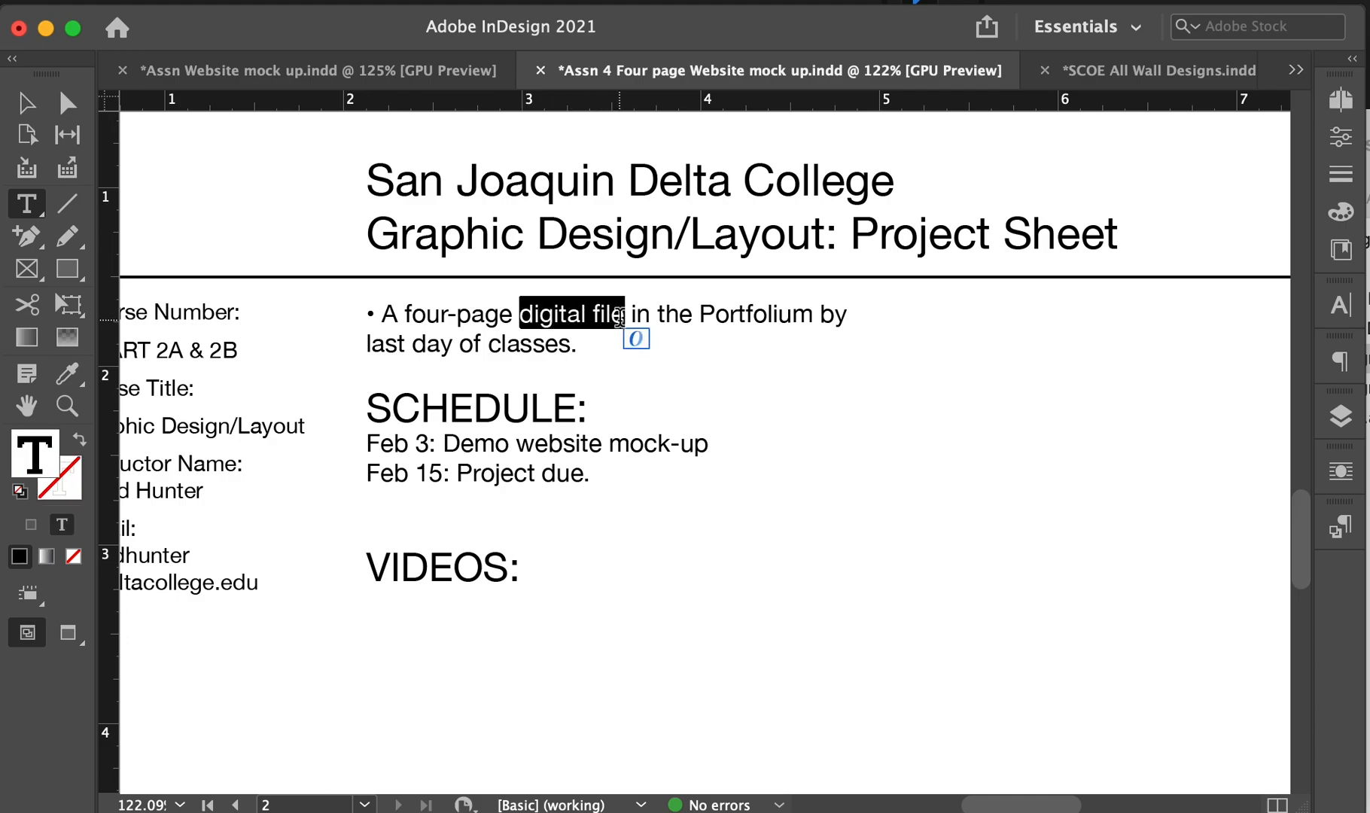
{"action": "type", "text": "website"}
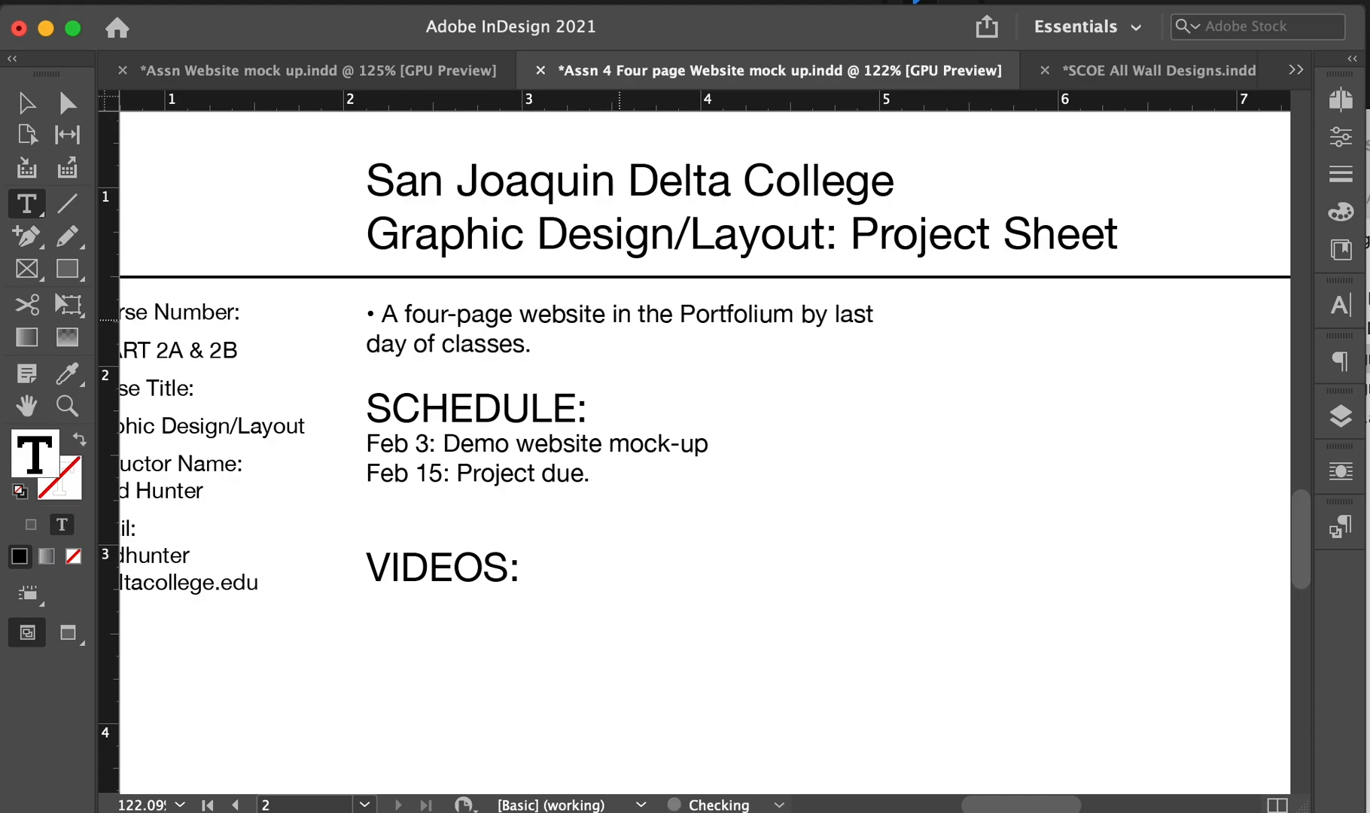
{"action": "key", "text": "super"}
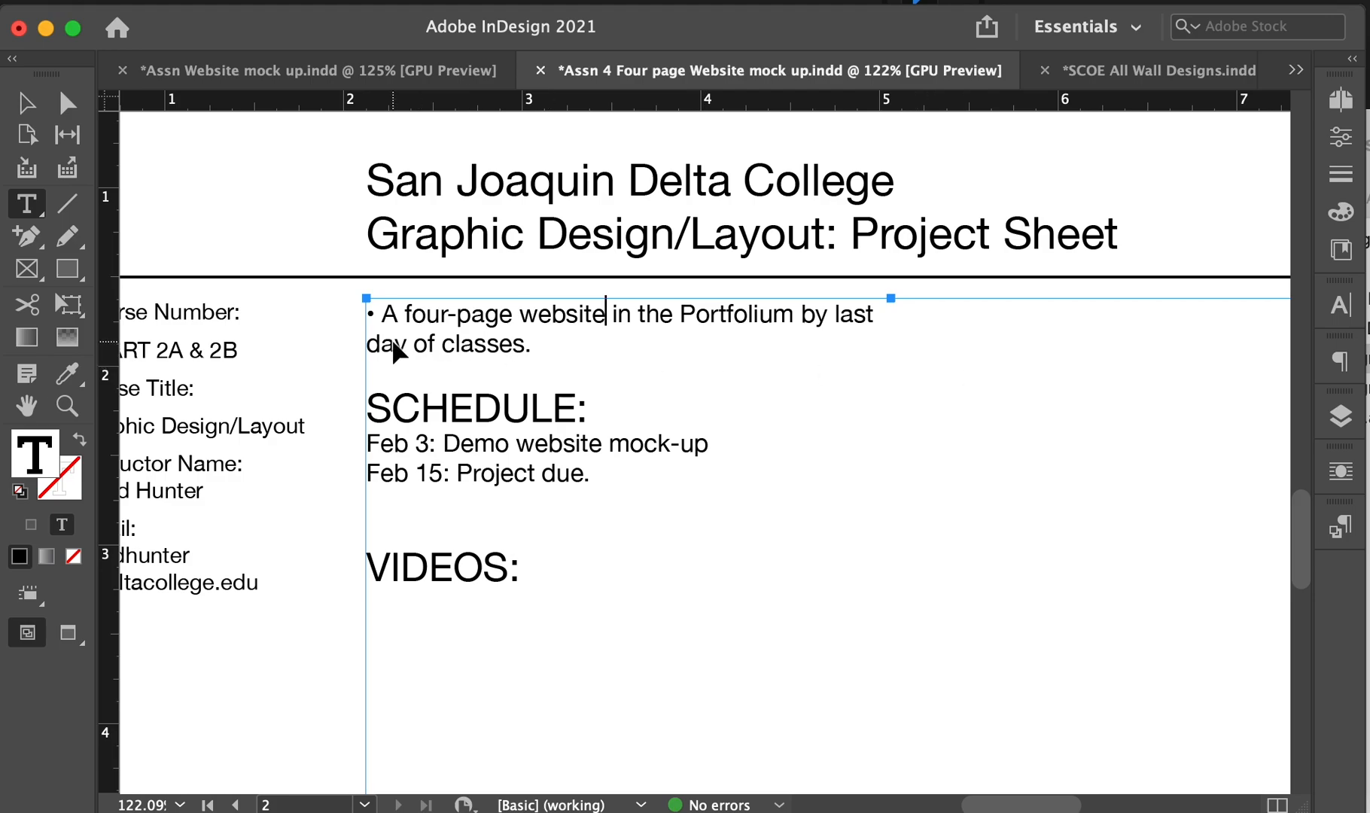
{"action": "left_click_drag", "start_coordinate": [525, 346], "coordinate": [795, 314]}
{"action": "key", "text": "BackSpace"}
{"action": "type", "text": "."}
{"action": "left_click", "coordinate": [204, 194]}
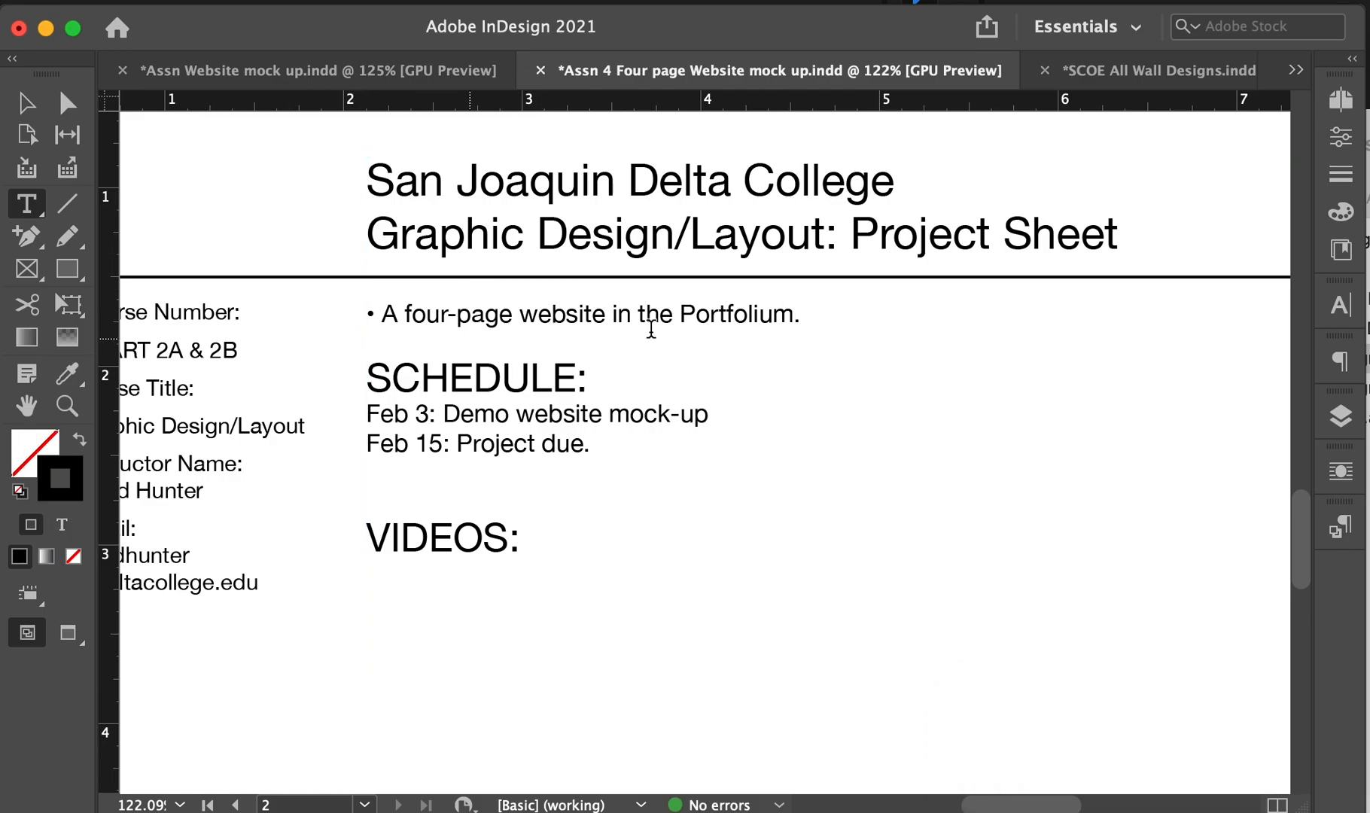
- Delete 'in the Portfolium' so the bullet ends with a period after 'website'
{"action": "left_click_drag", "start_coordinate": [793, 315], "coordinate": [603, 313]}
{"action": "key", "text": "BackSpace"}
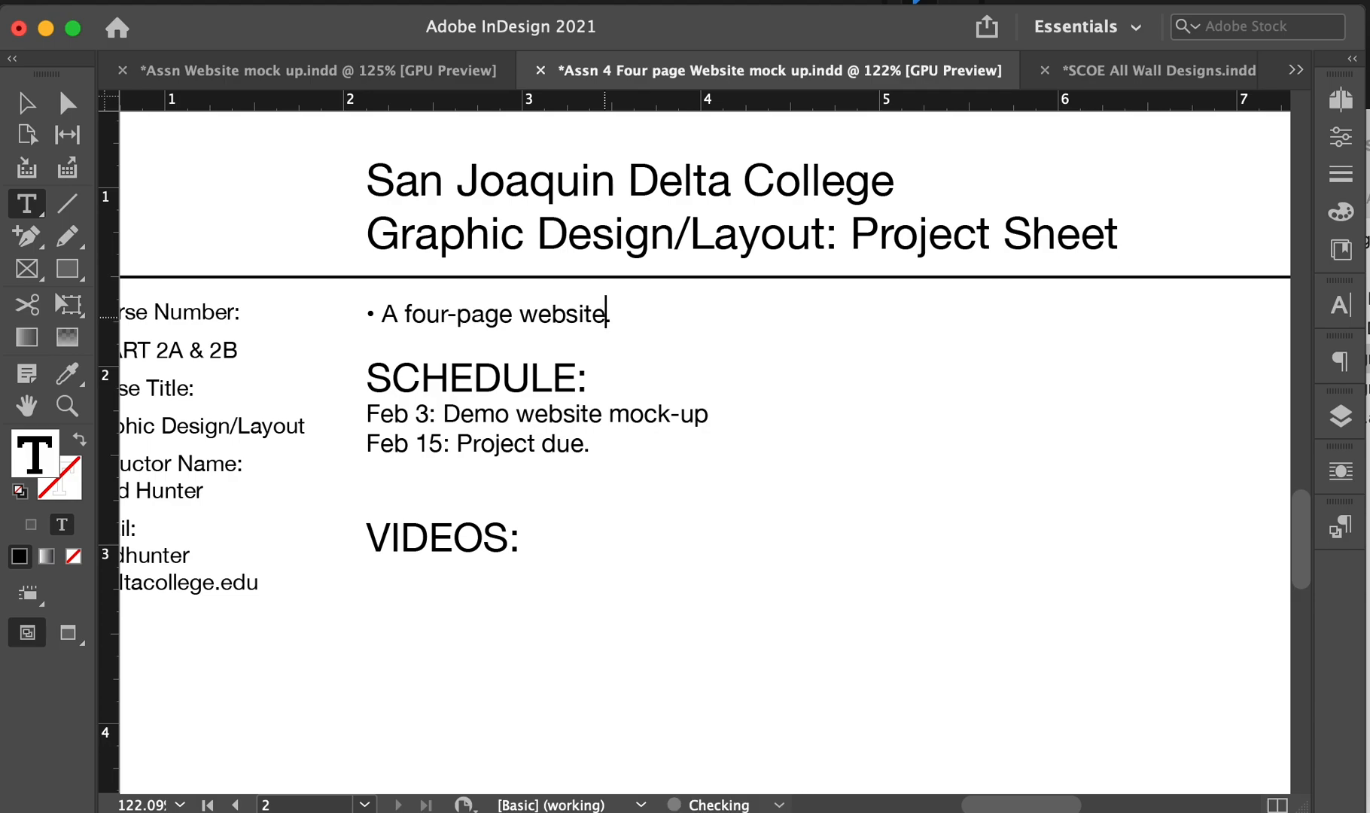
{"action": "type", "text": "."}
{"action": "left_click", "coordinate": [249, 172]}
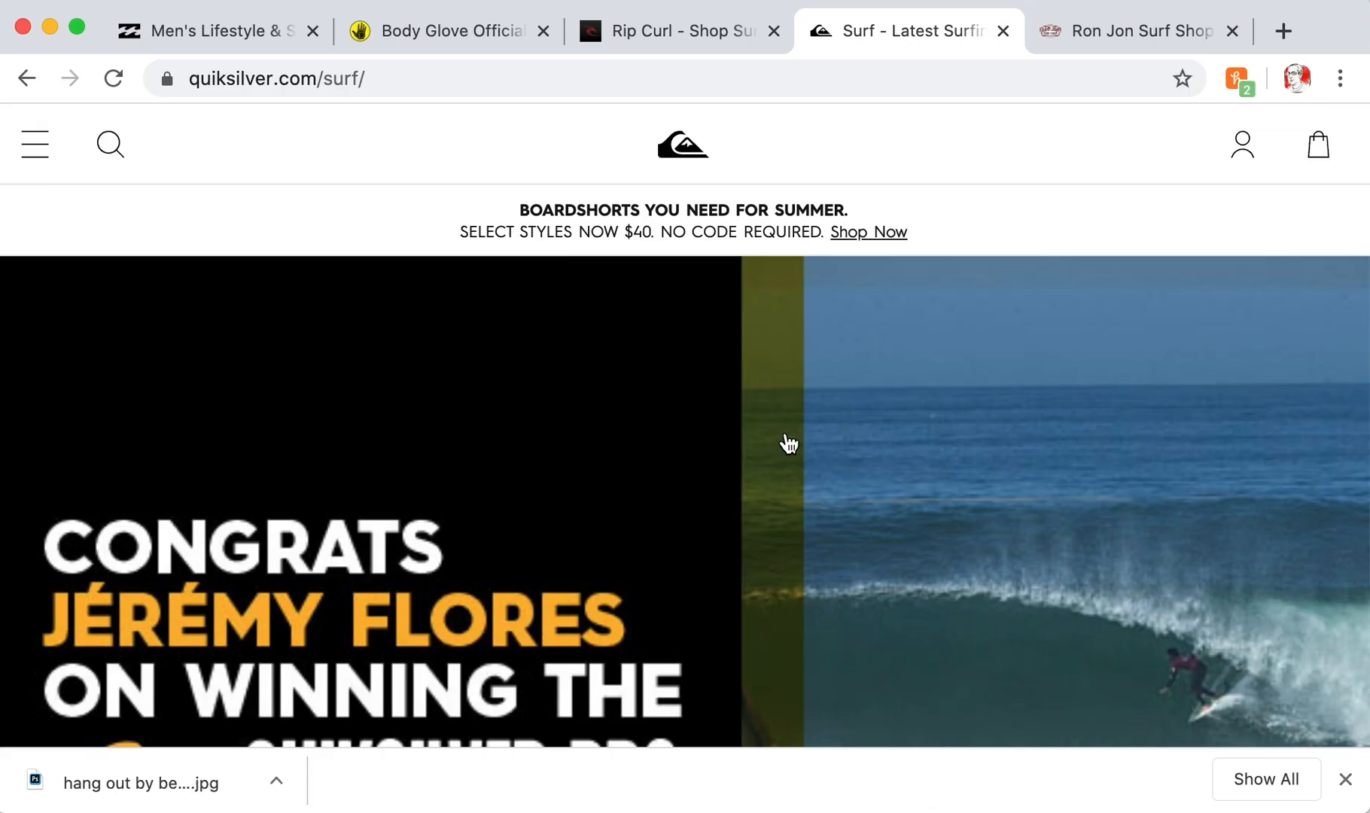
- Switch to Billabong's men's page and browse its Boardshorts, Tees and Accessories menus
{"action": "left_click", "coordinate": [225, 34]}
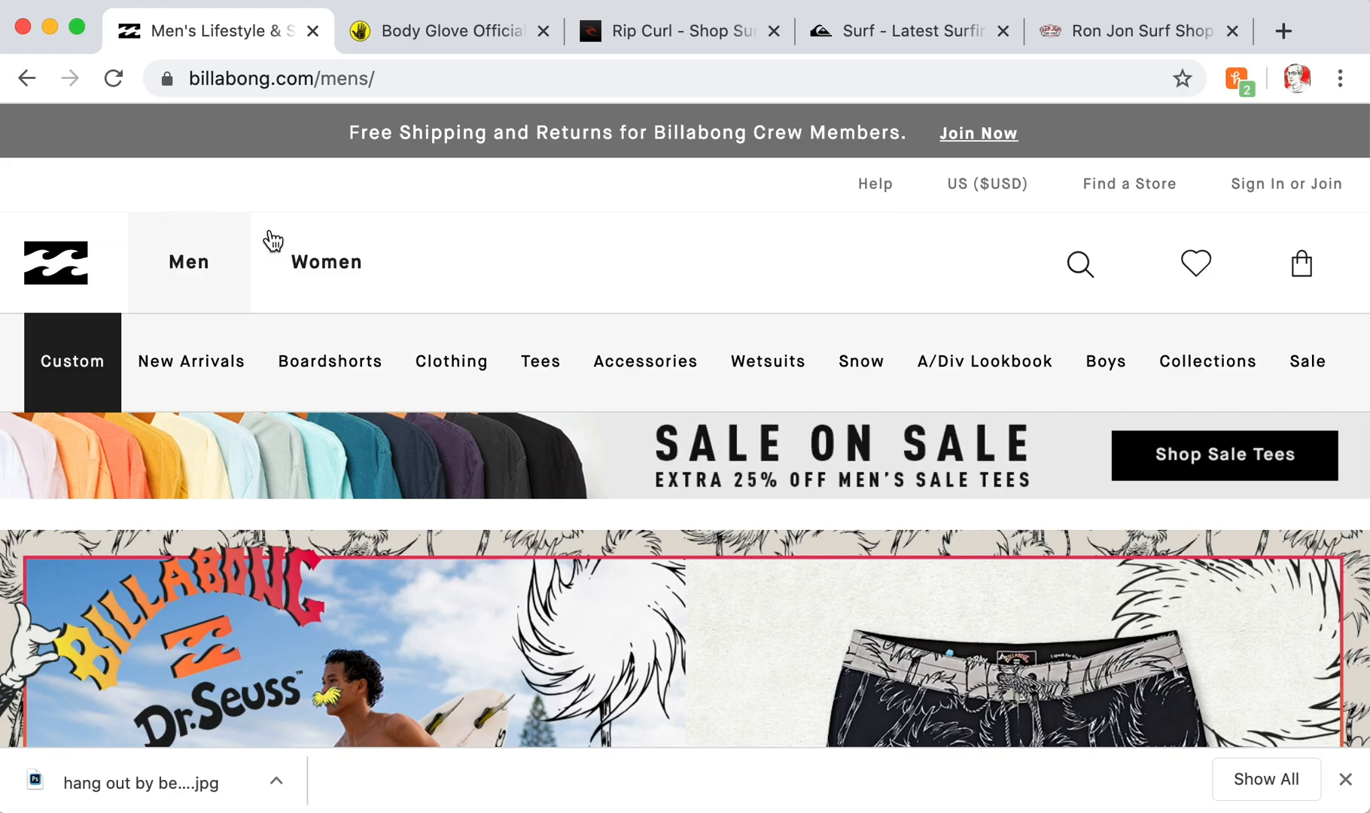
{"action": "mouse_move", "coordinate": [357, 395]}
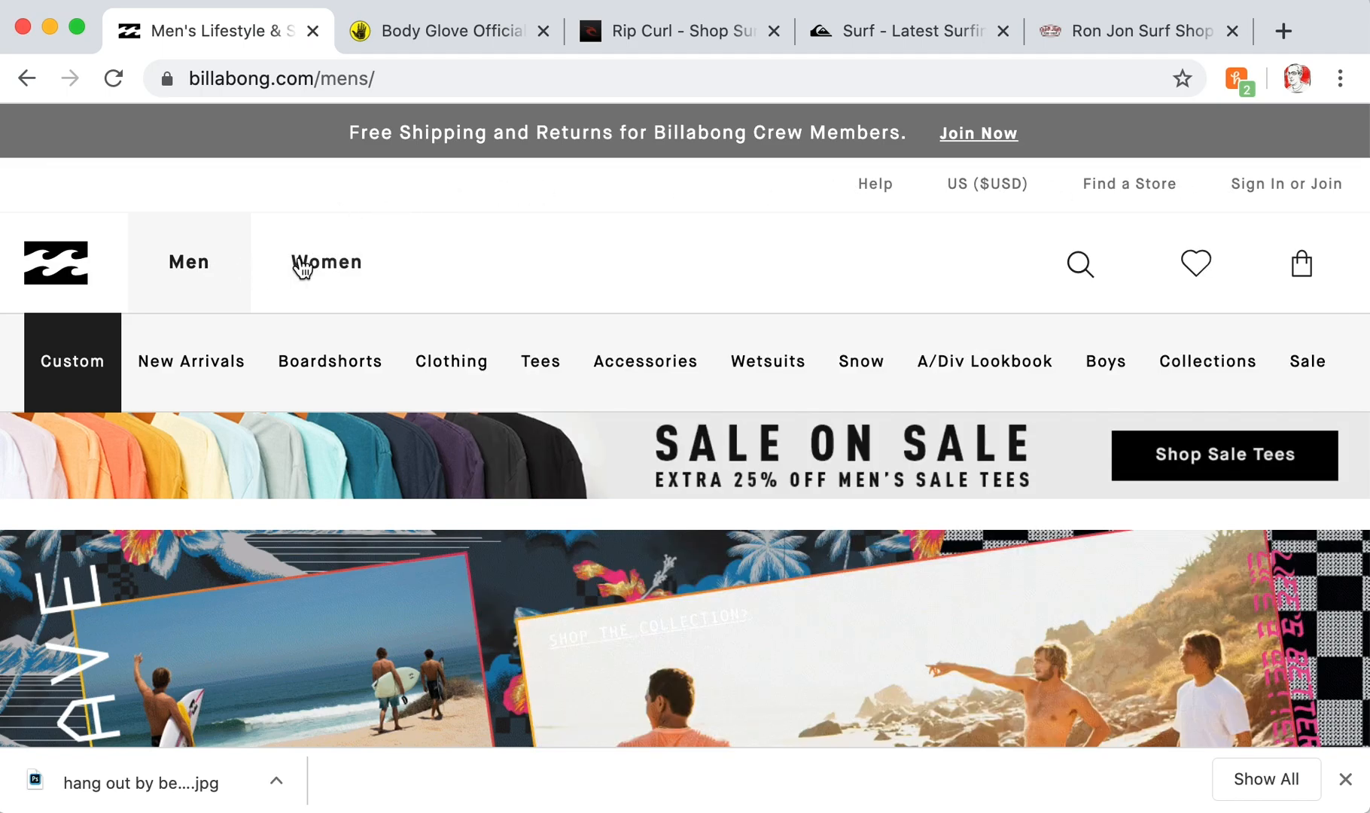
{"action": "scroll", "coordinate": [591, 285], "scroll_direction": "down", "scroll_amount": 1}
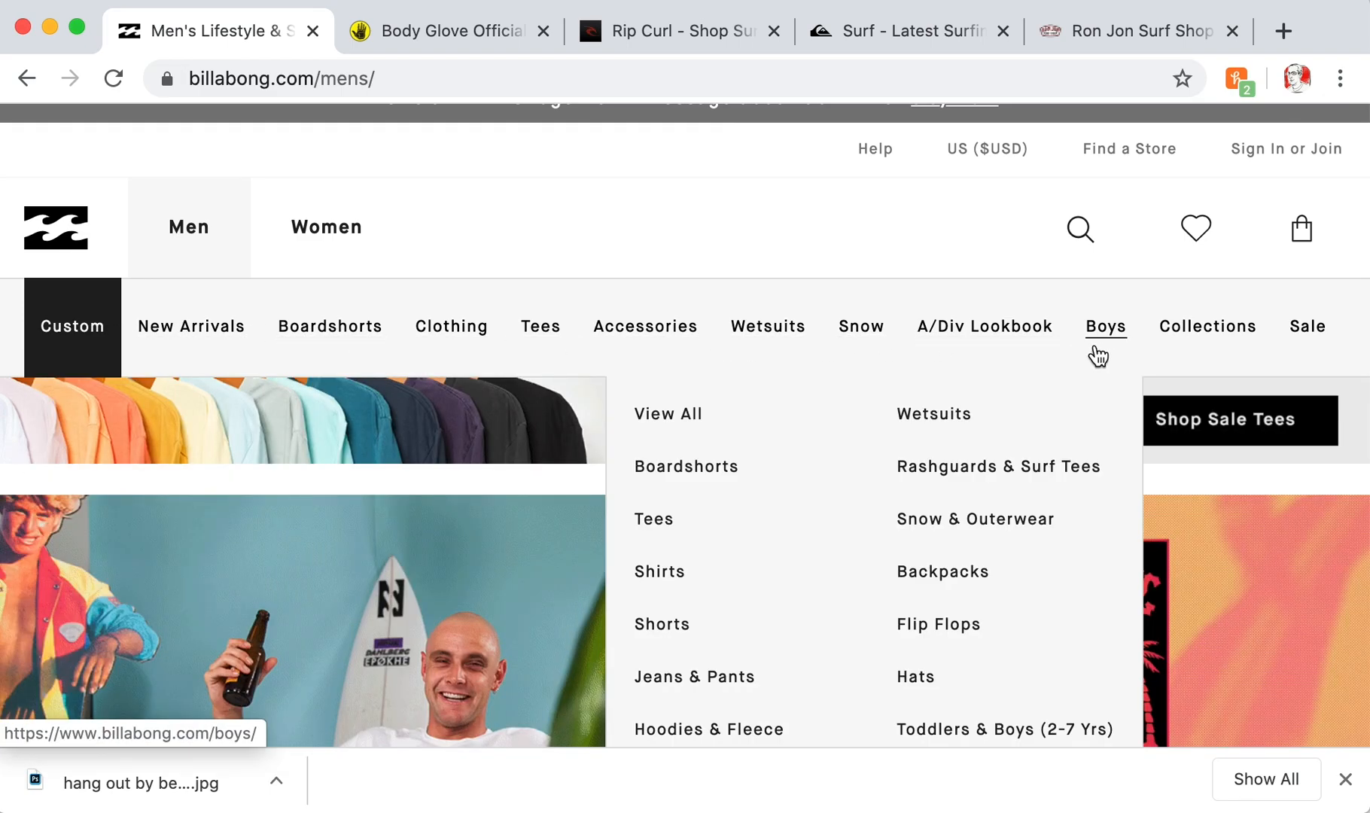
{"action": "mouse_move", "coordinate": [267, 340]}
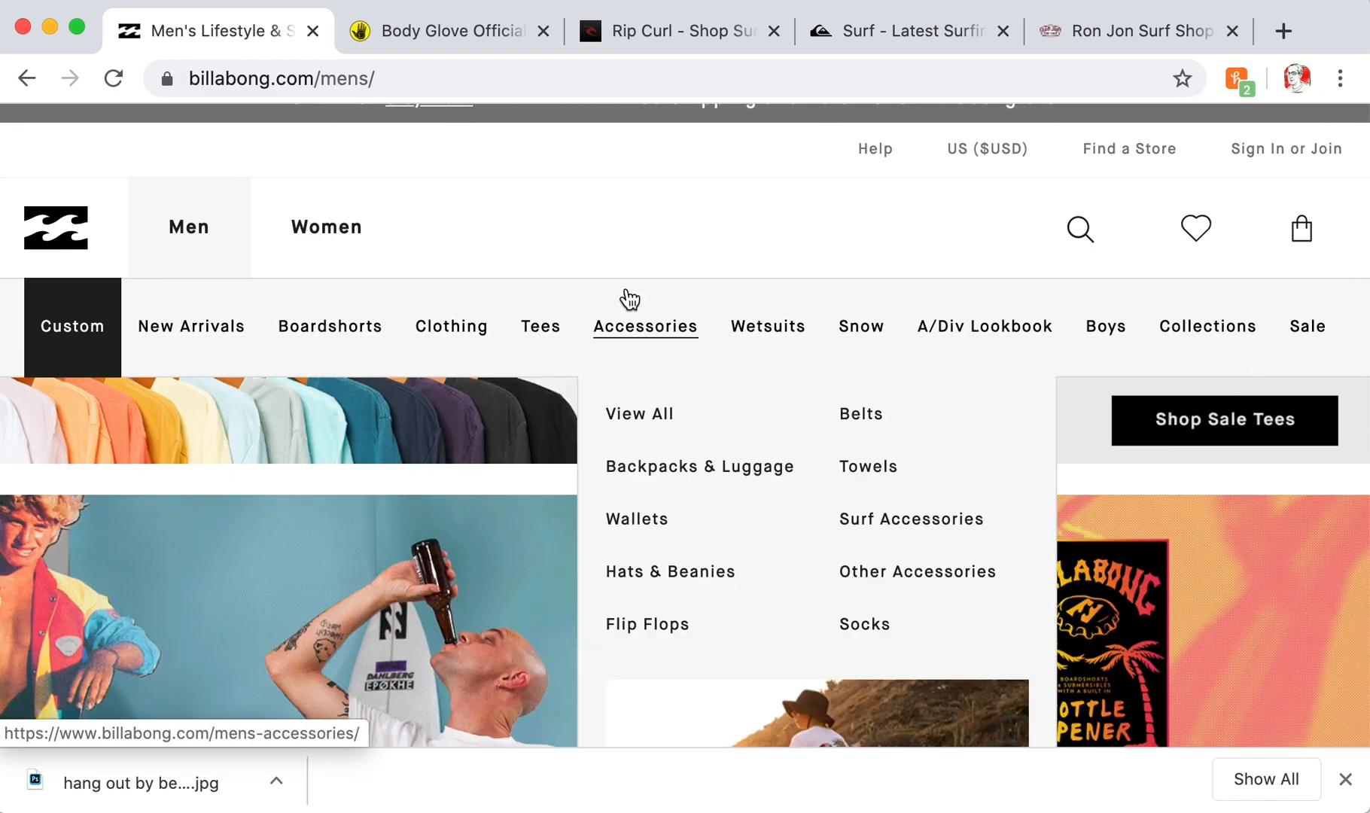
{"action": "scroll", "coordinate": [564, 226], "scroll_direction": "down", "scroll_amount": 3}
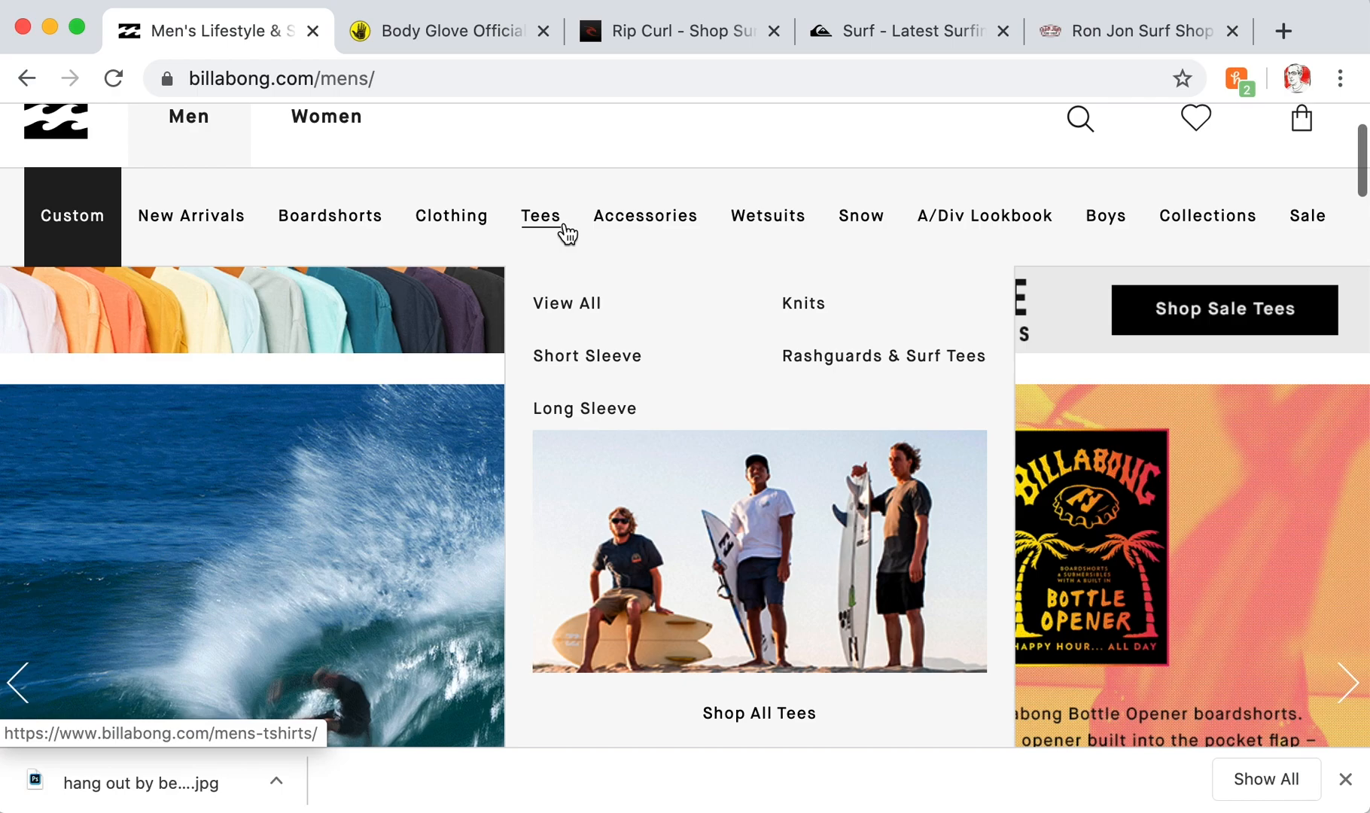
{"action": "scroll", "coordinate": [527, 226], "scroll_direction": "down", "scroll_amount": 3}
{"action": "scroll", "coordinate": [675, 369], "scroll_direction": "down", "scroll_amount": 2}
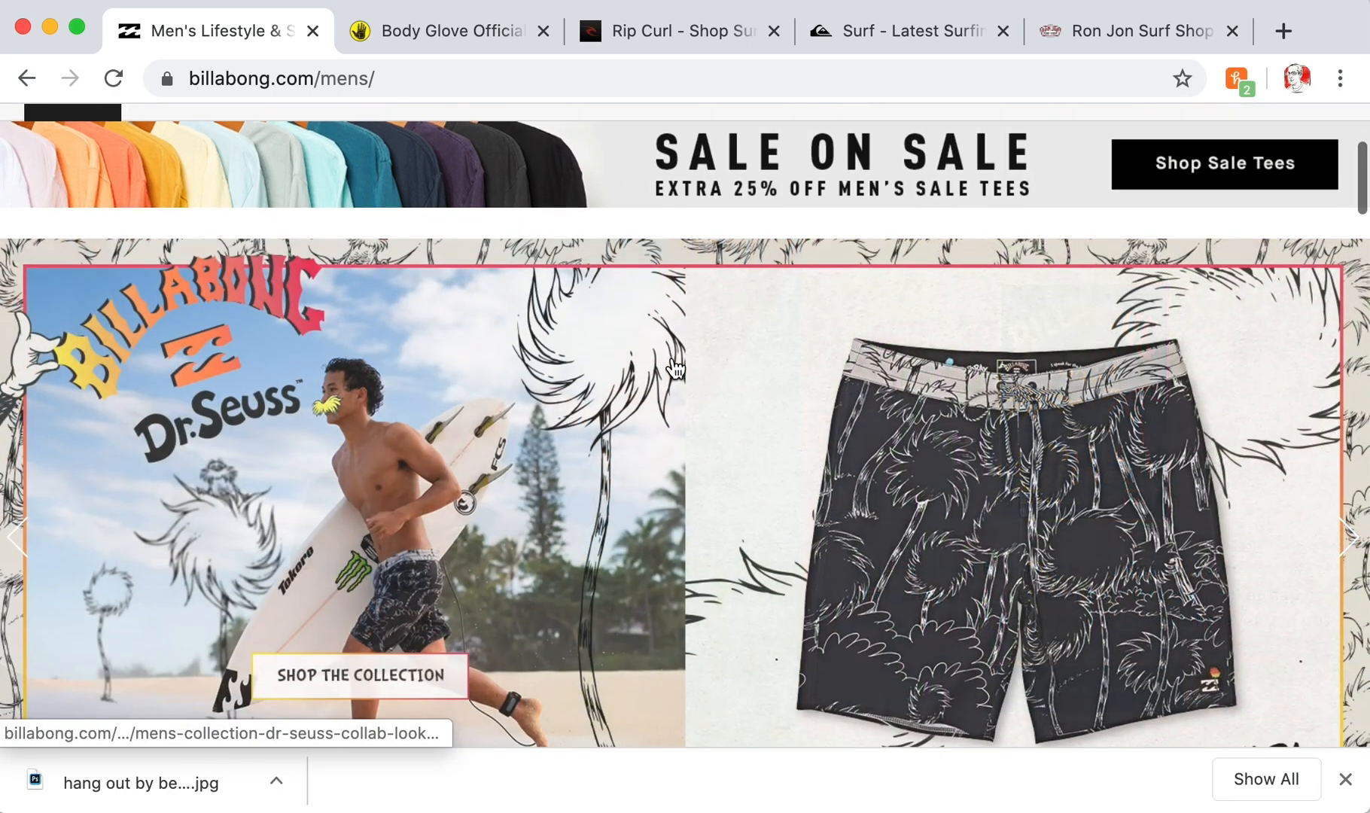
{"action": "scroll", "coordinate": [662, 367], "scroll_direction": "up", "scroll_amount": 1}
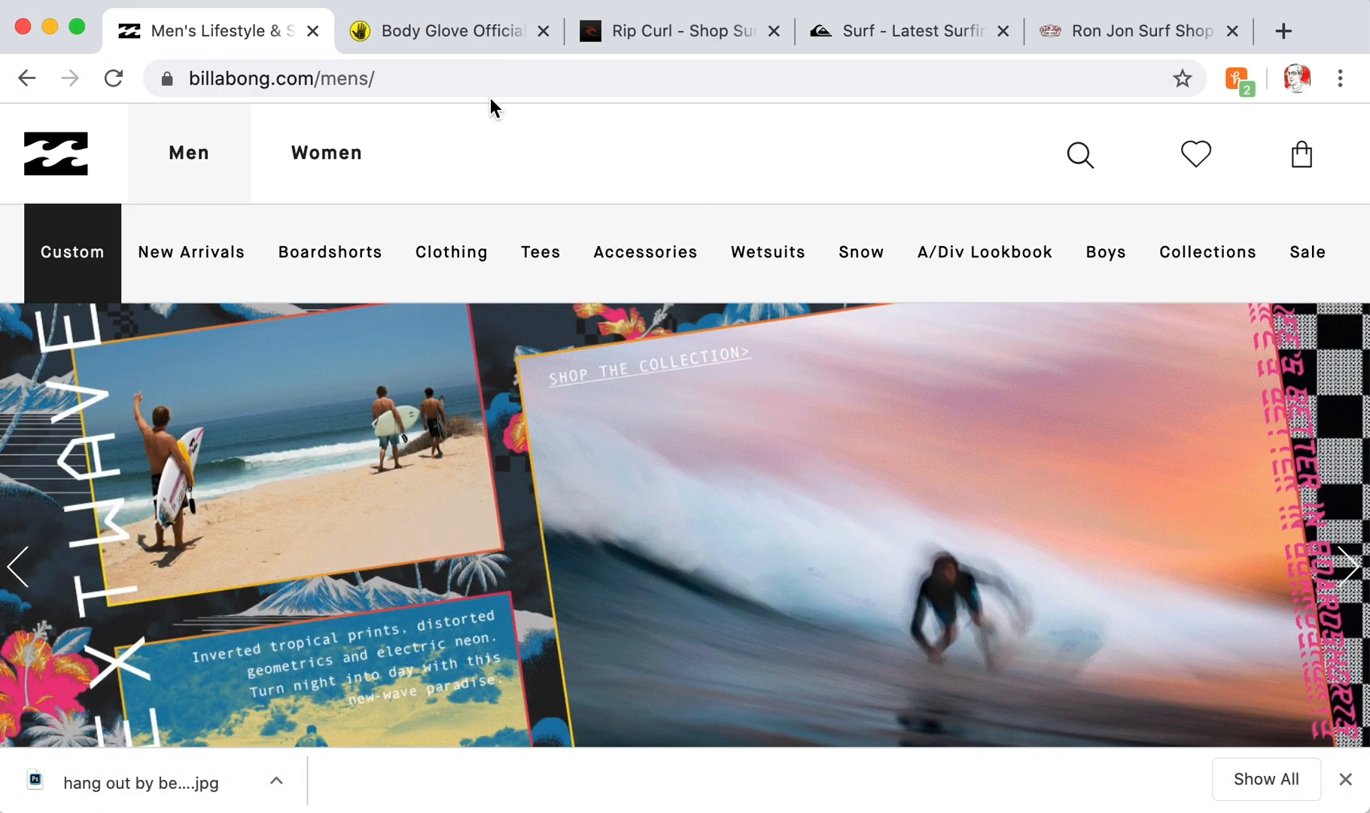
{"action": "mouse_move", "coordinate": [697, 227]}
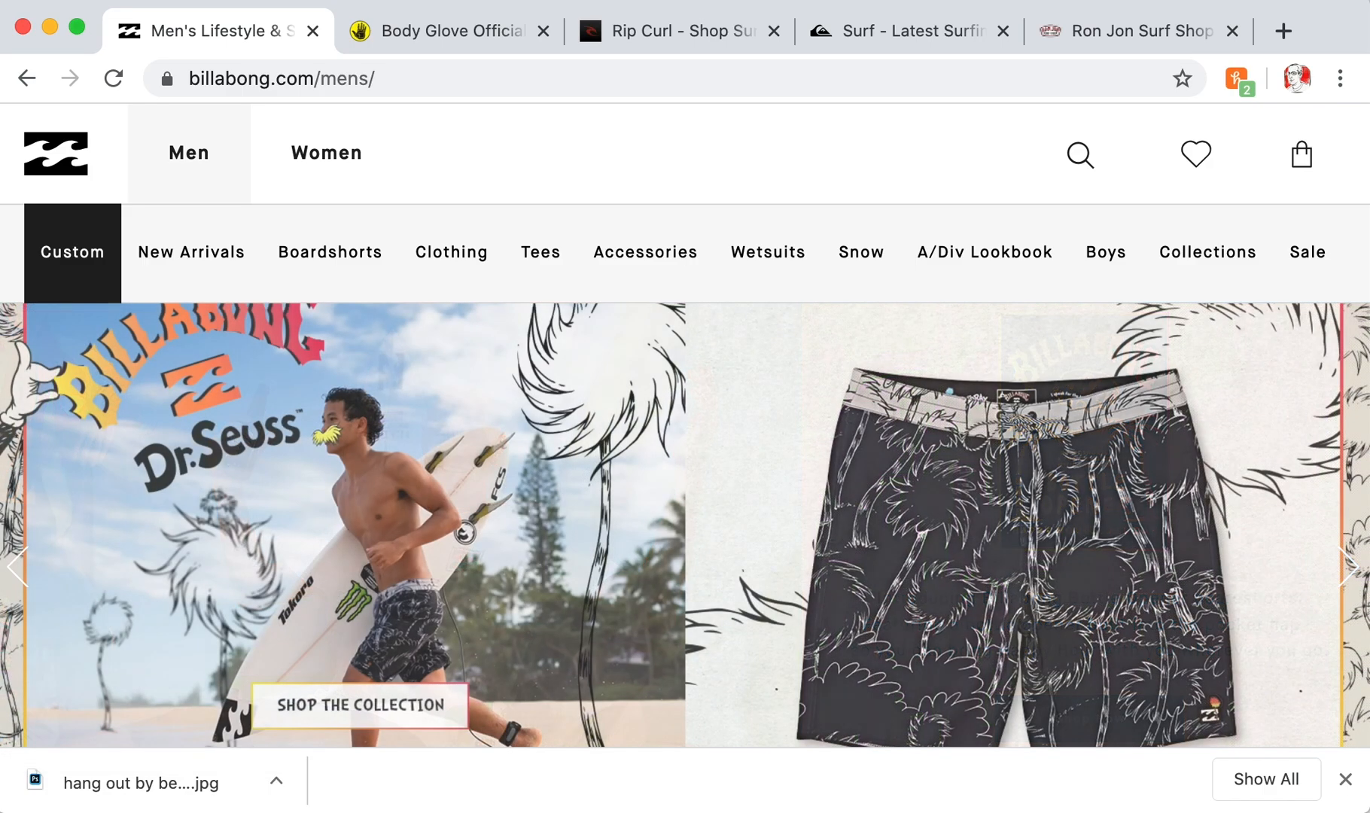
{"action": "mouse_move", "coordinate": [527, 230]}
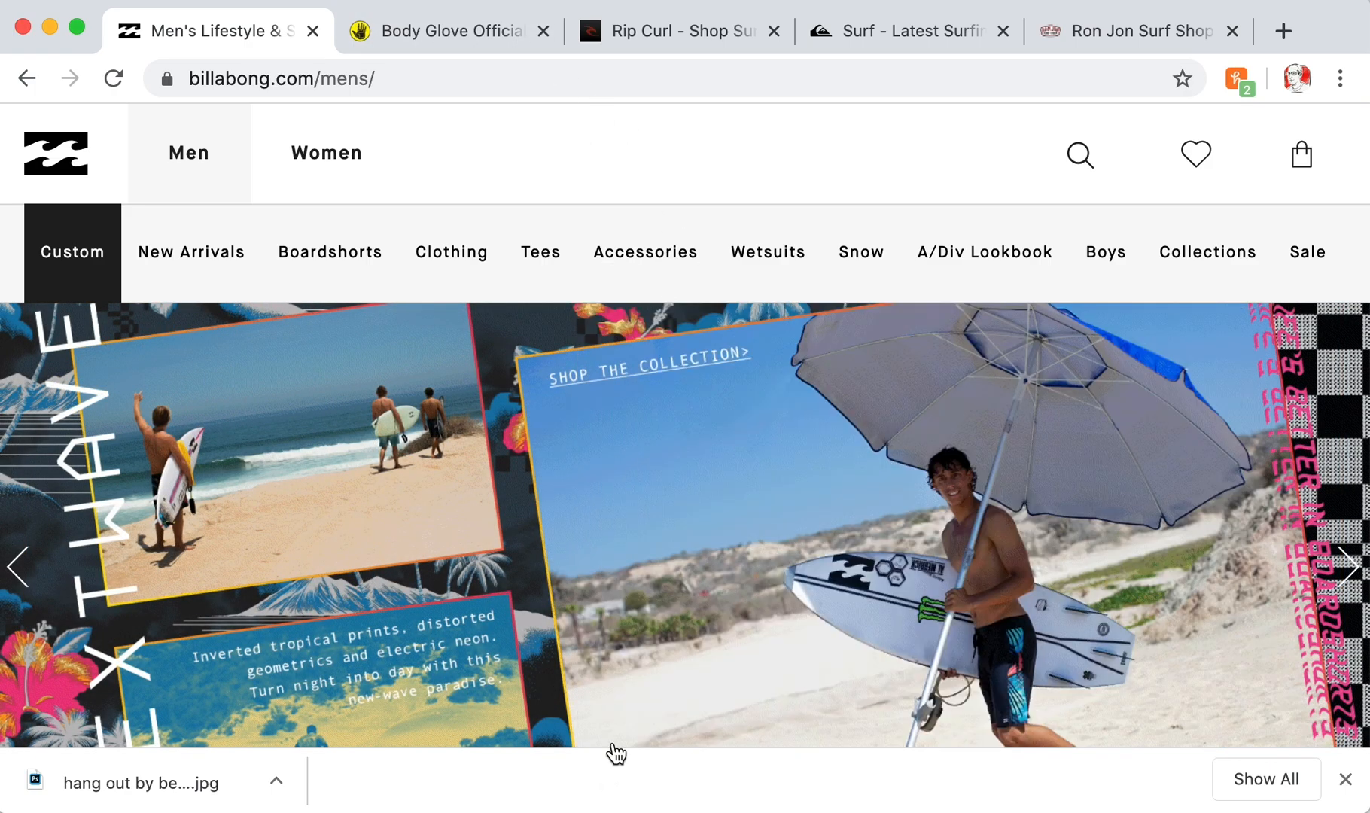
{"action": "mouse_move", "coordinate": [611, 236]}
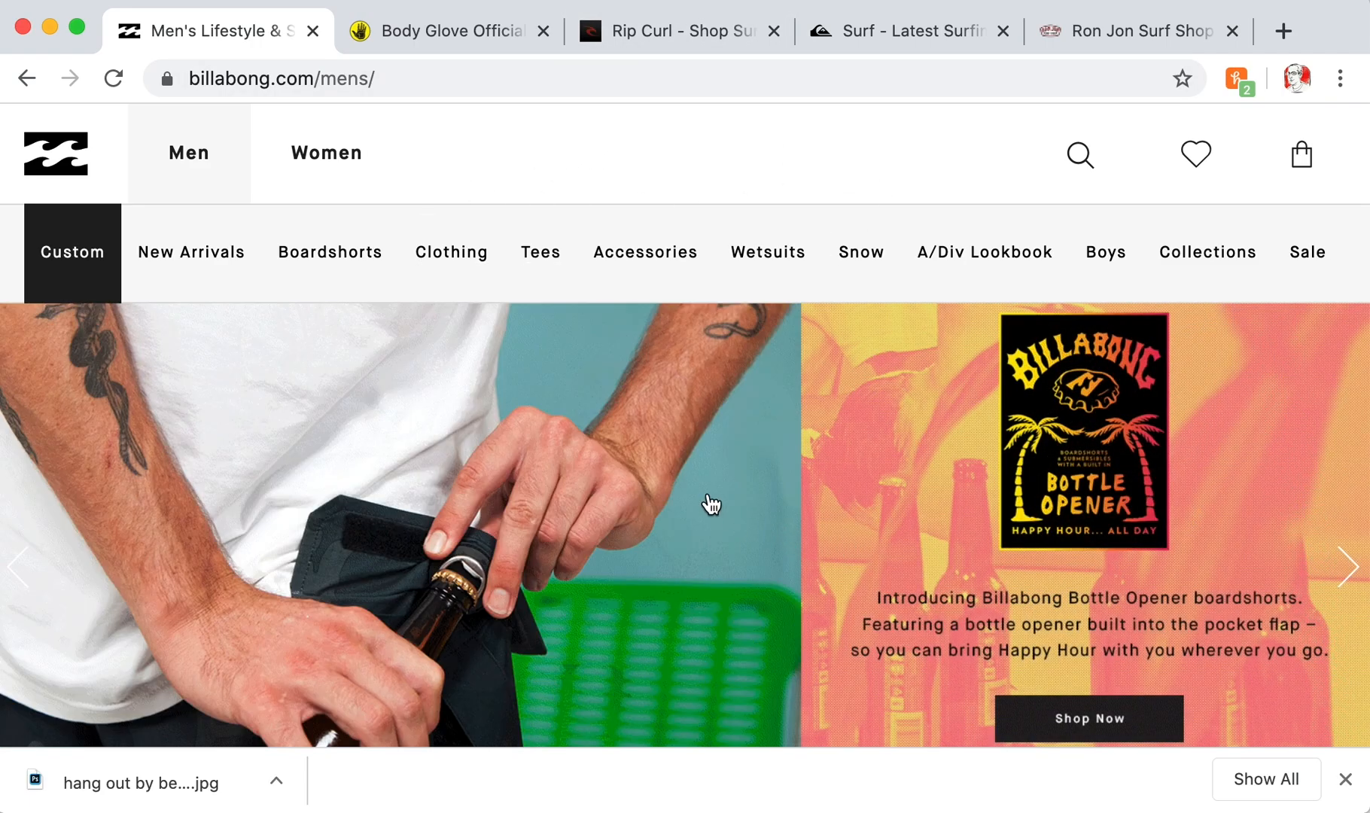
{"action": "scroll", "coordinate": [711, 503], "scroll_direction": "down", "scroll_amount": 10}
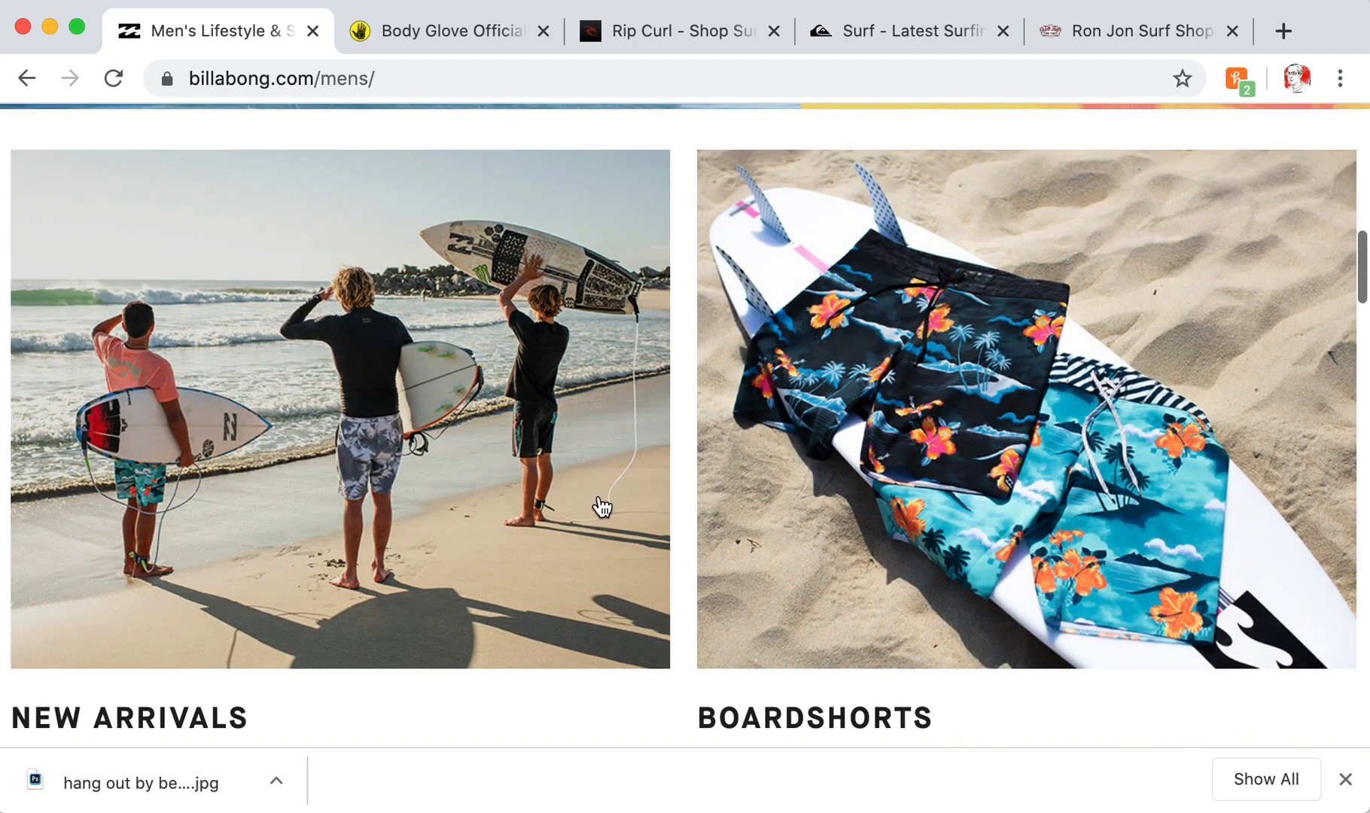
{"action": "scroll", "coordinate": [712, 507], "scroll_direction": "down", "scroll_amount": 8}
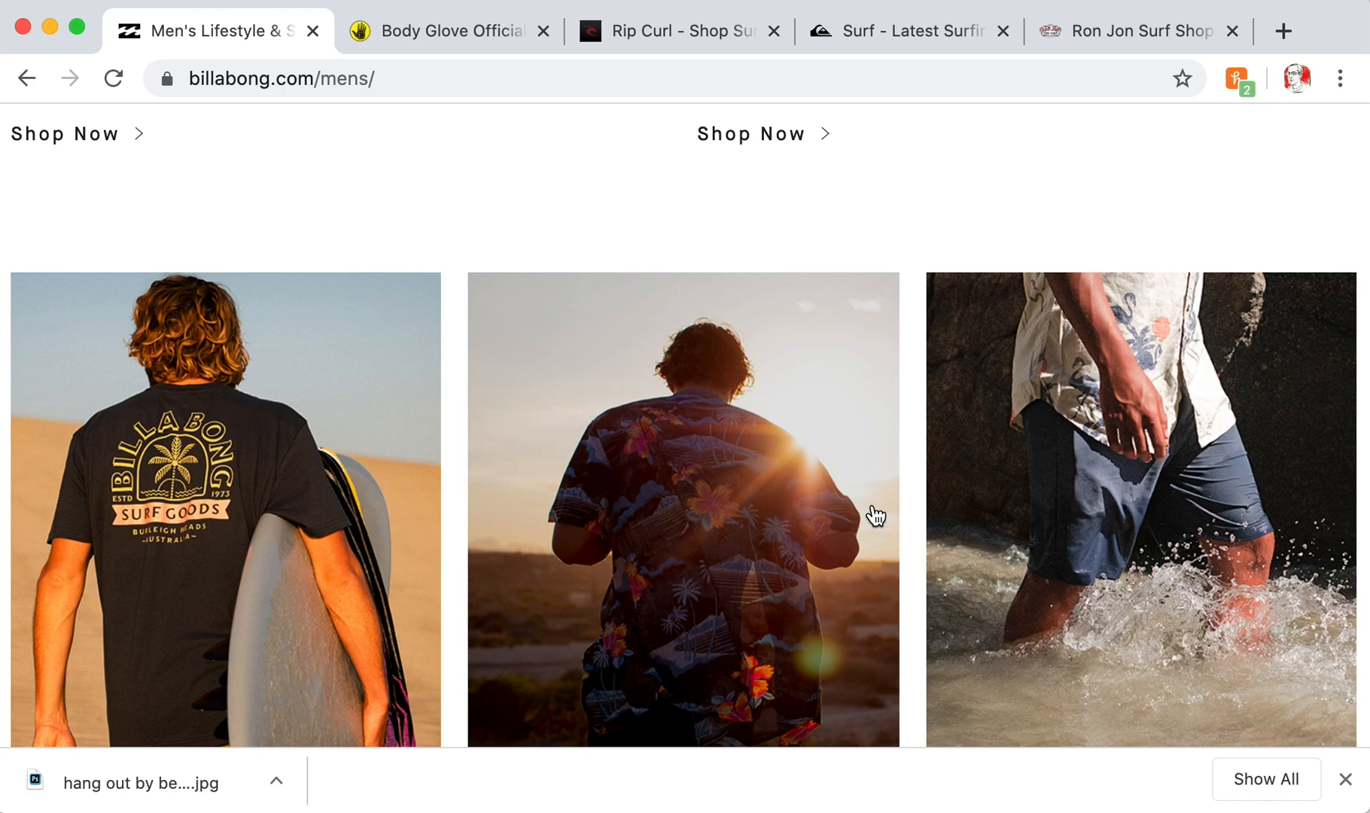
{"action": "scroll", "coordinate": [876, 517], "scroll_direction": "down", "scroll_amount": 8}
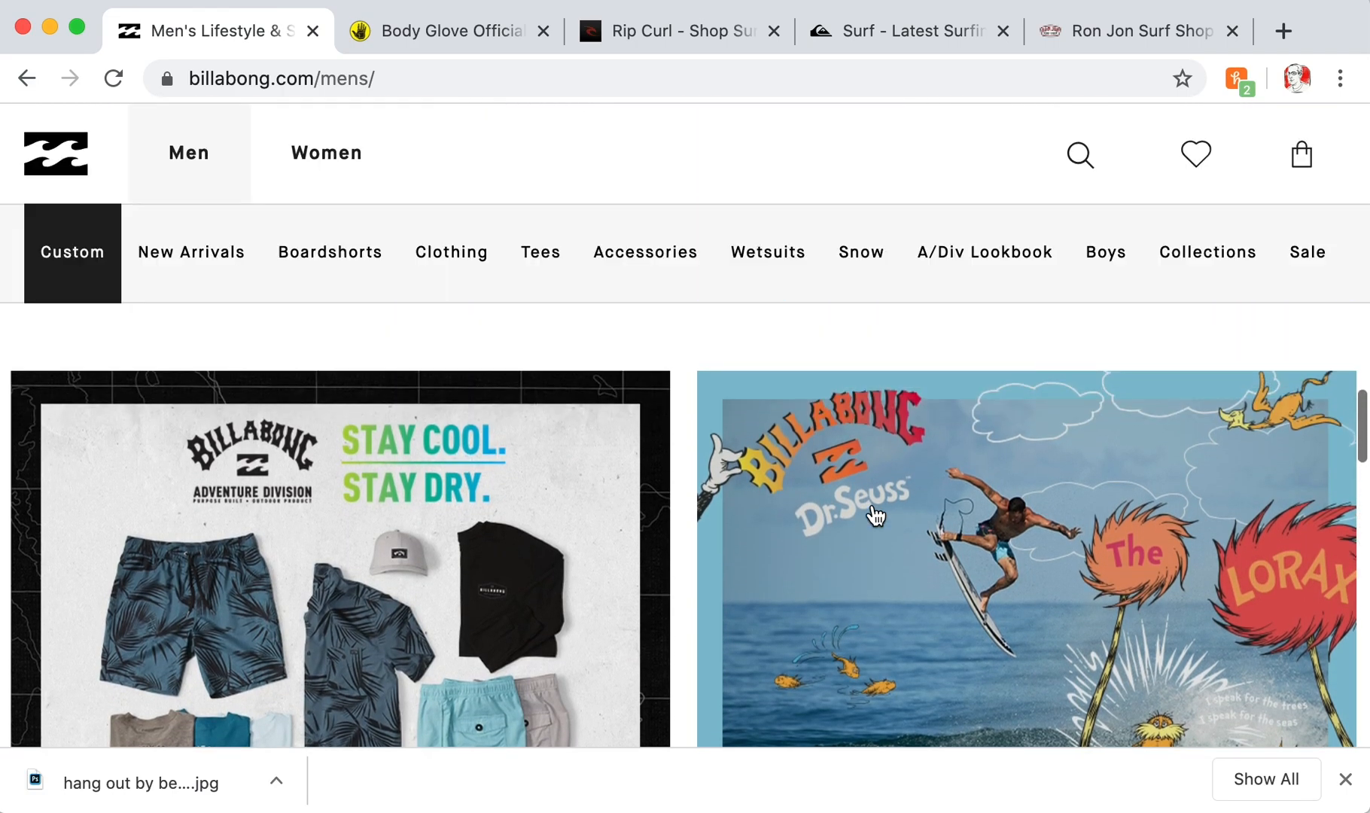
{"action": "scroll", "coordinate": [876, 517], "scroll_direction": "down", "scroll_amount": 10}
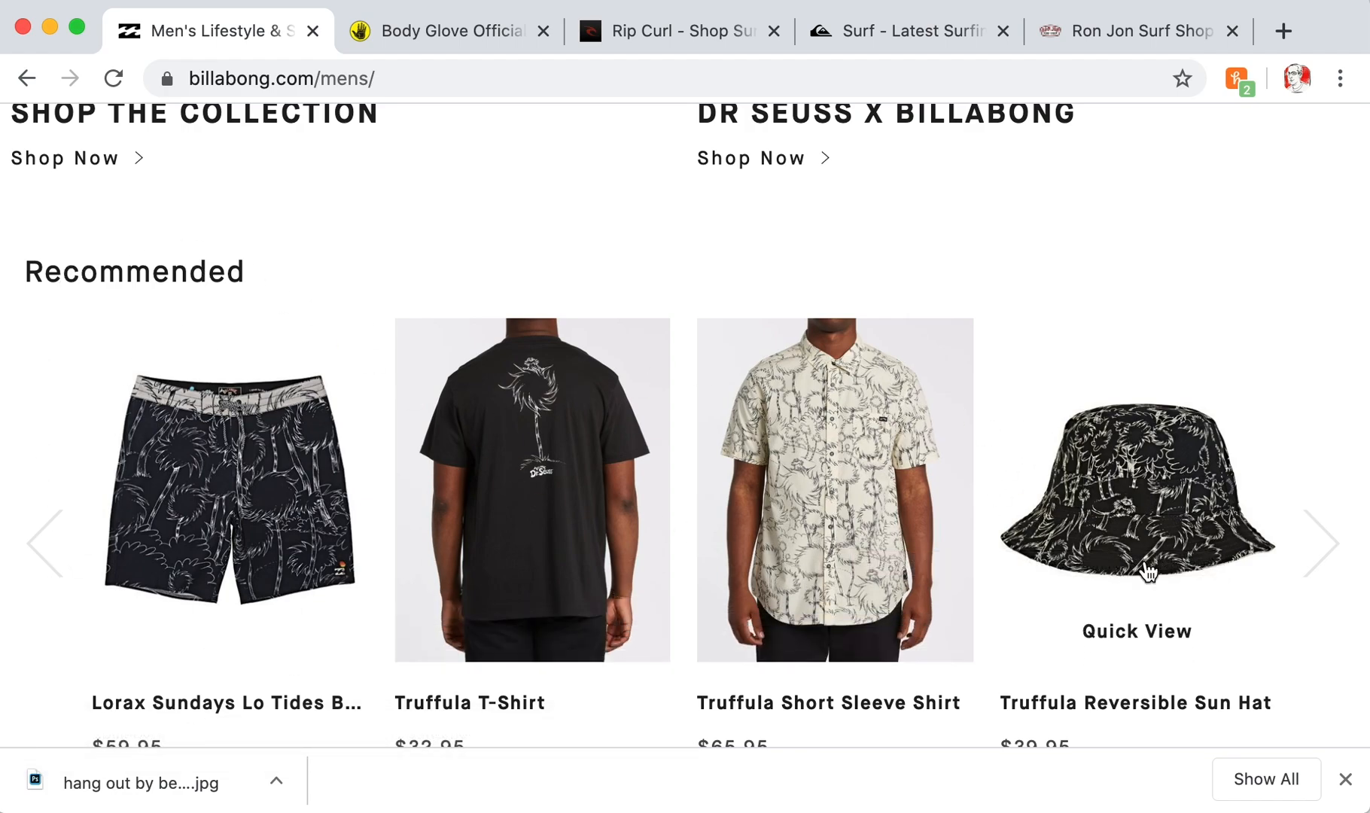
{"action": "scroll", "coordinate": [878, 474], "scroll_direction": "up", "scroll_amount": 15}
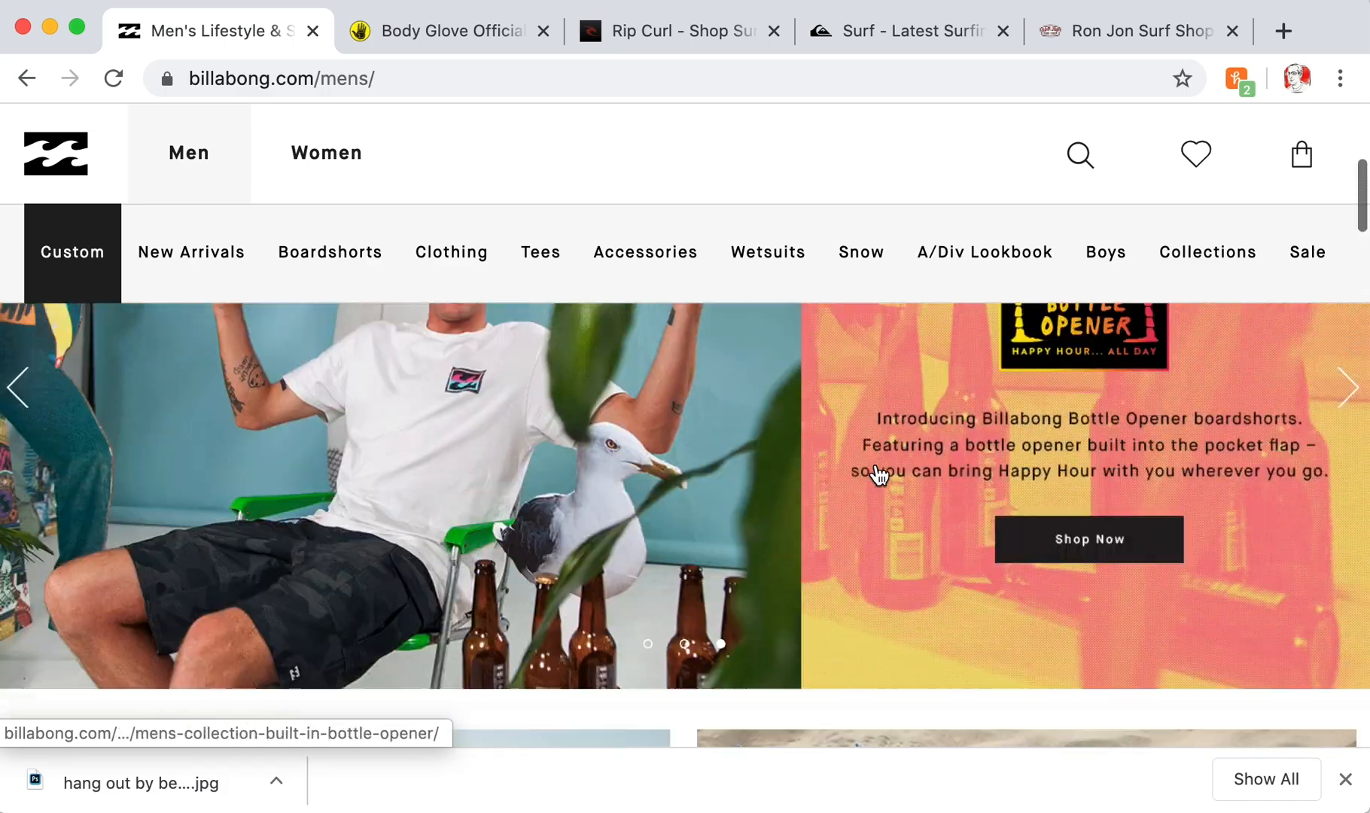
{"action": "scroll", "coordinate": [878, 474], "scroll_direction": "down", "scroll_amount": 3}
{"action": "scroll", "coordinate": [878, 474], "scroll_direction": "down", "scroll_amount": 5}
{"action": "scroll", "coordinate": [877, 474], "scroll_direction": "up", "scroll_amount": 1}
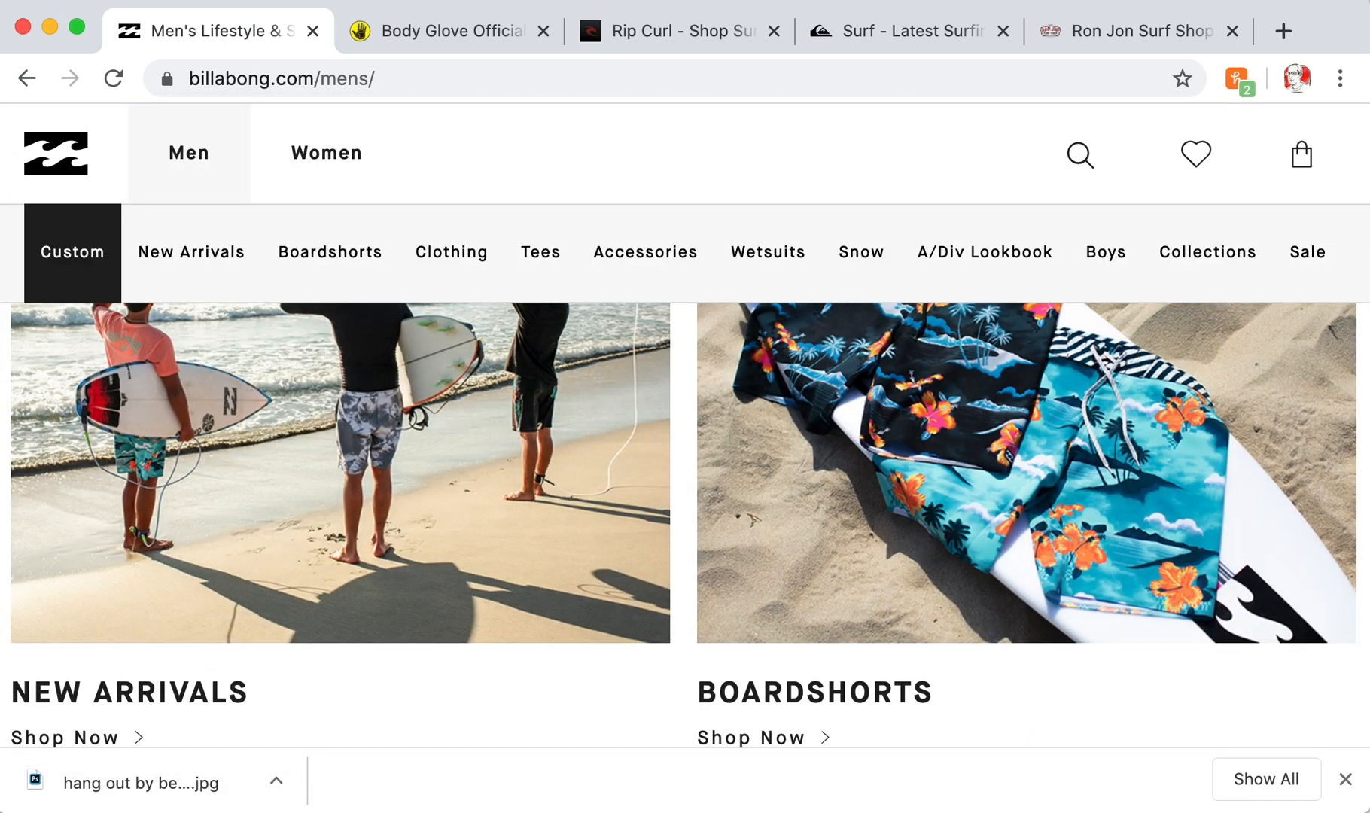
{"action": "scroll", "coordinate": [950, 558], "scroll_direction": "down", "scroll_amount": 8}
{"action": "scroll", "coordinate": [953, 558], "scroll_direction": "down", "scroll_amount": 1}
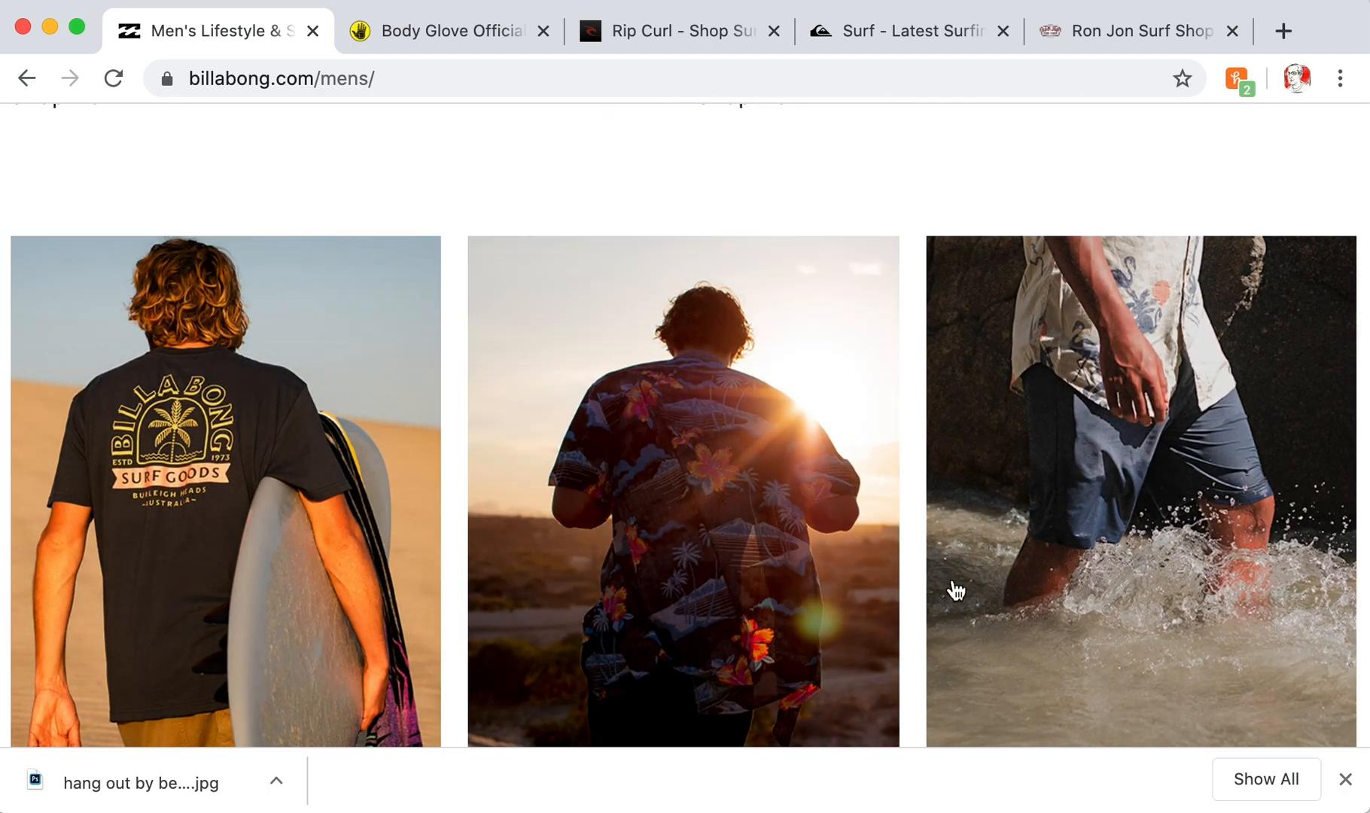
{"action": "scroll", "coordinate": [953, 590], "scroll_direction": "down", "scroll_amount": 15}
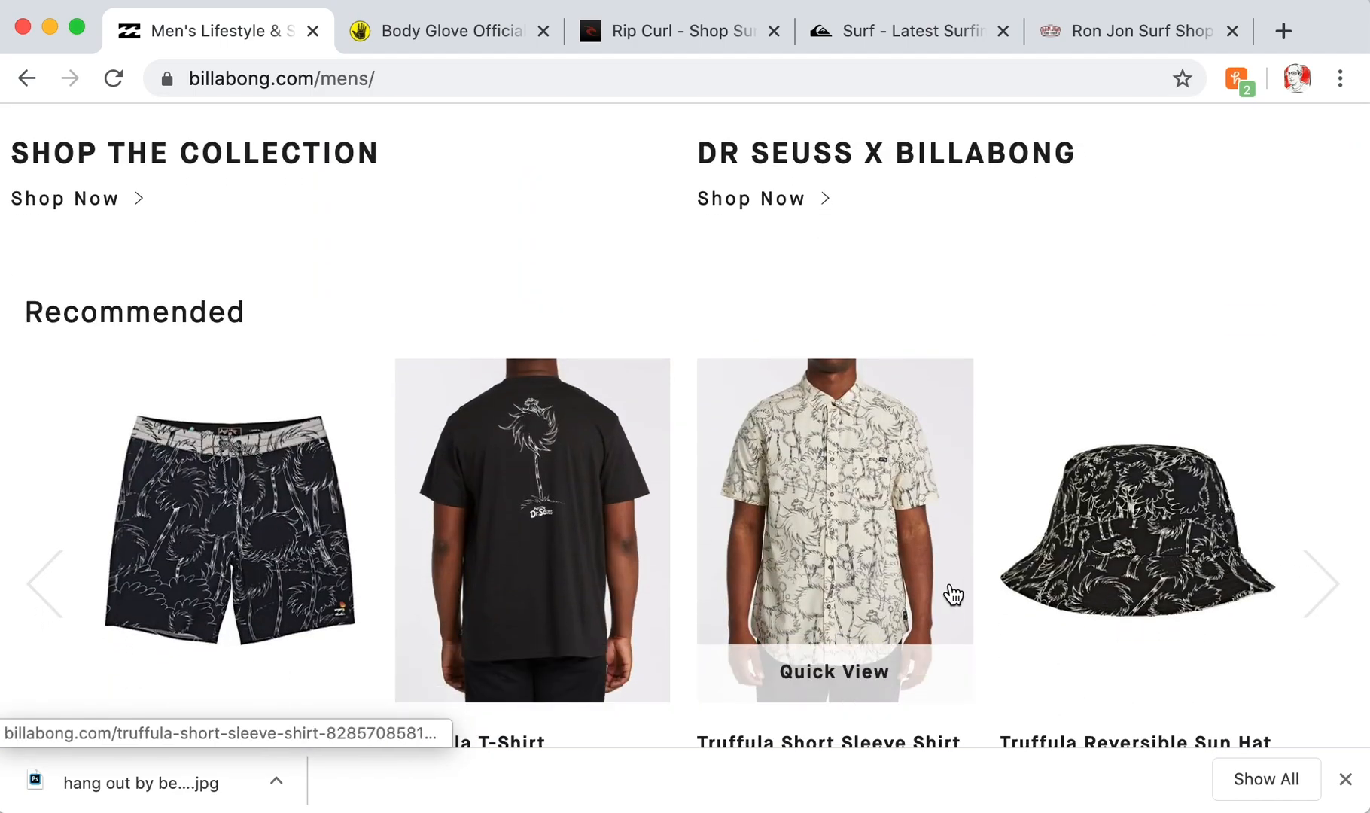
{"action": "scroll", "coordinate": [952, 595], "scroll_direction": "down", "scroll_amount": 10}
{"action": "scroll", "coordinate": [951, 593], "scroll_direction": "up", "scroll_amount": 9}
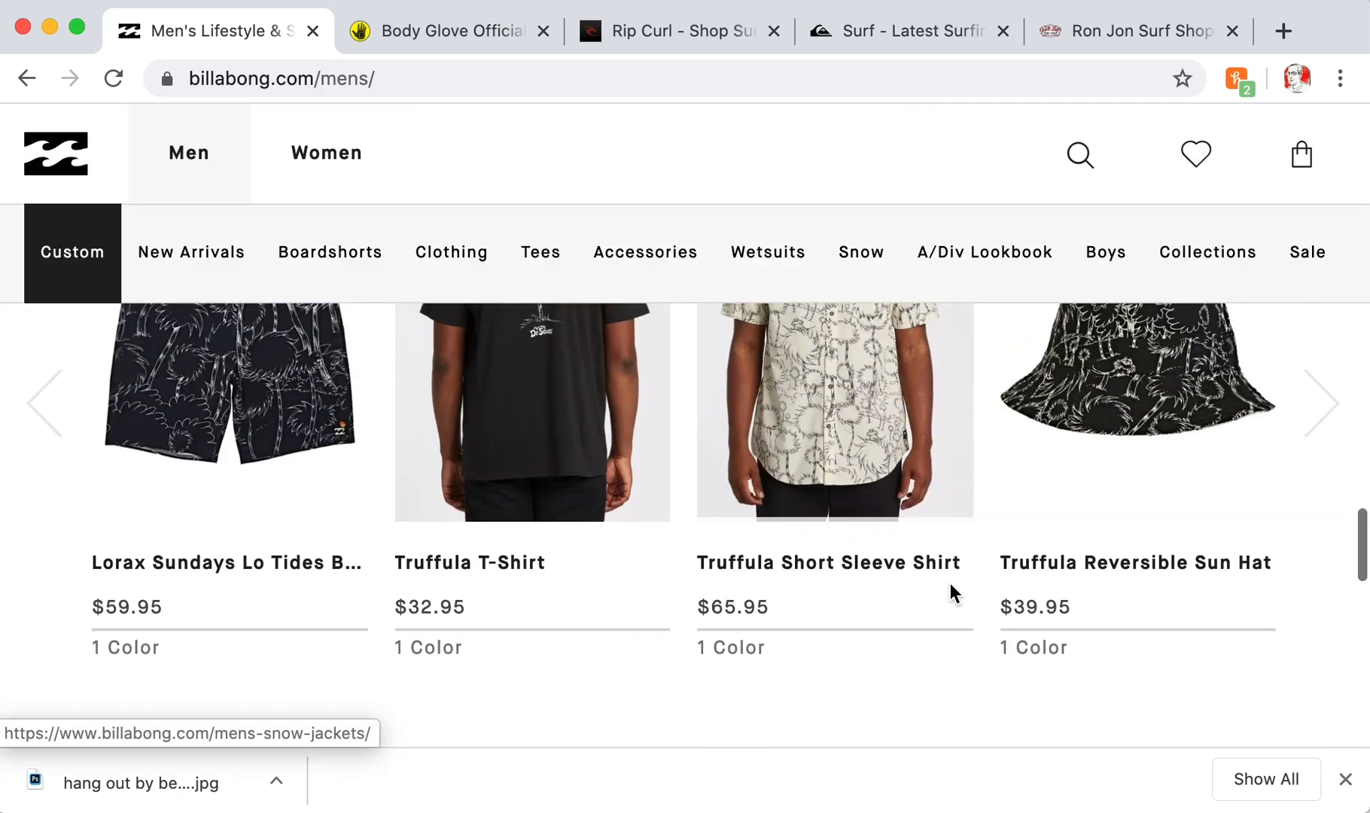
{"action": "scroll", "coordinate": [950, 587], "scroll_direction": "down", "scroll_amount": 3}
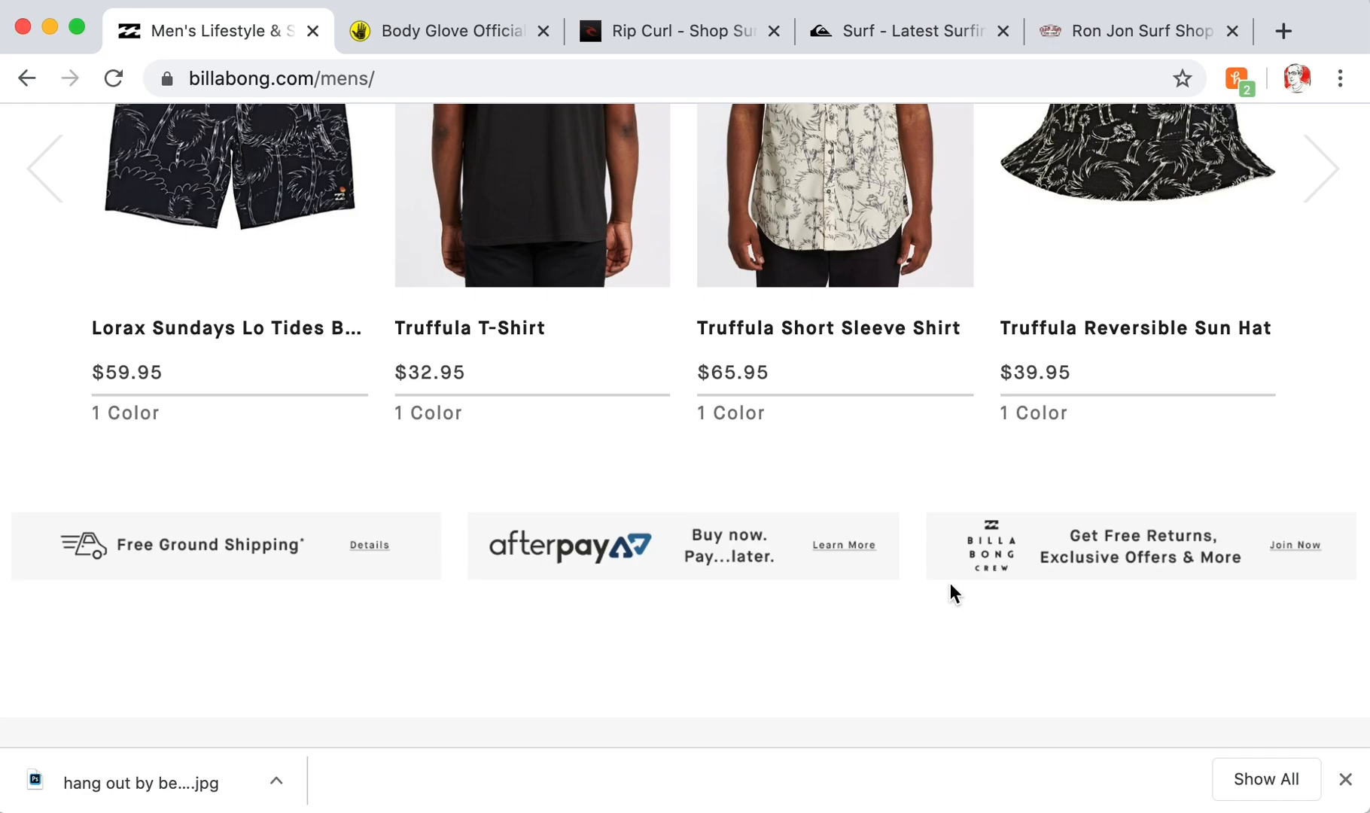
{"action": "scroll", "coordinate": [951, 584], "scroll_direction": "up", "scroll_amount": 10}
{"action": "scroll", "coordinate": [951, 593], "scroll_direction": "down", "scroll_amount": 5}
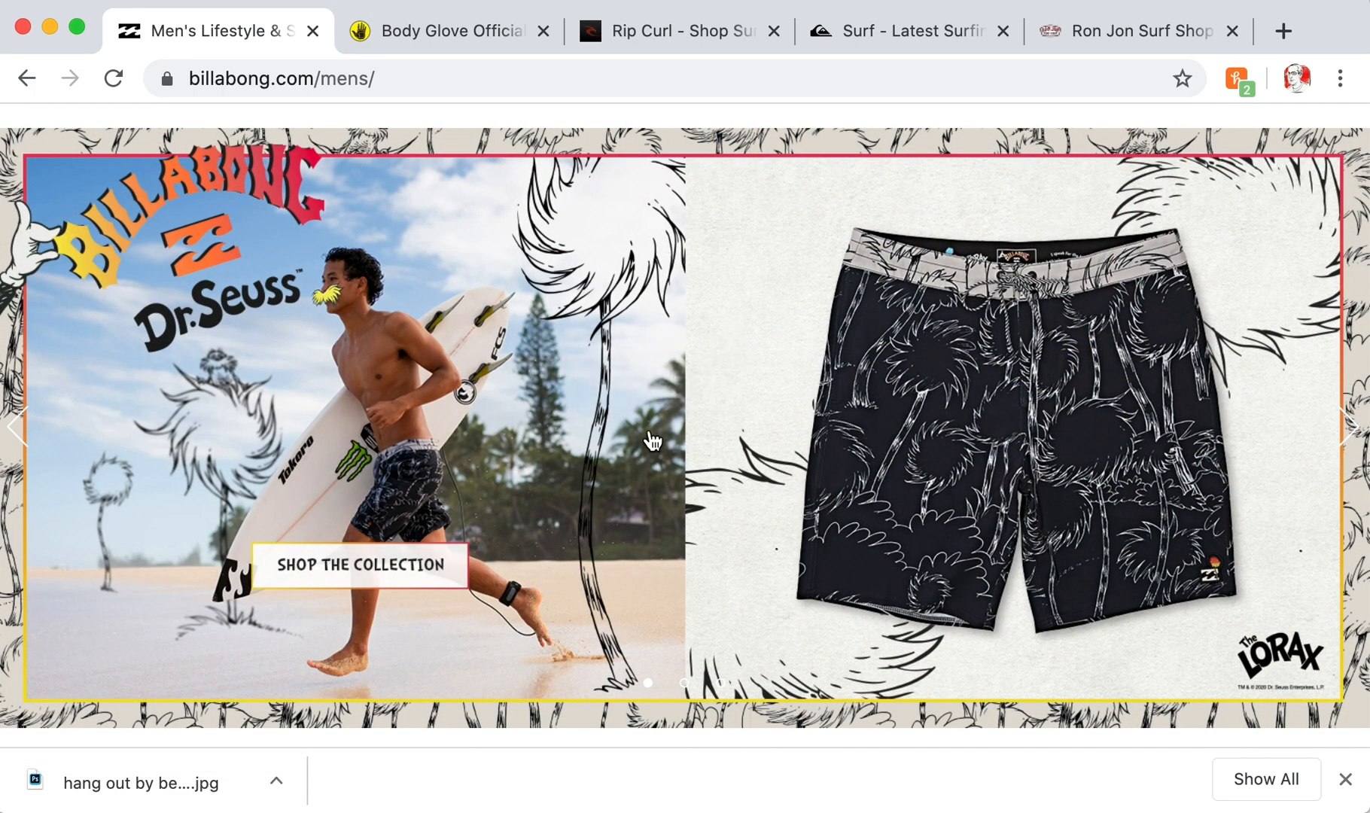
{"action": "scroll", "coordinate": [673, 603], "scroll_direction": "up", "scroll_amount": 5}
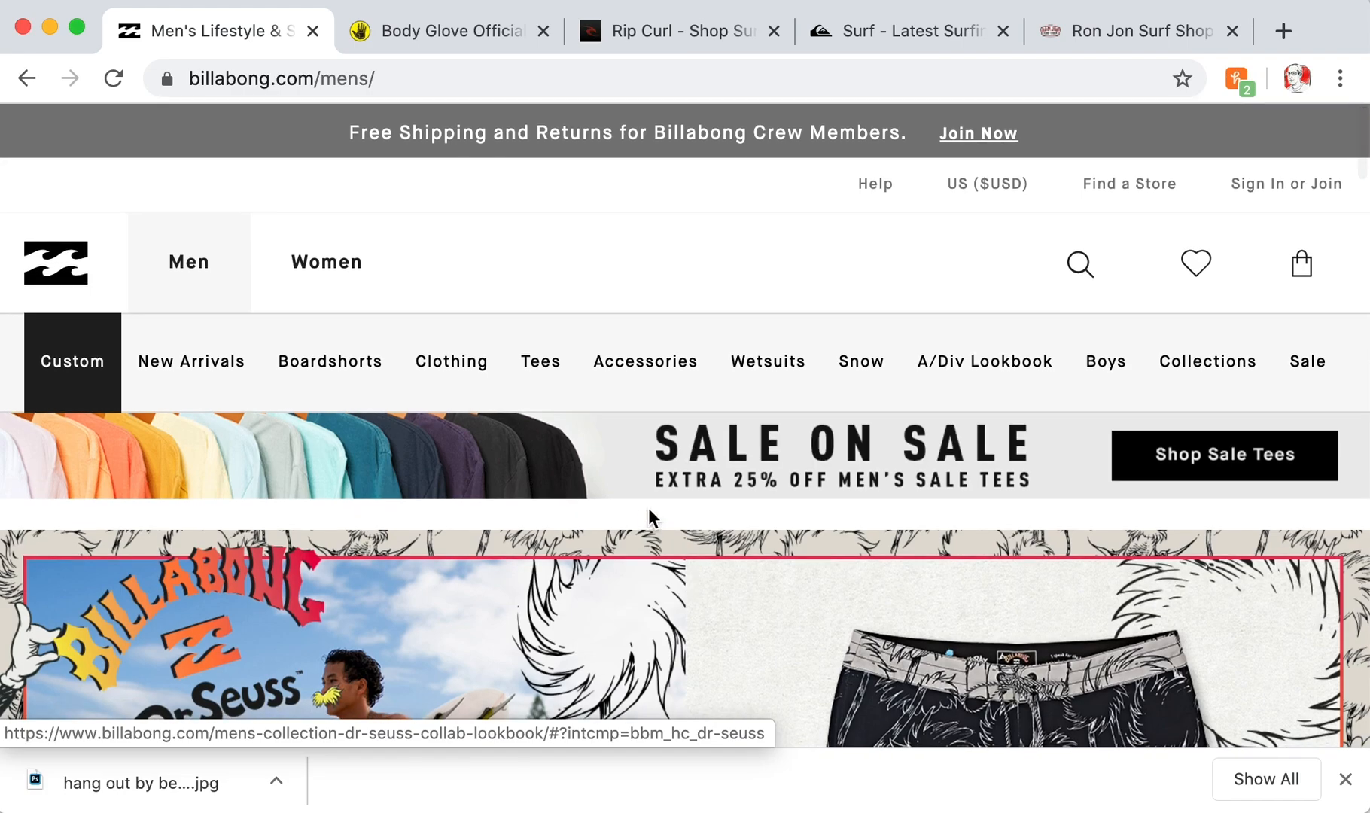
{"action": "scroll", "coordinate": [713, 572], "scroll_direction": "down", "scroll_amount": 2}
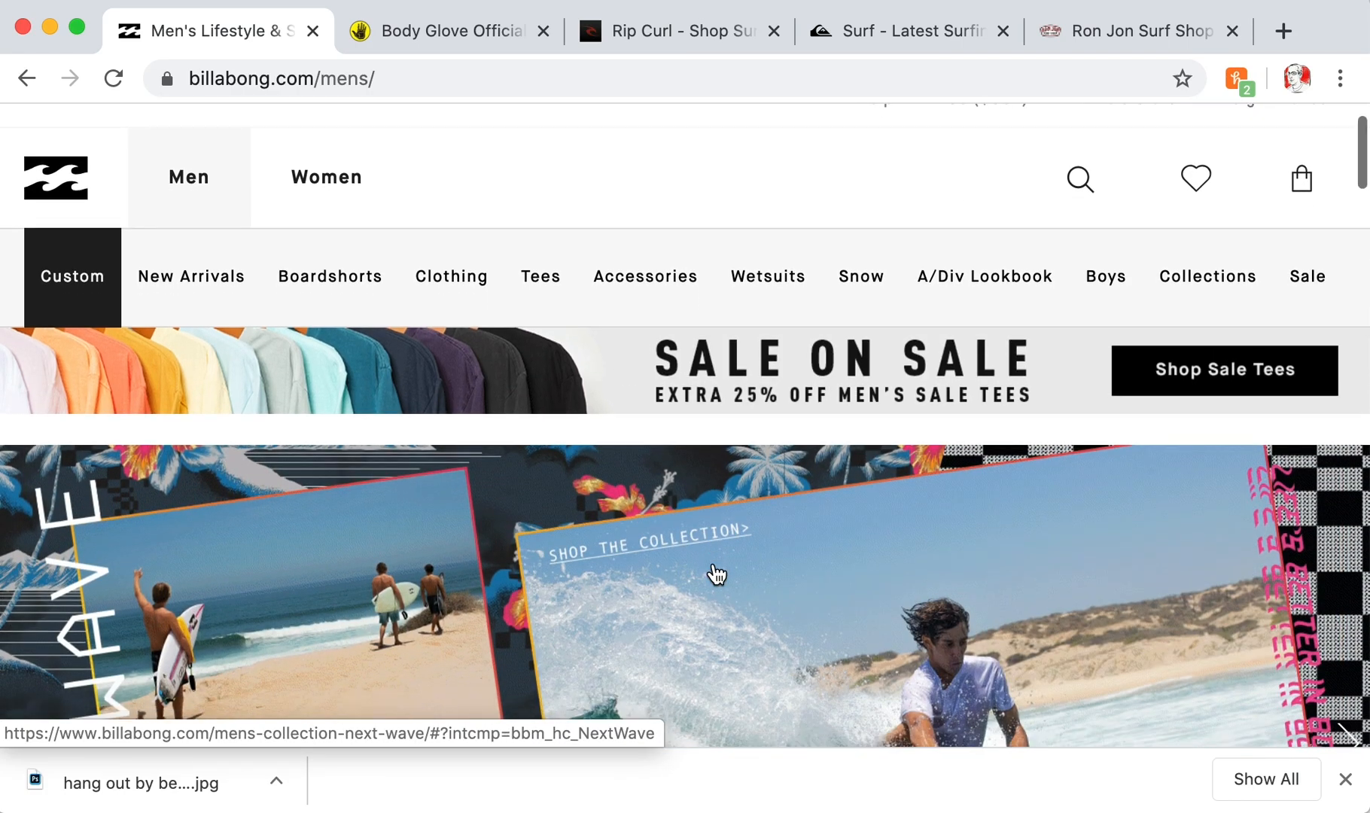
{"action": "scroll", "coordinate": [716, 574], "scroll_direction": "down", "scroll_amount": 5}
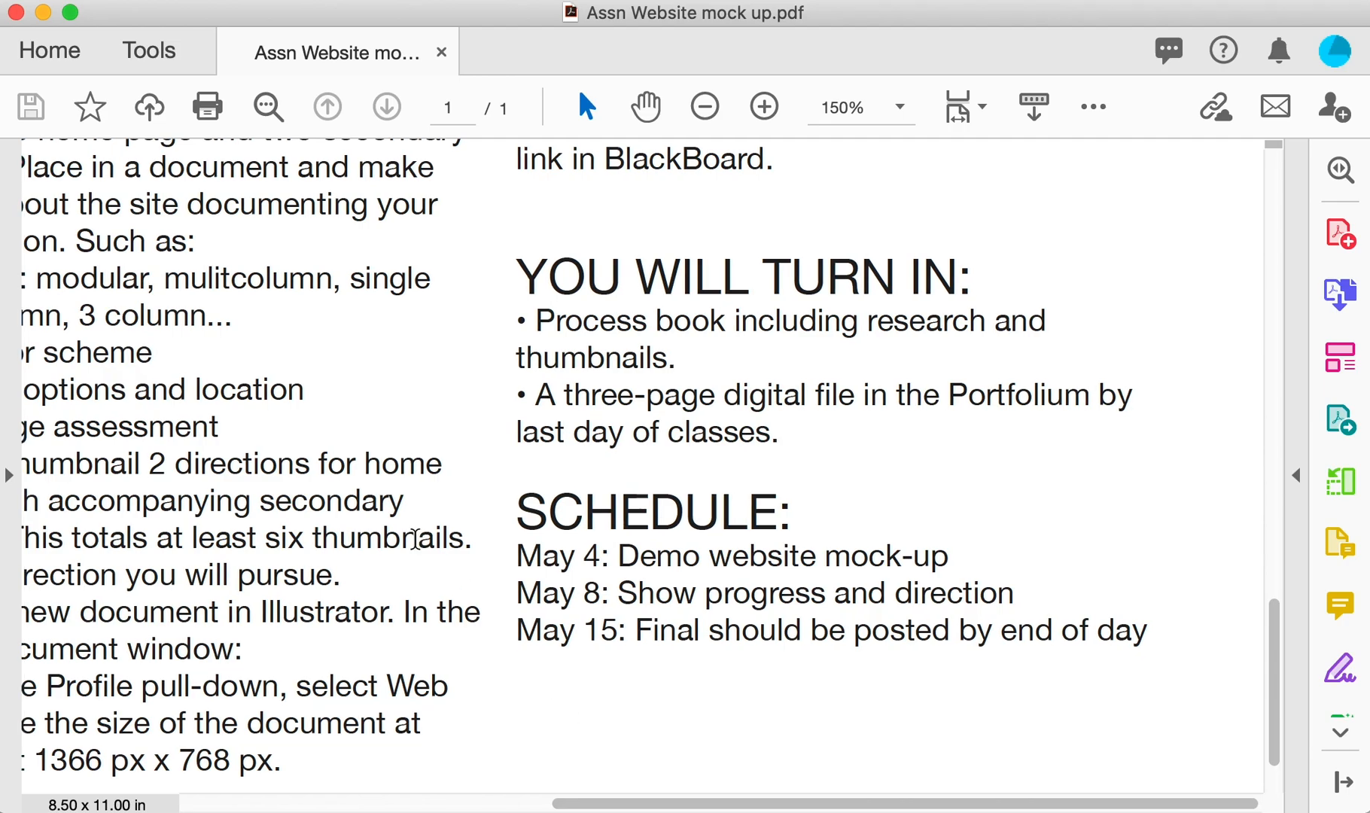
{"action": "scroll", "coordinate": [414, 538], "scroll_direction": "left", "scroll_amount": 10}
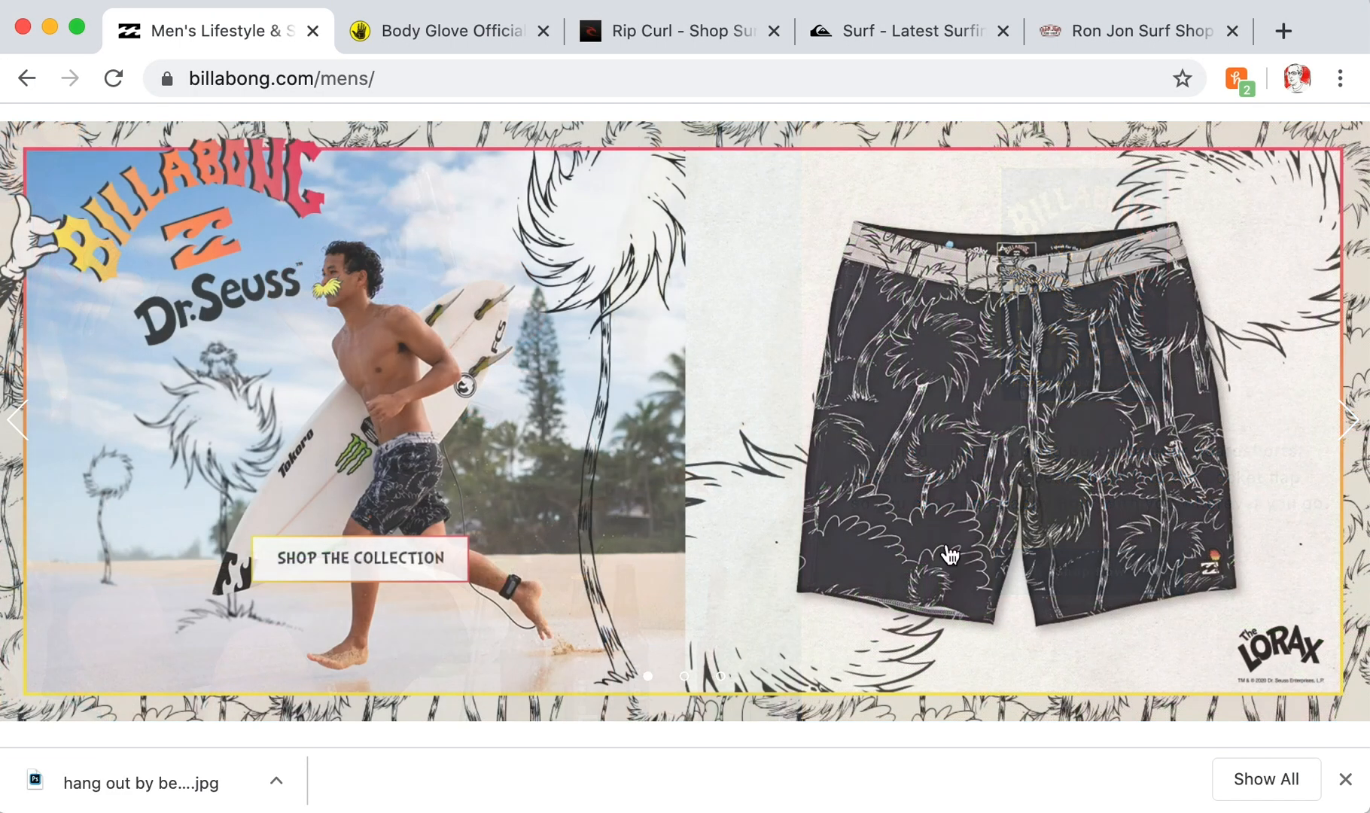
- Open Body Glove's men's shoes collection and scroll through the product grid
{"action": "left_click", "coordinate": [409, 47]}
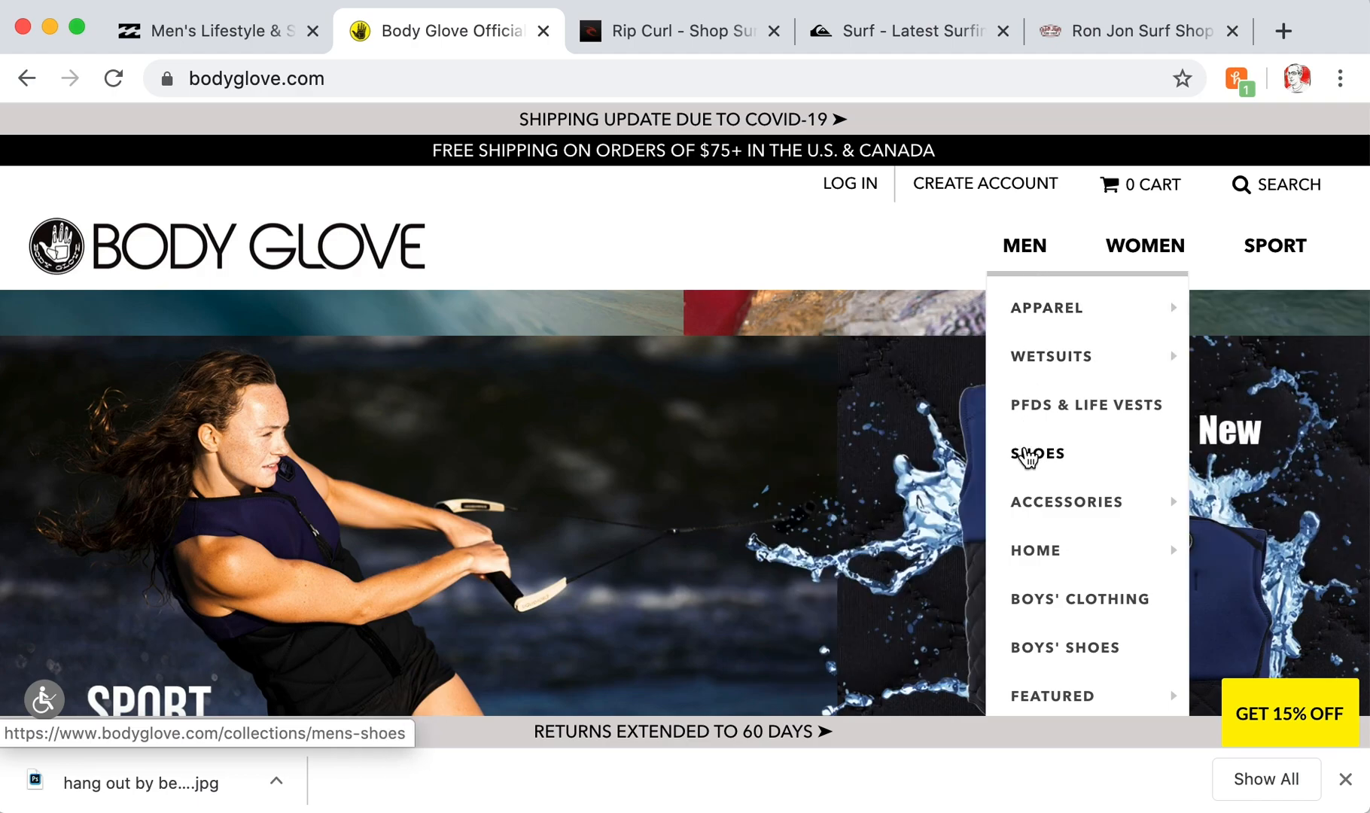
{"action": "left_click", "coordinate": [1030, 454]}
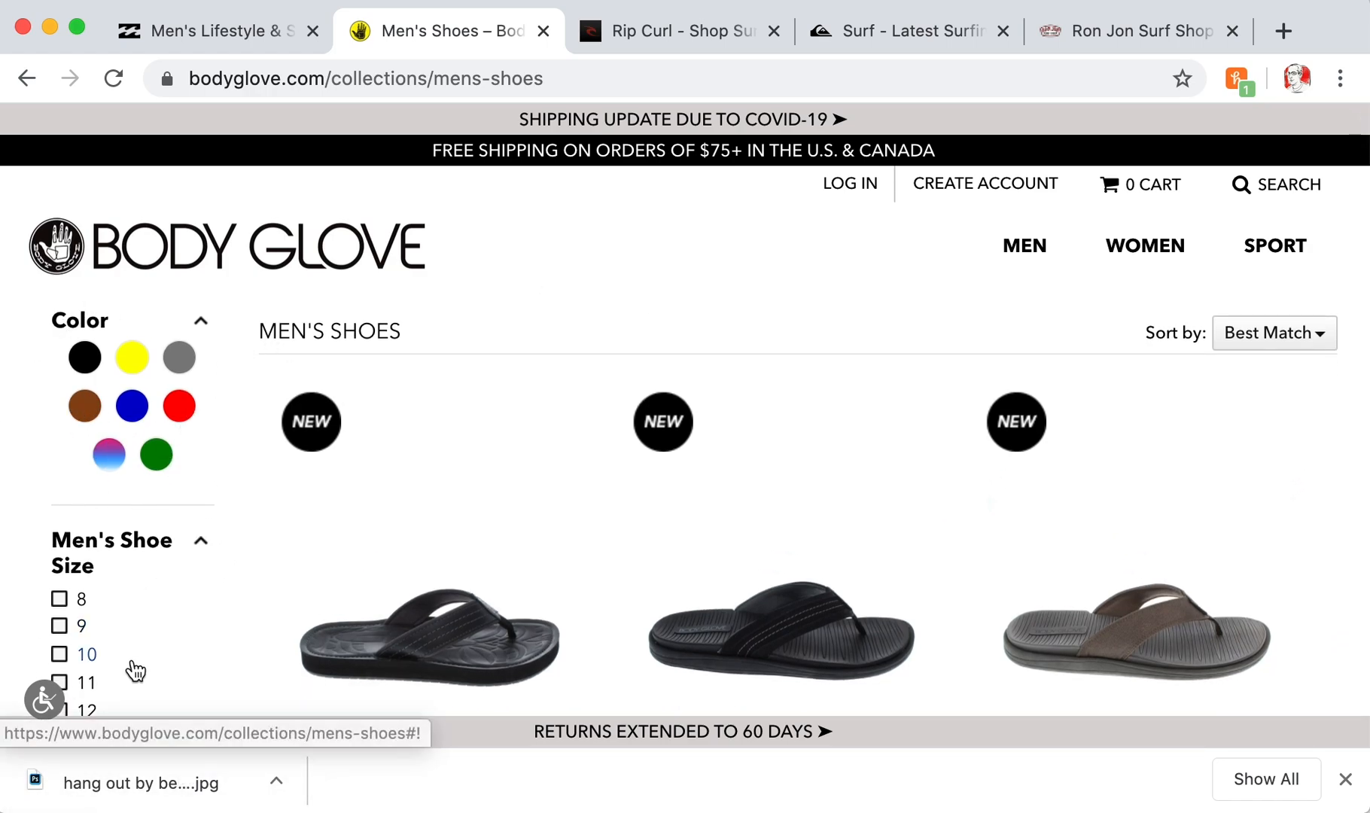
{"action": "scroll", "coordinate": [594, 520], "scroll_direction": "down", "scroll_amount": 3}
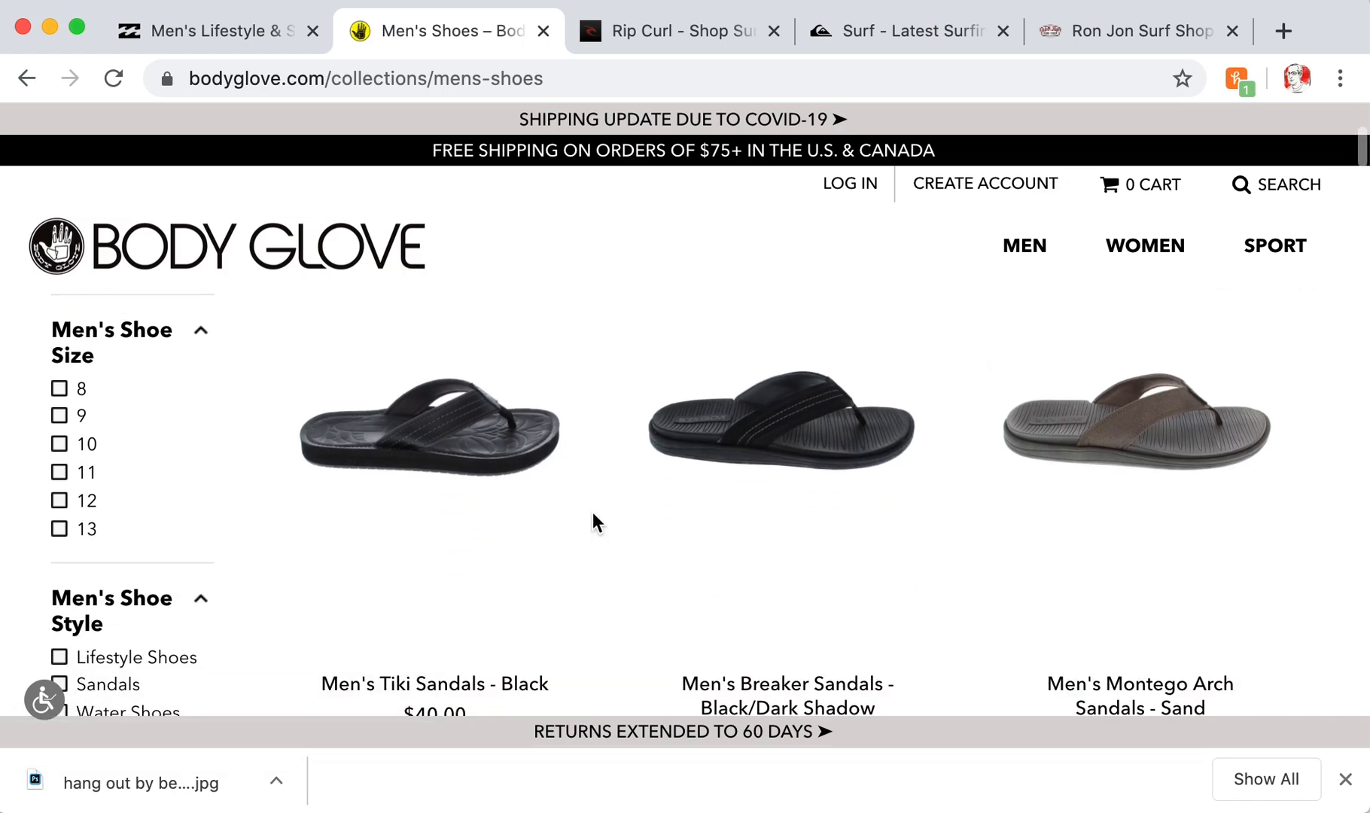
{"action": "scroll", "coordinate": [593, 522], "scroll_direction": "up", "scroll_amount": 3}
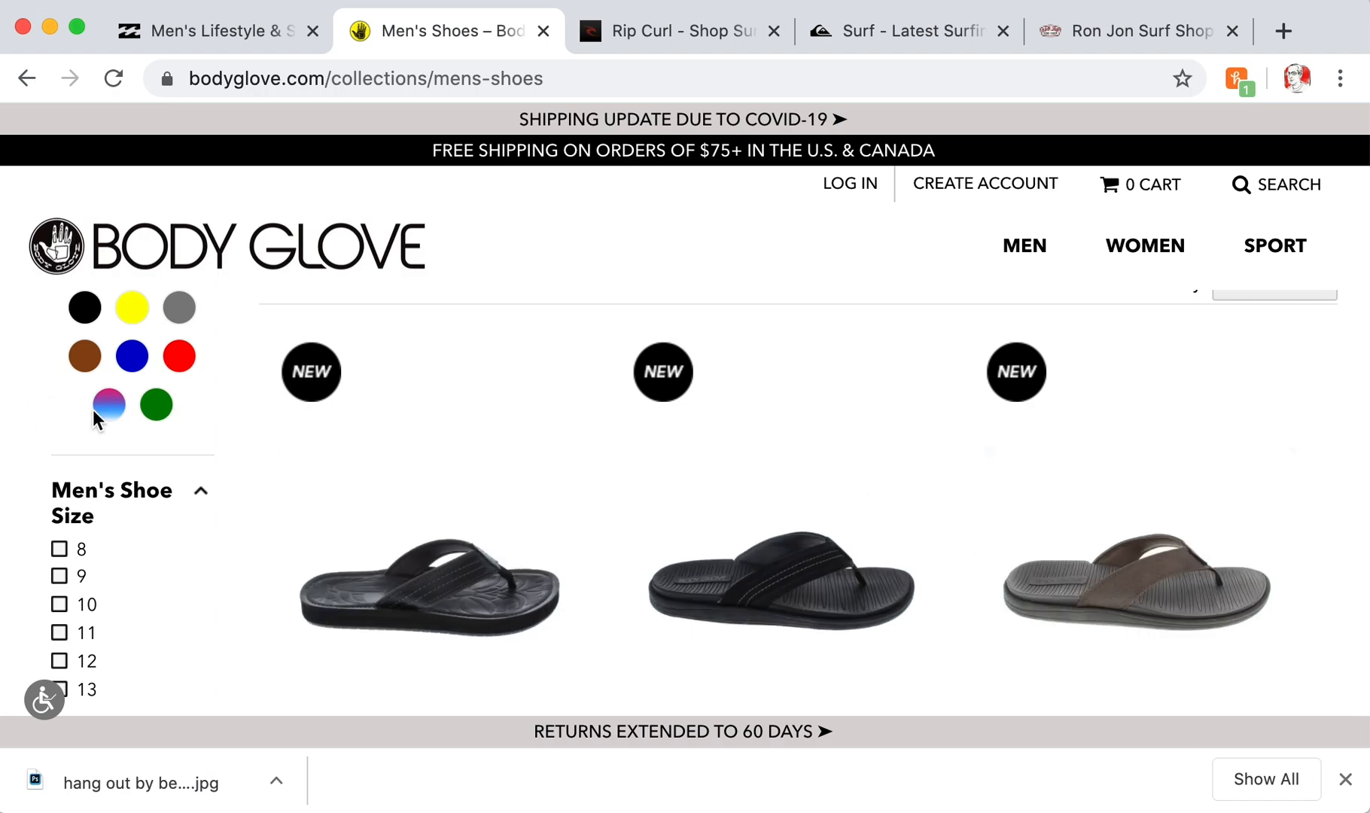
{"action": "scroll", "coordinate": [617, 452], "scroll_direction": "down", "scroll_amount": 6}
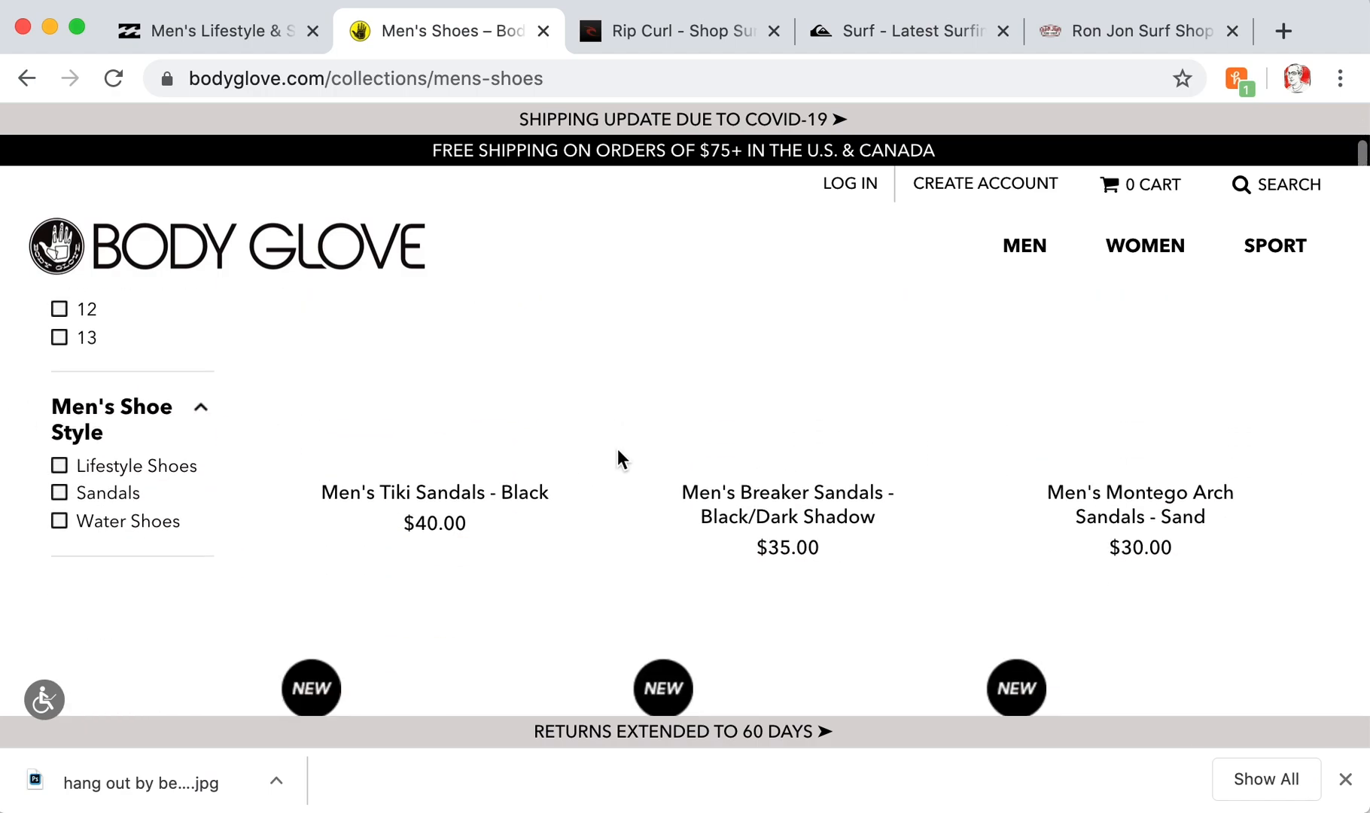
{"action": "scroll", "coordinate": [617, 455], "scroll_direction": "up", "scroll_amount": 7}
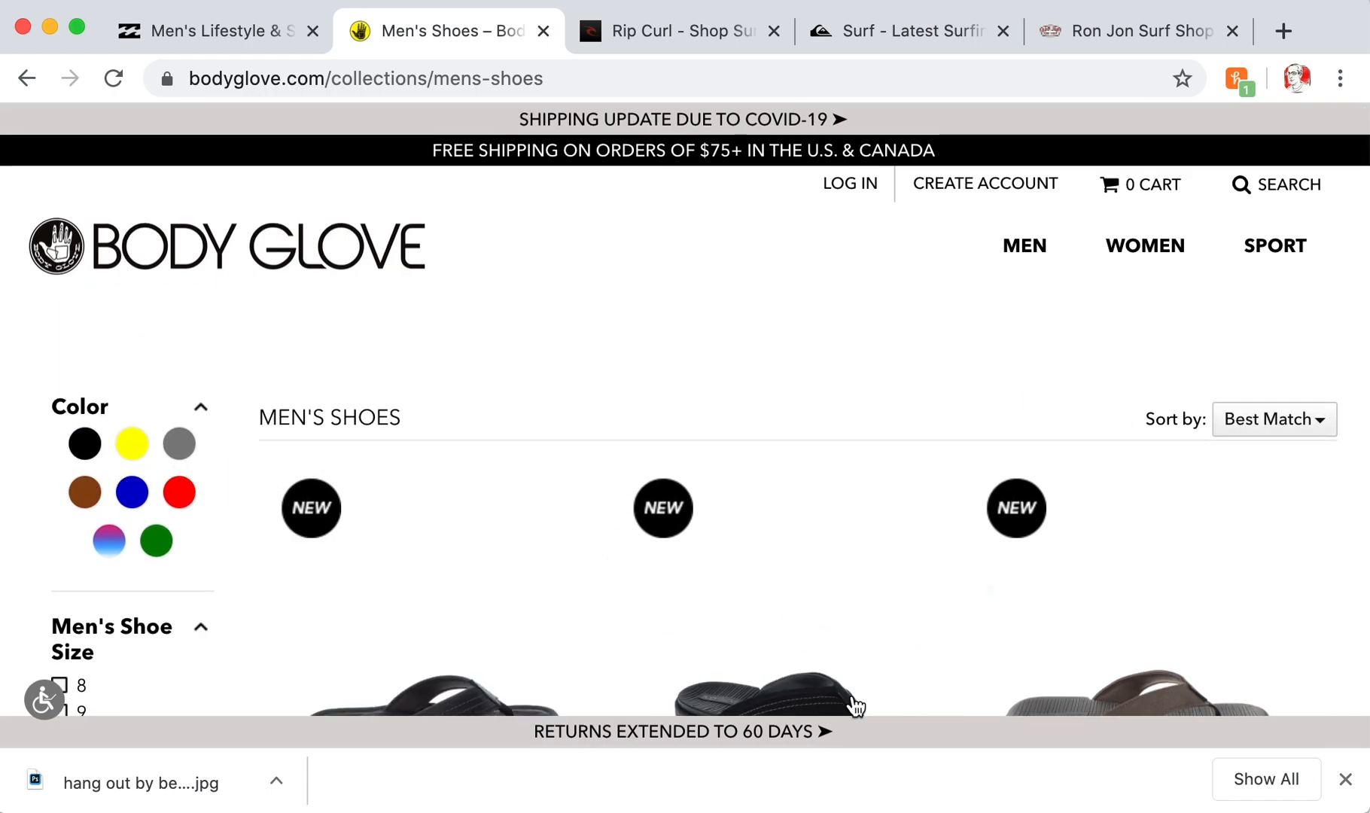
{"action": "scroll", "coordinate": [885, 343], "scroll_direction": "down", "scroll_amount": 10}
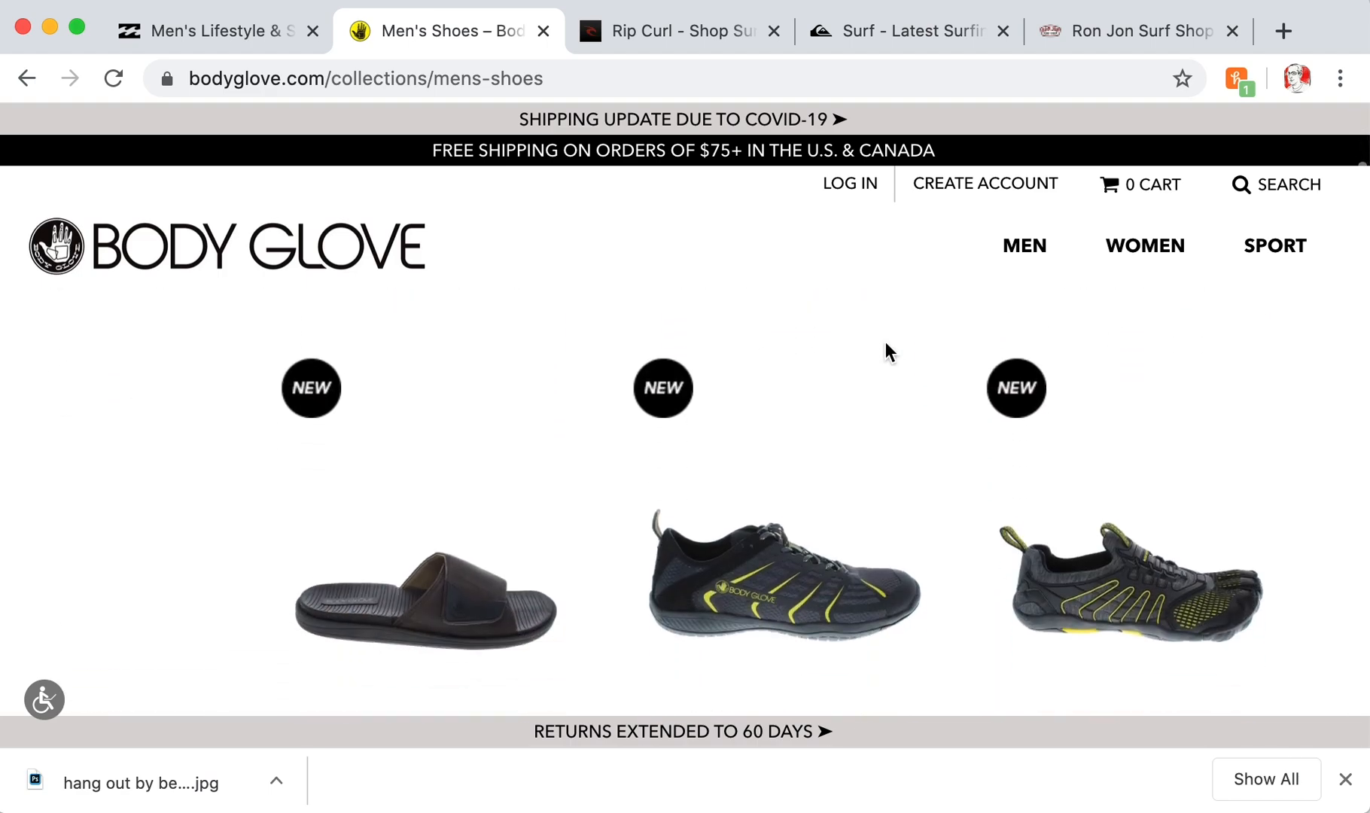
{"action": "scroll", "coordinate": [885, 345], "scroll_direction": "down", "scroll_amount": 15}
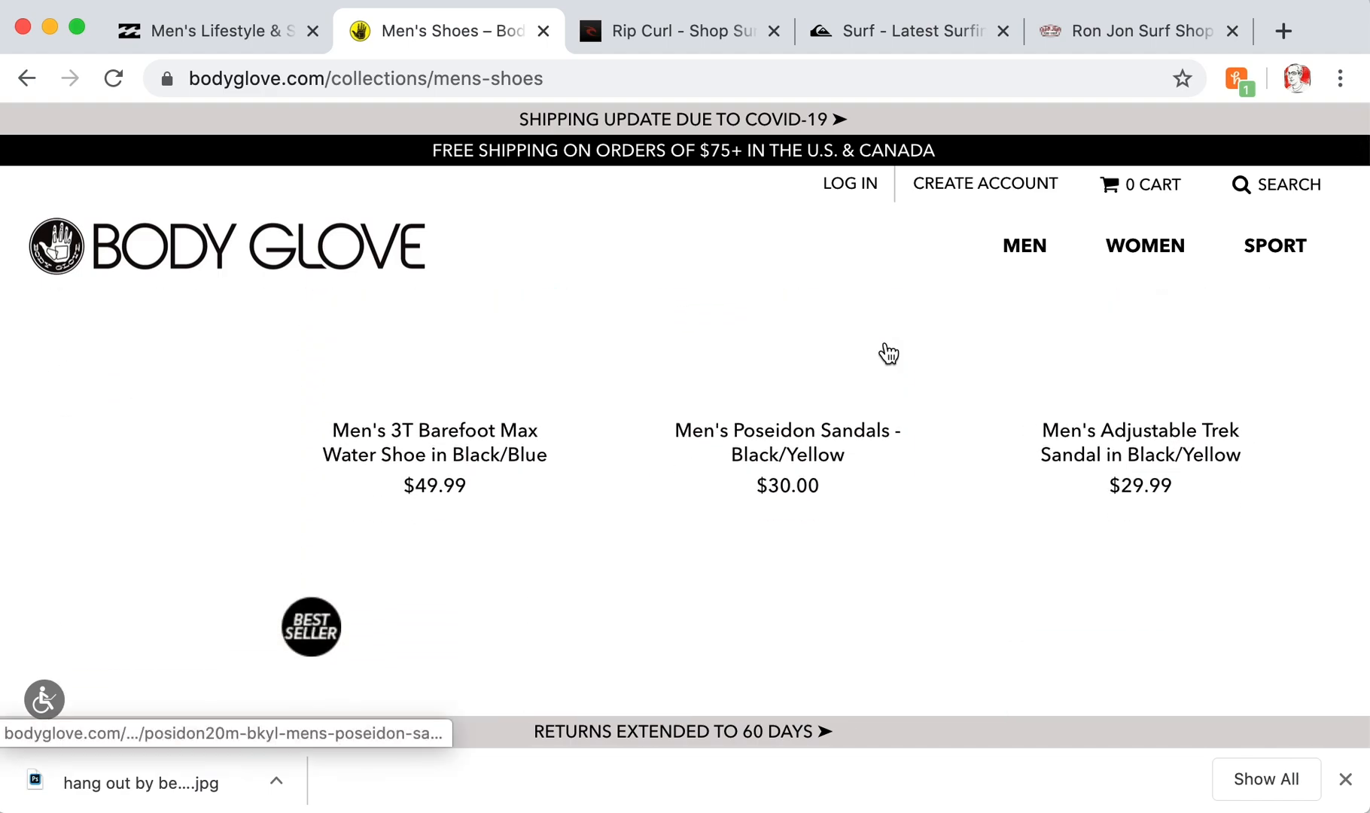
{"action": "scroll", "coordinate": [889, 354], "scroll_direction": "down", "scroll_amount": 10}
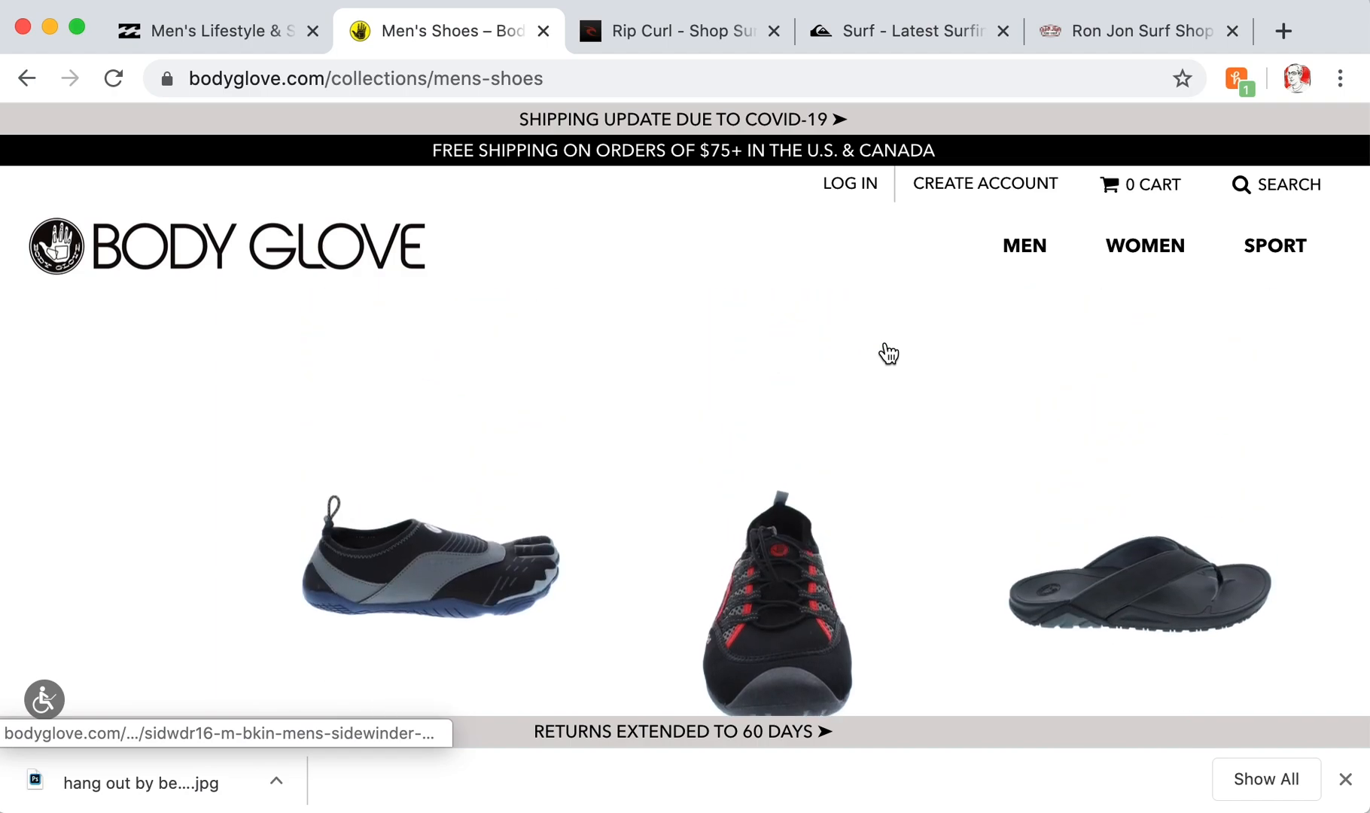
{"action": "scroll", "coordinate": [888, 353], "scroll_direction": "down", "scroll_amount": 10}
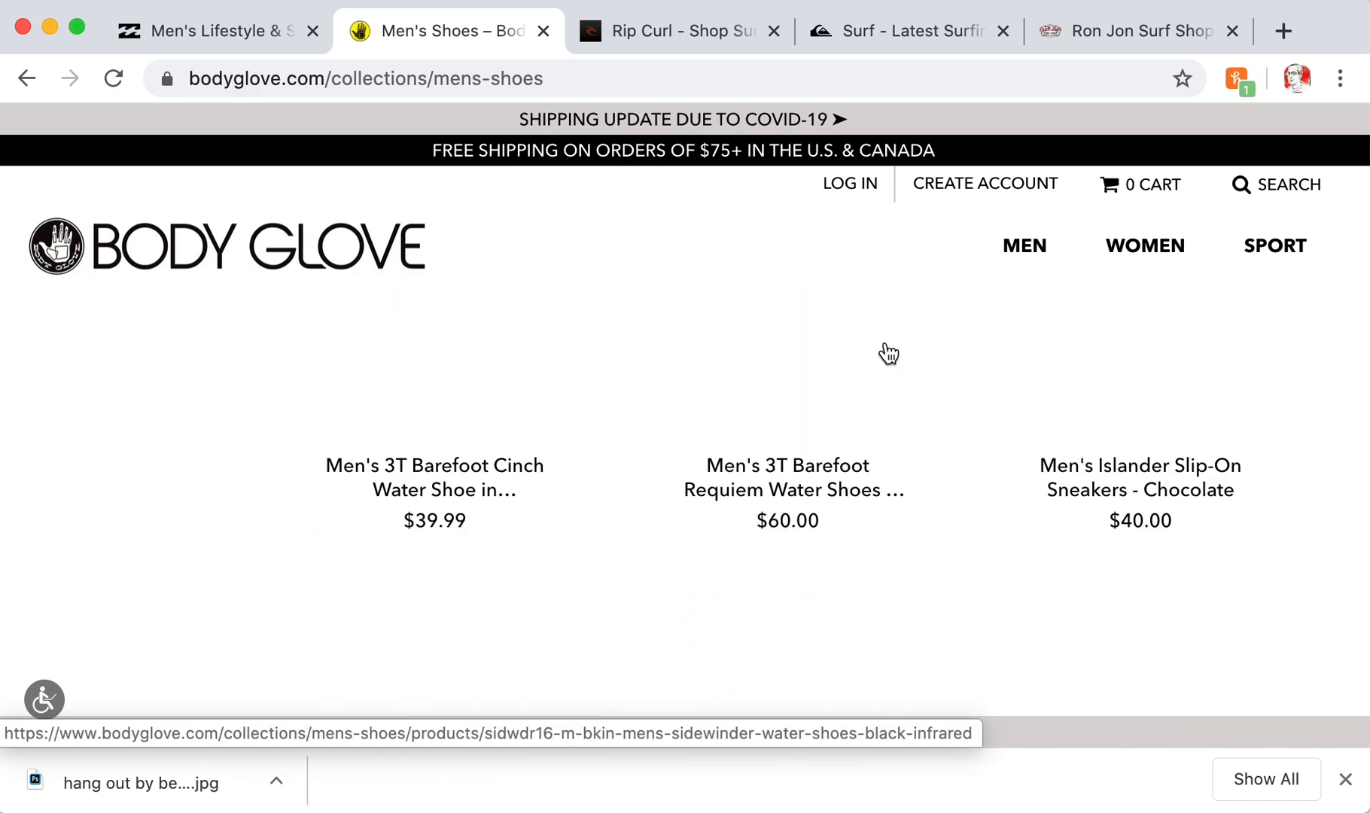
{"action": "scroll", "coordinate": [885, 343], "scroll_direction": "down", "scroll_amount": 2}
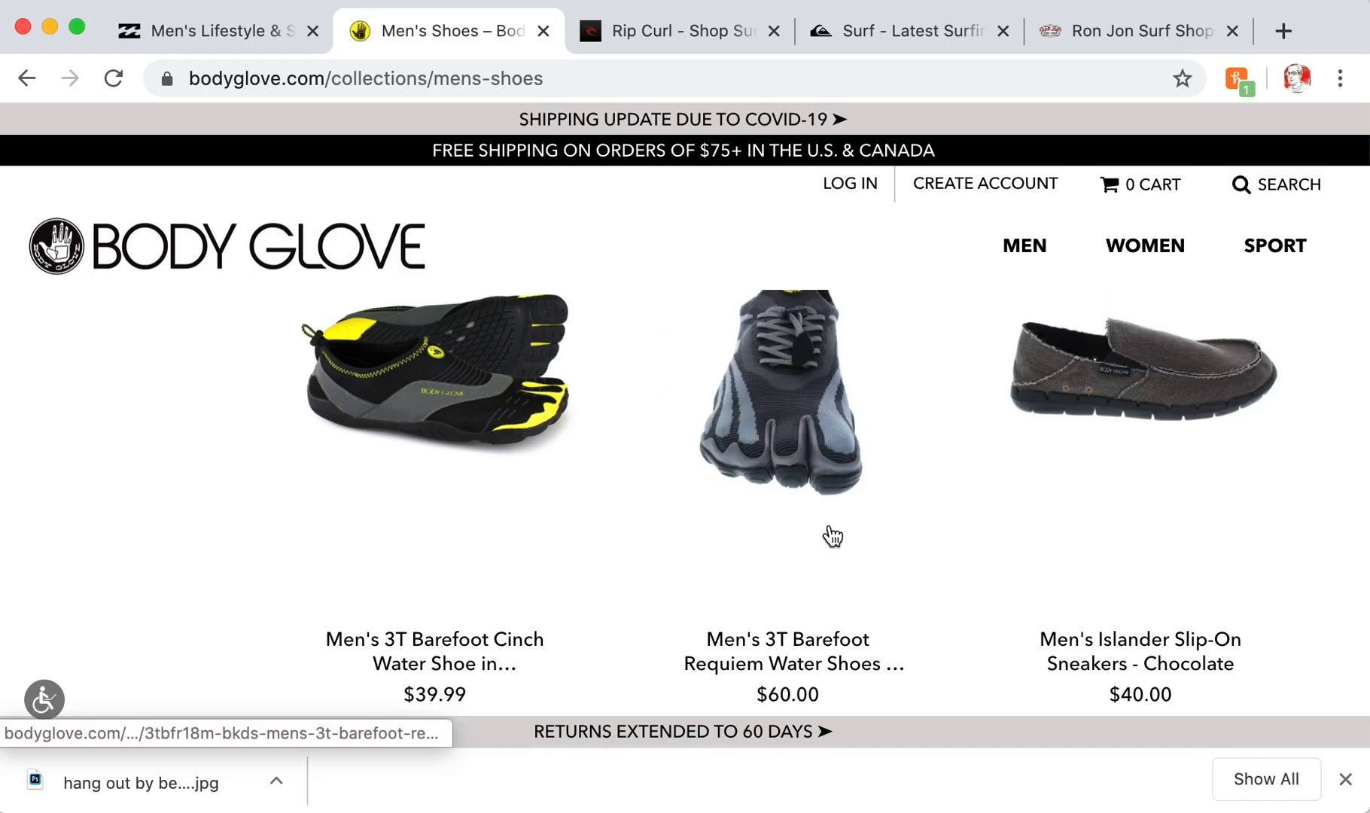
- Enlarge the browser window, then bring up the Rip Curl site's navigation menu
{"action": "mouse_move", "coordinate": [1354, 805]}
{"action": "left_mouse_down"}
{"action": "mouse_move", "coordinate": [1369, 812]}
{"action": "mouse_move", "coordinate": [1333, 743]}
{"action": "mouse_move", "coordinate": [1355, 808]}
{"action": "left_mouse_up"}
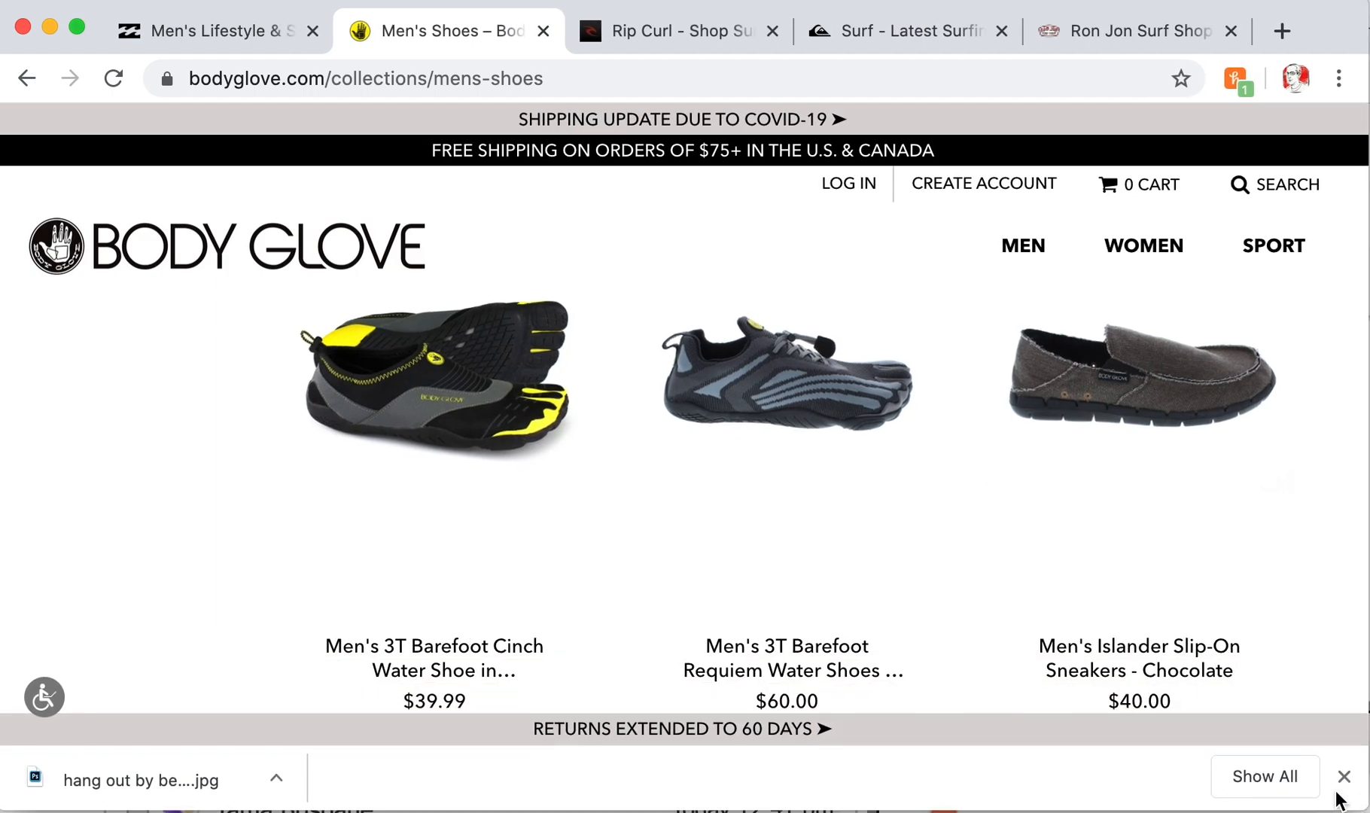
{"action": "scroll", "coordinate": [1076, 572], "scroll_direction": "down", "scroll_amount": 15}
{"action": "scroll", "coordinate": [1078, 569], "scroll_direction": "down", "scroll_amount": 15}
{"action": "scroll", "coordinate": [1077, 574], "scroll_direction": "down", "scroll_amount": 15}
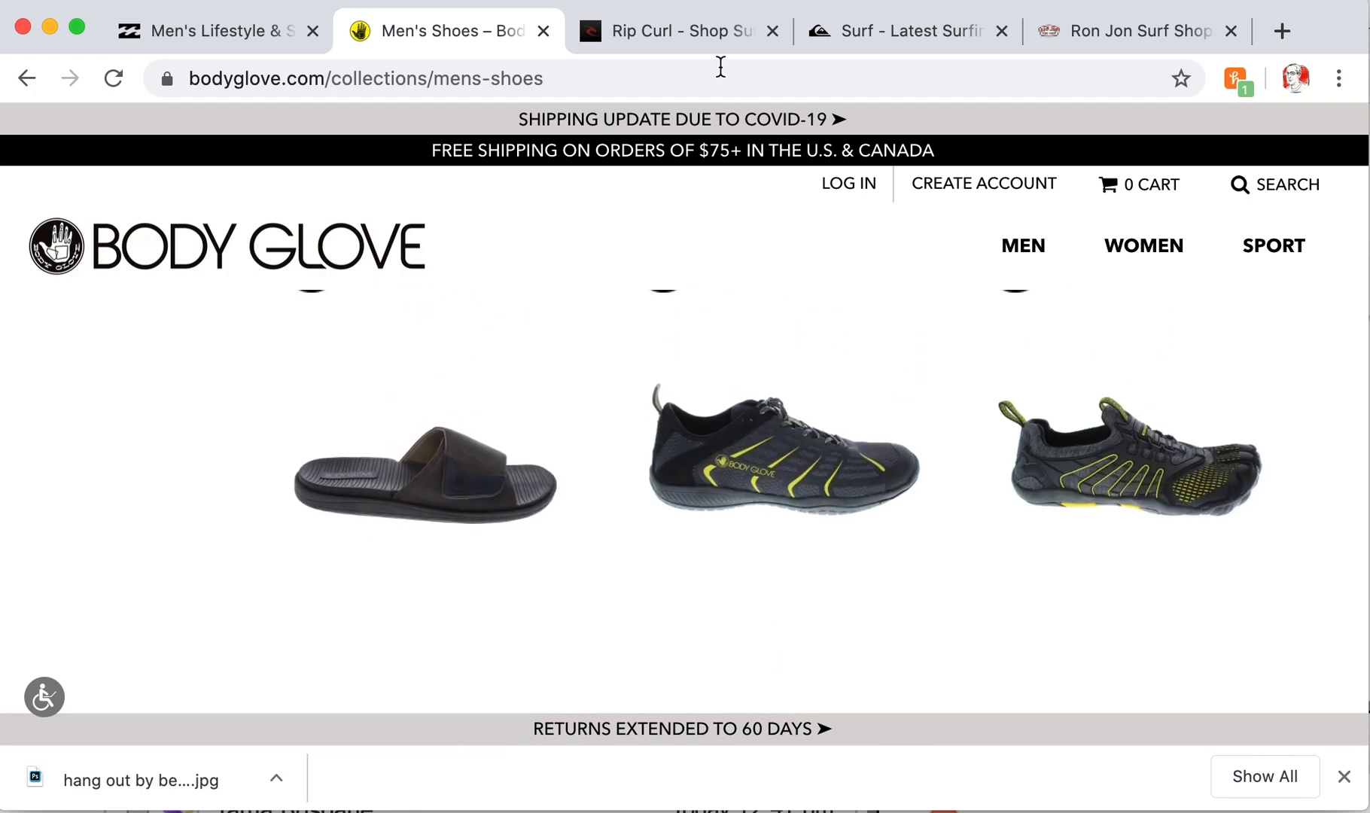
{"action": "left_click", "coordinate": [676, 35]}
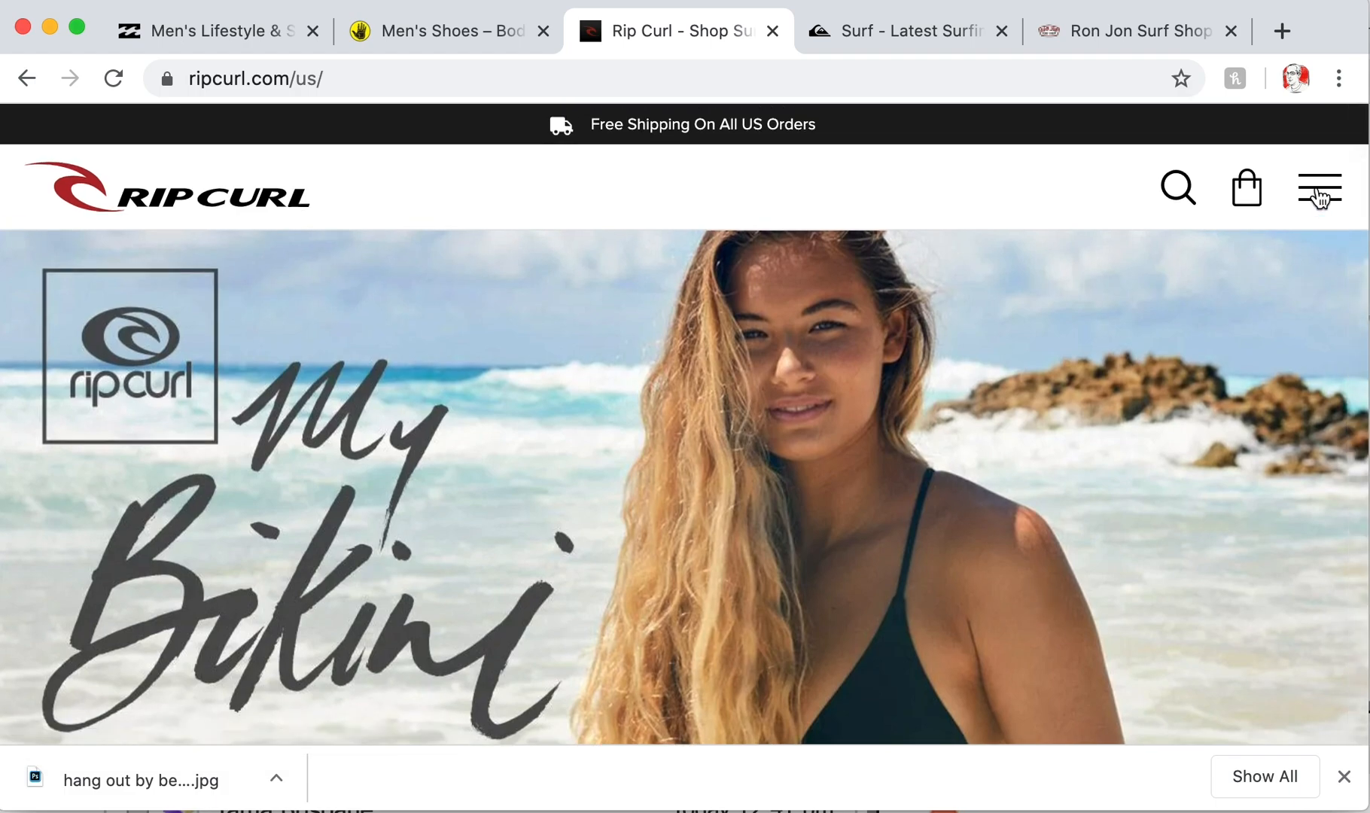
{"action": "left_click", "coordinate": [1318, 189]}
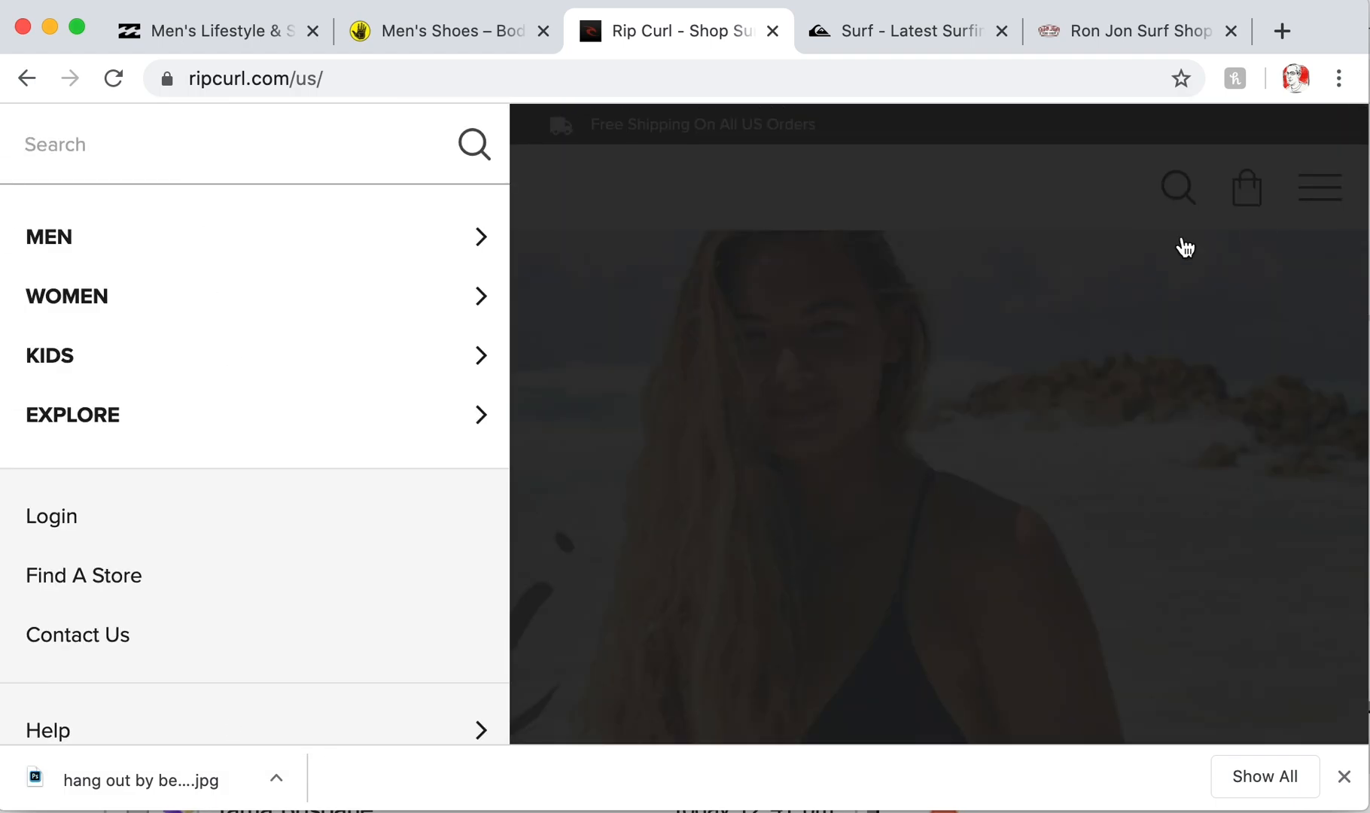
{"action": "left_click", "coordinate": [119, 372]}
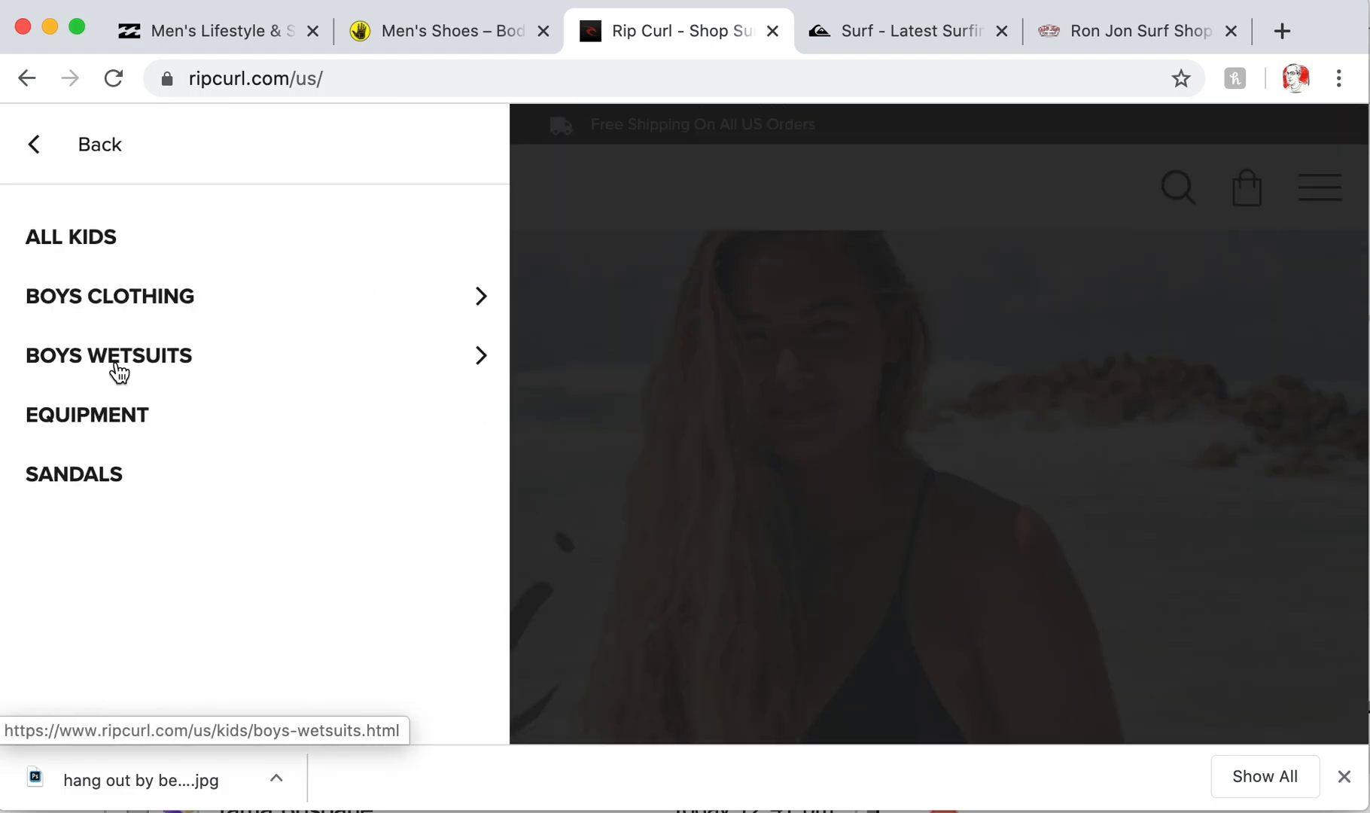
{"action": "left_click", "coordinate": [112, 414]}
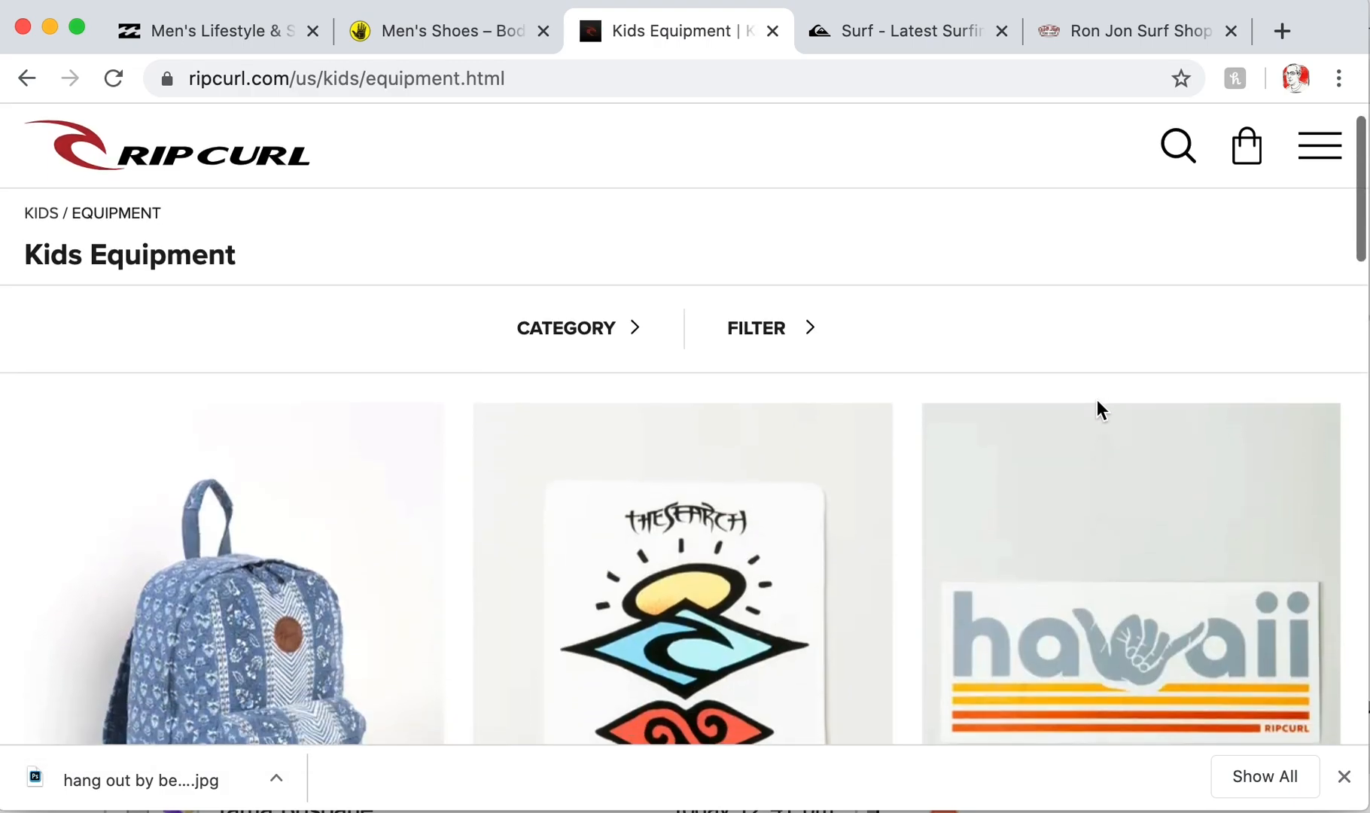
{"action": "scroll", "coordinate": [1033, 508], "scroll_direction": "down", "scroll_amount": 15}
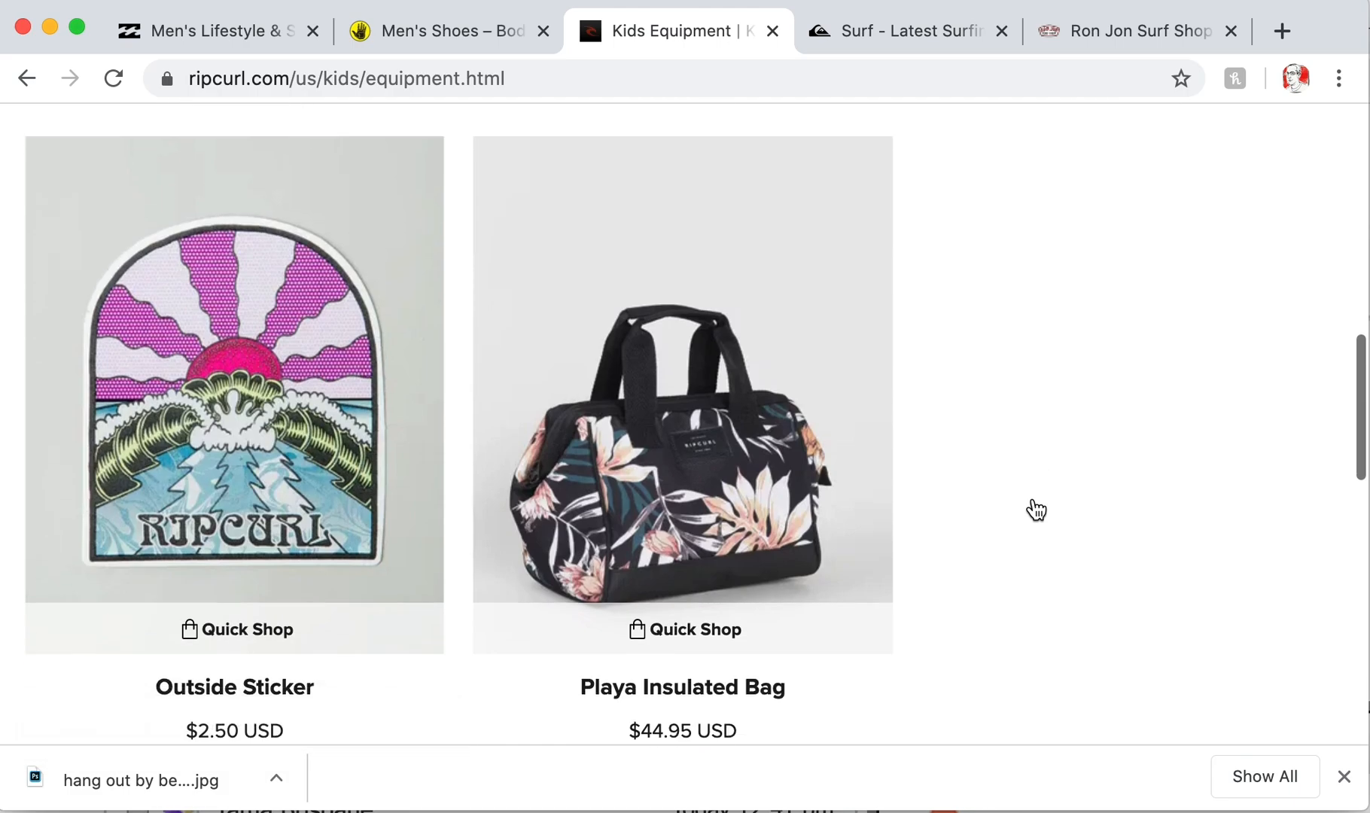
{"action": "scroll", "coordinate": [1033, 509], "scroll_direction": "down", "scroll_amount": 10}
{"action": "scroll", "coordinate": [1032, 510], "scroll_direction": "up", "scroll_amount": 20}
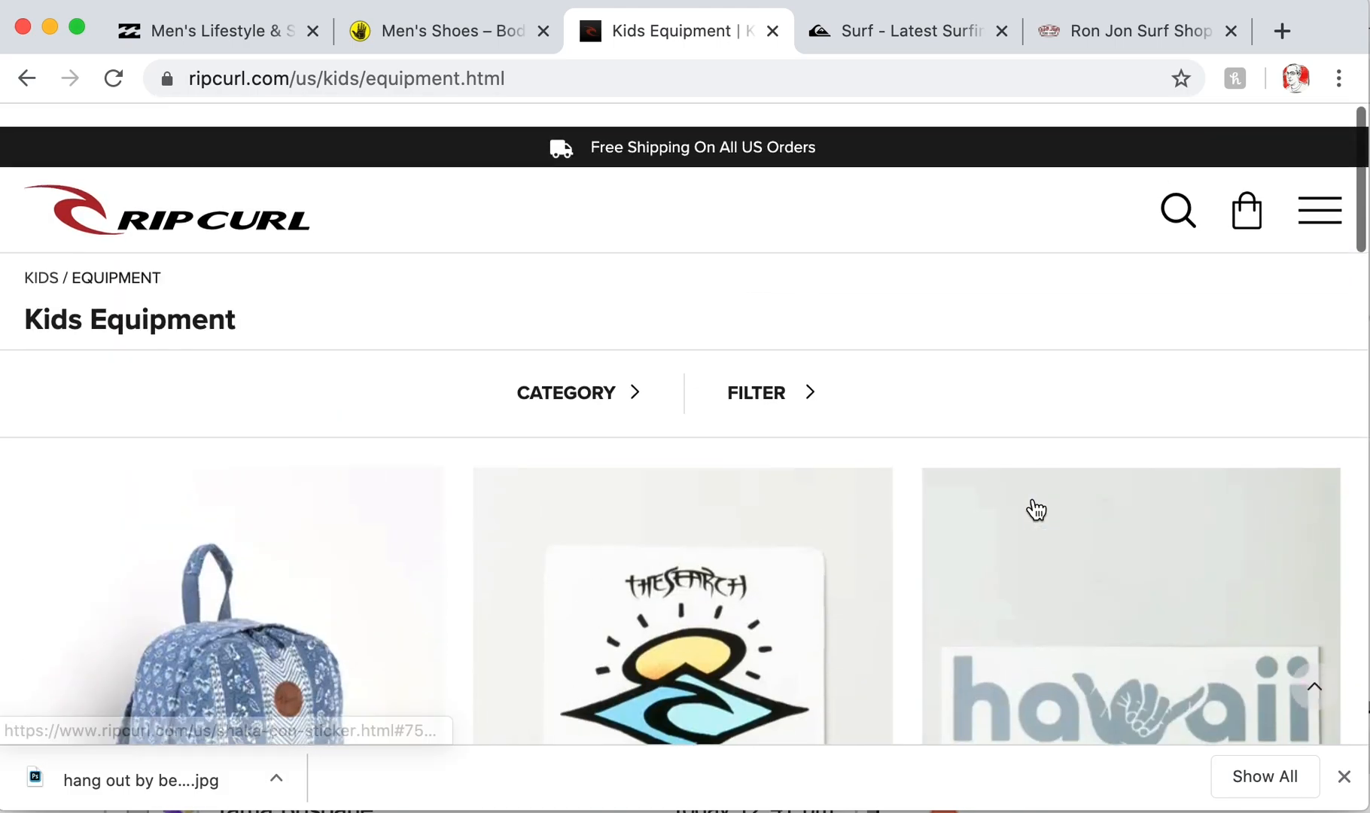
{"action": "left_click", "coordinate": [837, 554]}
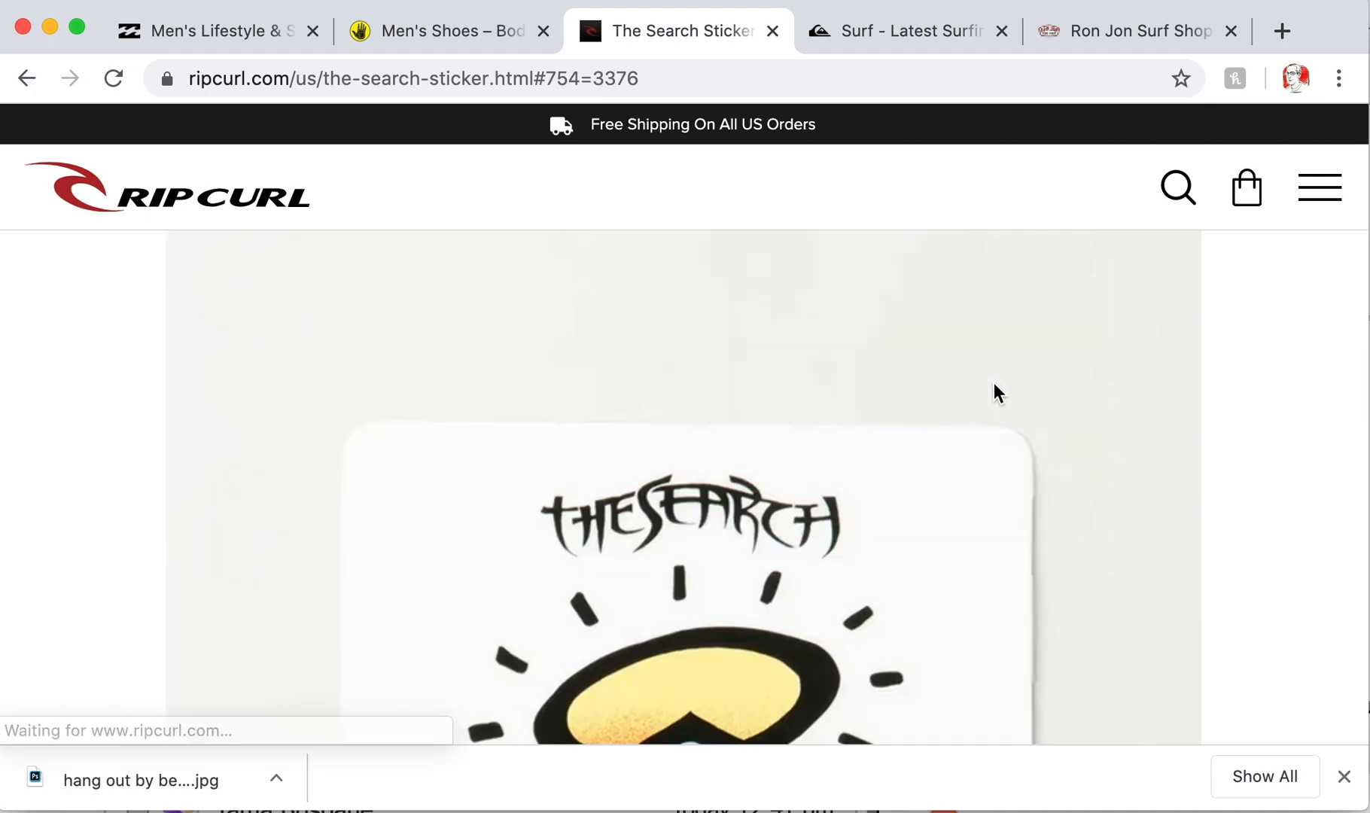
{"action": "scroll", "coordinate": [994, 388], "scroll_direction": "down", "scroll_amount": 2}
{"action": "scroll", "coordinate": [993, 382], "scroll_direction": "down", "scroll_amount": 8}
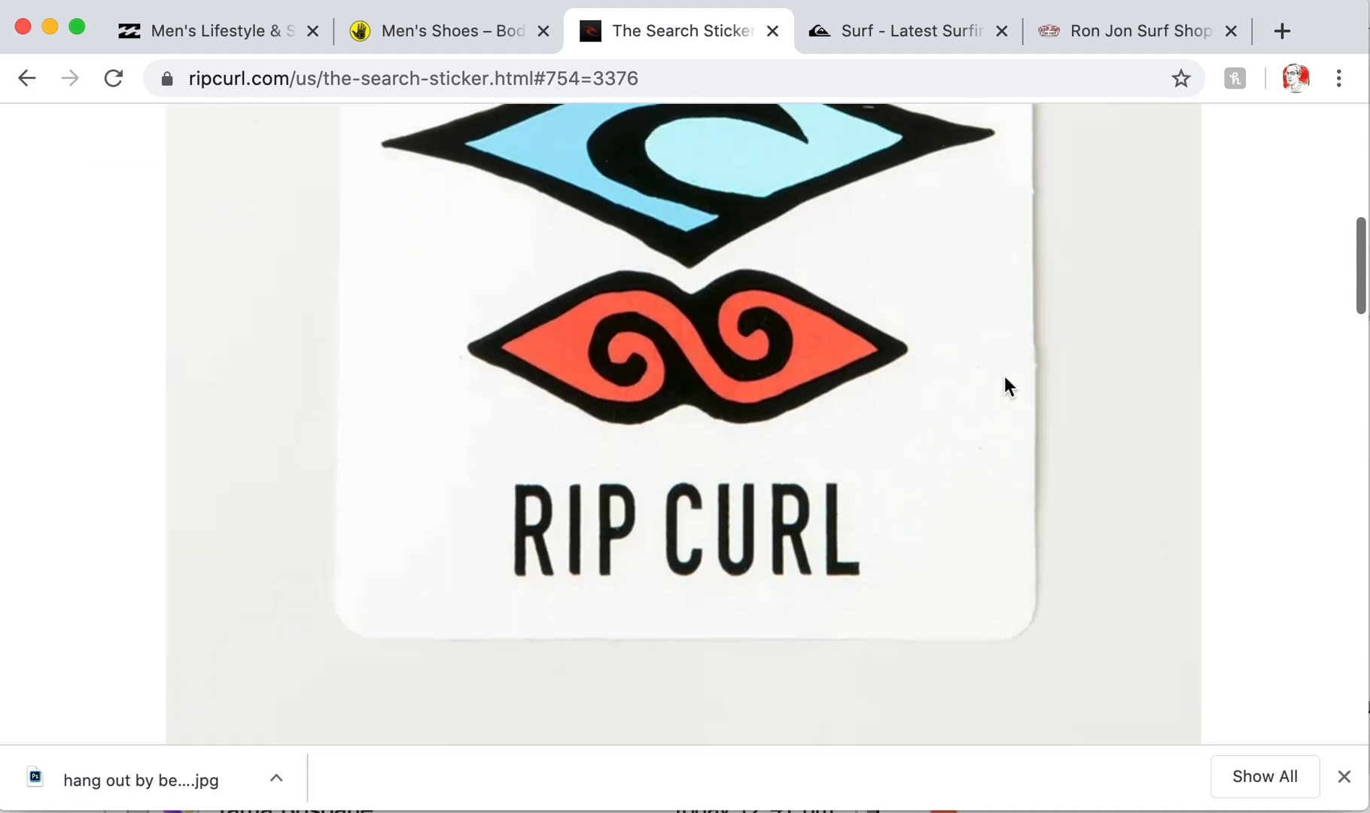
{"action": "scroll", "coordinate": [792, 473], "scroll_direction": "down", "scroll_amount": 9}
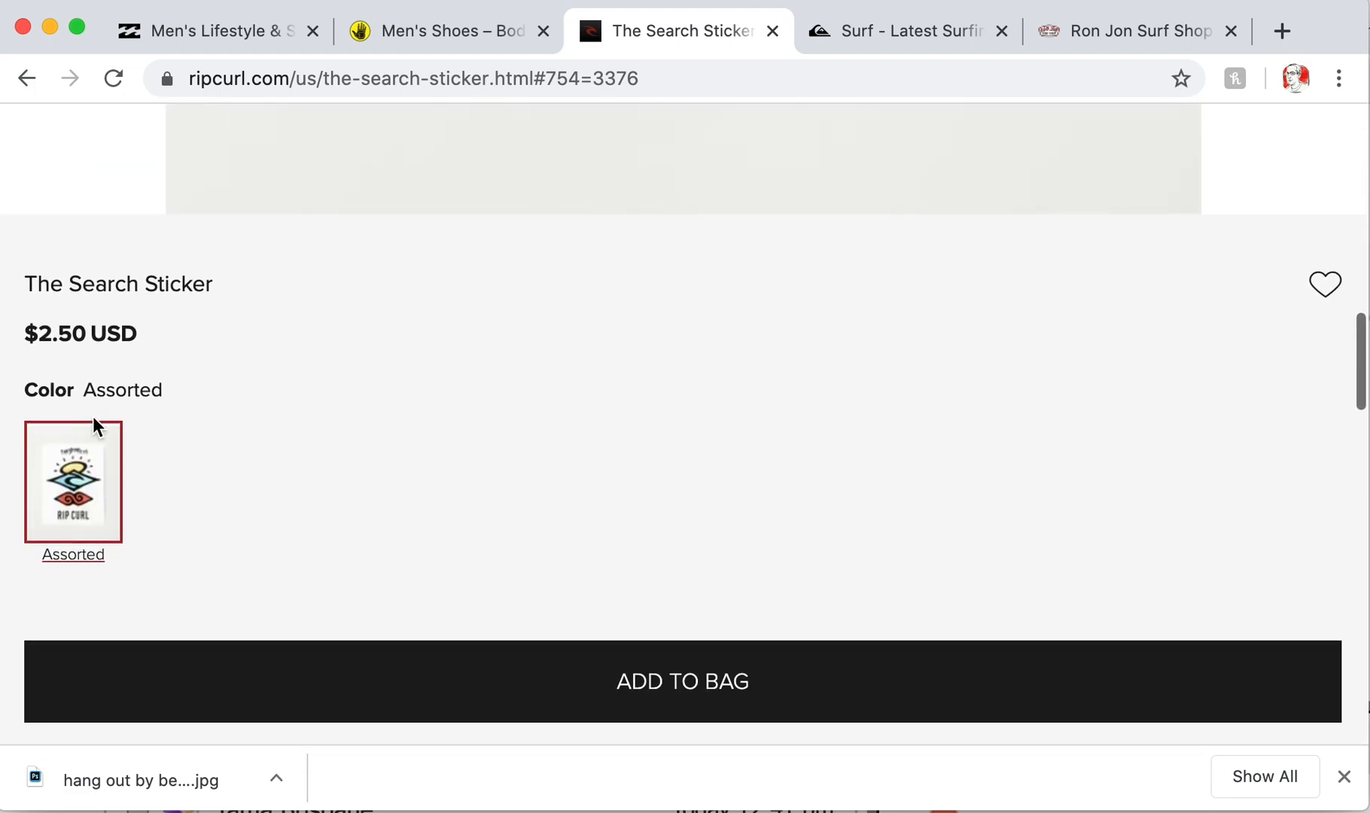
{"action": "scroll", "coordinate": [682, 460], "scroll_direction": "down", "scroll_amount": 6}
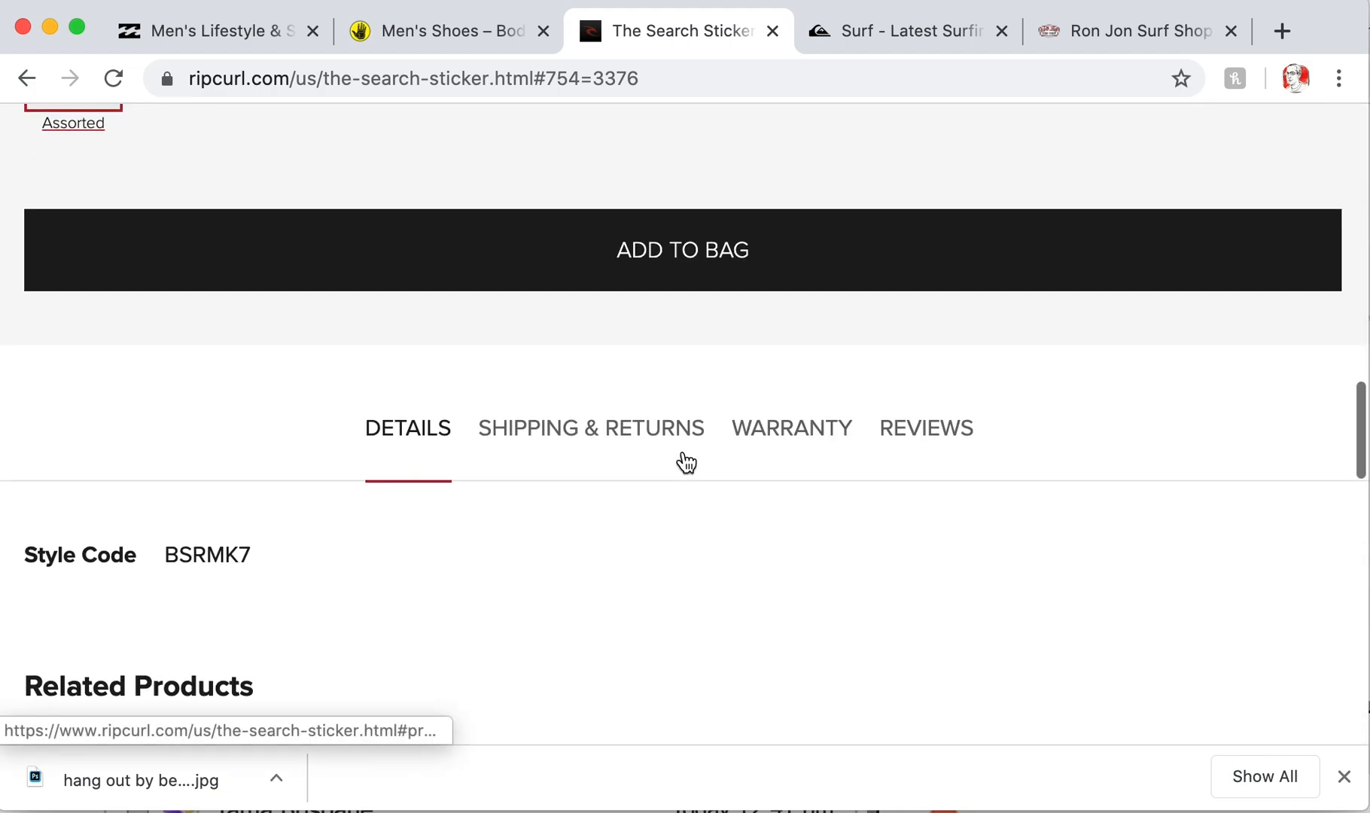
{"action": "scroll", "coordinate": [683, 461], "scroll_direction": "down", "scroll_amount": 1}
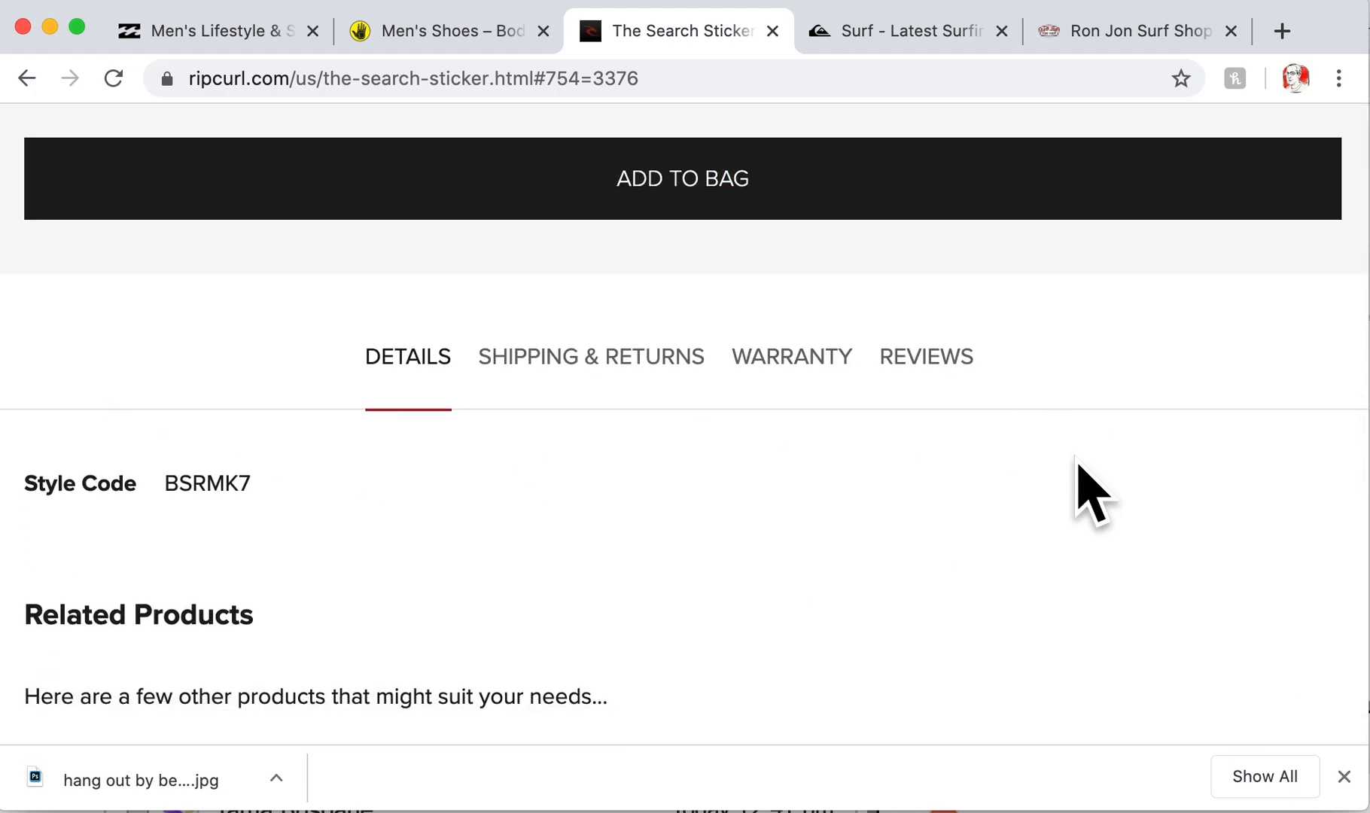
{"action": "scroll", "coordinate": [715, 563], "scroll_direction": "down", "scroll_amount": 10}
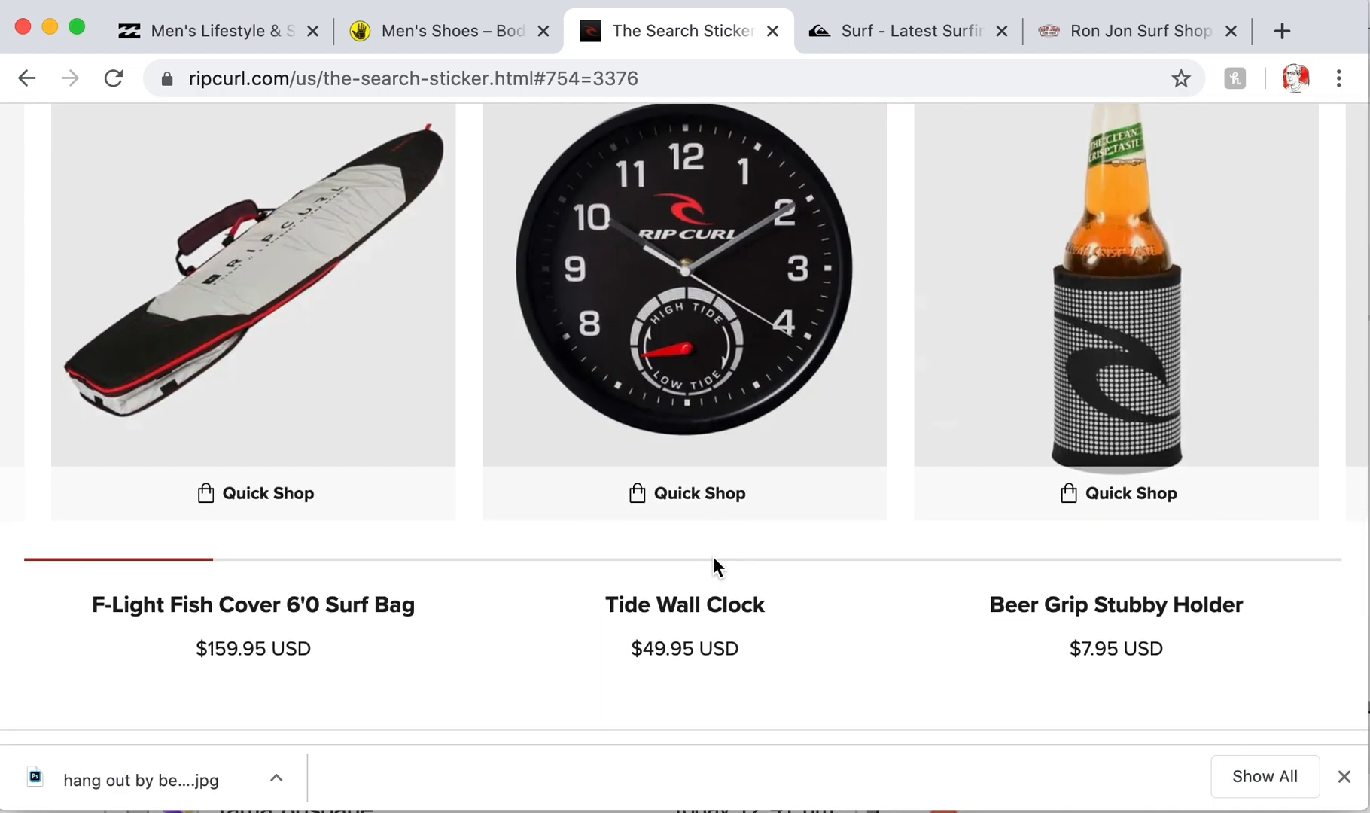
{"action": "scroll", "coordinate": [713, 566], "scroll_direction": "up", "scroll_amount": 10}
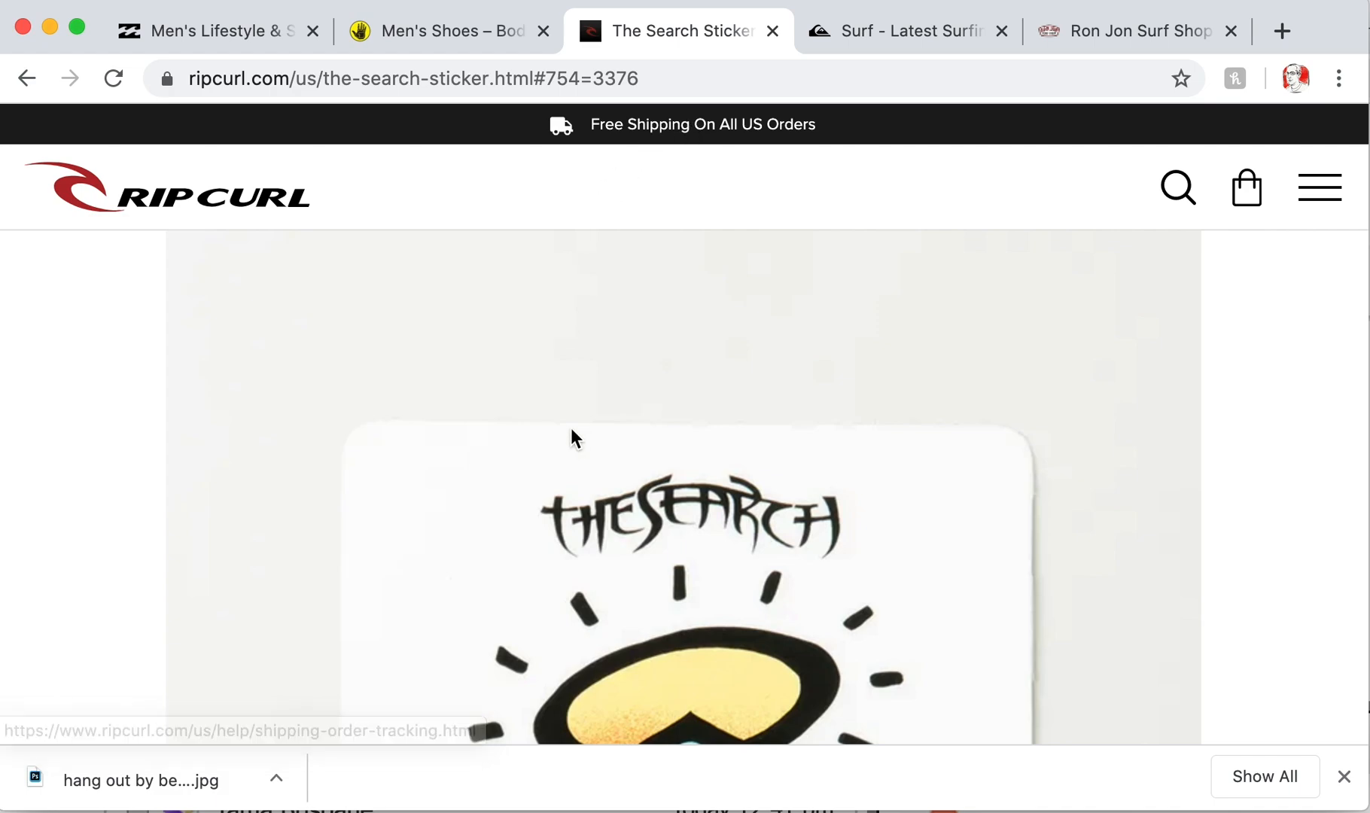
{"action": "scroll", "coordinate": [574, 411], "scroll_direction": "up", "scroll_amount": 1}
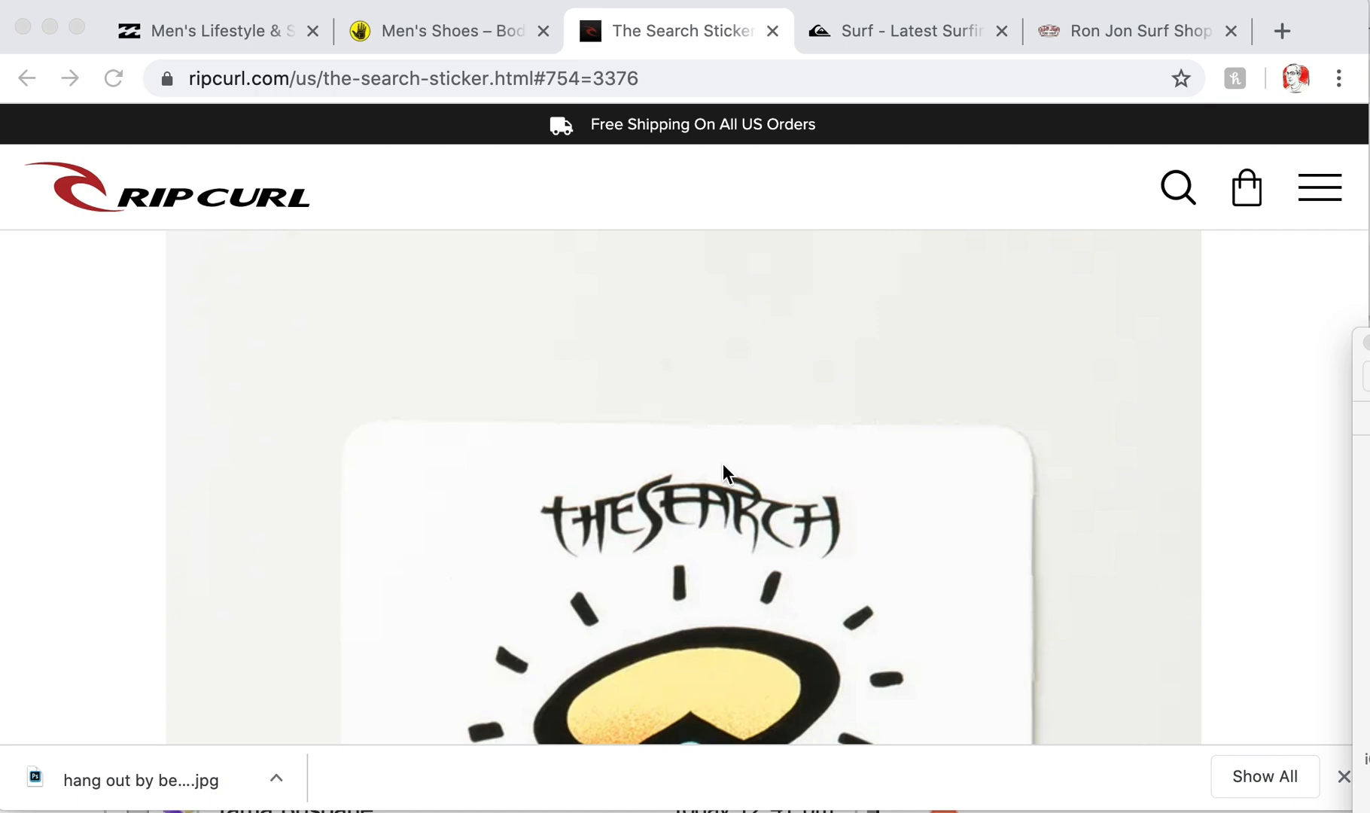
- Leave The Search Sticker product page via the Rip Curl logo to the home page
{"action": "scroll", "coordinate": [737, 579], "scroll_direction": "down", "scroll_amount": 1}
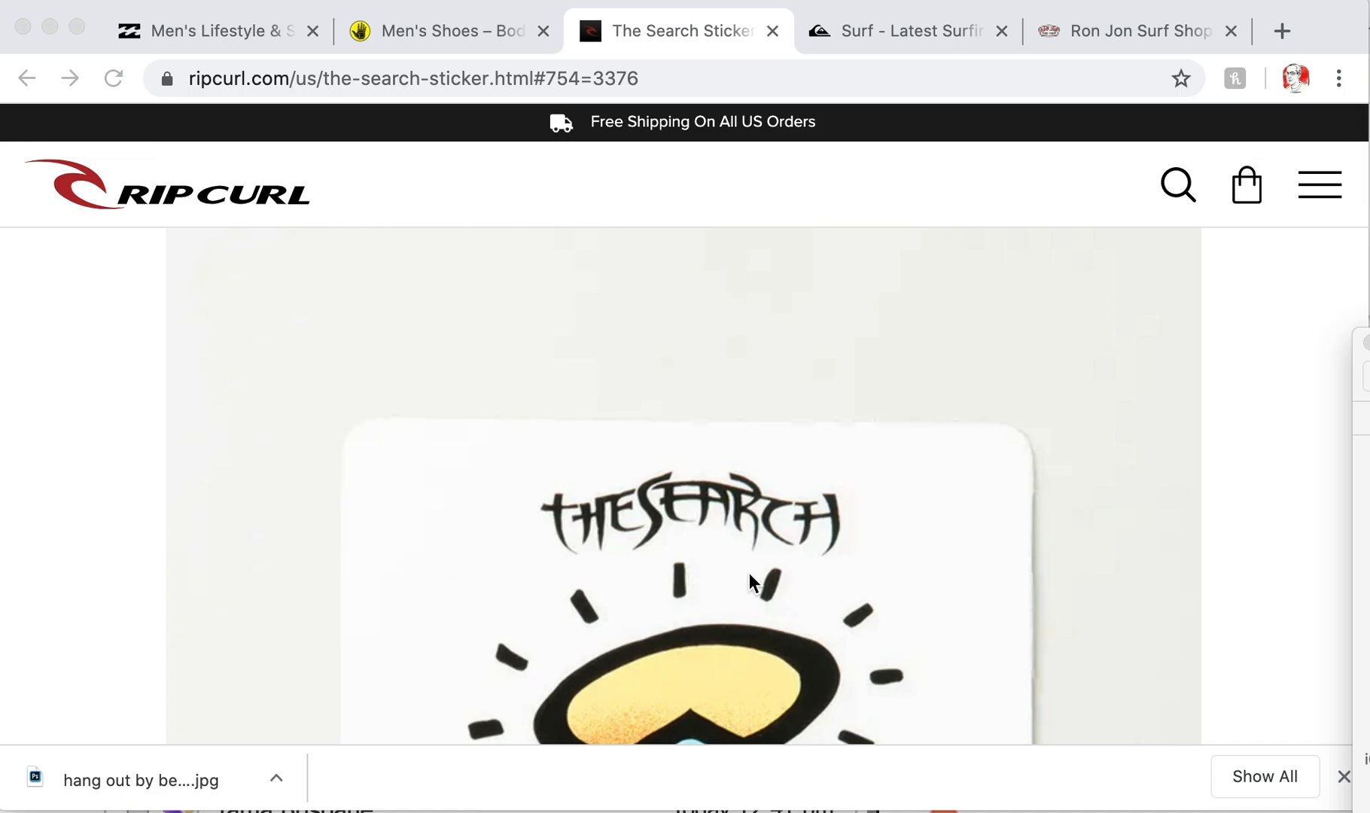
{"action": "scroll", "coordinate": [748, 573], "scroll_direction": "down", "scroll_amount": 5}
{"action": "scroll", "coordinate": [748, 573], "scroll_direction": "up", "scroll_amount": 5}
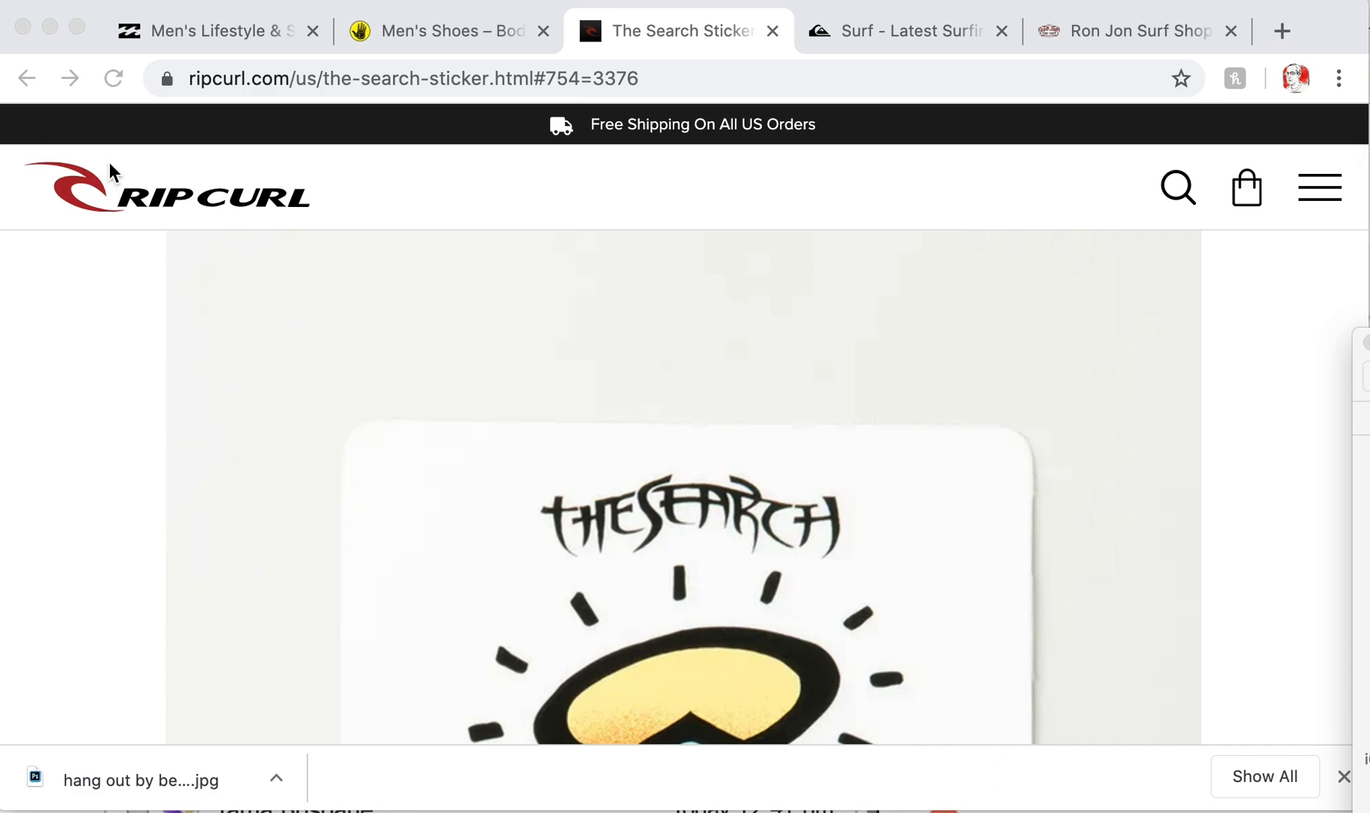
{"action": "left_click", "coordinate": [132, 180]}
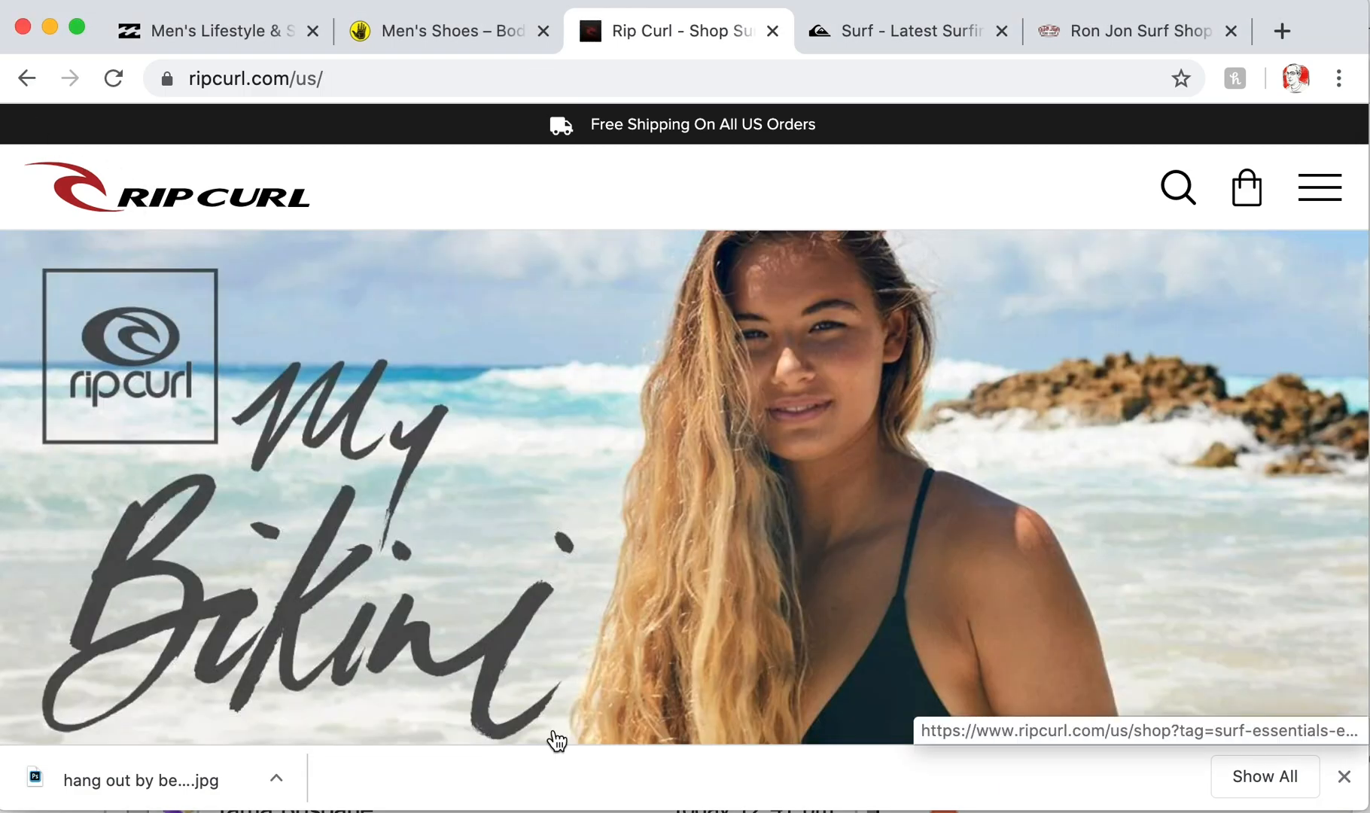
{"action": "left_click", "coordinate": [1319, 205]}
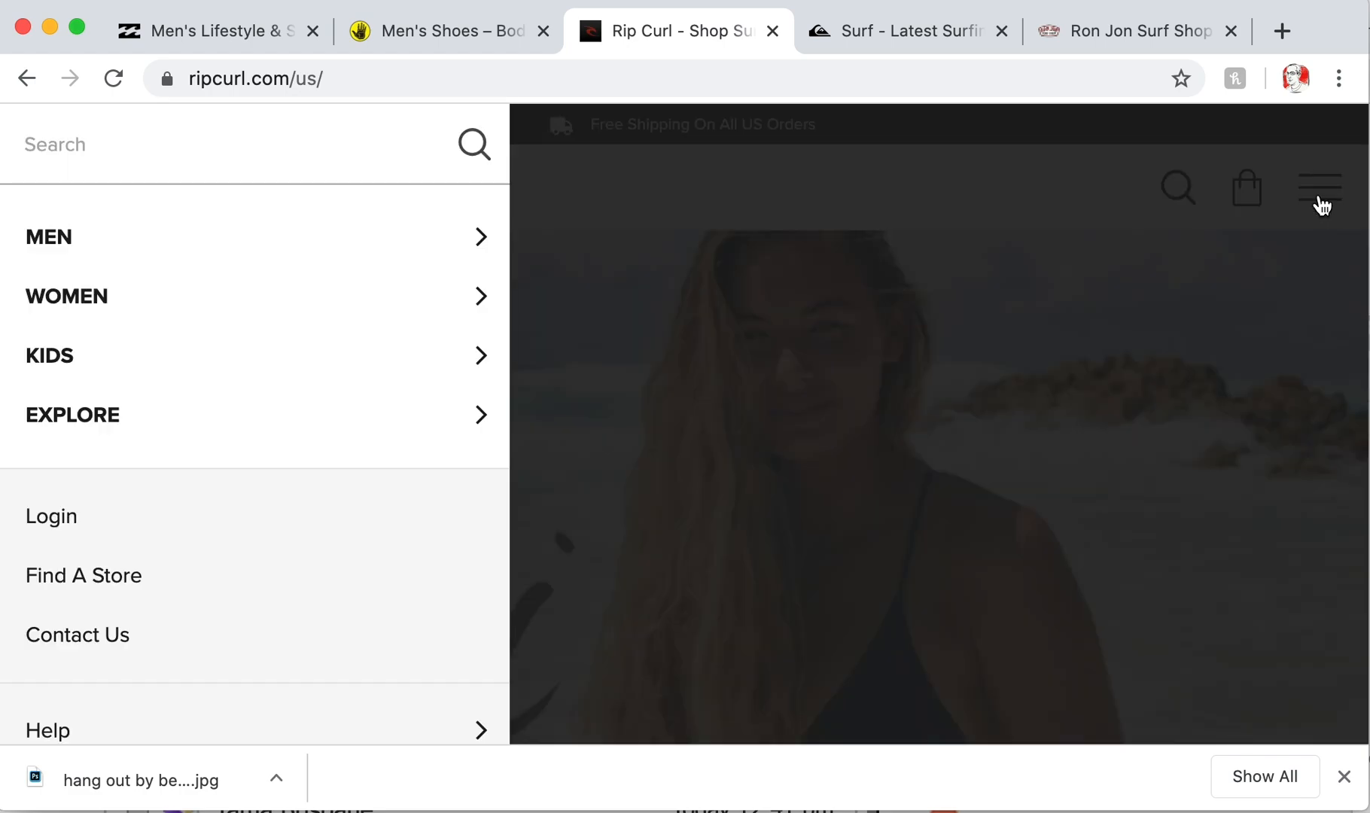
{"action": "left_click", "coordinate": [101, 354]}
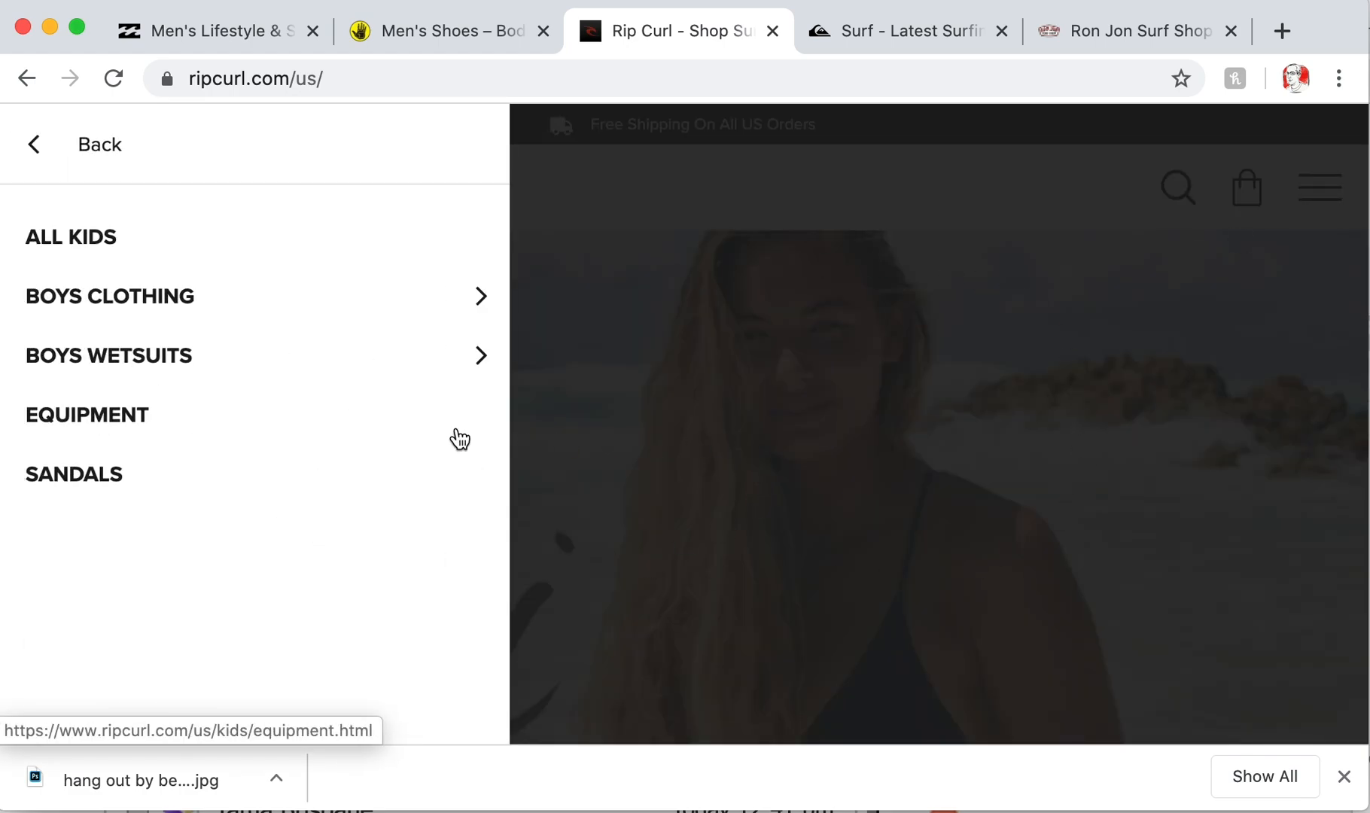
{"action": "left_click", "coordinate": [75, 417]}
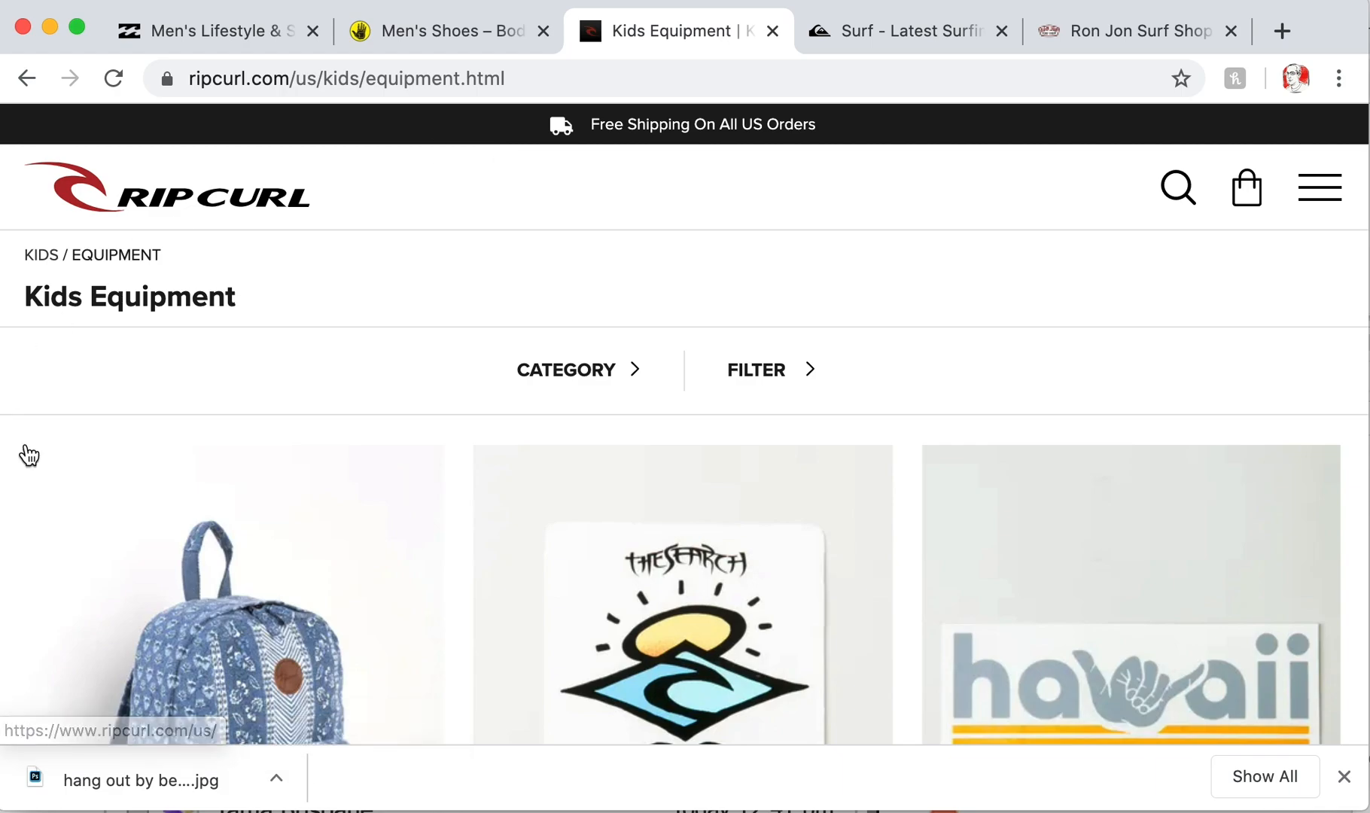
{"action": "left_click", "coordinate": [1076, 626]}
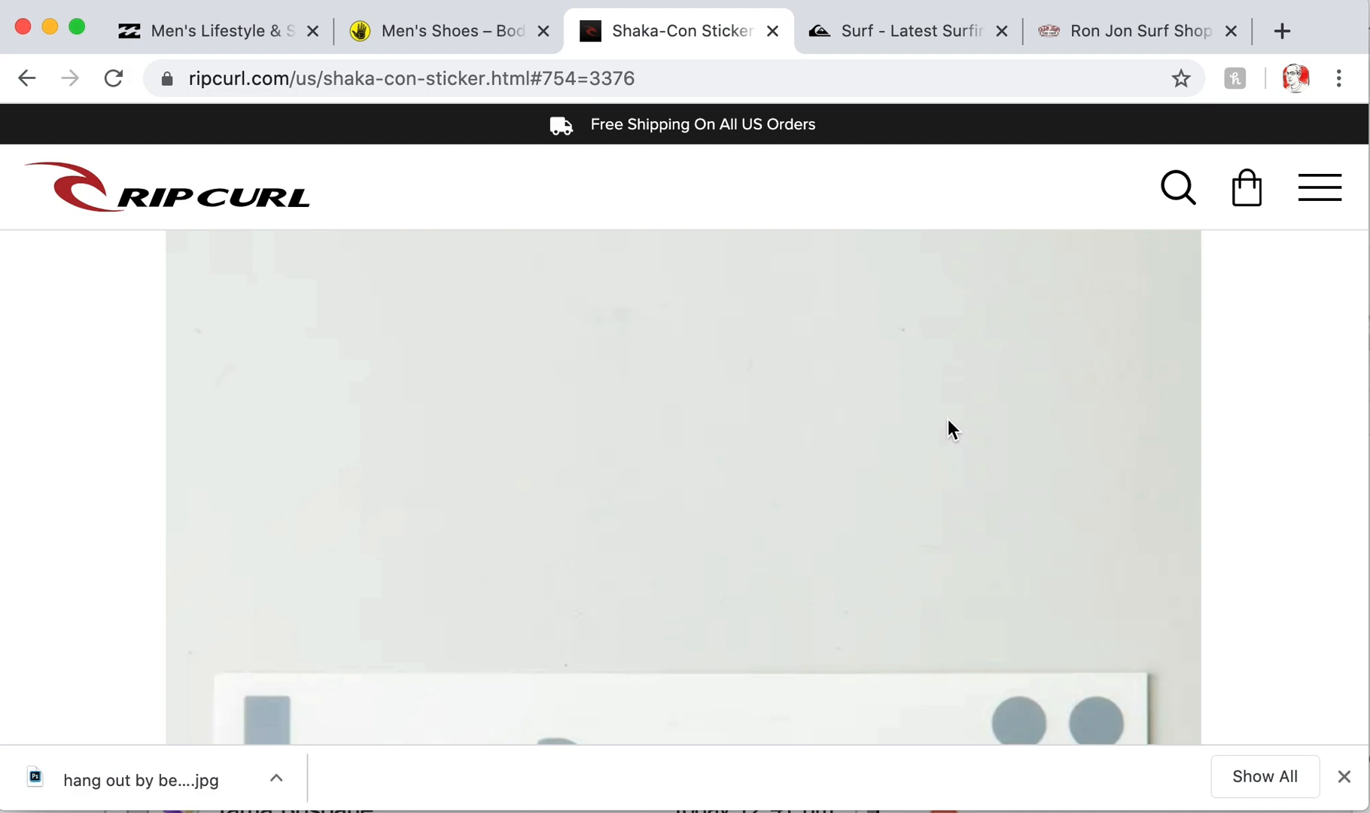
{"action": "scroll", "coordinate": [946, 419], "scroll_direction": "down", "scroll_amount": 2}
{"action": "scroll", "coordinate": [946, 419], "scroll_direction": "up", "scroll_amount": 2}
{"action": "scroll", "coordinate": [945, 418], "scroll_direction": "down", "scroll_amount": 5}
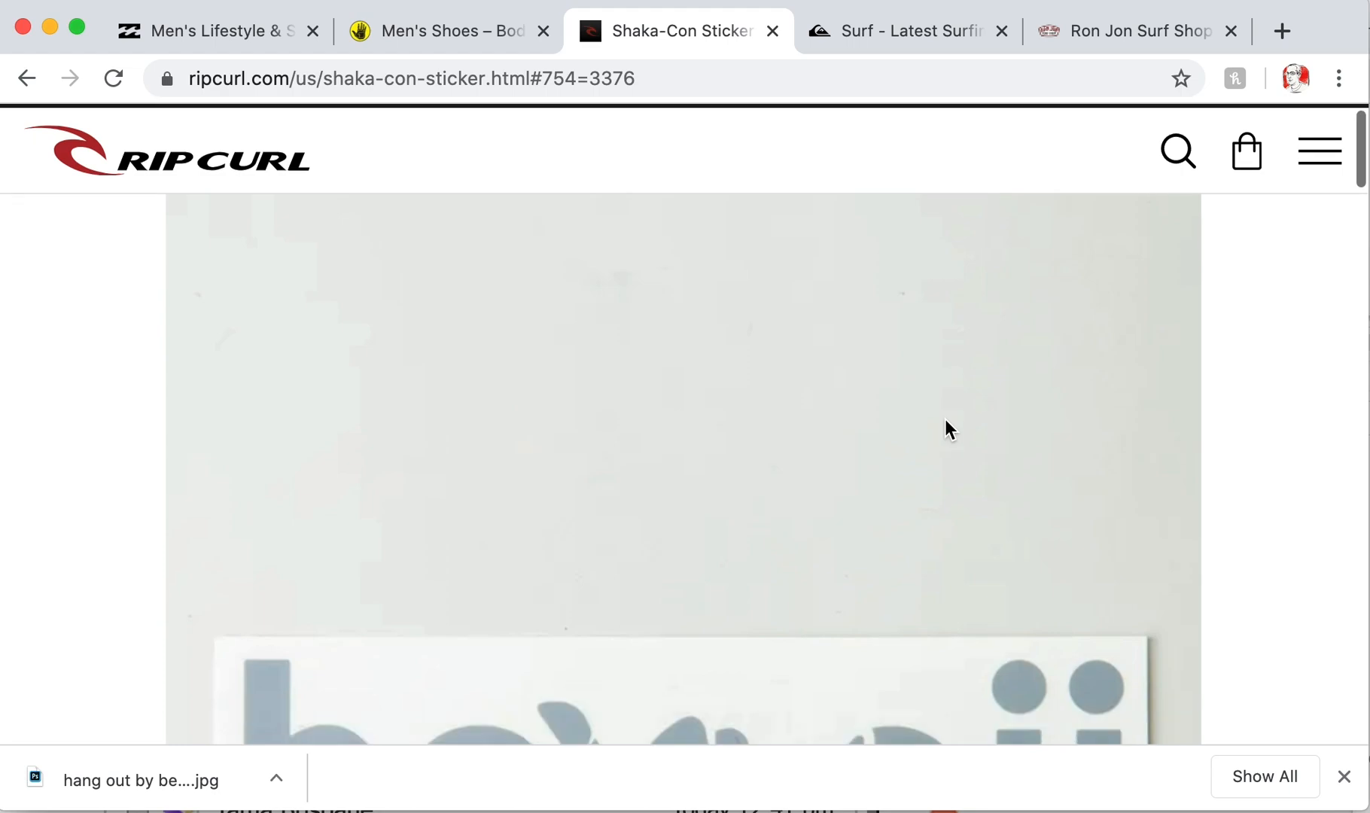
{"action": "scroll", "coordinate": [946, 419], "scroll_direction": "up", "scroll_amount": 6}
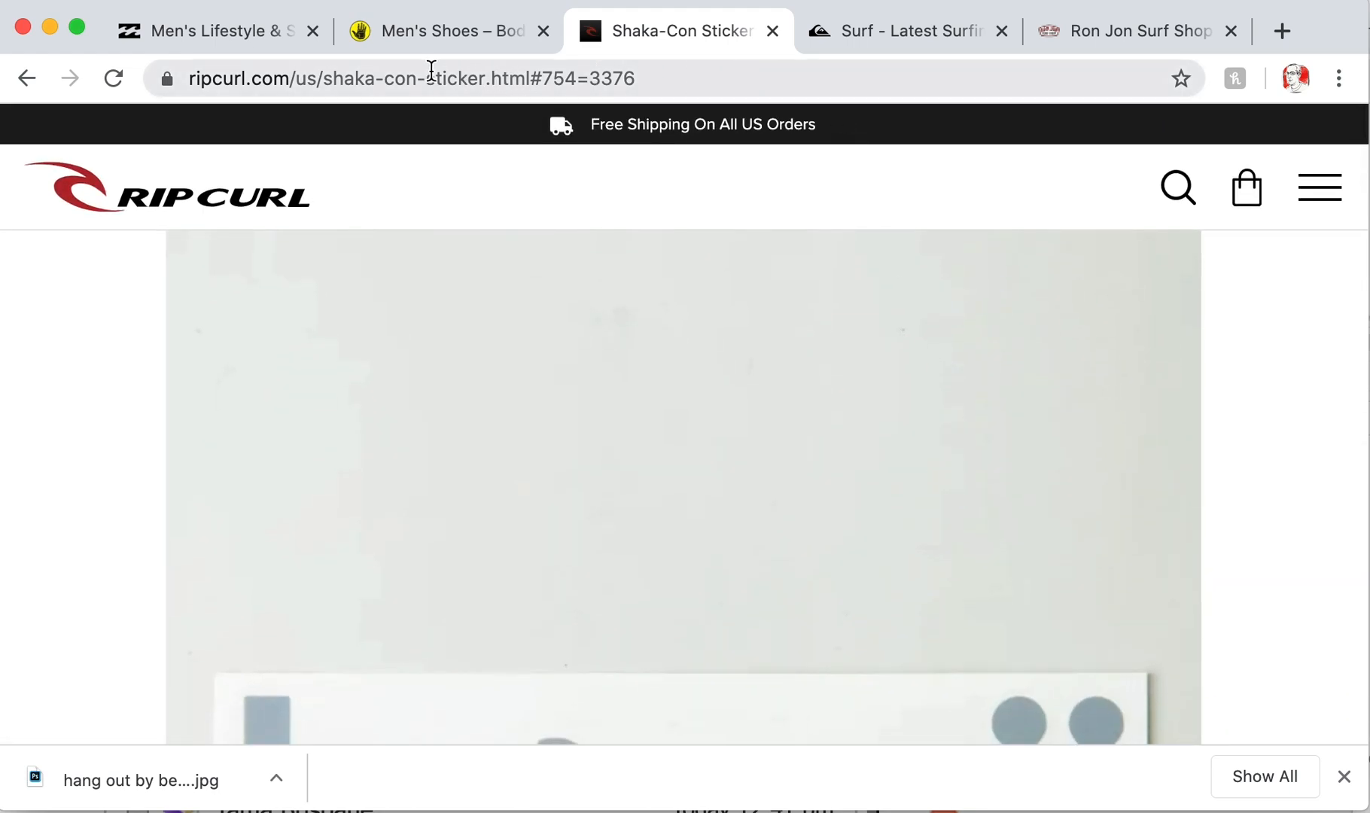
{"action": "left_click", "coordinate": [188, 197]}
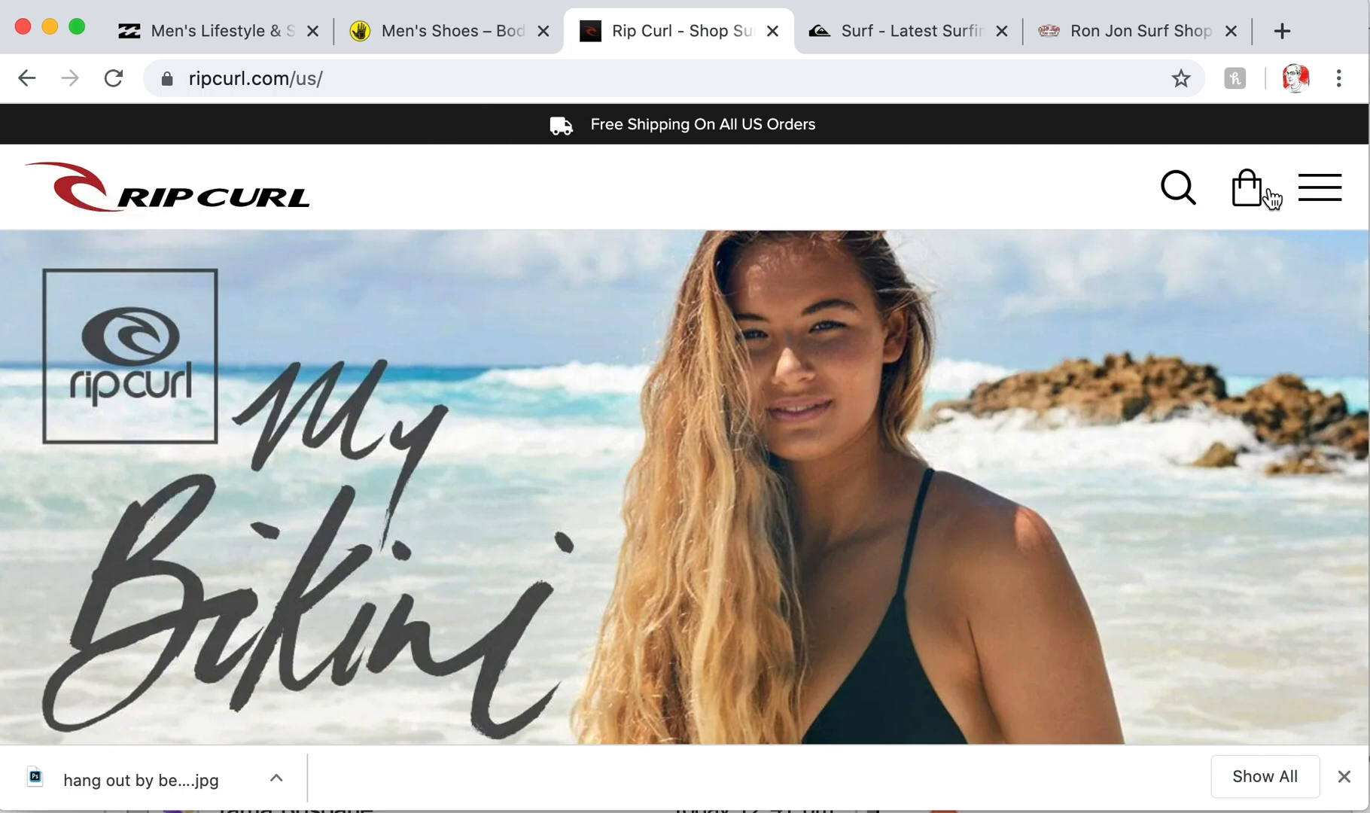
- Open and close Rip Curl's navigation drawer, then scroll through the homepage
{"action": "left_click", "coordinate": [1318, 201]}
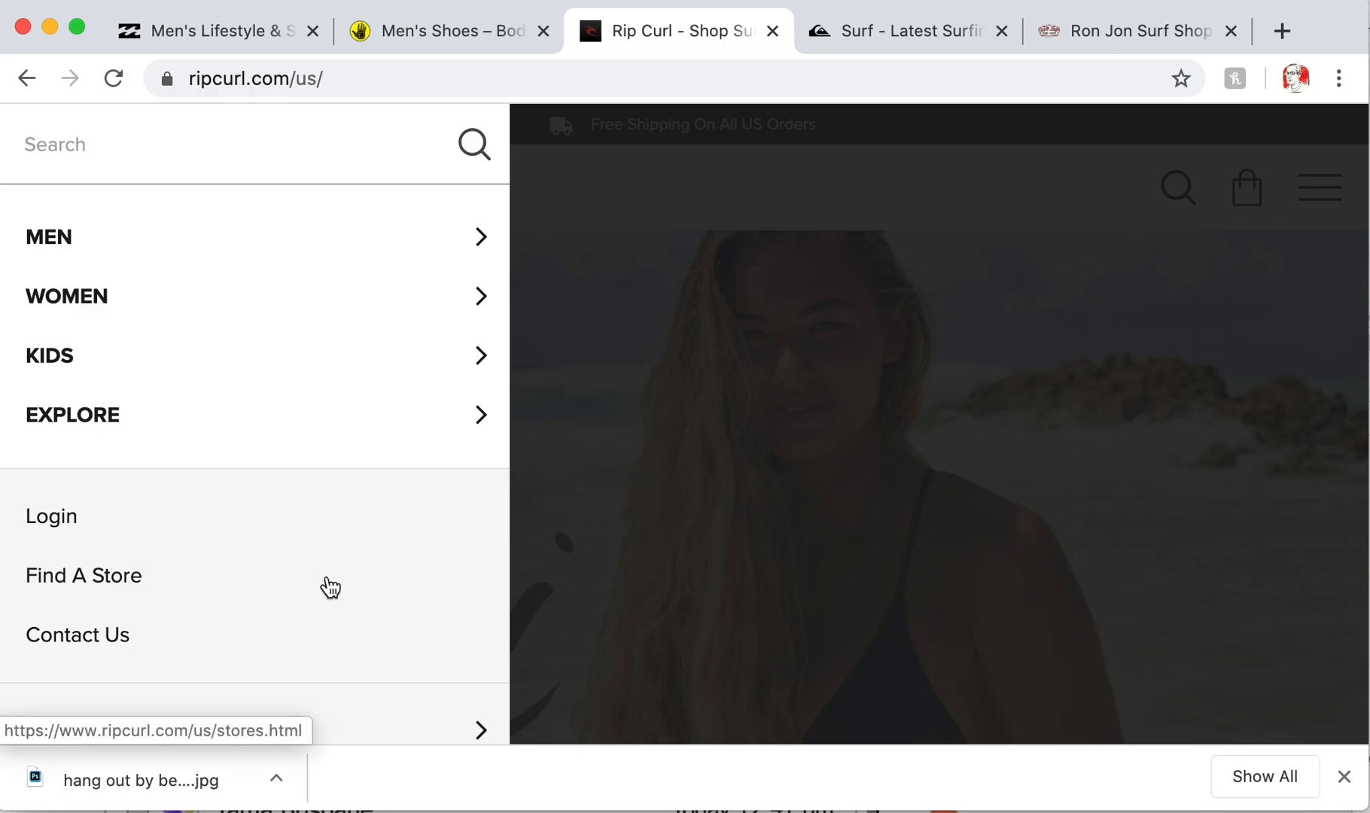
{"action": "left_click", "coordinate": [977, 178]}
{"action": "scroll", "coordinate": [955, 236], "scroll_direction": "down", "scroll_amount": 10}
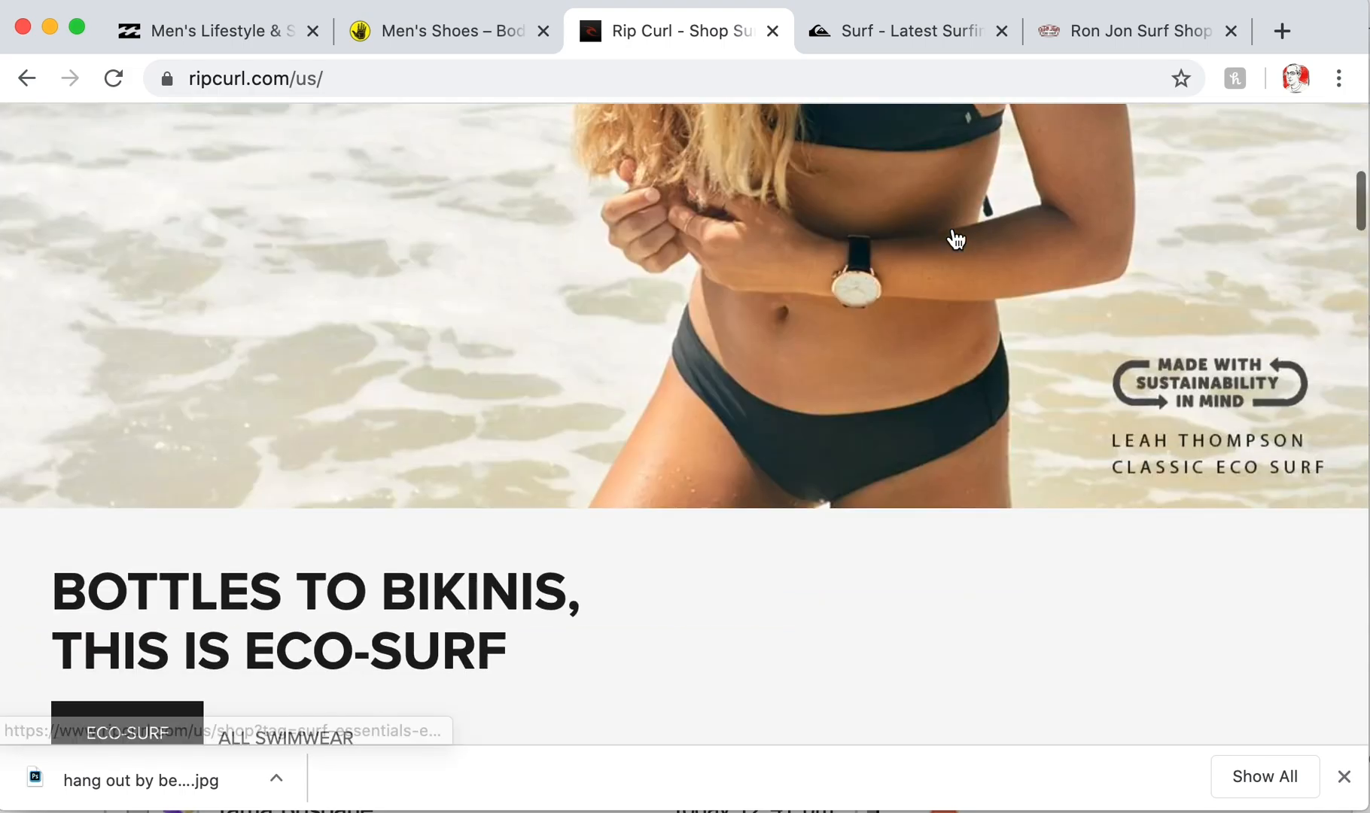
{"action": "scroll", "coordinate": [955, 240], "scroll_direction": "down", "scroll_amount": 6}
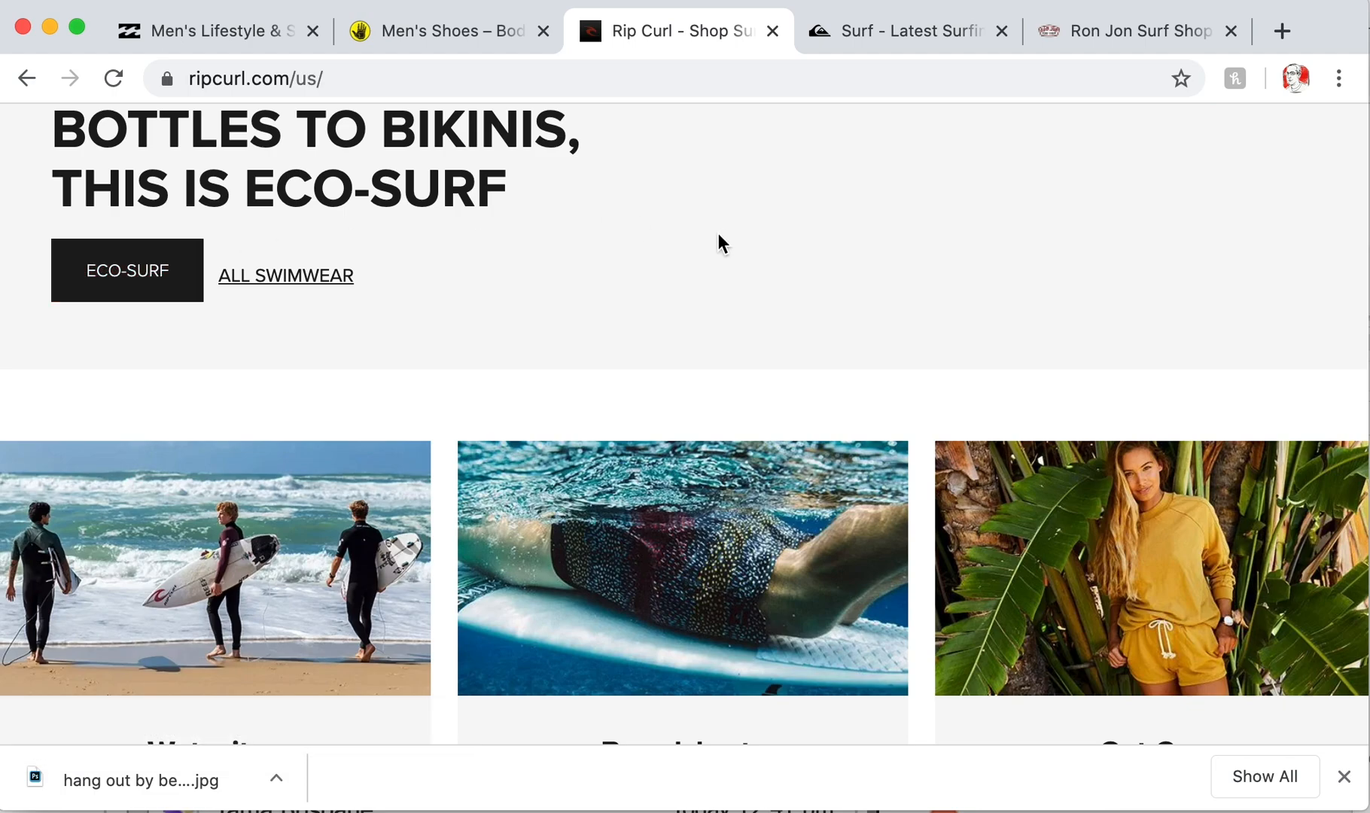
{"action": "scroll", "coordinate": [717, 233], "scroll_direction": "down", "scroll_amount": 10}
{"action": "scroll", "coordinate": [718, 232], "scroll_direction": "up", "scroll_amount": 4}
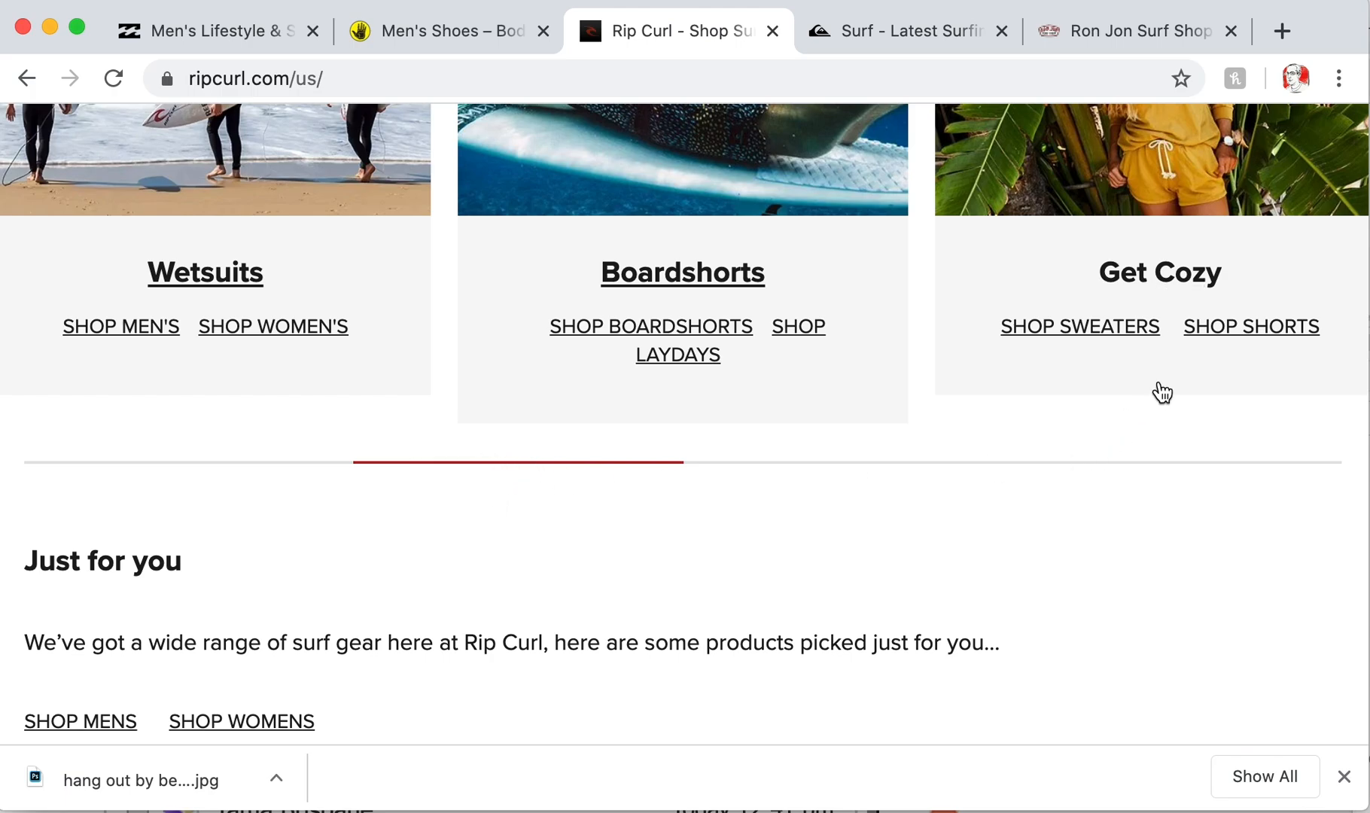
{"action": "scroll", "coordinate": [1099, 489], "scroll_direction": "down", "scroll_amount": 6}
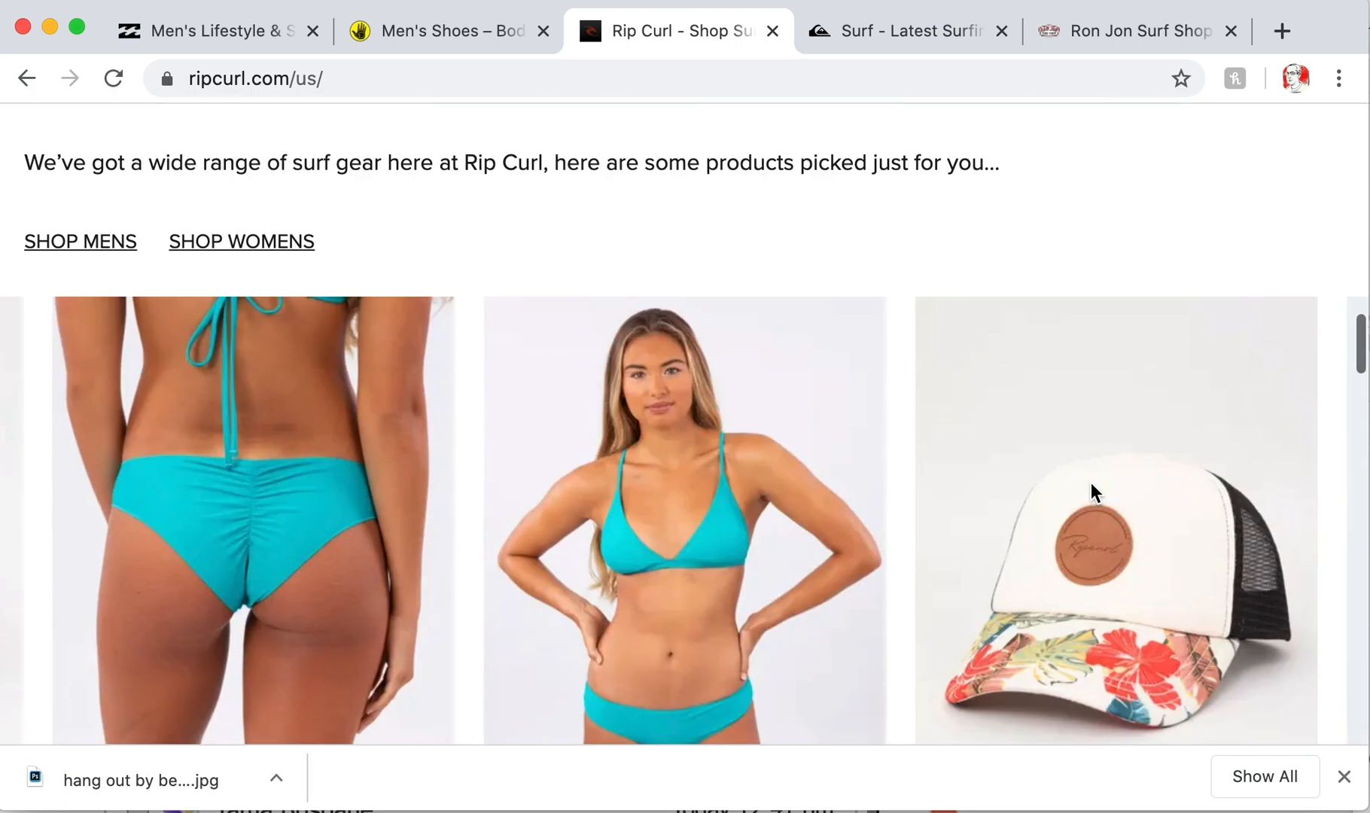
{"action": "scroll", "coordinate": [1092, 486], "scroll_direction": "down", "scroll_amount": 12}
{"action": "scroll", "coordinate": [1091, 485], "scroll_direction": "up", "scroll_amount": 4}
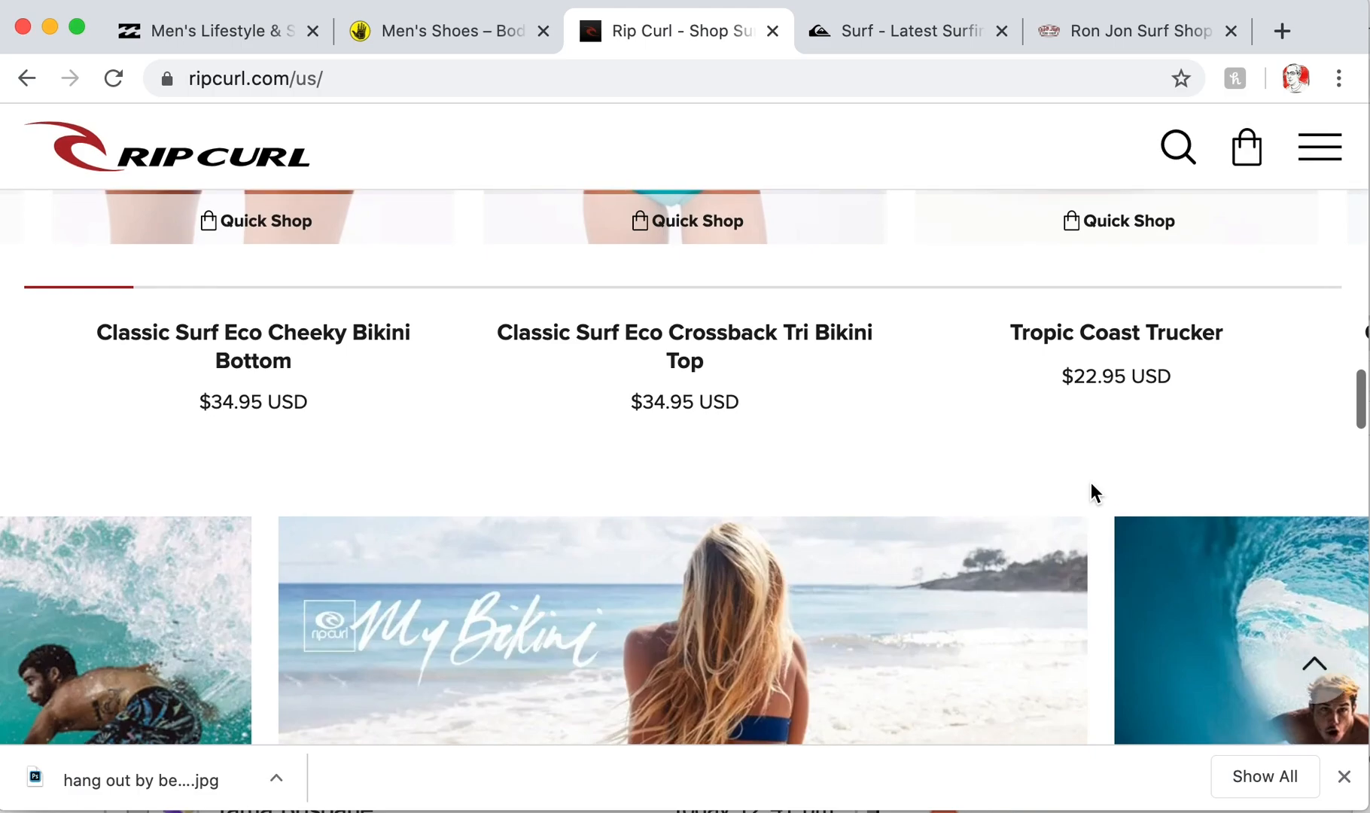
- Scroll to the Rip Curl footer, then go to the Body Glove men's shoes tab
{"action": "scroll", "coordinate": [1071, 406], "scroll_direction": "down", "scroll_amount": 15}
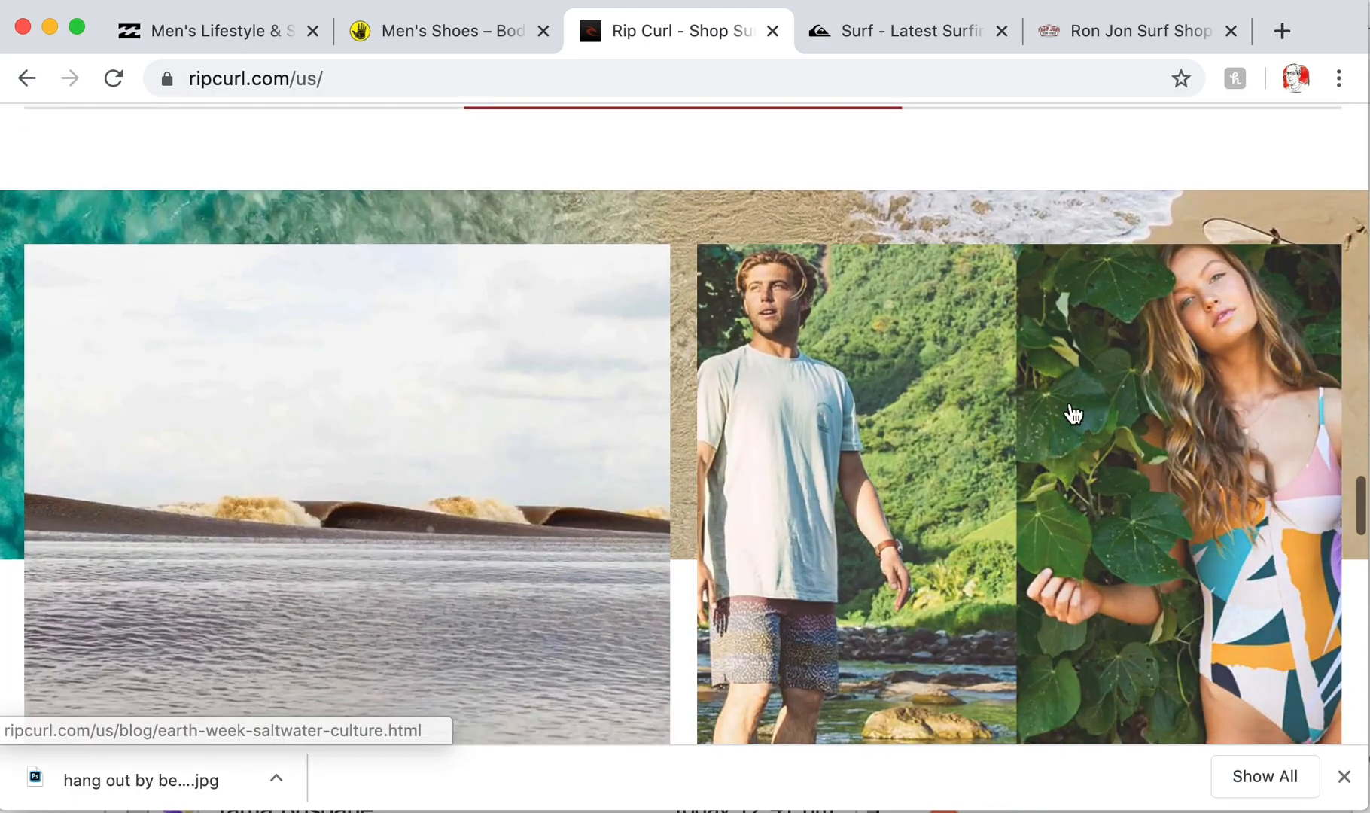
{"action": "scroll", "coordinate": [1071, 413], "scroll_direction": "down", "scroll_amount": 6}
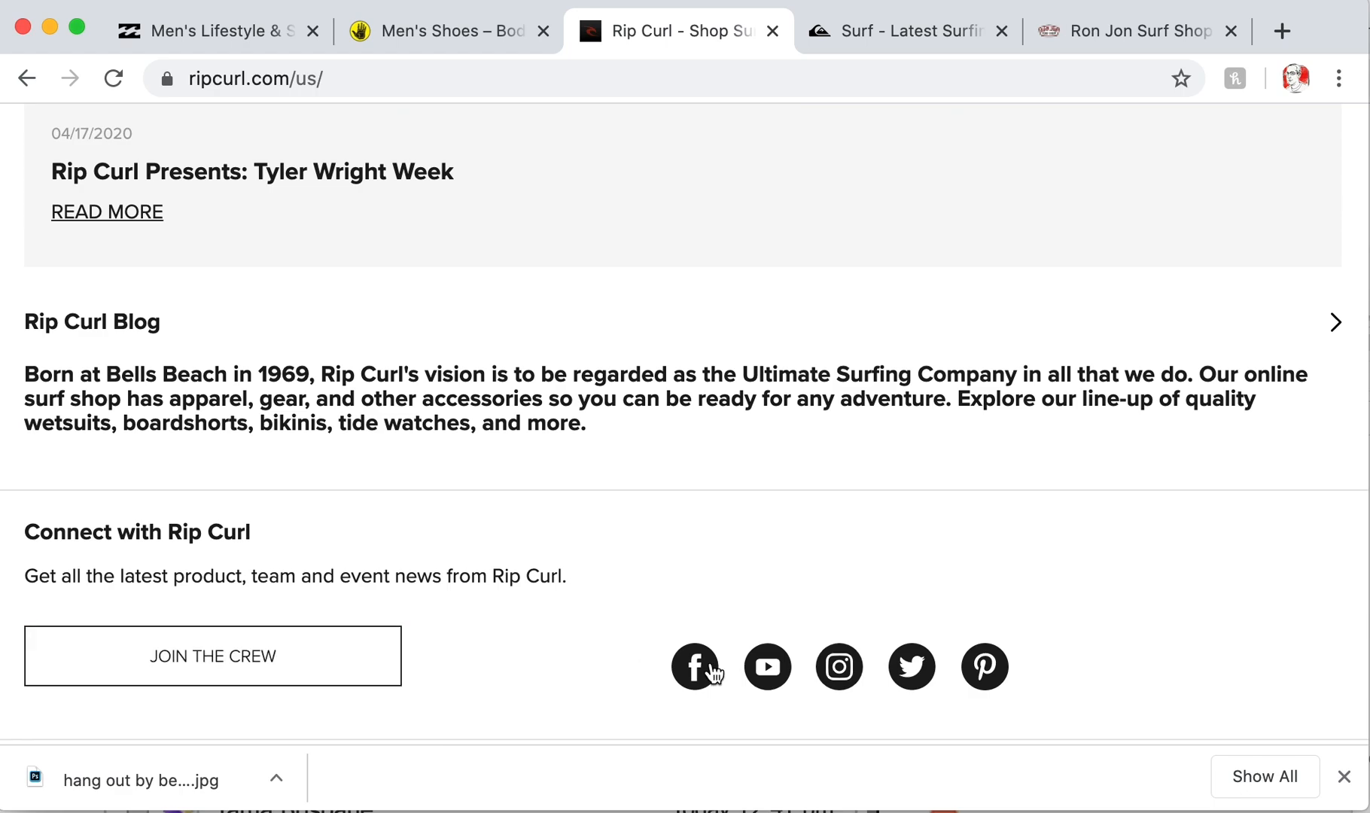
{"action": "scroll", "coordinate": [519, 640], "scroll_direction": "down", "scroll_amount": 8}
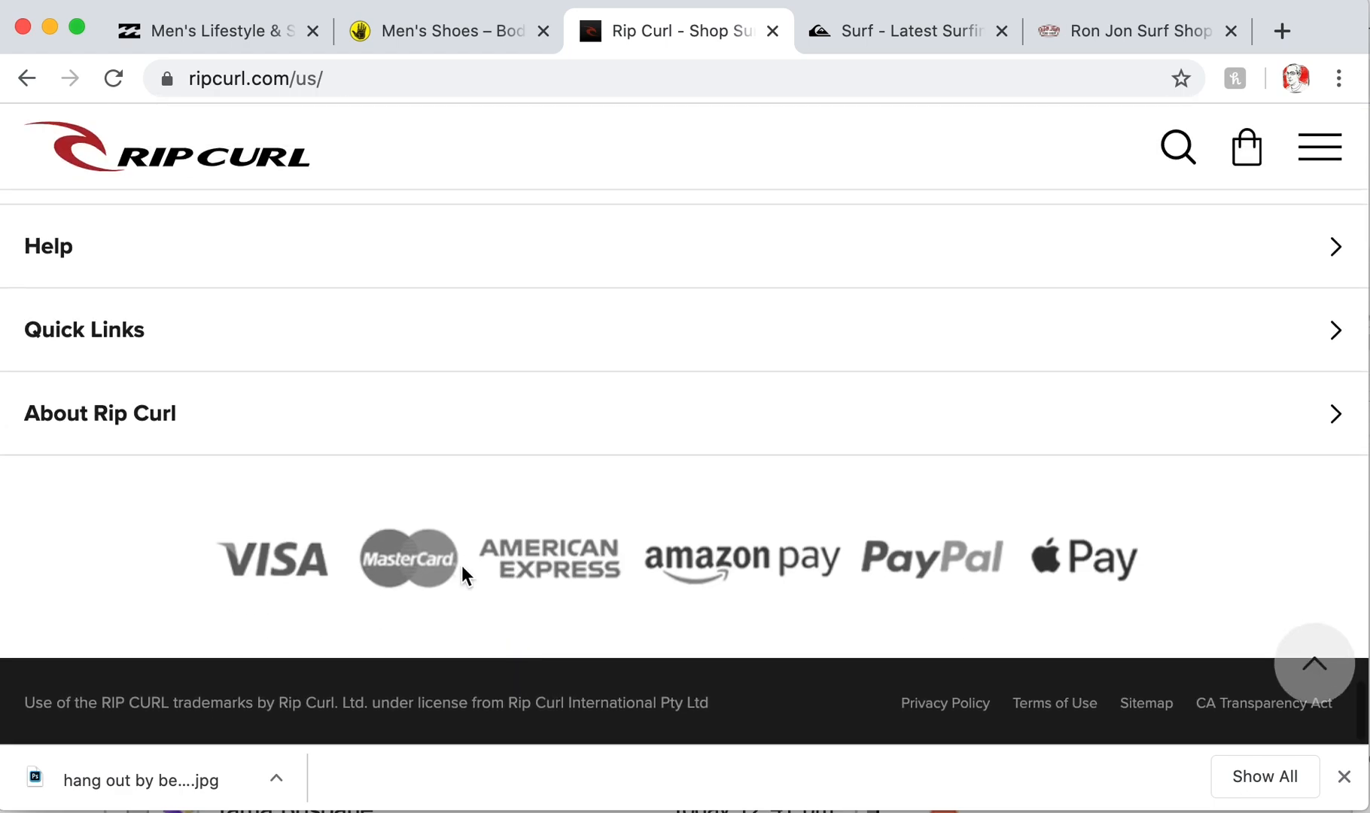
{"action": "scroll", "coordinate": [743, 312], "scroll_direction": "up", "scroll_amount": 20}
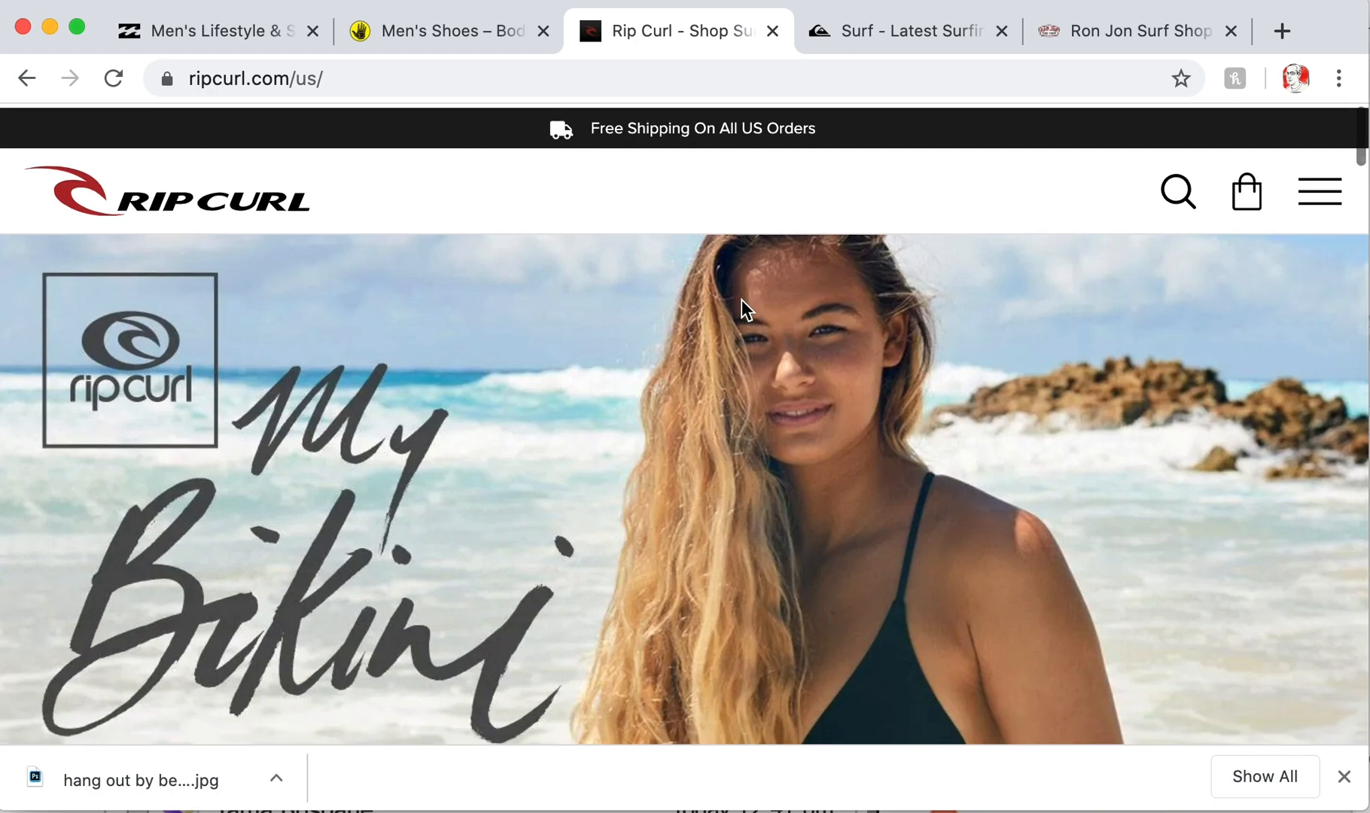
{"action": "left_click", "coordinate": [455, 32]}
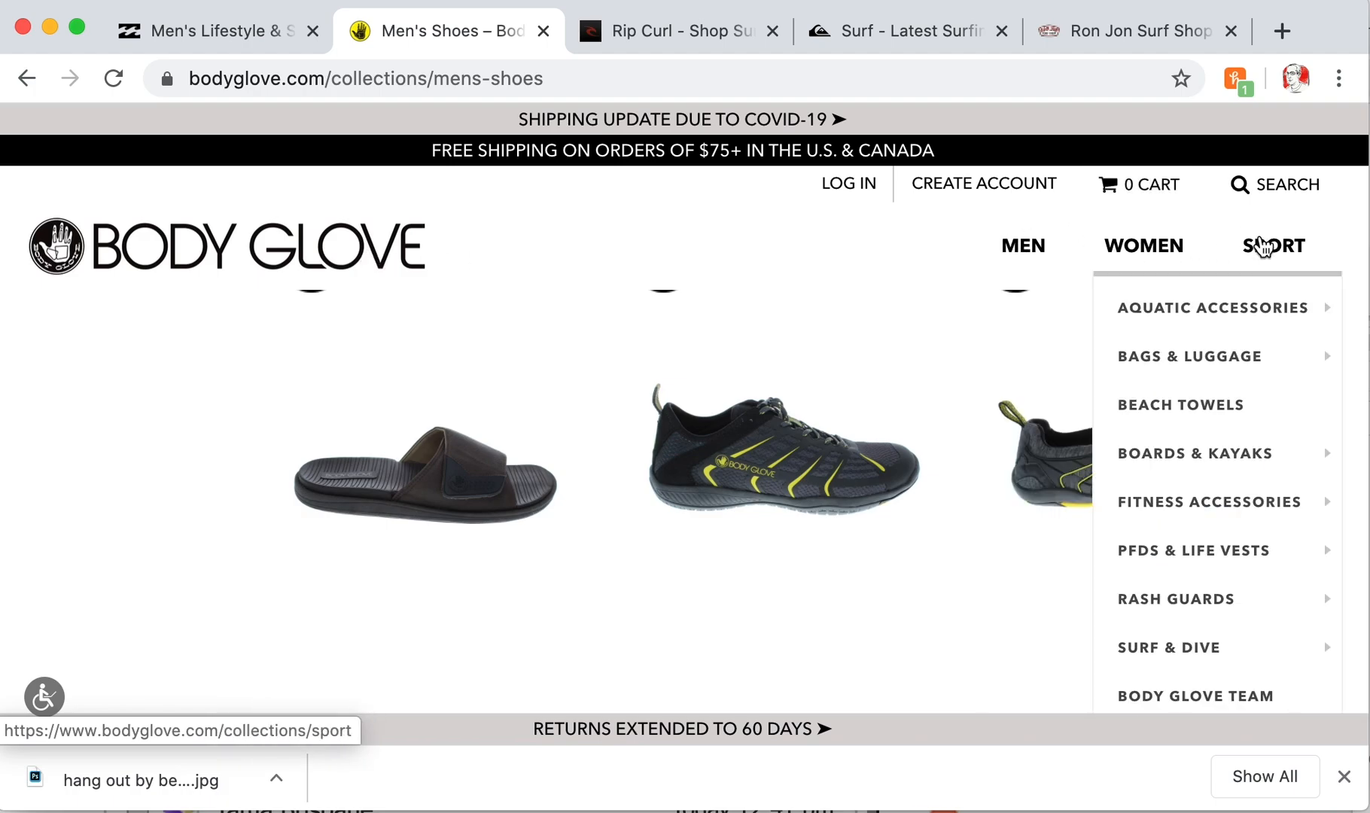
- Scroll the men's shoes page and open Body Glove's Men collection
{"action": "scroll", "coordinate": [826, 274], "scroll_direction": "down", "scroll_amount": 5}
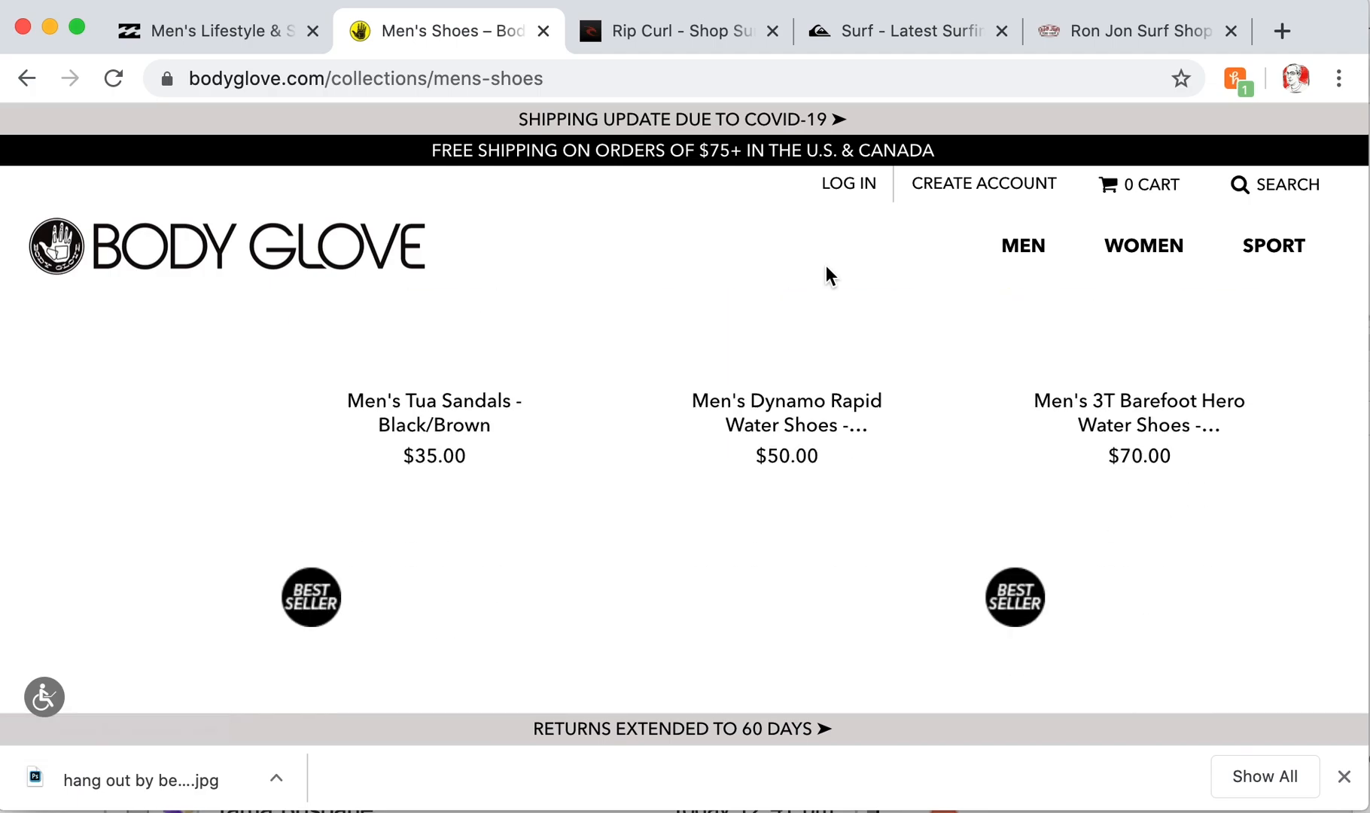
{"action": "scroll", "coordinate": [826, 275], "scroll_direction": "down", "scroll_amount": 15}
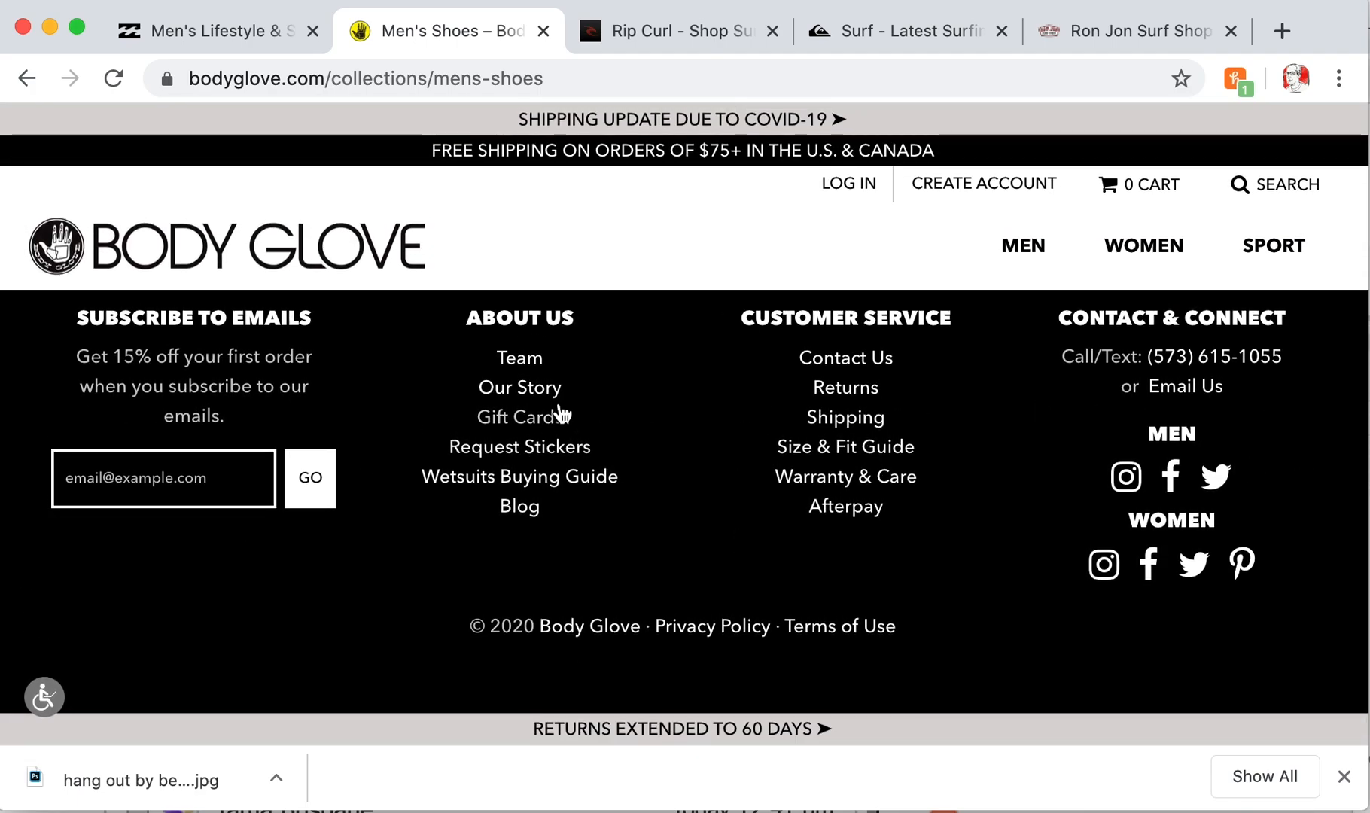
{"action": "scroll", "coordinate": [786, 306], "scroll_direction": "up", "scroll_amount": 20}
{"action": "mouse_move", "coordinate": [1093, 235]}
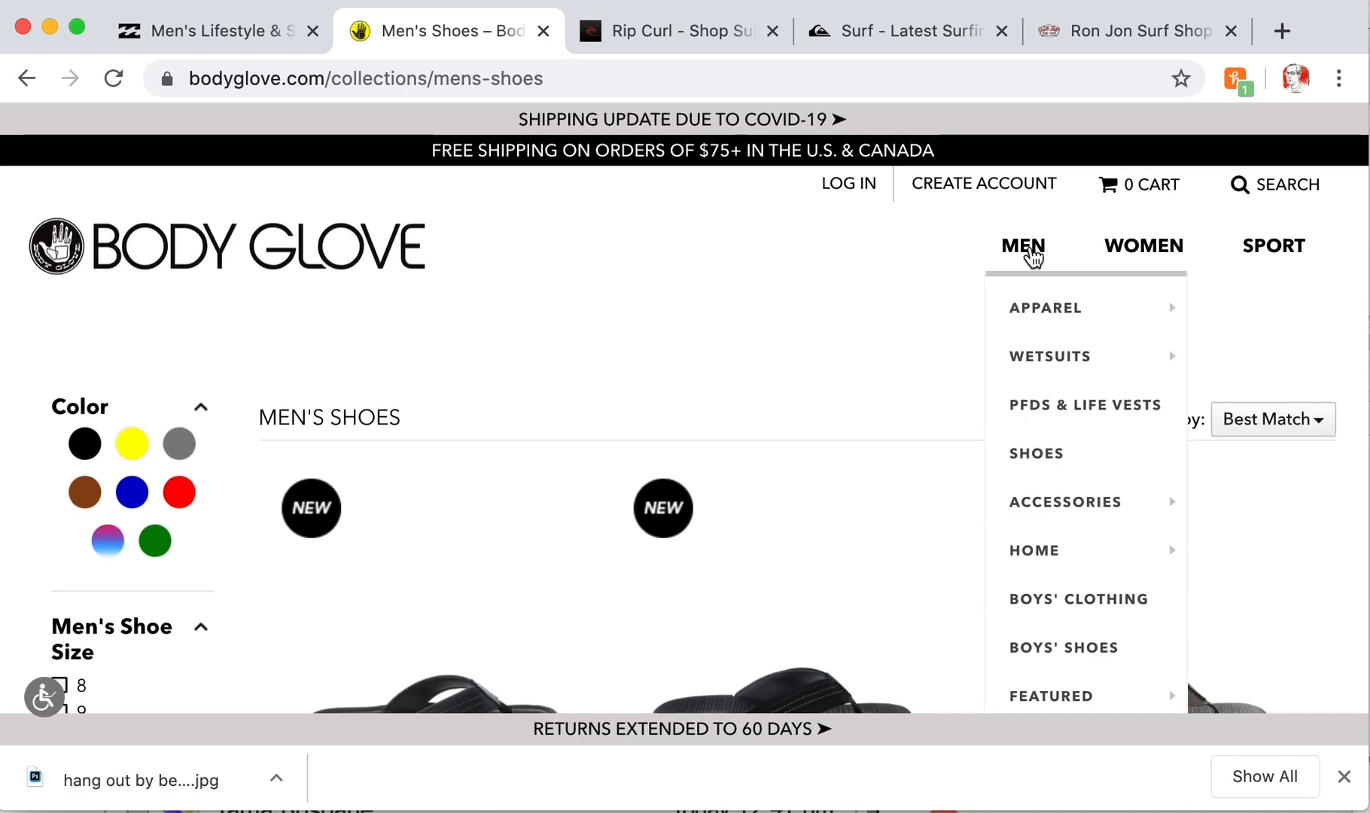
{"action": "left_click", "coordinate": [1029, 255]}
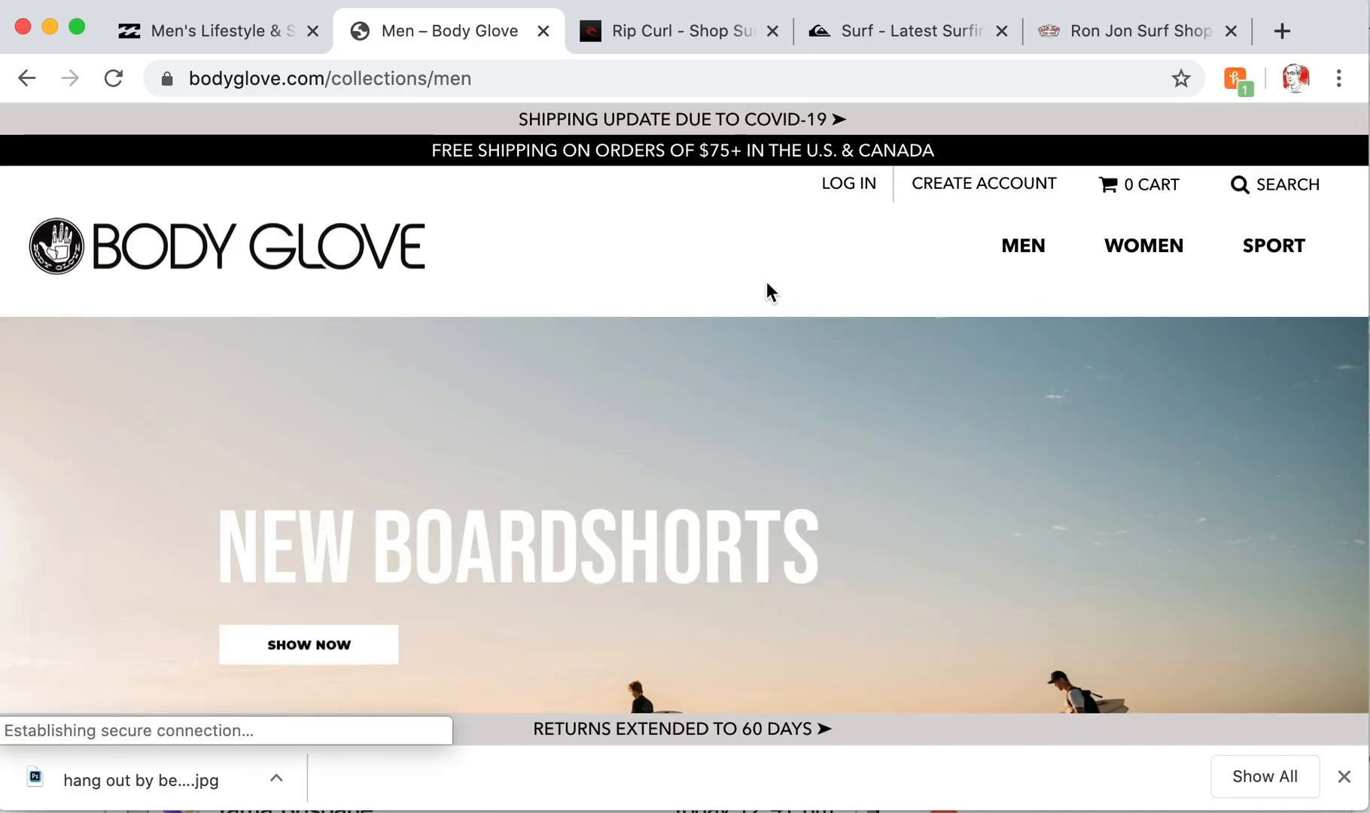
- Browse Body Glove's New Arrivals activewear page, then switch to the Billabong men's tab
{"action": "mouse_move", "coordinate": [1144, 248]}
{"action": "mouse_move", "coordinate": [1149, 410]}
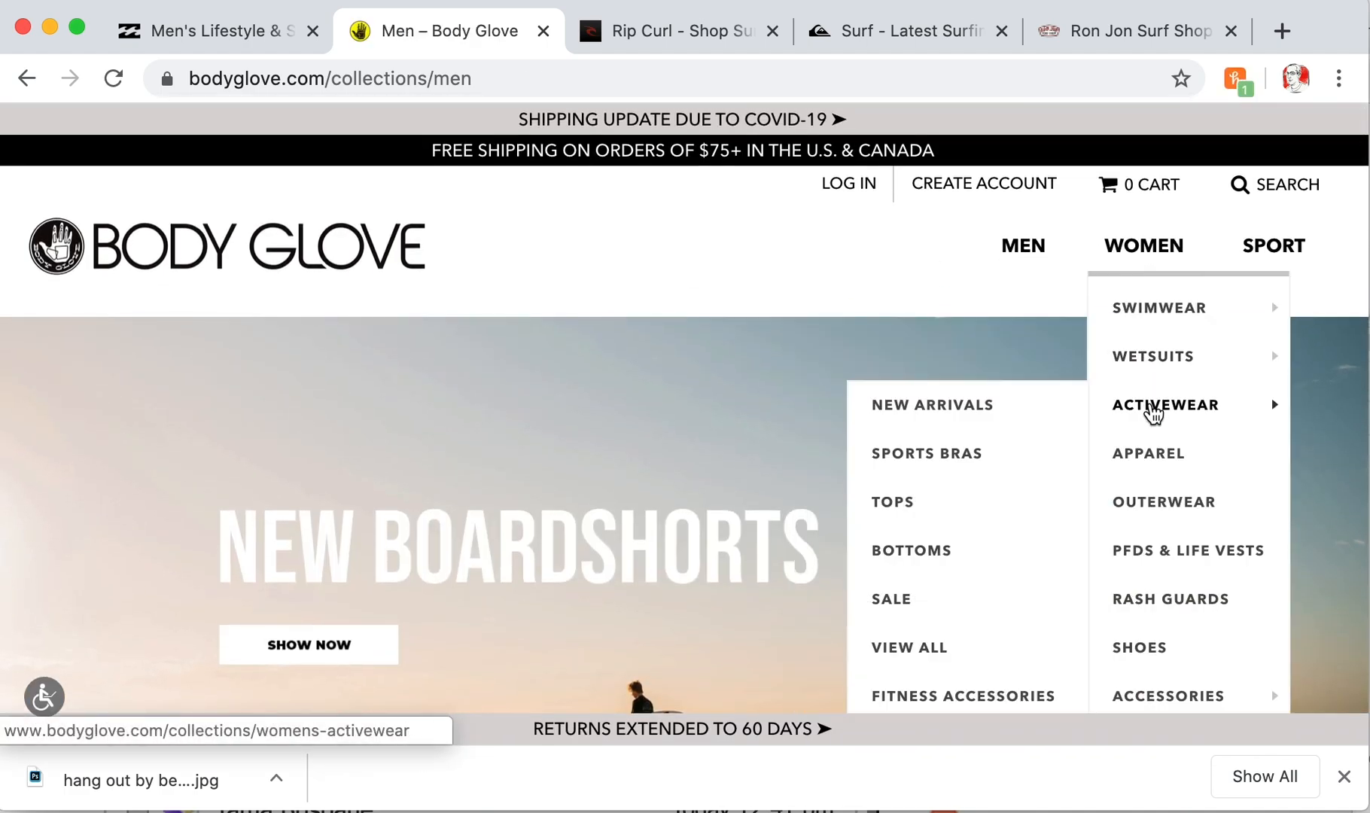
{"action": "left_click", "coordinate": [948, 408]}
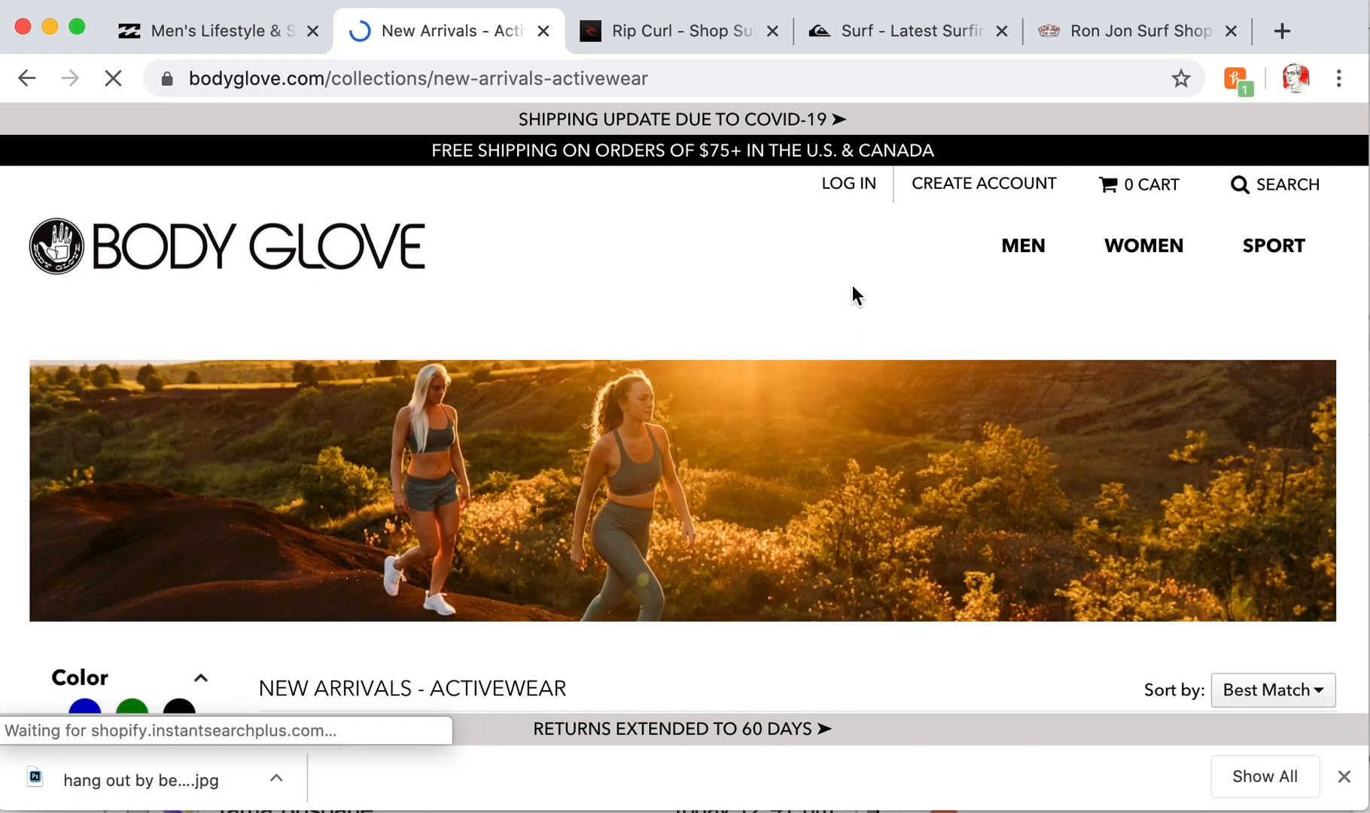
{"action": "scroll", "coordinate": [852, 286], "scroll_direction": "down", "scroll_amount": 6}
{"action": "scroll", "coordinate": [852, 294], "scroll_direction": "down", "scroll_amount": 20}
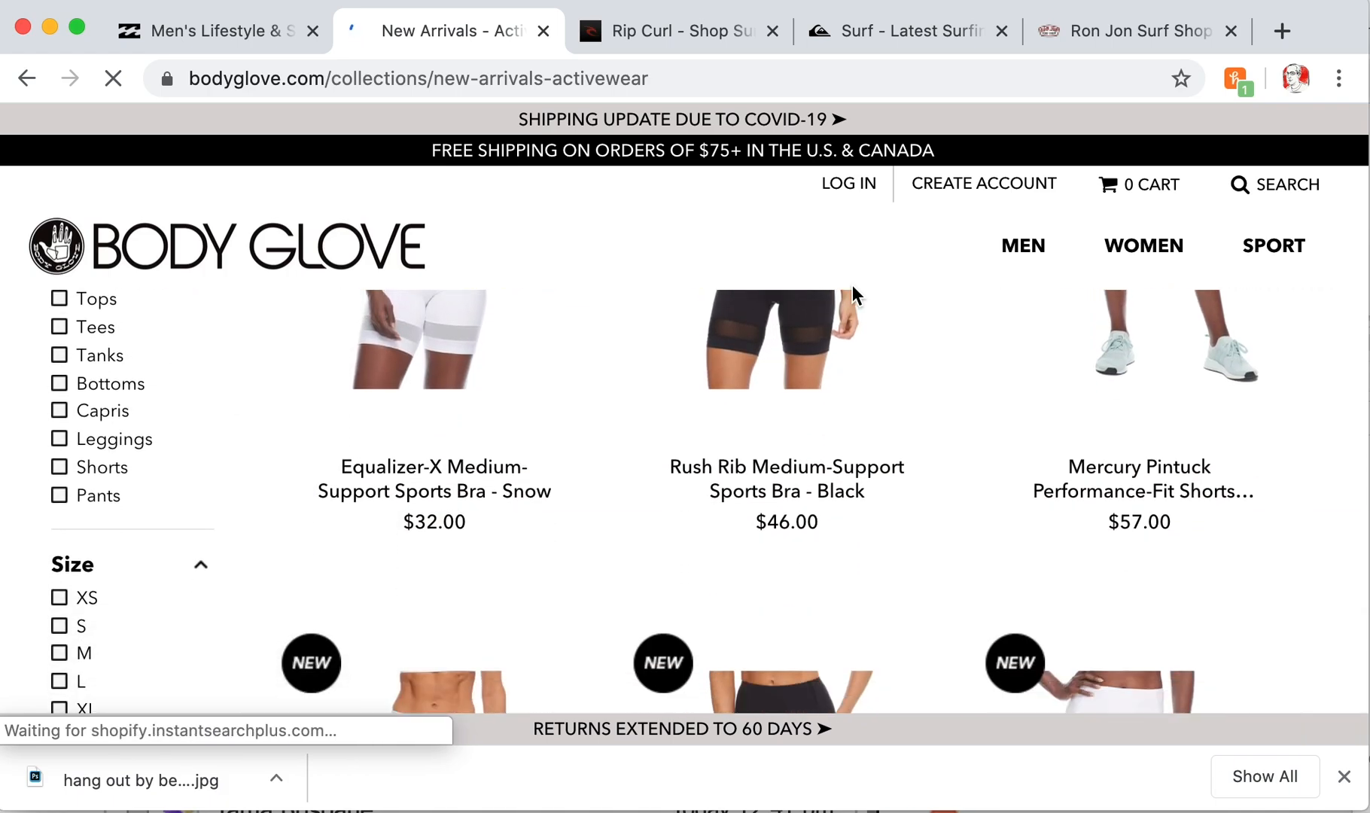
{"action": "scroll", "coordinate": [852, 289], "scroll_direction": "up", "scroll_amount": 20}
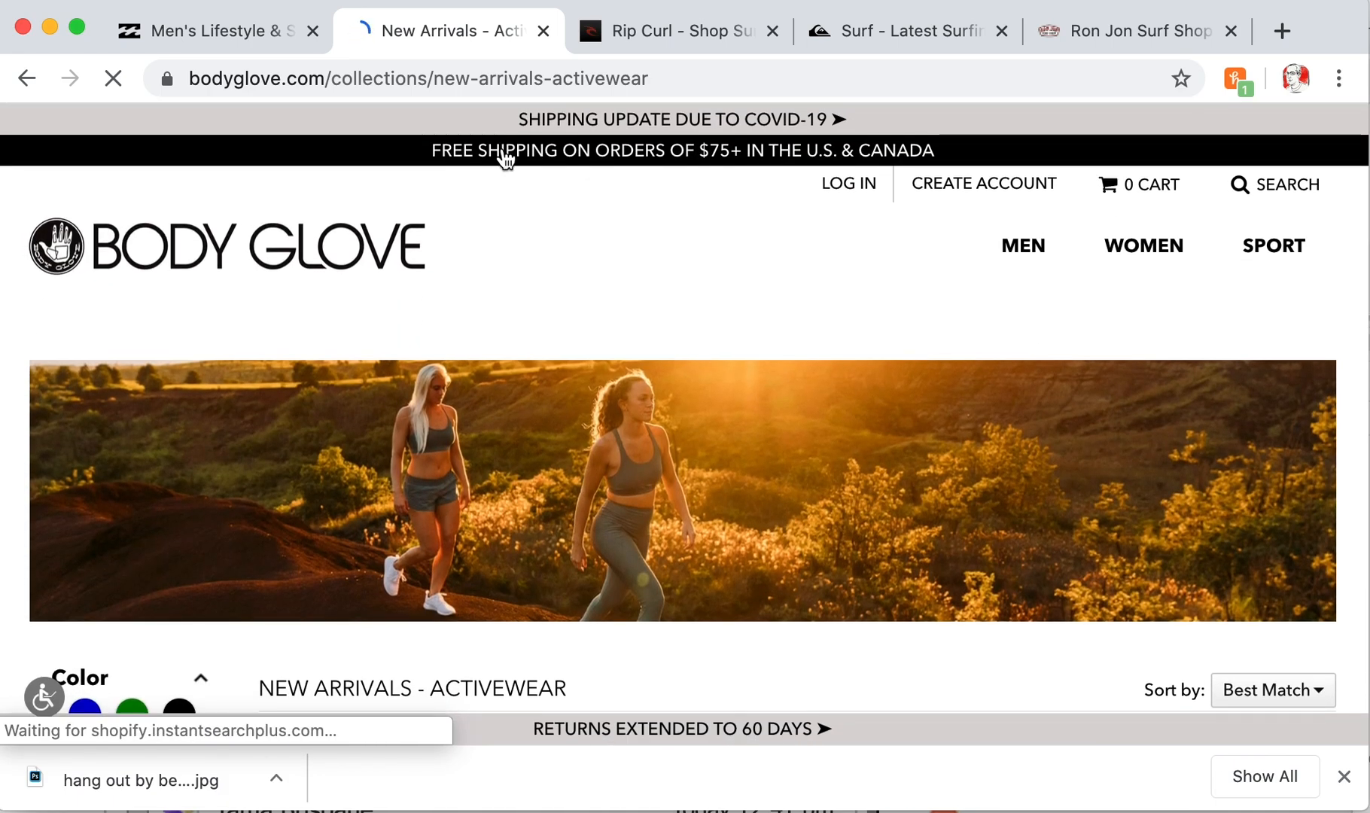
{"action": "left_click", "coordinate": [213, 40]}
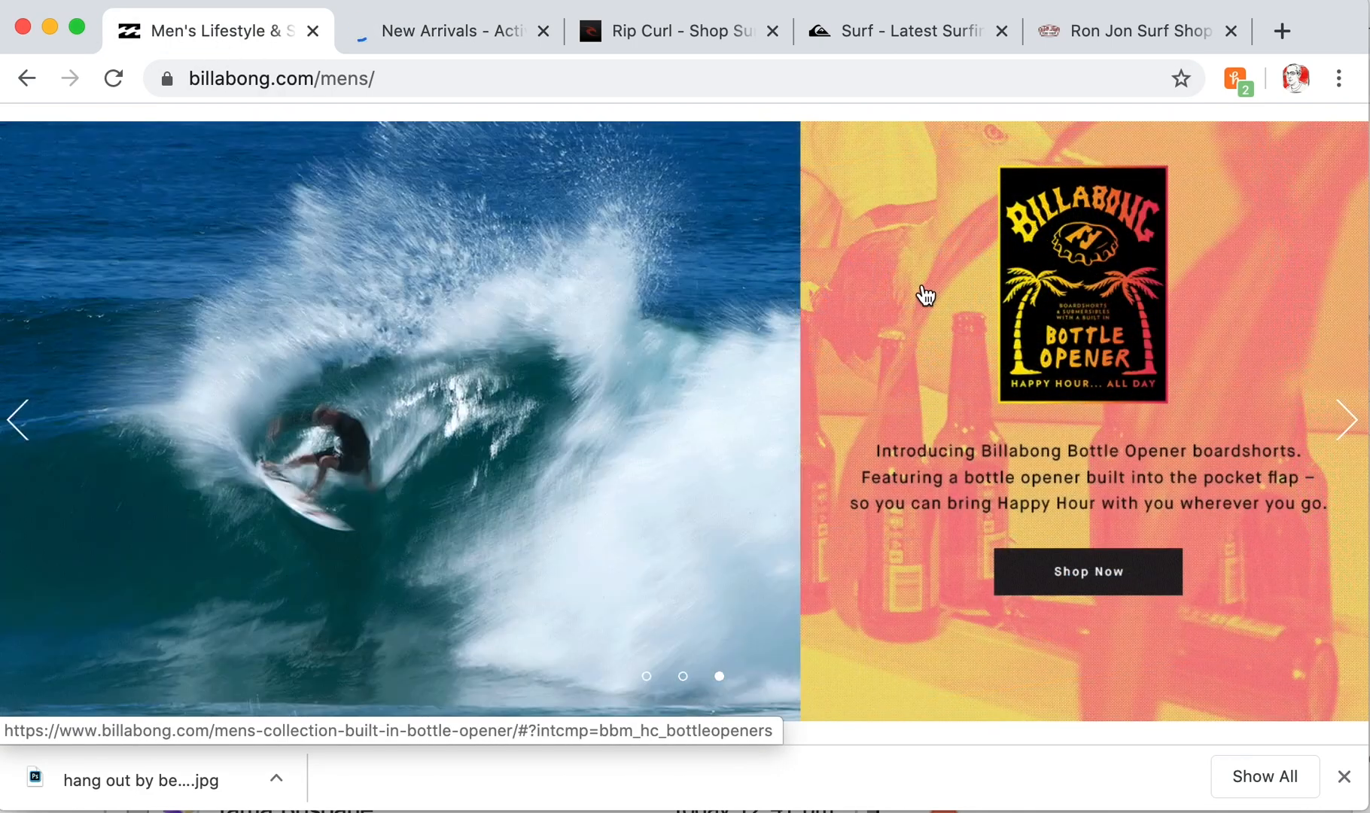
- Scroll through Billabong's men's category tiles, then return to the Body Glove New Arrivals tab
{"action": "scroll", "coordinate": [926, 164], "scroll_direction": "down", "scroll_amount": 1}
{"action": "scroll", "coordinate": [903, 165], "scroll_direction": "up", "scroll_amount": 1}
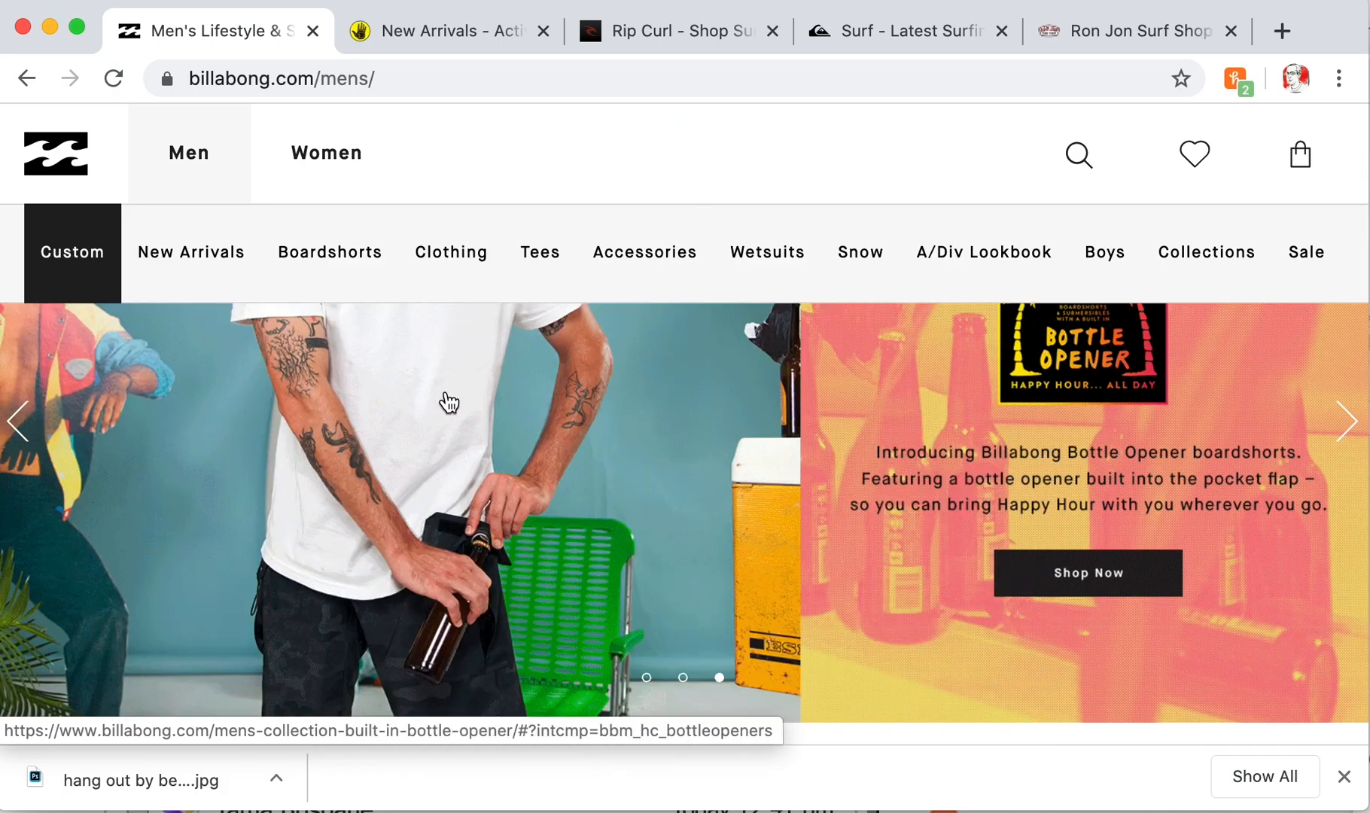
{"action": "scroll", "coordinate": [667, 354], "scroll_direction": "down", "scroll_amount": 3}
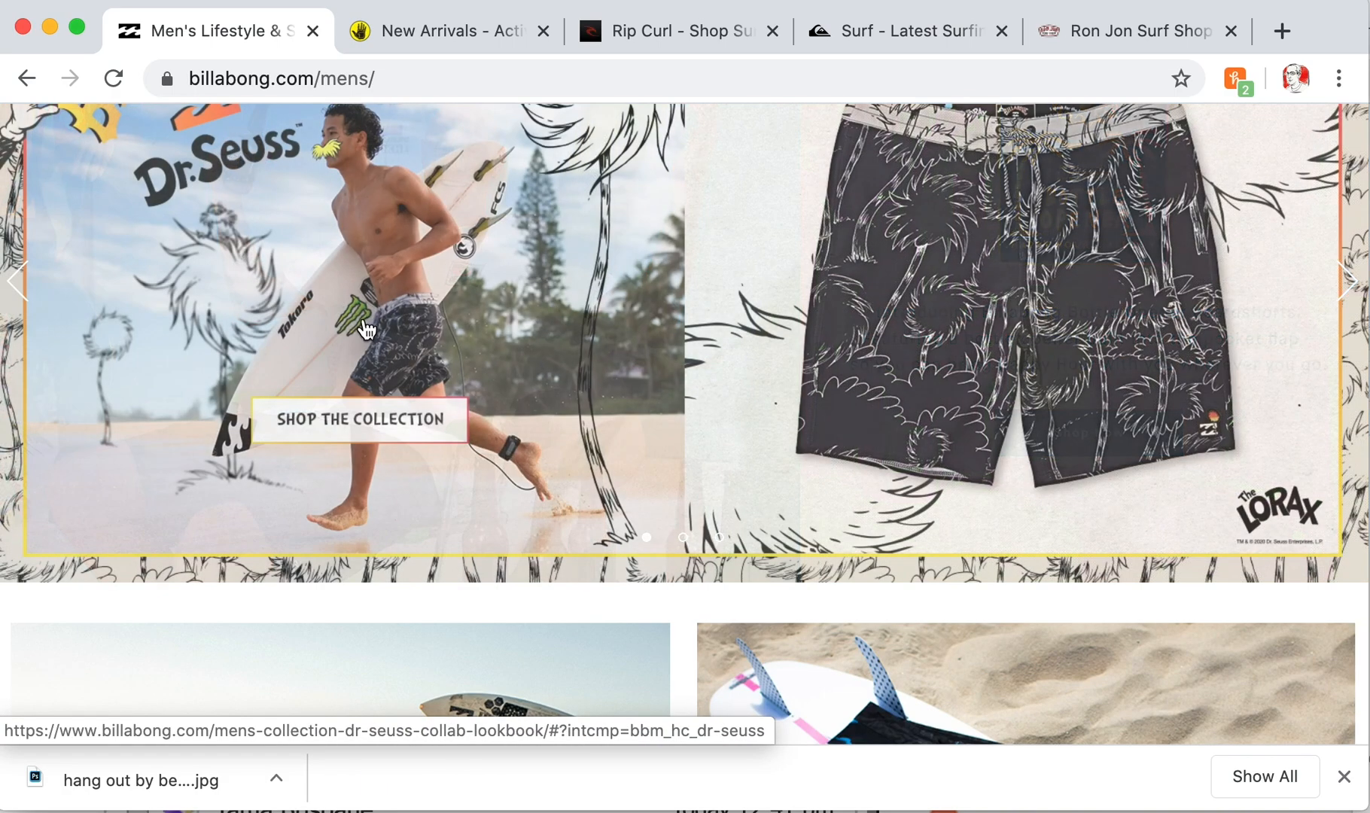
{"action": "scroll", "coordinate": [806, 502], "scroll_direction": "down", "scroll_amount": 6}
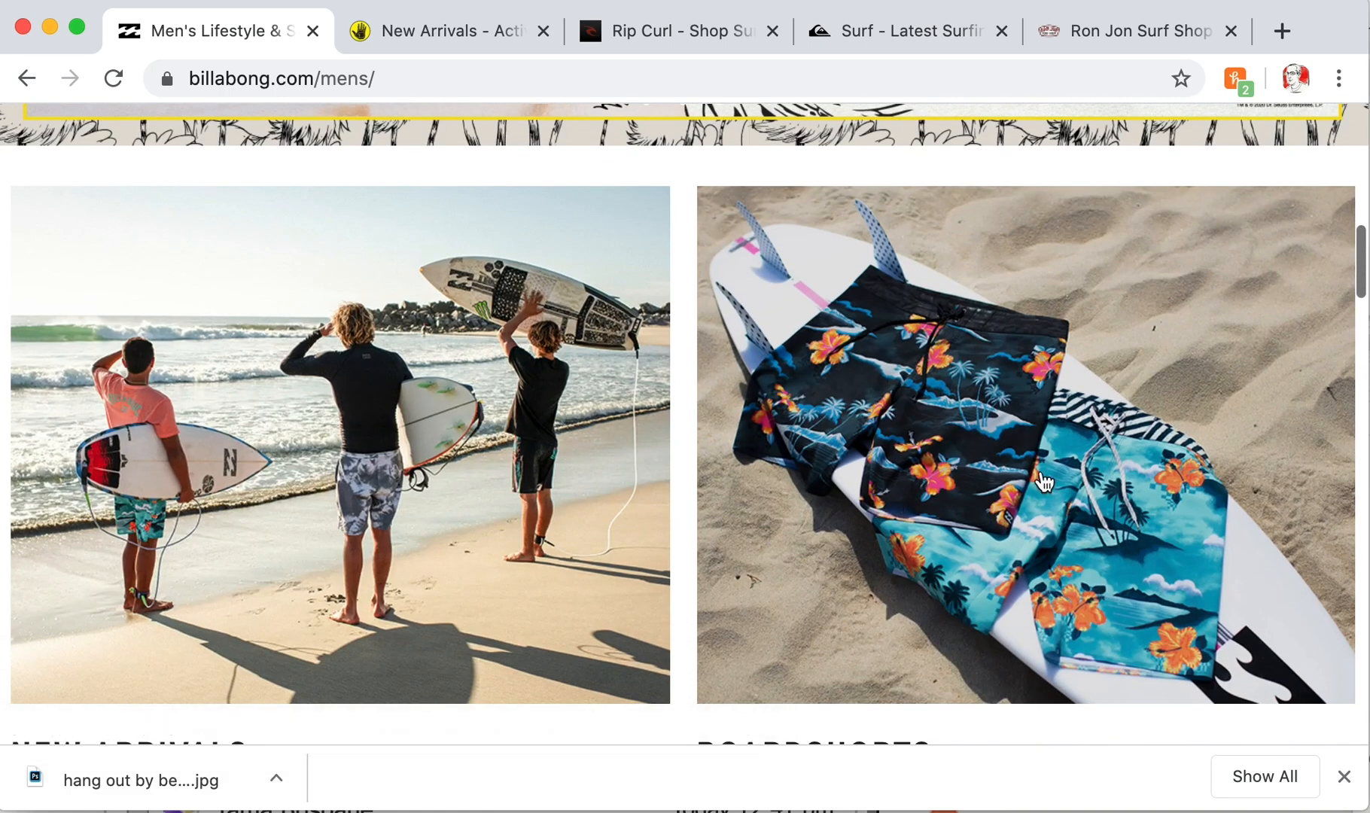
{"action": "scroll", "coordinate": [919, 489], "scroll_direction": "down", "scroll_amount": 1}
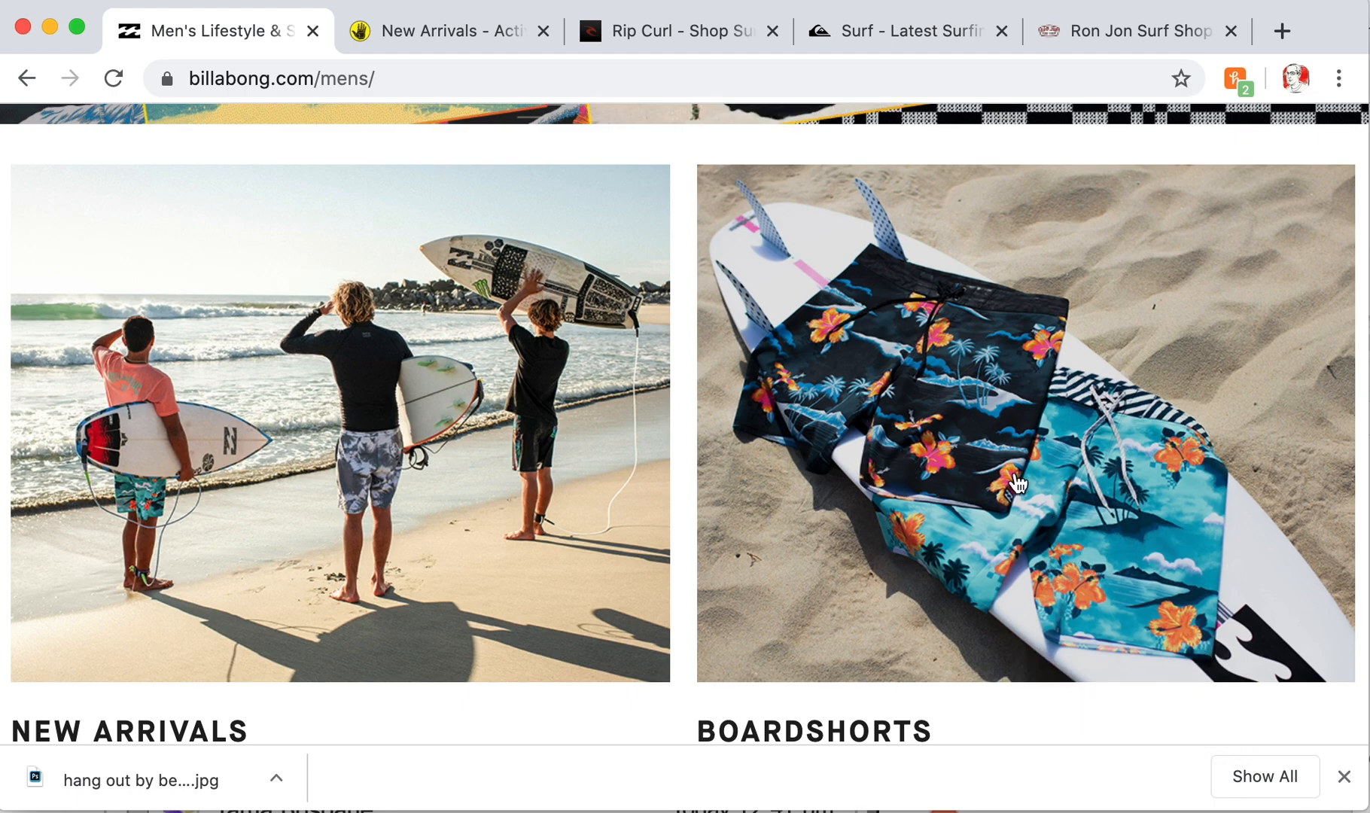
{"action": "scroll", "coordinate": [957, 548], "scroll_direction": "down", "scroll_amount": 10}
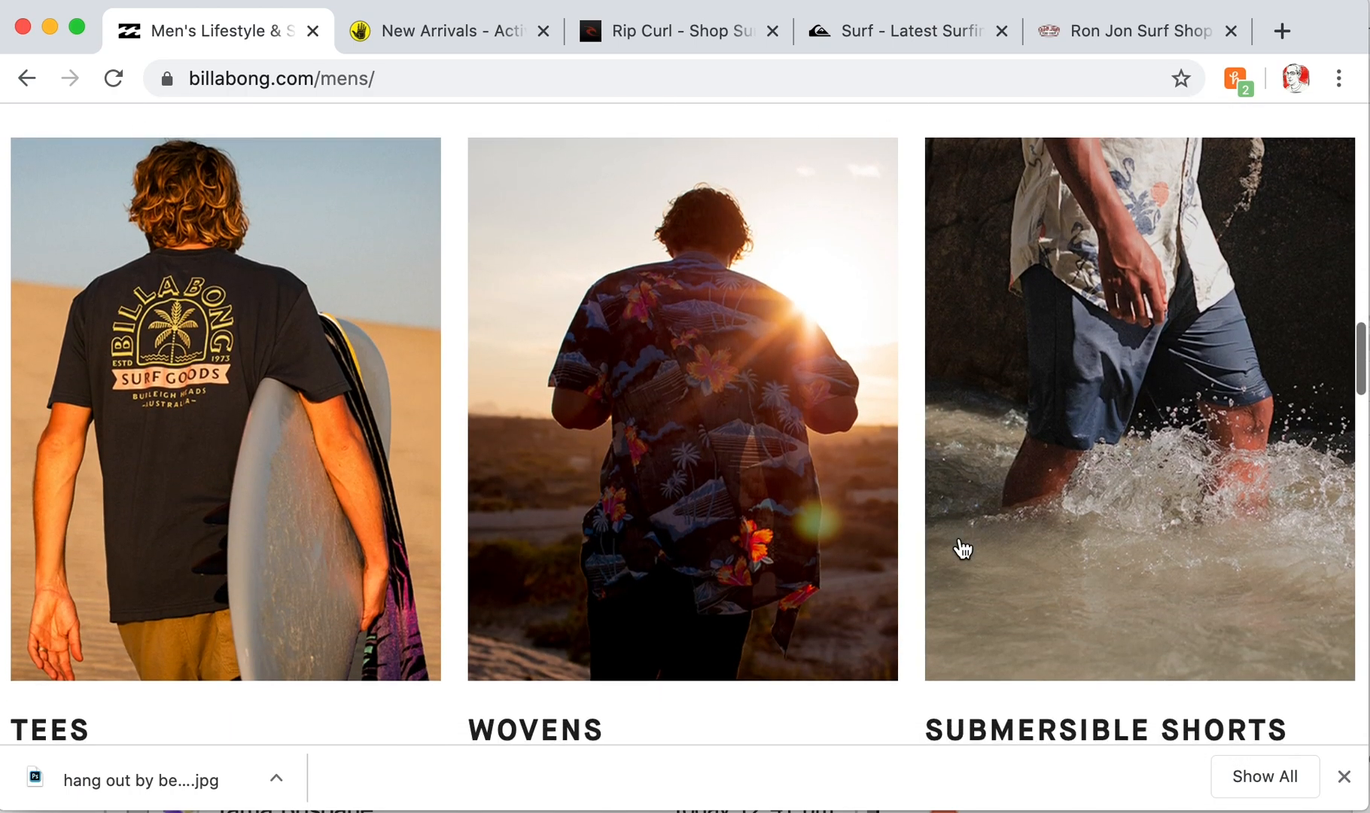
{"action": "scroll", "coordinate": [962, 541], "scroll_direction": "down", "scroll_amount": 2}
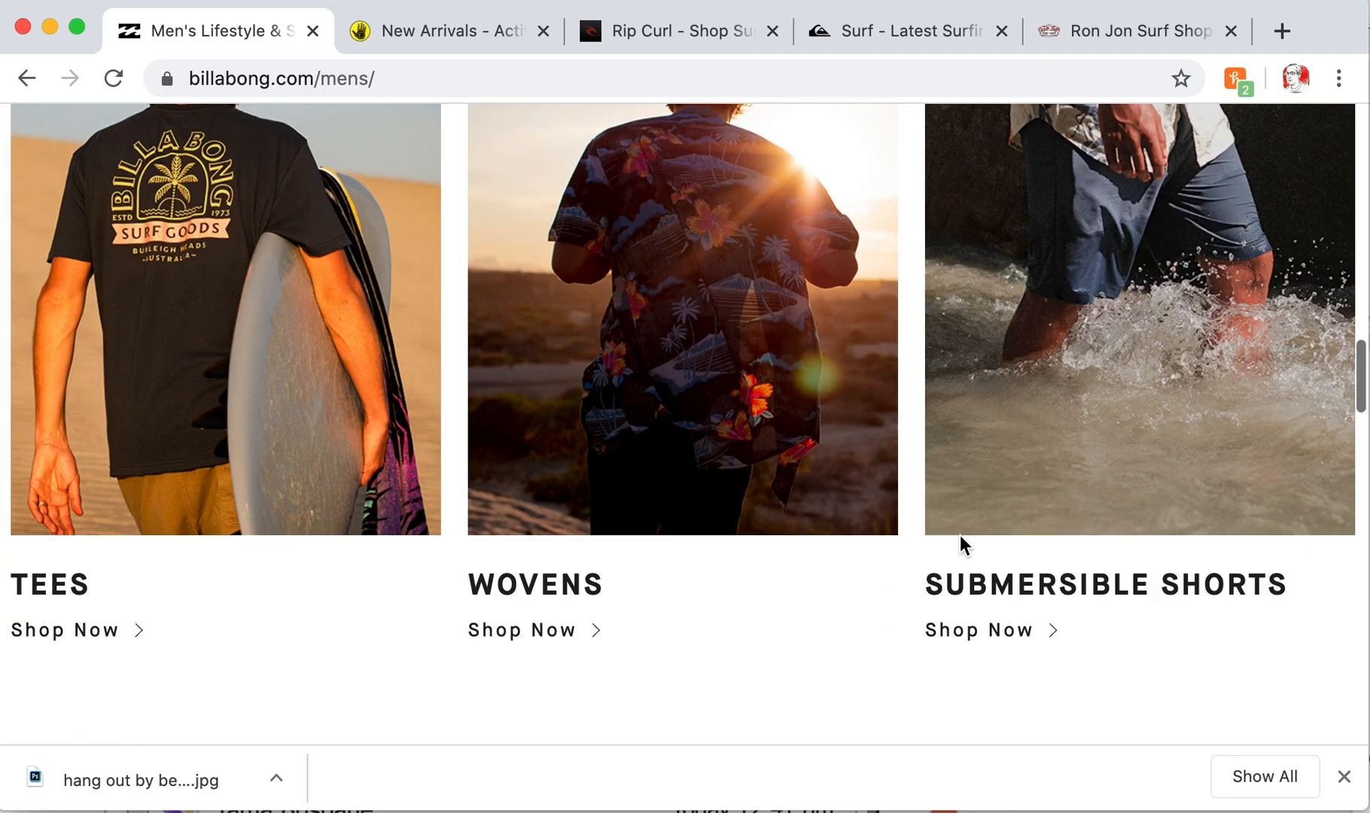
{"action": "scroll", "coordinate": [957, 543], "scroll_direction": "up", "scroll_amount": 20}
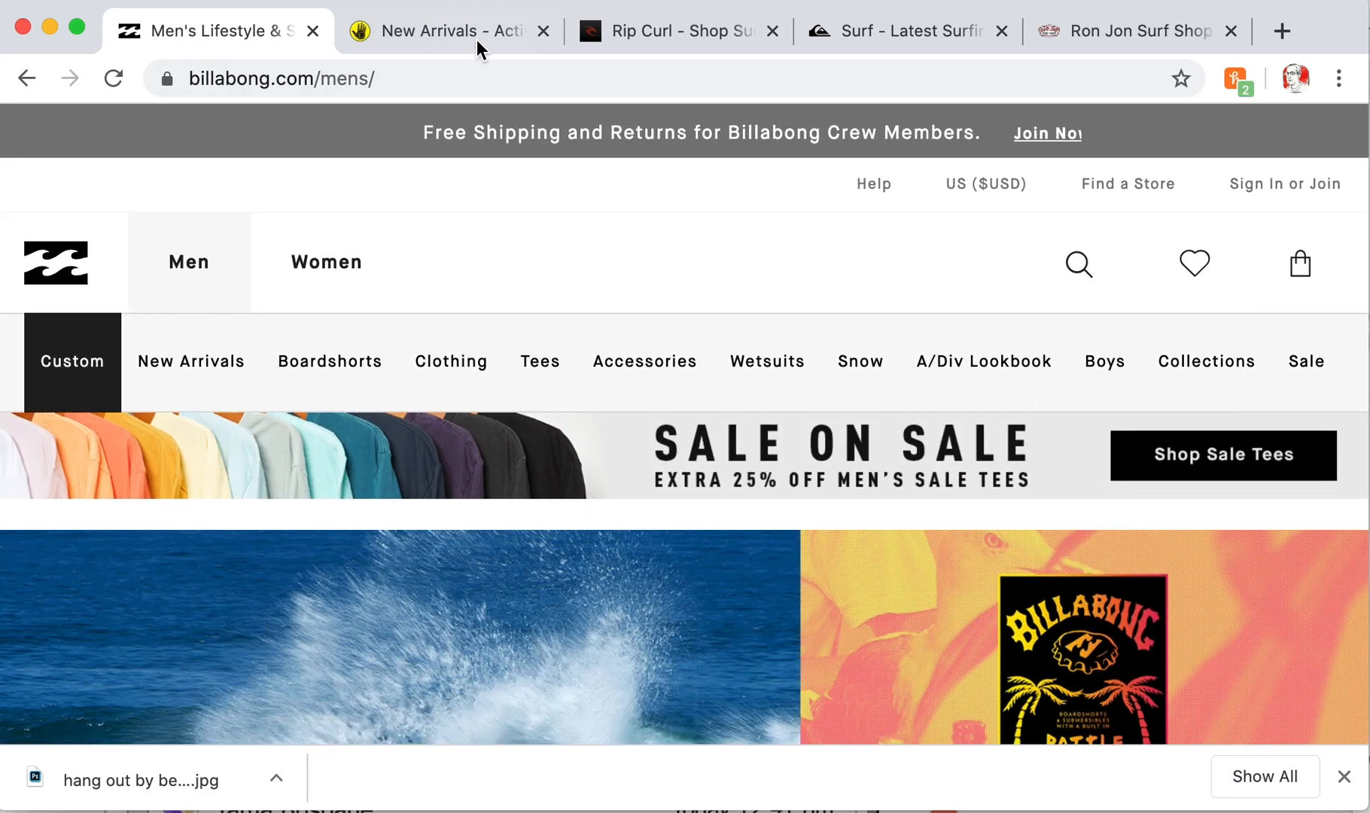
{"action": "left_click", "coordinate": [449, 30]}
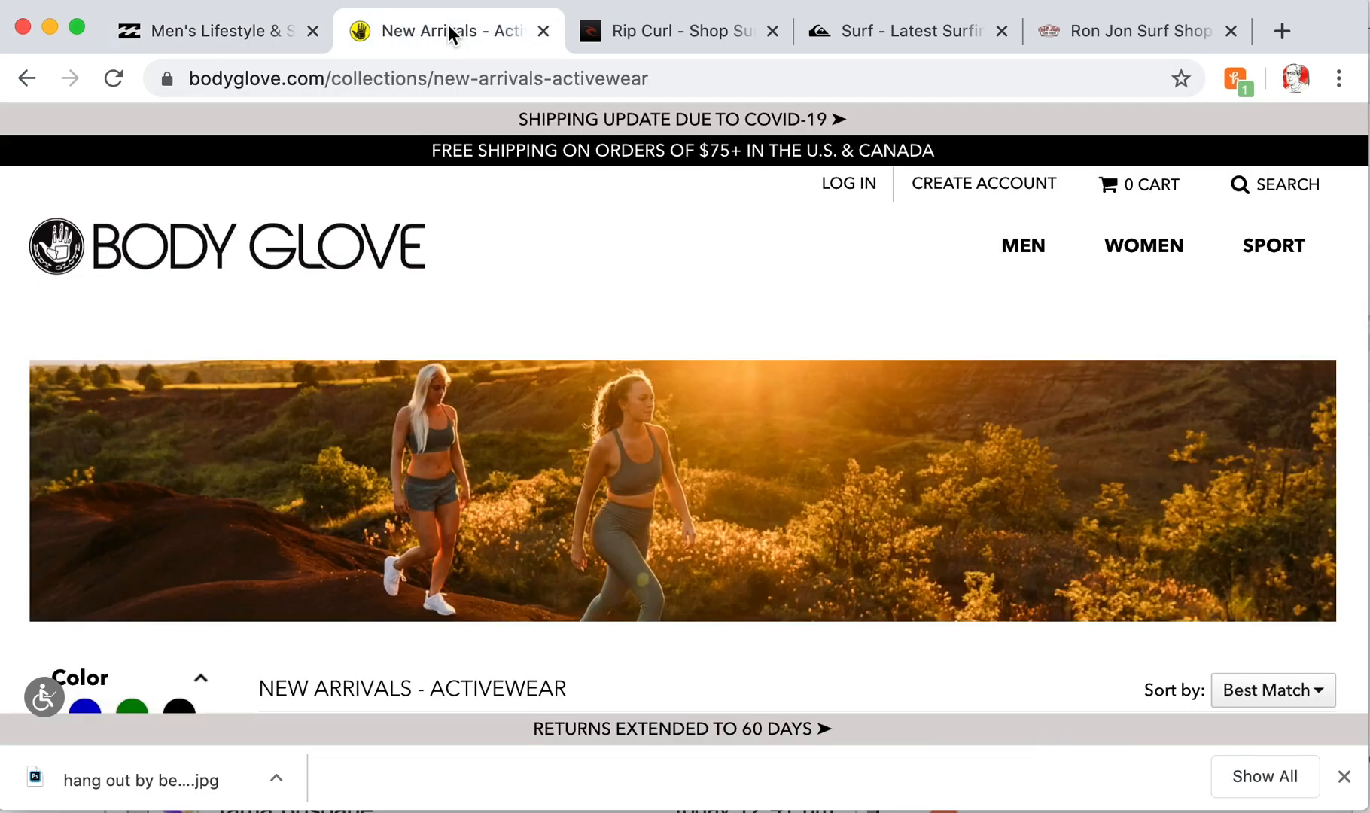
- Open Body Glove's MEN section, scroll to its footer, then view the Rip Curl site
{"action": "left_click", "coordinate": [1020, 248]}
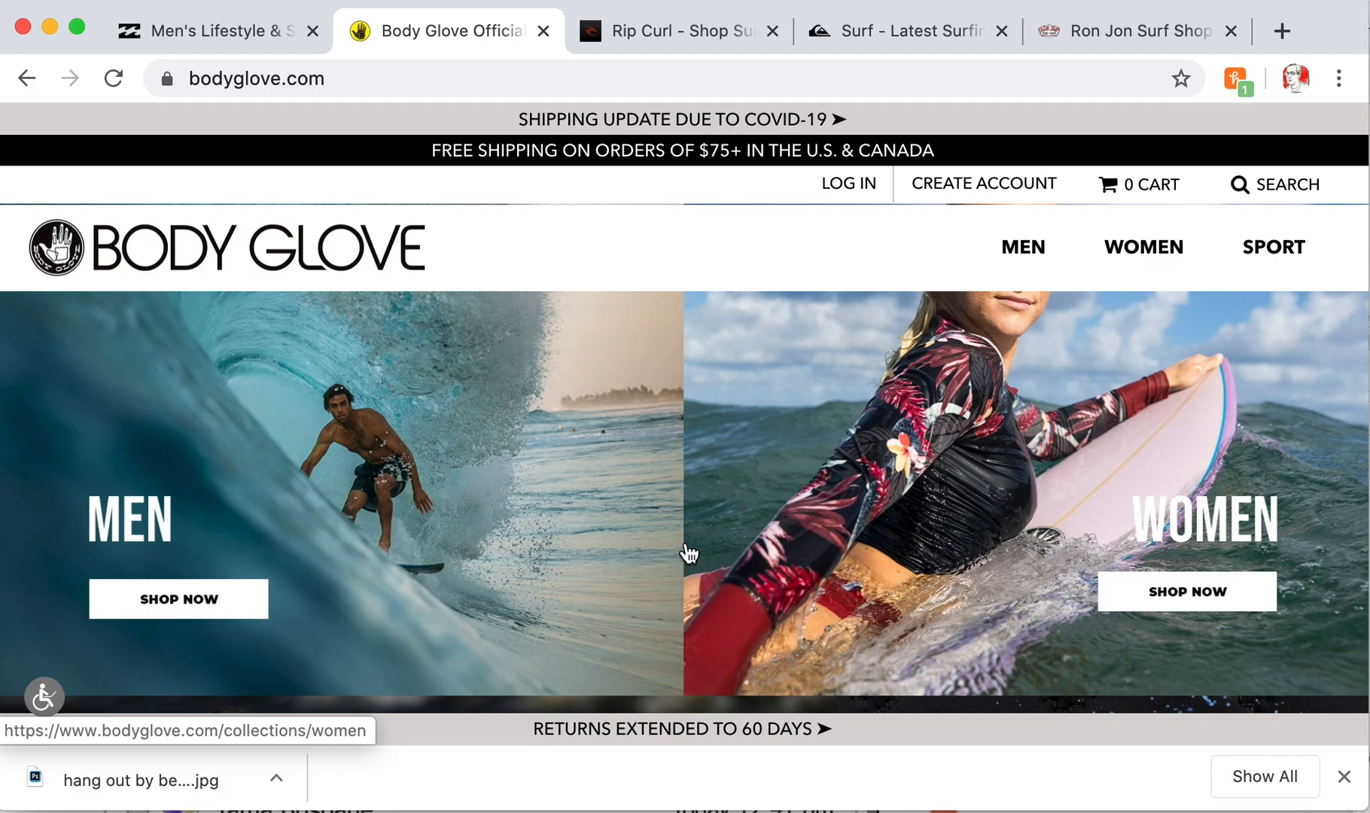
{"action": "scroll", "coordinate": [685, 553], "scroll_direction": "down", "scroll_amount": 10}
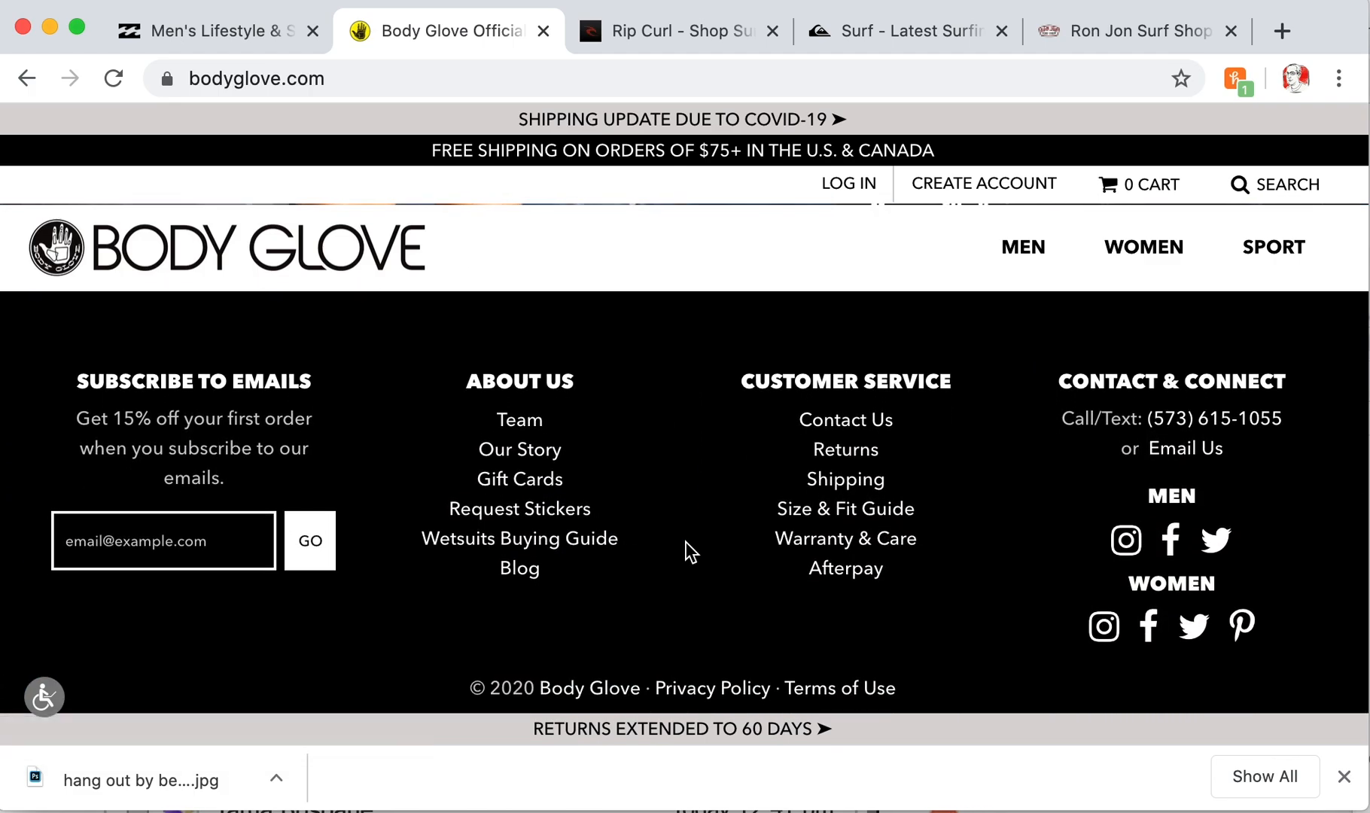
{"action": "left_click", "coordinate": [664, 45]}
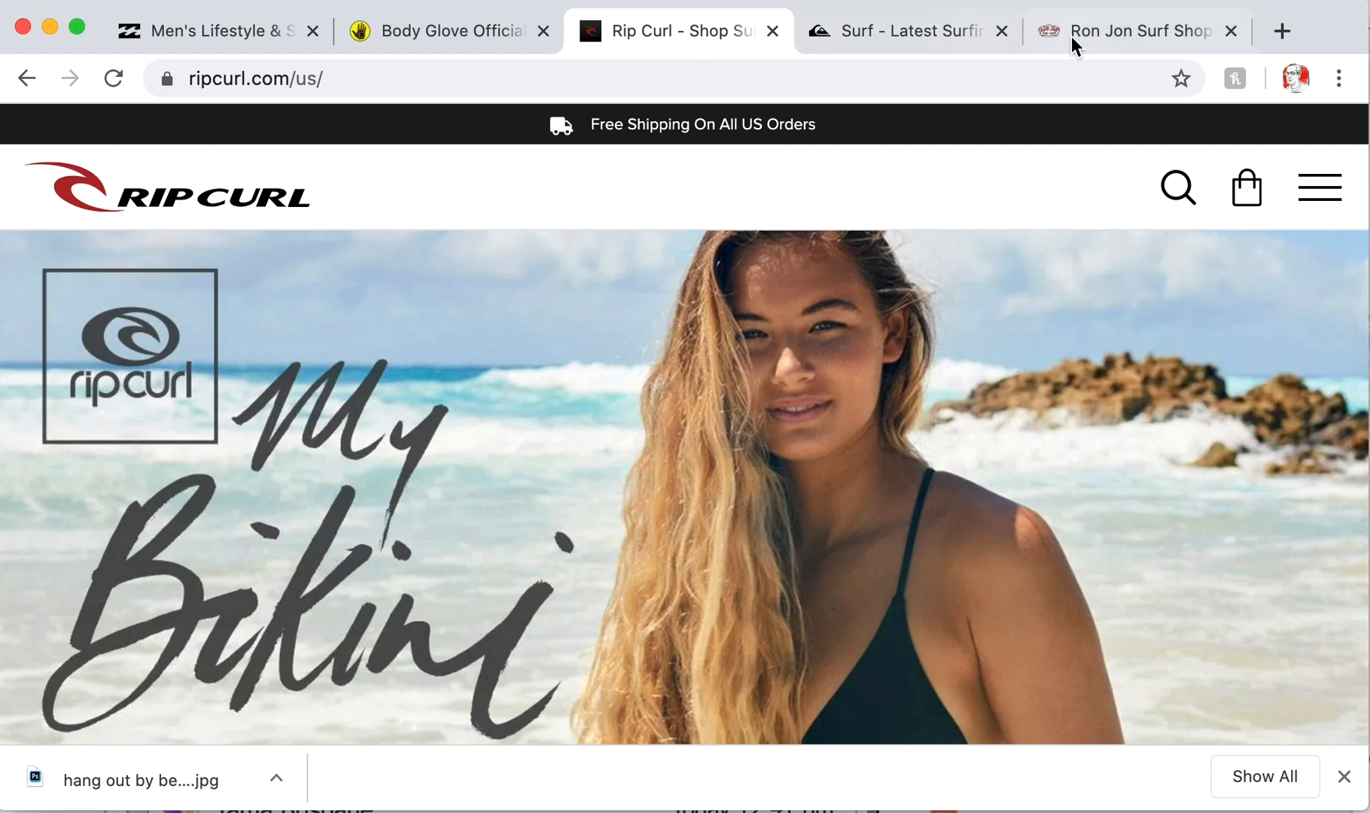
- Look over the Quiksilver surf page carousel, then switch back to Photoshop
{"action": "left_click", "coordinate": [934, 36]}
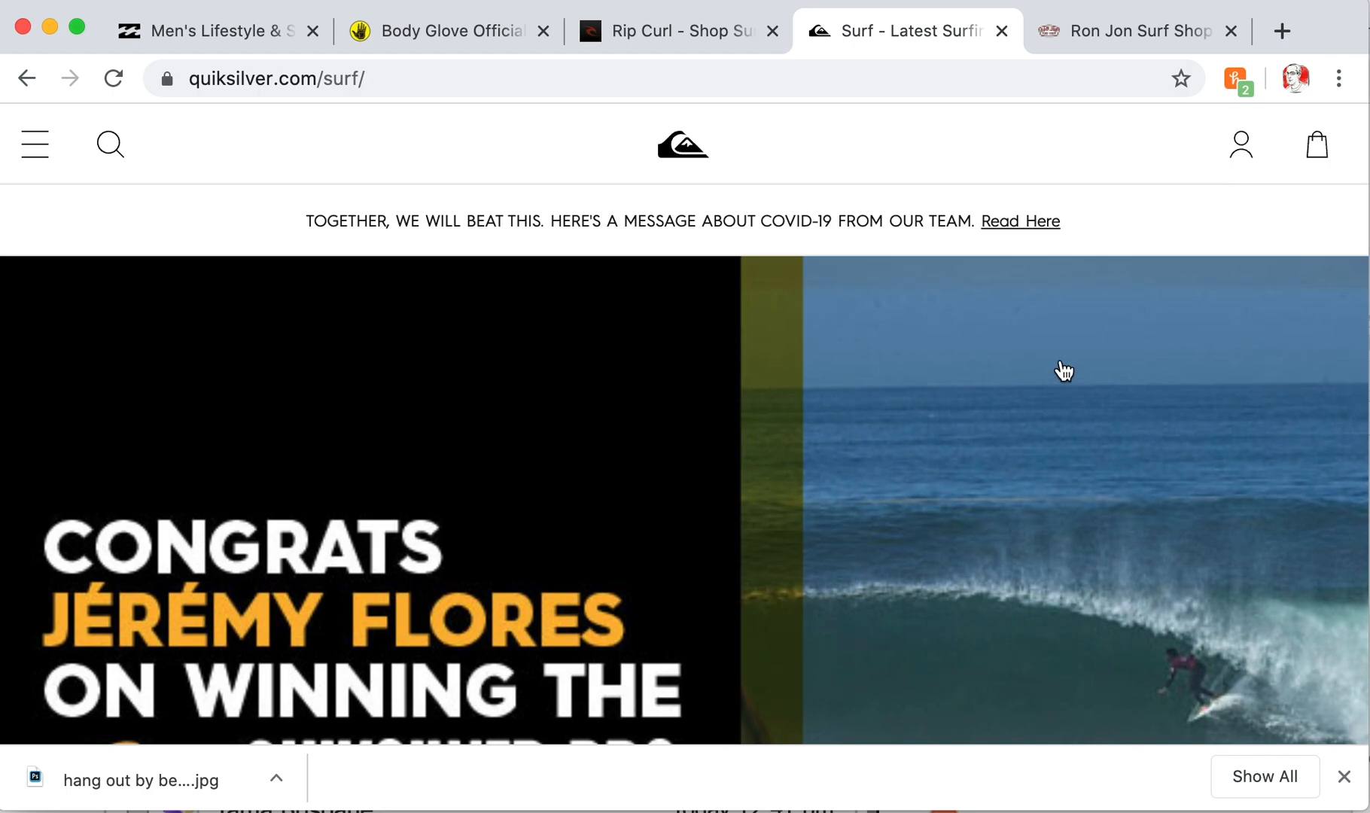
{"action": "scroll", "coordinate": [1055, 370], "scroll_direction": "down", "scroll_amount": 2}
{"action": "scroll", "coordinate": [975, 249], "scroll_direction": "up", "scroll_amount": 2}
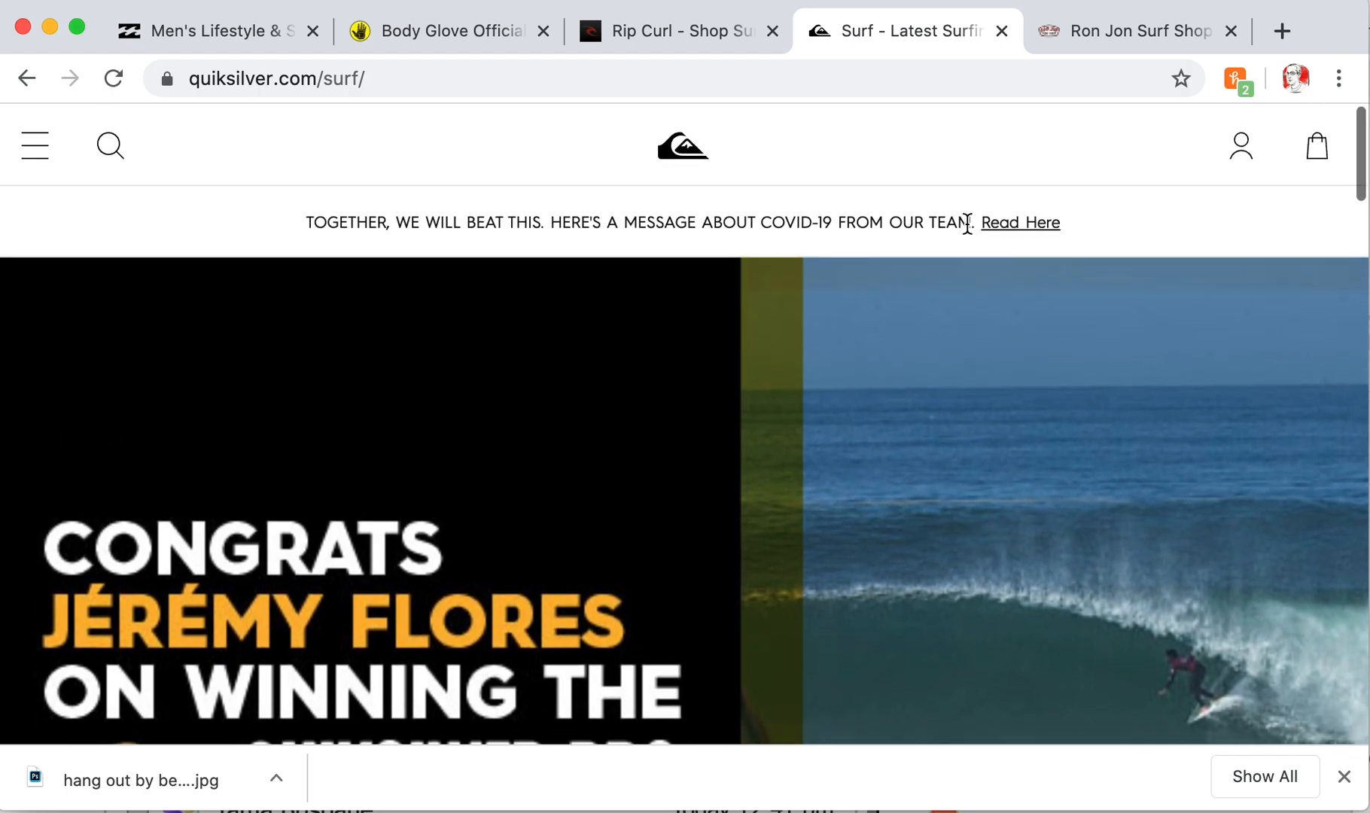
{"action": "scroll", "coordinate": [774, 201], "scroll_direction": "down", "scroll_amount": 1}
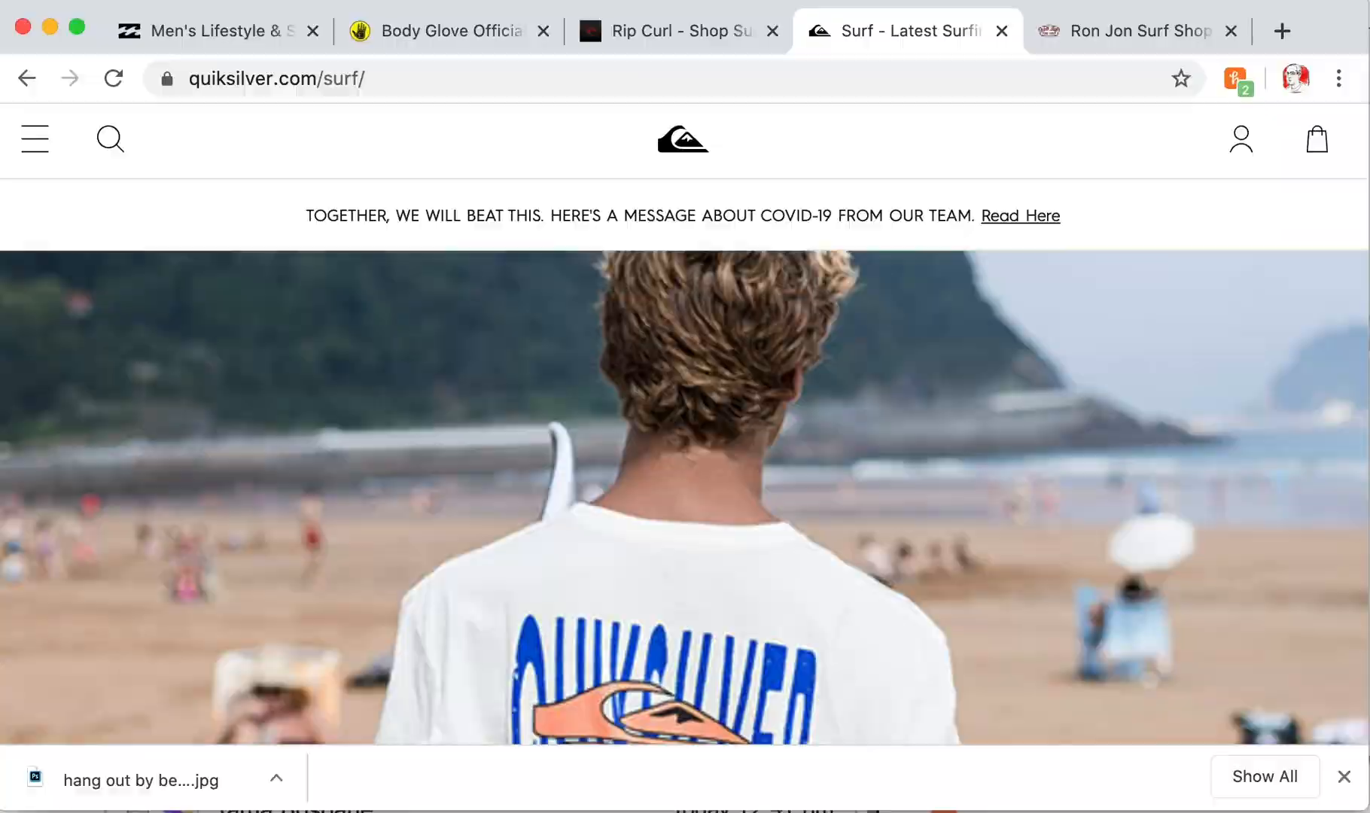
{"action": "key", "text": "super+Tab"}
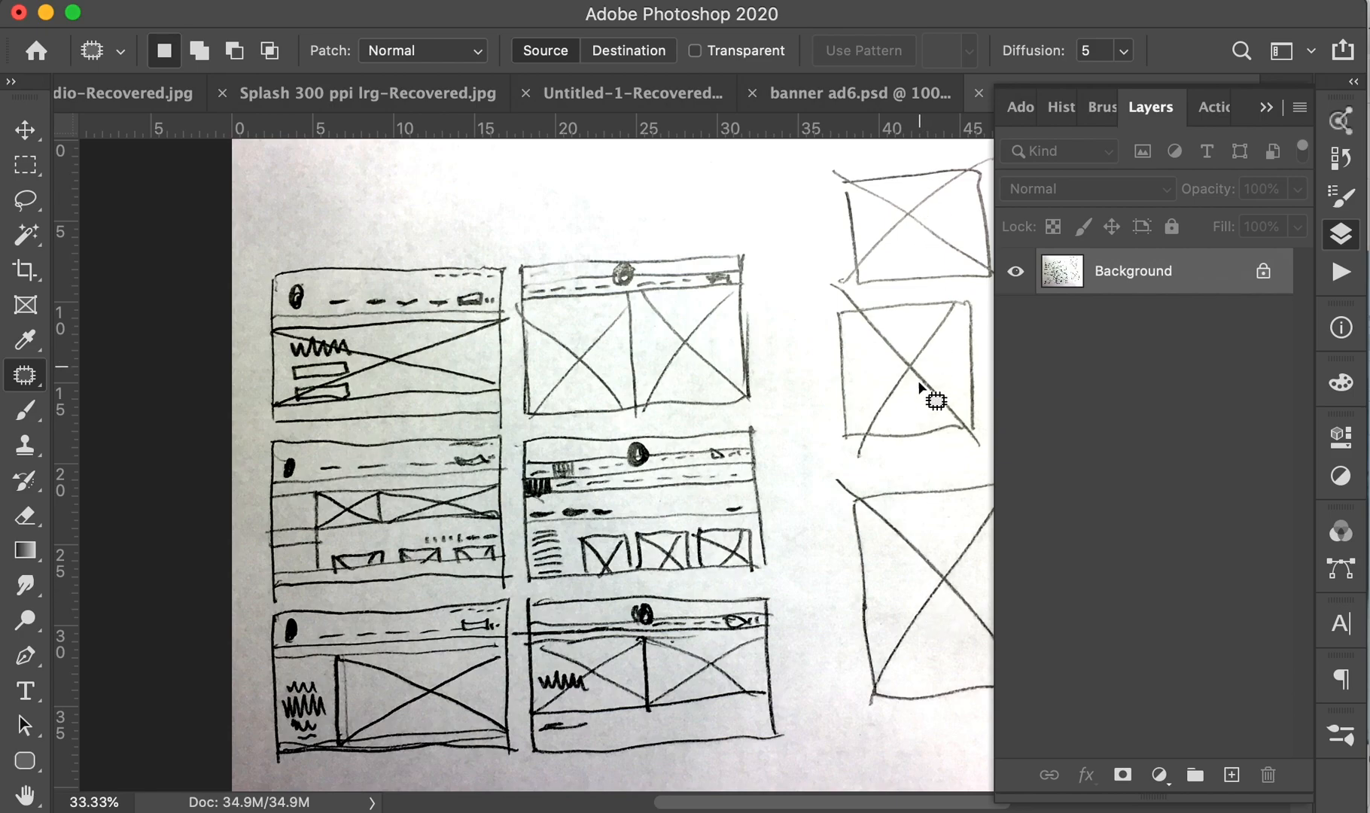
{"action": "scroll", "coordinate": [847, 407], "scroll_direction": "right", "scroll_amount": 6}
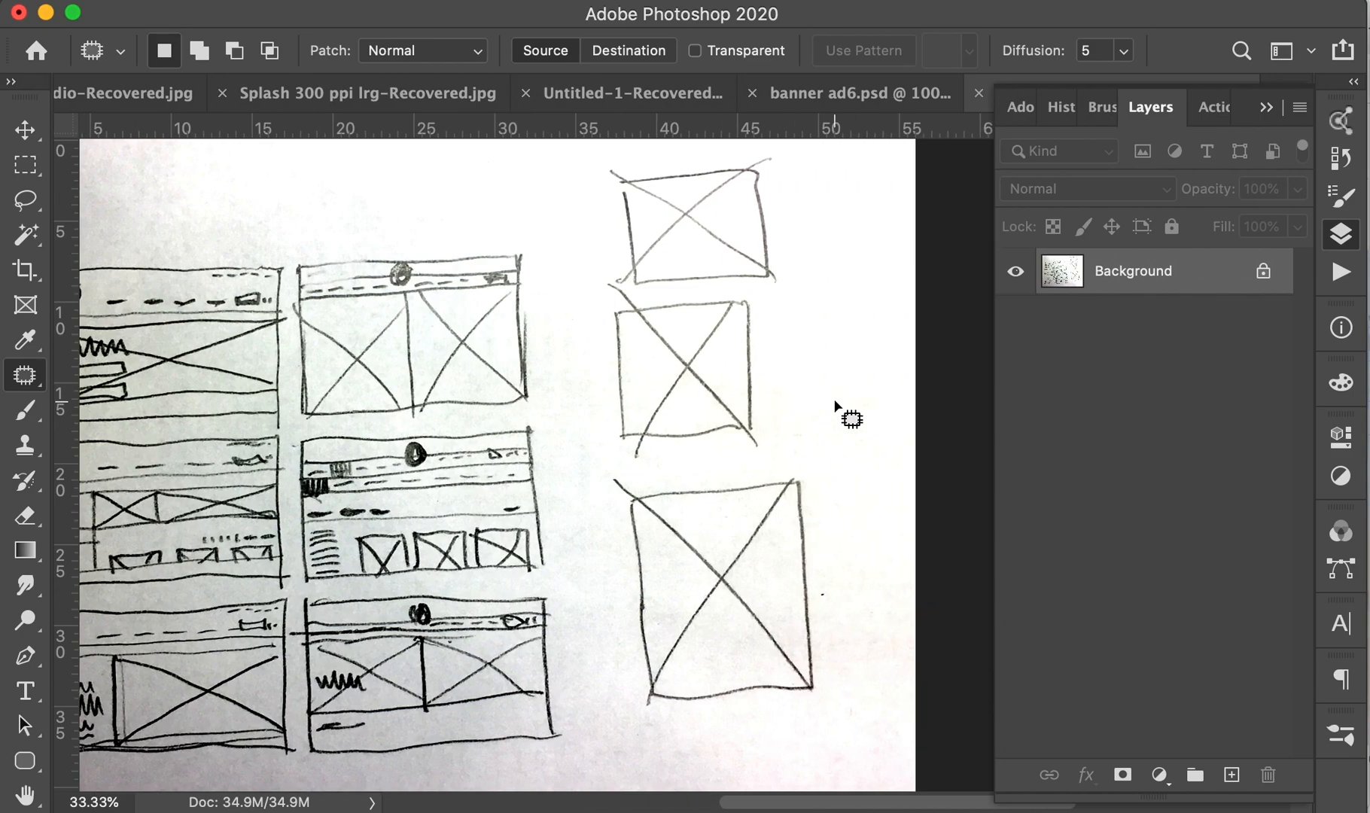
{"action": "scroll", "coordinate": [843, 410], "scroll_direction": "left", "scroll_amount": 4}
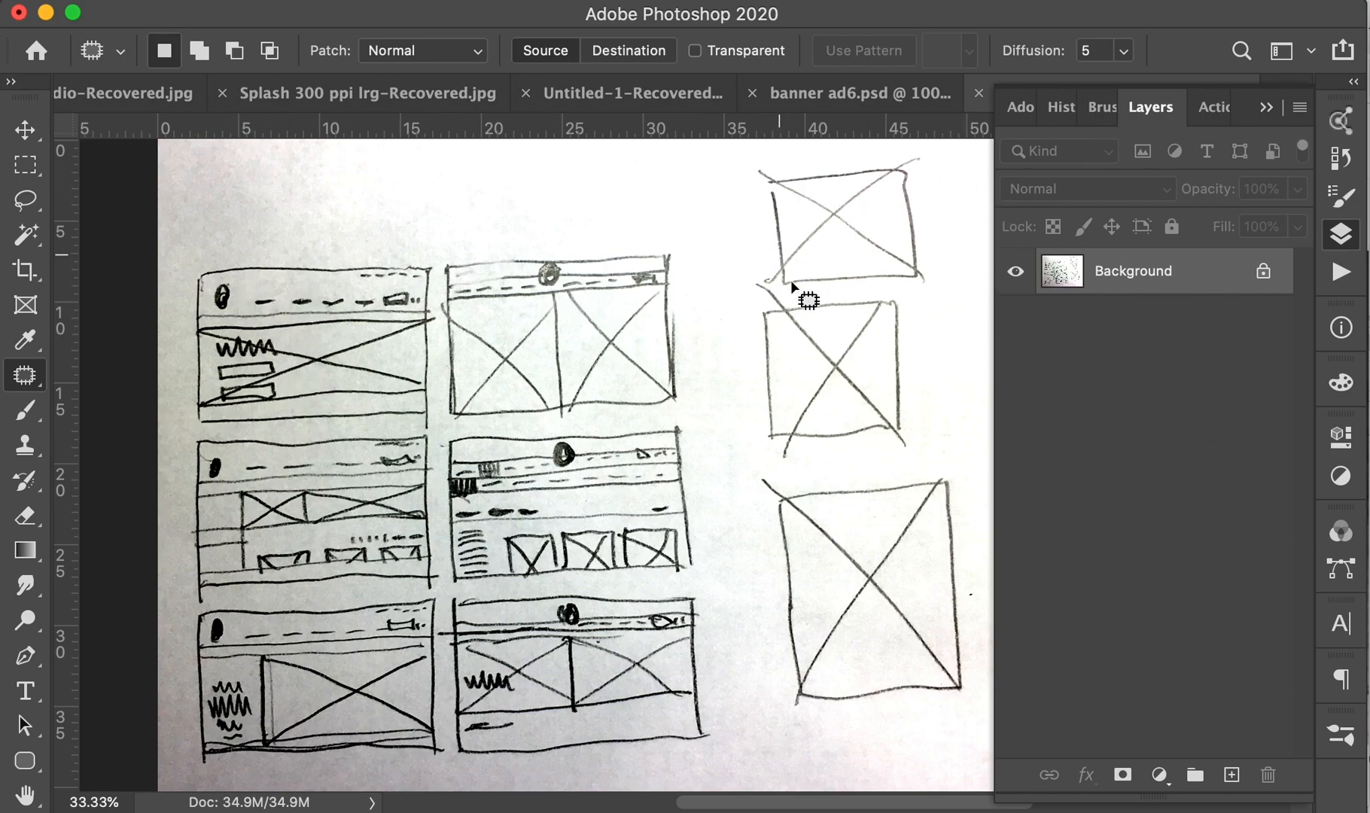
{"action": "scroll", "coordinate": [696, 346], "scroll_direction": "left", "scroll_amount": 5}
{"action": "scroll", "coordinate": [705, 355], "scroll_direction": "right", "scroll_amount": 3}
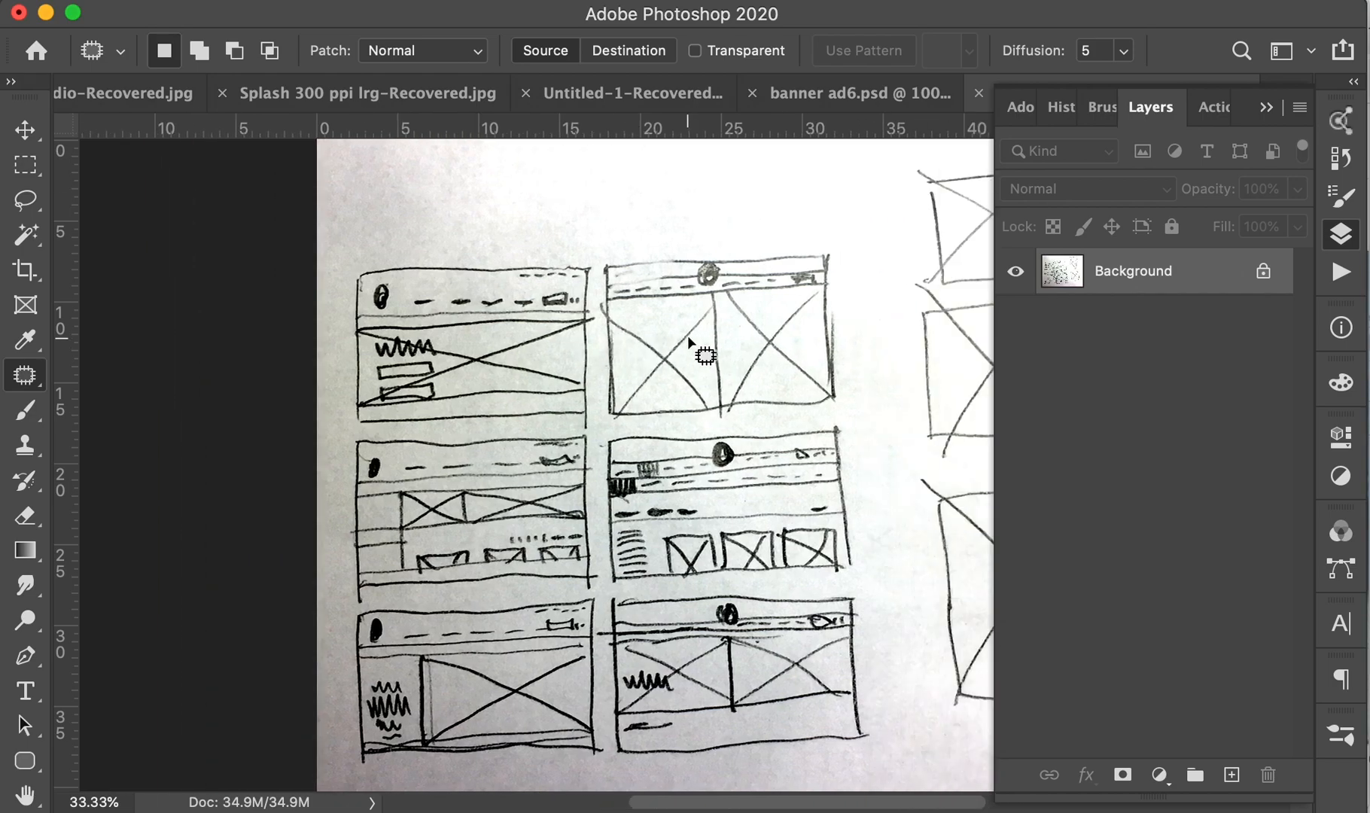
{"action": "scroll", "coordinate": [705, 355], "scroll_direction": "down", "scroll_amount": 2}
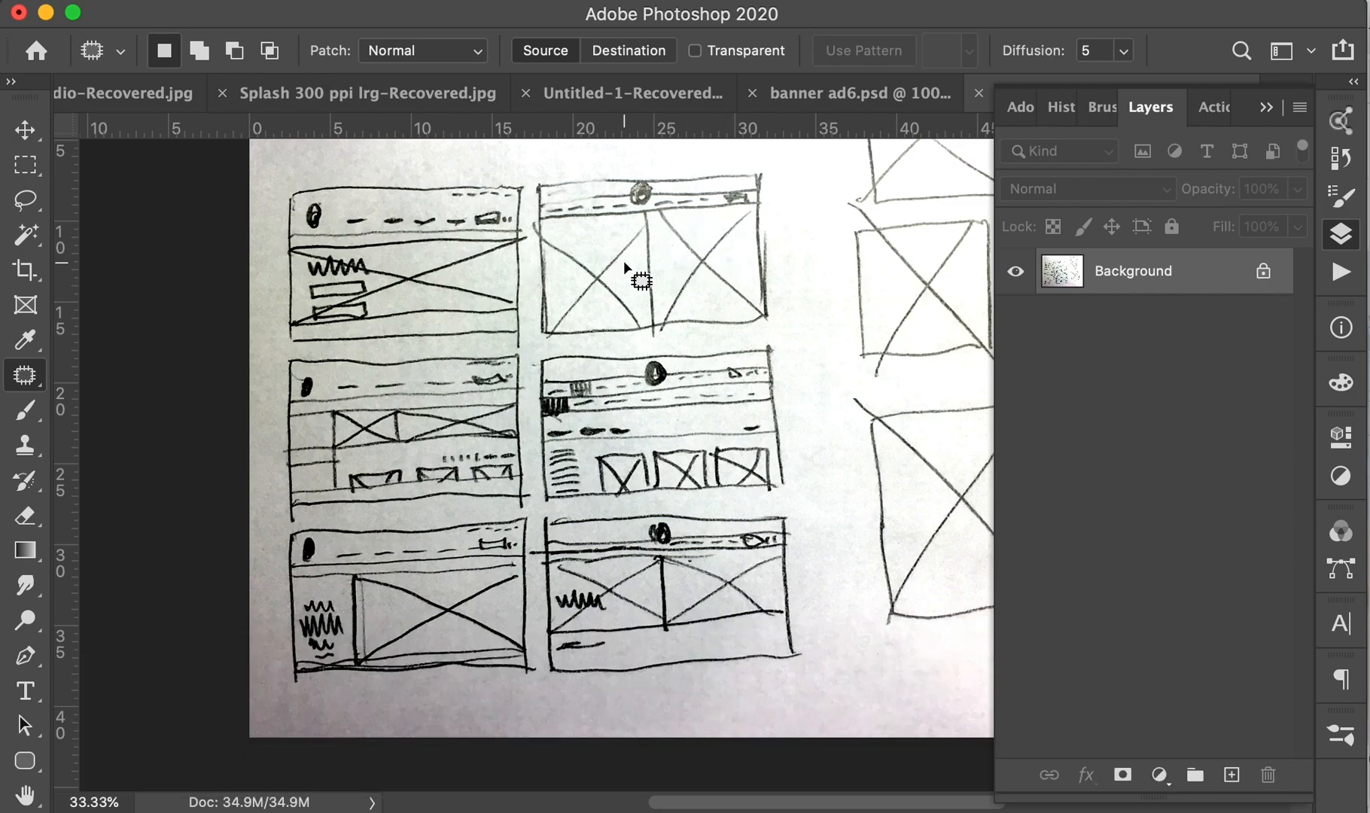
{"action": "scroll", "coordinate": [628, 264], "scroll_direction": "right", "scroll_amount": 6}
{"action": "scroll", "coordinate": [627, 264], "scroll_direction": "down", "scroll_amount": 2}
{"action": "scroll", "coordinate": [628, 264], "scroll_direction": "left", "scroll_amount": 5}
{"action": "scroll", "coordinate": [628, 263], "scroll_direction": "up", "scroll_amount": 6}
{"action": "scroll", "coordinate": [630, 263], "scroll_direction": "down", "scroll_amount": 3}
{"action": "scroll", "coordinate": [630, 264], "scroll_direction": "right", "scroll_amount": 1}
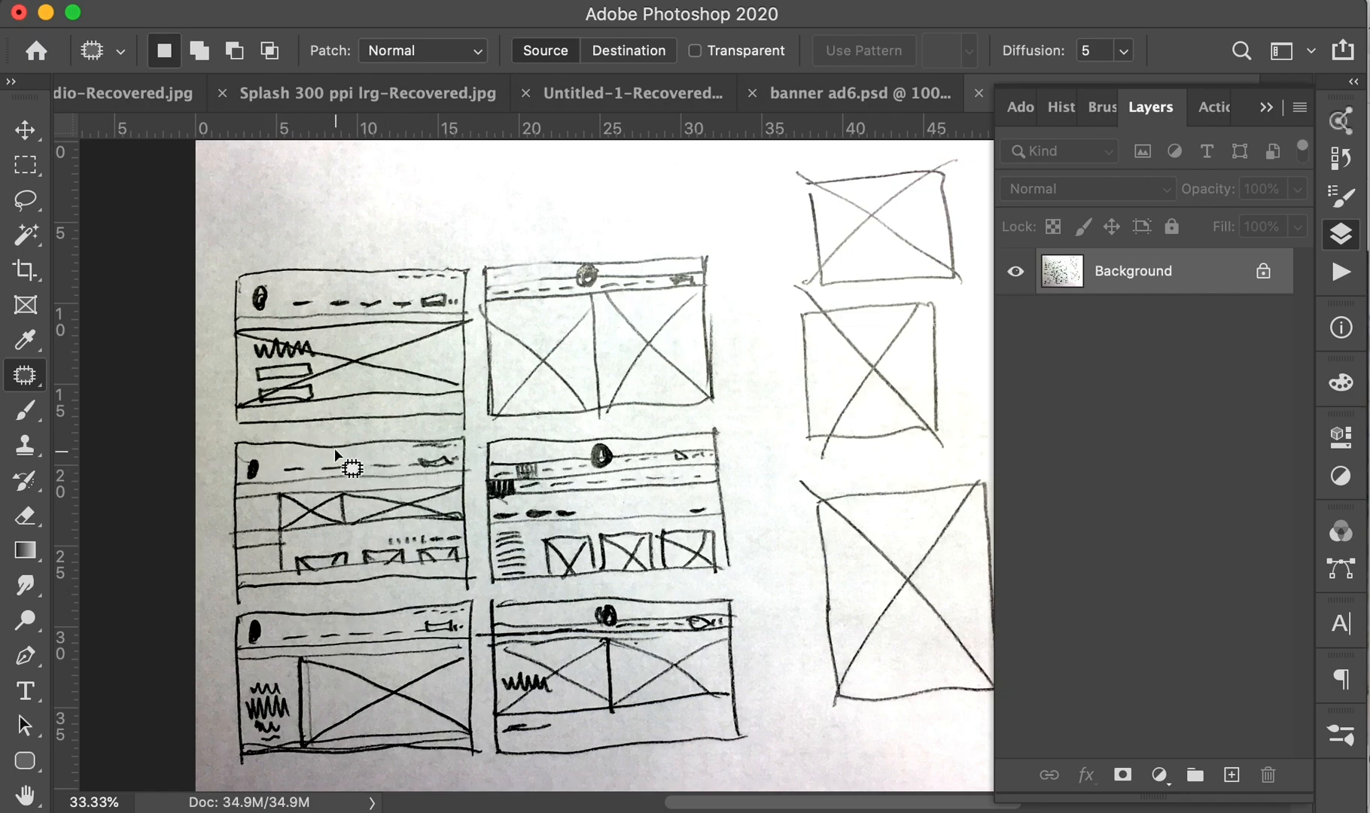
{"action": "left_click", "coordinate": [25, 164]}
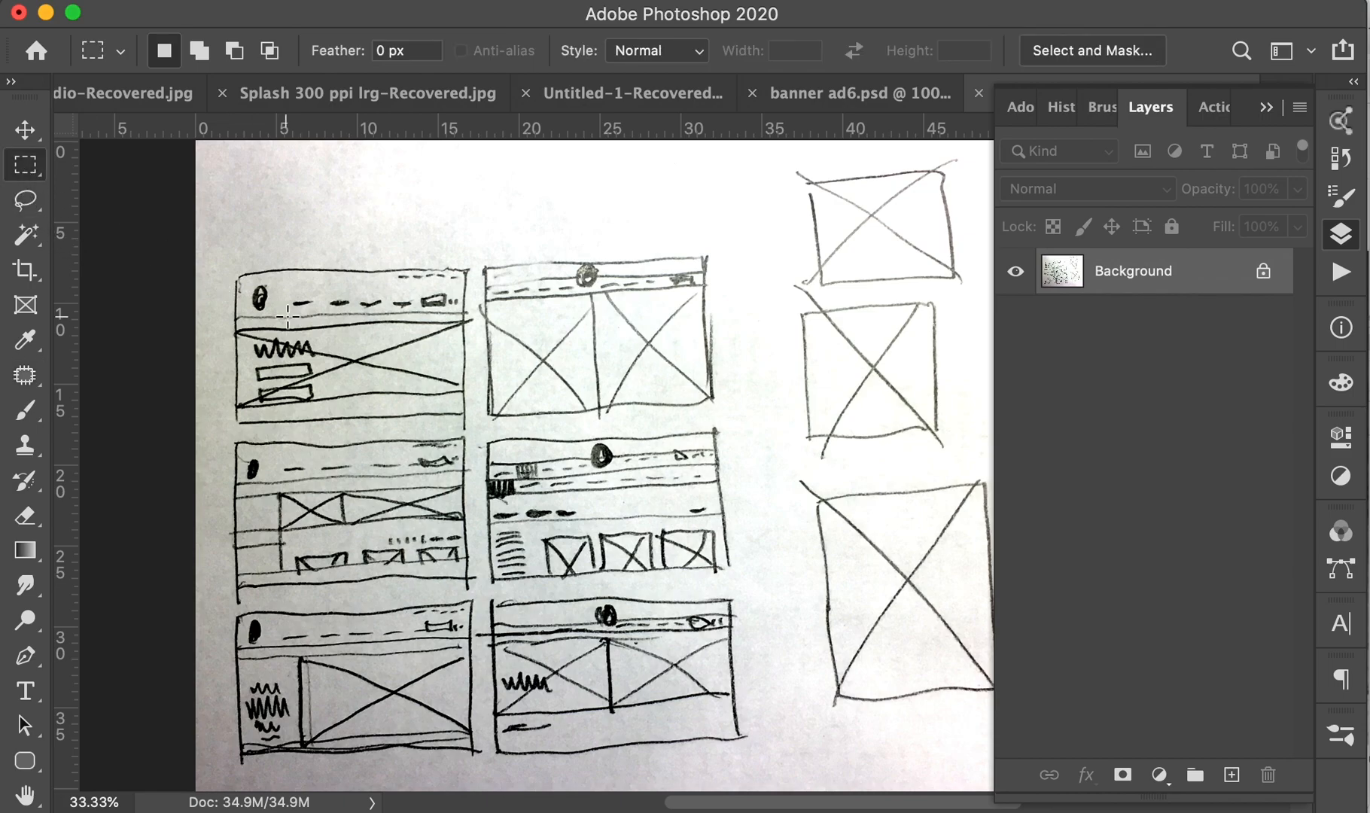
{"action": "mouse_move", "coordinate": [237, 271]}
{"action": "left_mouse_down"}
{"action": "mouse_move", "coordinate": [456, 294]}
{"action": "mouse_move", "coordinate": [461, 327]}
{"action": "mouse_move", "coordinate": [465, 315]}
{"action": "left_mouse_up"}
{"action": "left_click_drag", "start_coordinate": [236, 410], "coordinate": [461, 418]}
{"action": "mouse_move", "coordinate": [236, 324]}
{"action": "left_mouse_down"}
{"action": "mouse_move", "coordinate": [424, 368]}
{"action": "mouse_move", "coordinate": [464, 398]}
{"action": "left_mouse_up"}
{"action": "mouse_move", "coordinate": [484, 496]}
{"action": "left_mouse_down"}
{"action": "mouse_move", "coordinate": [673, 568]}
{"action": "mouse_move", "coordinate": [724, 566]}
{"action": "mouse_move", "coordinate": [730, 581]}
{"action": "left_mouse_up"}
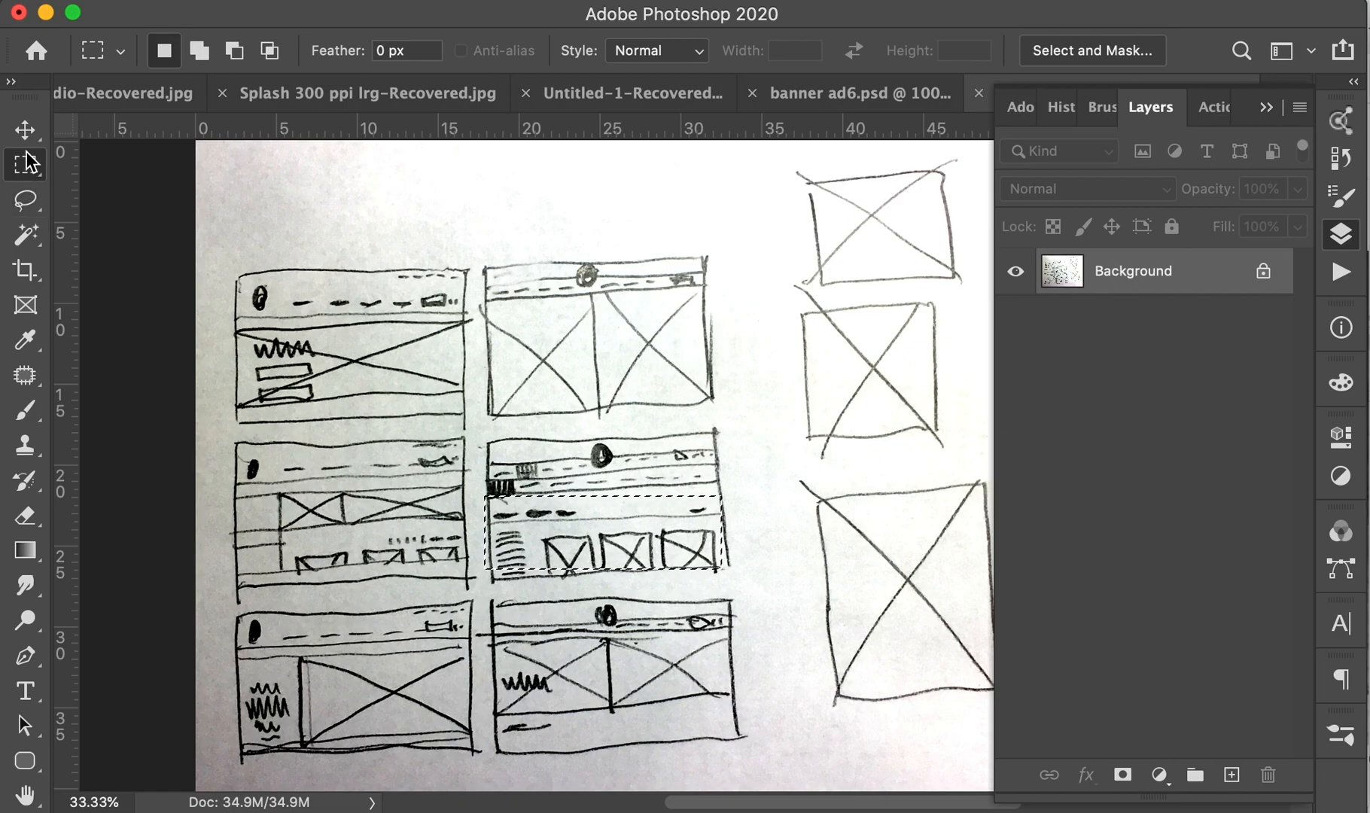
{"action": "left_click", "coordinate": [188, 229]}
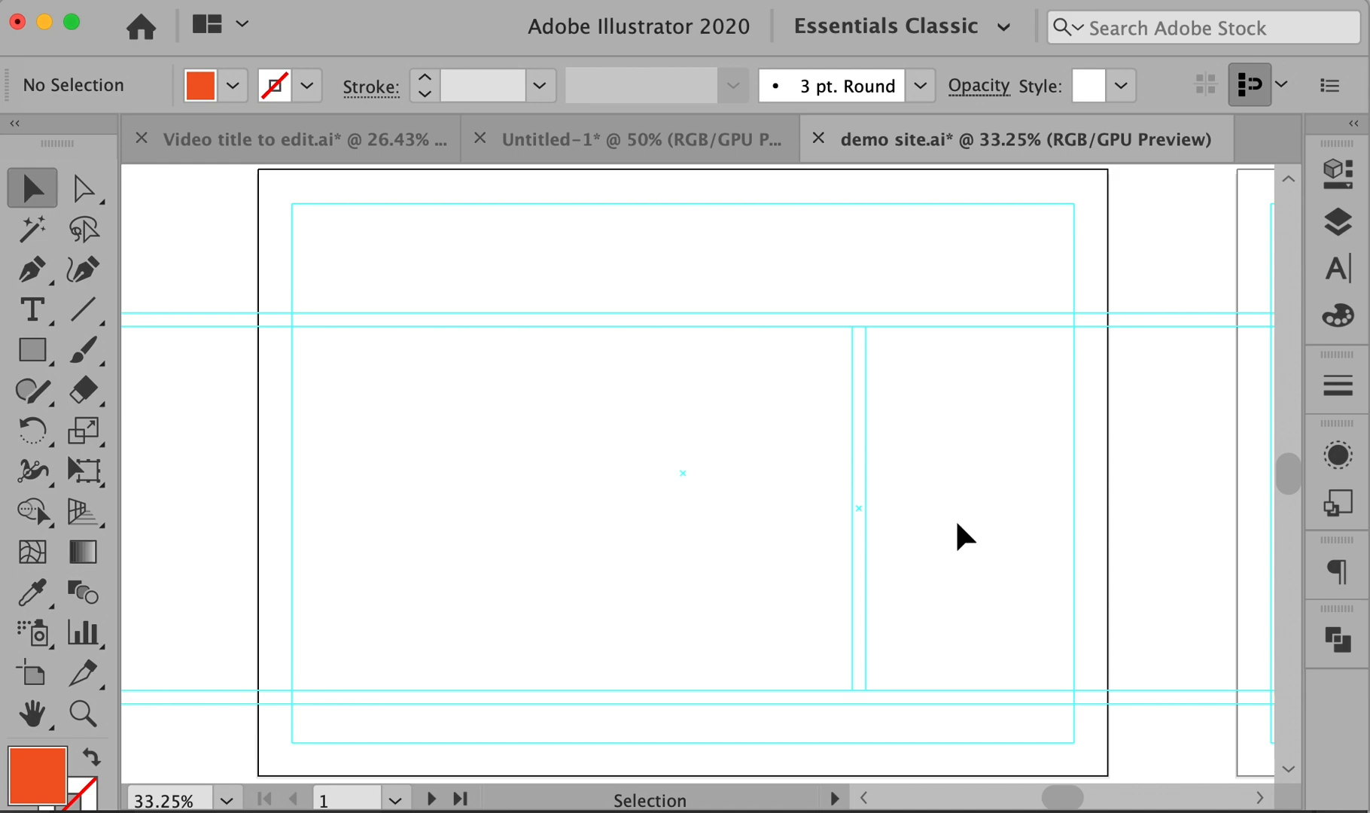
- Pan and scroll the demo site.ai layout to bring its guides into view
{"action": "key", "text": "space"}
{"action": "mouse_move", "coordinate": [957, 481]}
{"action": "left_mouse_down"}
{"action": "mouse_move", "coordinate": [970, 495]}
{"action": "mouse_move", "coordinate": [970, 481]}
{"action": "left_mouse_up"}
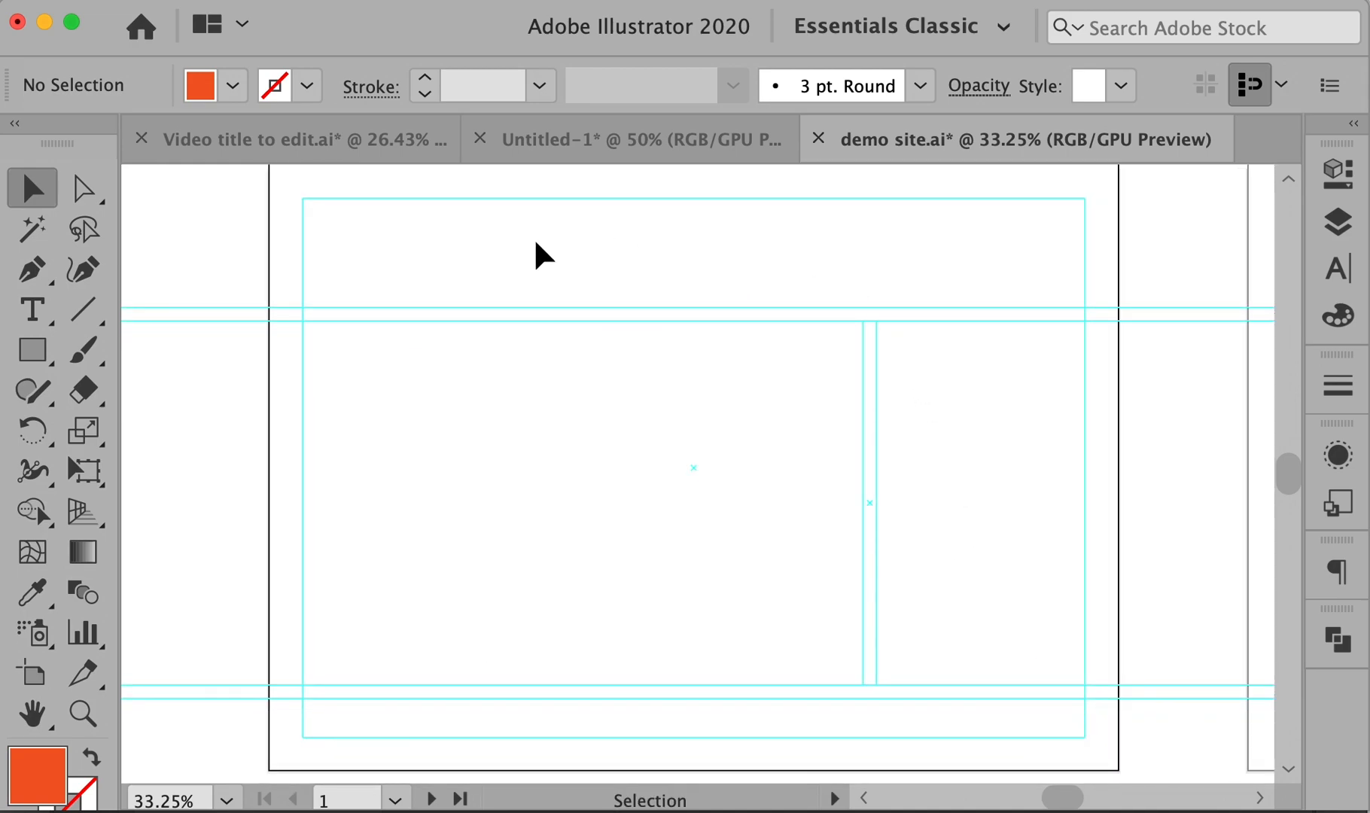
{"action": "key", "text": "space"}
{"action": "left_click_drag", "start_coordinate": [535, 266], "coordinate": [526, 278]}
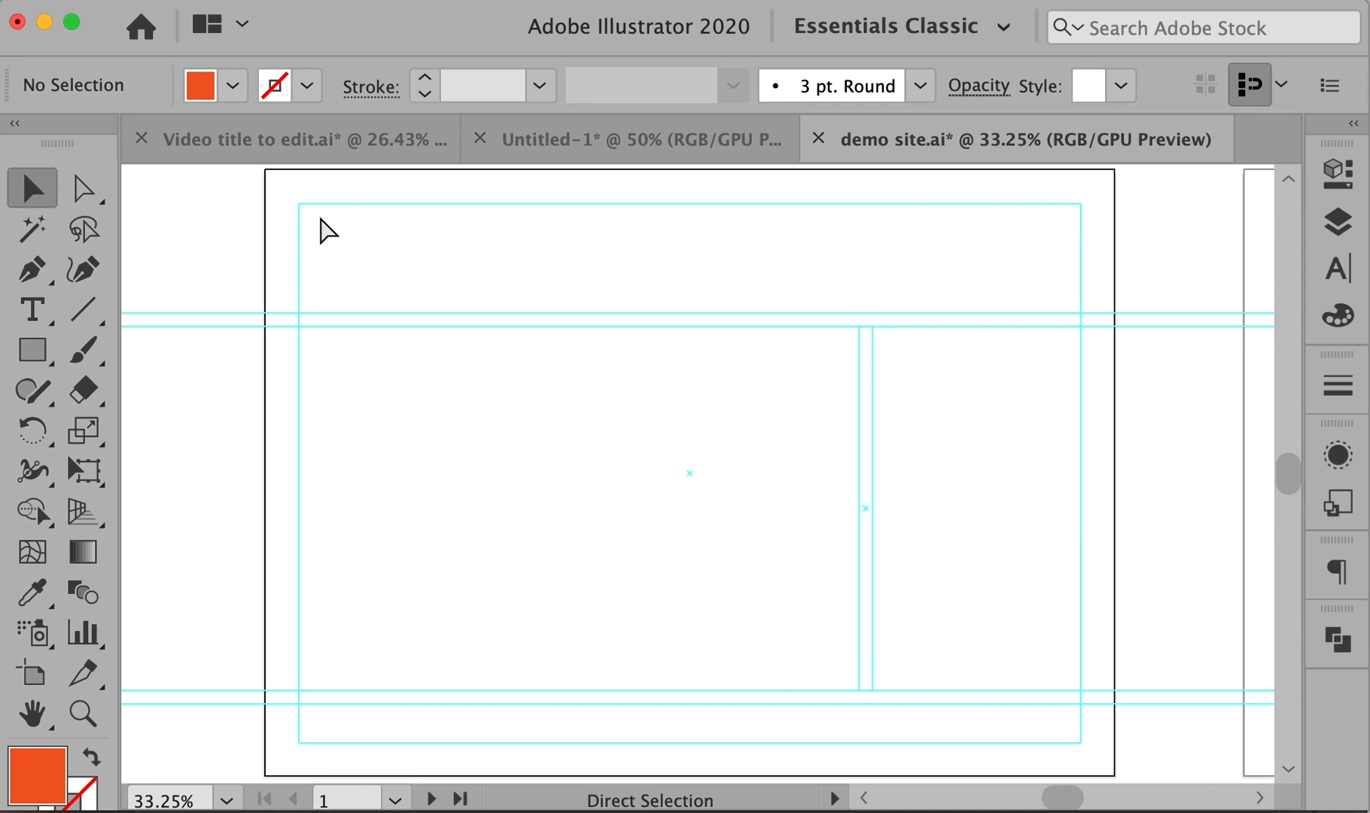
{"action": "scroll", "coordinate": [480, 494], "scroll_direction": "down", "scroll_amount": 10}
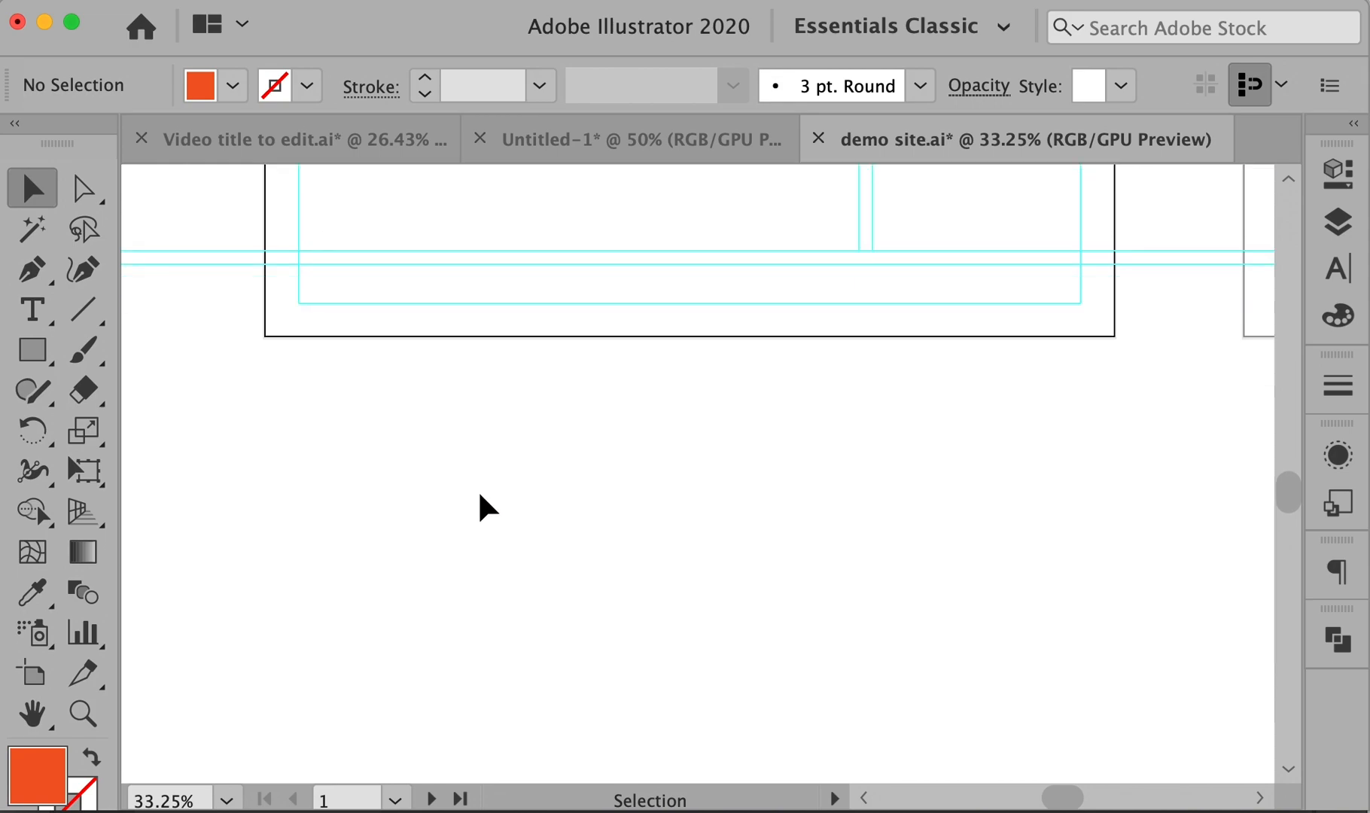
- Draw Artboard 5 and size it to 1200 × 600 px, then leave artboard editing
{"action": "key", "text": "shift+o"}
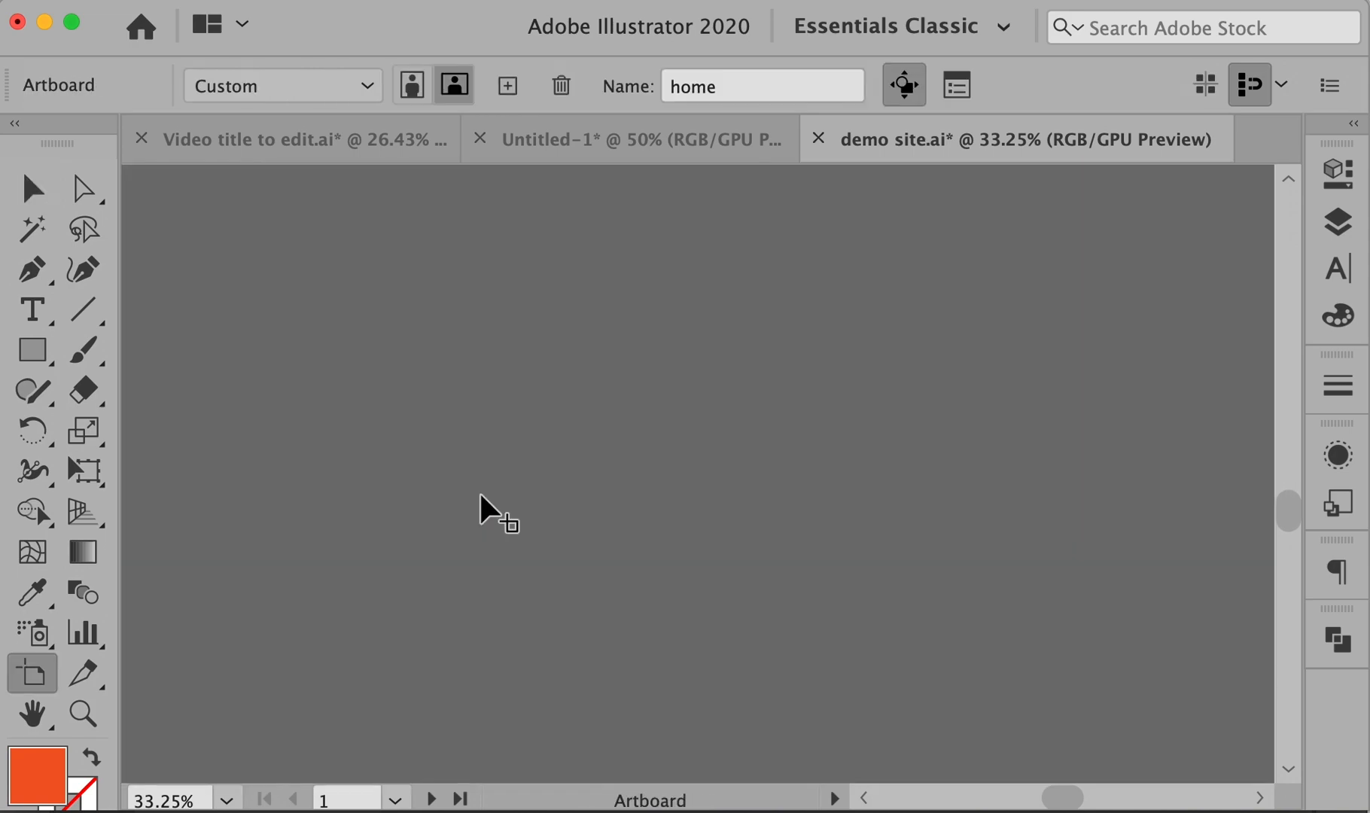
{"action": "left_click_drag", "start_coordinate": [275, 277], "coordinate": [1128, 761]}
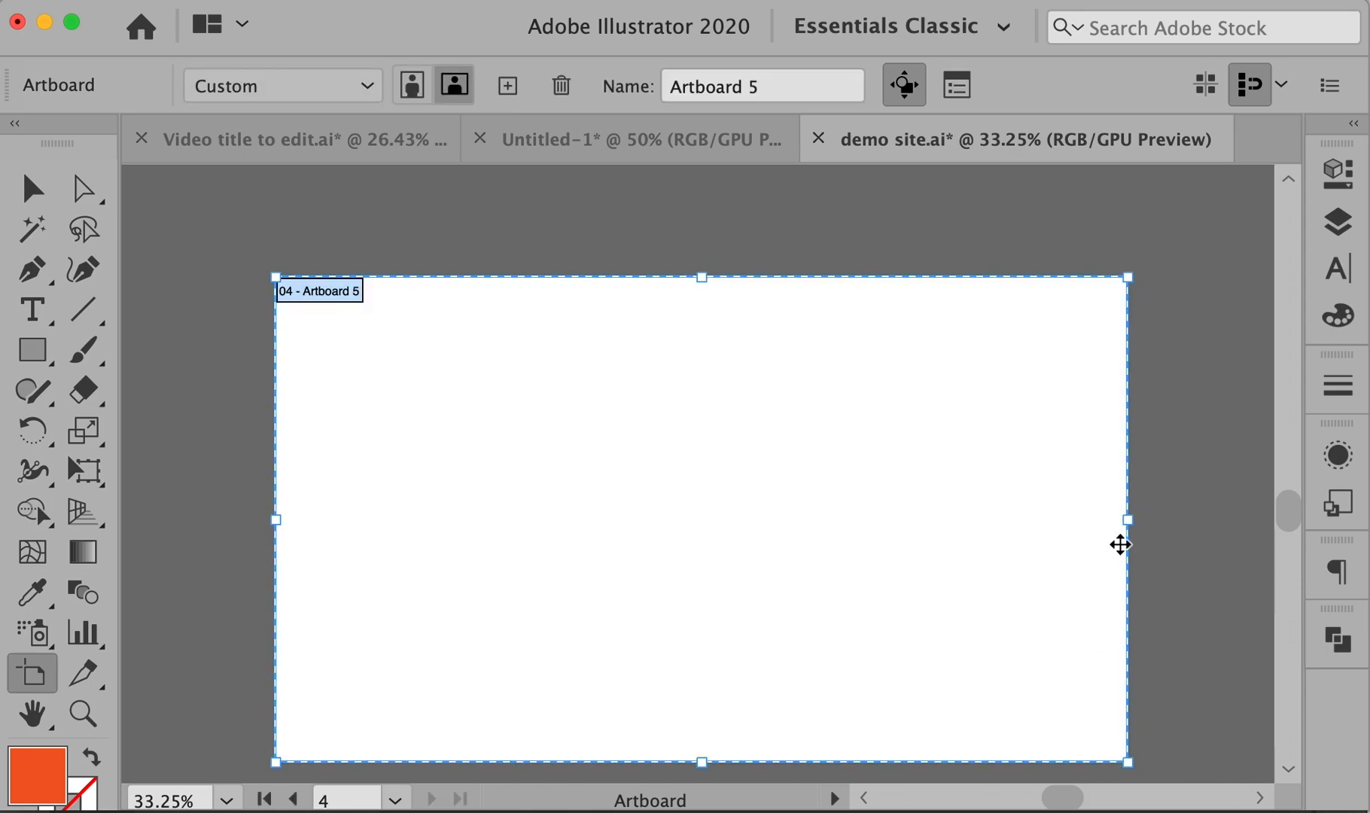
{"action": "left_click", "coordinate": [1341, 179]}
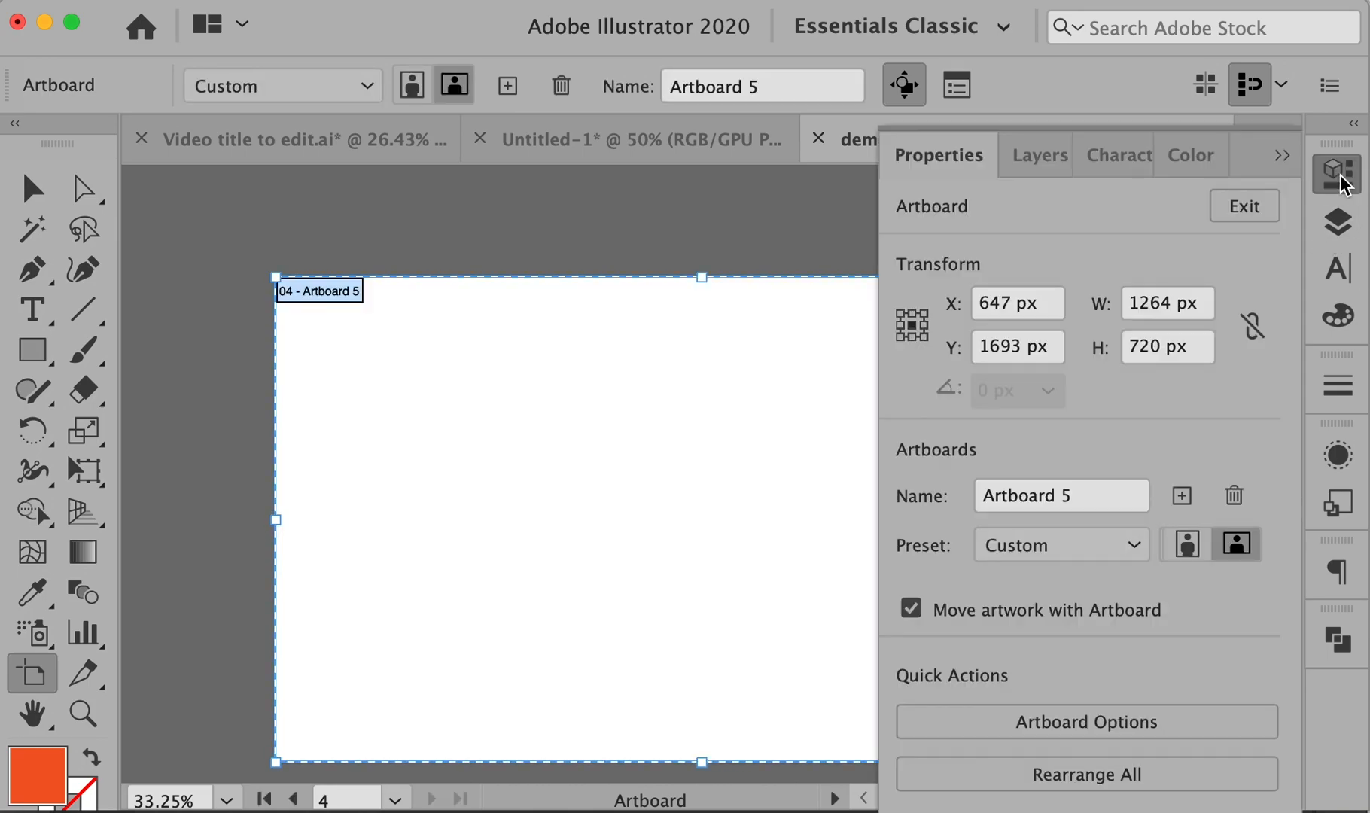
{"action": "left_click", "coordinate": [1173, 303]}
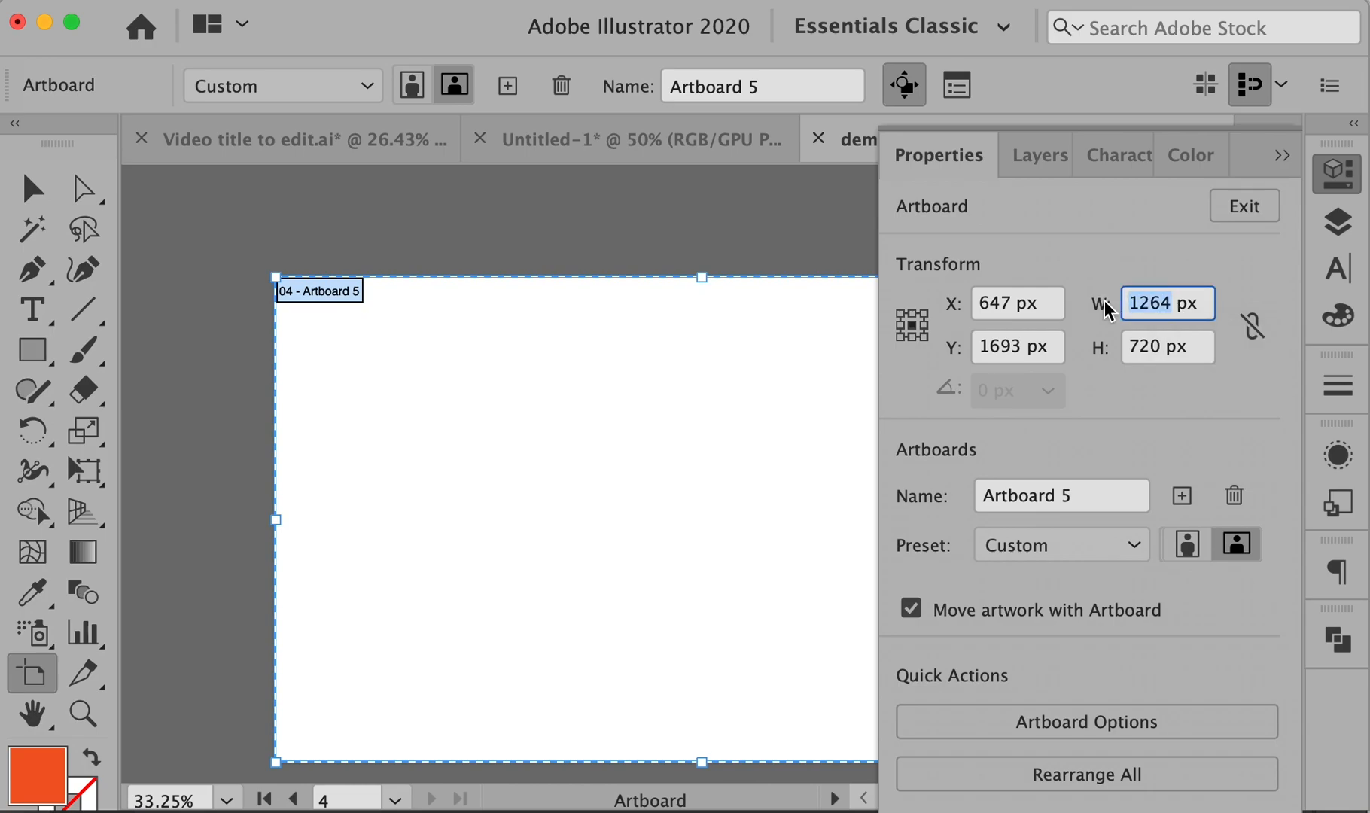
{"action": "type", "text": "1200"}
{"action": "key", "text": "Tab"}
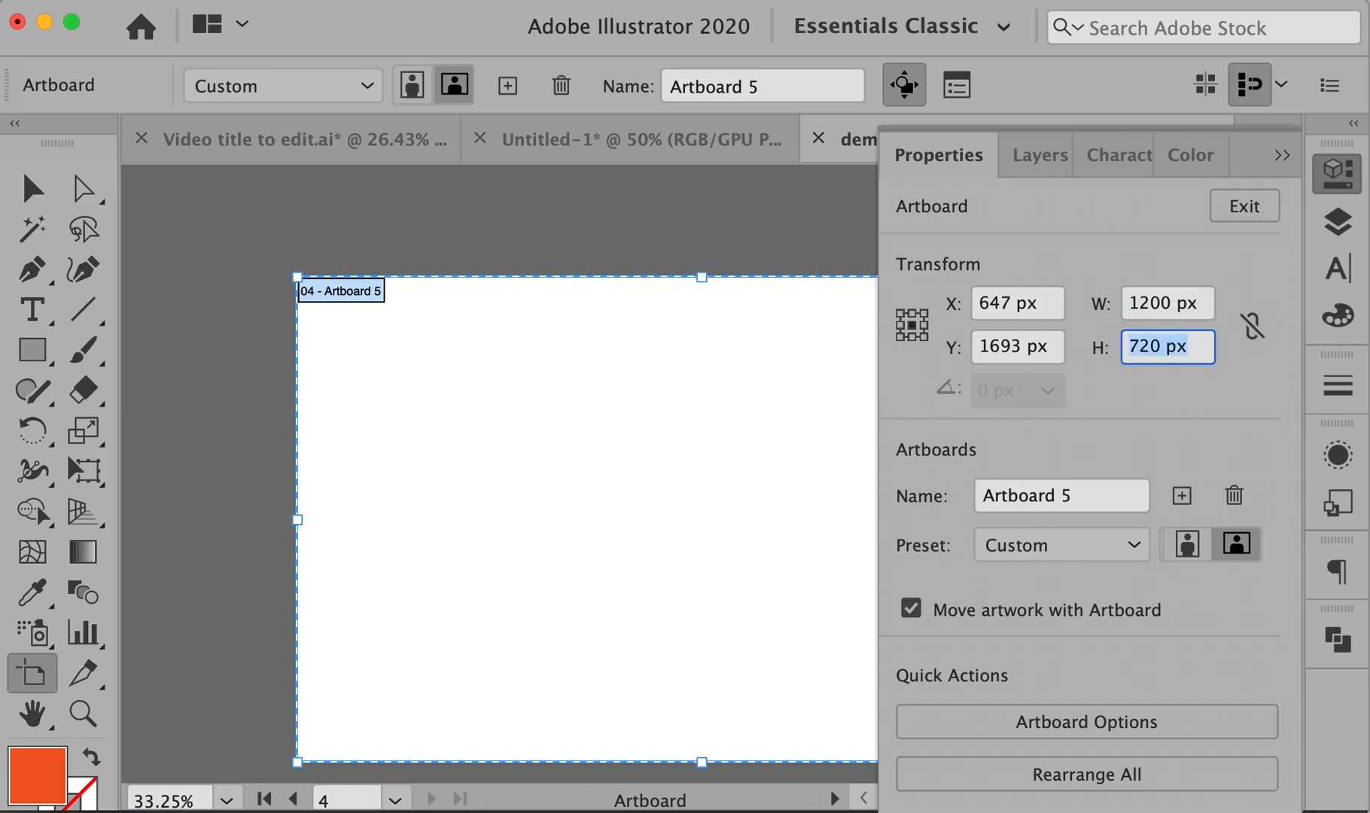
{"action": "type", "text": "600"}
{"action": "key", "text": "Return"}
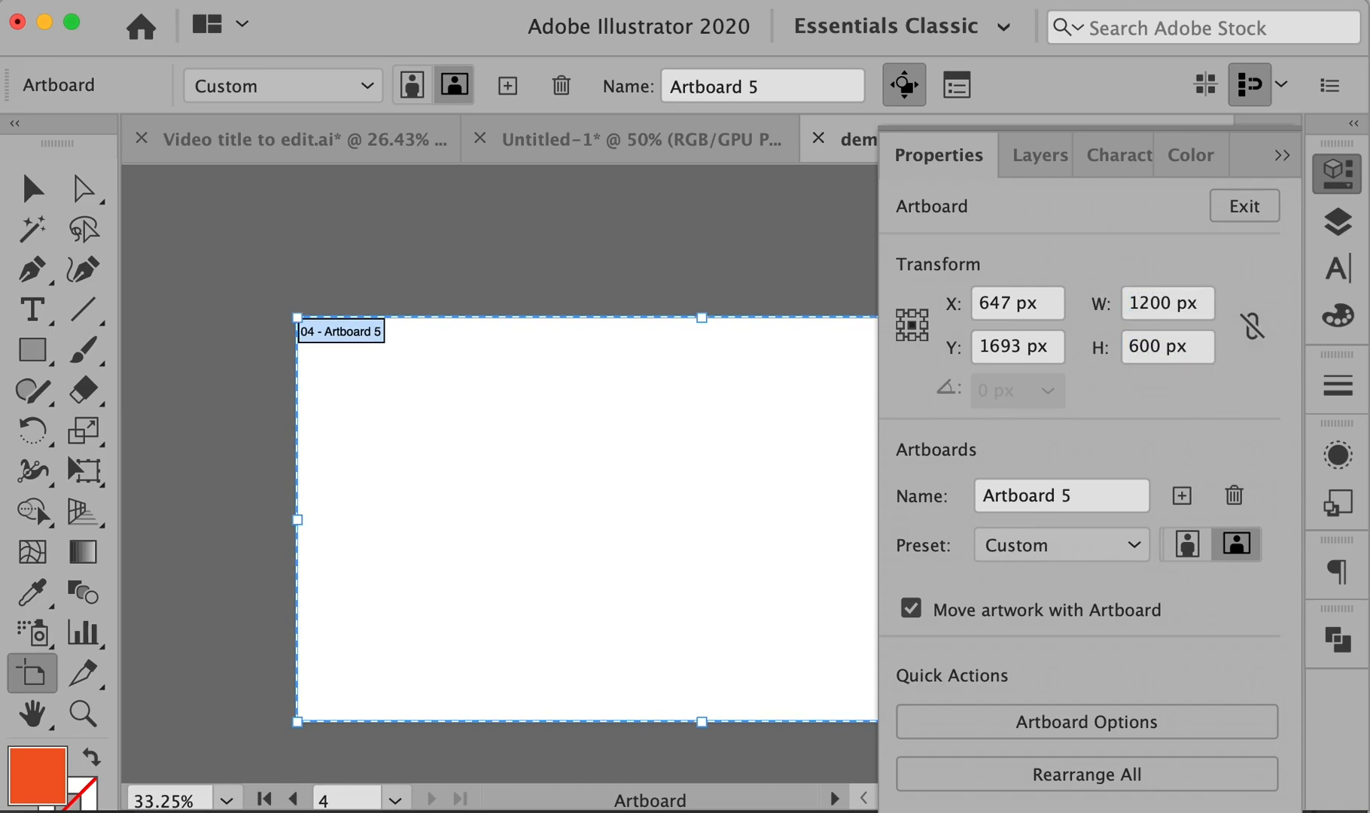
{"action": "left_click", "coordinate": [1337, 171]}
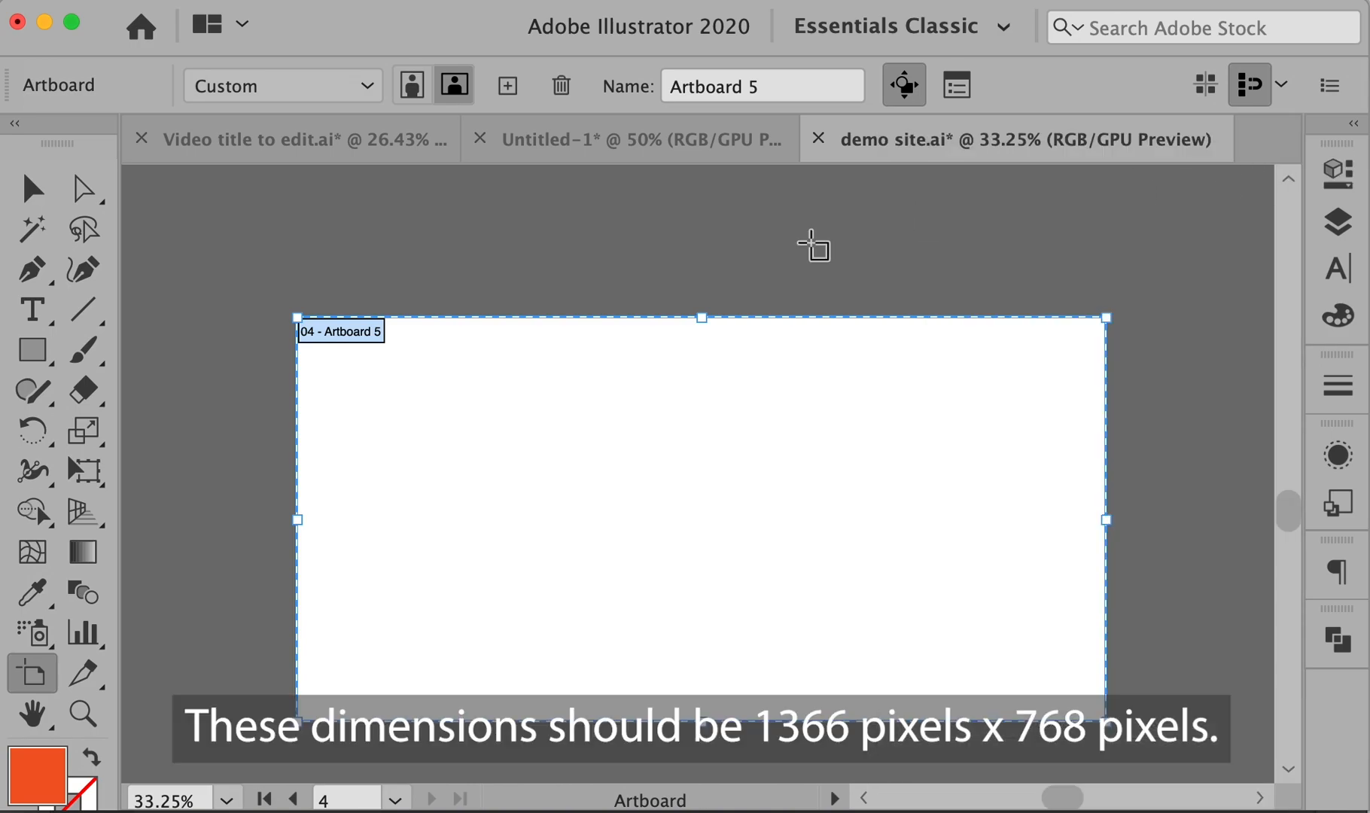
{"action": "key", "text": "v"}
{"action": "key", "text": "Escape"}
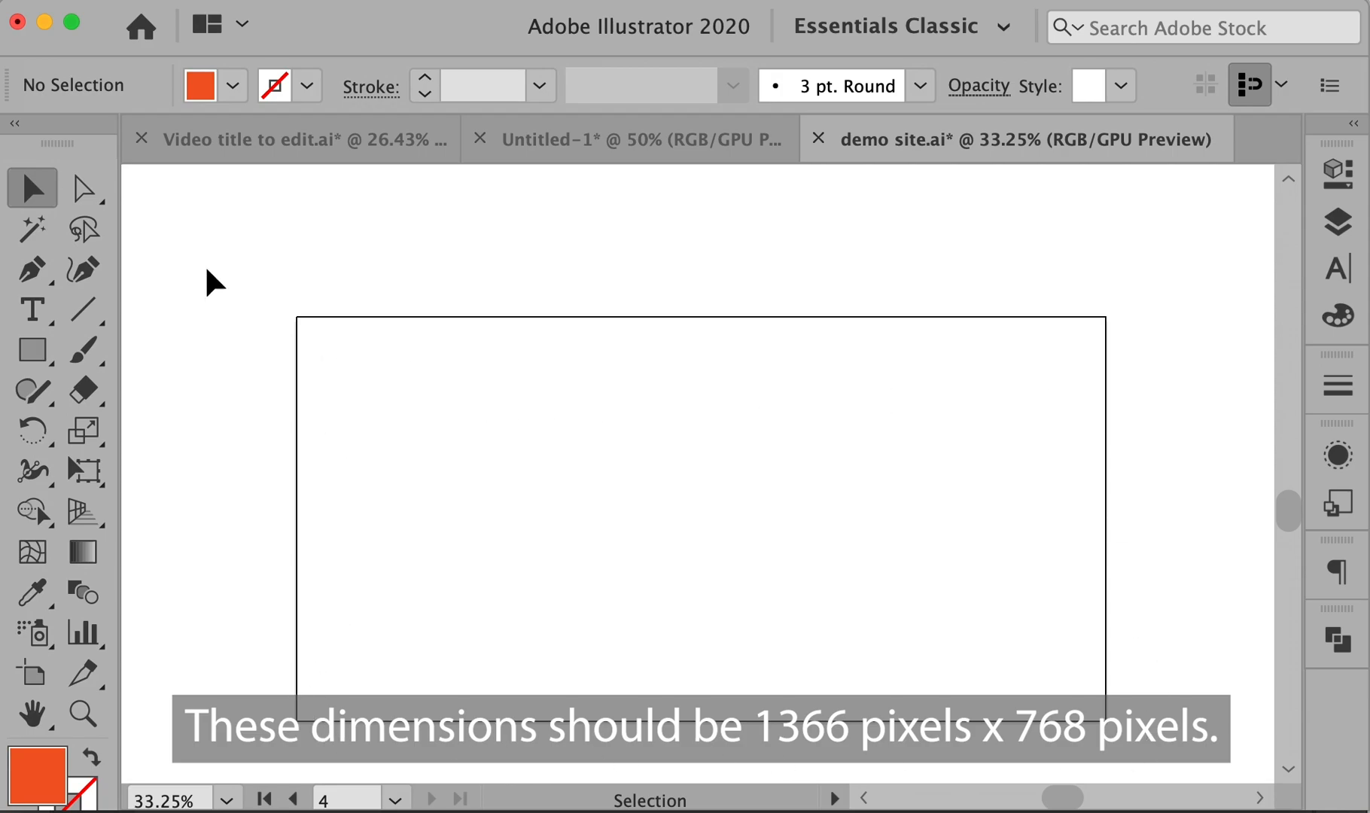
- Create an 1100 × 500 px rectangle through the Rectangle tool's size dialog
{"action": "left_click", "coordinate": [31, 350]}
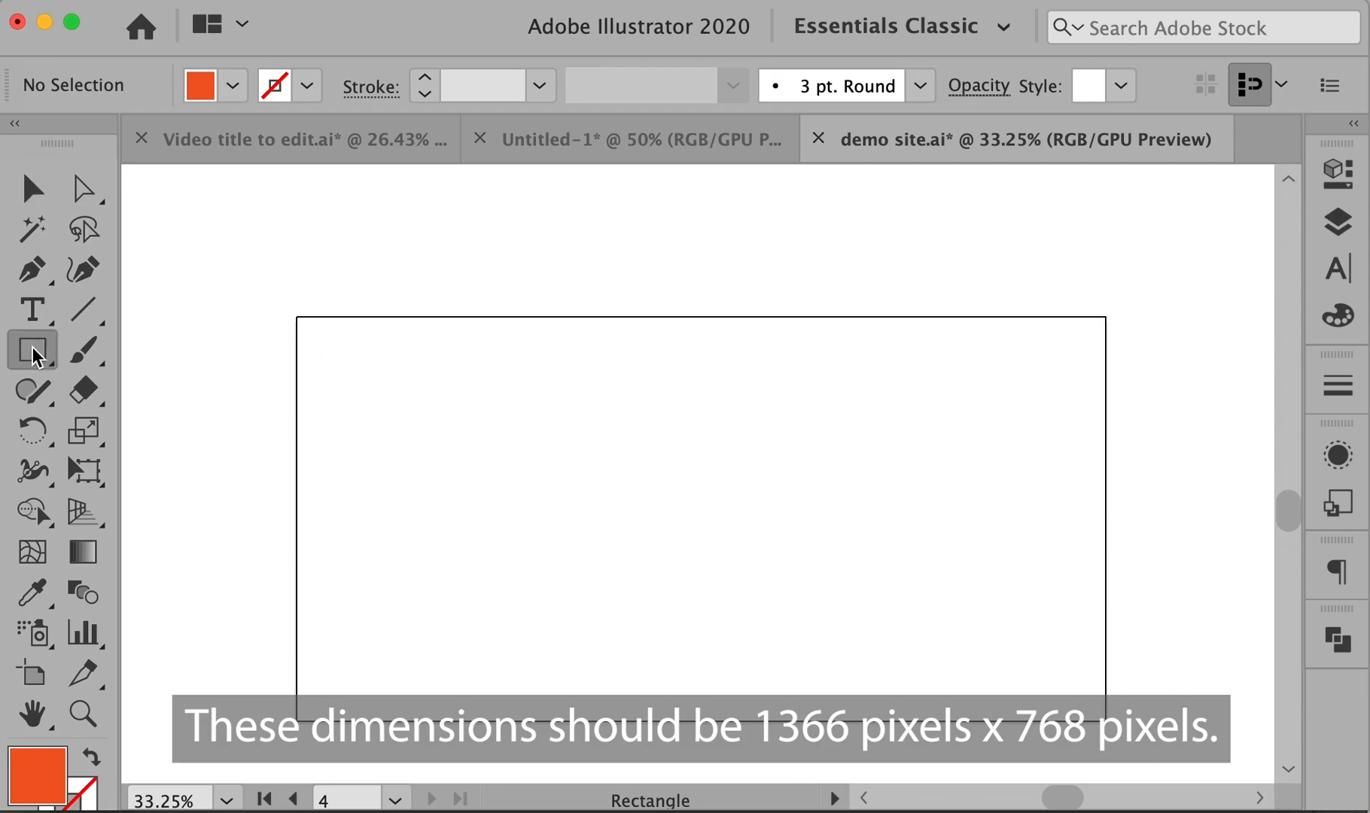
{"action": "left_click", "coordinate": [324, 347]}
{"action": "left_click_drag", "start_coordinate": [1280, 214], "coordinate": [757, 249]}
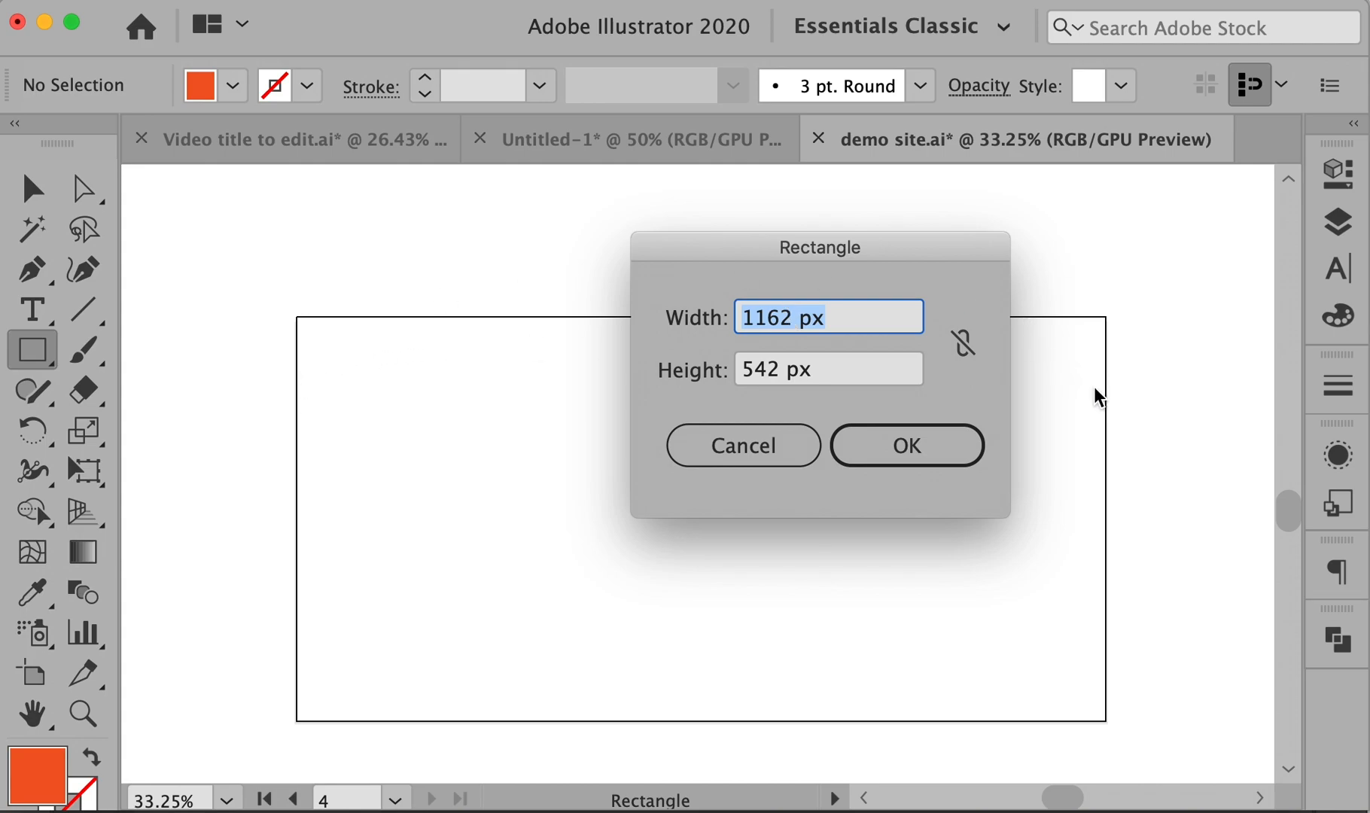
{"action": "type", "text": "1100"}
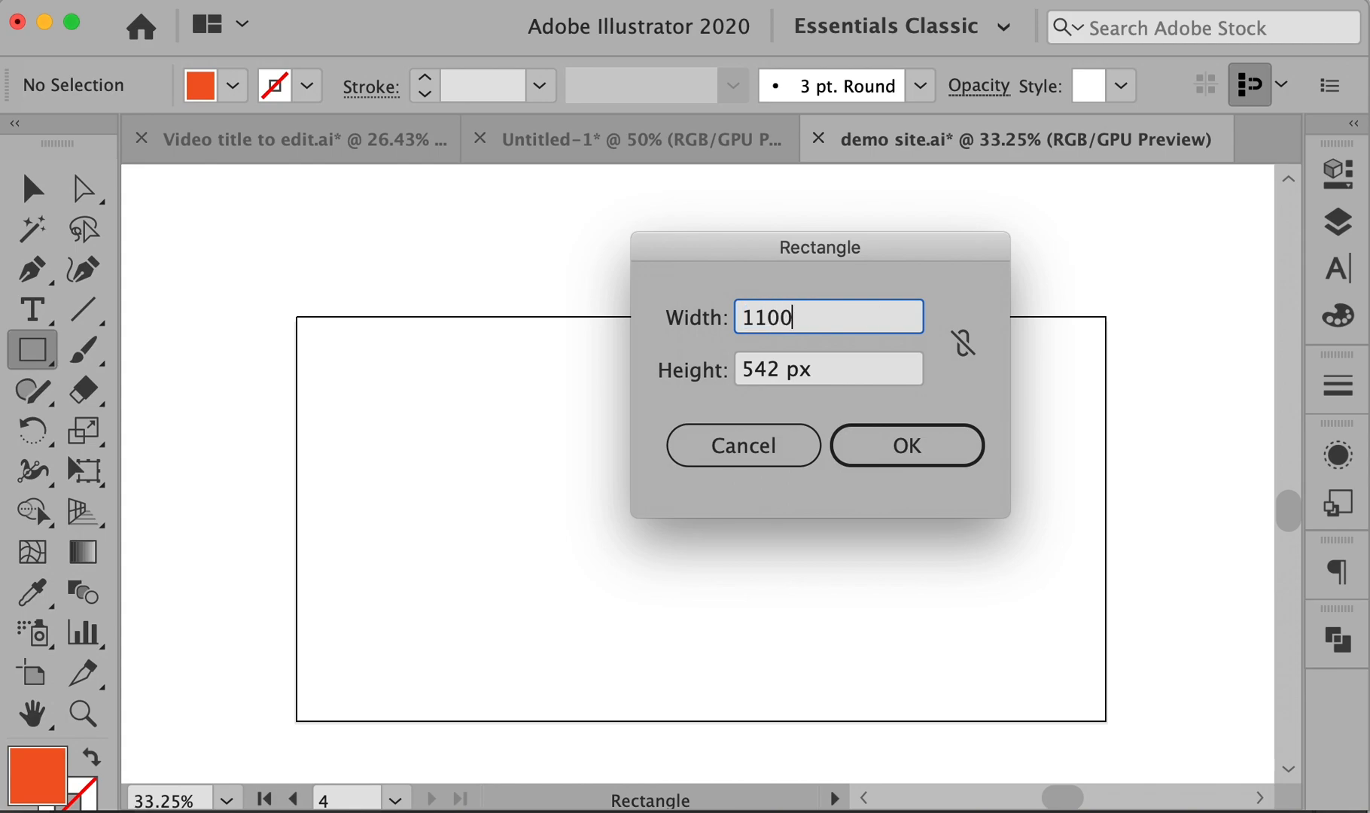
{"action": "key", "text": "Tab"}
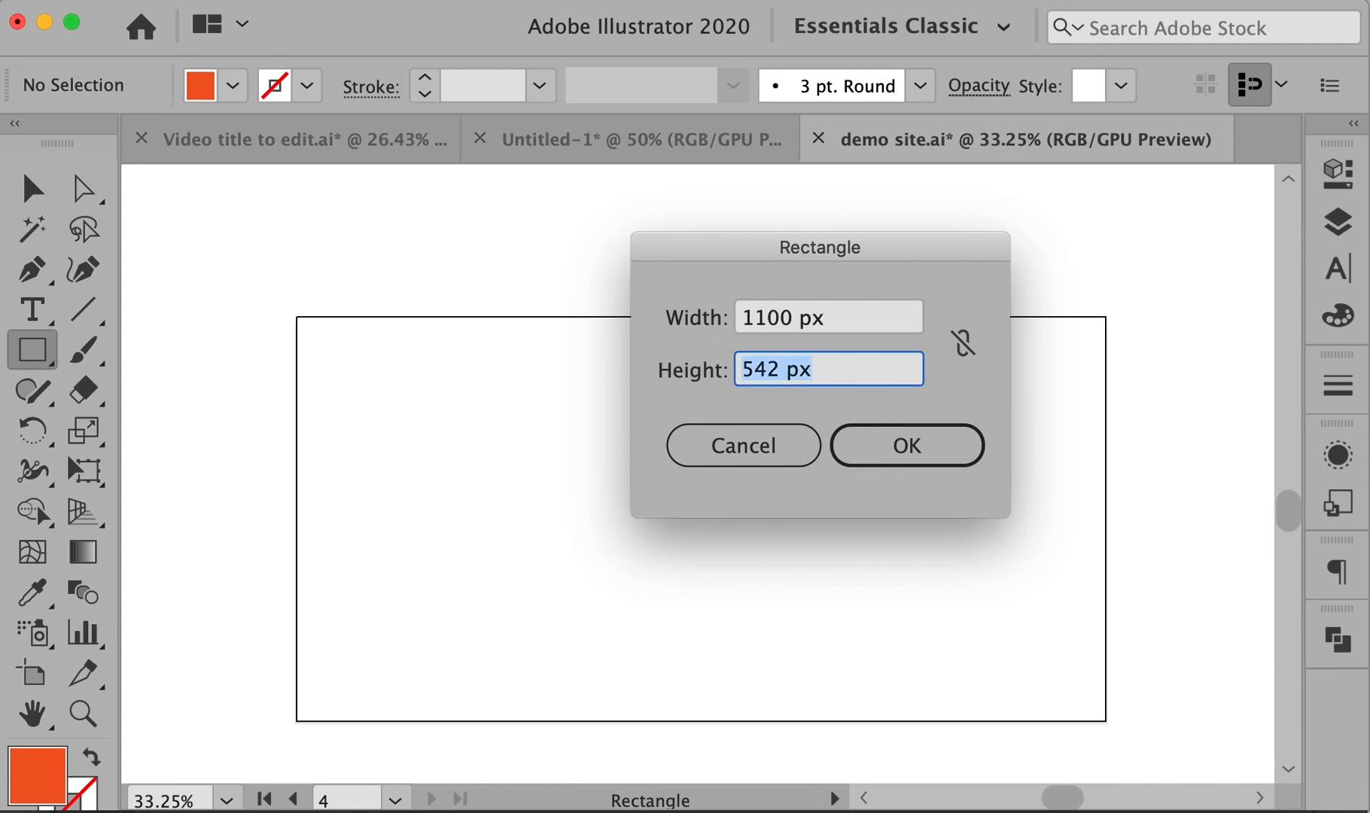
{"action": "type", "text": "500"}
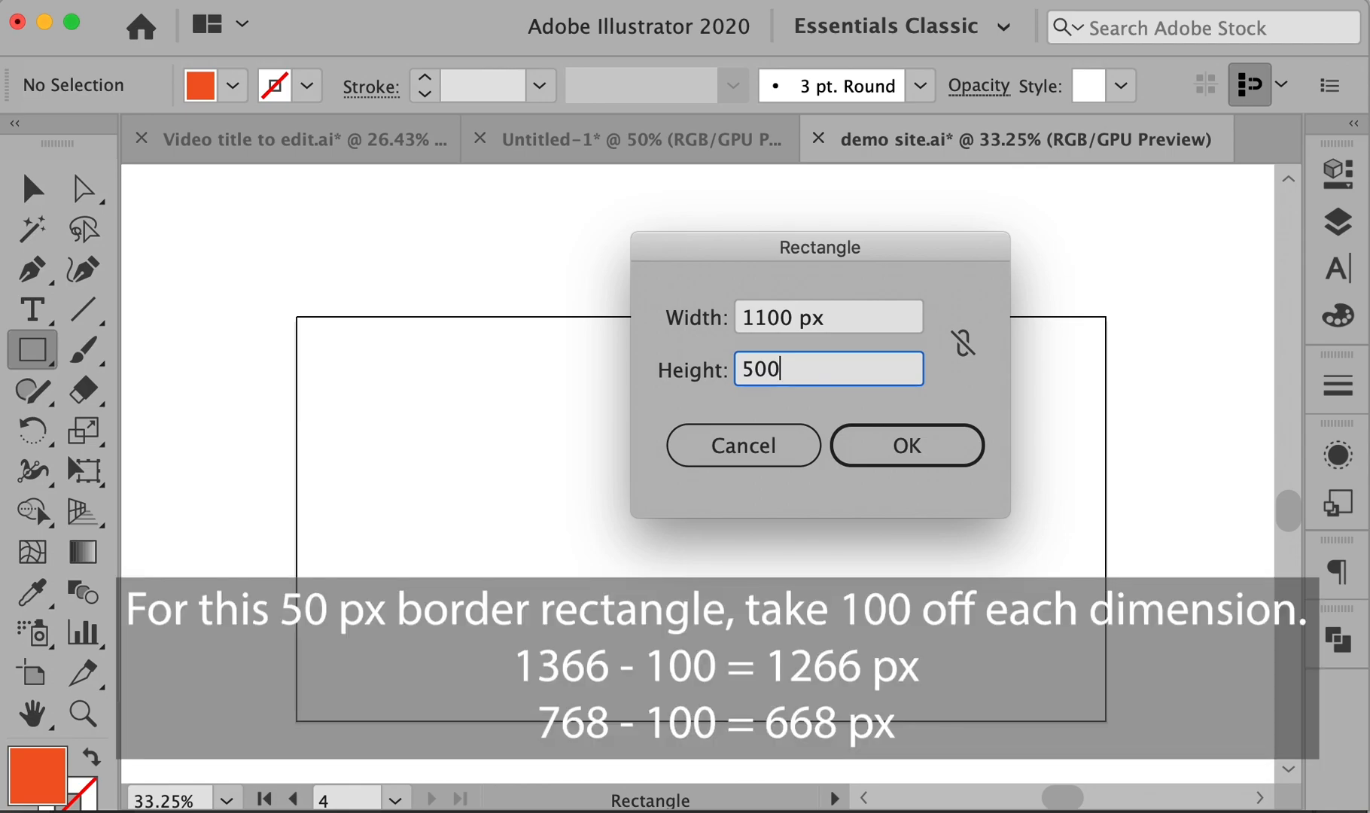
{"action": "key", "text": "Return"}
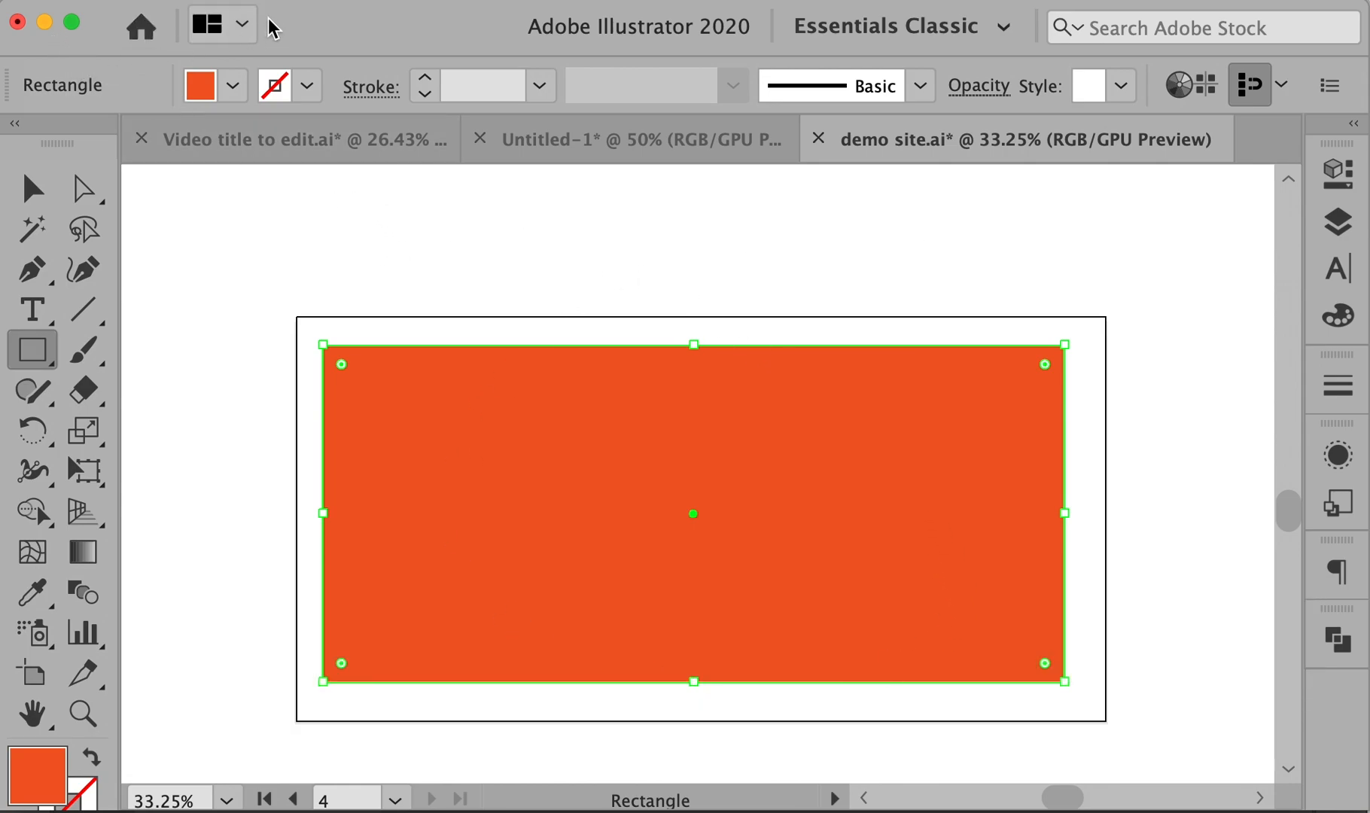
{"action": "left_click", "coordinate": [413, 2]}
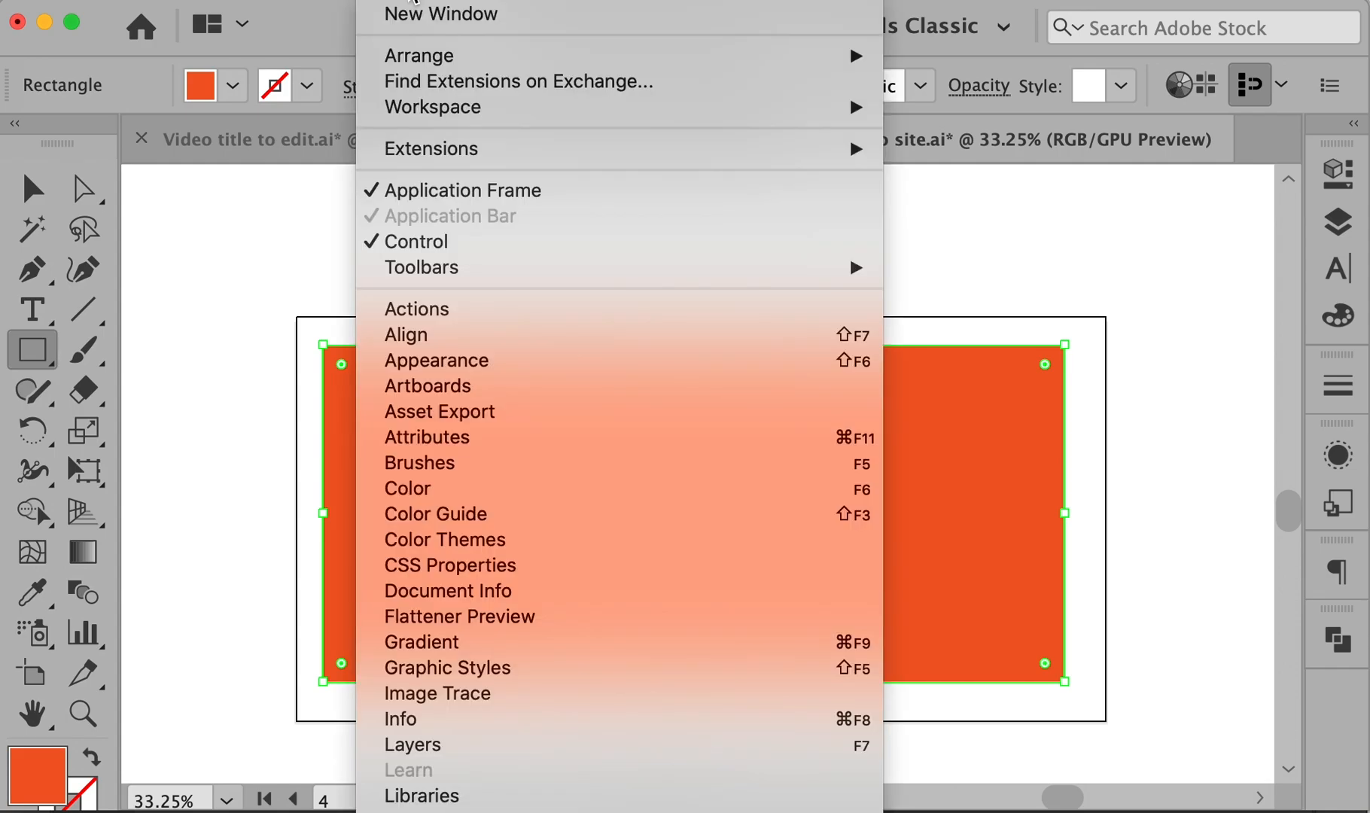
- Align the rectangle to the artboard's horizontal and vertical centre using the Align panel
{"action": "left_click", "coordinate": [441, 336]}
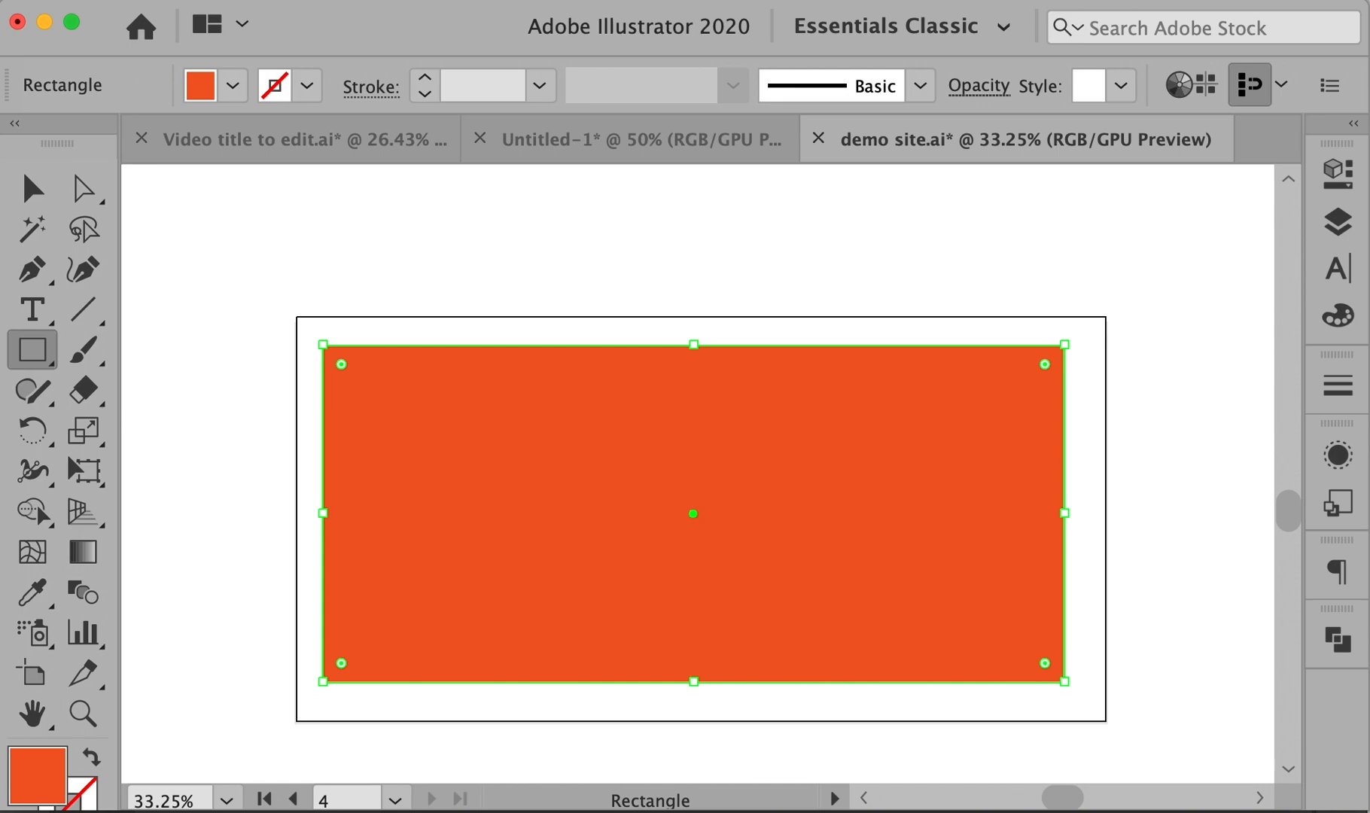
{"action": "left_click_drag", "start_coordinate": [1037, 195], "coordinate": [956, 193]}
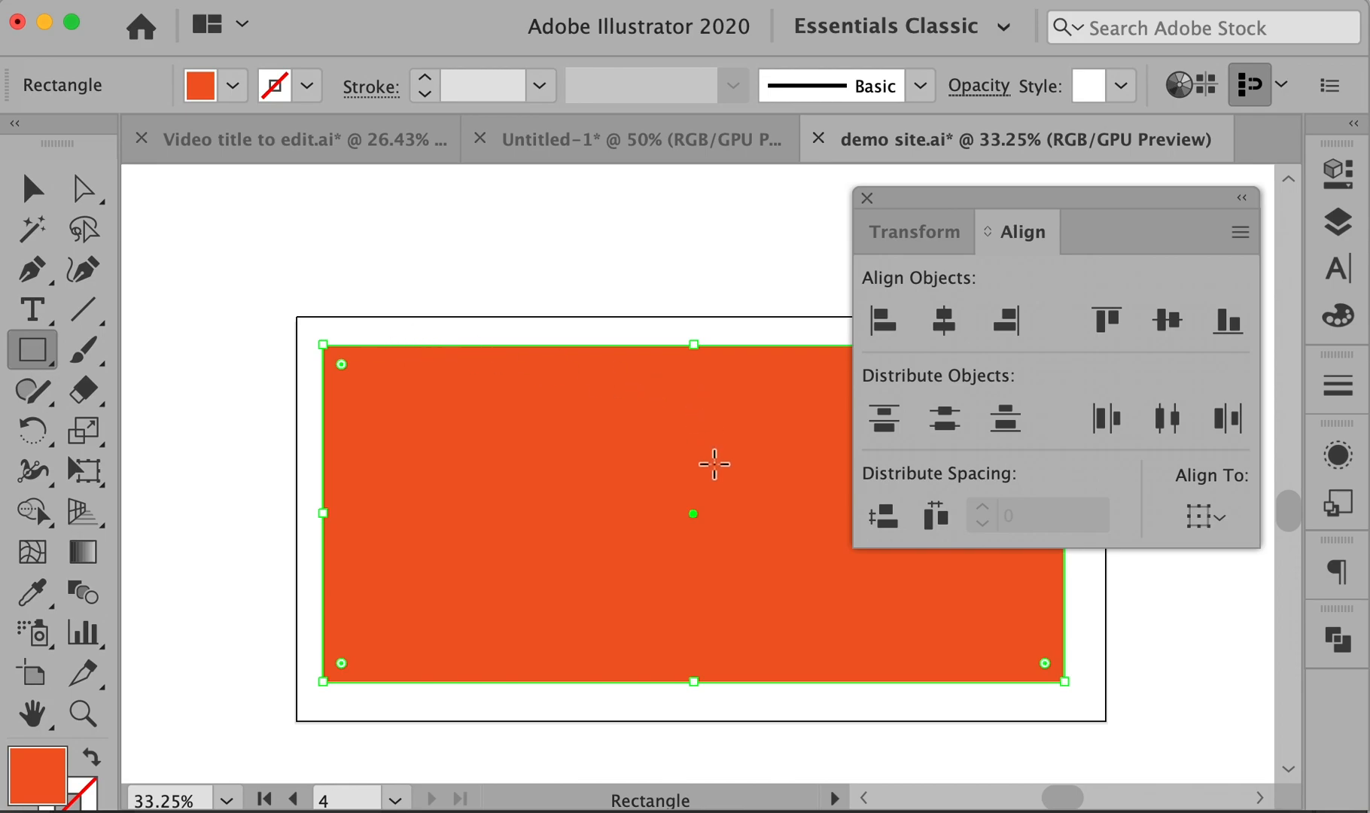
{"action": "left_click", "coordinate": [1218, 520]}
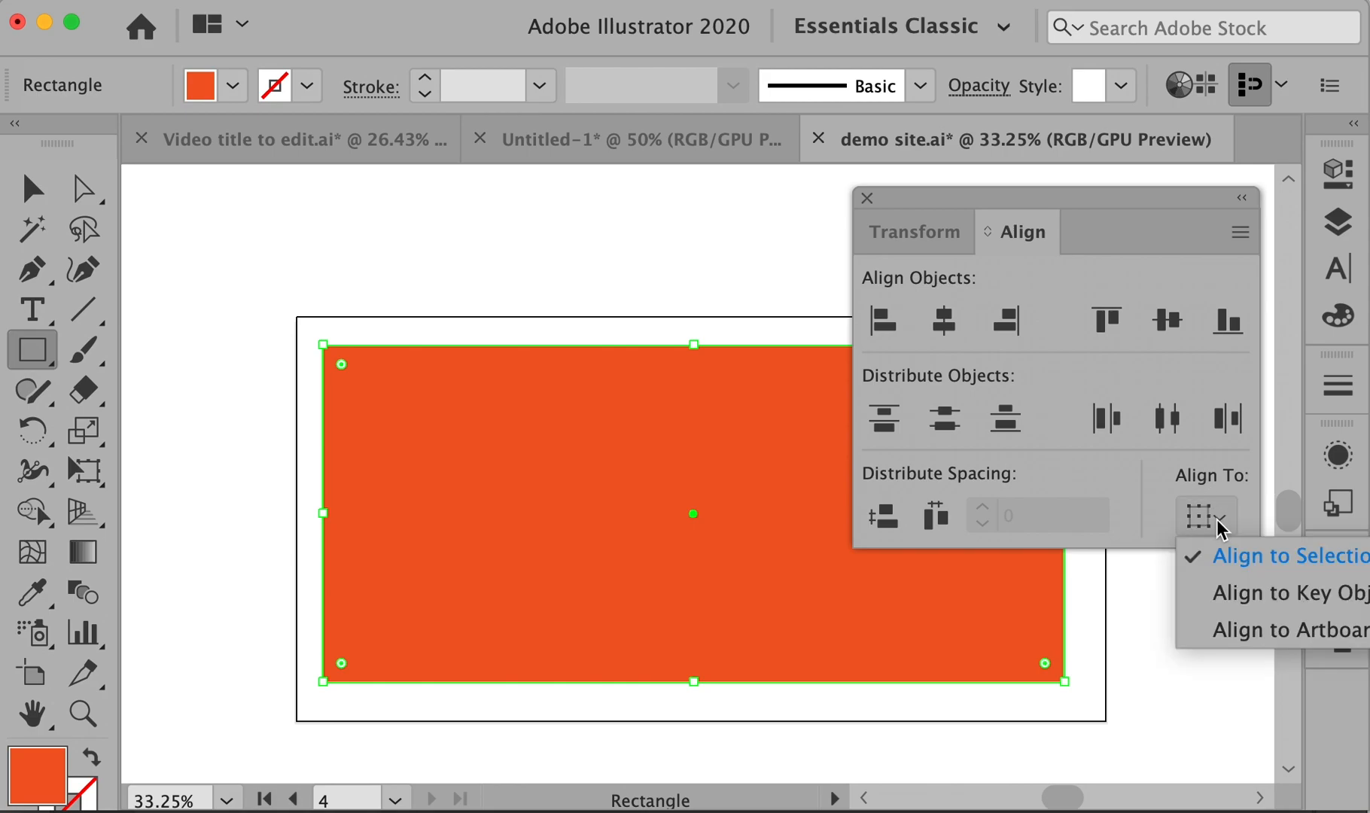
{"action": "left_click", "coordinate": [1235, 638]}
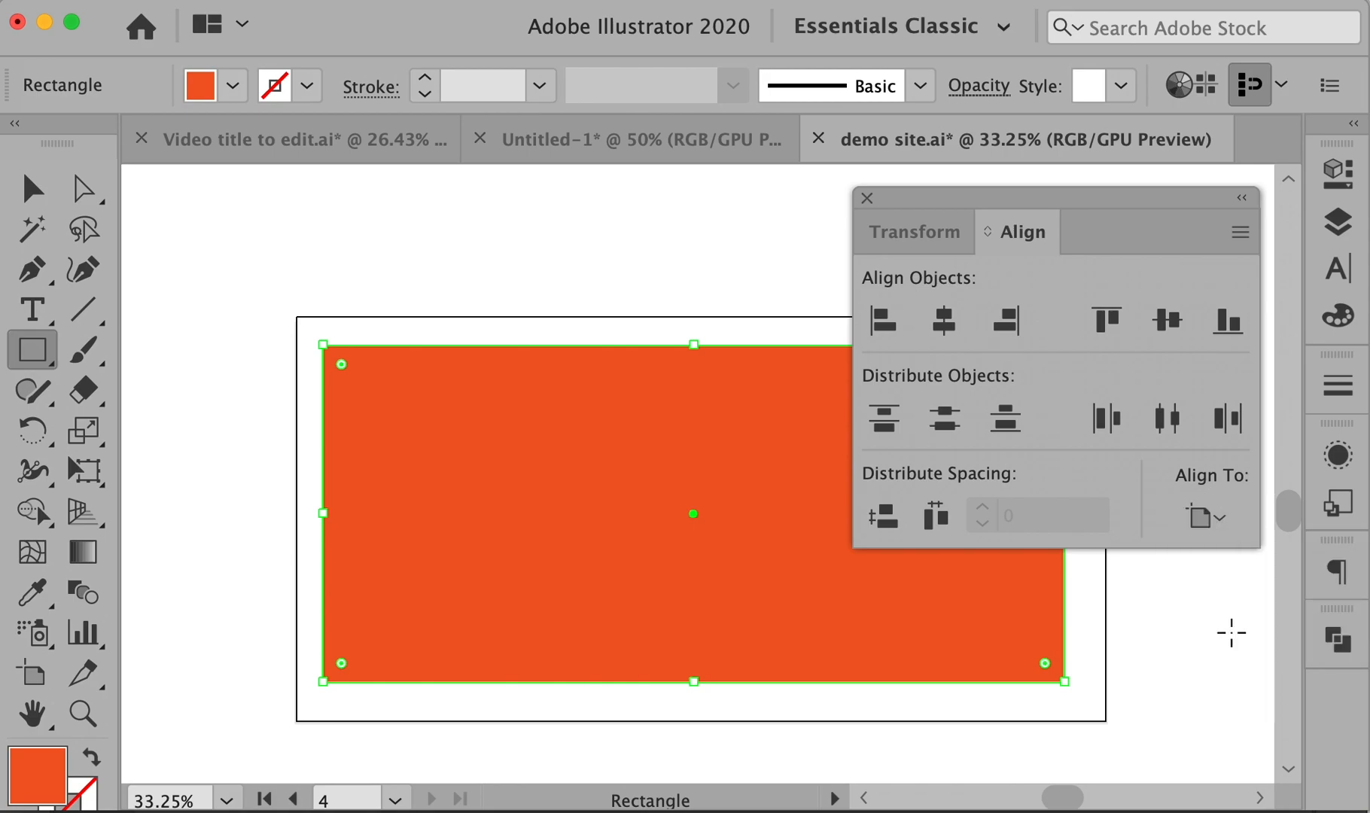
{"action": "left_click", "coordinate": [944, 322]}
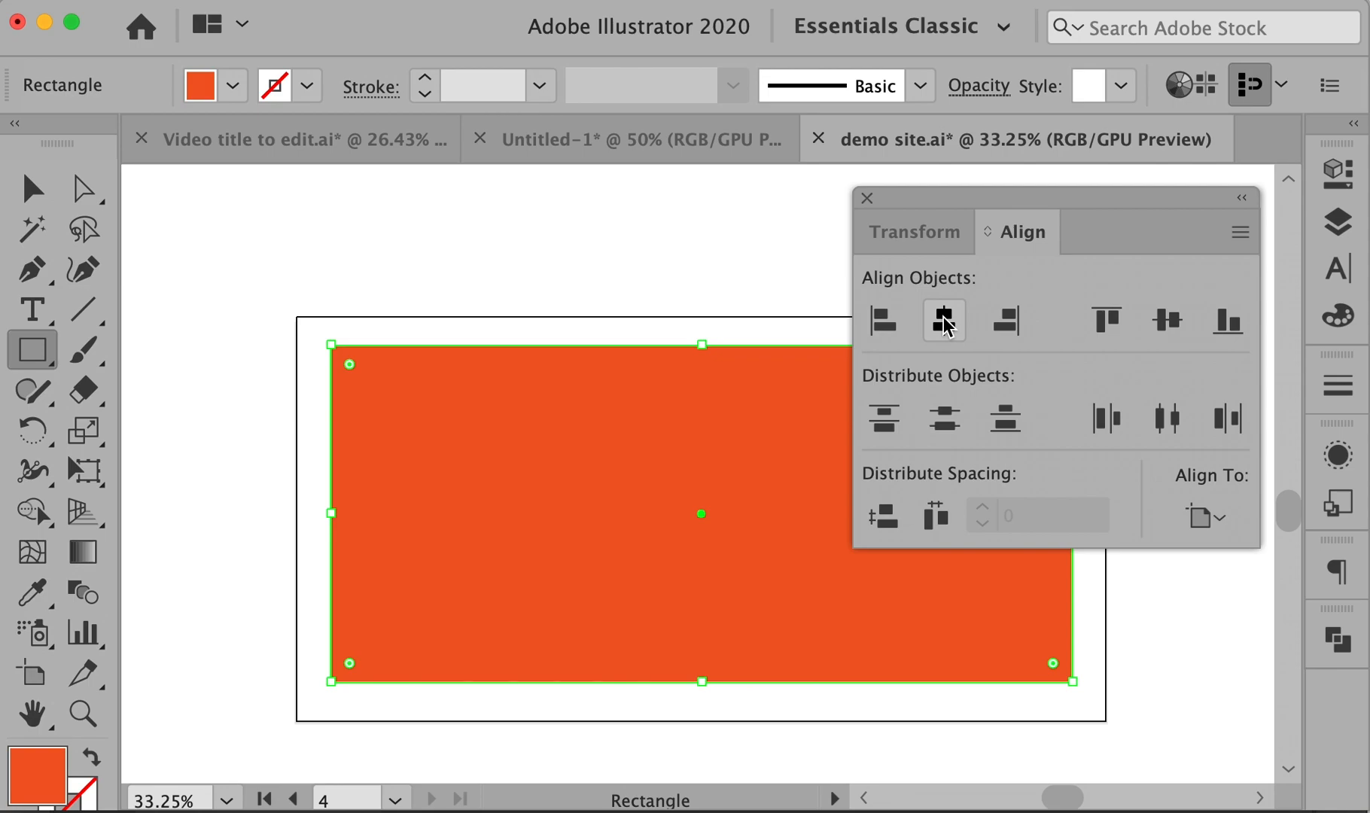
{"action": "left_click", "coordinate": [1165, 325]}
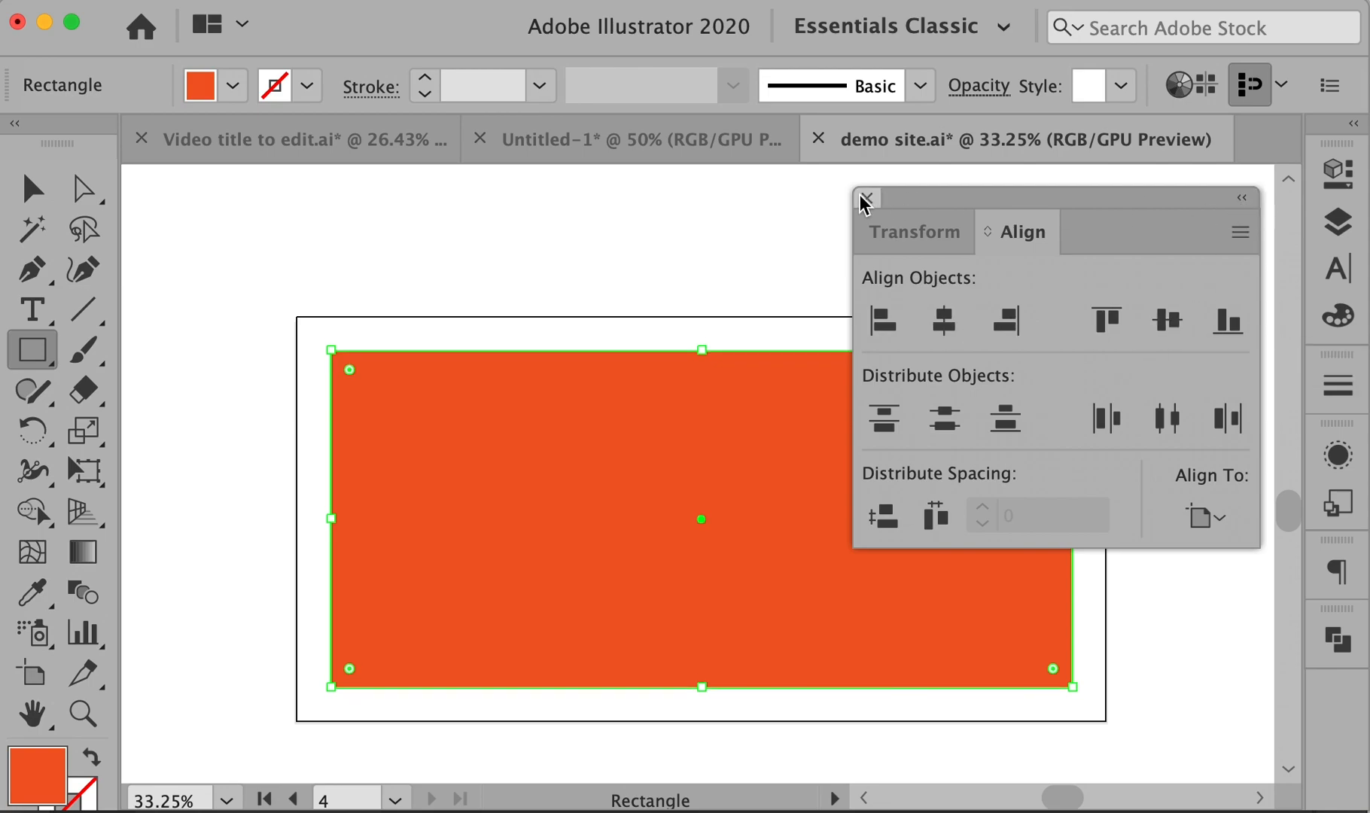
{"action": "left_click_drag", "start_coordinate": [1010, 227], "coordinate": [1290, 642]}
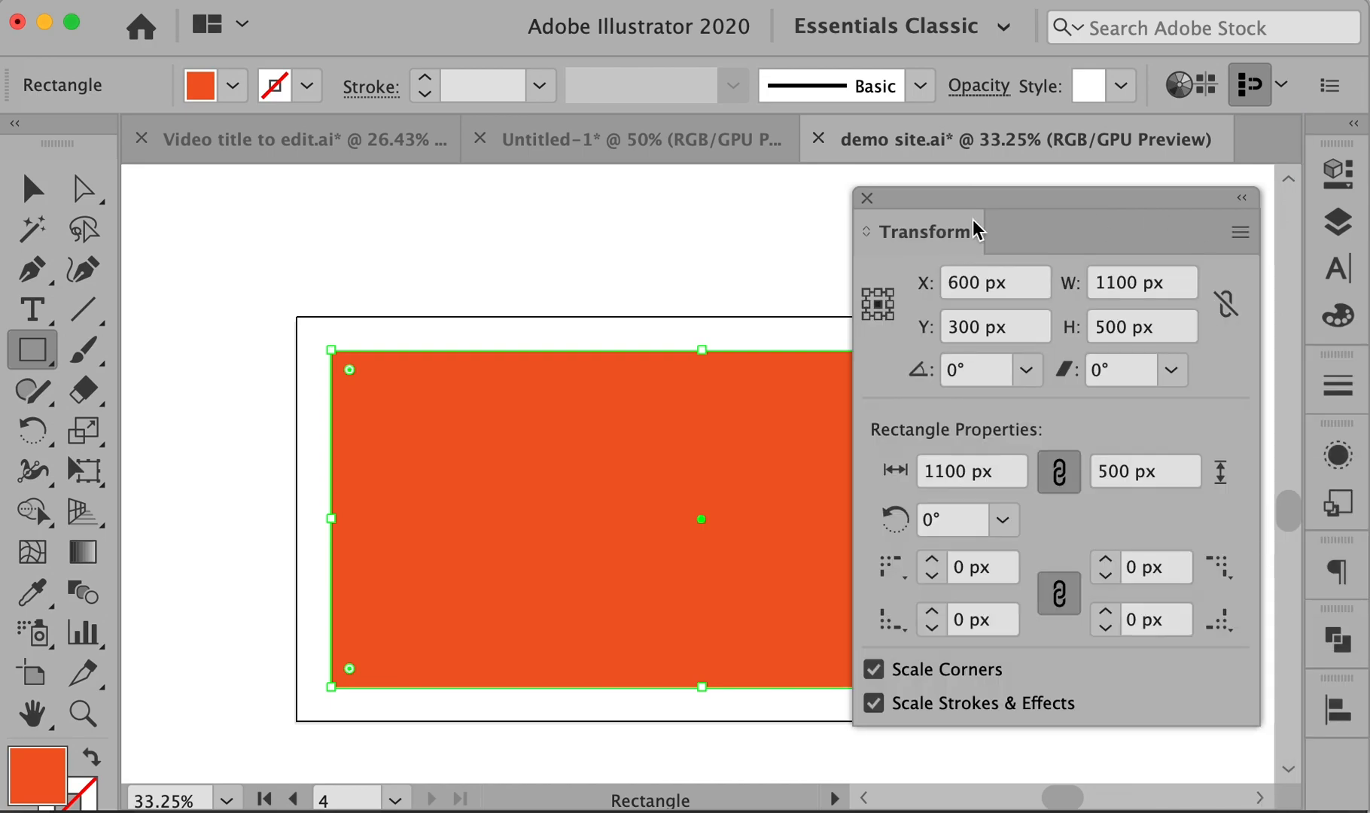
{"action": "left_click", "coordinate": [866, 198]}
- Select the orange rectangle and convert it into a margin guide
{"action": "key", "text": "v"}
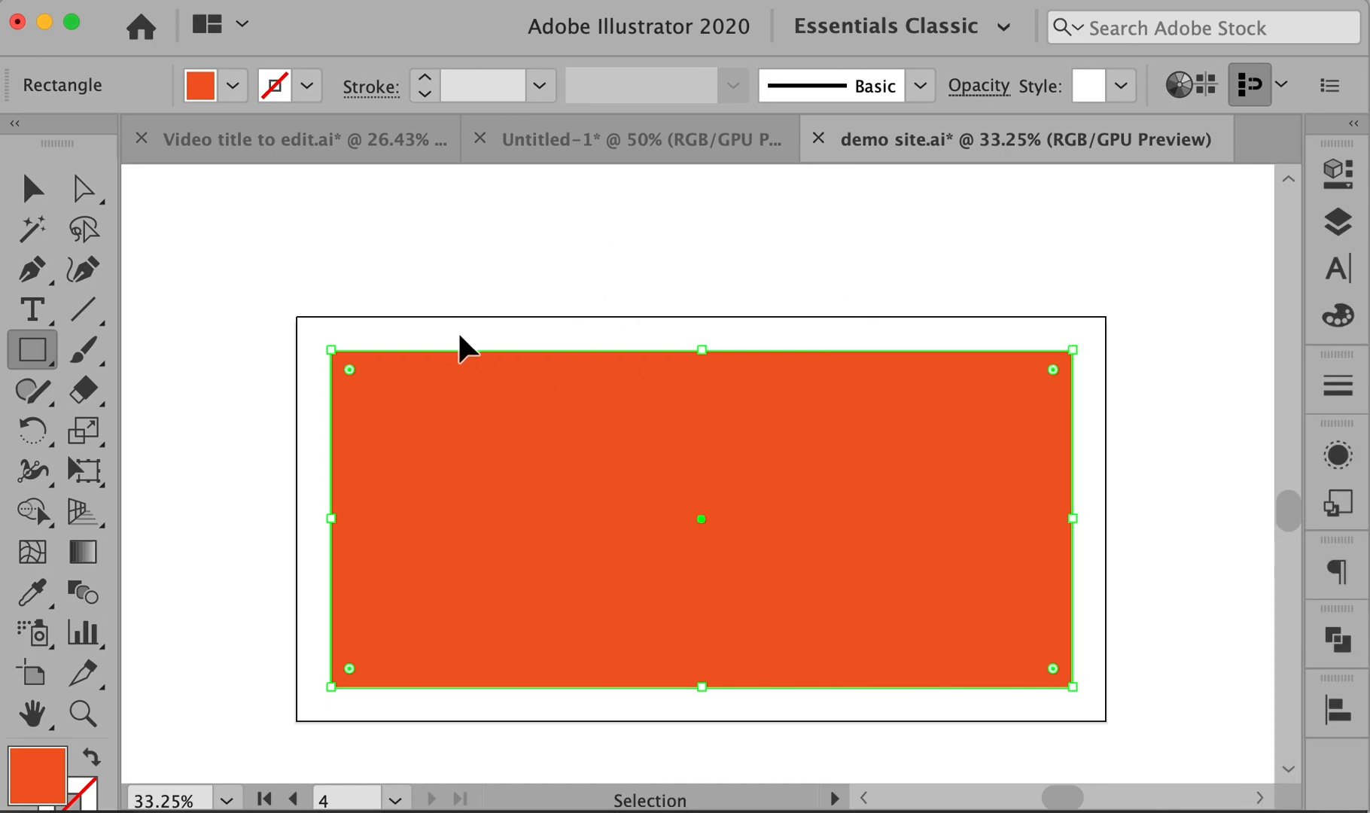
{"action": "key", "text": "v"}
{"action": "left_click", "coordinate": [210, 342]}
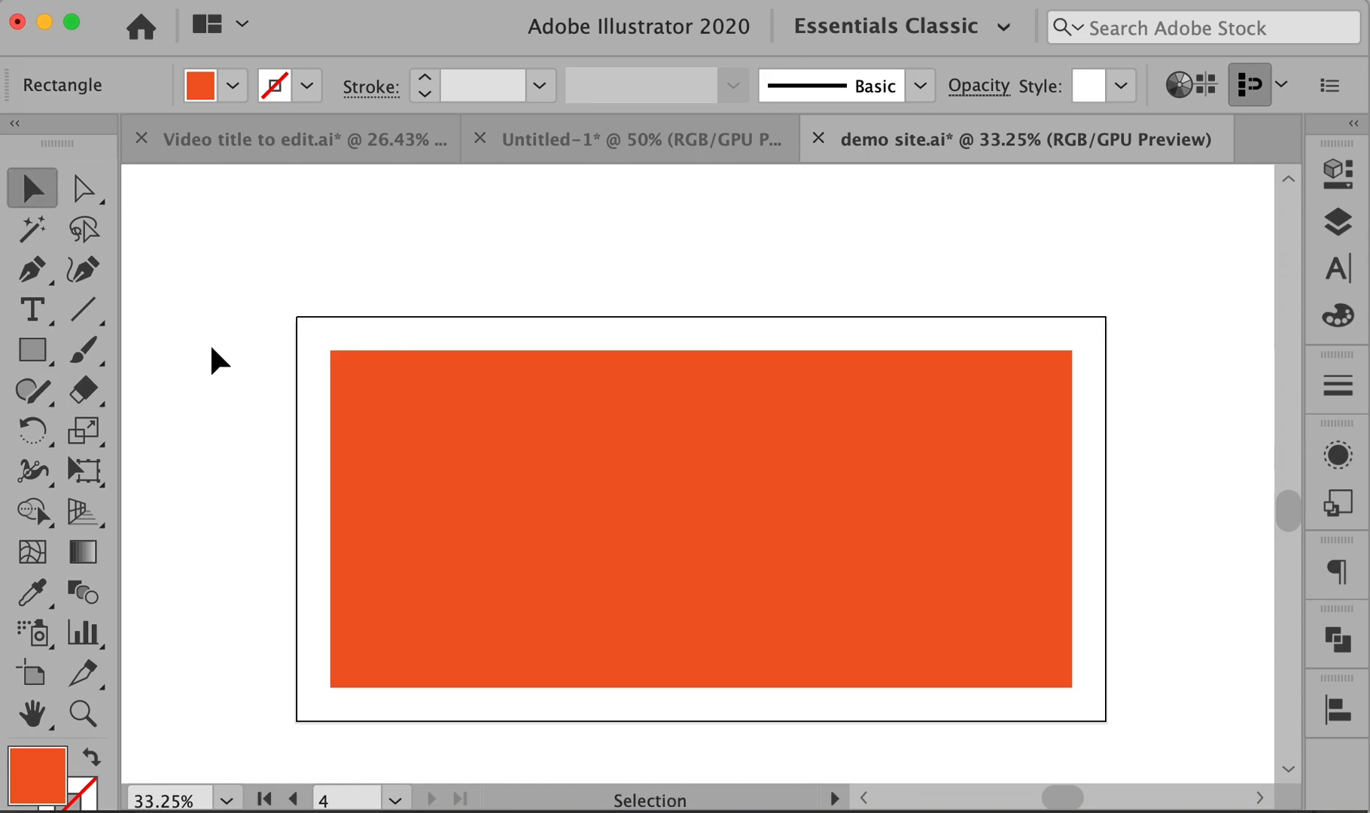
{"action": "left_click", "coordinate": [552, 418]}
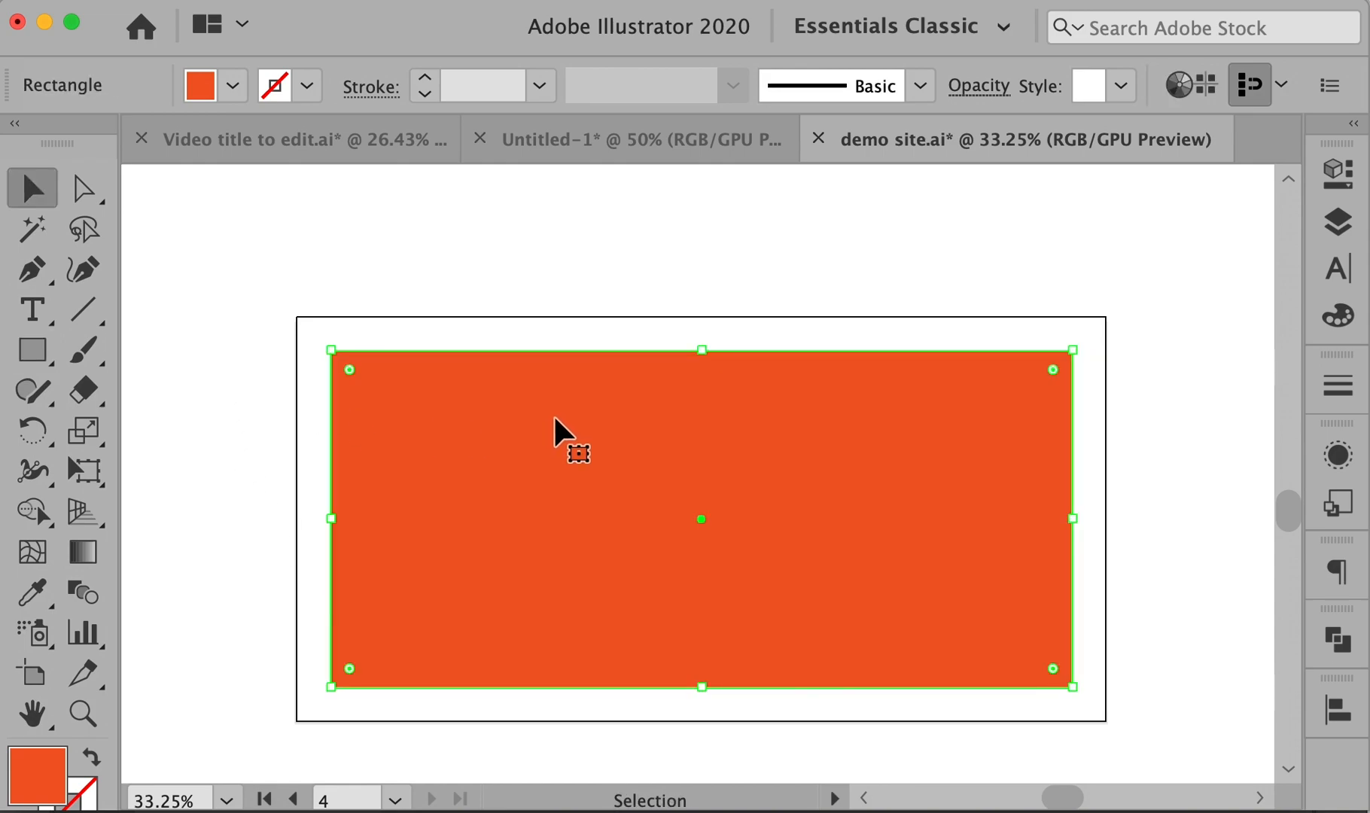
{"action": "scroll", "coordinate": [554, 418], "scroll_direction": "up", "scroll_amount": 10}
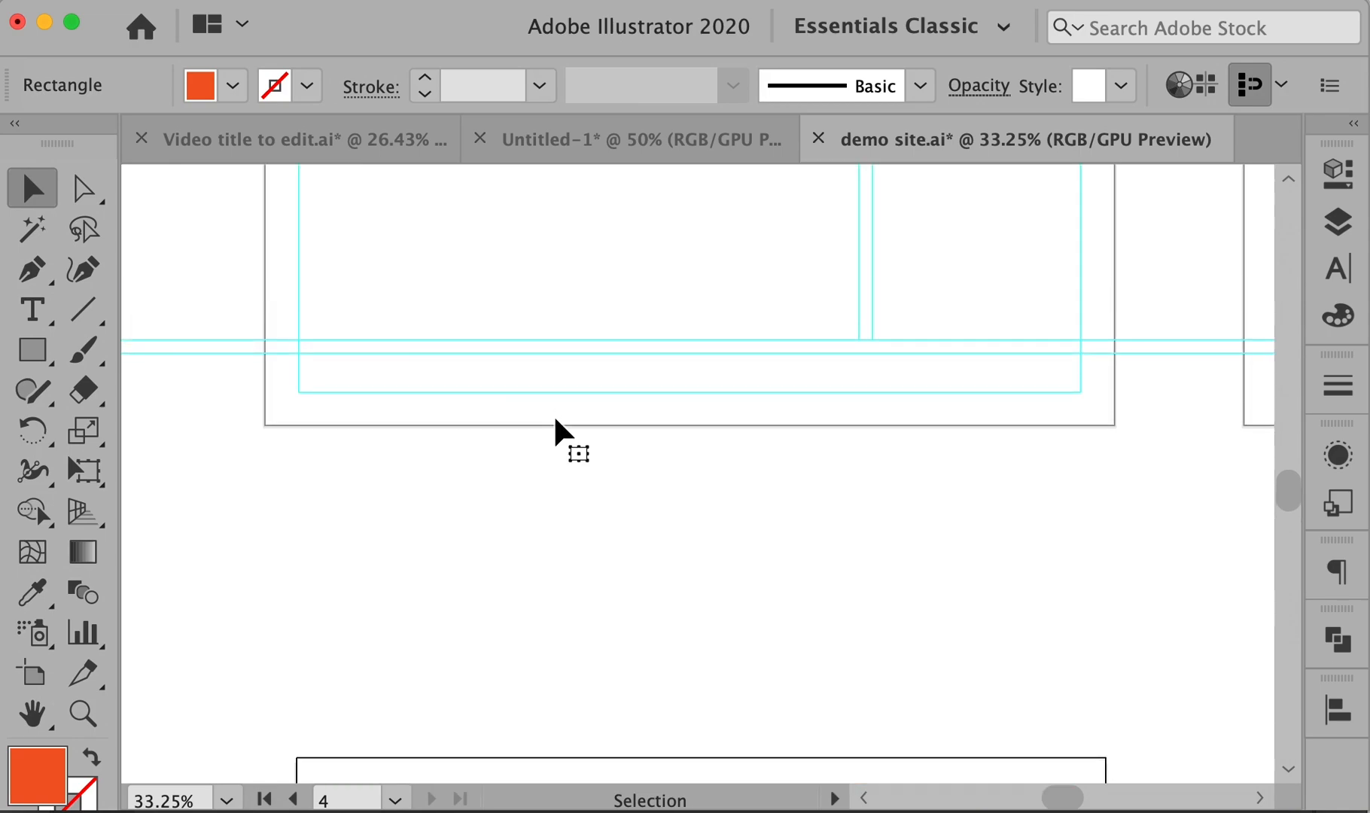
{"action": "scroll", "coordinate": [669, 581], "scroll_direction": "down", "scroll_amount": 10}
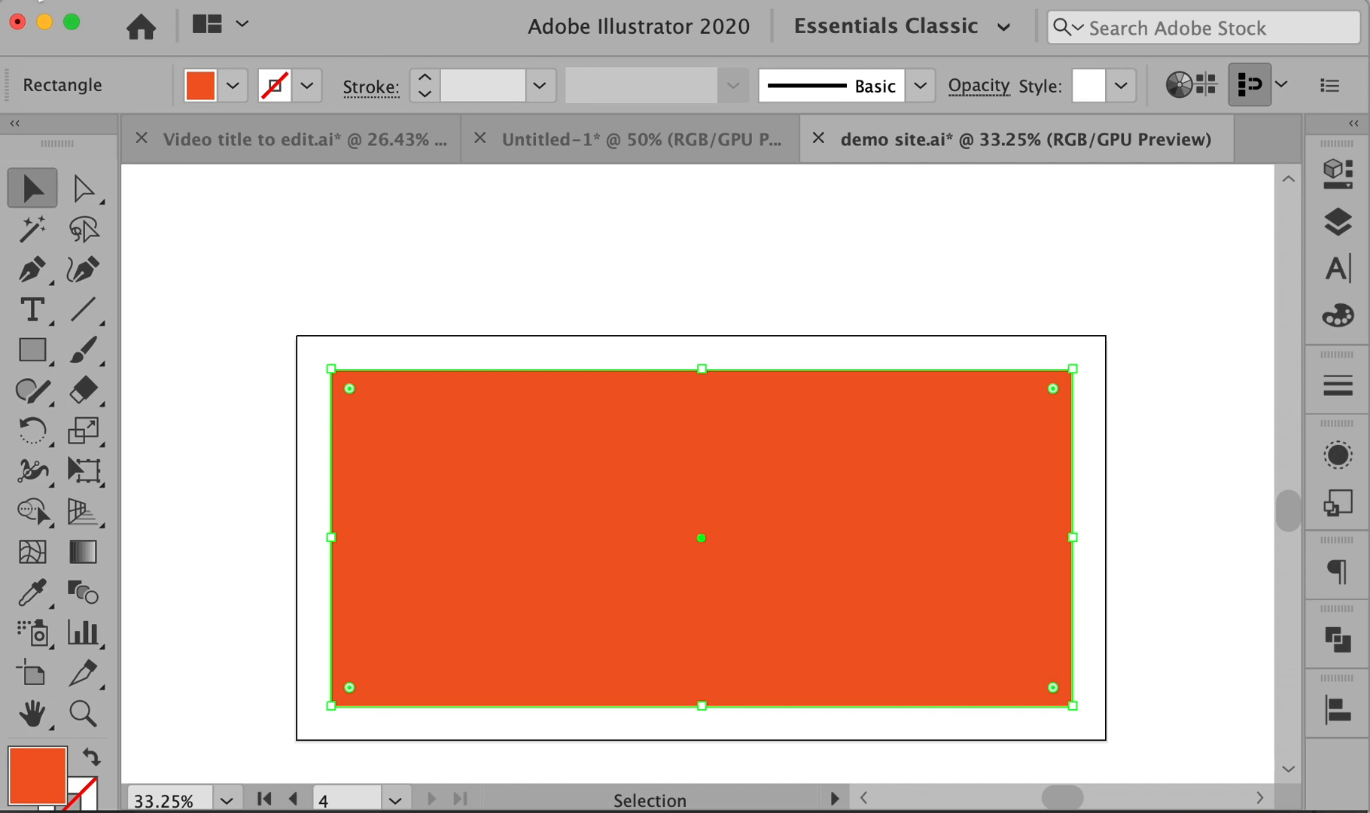
{"action": "left_click", "coordinate": [38, 0]}
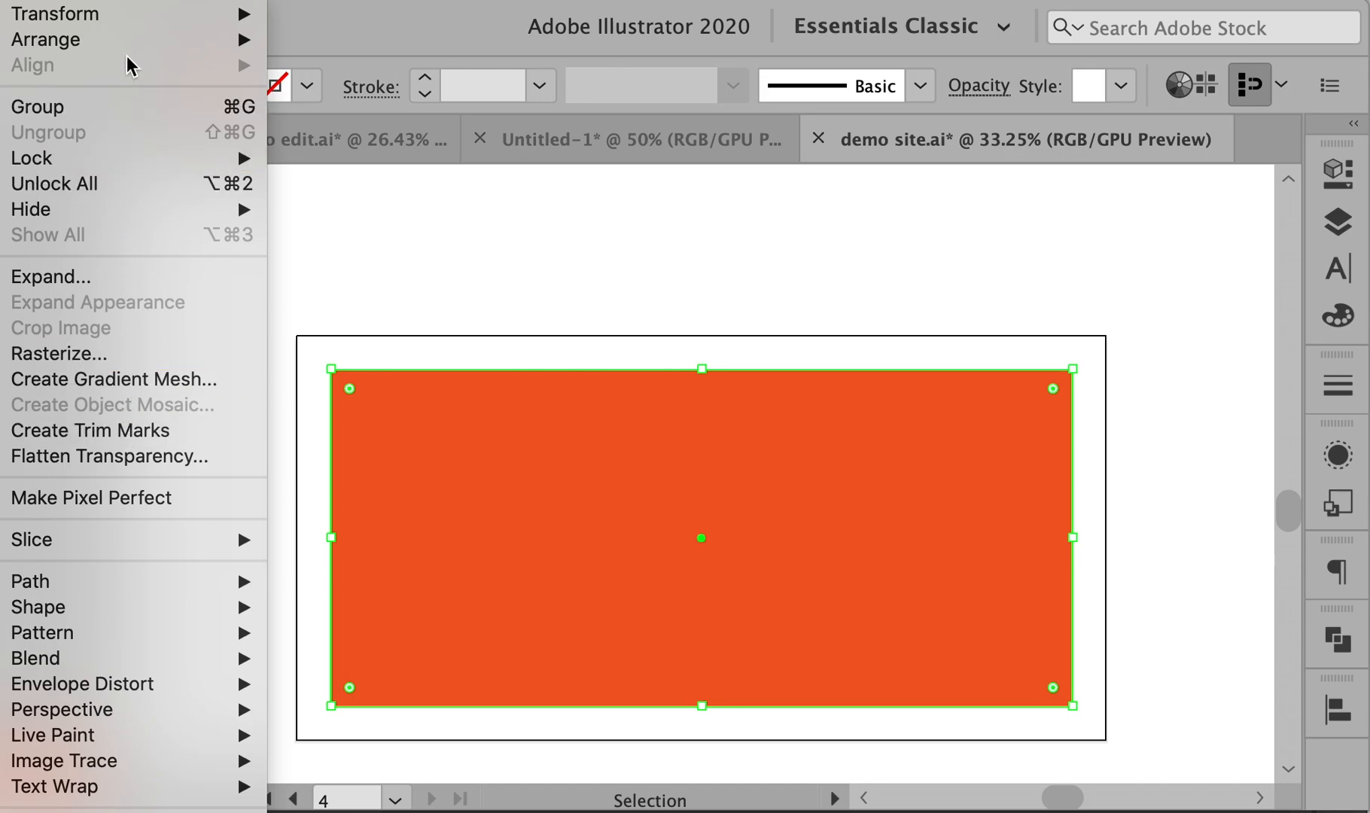
{"action": "mouse_move", "coordinate": [119, 17]}
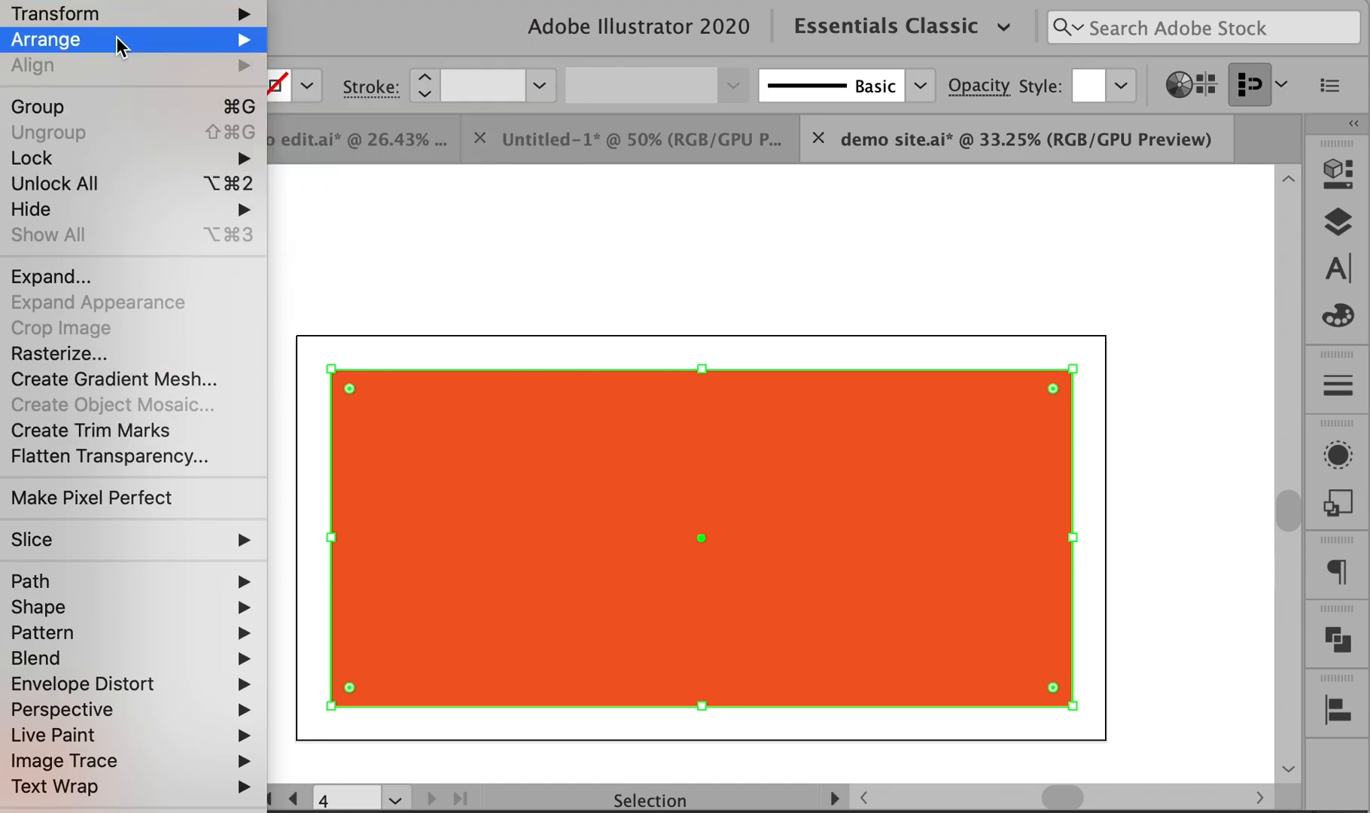
{"action": "mouse_move", "coordinate": [245, 0]}
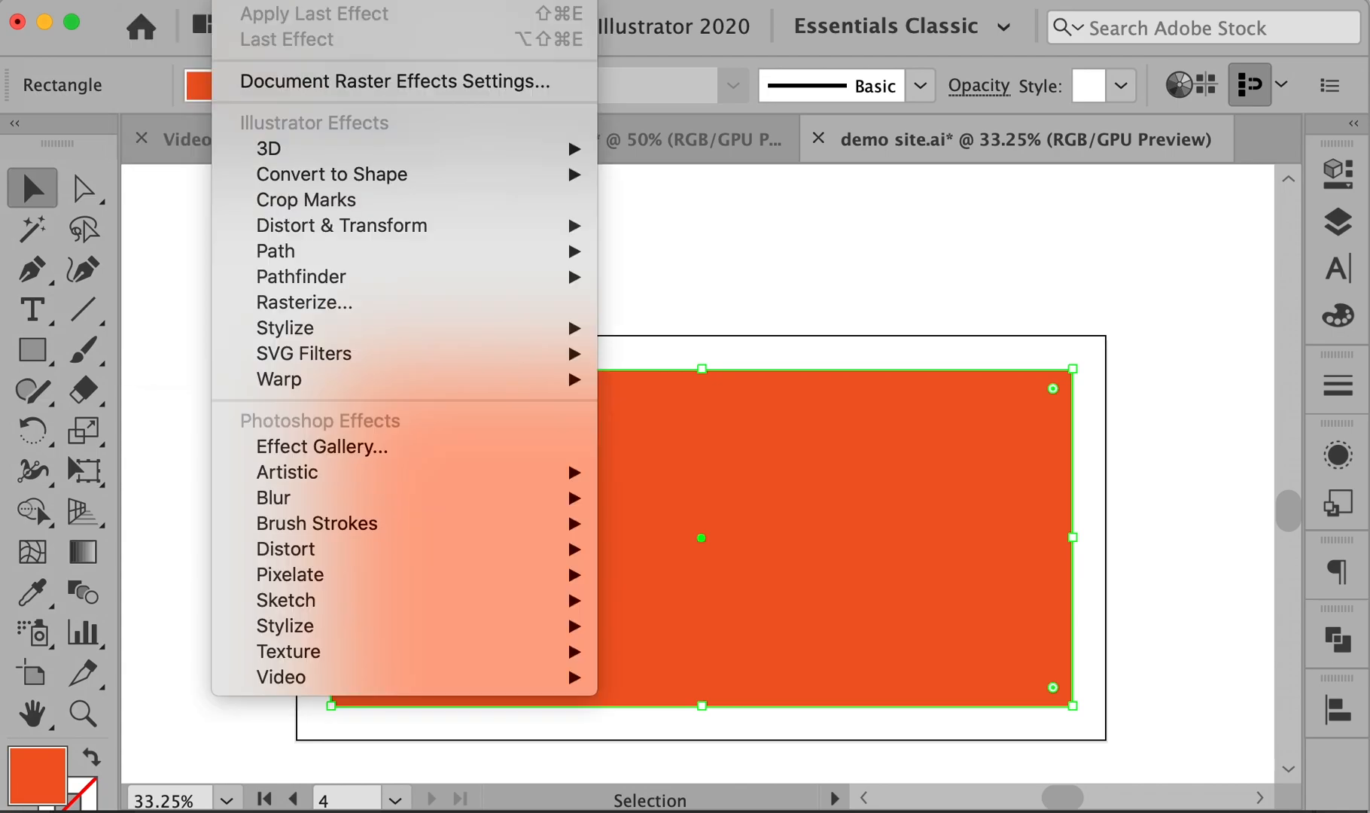
{"action": "mouse_move", "coordinate": [314, 0]}
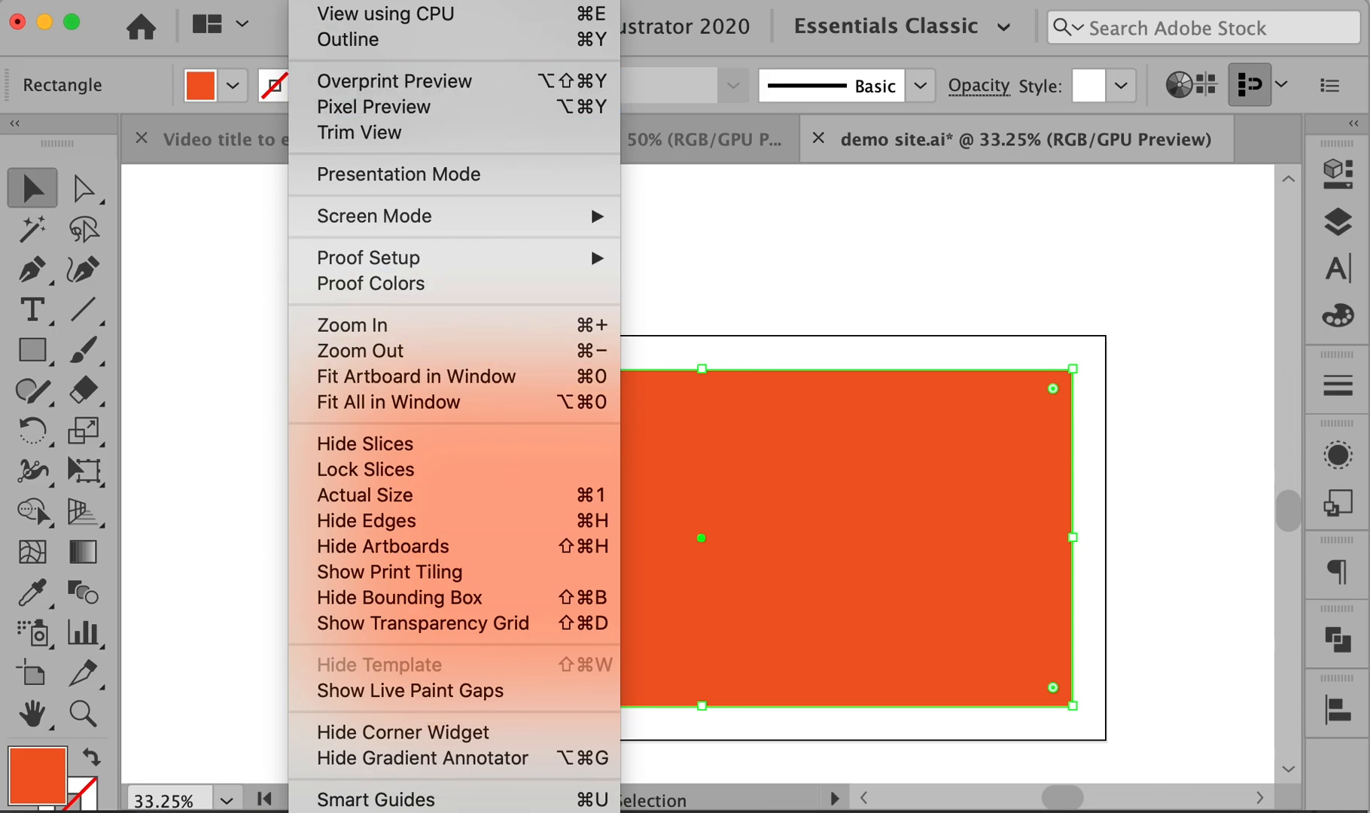
{"action": "key", "text": "super+y"}
{"action": "left_click", "coordinate": [348, 303]}
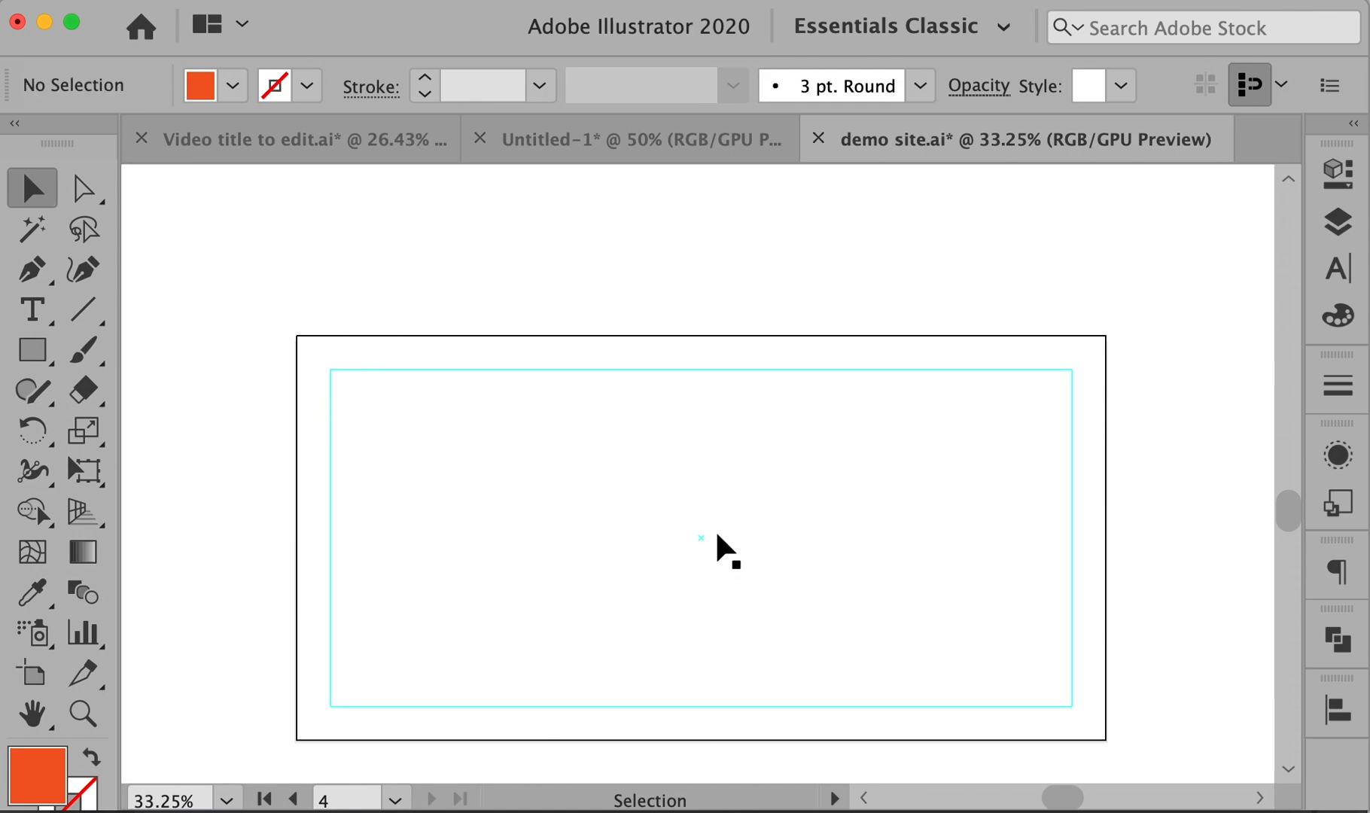
- Show rulers and drag two horizontal guides down onto the upper artboard
{"action": "key", "text": "m"}
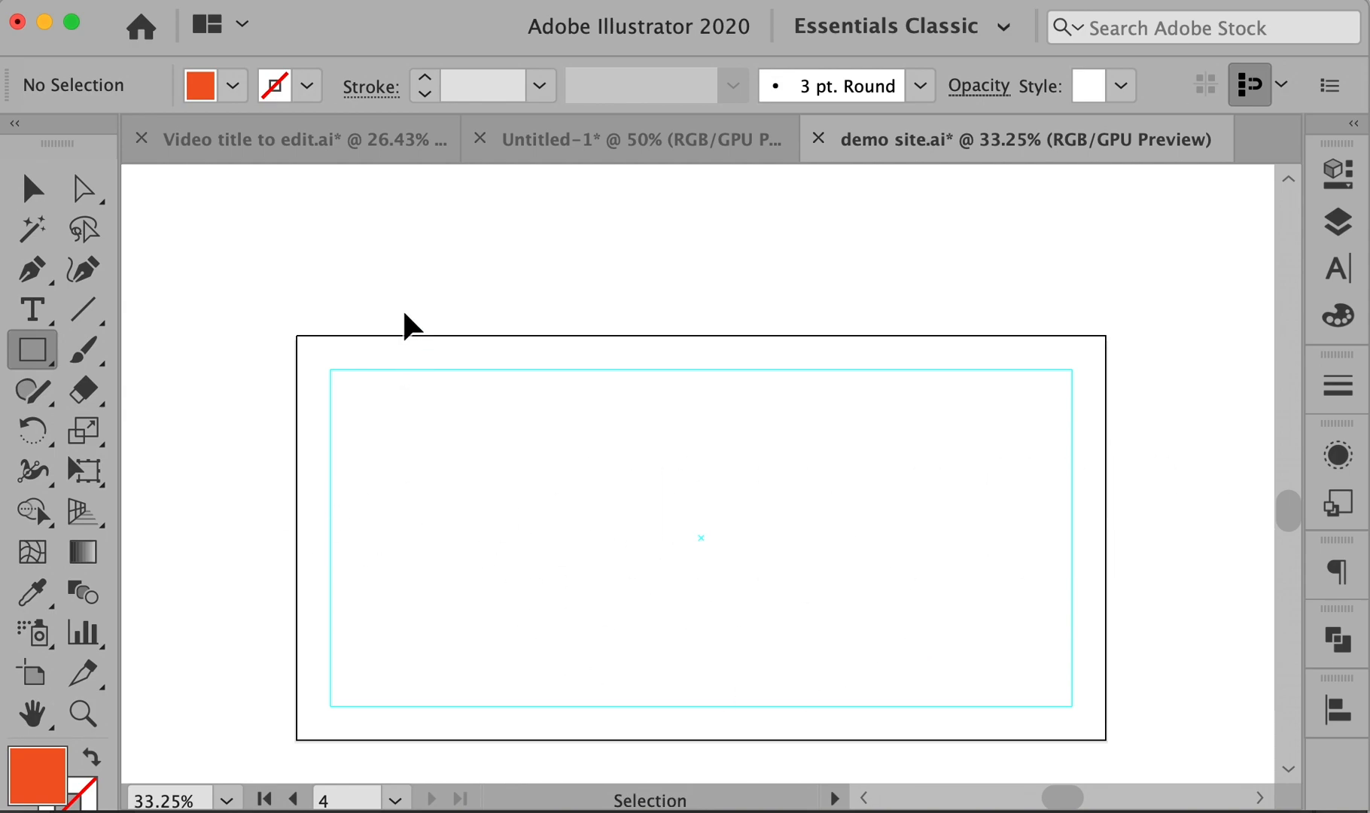
{"action": "scroll", "coordinate": [728, 303], "scroll_direction": "up", "scroll_amount": 1}
{"action": "scroll", "coordinate": [730, 304], "scroll_direction": "down", "scroll_amount": 2}
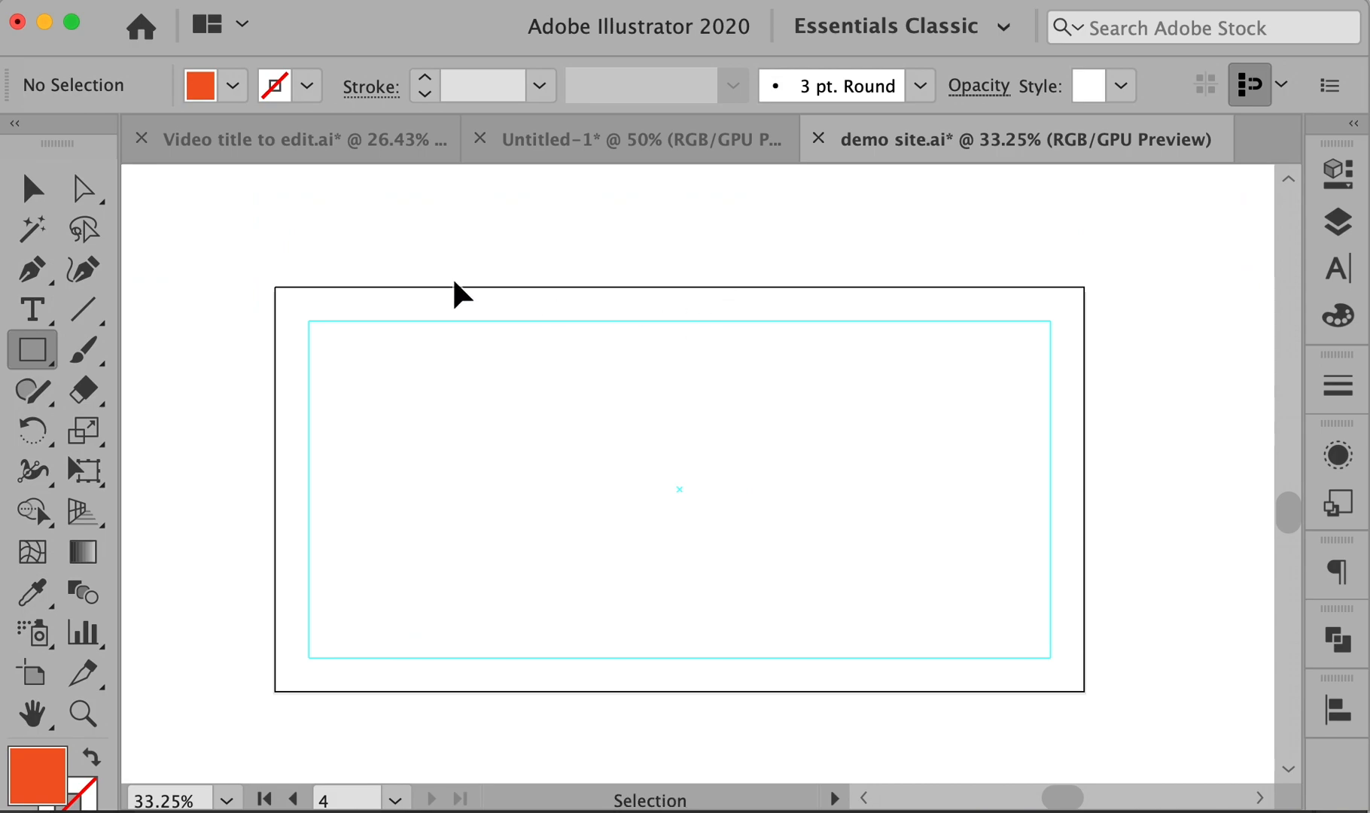
{"action": "key", "text": "super+r"}
{"action": "key", "text": "super"}
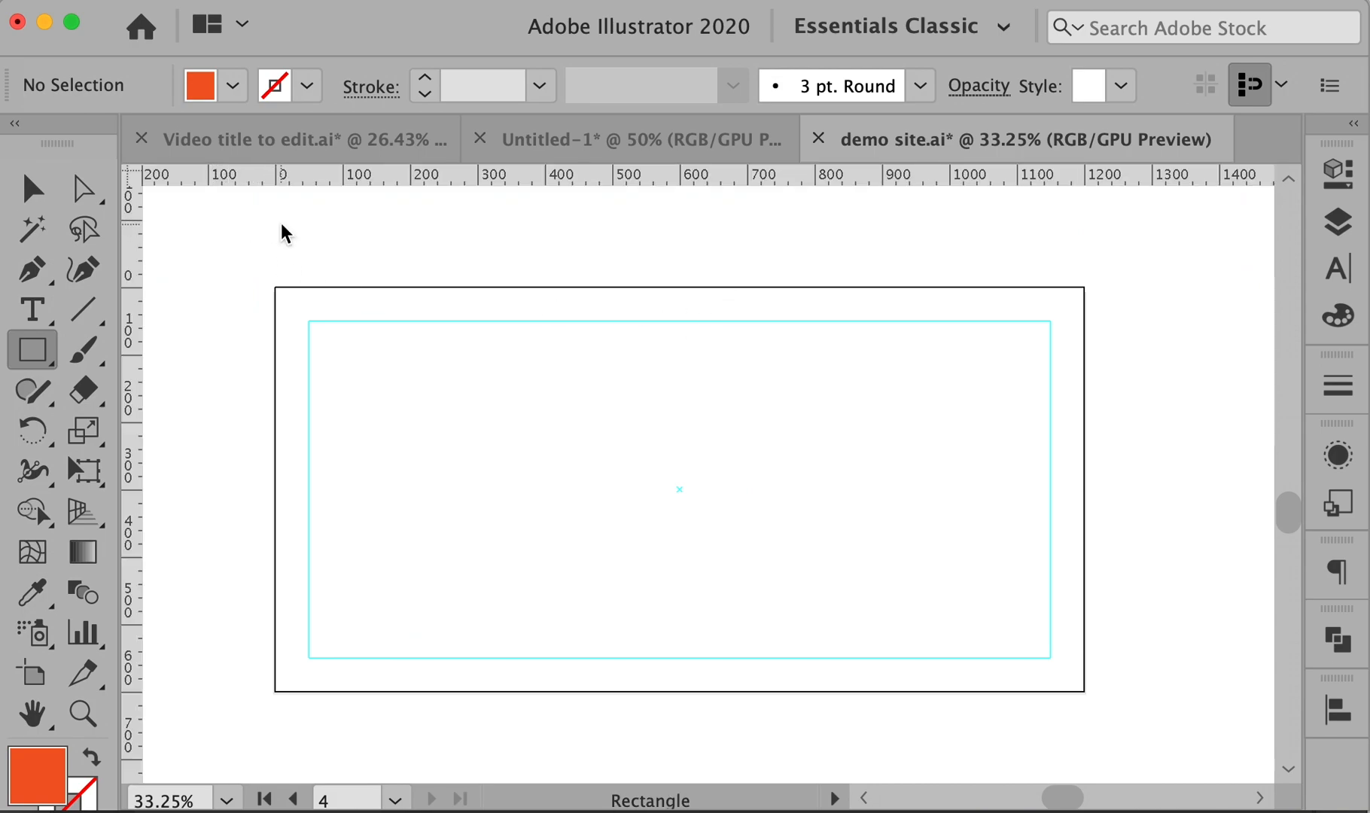
{"action": "left_click_drag", "start_coordinate": [554, 175], "coordinate": [549, 386]}
{"action": "left_click_drag", "start_coordinate": [534, 175], "coordinate": [537, 404]}
- Undo an accidental margin-guide move and duplicate the guide pair lower down
{"action": "left_click_drag", "start_coordinate": [500, 175], "coordinate": [500, 176]}
{"action": "left_click", "coordinate": [510, 268], "text": "super"}
{"action": "left_click_drag", "start_coordinate": [488, 321], "coordinate": [546, 459]}
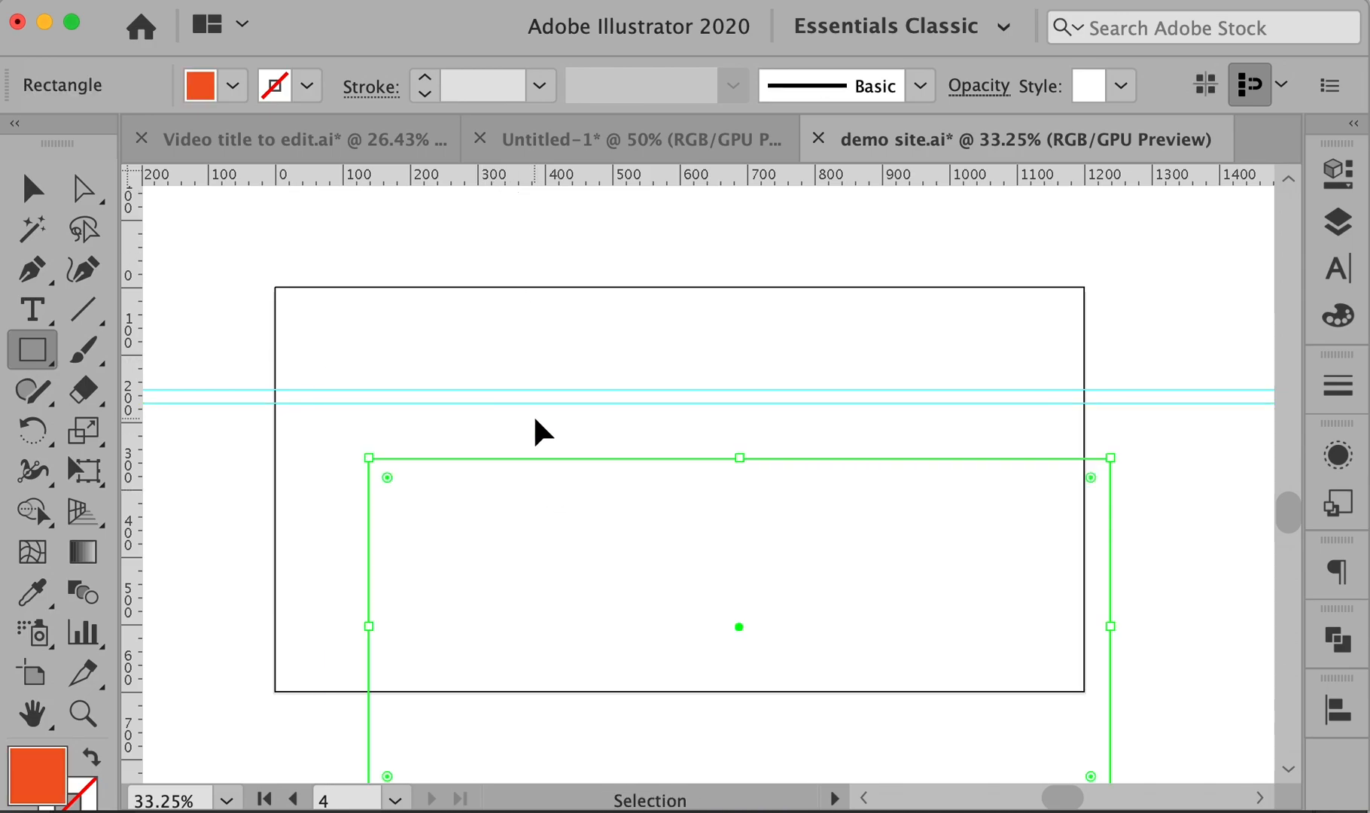
{"action": "key", "text": "super+z"}
{"action": "left_click_drag", "start_coordinate": [203, 347], "coordinate": [233, 630]}
{"action": "left_click", "coordinate": [194, 543]}
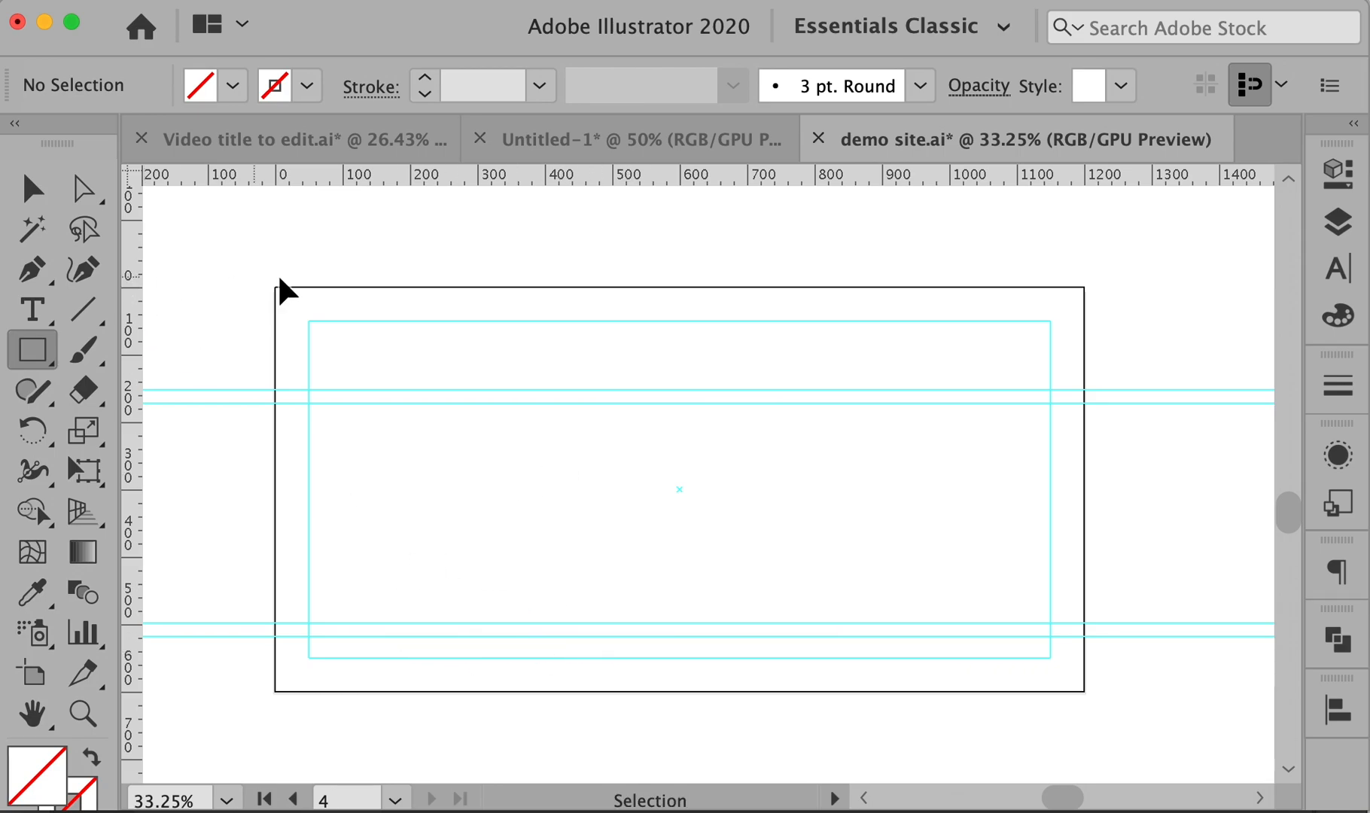
{"action": "left_click_drag", "start_coordinate": [264, 296], "coordinate": [1109, 714]}
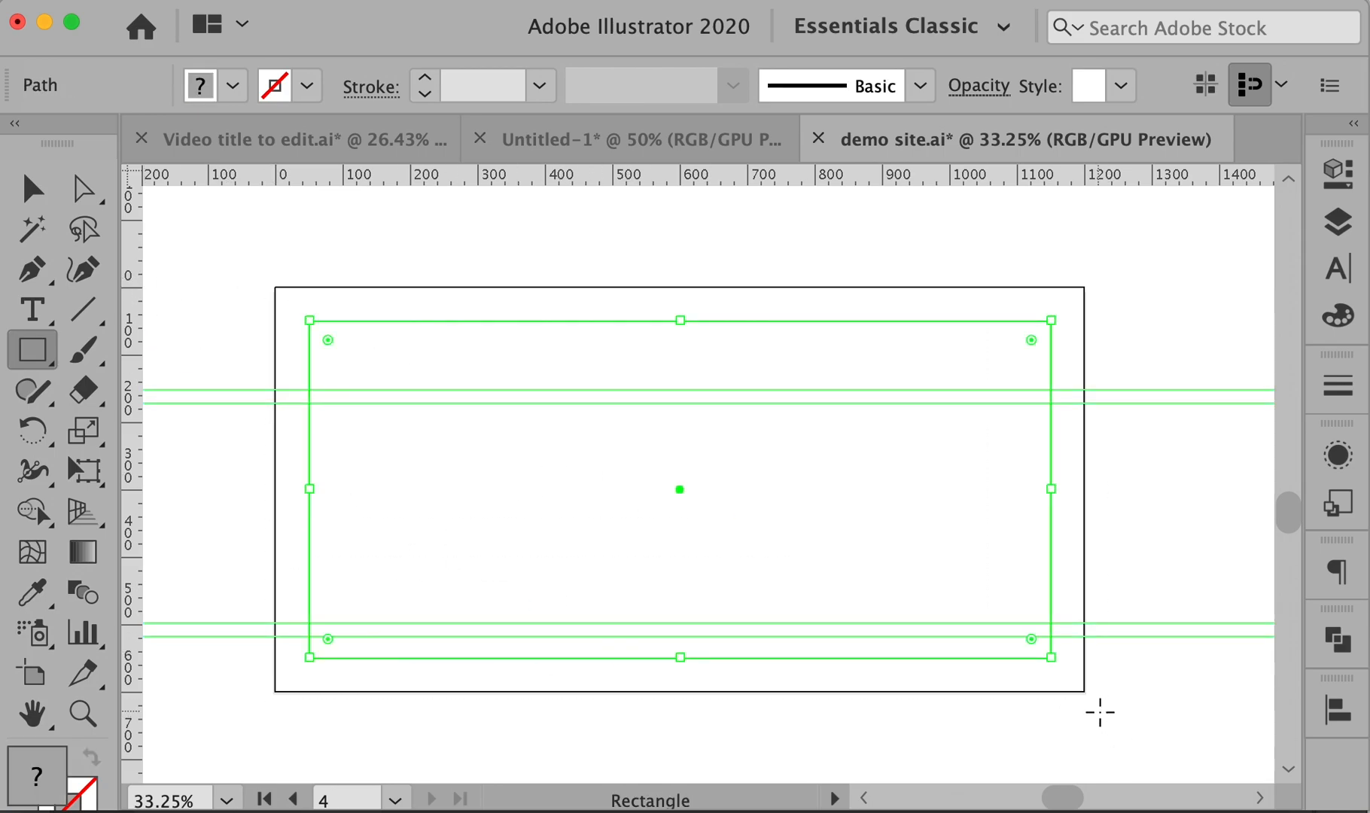
- Delete the hand-drawn guides and margin rectangle from the bottom artboard
{"action": "key", "text": "Delete"}
{"action": "key", "text": "shift+o"}
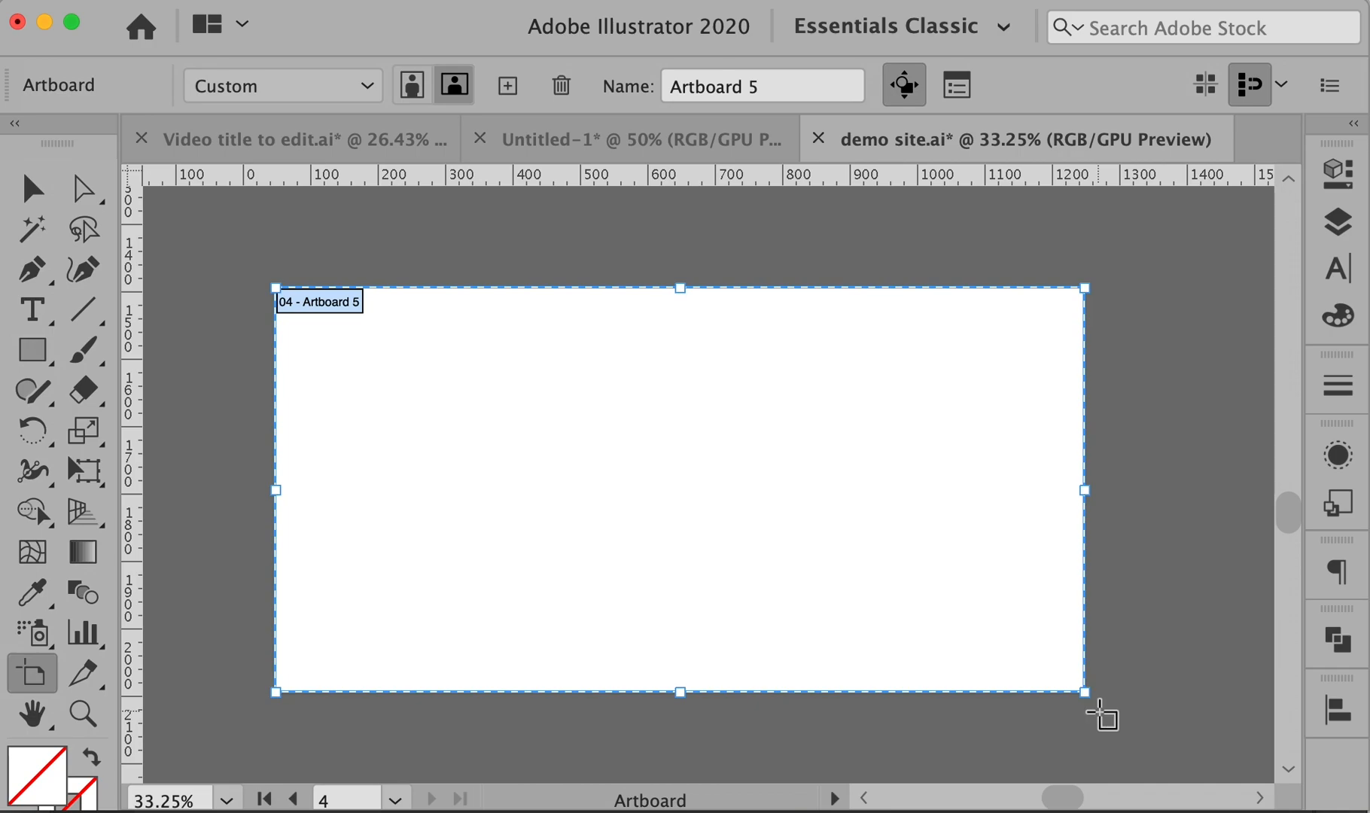
{"action": "key", "text": "Delete"}
{"action": "key", "text": "v"}
- Pan across the artboards and zoom out until all of them are visible
{"action": "key", "text": "space"}
{"action": "left_click_drag", "start_coordinate": [860, 363], "coordinate": [863, 584]}
{"action": "left_click_drag", "start_coordinate": [869, 369], "coordinate": [871, 582]}
{"action": "left_click_drag", "start_coordinate": [877, 377], "coordinate": [900, 598]}
{"action": "left_click_drag", "start_coordinate": [885, 283], "coordinate": [886, 529]}
{"action": "key", "text": "super+0"}
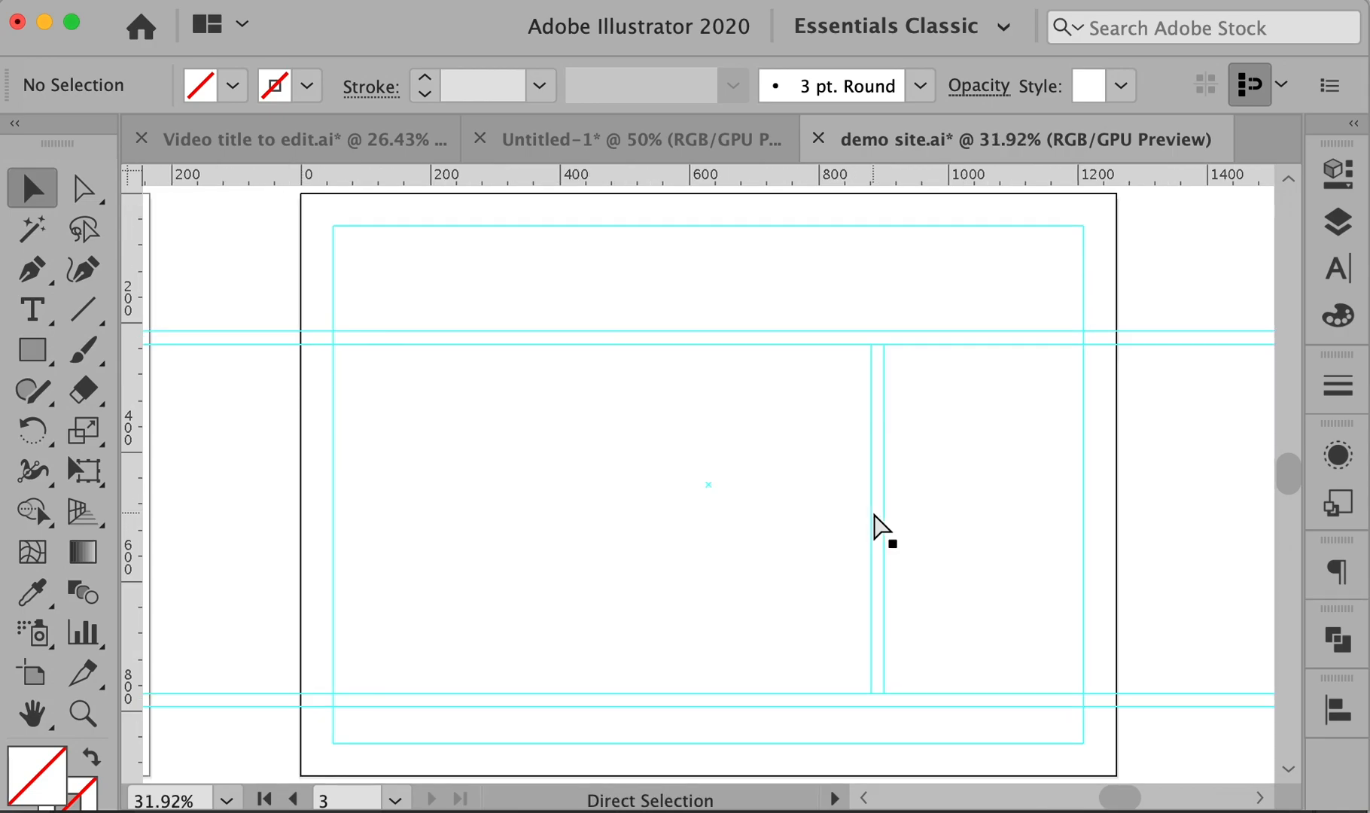
{"action": "key", "text": "space"}
{"action": "left_click_drag", "start_coordinate": [367, 297], "coordinate": [256, 416]}
{"action": "left_click_drag", "start_coordinate": [666, 430], "coordinate": [337, 433]}
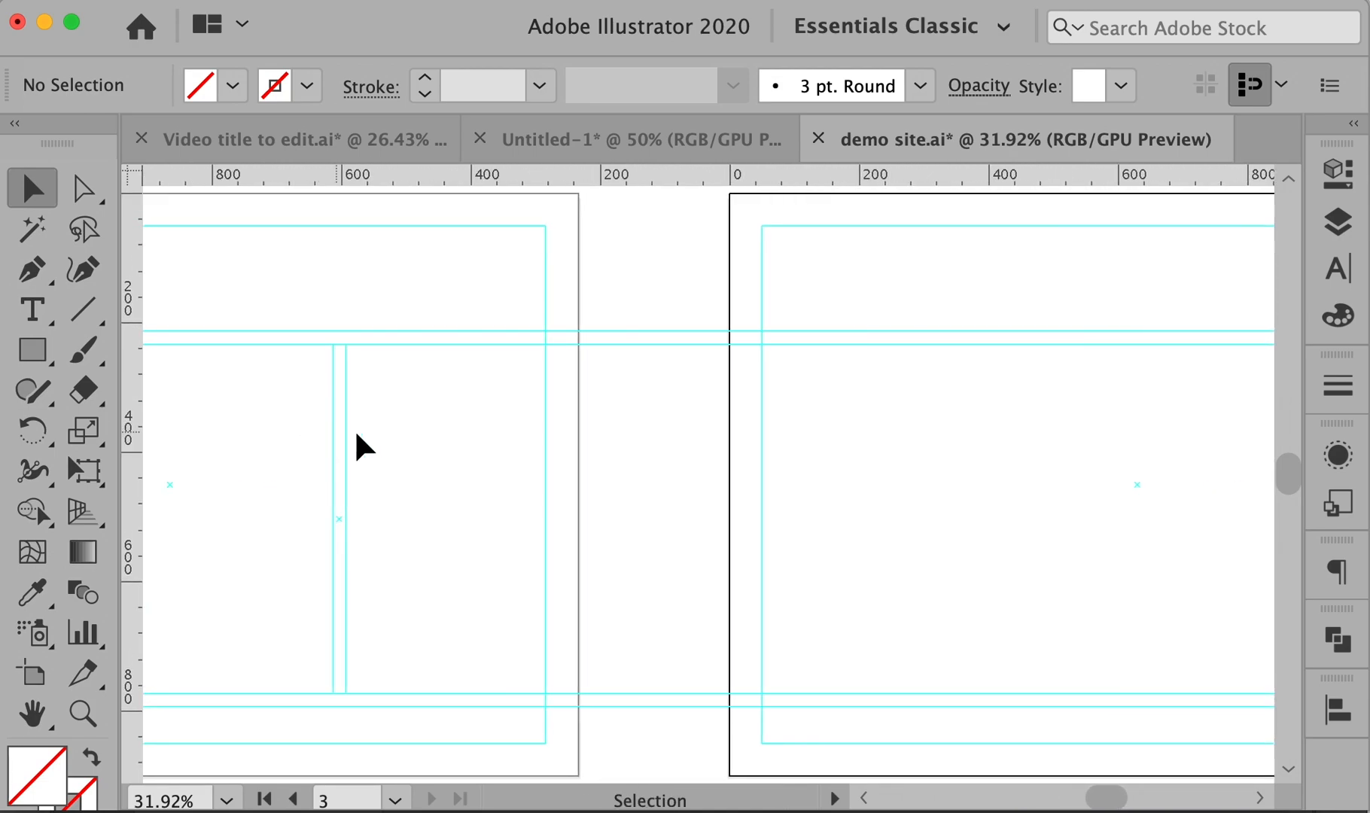
{"action": "scroll", "coordinate": [728, 473], "scroll_direction": "right", "scroll_amount": 15}
{"action": "scroll", "coordinate": [709, 497], "scroll_direction": "down", "scroll_amount": 6}
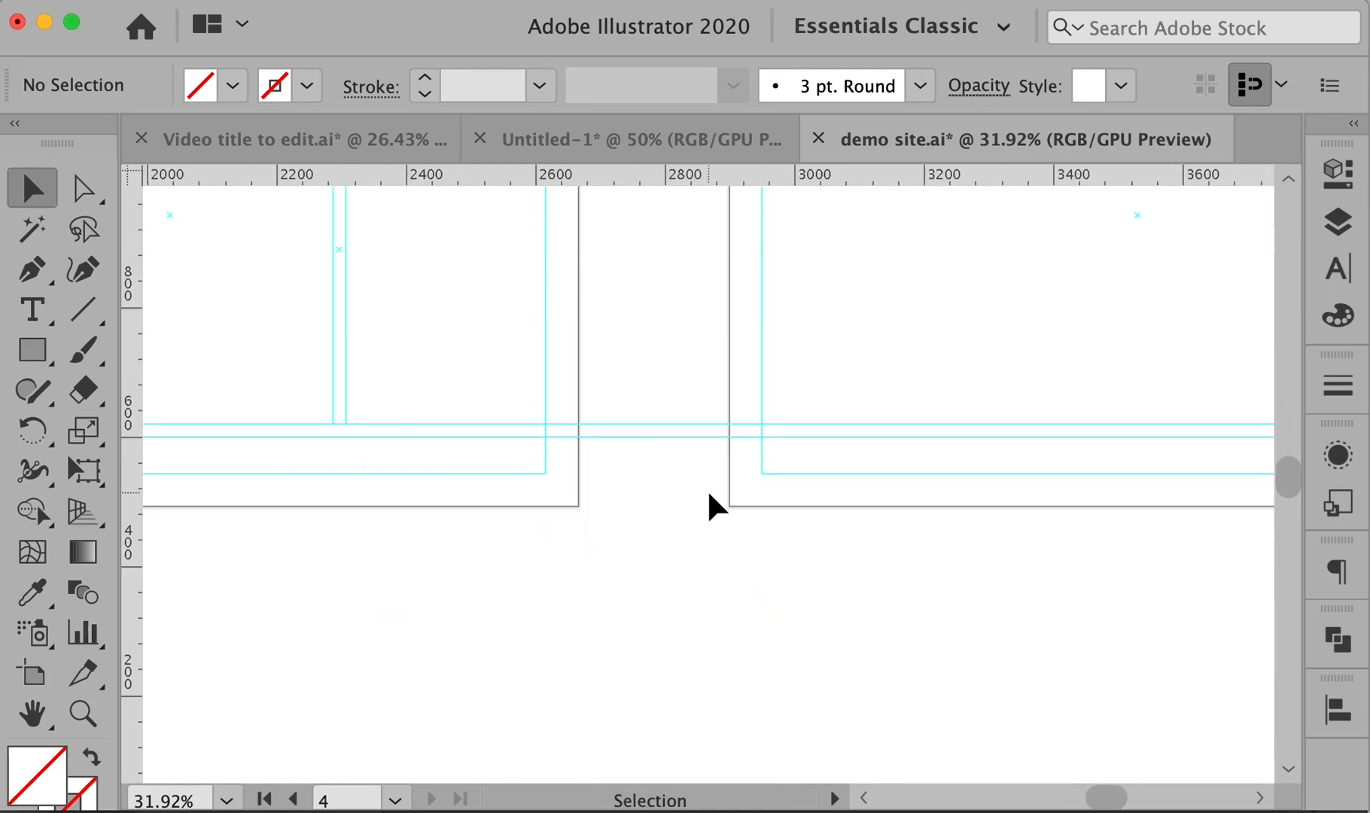
{"action": "left_click", "coordinate": [709, 495], "text": "alt+super"}
{"action": "left_click", "coordinate": [709, 495], "text": "alt+super"}
{"action": "left_click", "coordinate": [709, 495], "text": "alt+super"}
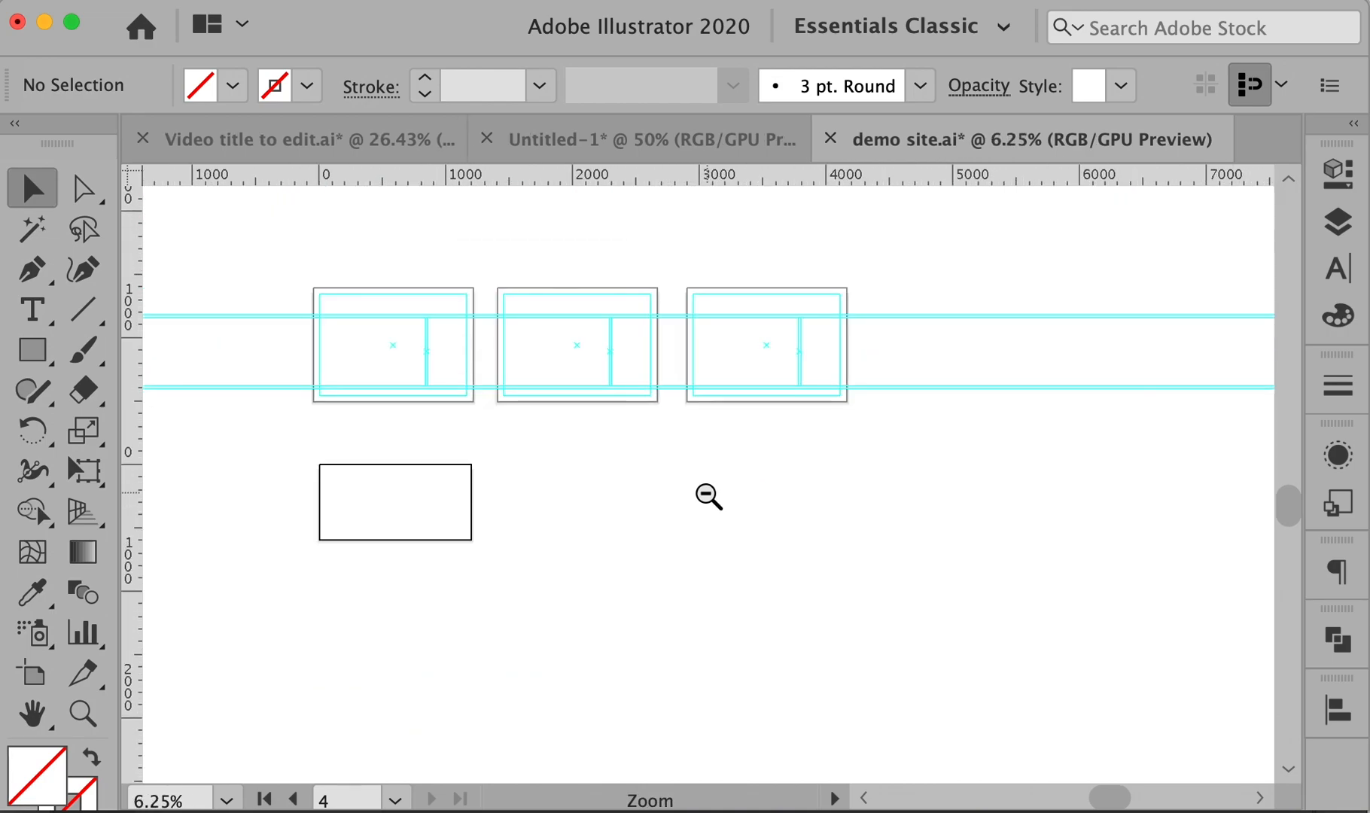
- Paste the copied guides in place onto the bottom artboard and zoom in on it
{"action": "key", "text": "super+f"}
{"action": "left_click", "coordinate": [516, 581]}
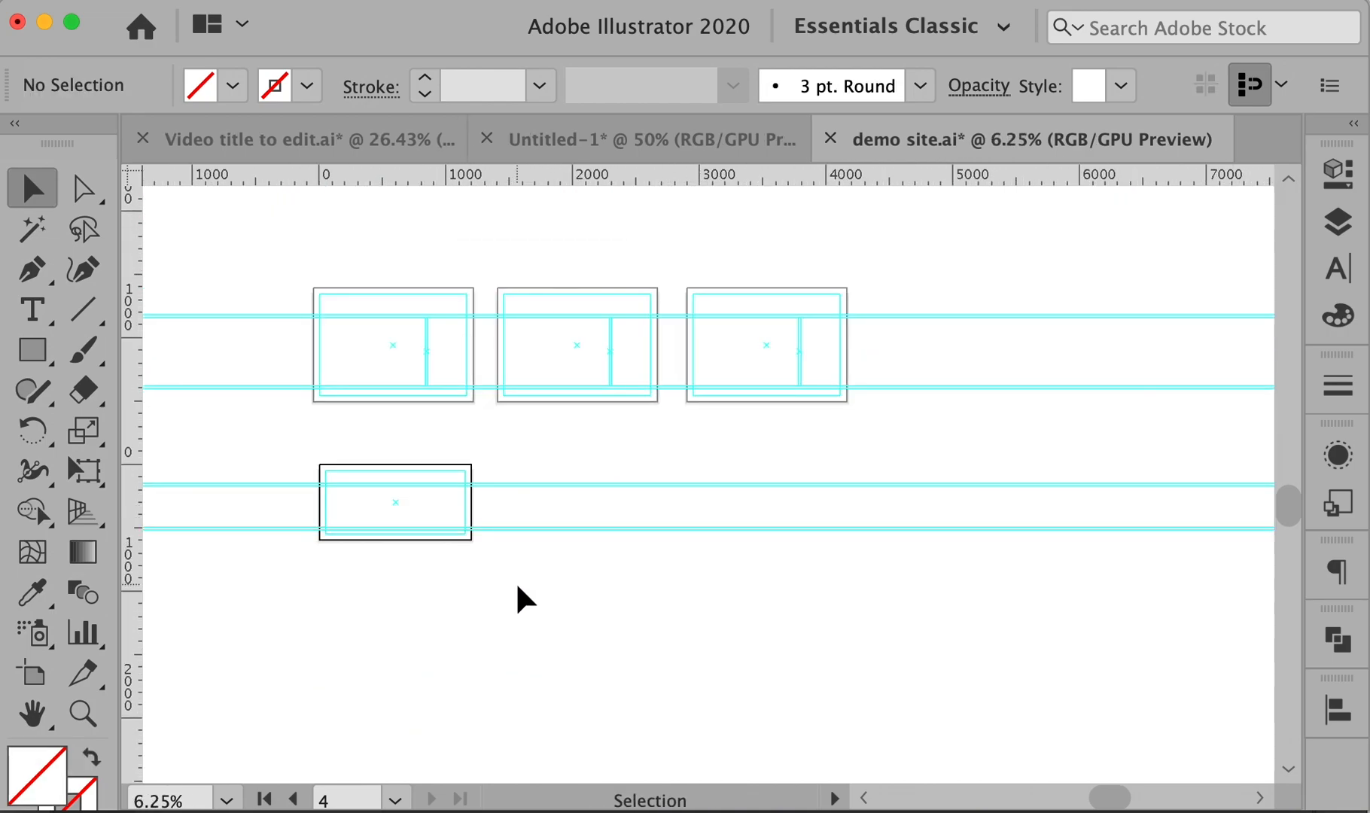
{"action": "left_click_drag", "start_coordinate": [254, 429], "coordinate": [691, 600]}
{"action": "left_click_drag", "start_coordinate": [581, 569], "coordinate": [963, 593]}
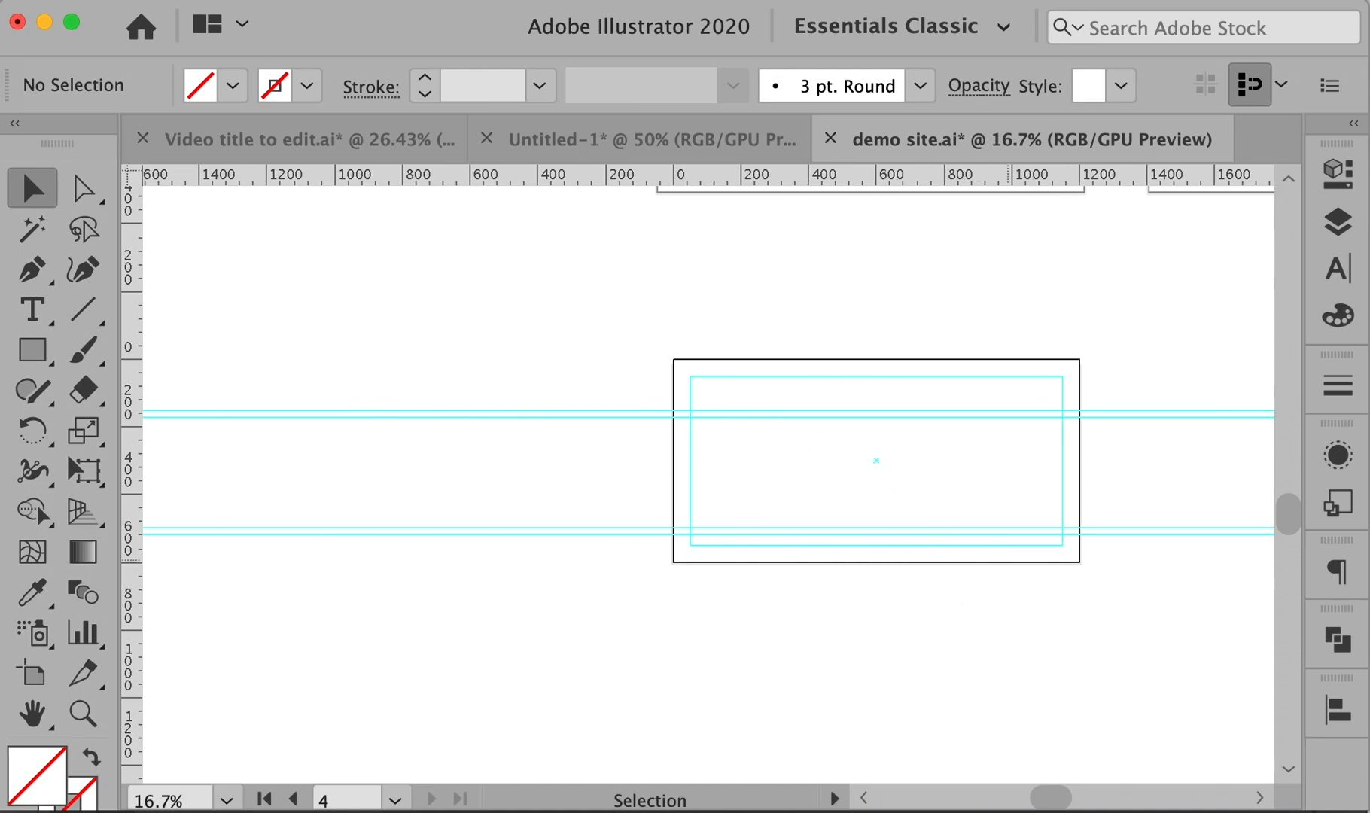
{"action": "left_click", "coordinate": [948, 526], "text": "super"}
{"action": "left_click", "coordinate": [949, 527], "text": "super"}
{"action": "left_click_drag", "start_coordinate": [492, 400], "coordinate": [957, 544]}
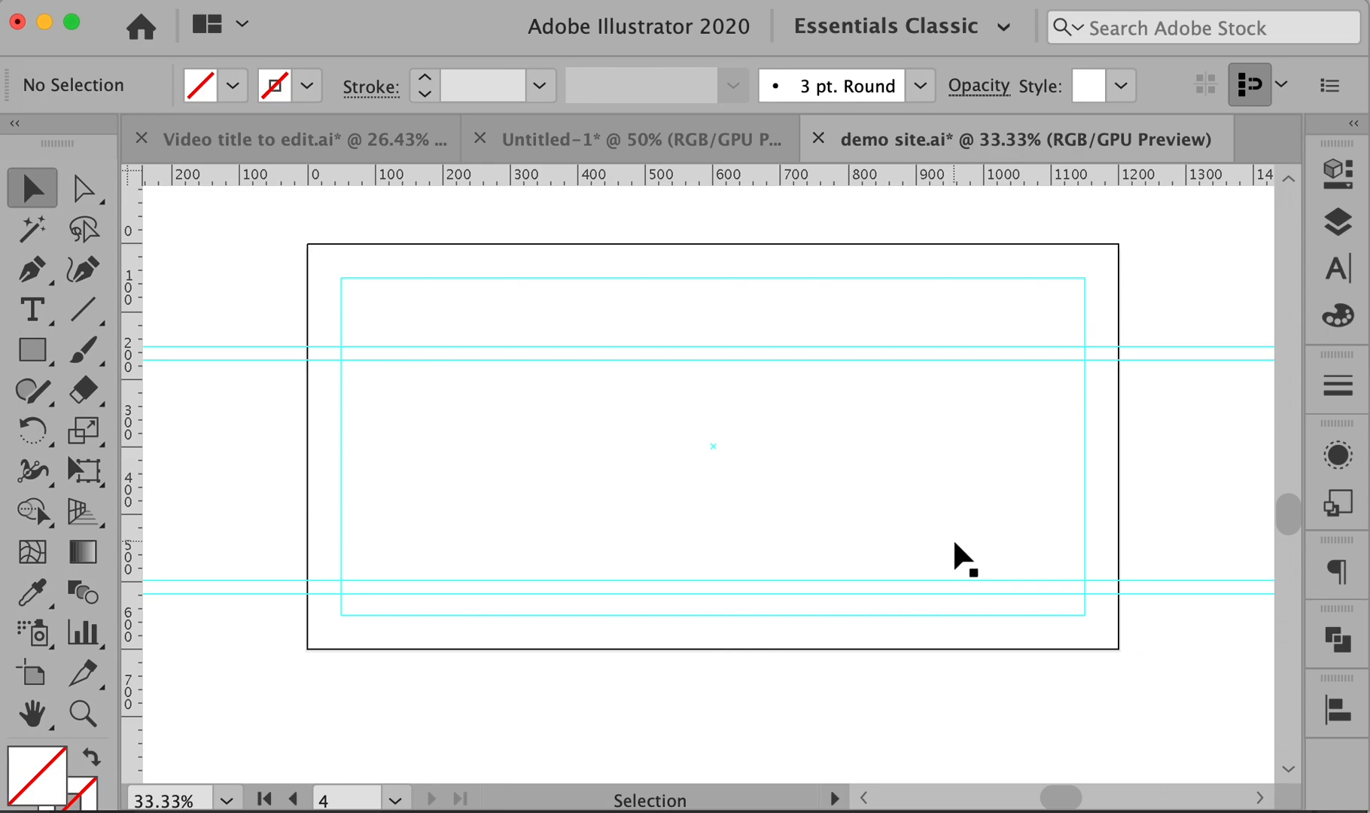
- Draw a freehand pencil scribble in the artboard's top-left corner
{"action": "key", "text": "n"}
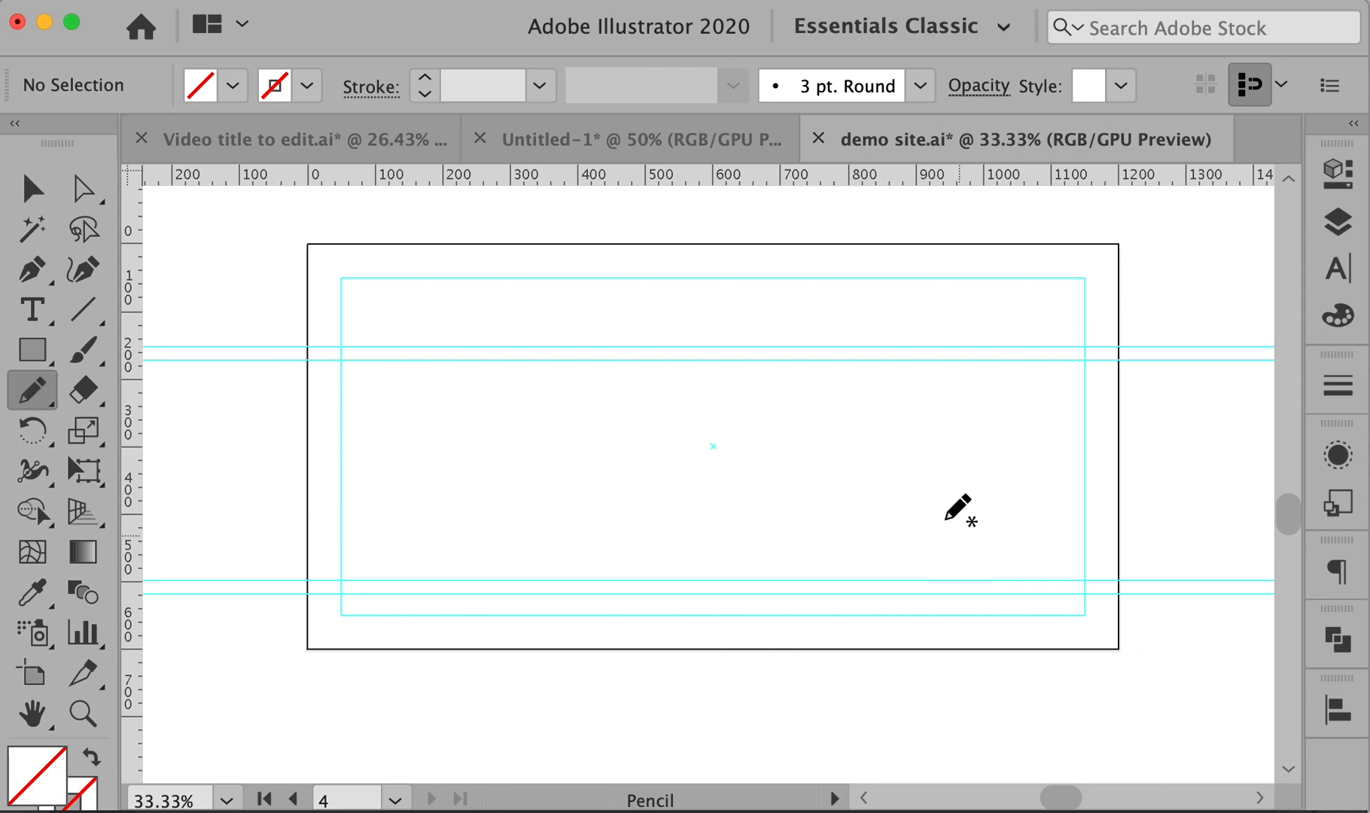
{"action": "mouse_move", "coordinate": [372, 303]}
{"action": "left_mouse_down"}
{"action": "mouse_move", "coordinate": [419, 335]}
{"action": "mouse_move", "coordinate": [358, 301]}
{"action": "left_mouse_up"}
{"action": "key", "text": "super+z"}
{"action": "left_click_drag", "start_coordinate": [476, 247], "coordinate": [637, 654]}
{"action": "left_click", "coordinate": [637, 654], "text": "super"}
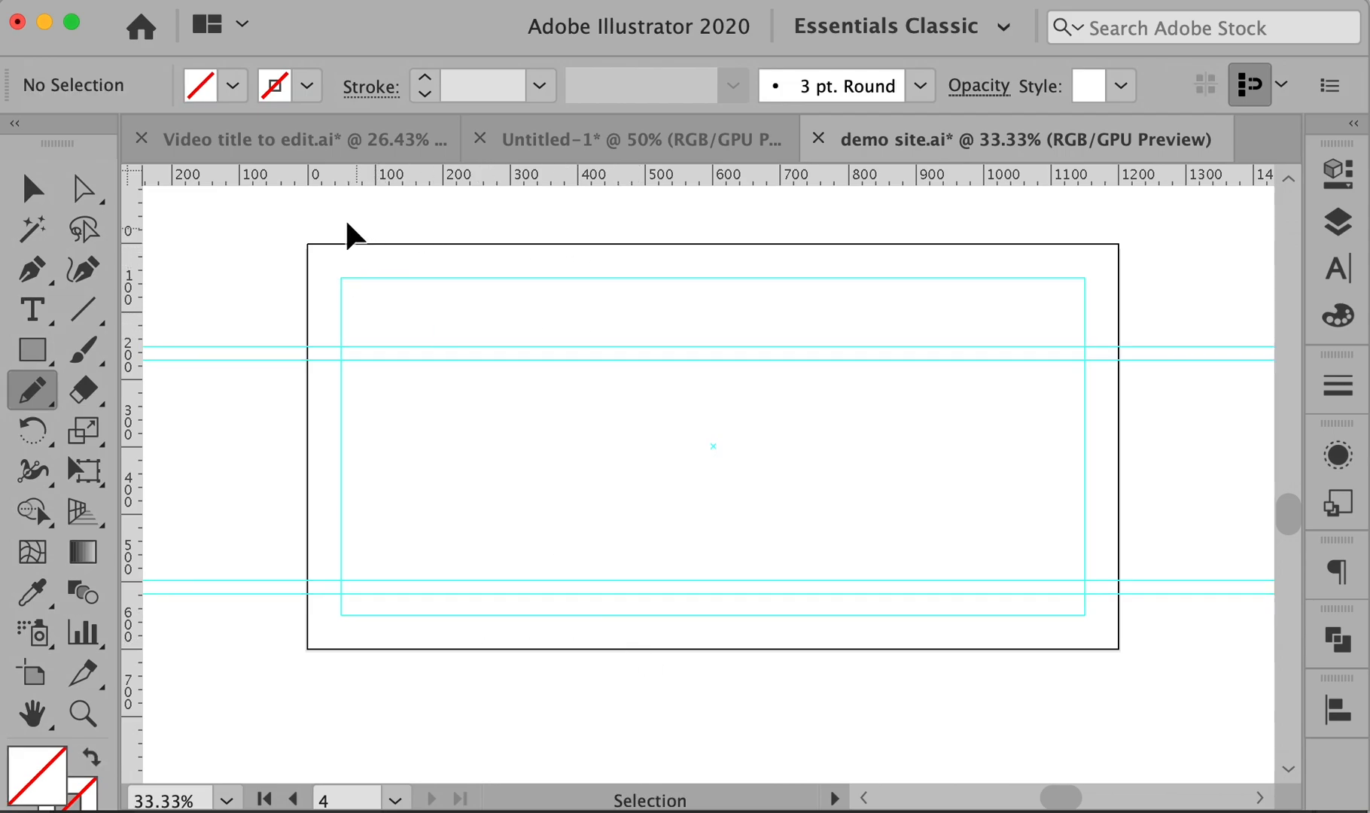
{"action": "left_click_drag", "start_coordinate": [338, 243], "coordinate": [499, 391]}
{"action": "key", "text": "super+z"}
{"action": "key", "text": "super+z"}
{"action": "left_click_drag", "start_coordinate": [329, 255], "coordinate": [484, 363]}
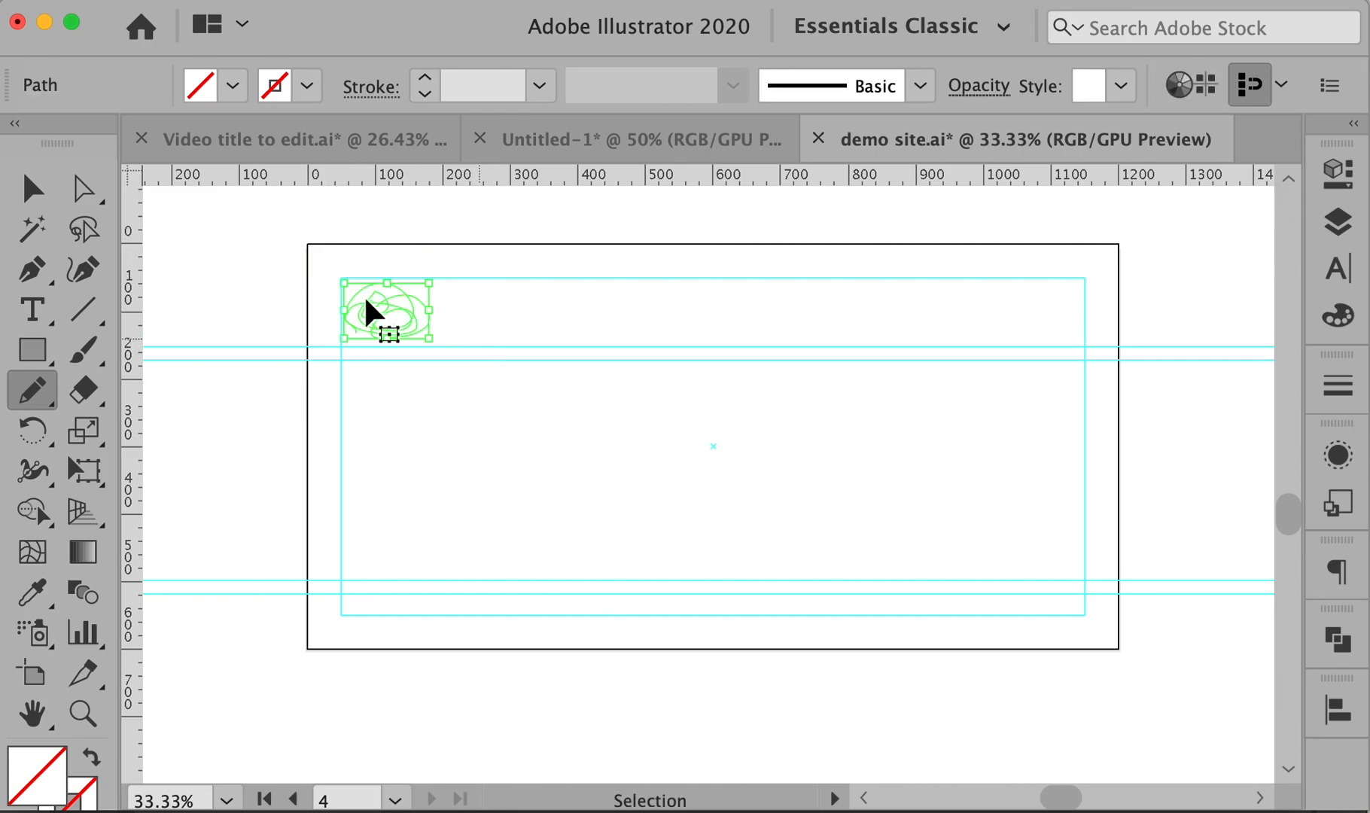
- Give the scribble a black 2 pt stroke
{"action": "double_click", "coordinate": [87, 791]}
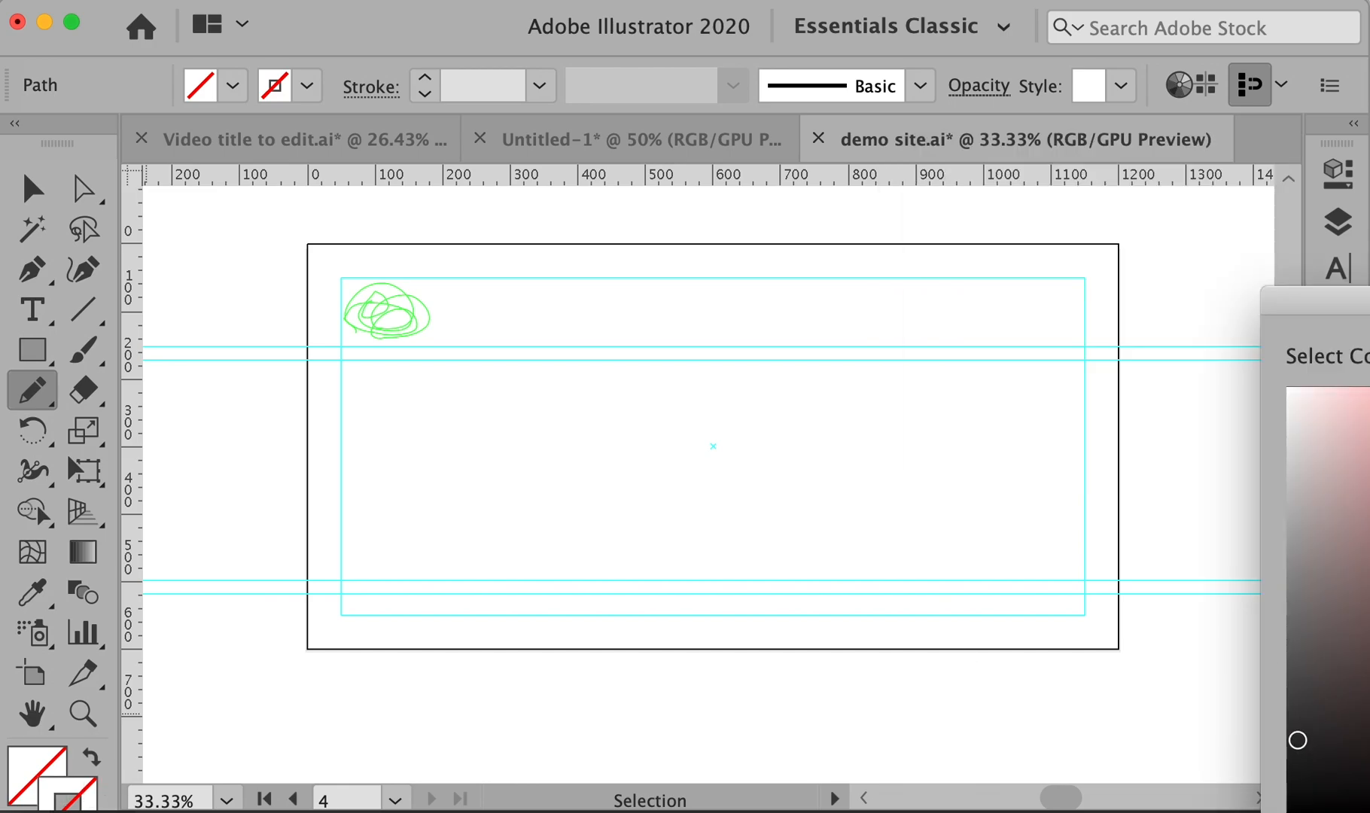
{"action": "key", "text": "Return"}
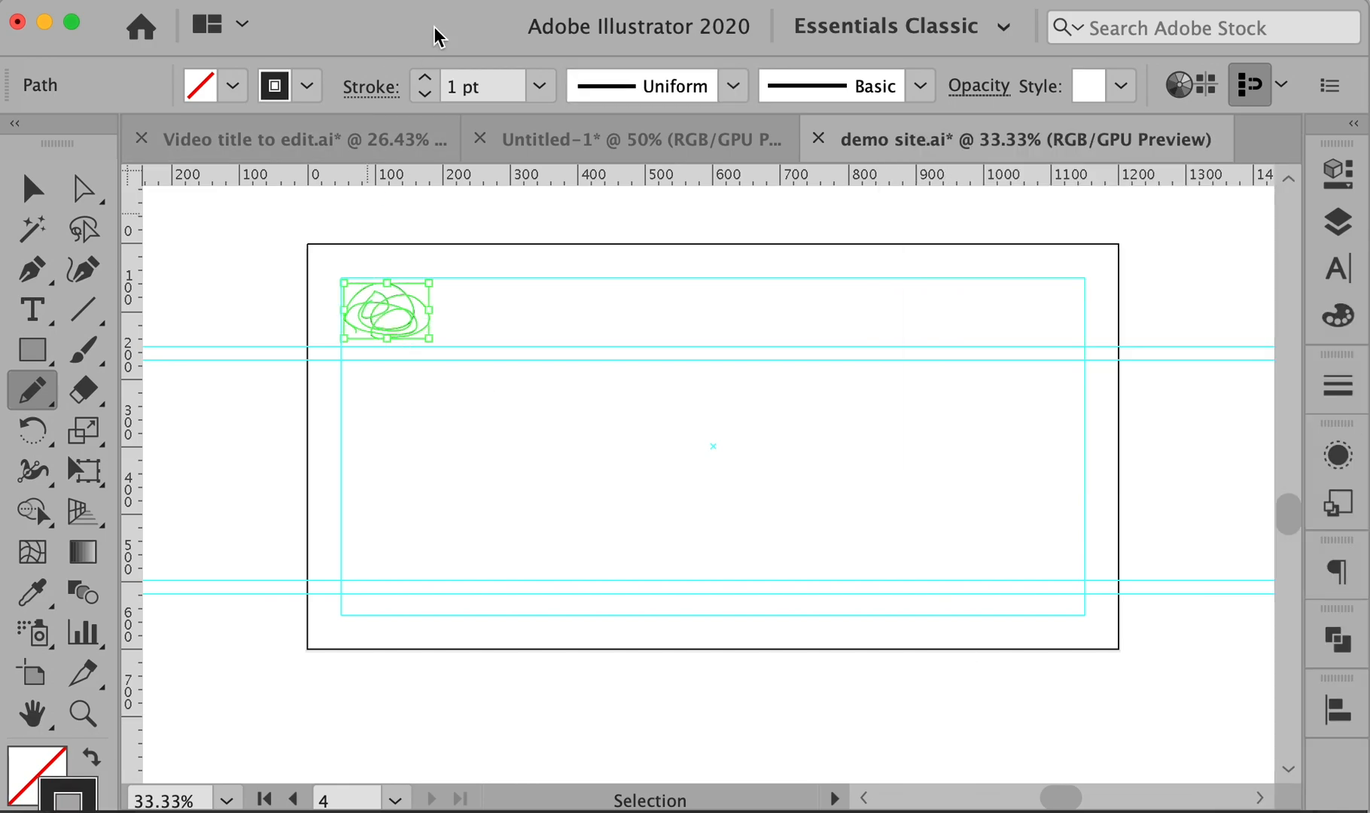
{"action": "left_click", "coordinate": [425, 79]}
{"action": "left_click", "coordinate": [262, 318]}
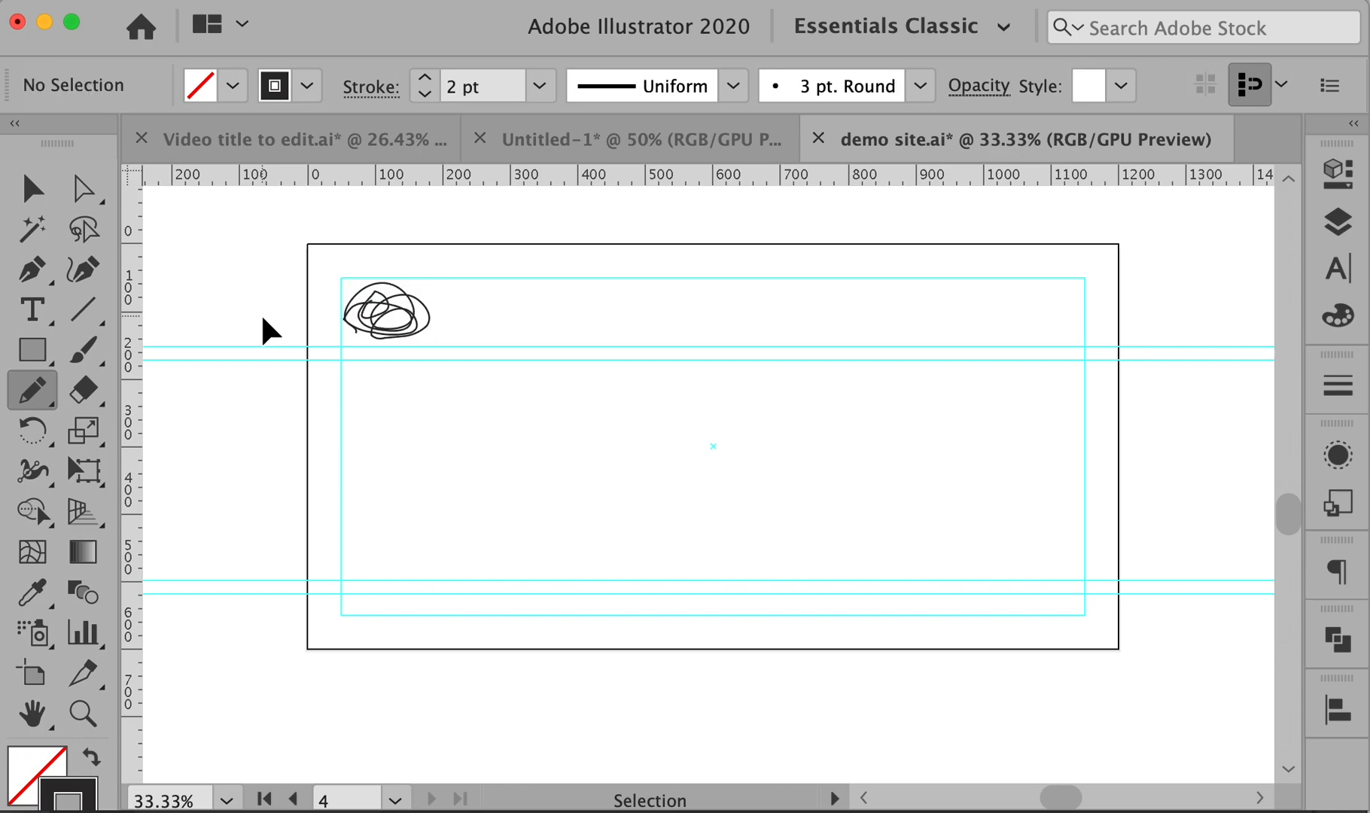
- Add a 'surf stuff' text label beside the scribble and enlarge its font size
{"action": "key", "text": "t"}
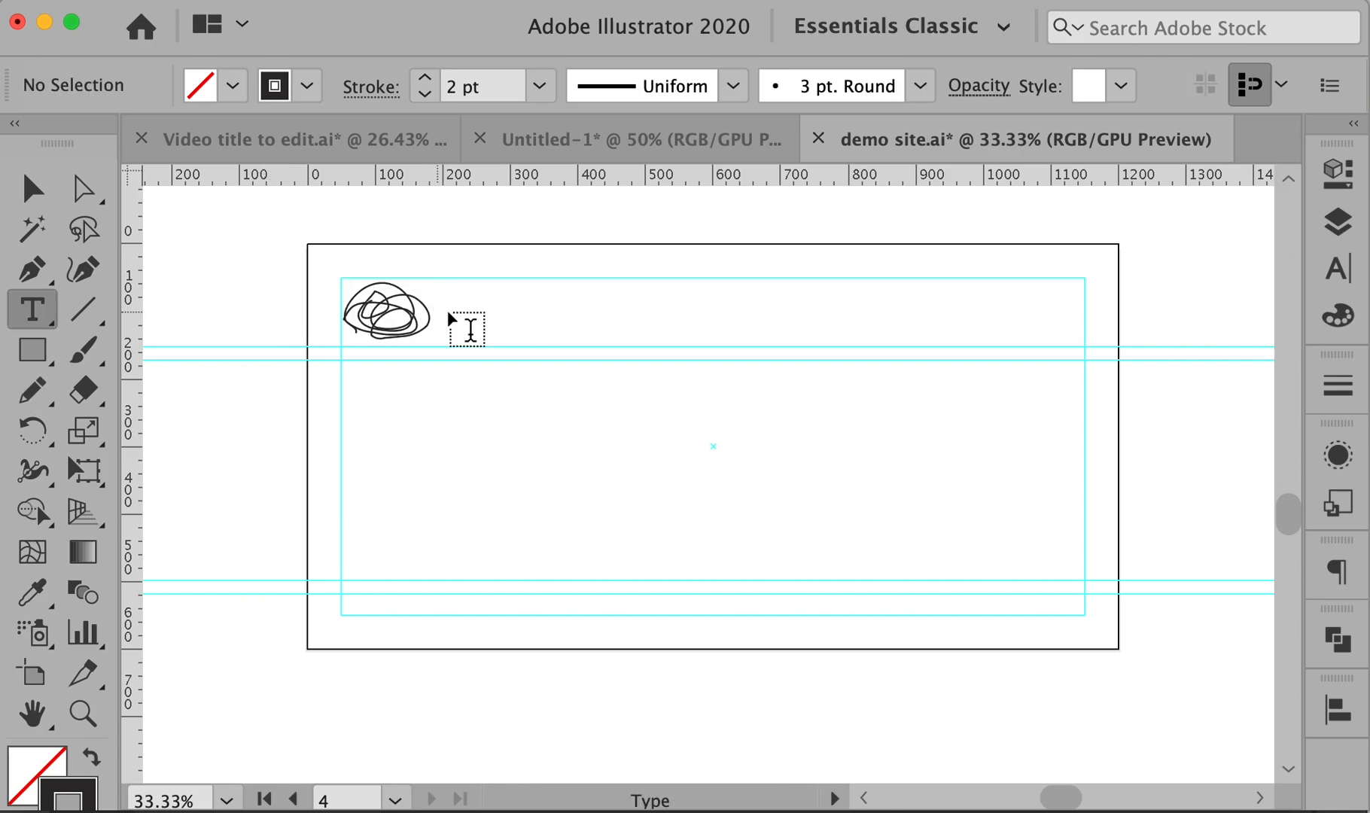
{"action": "left_click", "coordinate": [452, 309]}
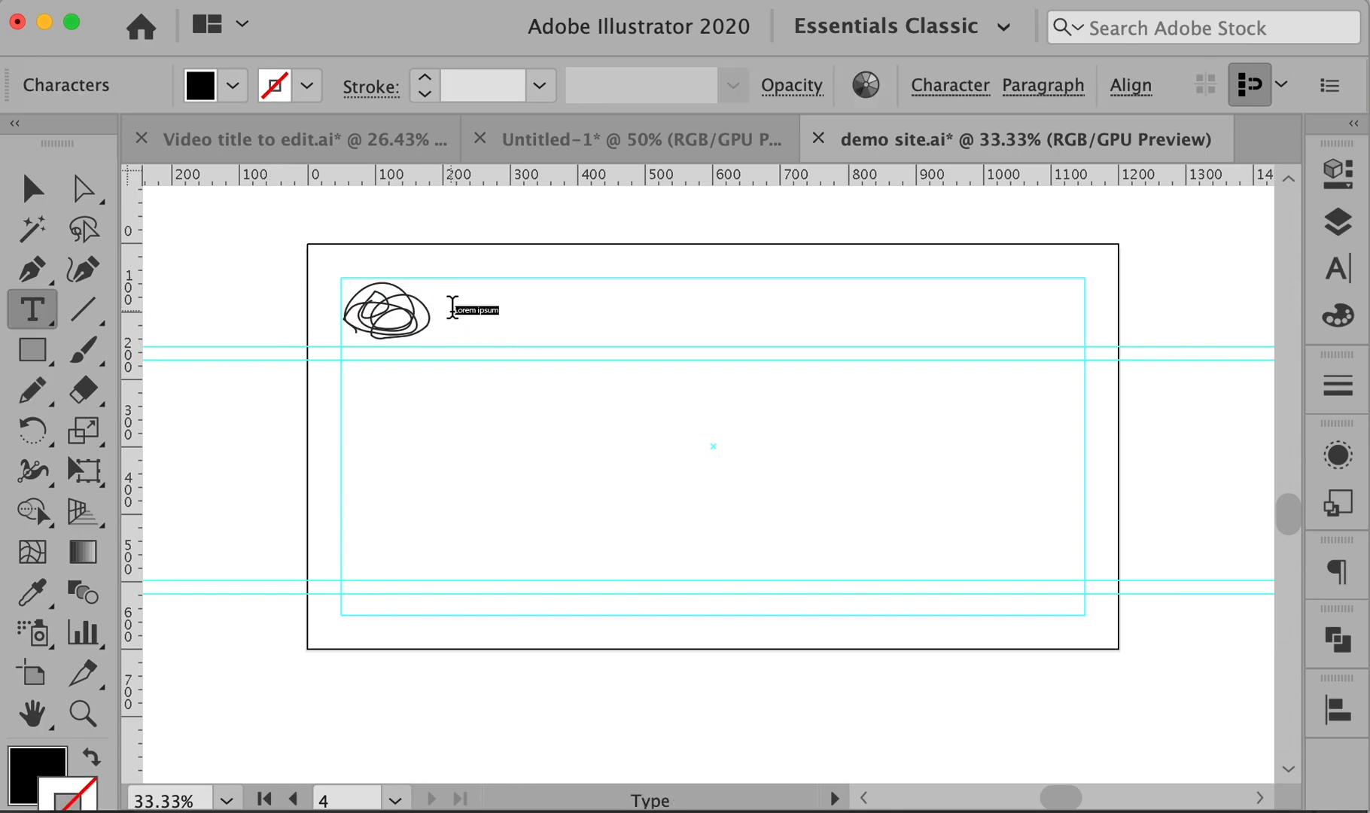
{"action": "type", "text": "cu"}
{"action": "key", "text": "super+a"}
{"action": "key", "text": "super+shift+period"}
{"action": "key", "text": "super+shift+period"}
{"action": "key", "text": "super+shift+period"}
{"action": "key", "text": "super+shift+period"}
{"action": "key", "text": "super+shift+period"}
{"action": "key", "text": "super+shift+period"}
{"action": "key", "text": "super+shift+period"}
{"action": "key", "text": "super+shift+period"}
{"action": "key", "text": "super+shift+period"}
{"action": "key", "text": "super+shift+period"}
{"action": "key", "text": "super+shift+period"}
{"action": "key", "text": "super+shift+period"}
{"action": "key", "text": "super+shift+period"}
{"action": "key", "text": "super+shift+period"}
{"action": "key", "text": "super+shift+period"}
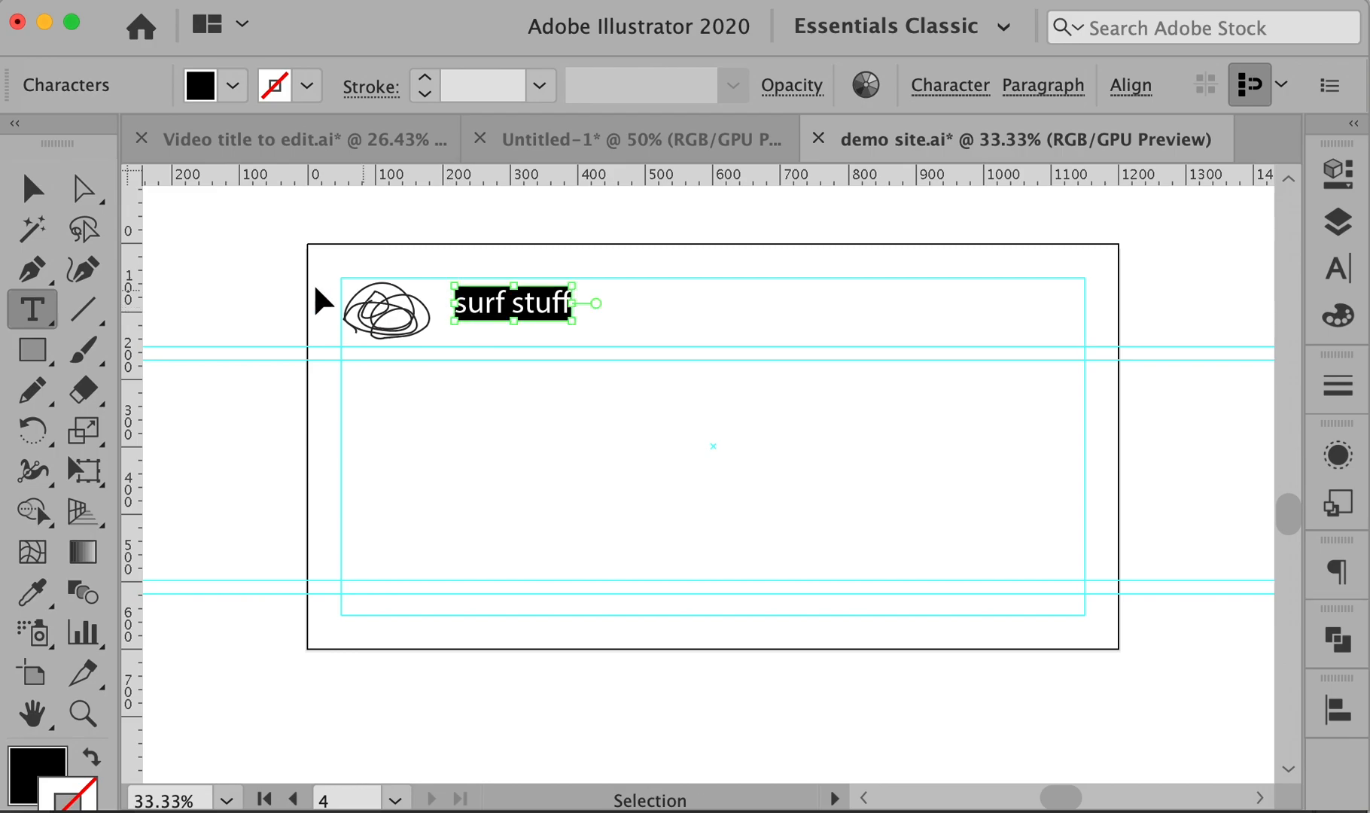
{"action": "left_click", "coordinate": [187, 284], "text": "super"}
{"action": "left_click", "coordinate": [381, 307], "text": "super"}
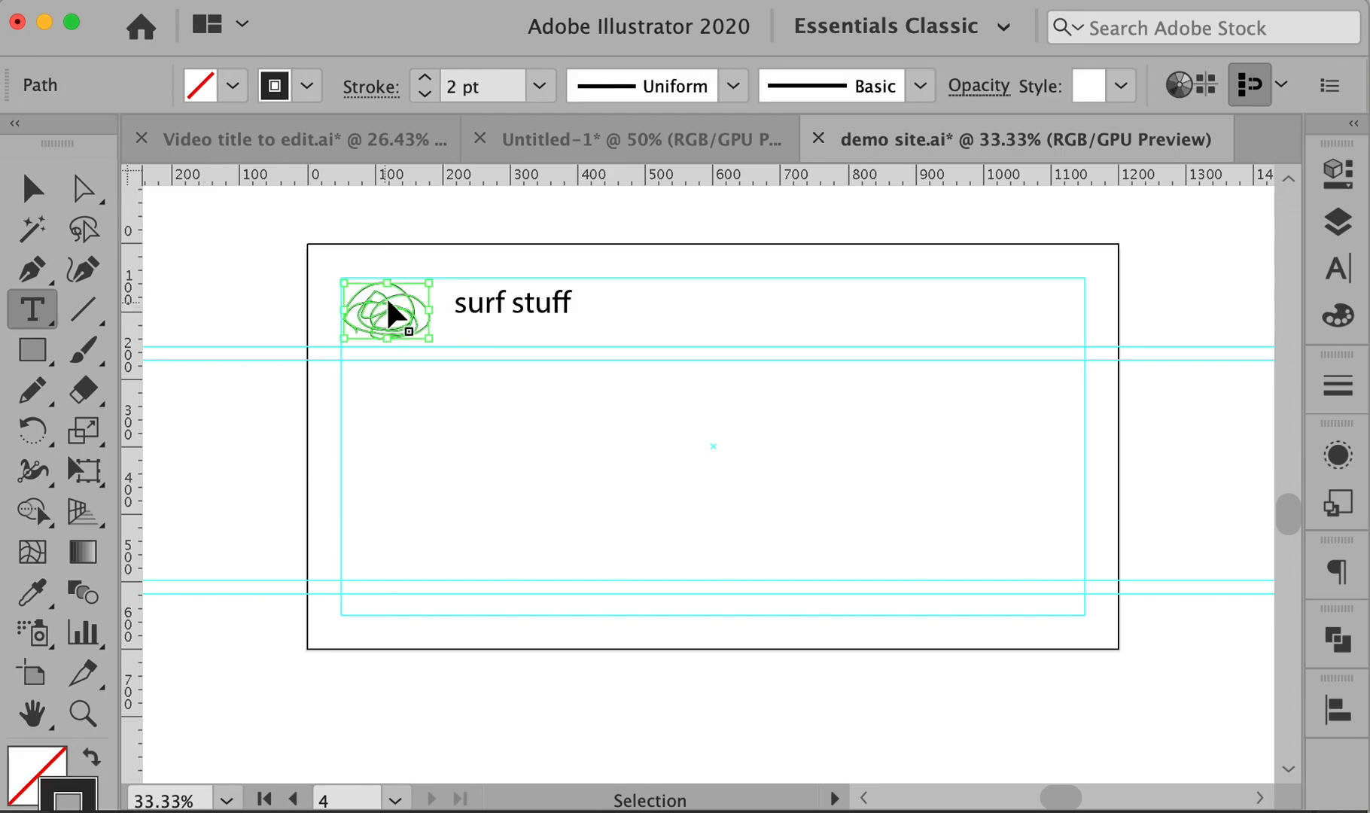
- Stroke the scribble grey and move the 'surf stuff' title onto it
{"action": "left_click", "coordinate": [284, 84]}
{"action": "left_click", "coordinate": [129, 238]}
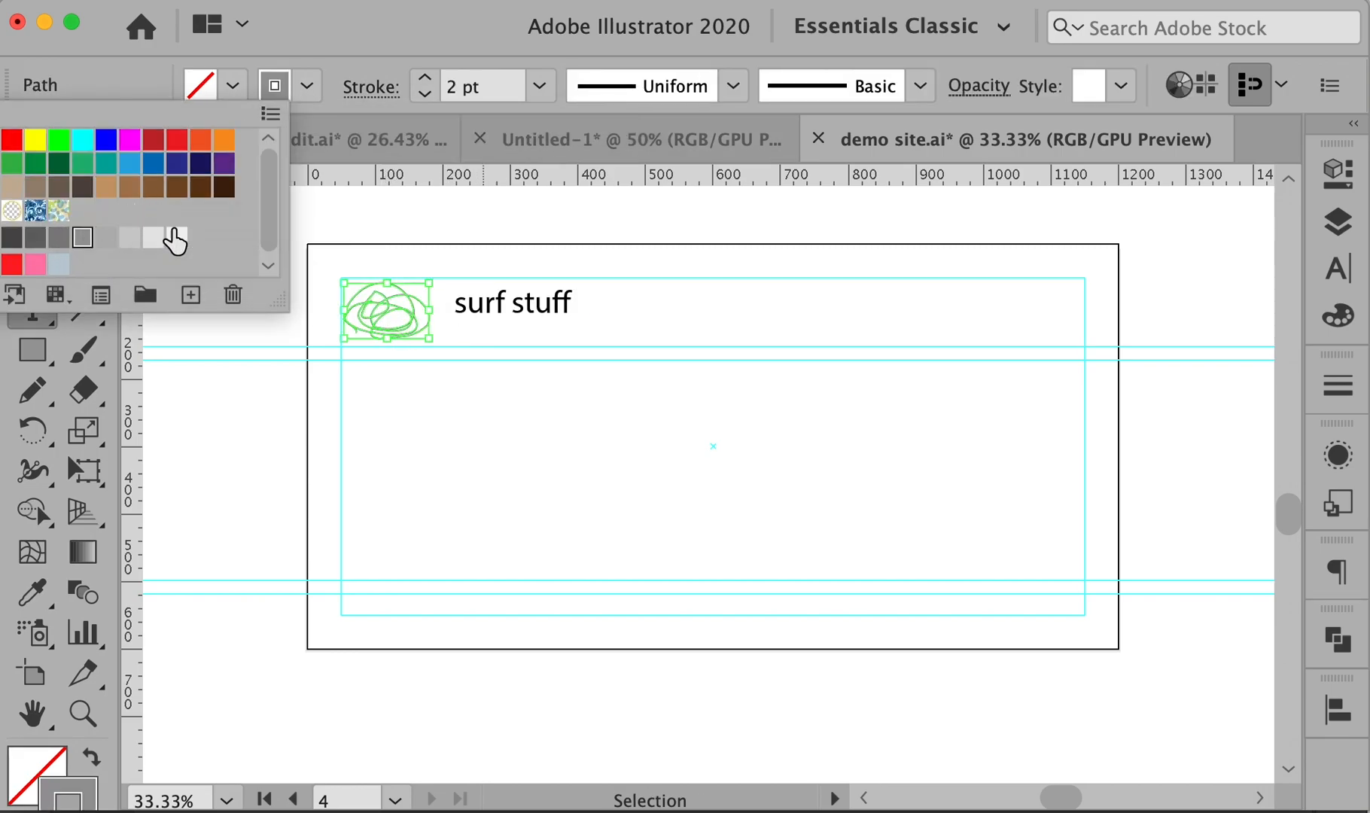
{"action": "mouse_move", "coordinate": [541, 307]}
{"action": "left_mouse_down"}
{"action": "mouse_move", "coordinate": [412, 323]}
{"action": "mouse_move", "coordinate": [429, 318]}
{"action": "mouse_move", "coordinate": [391, 296]}
{"action": "mouse_move", "coordinate": [404, 299]}
{"action": "left_mouse_up"}
{"action": "left_click", "coordinate": [442, 219], "text": "super"}
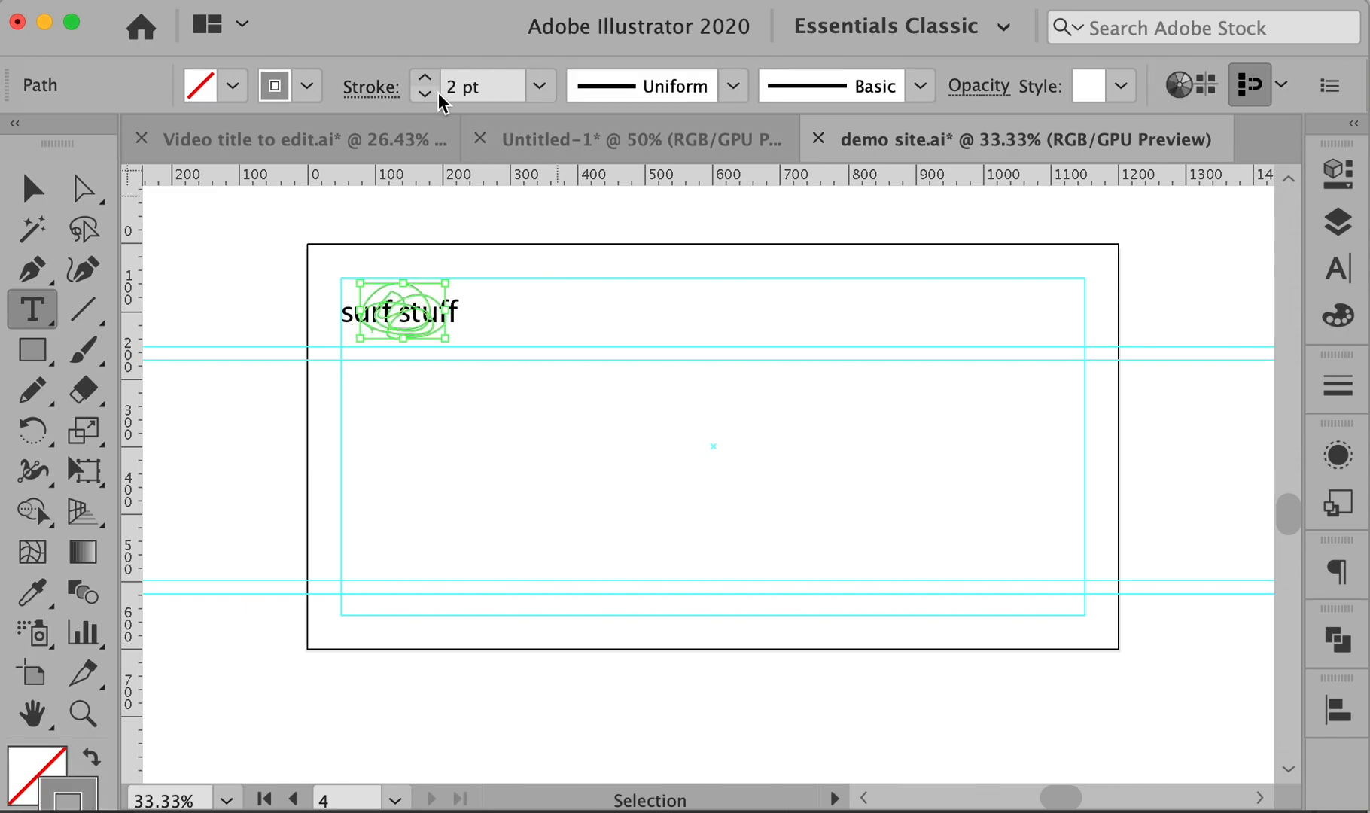
- Change the scribble outline to a lighter grey (R=230 G=230 B=230) and review the header
{"action": "left_click", "coordinate": [305, 89]}
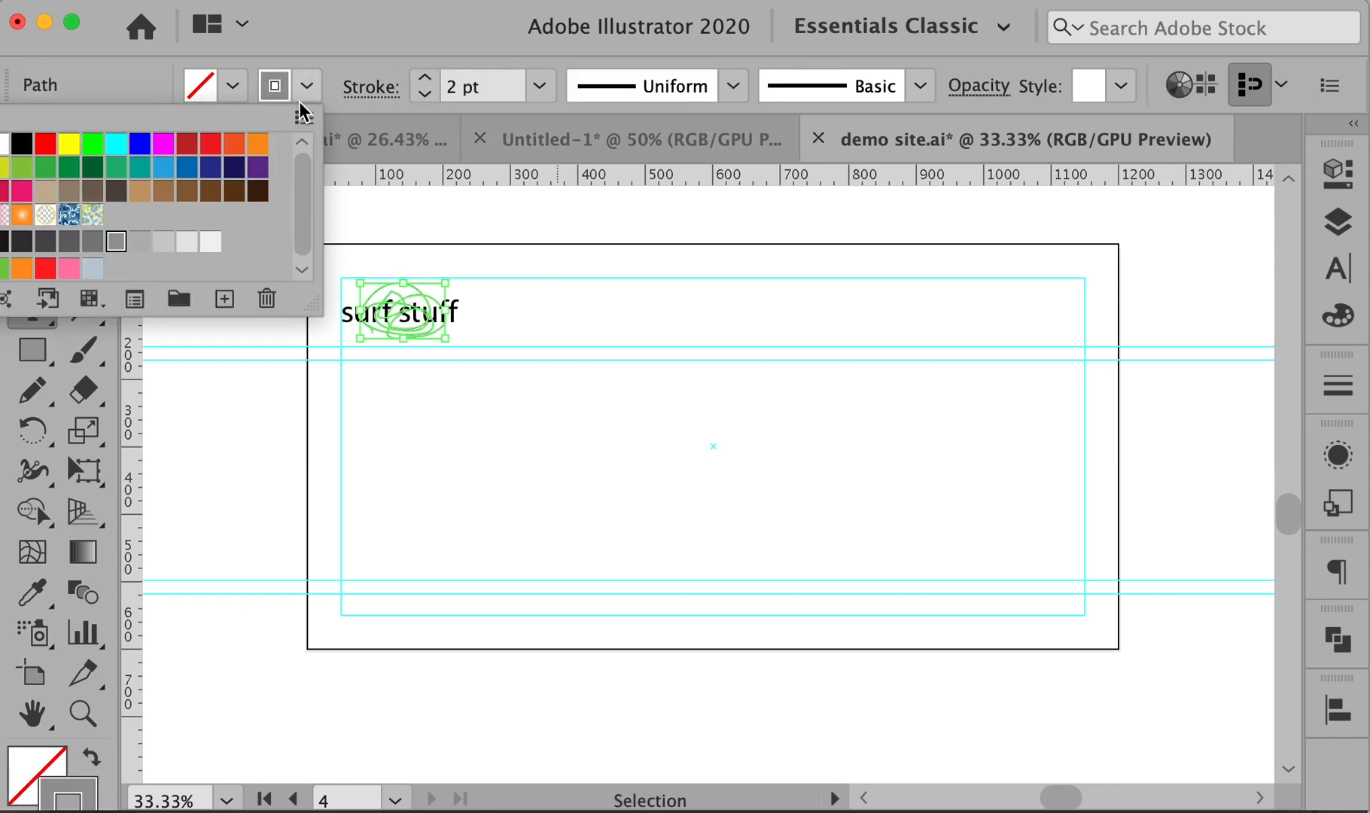
{"action": "left_click", "coordinate": [165, 244]}
{"action": "left_click", "coordinate": [359, 219]}
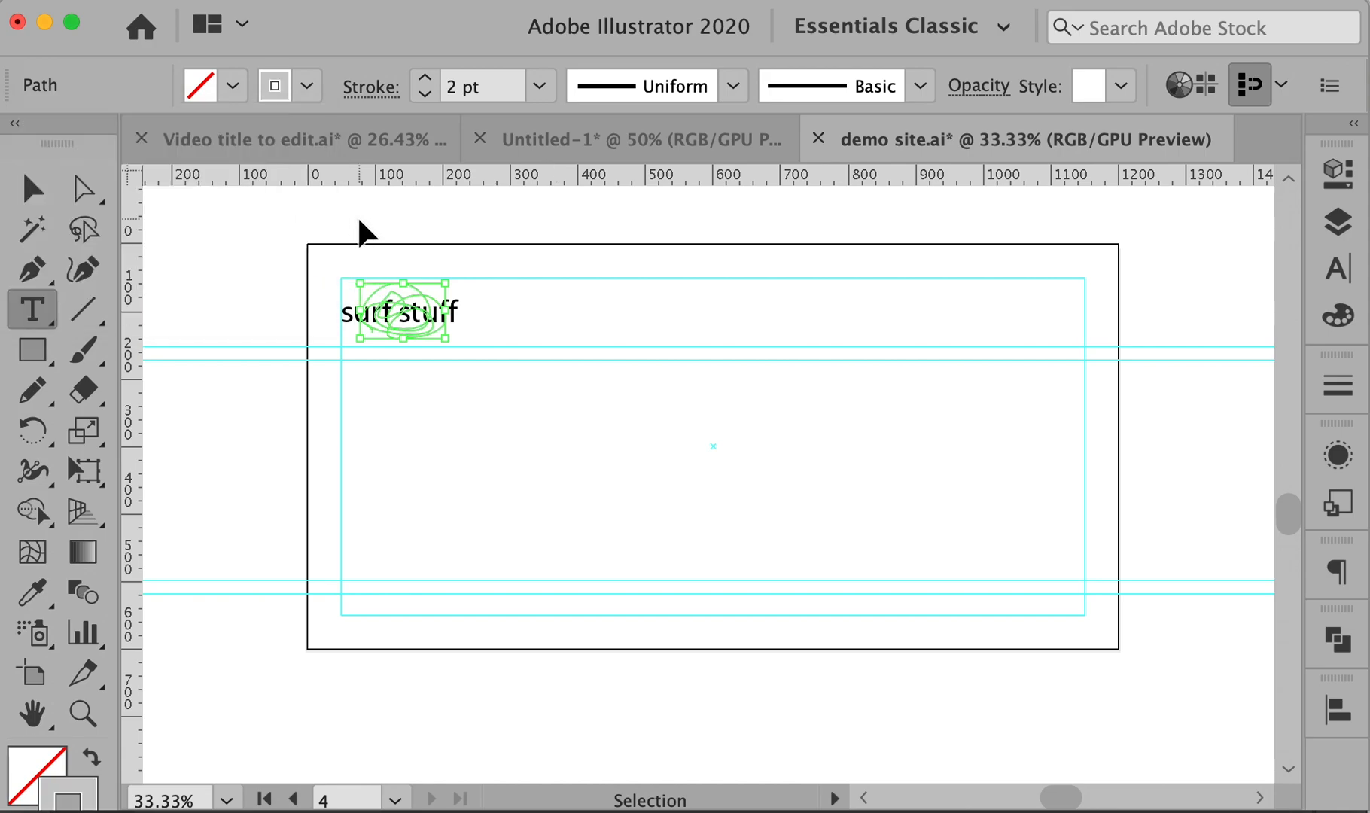
{"action": "left_click", "coordinate": [555, 242]}
{"action": "key", "text": "space"}
{"action": "left_click", "coordinate": [698, 438], "text": "alt+super"}
{"action": "left_click_drag", "start_coordinate": [700, 452], "coordinate": [643, 398]}
{"action": "left_click", "coordinate": [661, 424], "text": "super"}
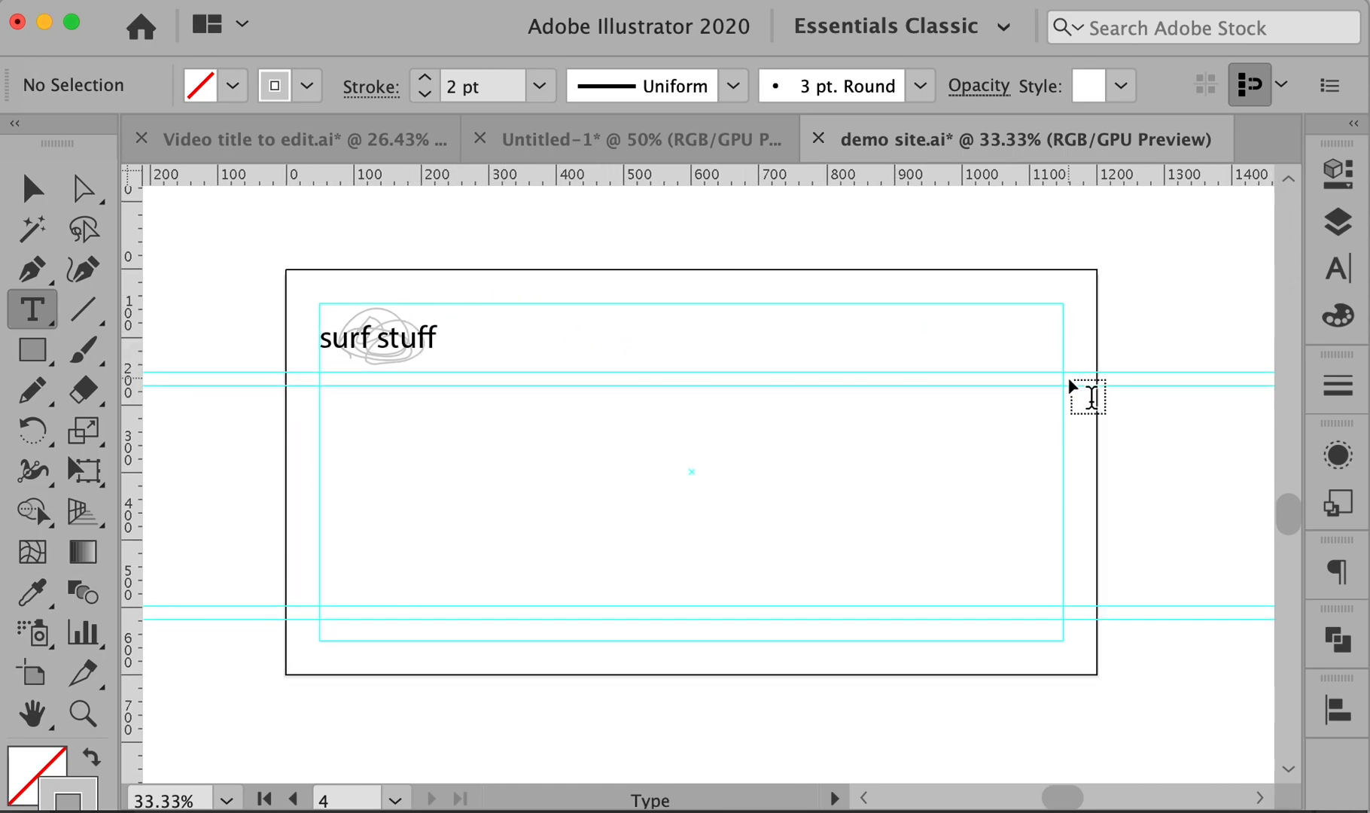
- Type the WOMEN label beside the 'surf stuff' title
{"action": "left_click", "coordinate": [506, 374], "text": "super"}
{"action": "left_click_drag", "start_coordinate": [844, 505], "coordinate": [435, 392]}
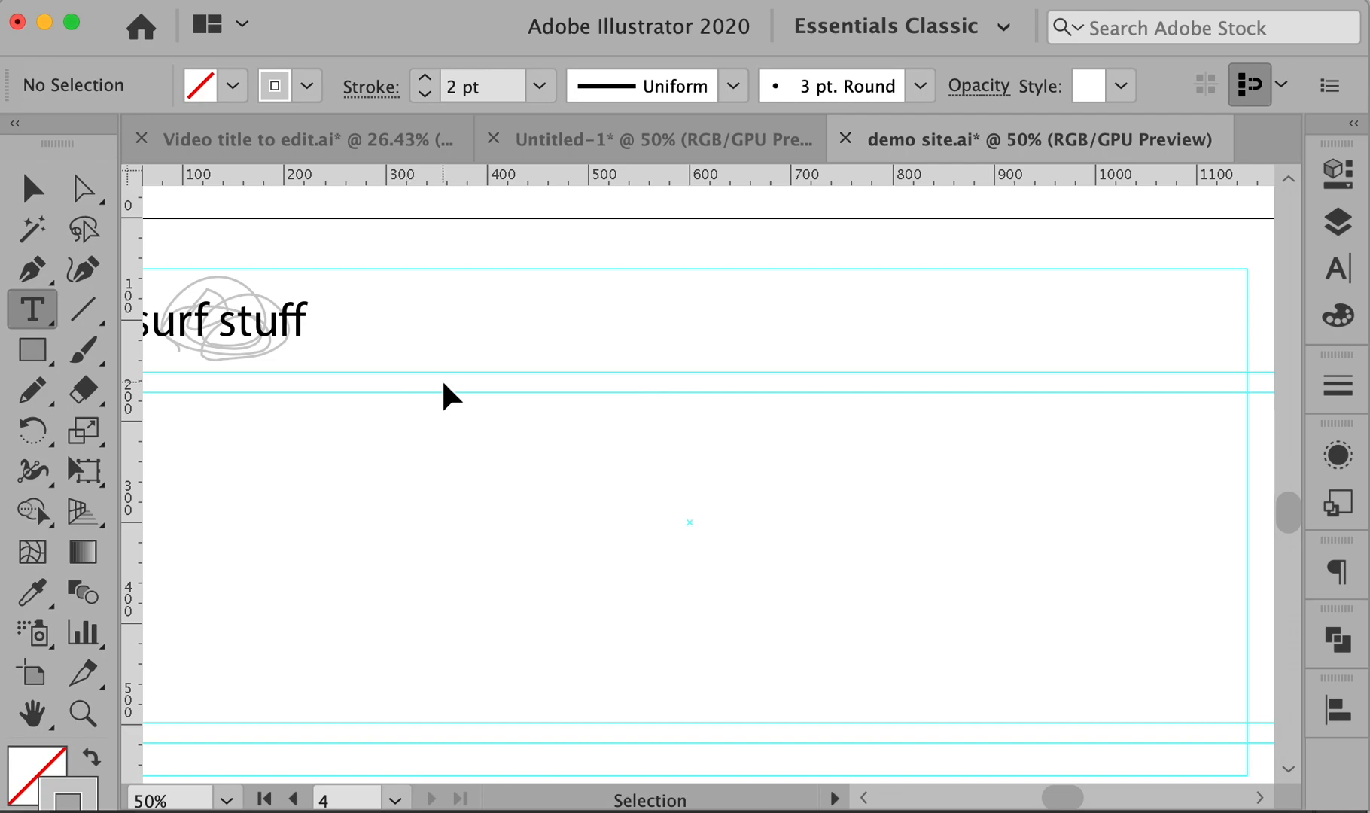
{"action": "left_click", "coordinate": [370, 383]}
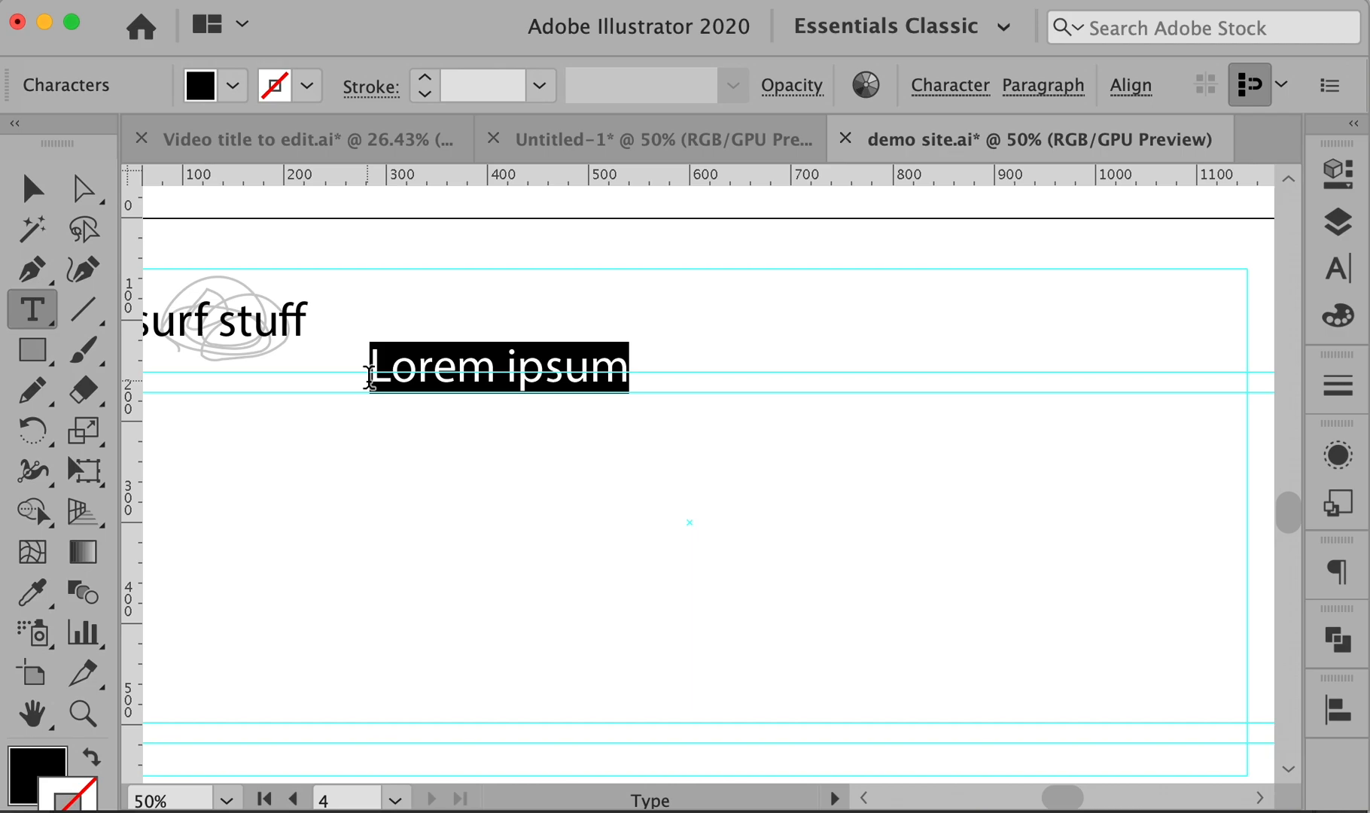
{"action": "type", "text": "WOMEN"}
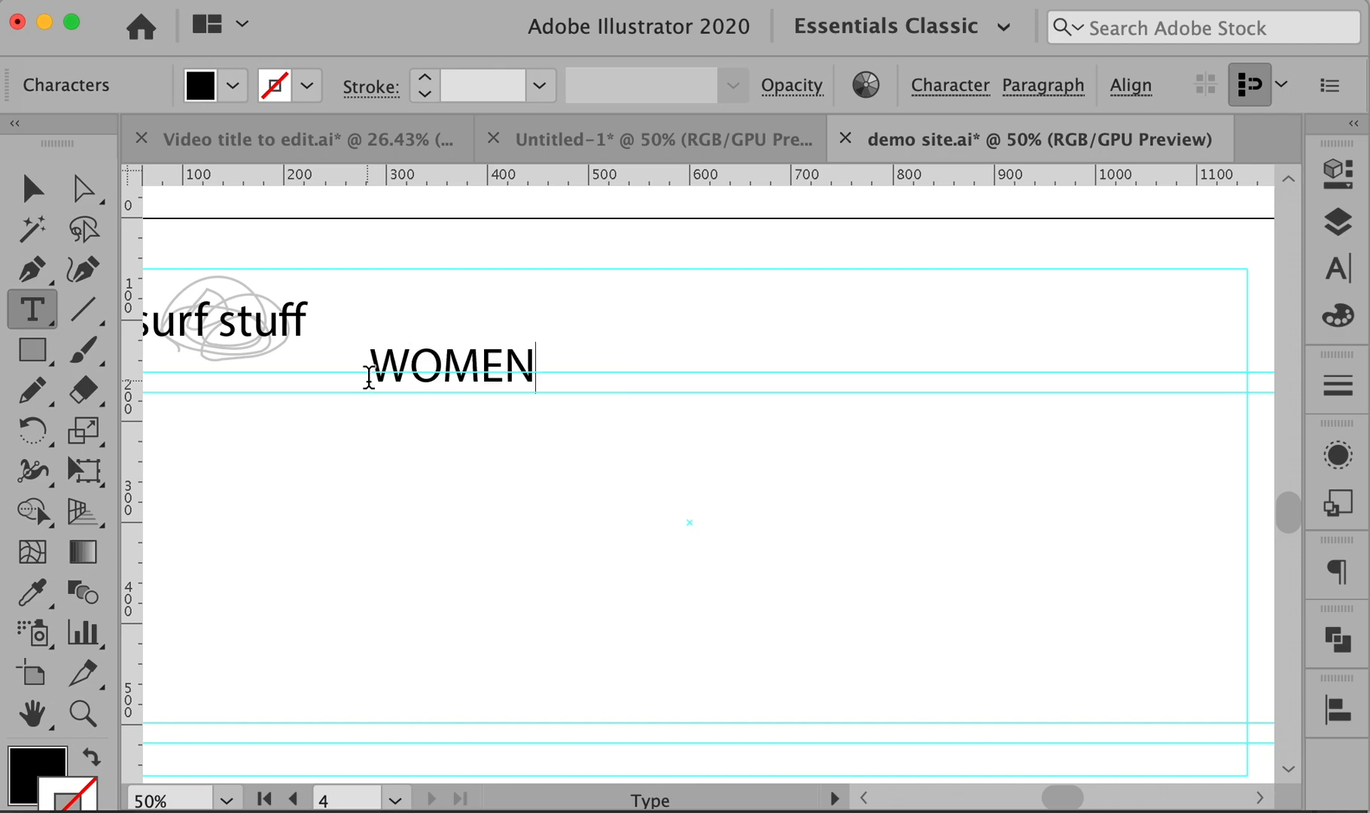
{"action": "left_click", "coordinate": [569, 468], "text": "super"}
- Duplicate the label to the right twice, retyping the copies as MEN and KIDS
{"action": "left_click_drag", "start_coordinate": [476, 353], "coordinate": [704, 335], "text": "alt+super"}
{"action": "left_click", "coordinate": [704, 335]}
{"action": "double_click", "coordinate": [703, 335]}
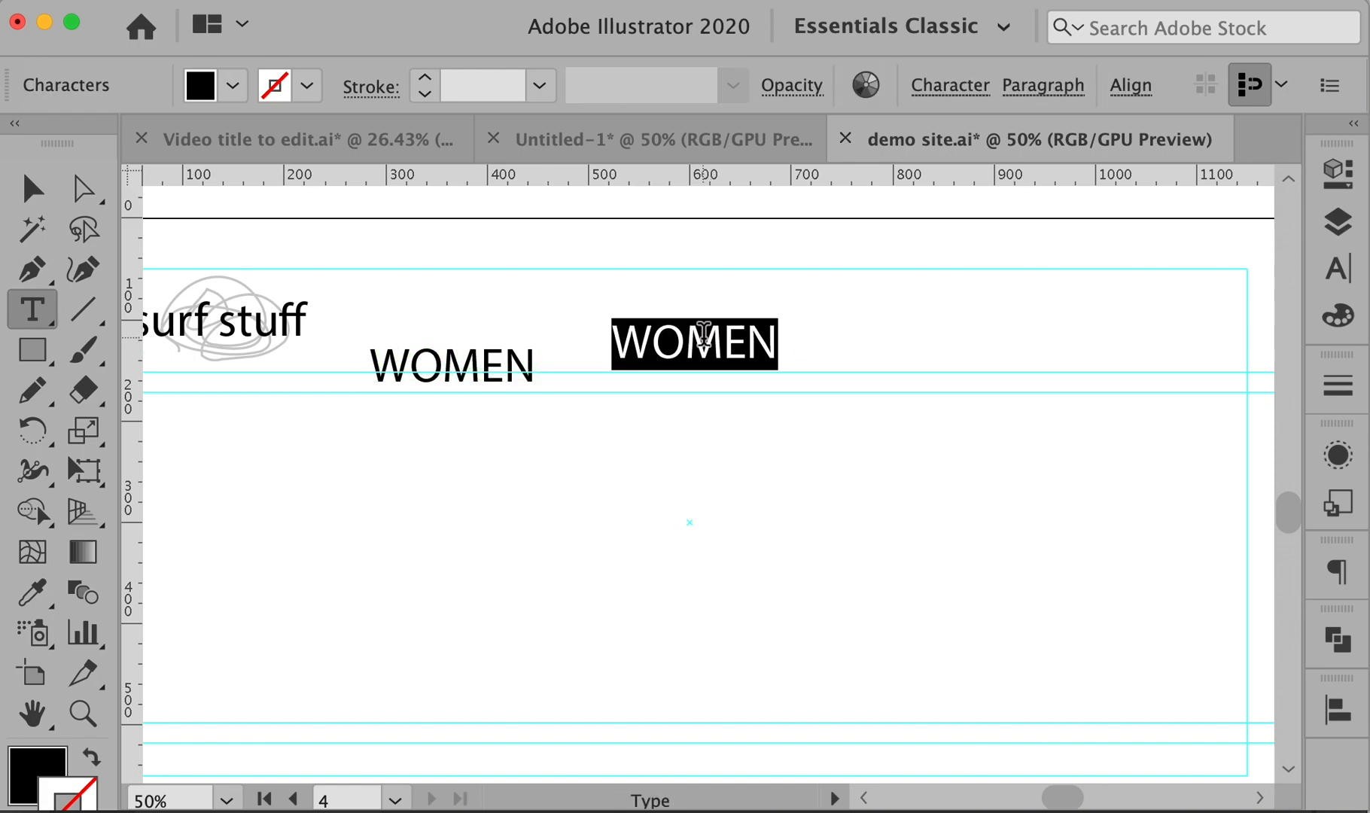
{"action": "type", "text": "MEN"}
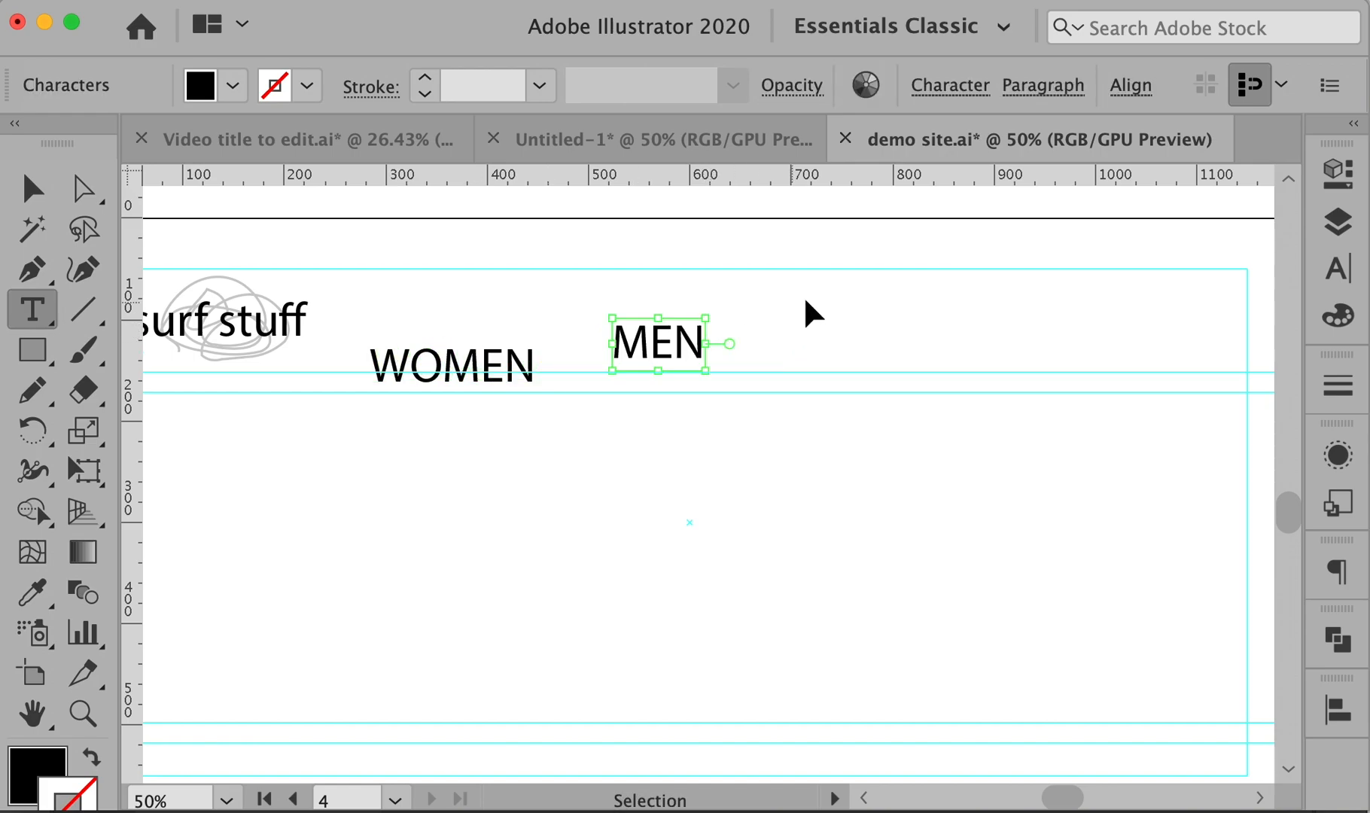
{"action": "left_click", "coordinate": [804, 310], "text": "super"}
{"action": "left_click_drag", "start_coordinate": [681, 350], "coordinate": [870, 359], "text": "alt+super"}
{"action": "double_click", "coordinate": [846, 346]}
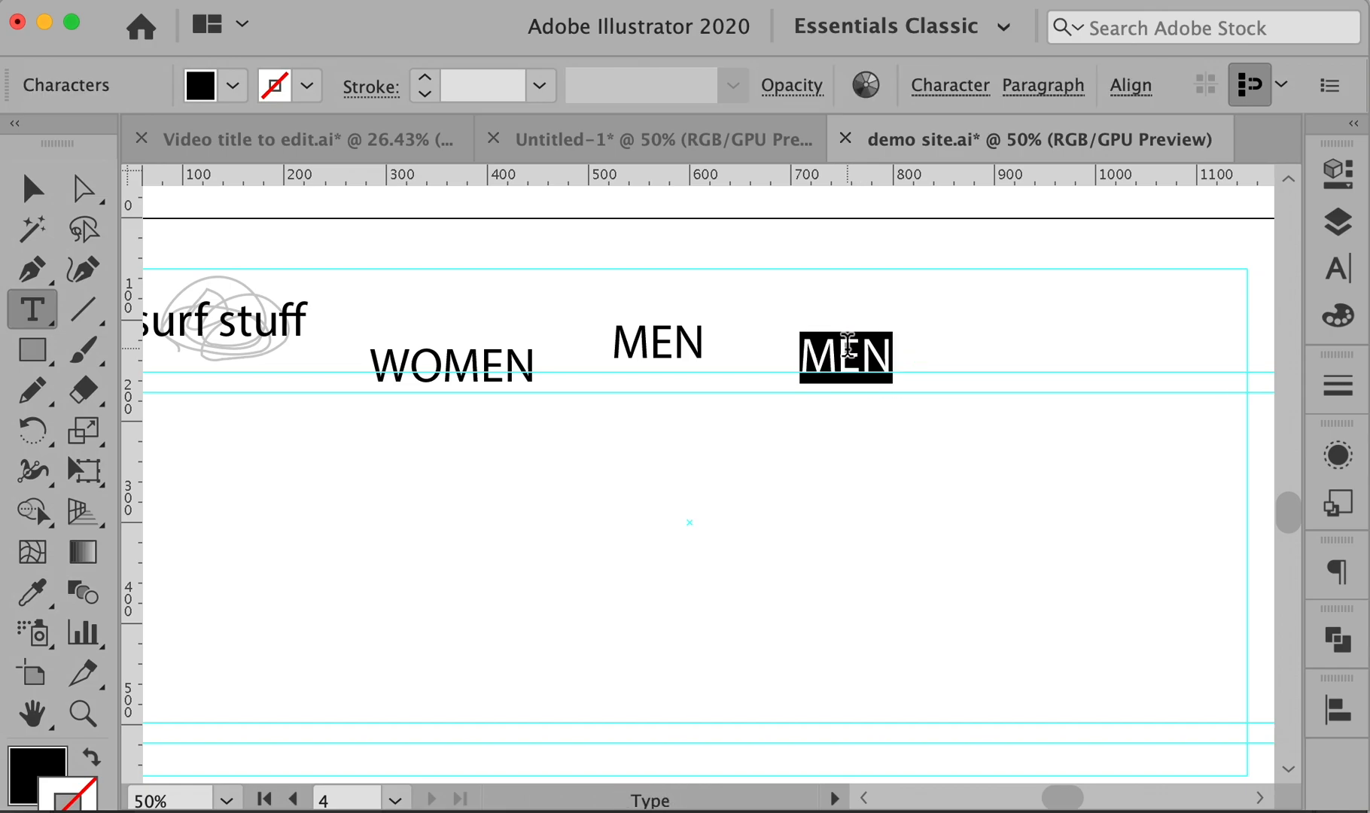
{"action": "type", "text": "CHID"}
{"action": "key", "text": "BackSpace"}
{"action": "type", "text": "LR"}
{"action": "key", "text": "BackSpace"}
{"action": "key", "text": "BackSpace"}
{"action": "key", "text": "BackSpace"}
{"action": "key", "text": "BackSpace"}
{"action": "key", "text": "BackSpace"}
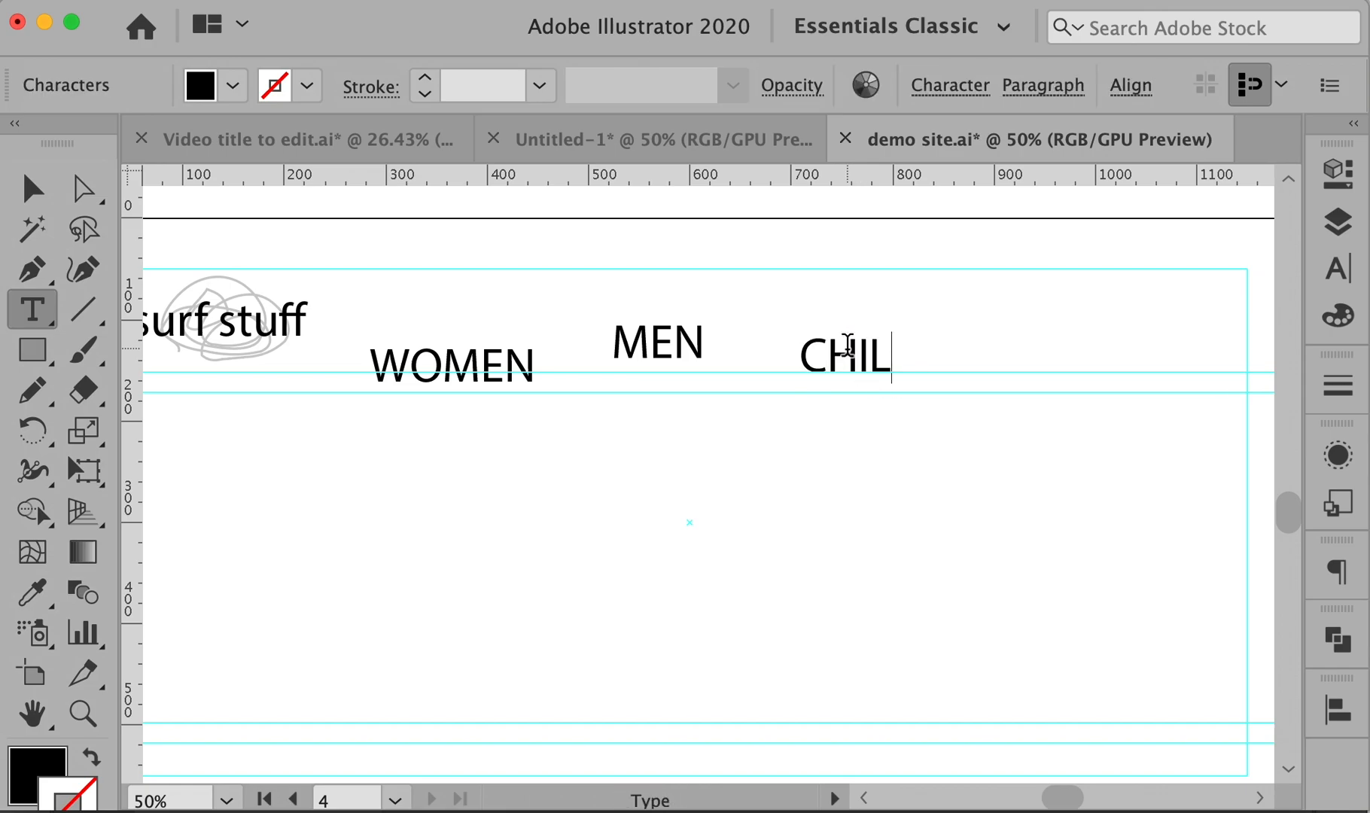
{"action": "type", "text": "KIDS"}
{"action": "key", "text": "Escape"}
- Add EQUIPMENT and TEAM as further copies, then zoom out to 33.33%
{"action": "left_click_drag", "start_coordinate": [850, 364], "coordinate": [1024, 423]}
{"action": "double_click", "coordinate": [1017, 413]}
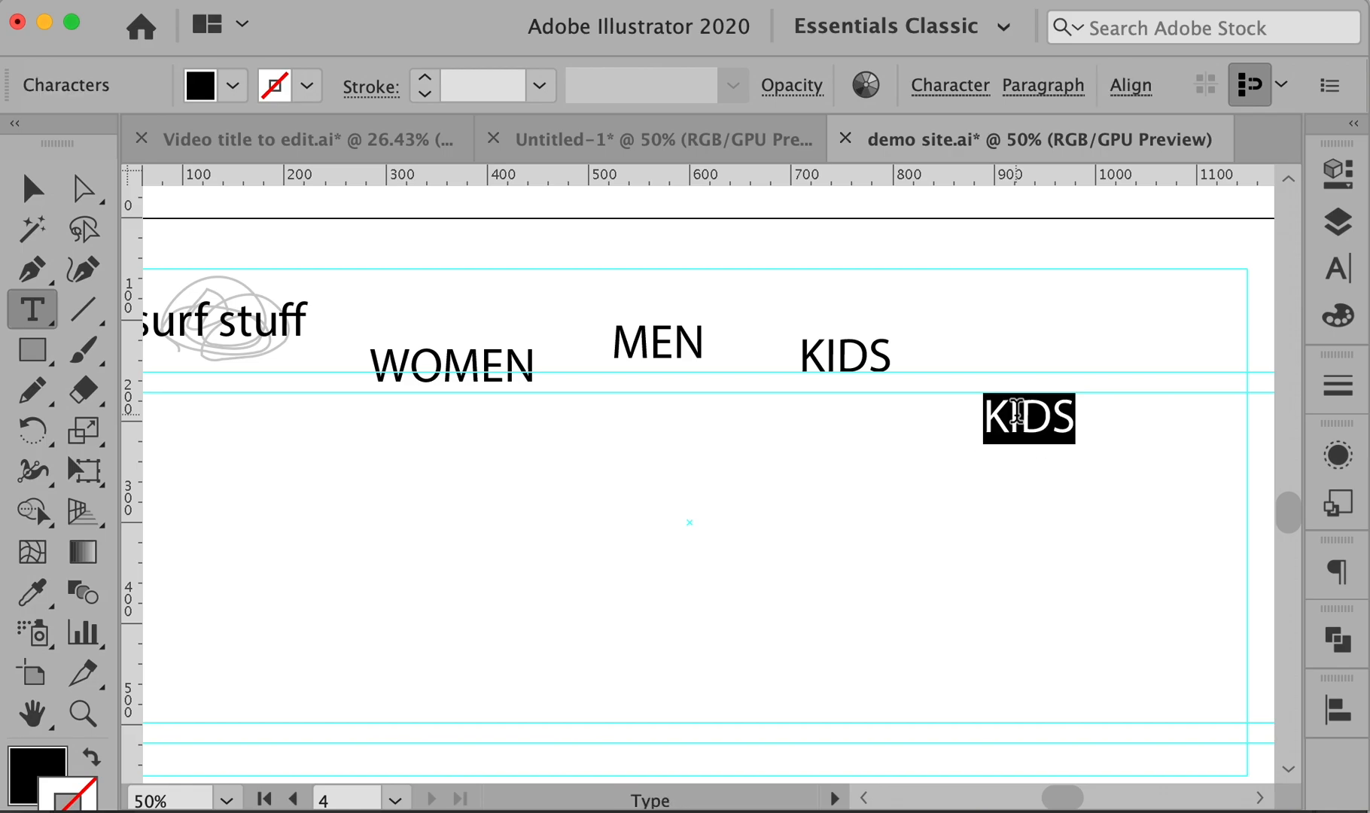
{"action": "type", "text": "EQUIPMENT"}
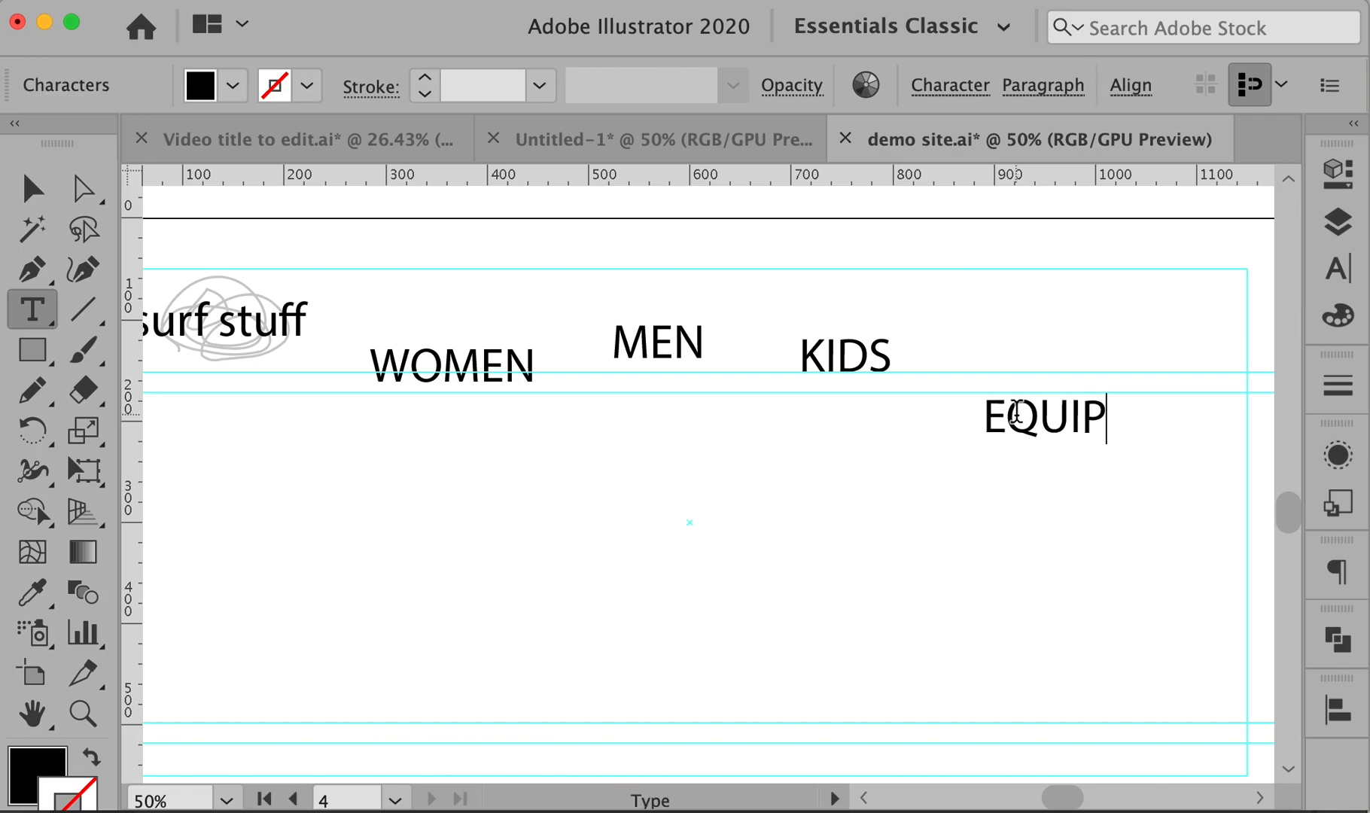
{"action": "left_click", "coordinate": [1063, 535], "text": "super"}
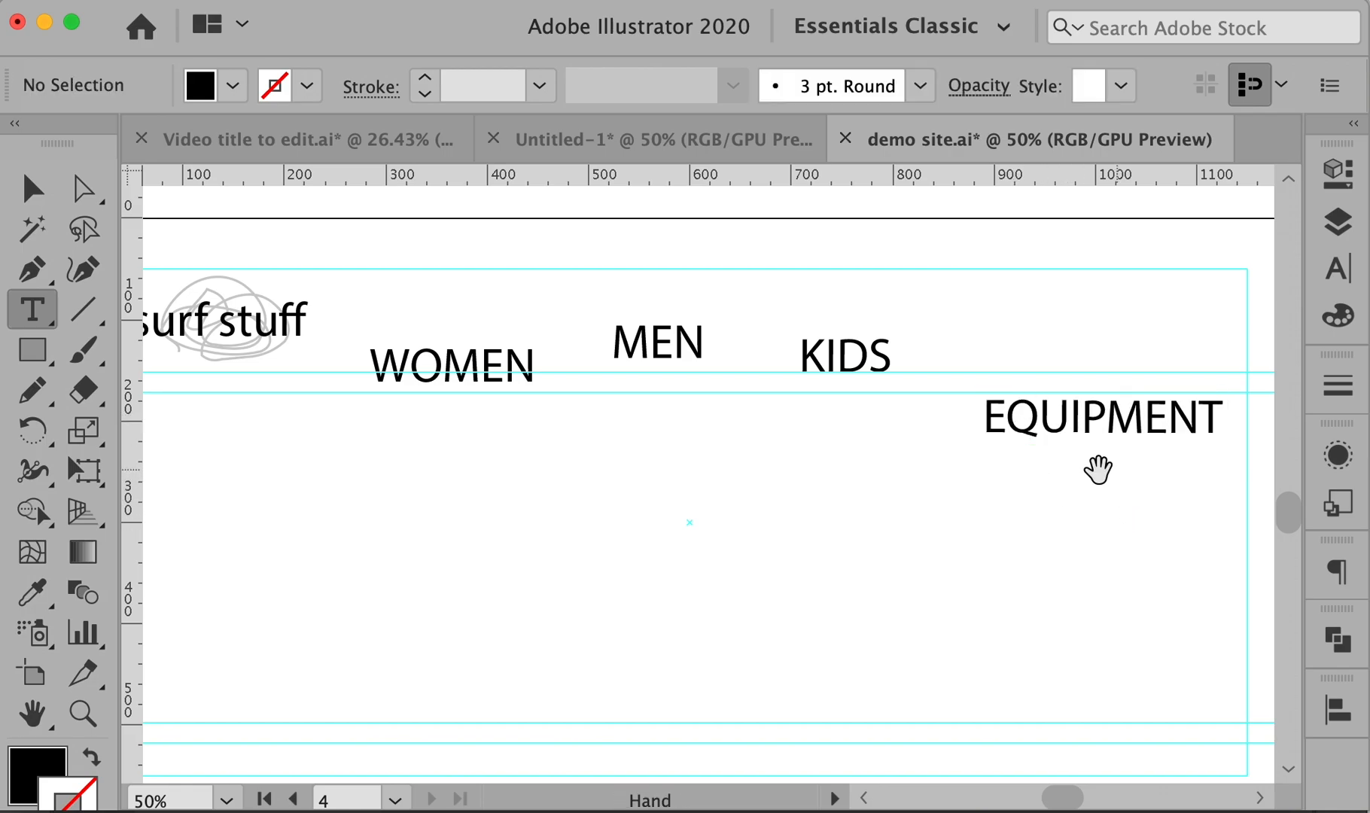
{"action": "left_click_drag", "start_coordinate": [1097, 471], "coordinate": [821, 451]}
{"action": "left_click_drag", "start_coordinate": [860, 402], "coordinate": [1085, 329], "text": "alt"}
{"action": "double_click", "coordinate": [1083, 320]}
{"action": "double_click", "coordinate": [1083, 318]}
{"action": "type", "text": "TEAM"}
{"action": "left_click", "coordinate": [1031, 324], "text": "super"}
{"action": "left_click", "coordinate": [836, 324], "text": "super"}
{"action": "left_click", "coordinate": [826, 311], "text": "alt+super"}
- Nudge WOMEN slightly and marquee-select all five navigation labels
{"action": "left_click_drag", "start_coordinate": [869, 403], "coordinate": [1049, 292]}
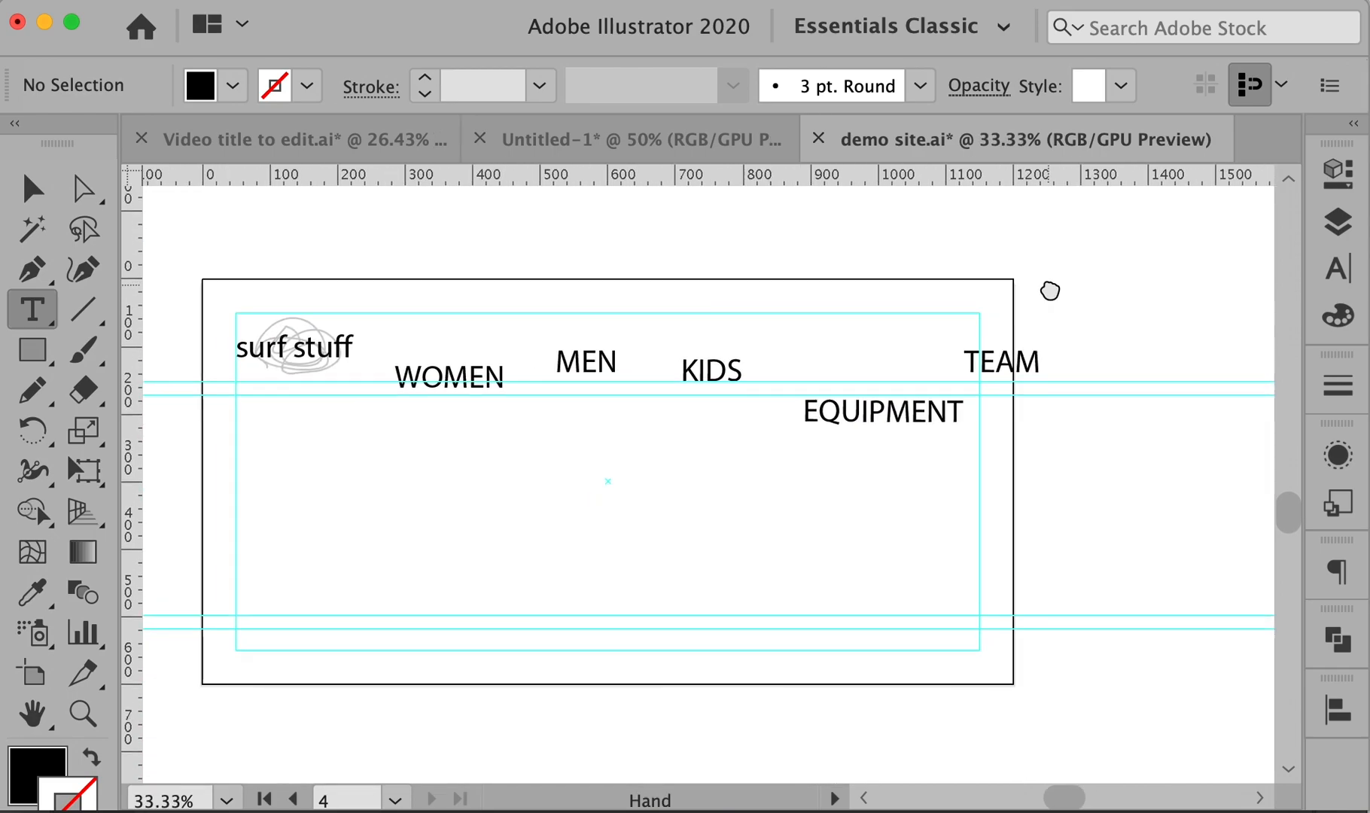
{"action": "left_click_drag", "start_coordinate": [449, 369], "coordinate": [441, 378], "text": "super"}
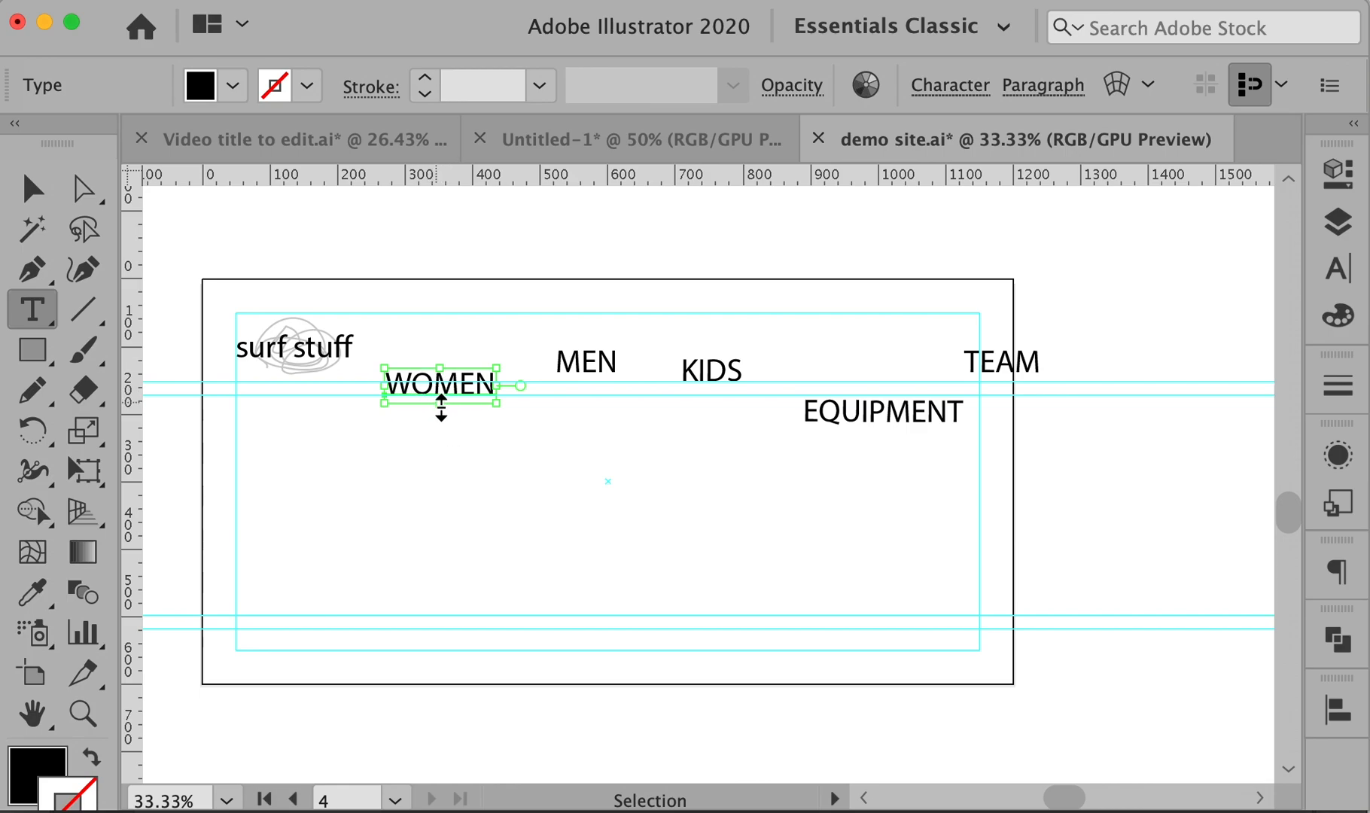
{"action": "left_click_drag", "start_coordinate": [385, 321], "coordinate": [1078, 474], "text": "super"}
{"action": "left_click", "coordinate": [1077, 465], "text": "super"}
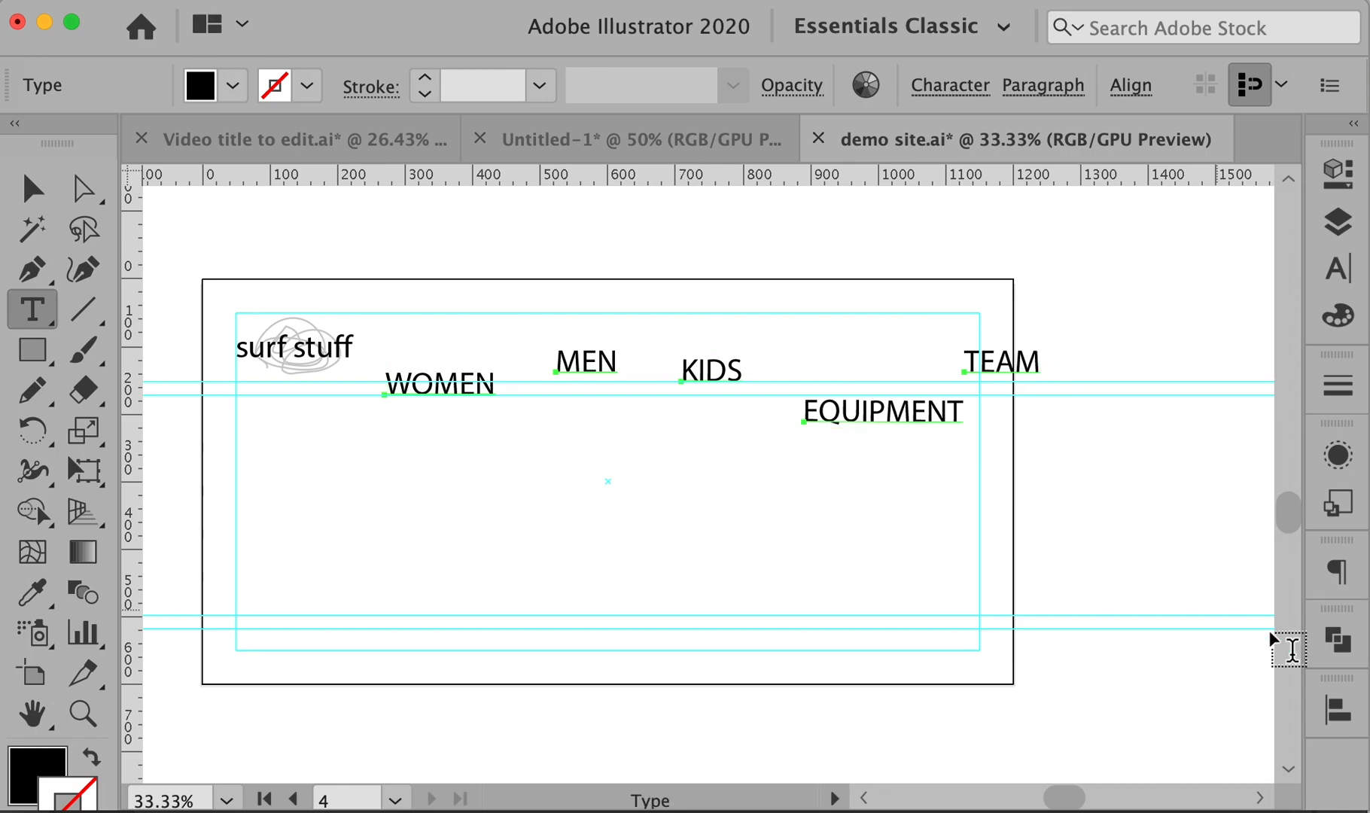
- Set the Align panel to Align to Selection and float it over the canvas
{"action": "left_click", "coordinate": [1336, 709]}
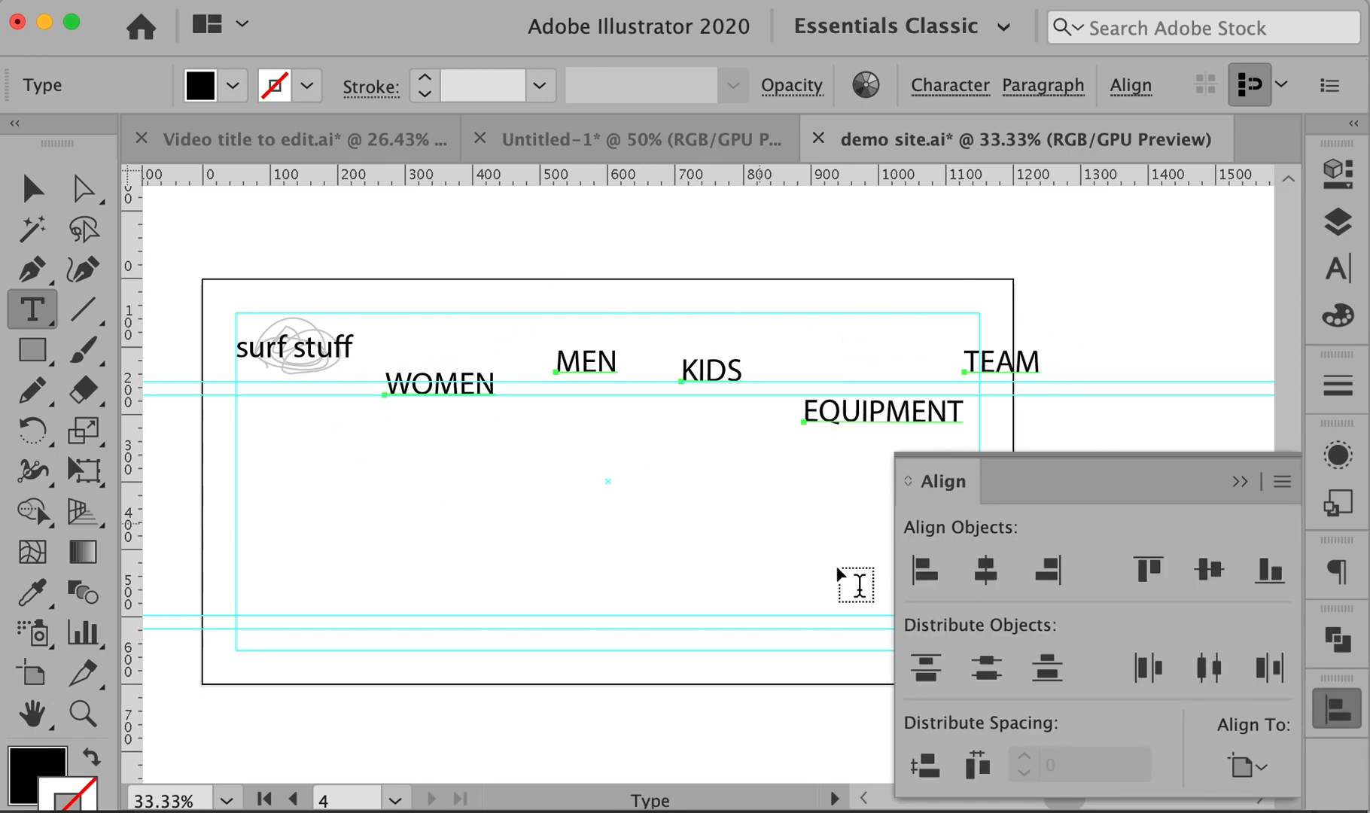
{"action": "left_click", "coordinate": [1269, 778]}
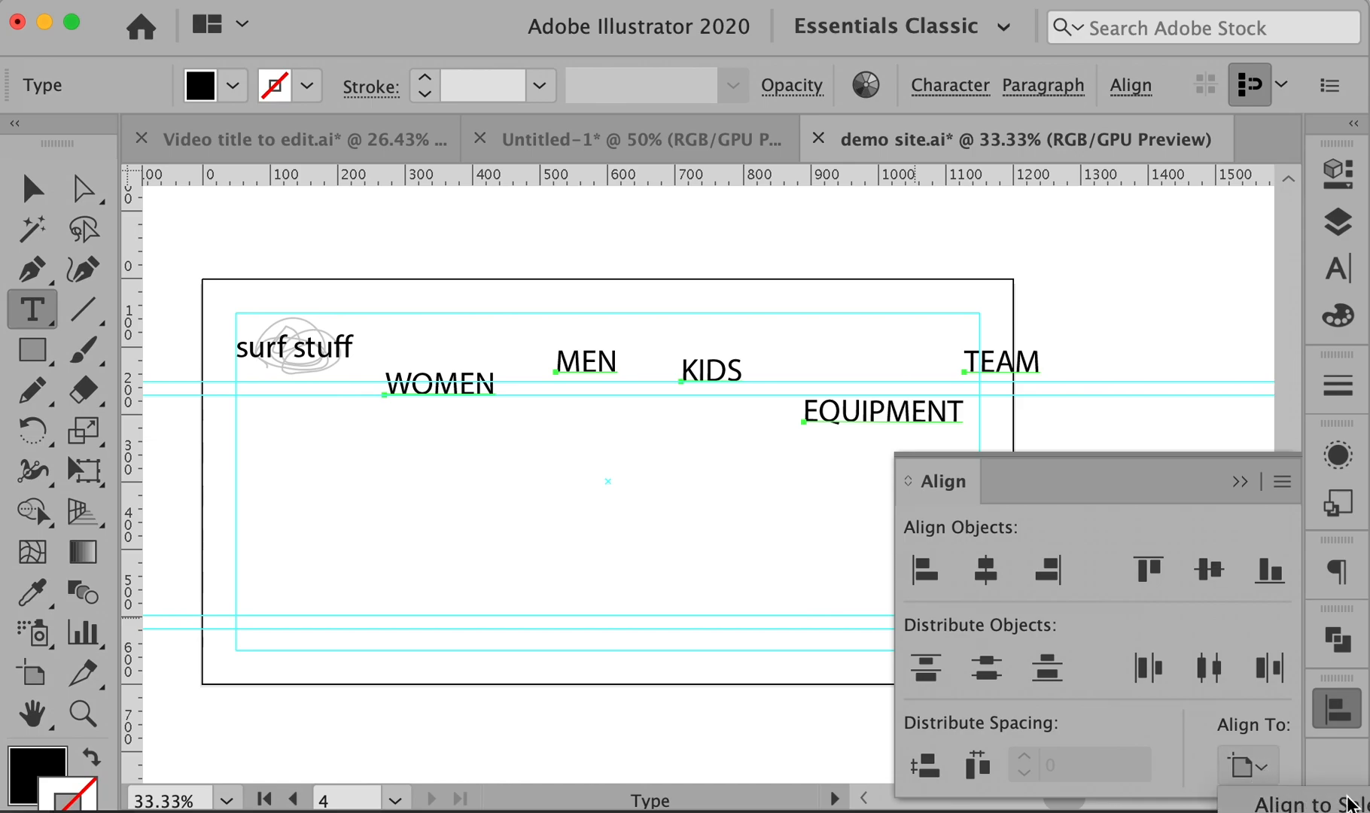
{"action": "left_click", "coordinate": [1338, 807]}
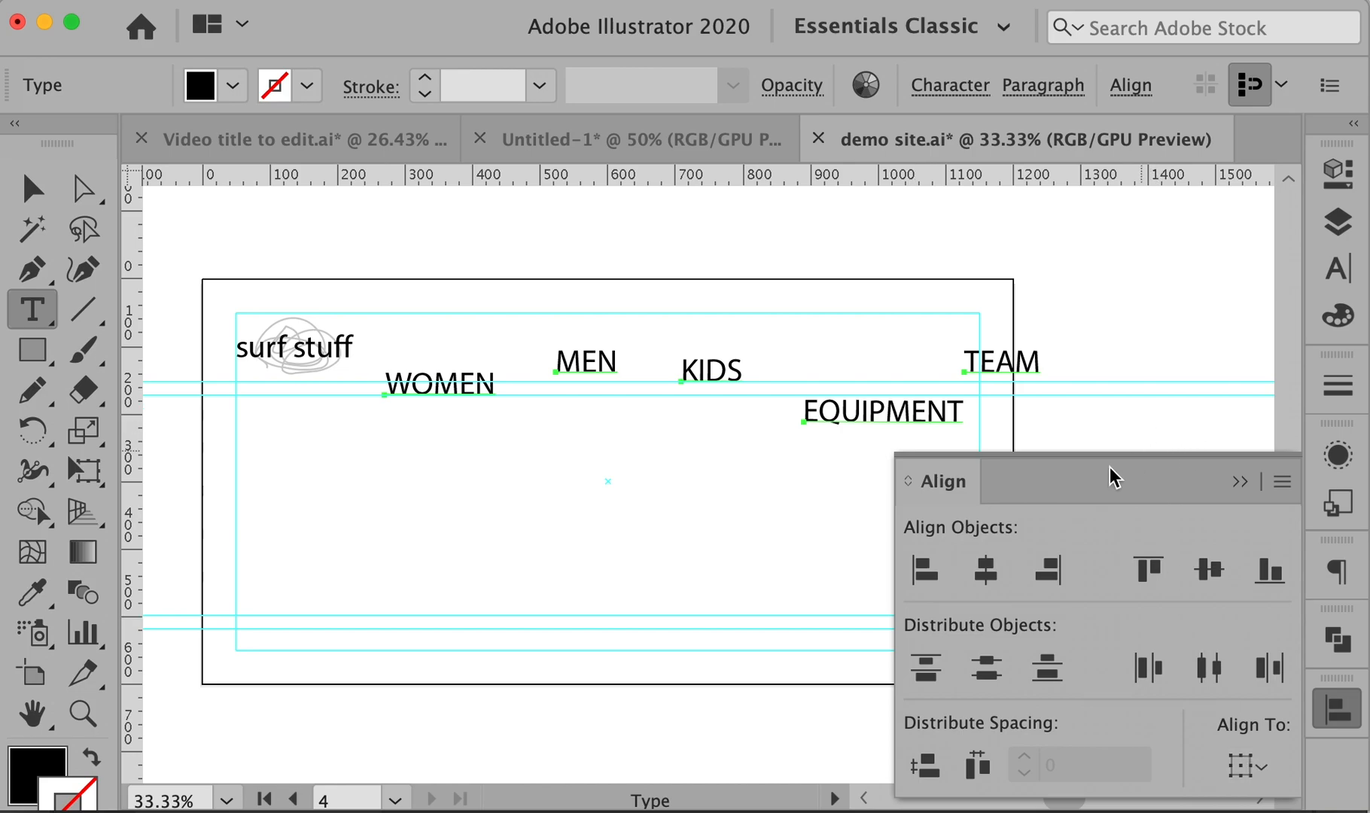
{"action": "left_click_drag", "start_coordinate": [950, 482], "coordinate": [881, 427]}
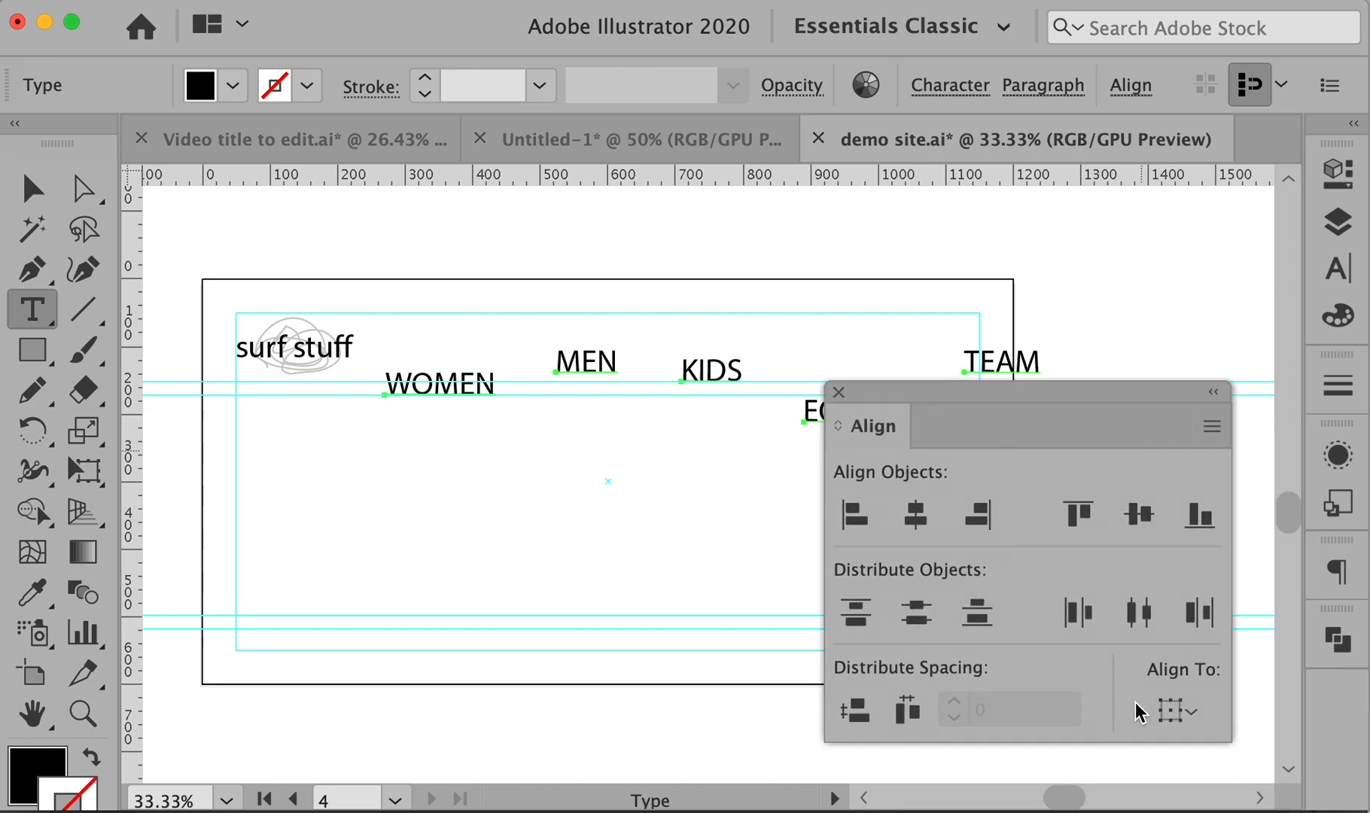
{"action": "left_click", "coordinate": [1176, 716]}
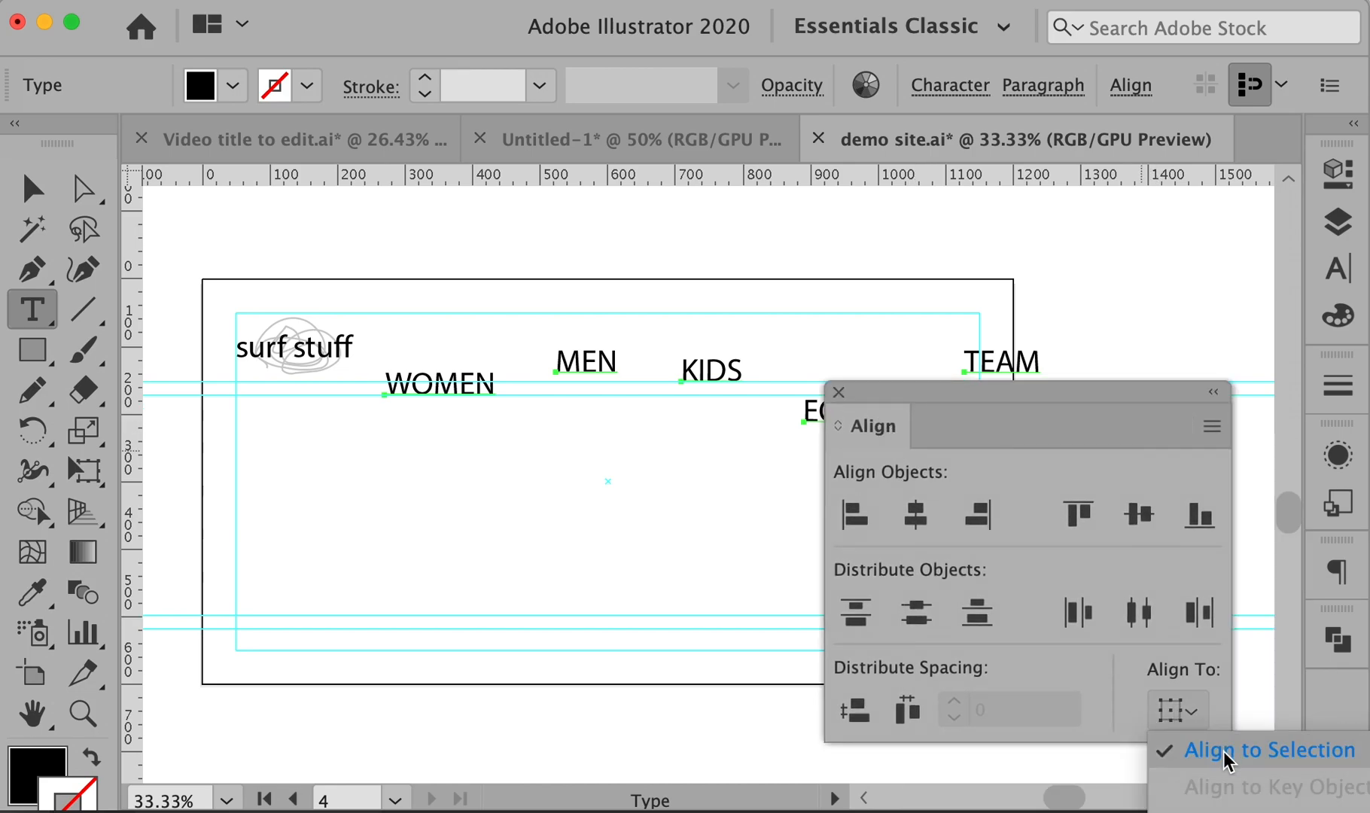
{"action": "left_click", "coordinate": [1227, 753]}
{"action": "left_click_drag", "start_coordinate": [1046, 395], "coordinate": [1051, 464]}
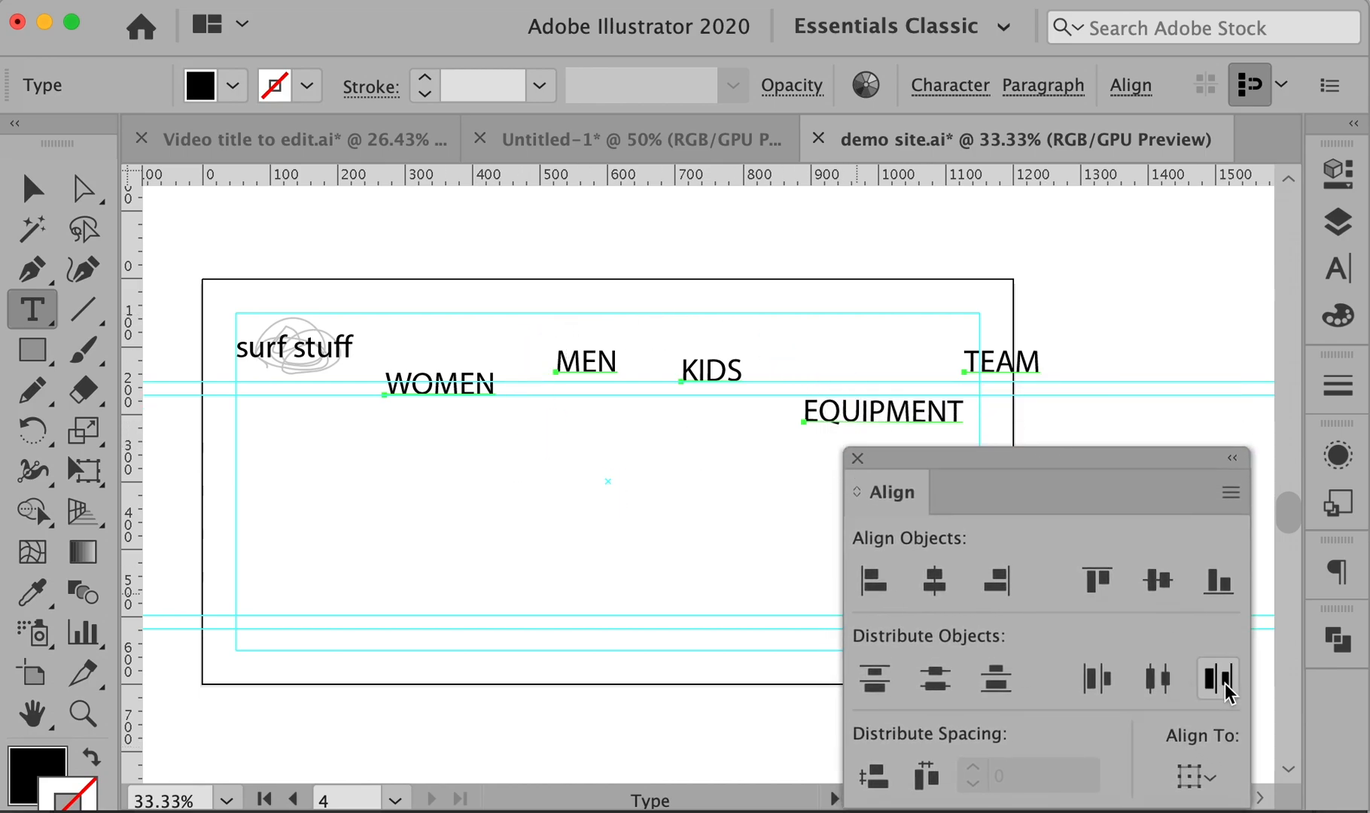
{"action": "left_click", "coordinate": [30, 194]}
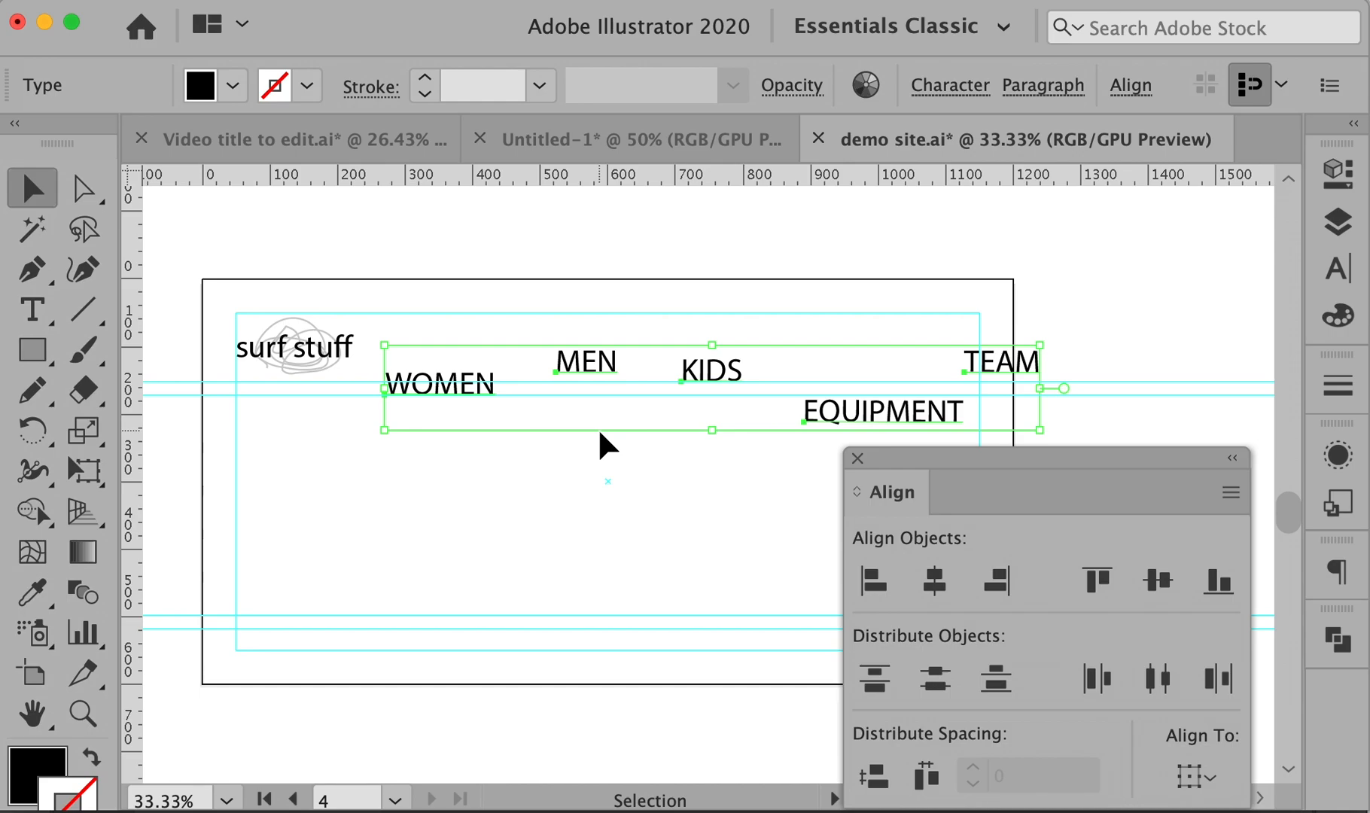
- Check the Align To setting, clear the selection and zoom to 50% on the labels
{"action": "left_click", "coordinate": [1205, 778]}
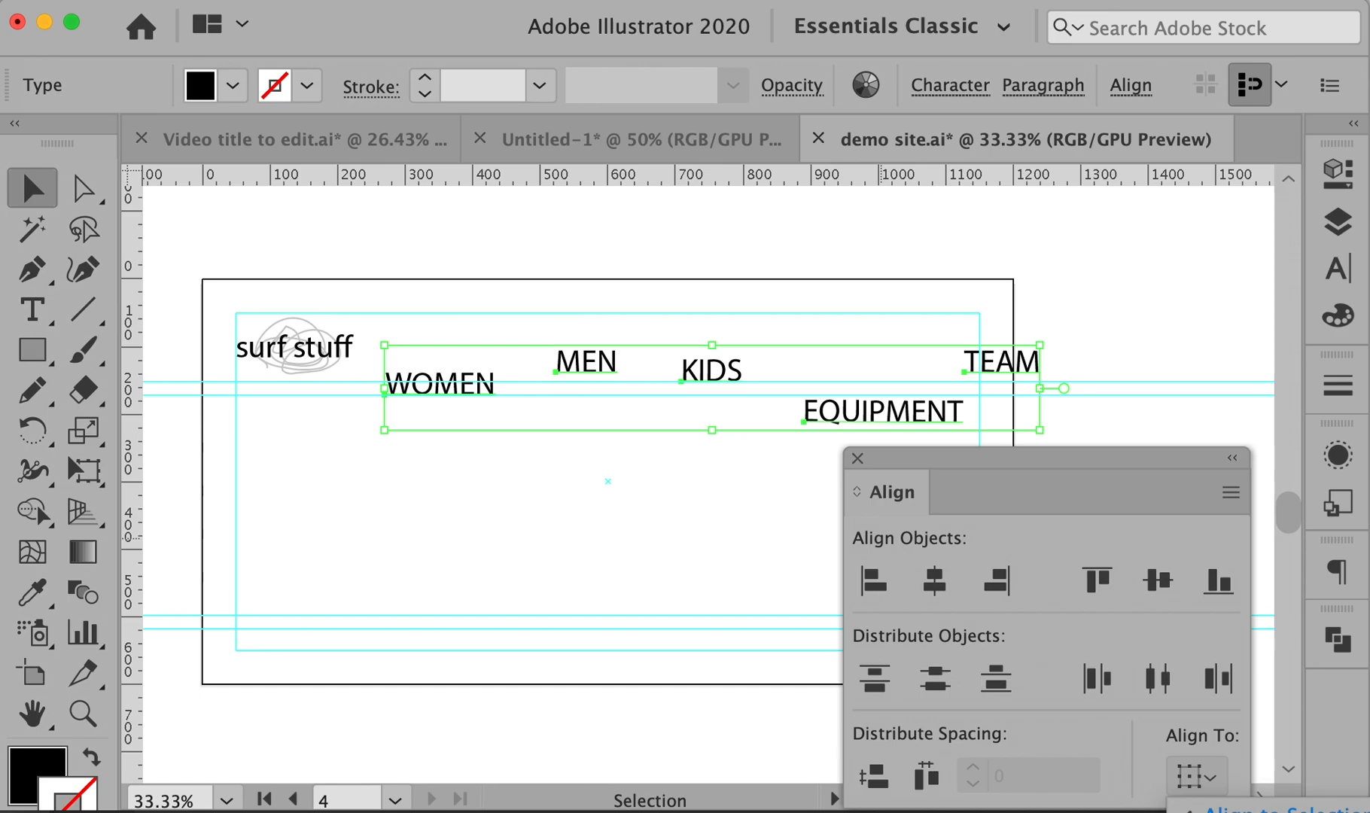
{"action": "left_click_drag", "start_coordinate": [1047, 474], "coordinate": [1083, 497]}
{"action": "left_click", "coordinate": [564, 482]}
{"action": "left_click_drag", "start_coordinate": [581, 456], "coordinate": [545, 411]}
{"action": "left_click", "coordinate": [505, 379], "text": "super"}
{"action": "left_click_drag", "start_coordinate": [779, 436], "coordinate": [510, 346]}
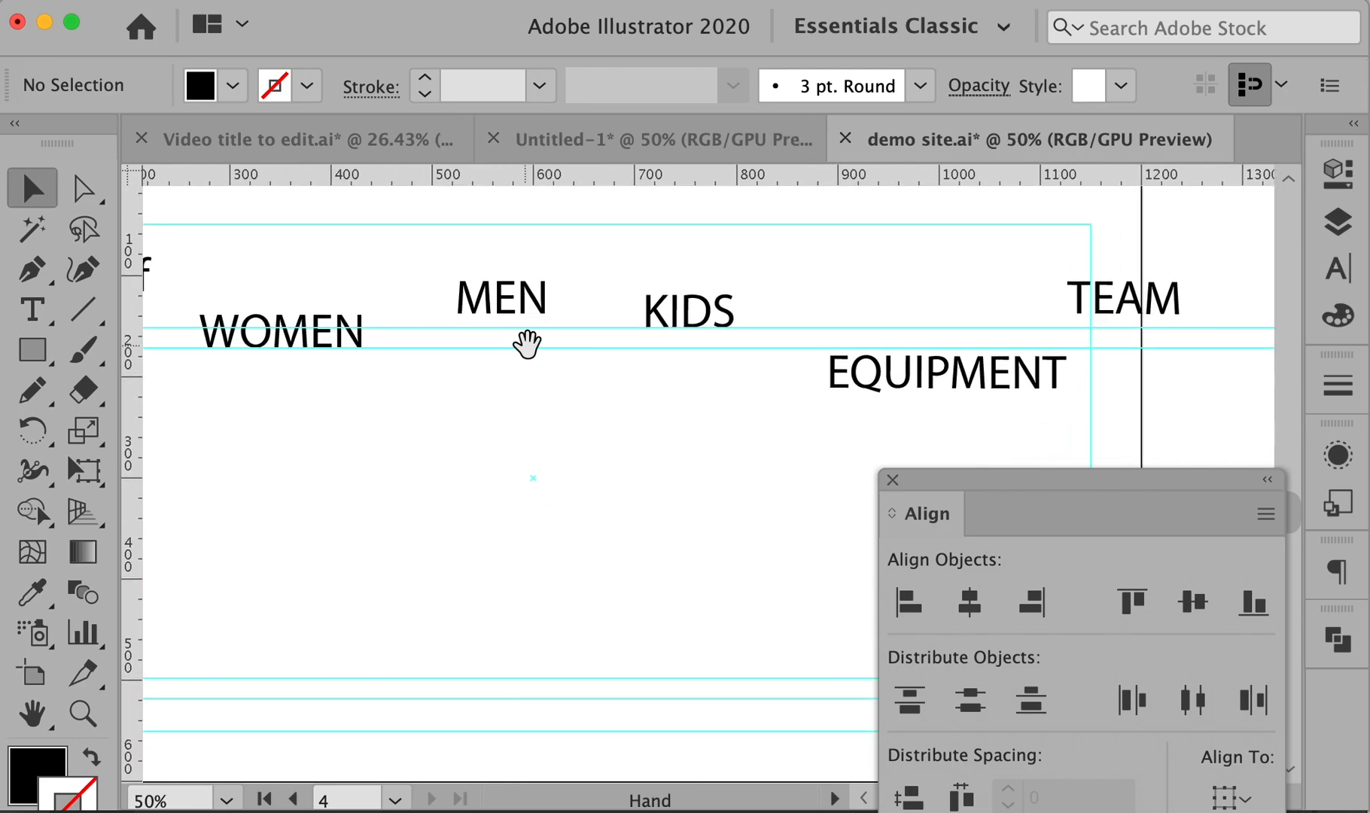
- Select WOMEN, MEN, KIDS, EQUIPMENT and TEAM, aligning to WOMEN as key object
{"action": "left_click", "coordinate": [325, 316]}
{"action": "left_click", "coordinate": [477, 305], "text": "shift"}
{"action": "left_click", "coordinate": [679, 315], "text": "shift"}
{"action": "left_click", "coordinate": [939, 388], "text": "shift"}
{"action": "left_click", "coordinate": [1125, 309], "text": "shift"}
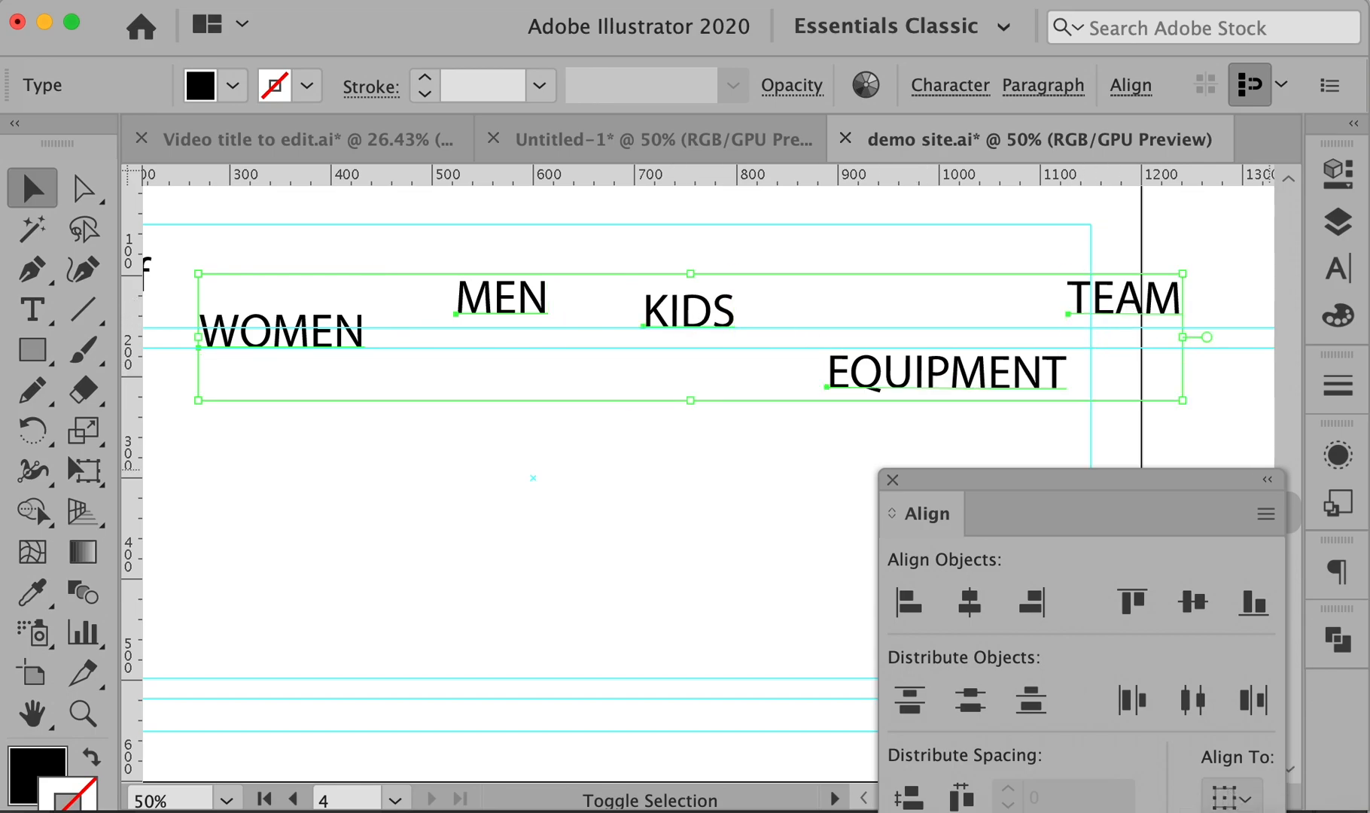
{"action": "left_click", "coordinate": [1232, 810]}
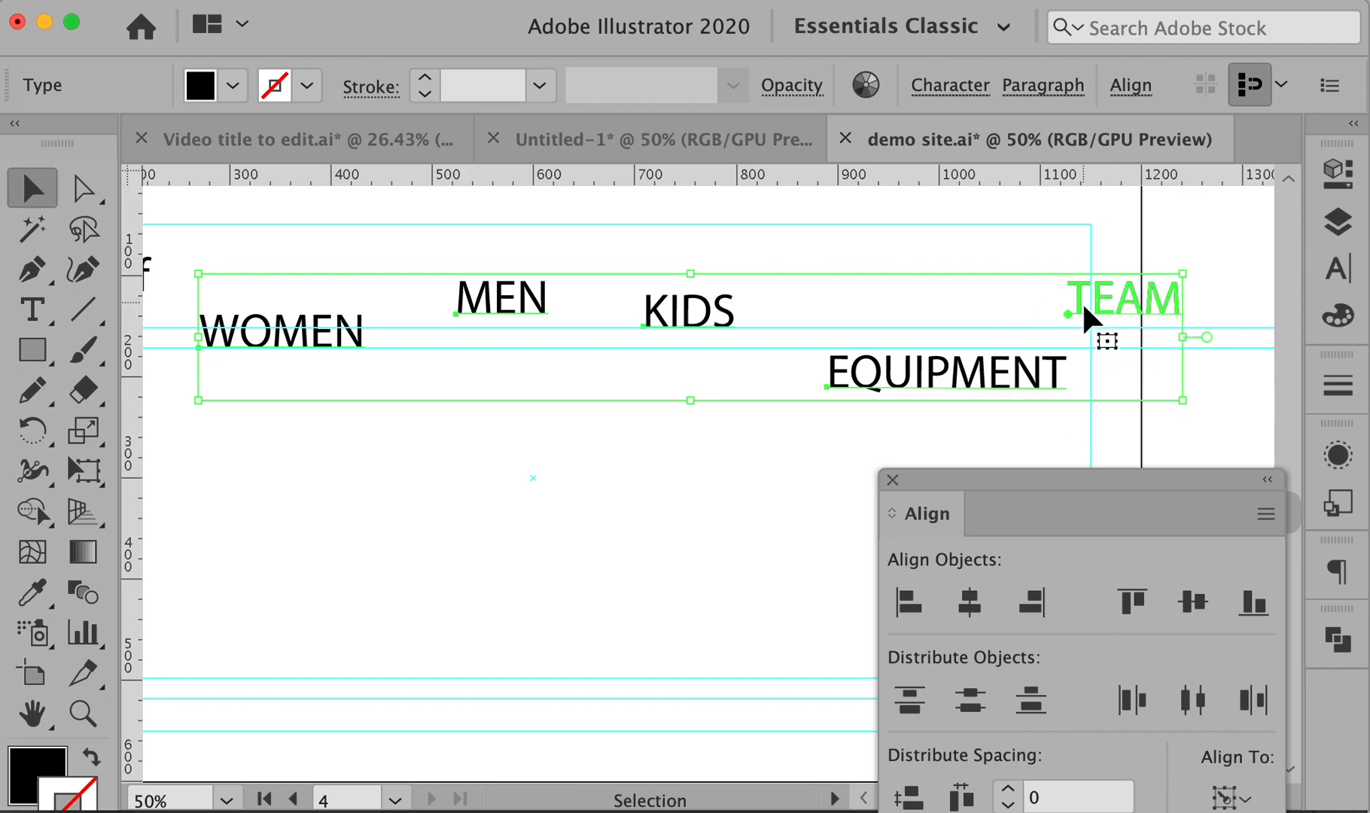
{"action": "left_click", "coordinate": [288, 339]}
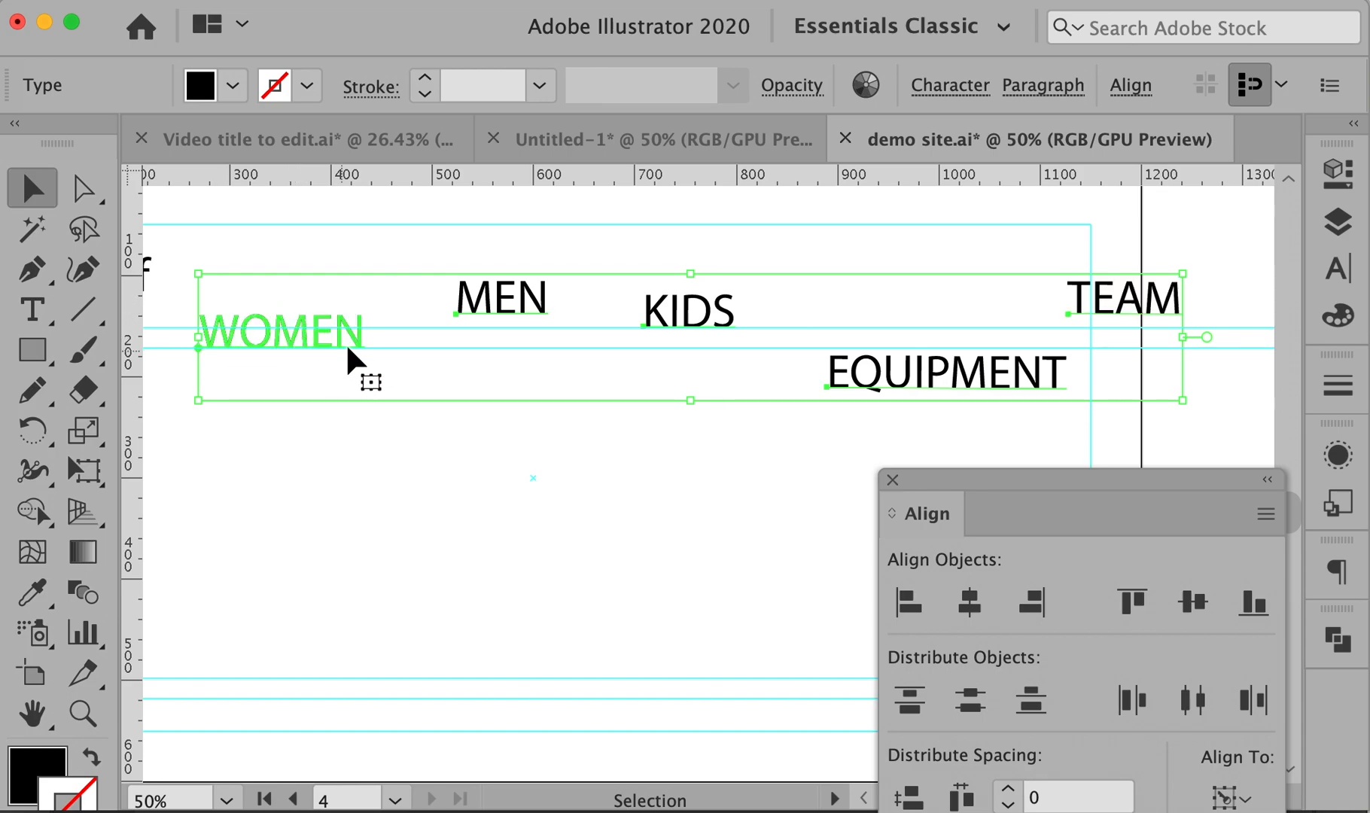
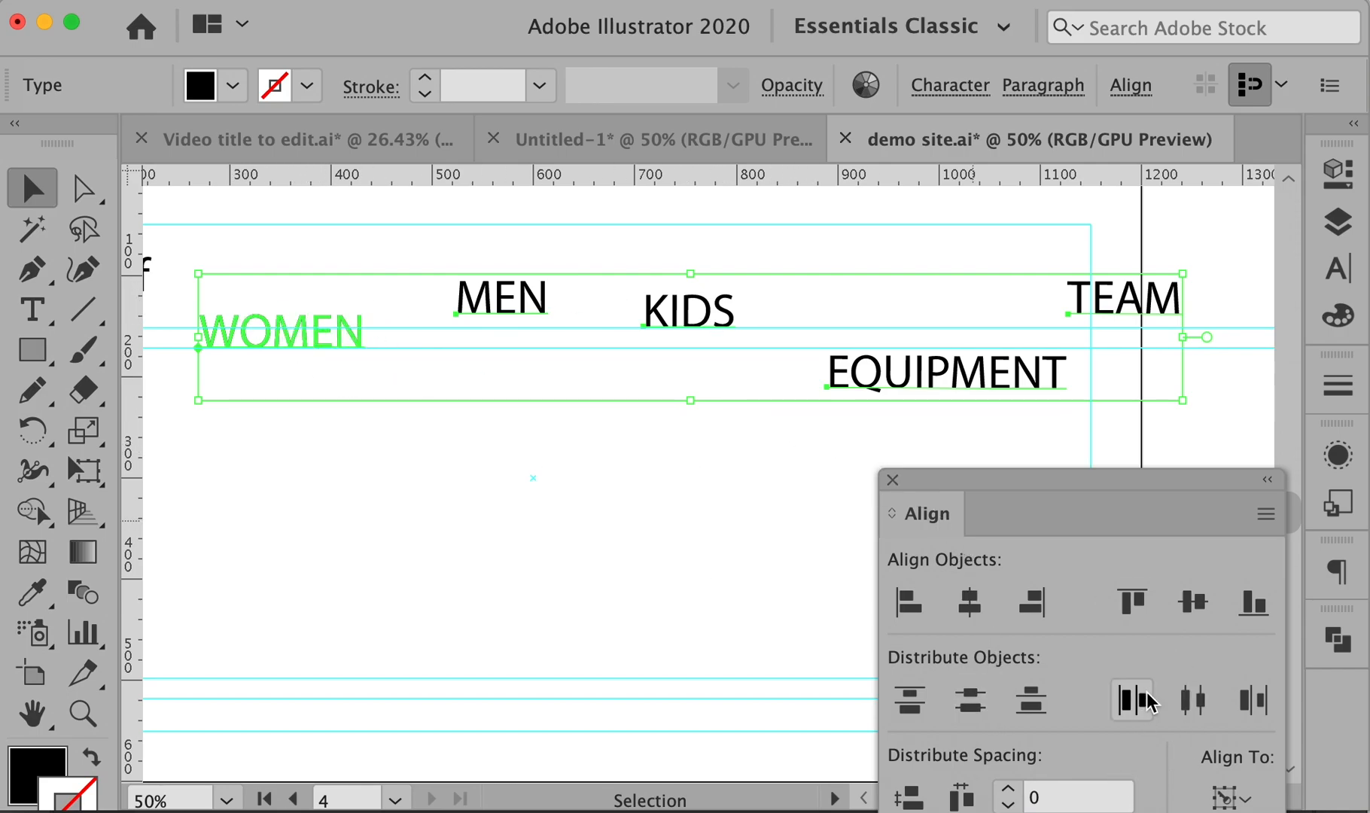
- Align the nav words along their bottoms and distribute them with spacing 2
{"action": "left_click", "coordinate": [1252, 606]}
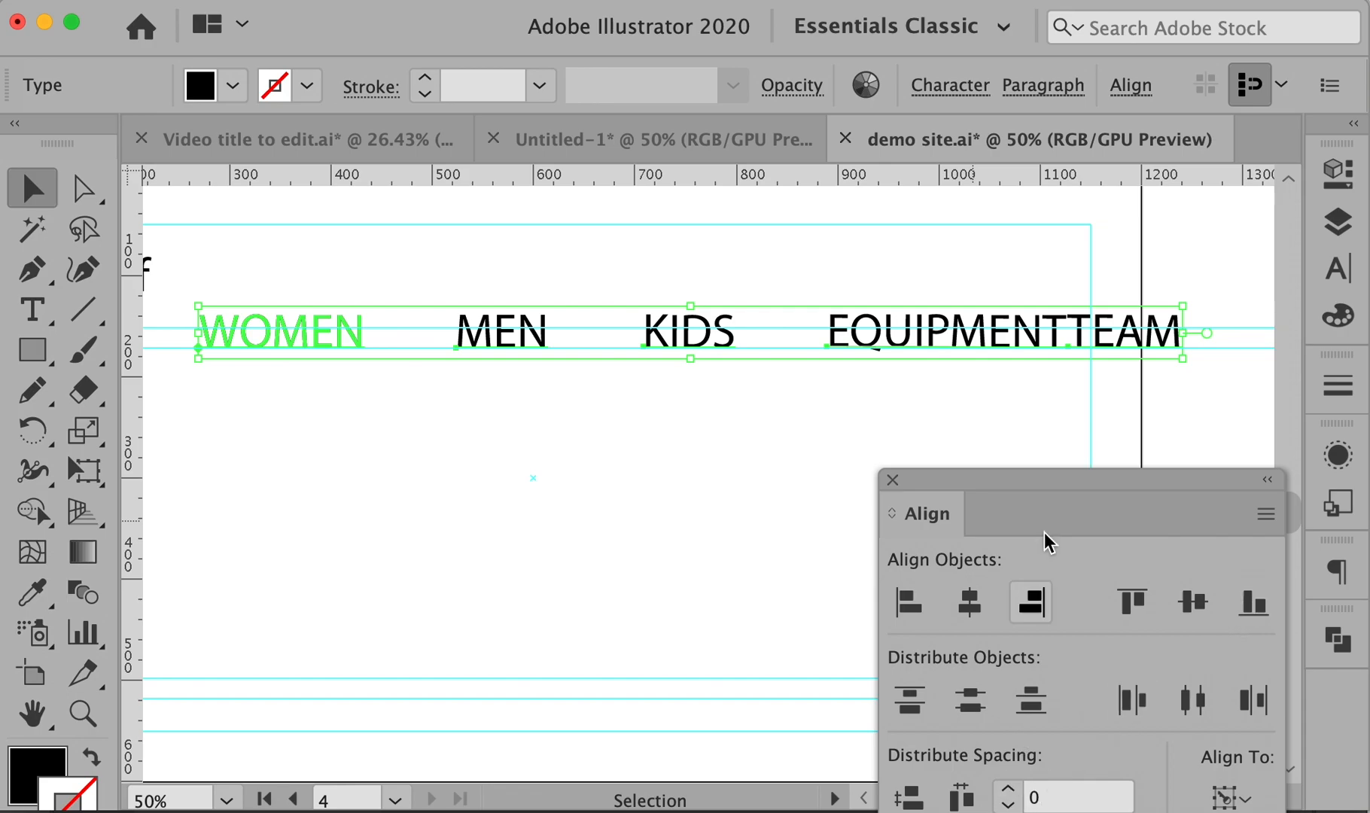
{"action": "left_click_drag", "start_coordinate": [1054, 480], "coordinate": [1003, 409]}
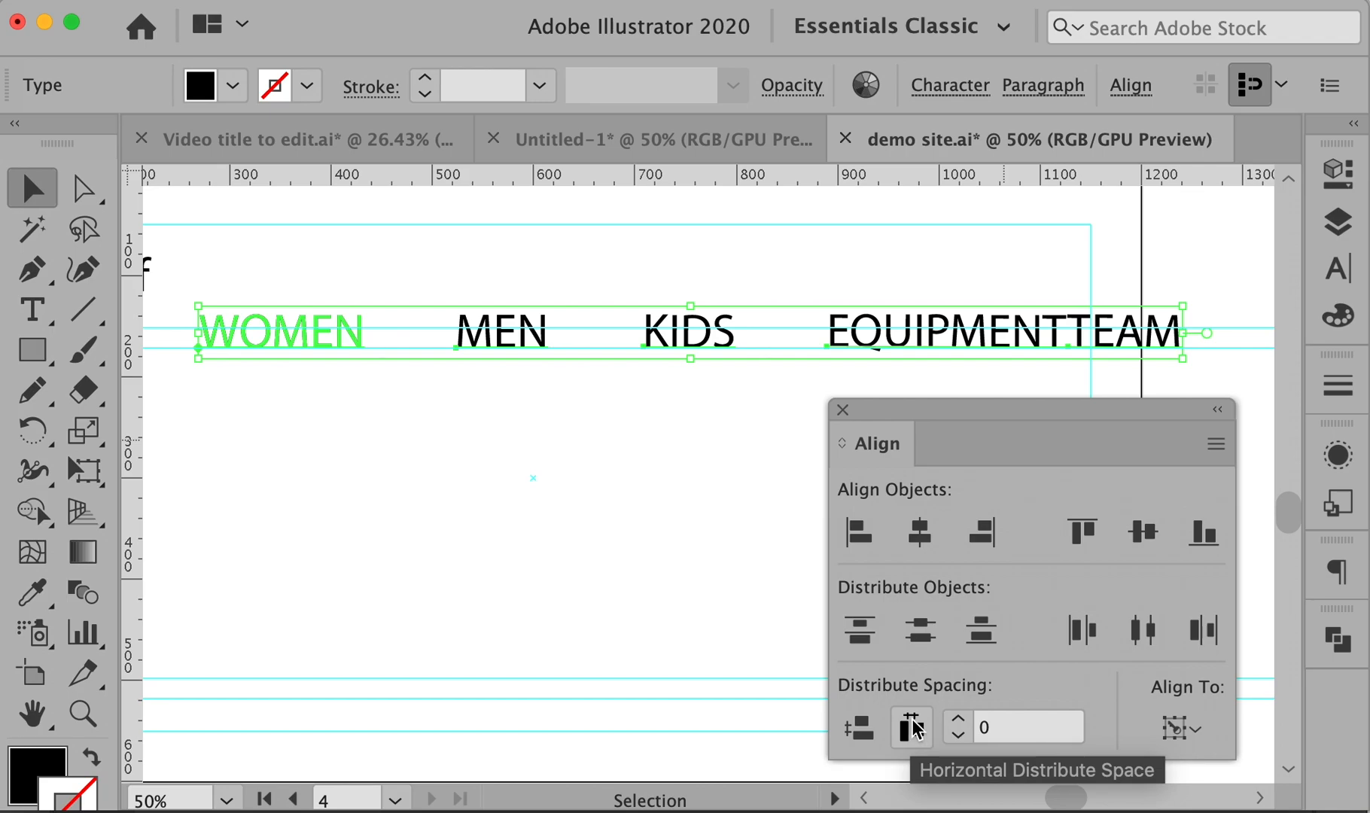
{"action": "left_click", "coordinate": [1016, 731]}
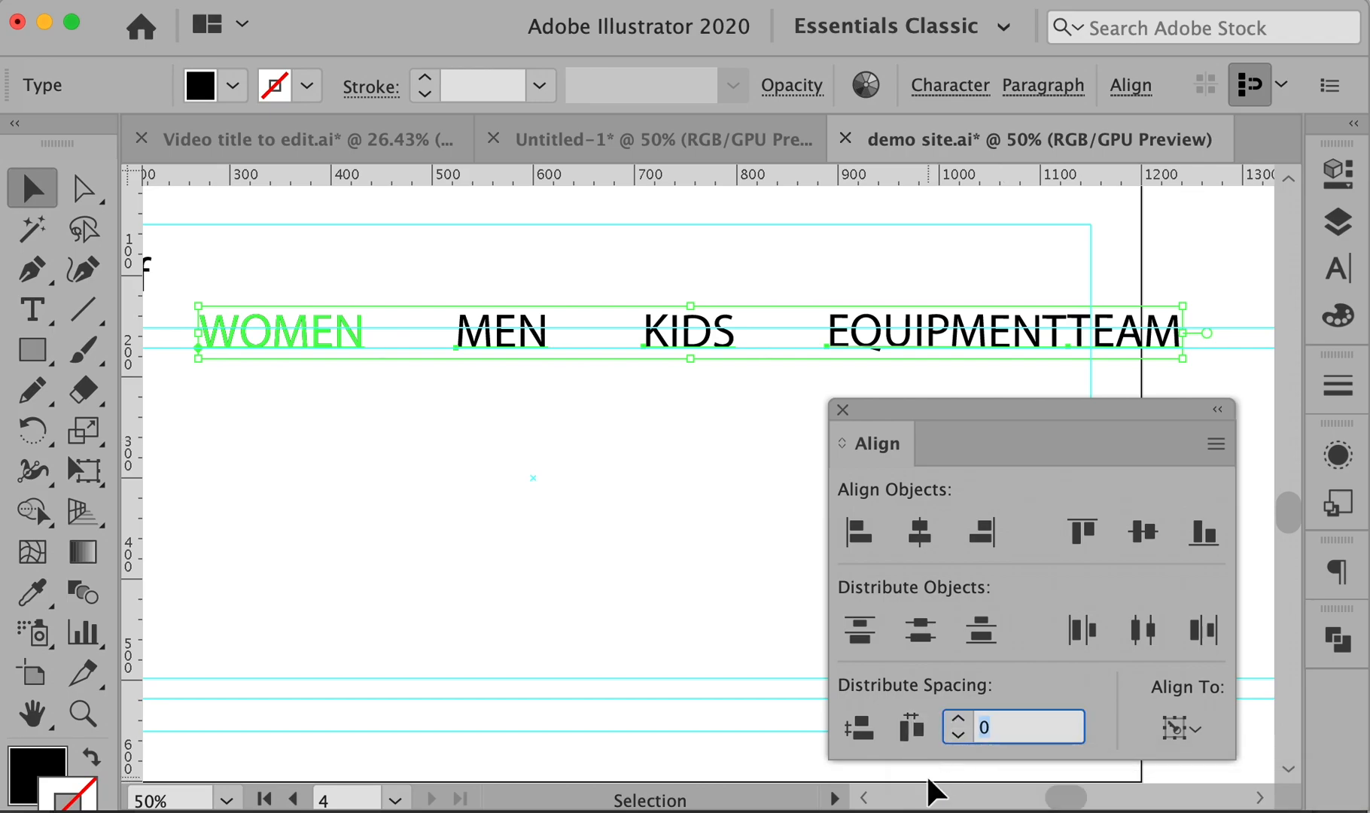
{"action": "type", "text": "25"}
{"action": "left_click", "coordinate": [910, 727]}
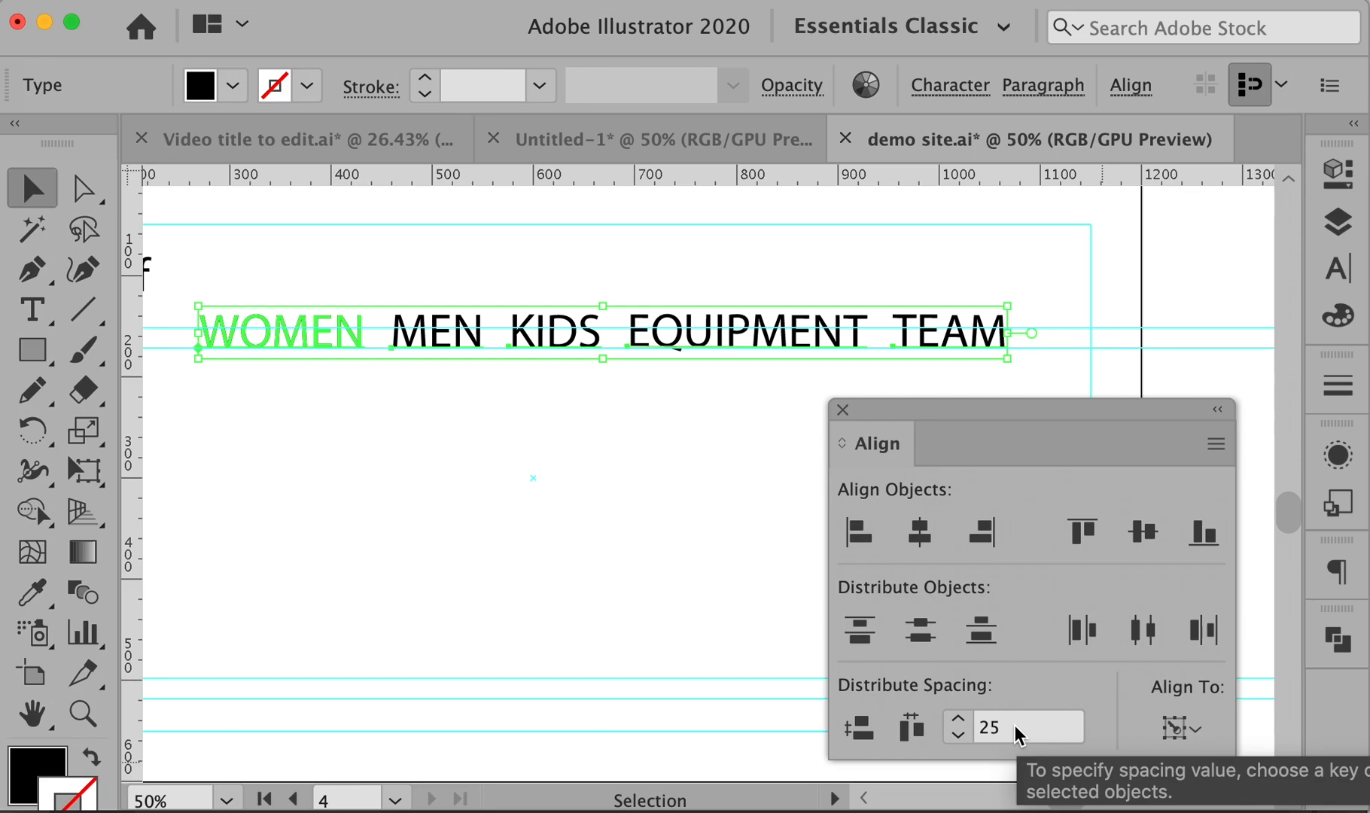
- Shrink the nav words' font size and respace them 40, then 60 apart
{"action": "key", "text": "super+shift+comma"}
{"action": "key", "text": "super+shift+comma"}
{"action": "key", "text": "super+shift+comma"}
{"action": "key", "text": "super+shift+comma"}
{"action": "key", "text": "super+shift+comma"}
{"action": "key", "text": "super+shift+comma"}
{"action": "key", "text": "super+shift+comma"}
{"action": "key", "text": "super+shift+comma"}
{"action": "key", "text": "super+shift+comma"}
{"action": "key", "text": "super+shift+comma"}
{"action": "key", "text": "super+shift+comma"}
{"action": "key", "text": "super+shift+comma"}
{"action": "key", "text": "super+shift+comma"}
{"action": "key", "text": "super+shift+comma"}
{"action": "key", "text": "super+shift+comma"}
{"action": "key", "text": "super+shift+comma"}
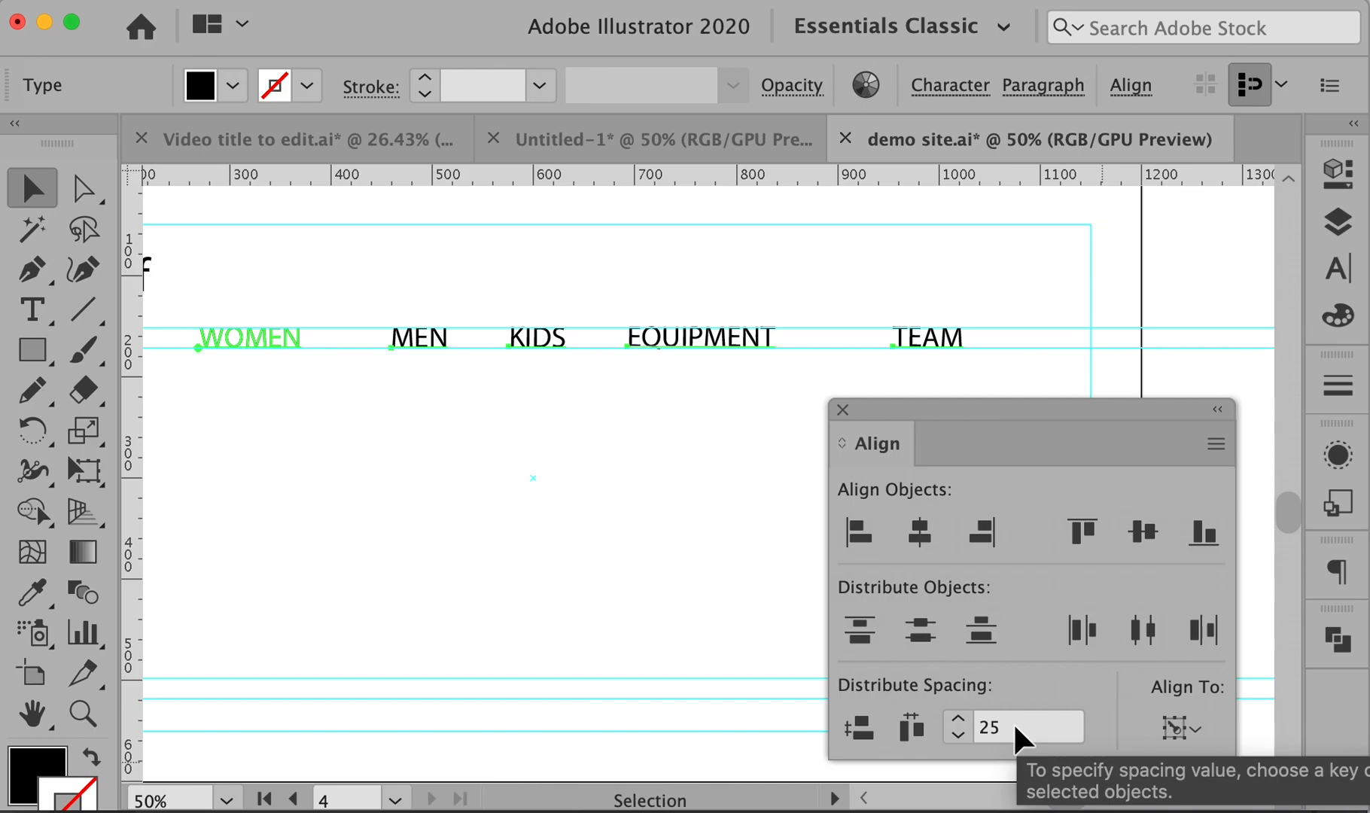
{"action": "left_click_drag", "start_coordinate": [1013, 721], "coordinate": [976, 734]}
{"action": "type", "text": "40"}
{"action": "left_click", "coordinate": [911, 727]}
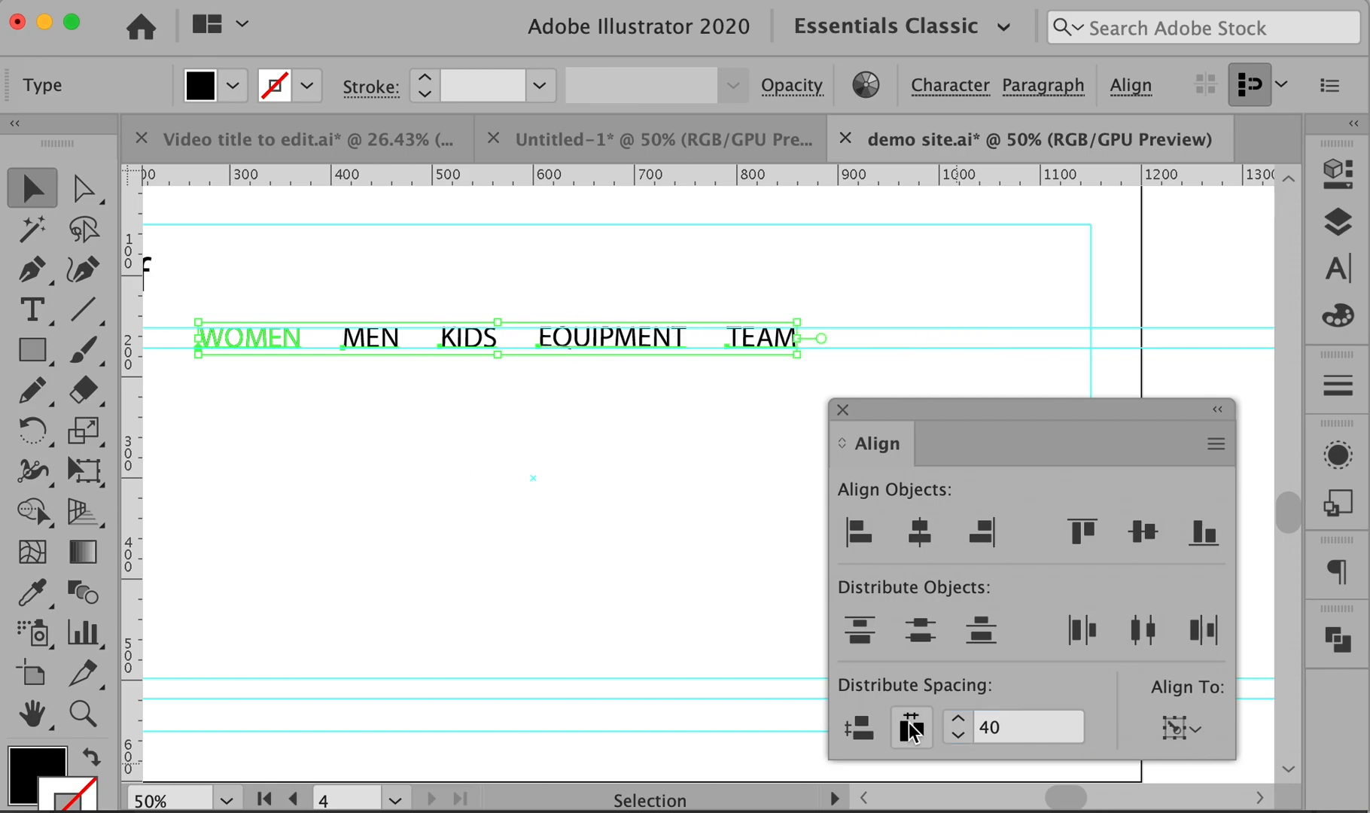
{"action": "left_click", "coordinate": [942, 729]}
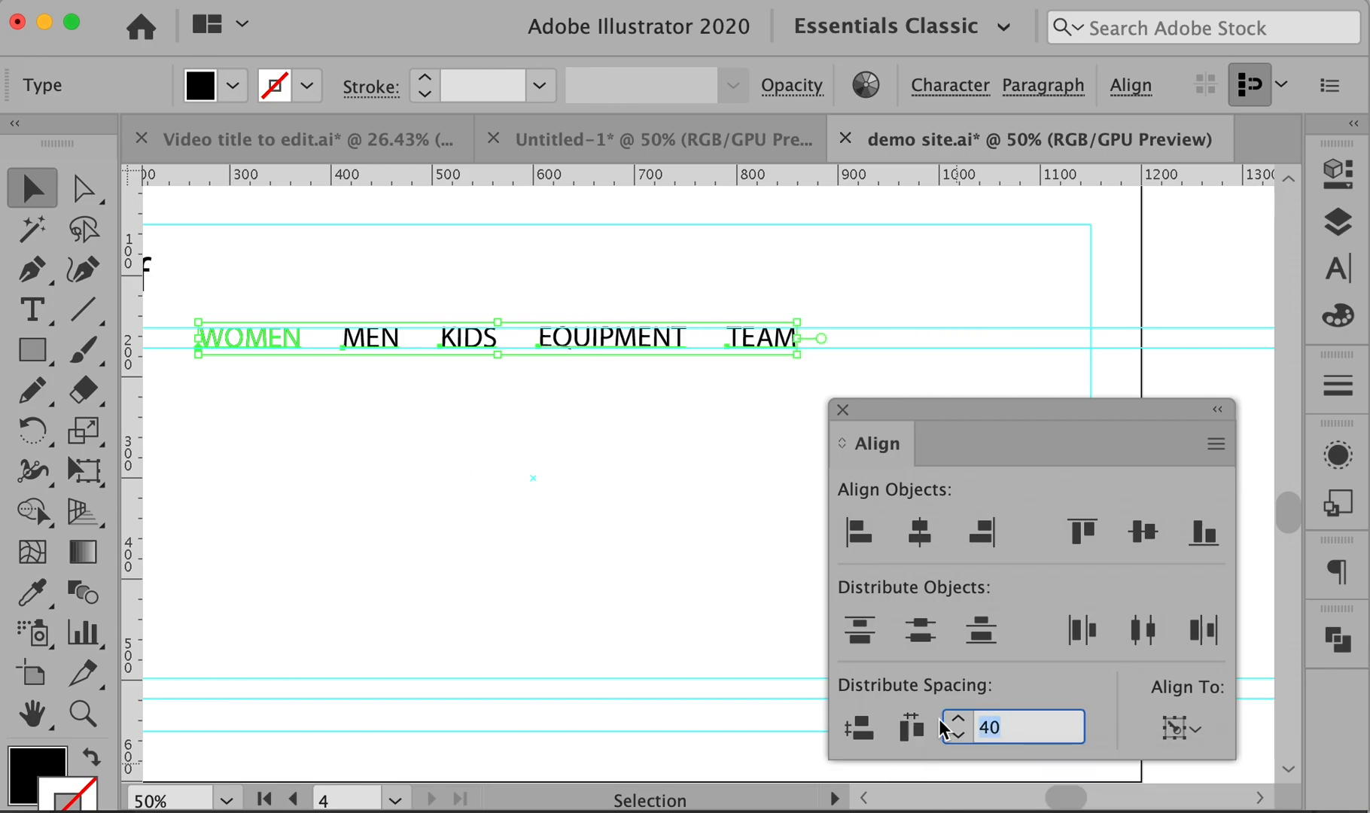
{"action": "type", "text": "60"}
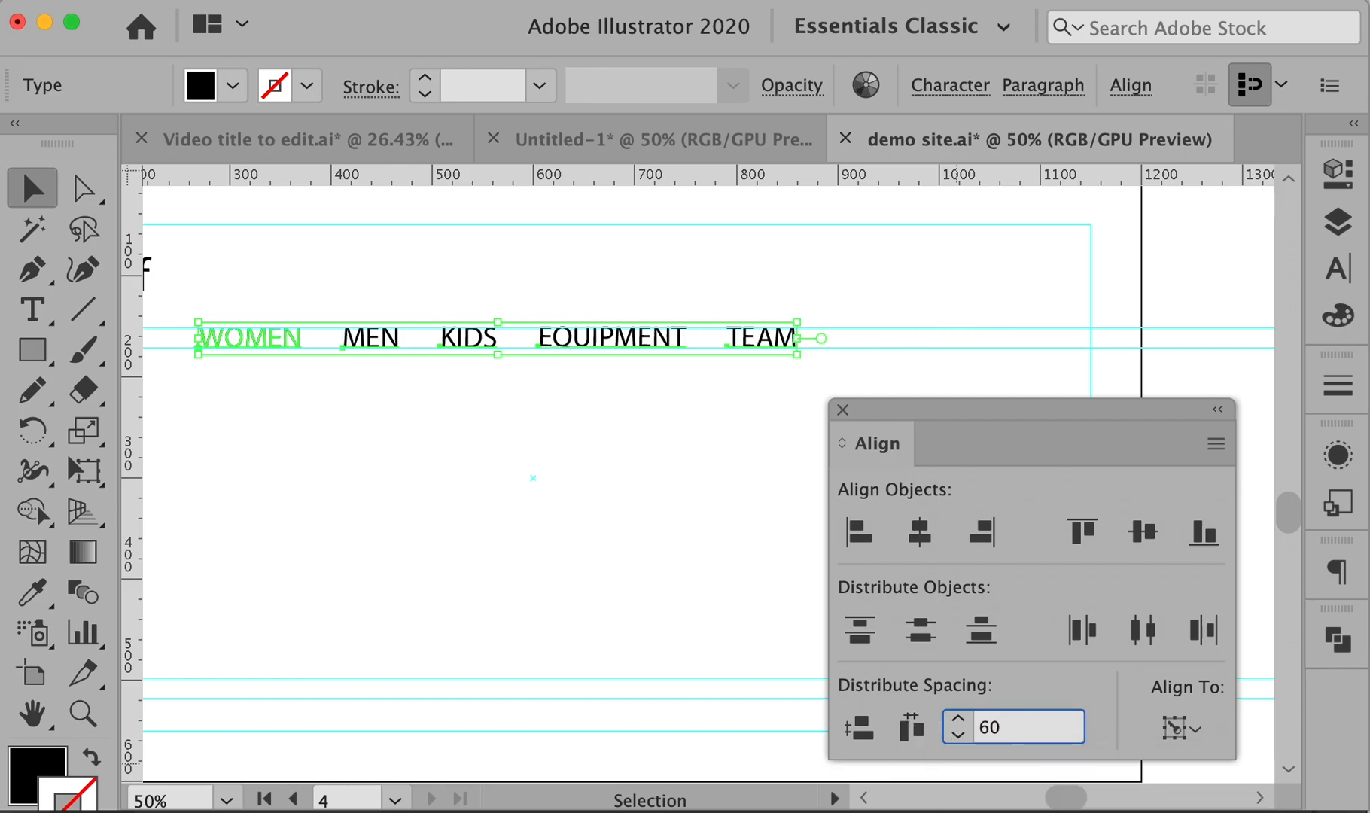
{"action": "left_click", "coordinate": [911, 727]}
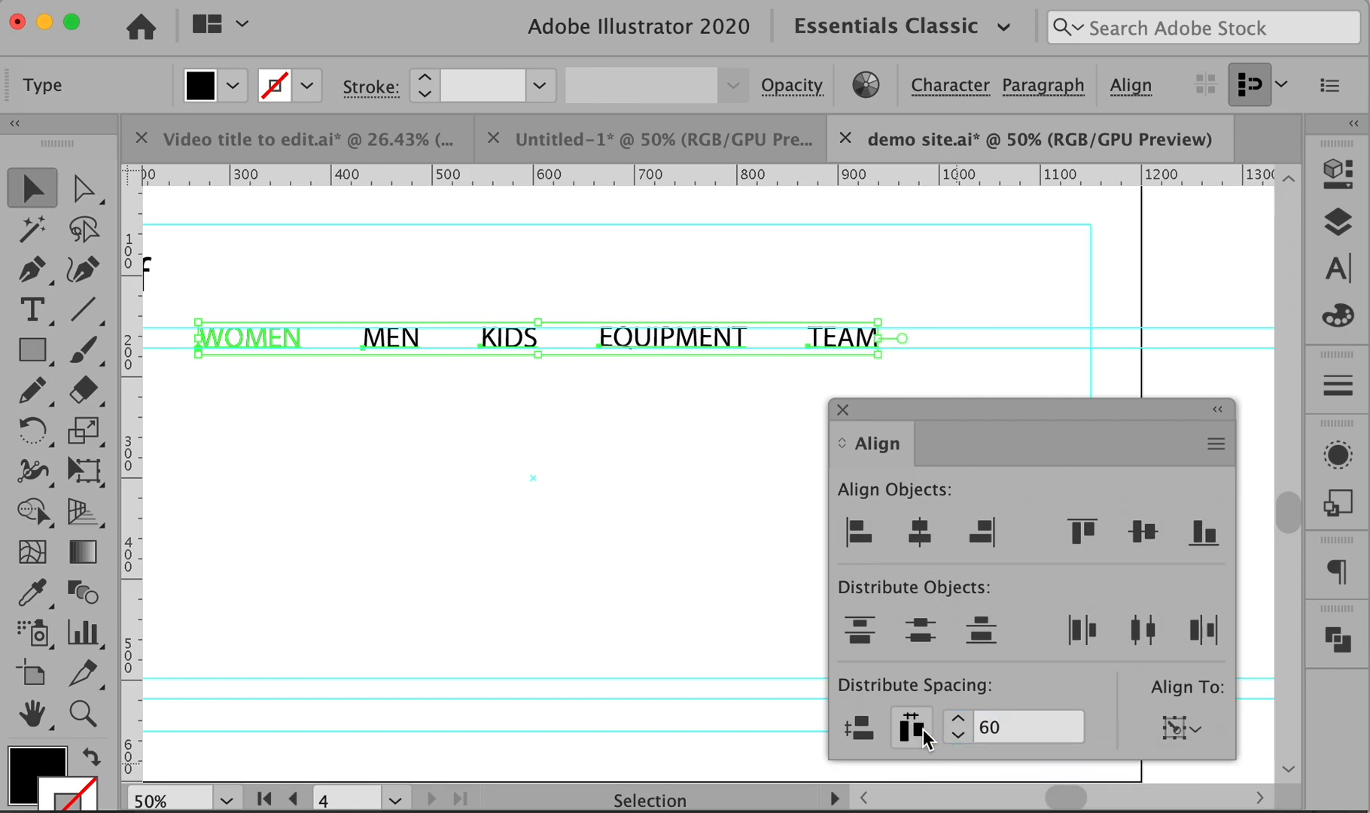
- Deselect, pan to bring the surf stuff logo into view, and switch to the browser
{"action": "left_click", "coordinate": [654, 463]}
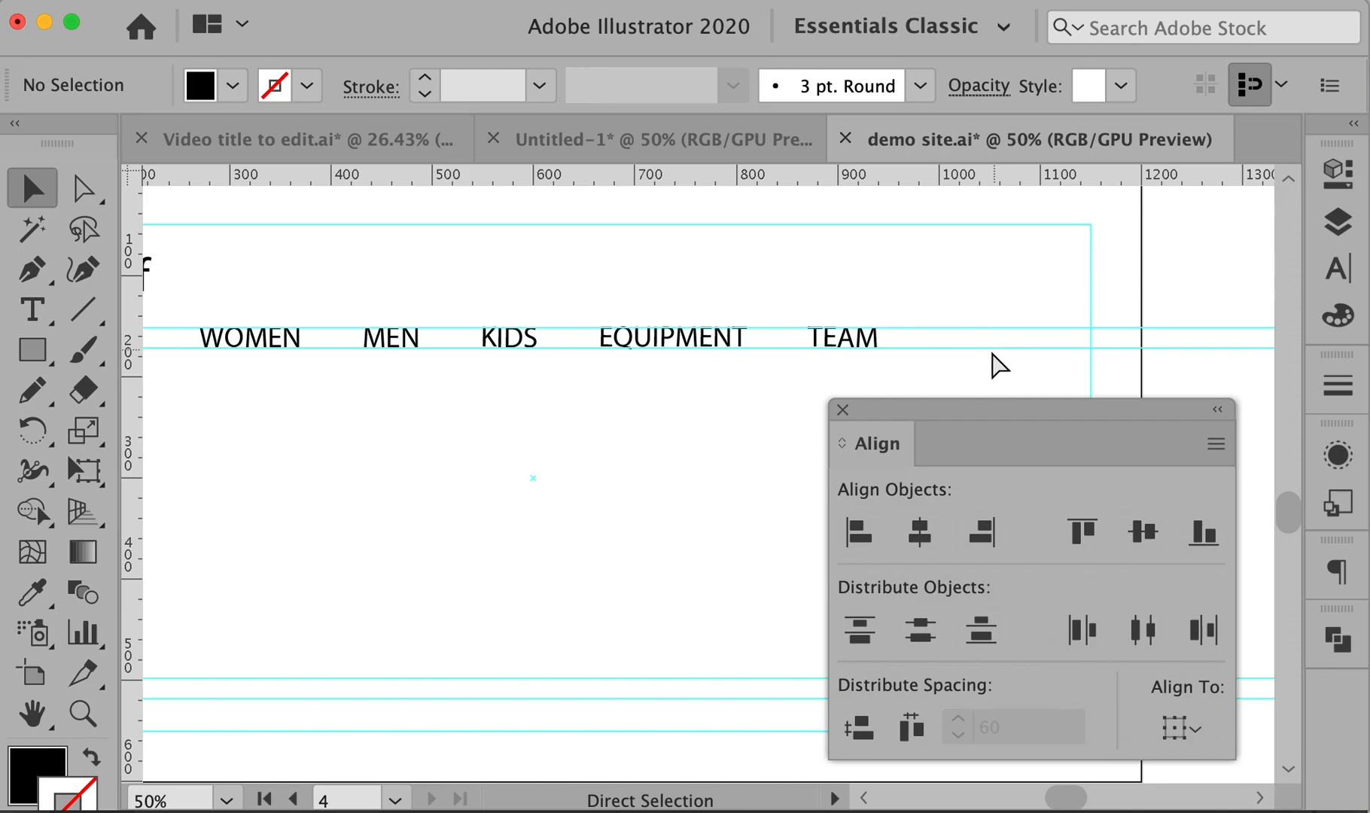
{"action": "mouse_move", "coordinate": [434, 421]}
{"action": "left_mouse_down"}
{"action": "mouse_move", "coordinate": [699, 403]}
{"action": "mouse_move", "coordinate": [449, 400]}
{"action": "left_mouse_up"}
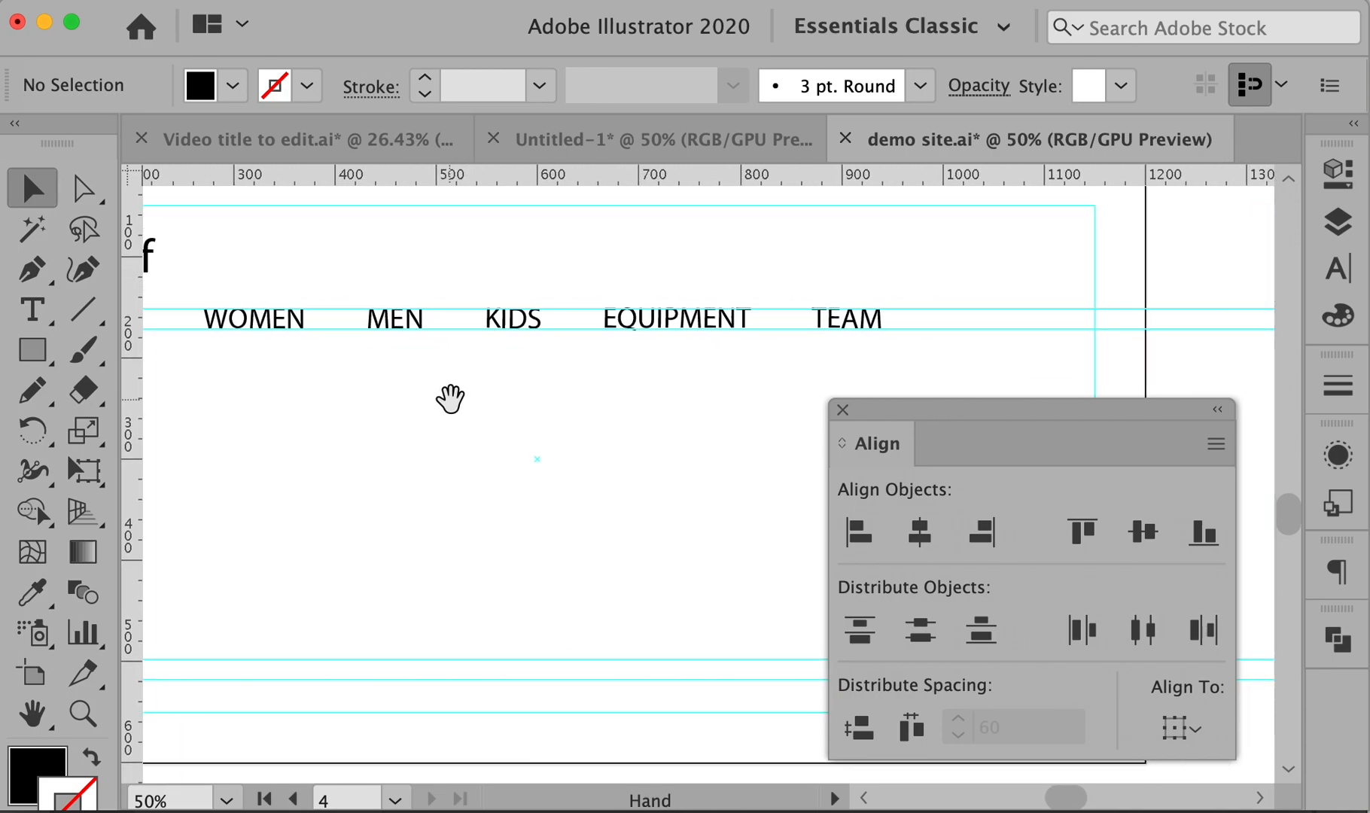
{"action": "left_click_drag", "start_coordinate": [877, 437], "coordinate": [1292, 700]}
{"action": "left_click_drag", "start_coordinate": [676, 419], "coordinate": [735, 443]}
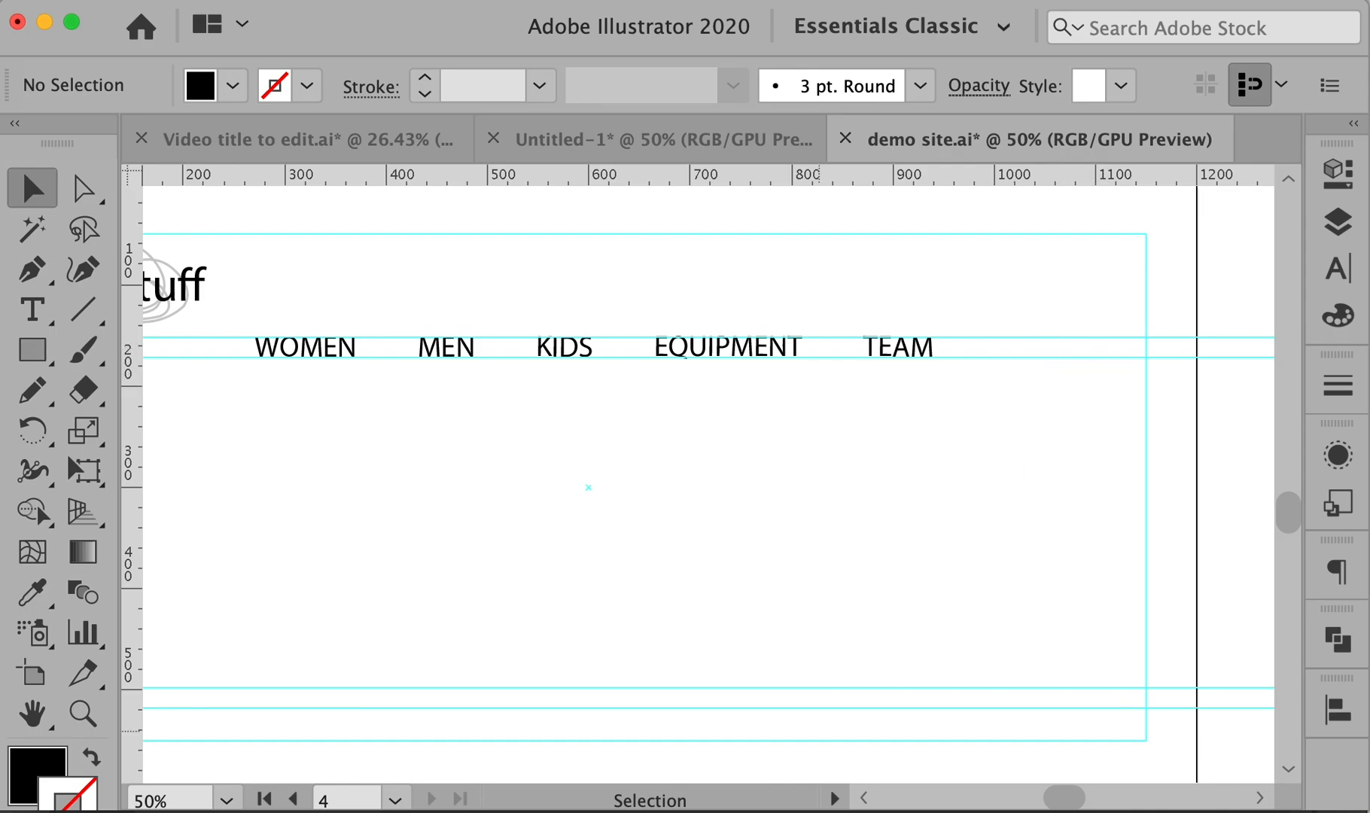
{"action": "key", "text": "super+Tab"}
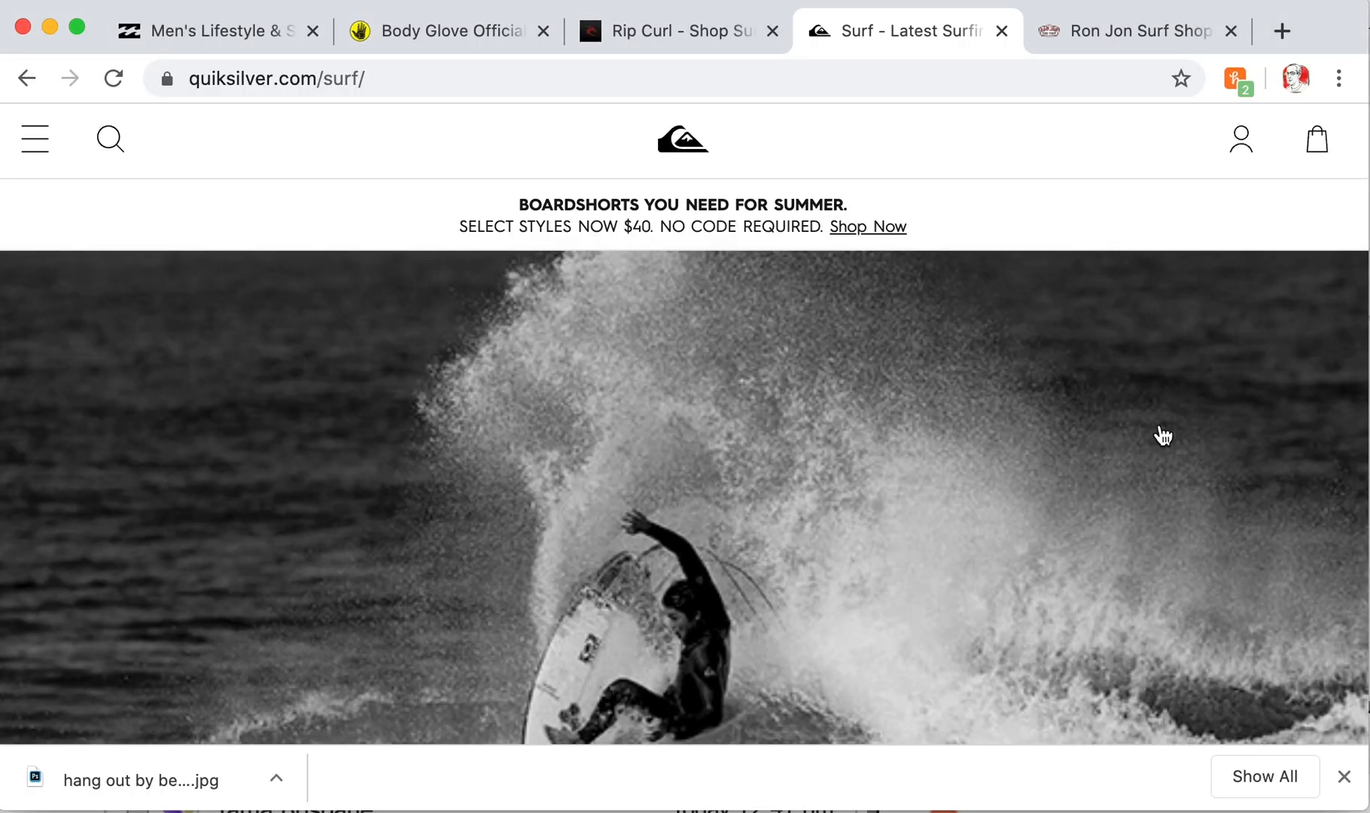
- Search Google in a new tab for social media icons
{"action": "left_click", "coordinate": [1282, 32]}
{"action": "type", "text": "SOC"}
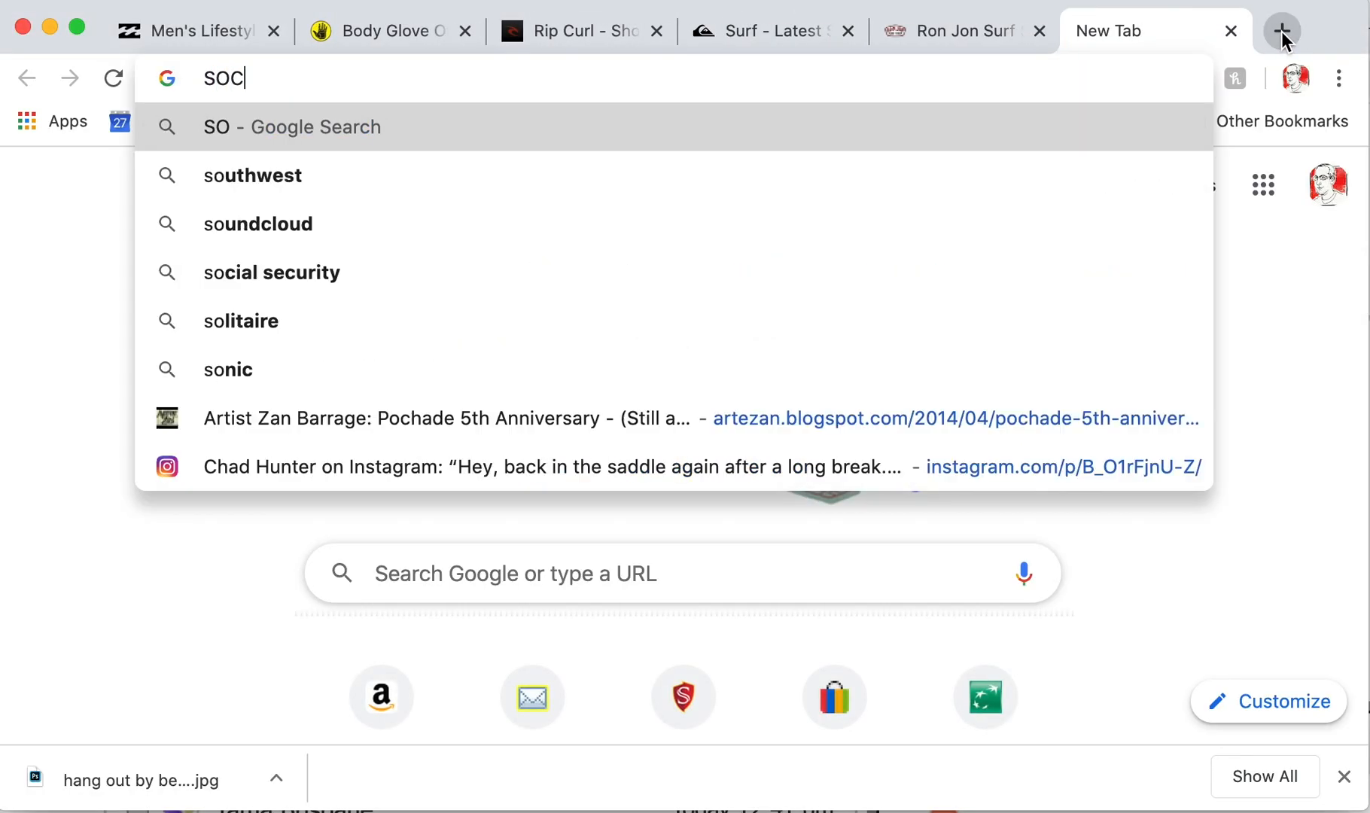
{"action": "type", "text": "IAL MEDIA IC"}
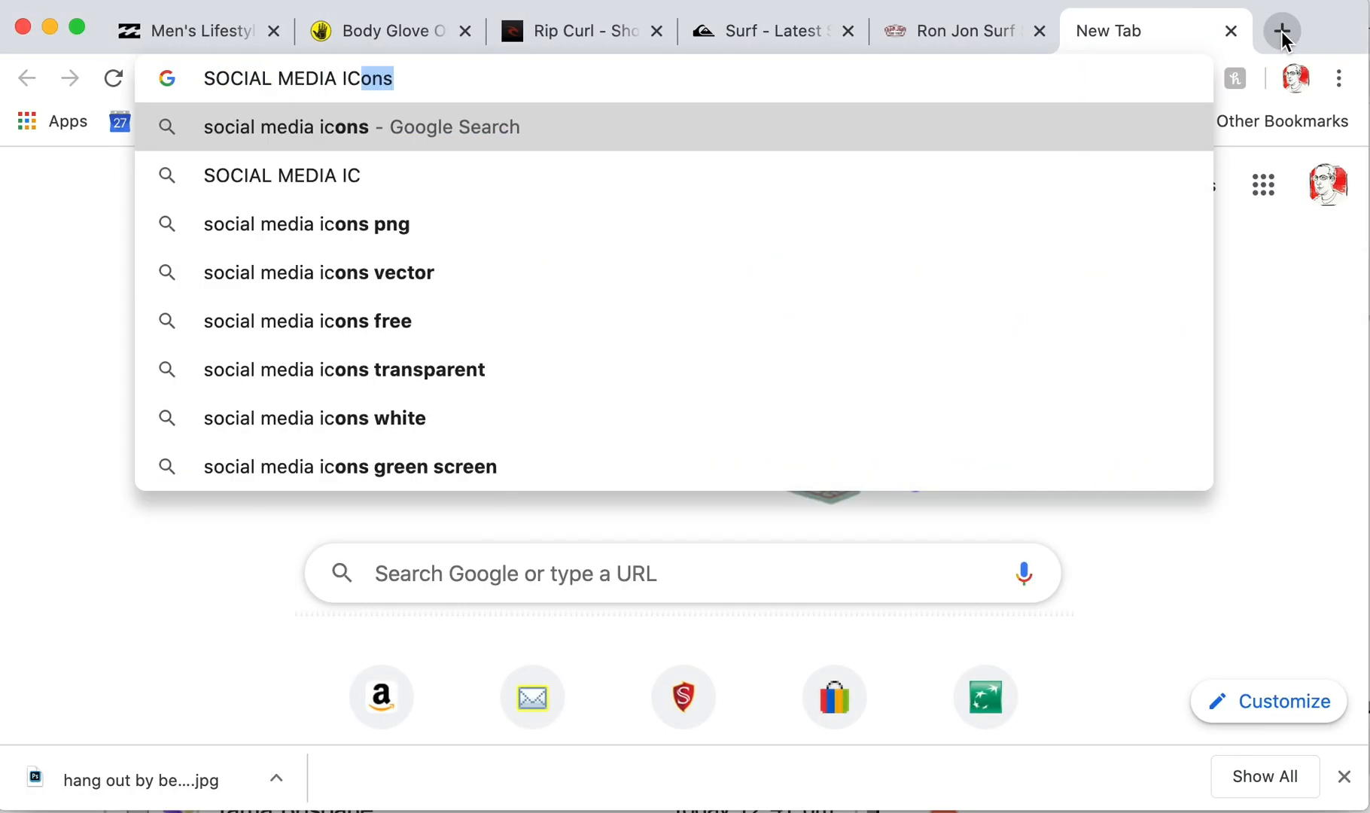
{"action": "key", "text": "Return"}
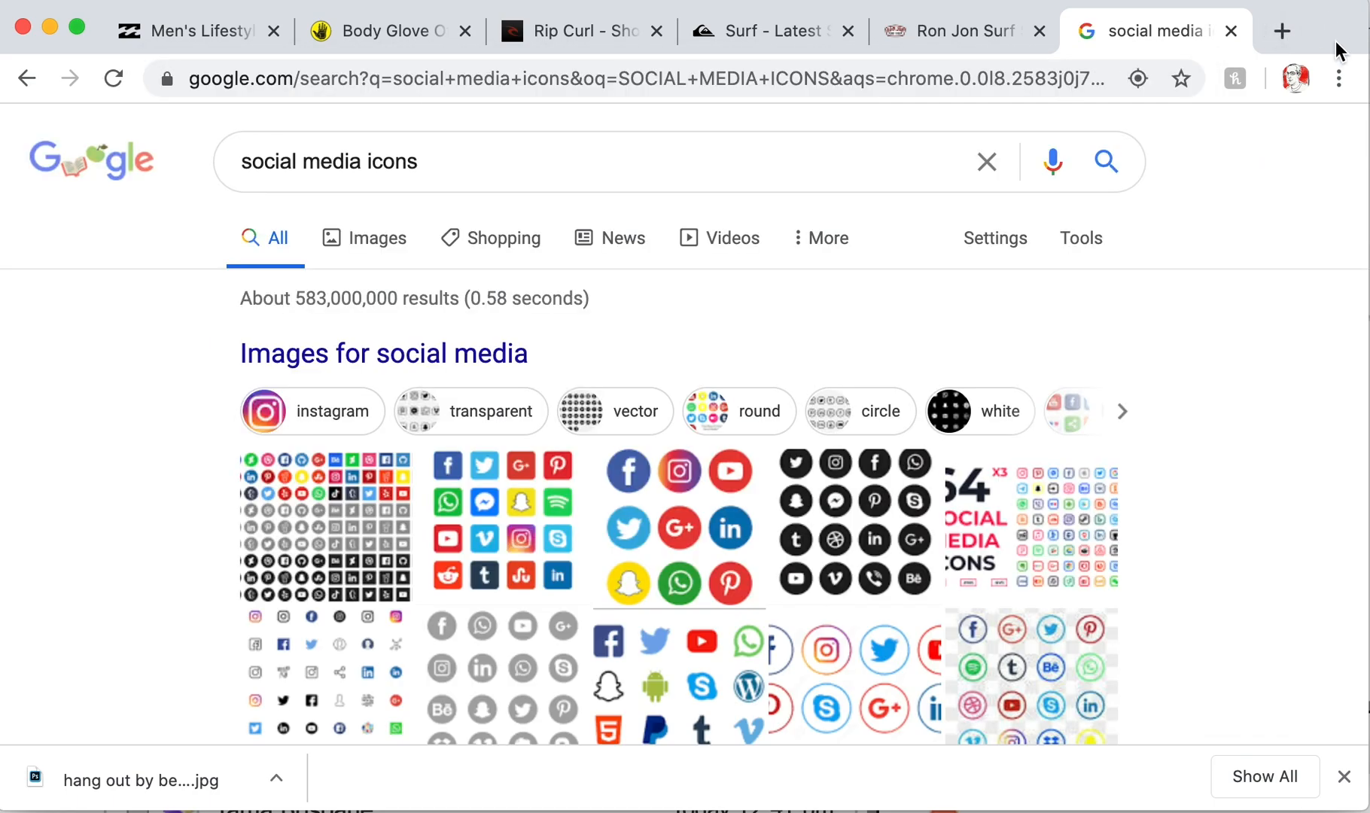
{"action": "scroll", "coordinate": [736, 476], "scroll_direction": "down", "scroll_amount": 3}
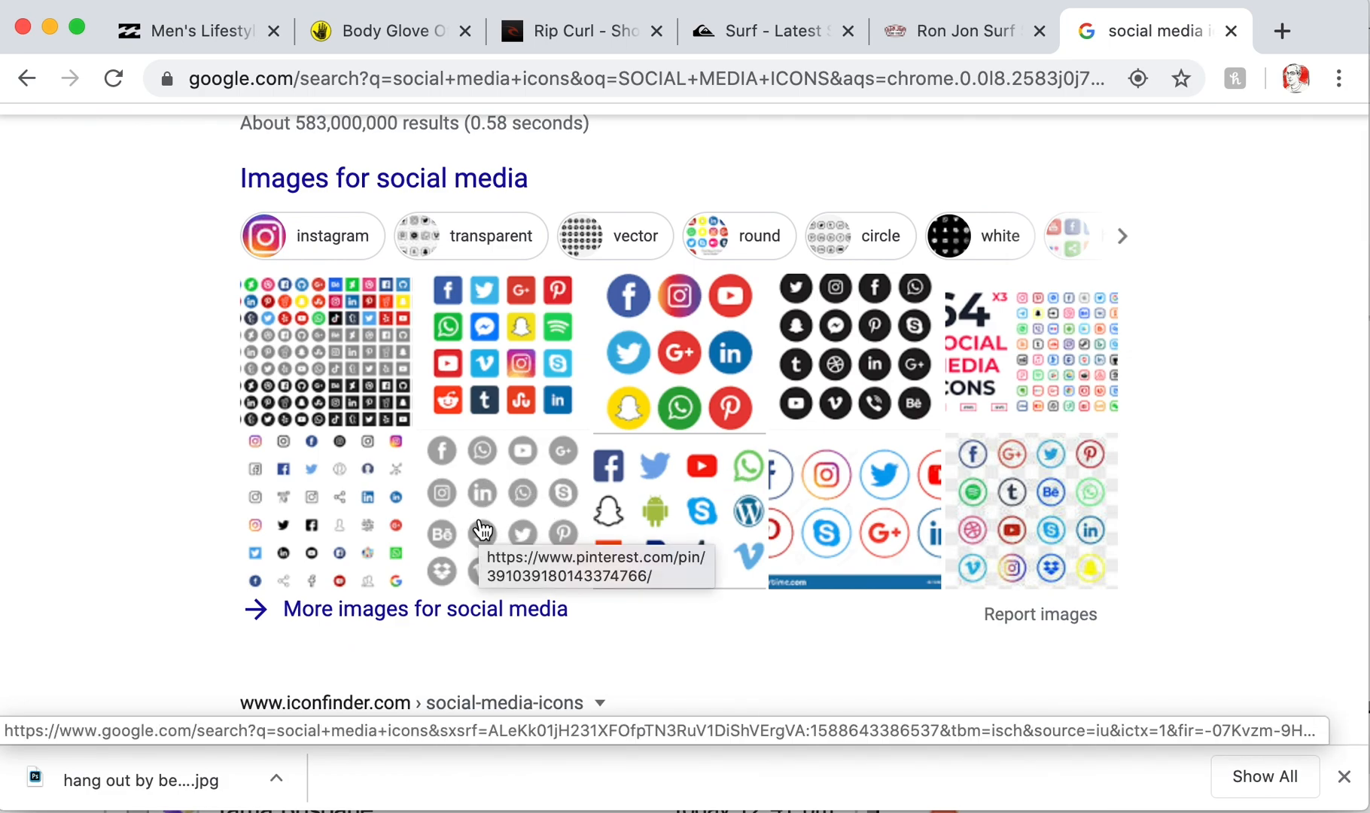
{"action": "scroll", "coordinate": [482, 531], "scroll_direction": "up", "scroll_amount": 3}
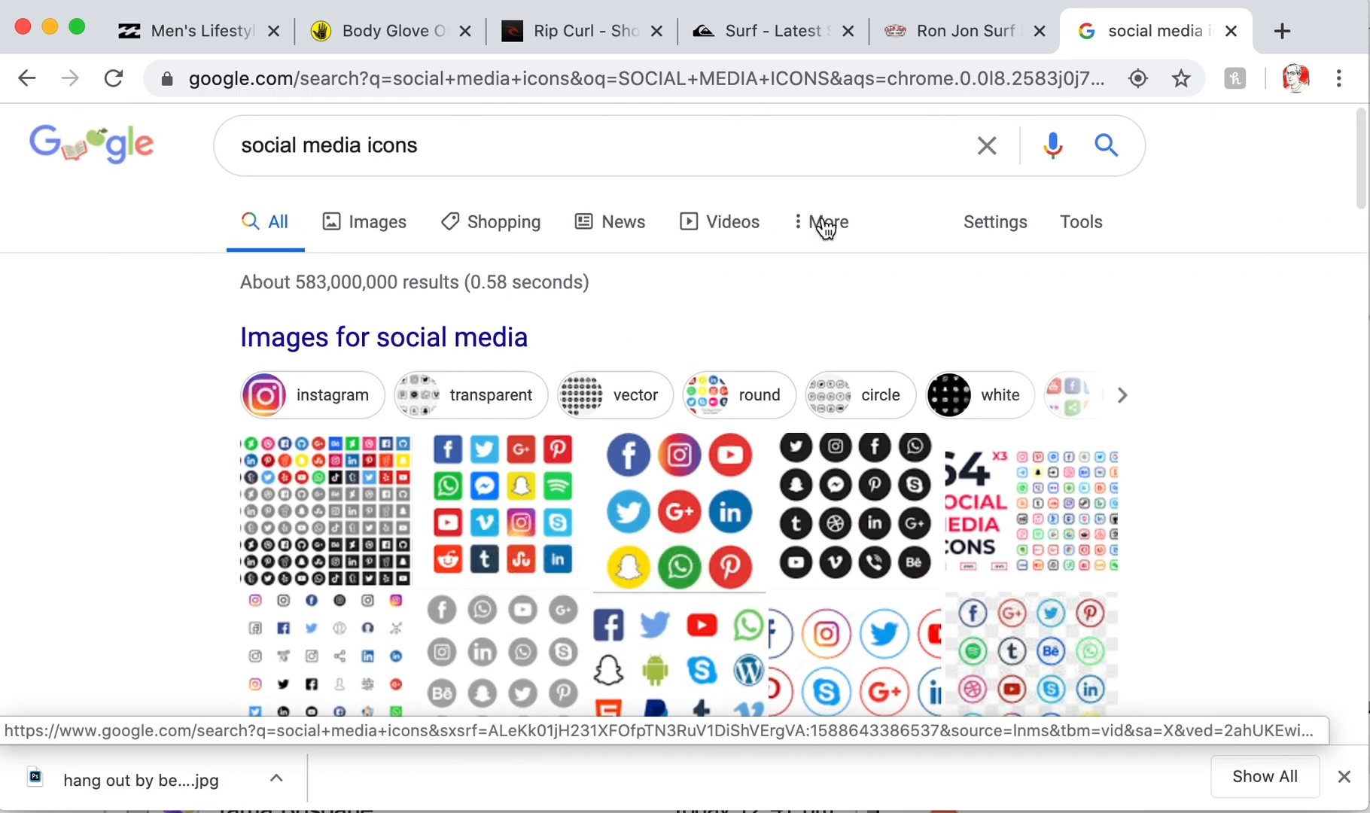
- Filter image results to Large and copy the black circular icons image
{"action": "left_click", "coordinate": [1091, 234]}
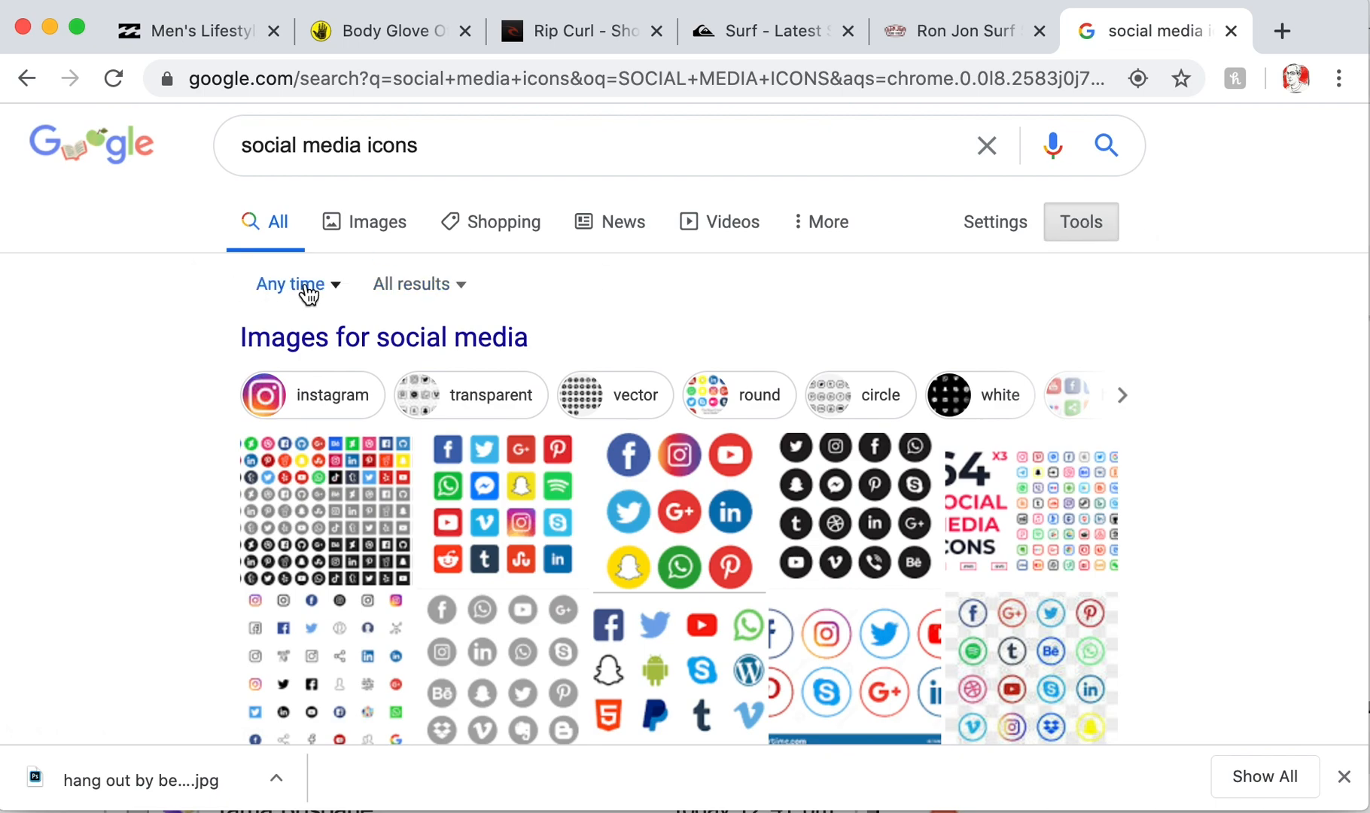
{"action": "left_click", "coordinate": [373, 230]}
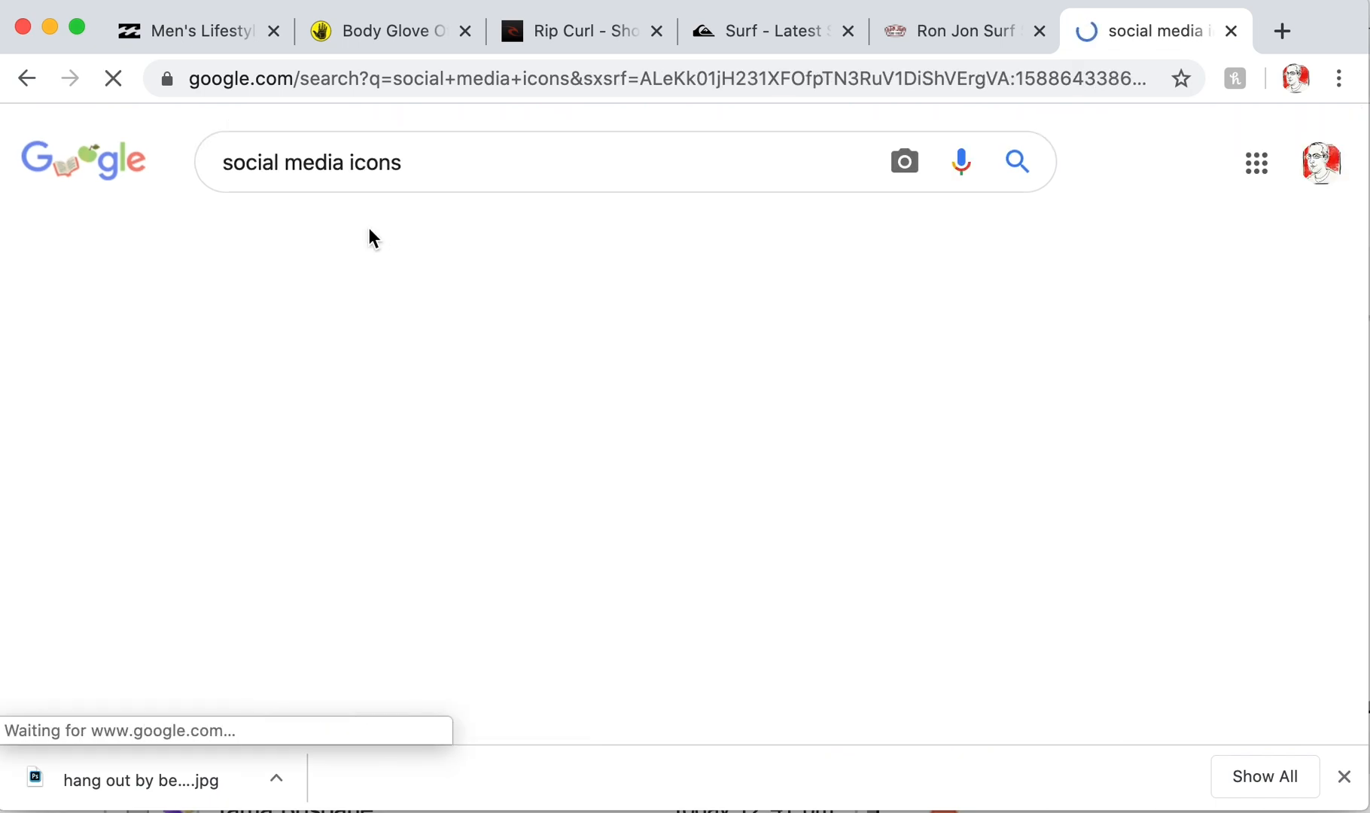
{"action": "left_click", "coordinate": [1020, 227]}
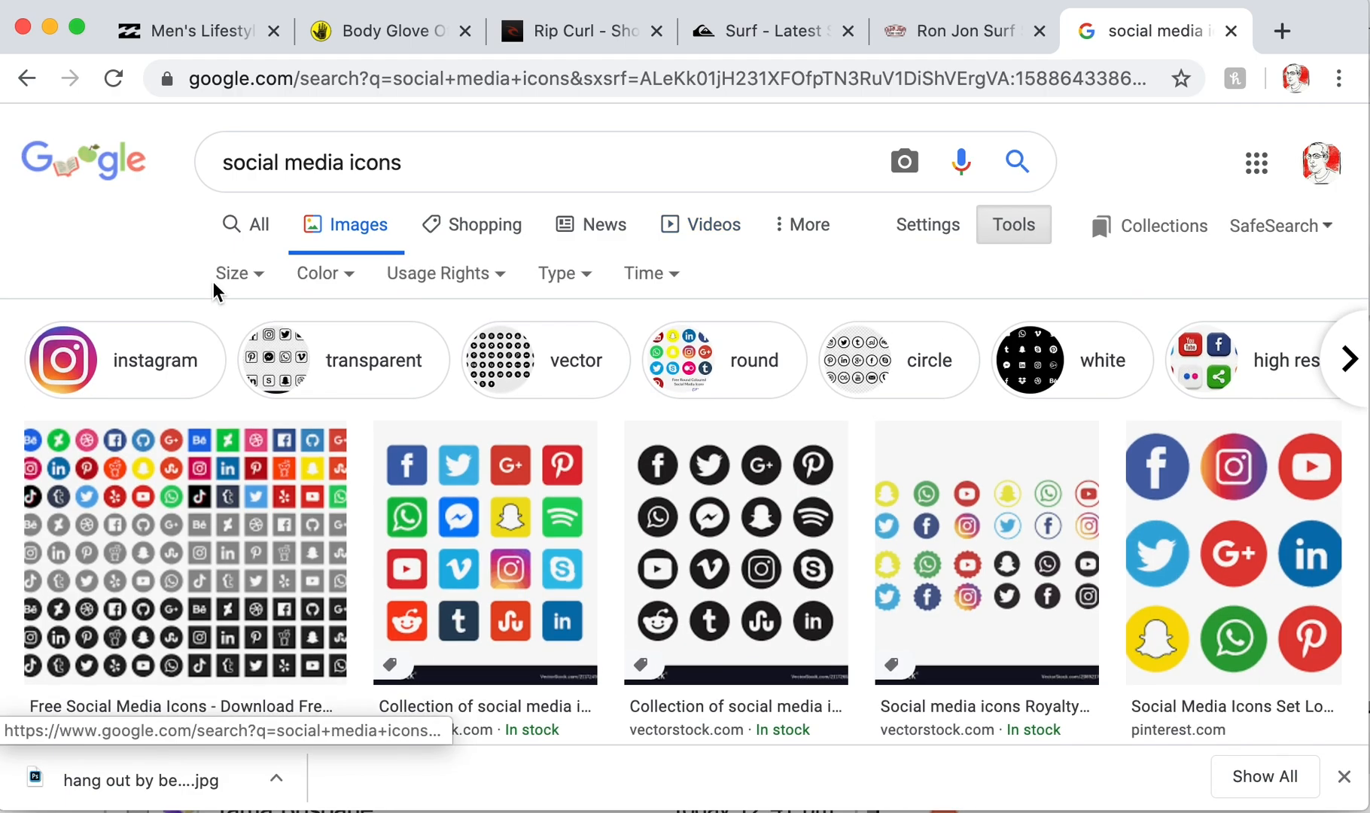
{"action": "left_click", "coordinate": [241, 277]}
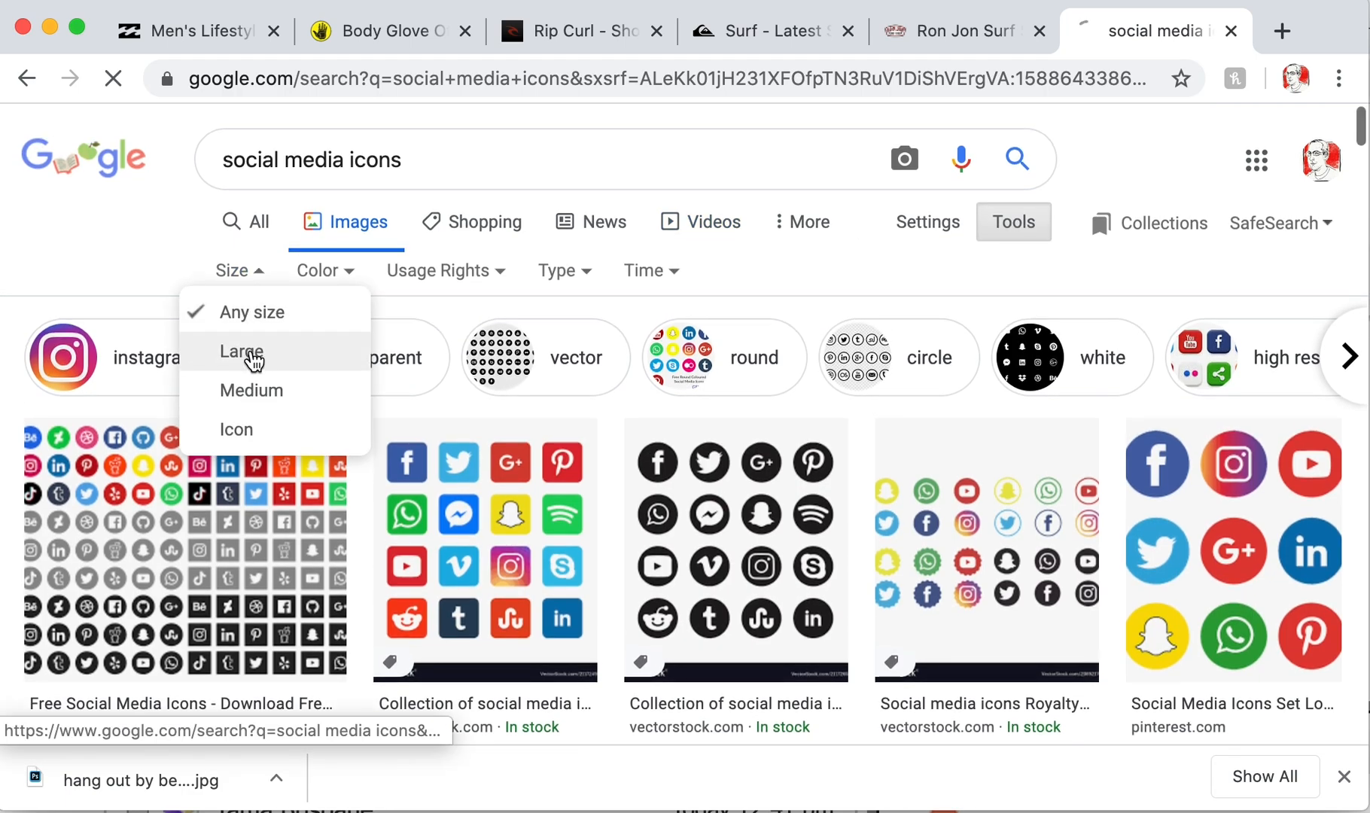
{"action": "left_click", "coordinate": [251, 355]}
{"action": "scroll", "coordinate": [359, 429], "scroll_direction": "down", "scroll_amount": 2}
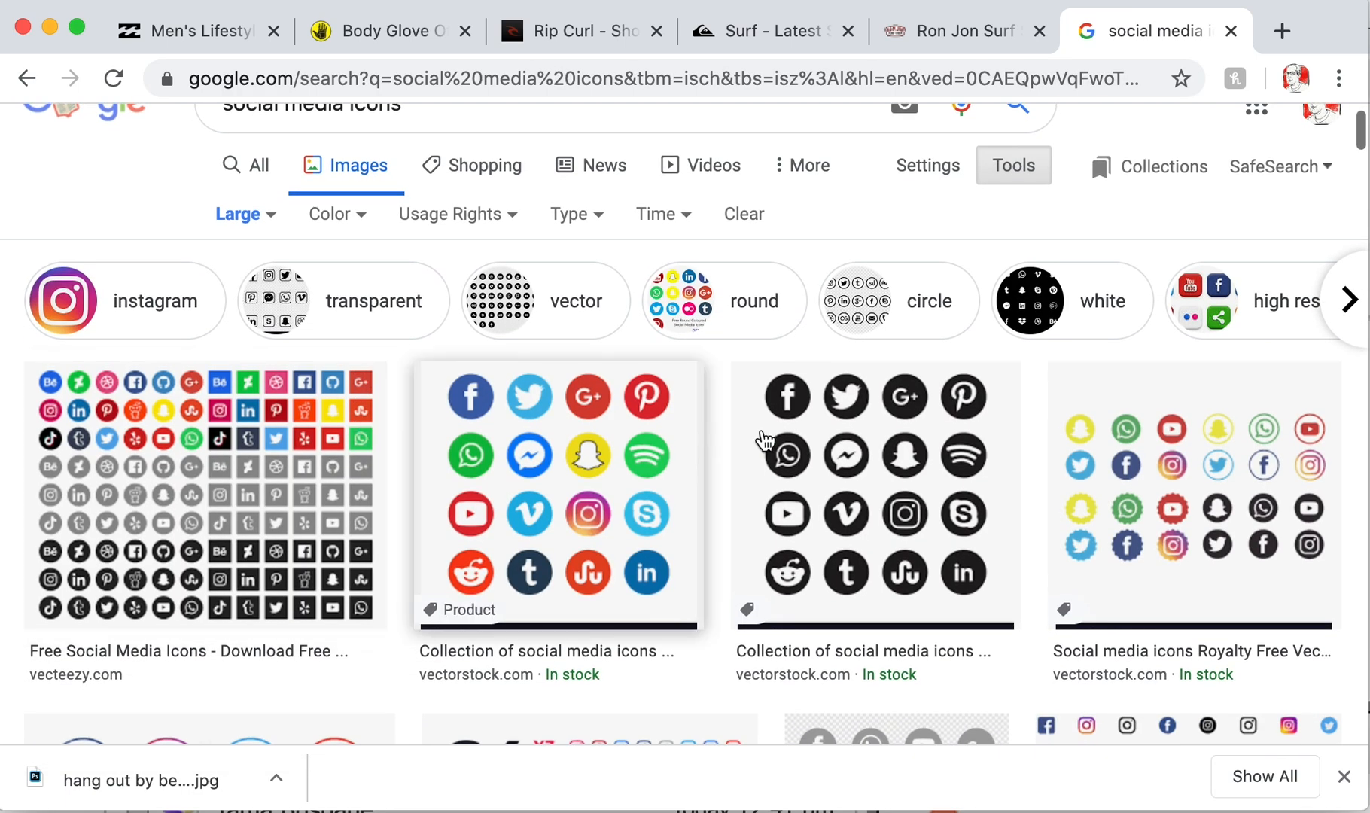
{"action": "left_click", "coordinate": [954, 469]}
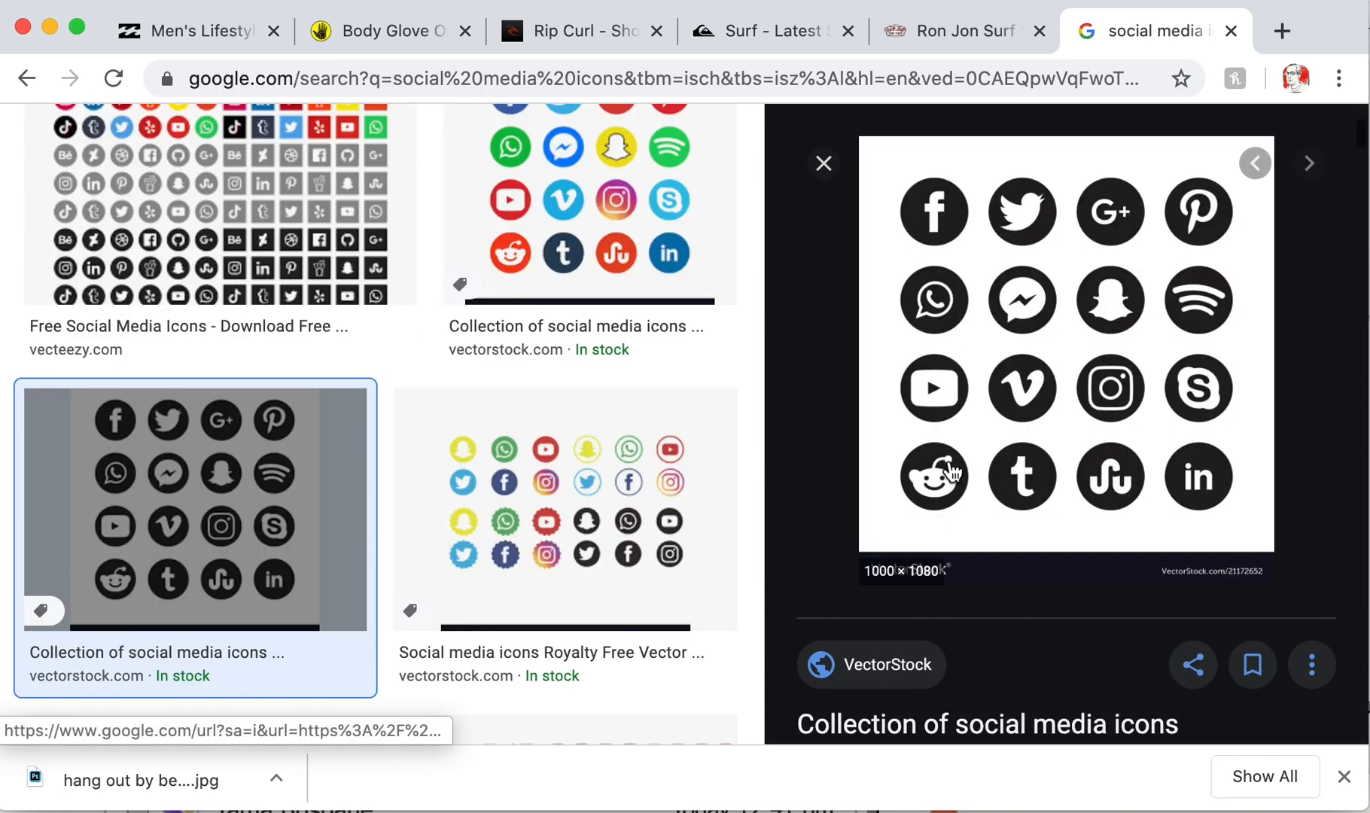
{"action": "right_click", "coordinate": [1162, 346]}
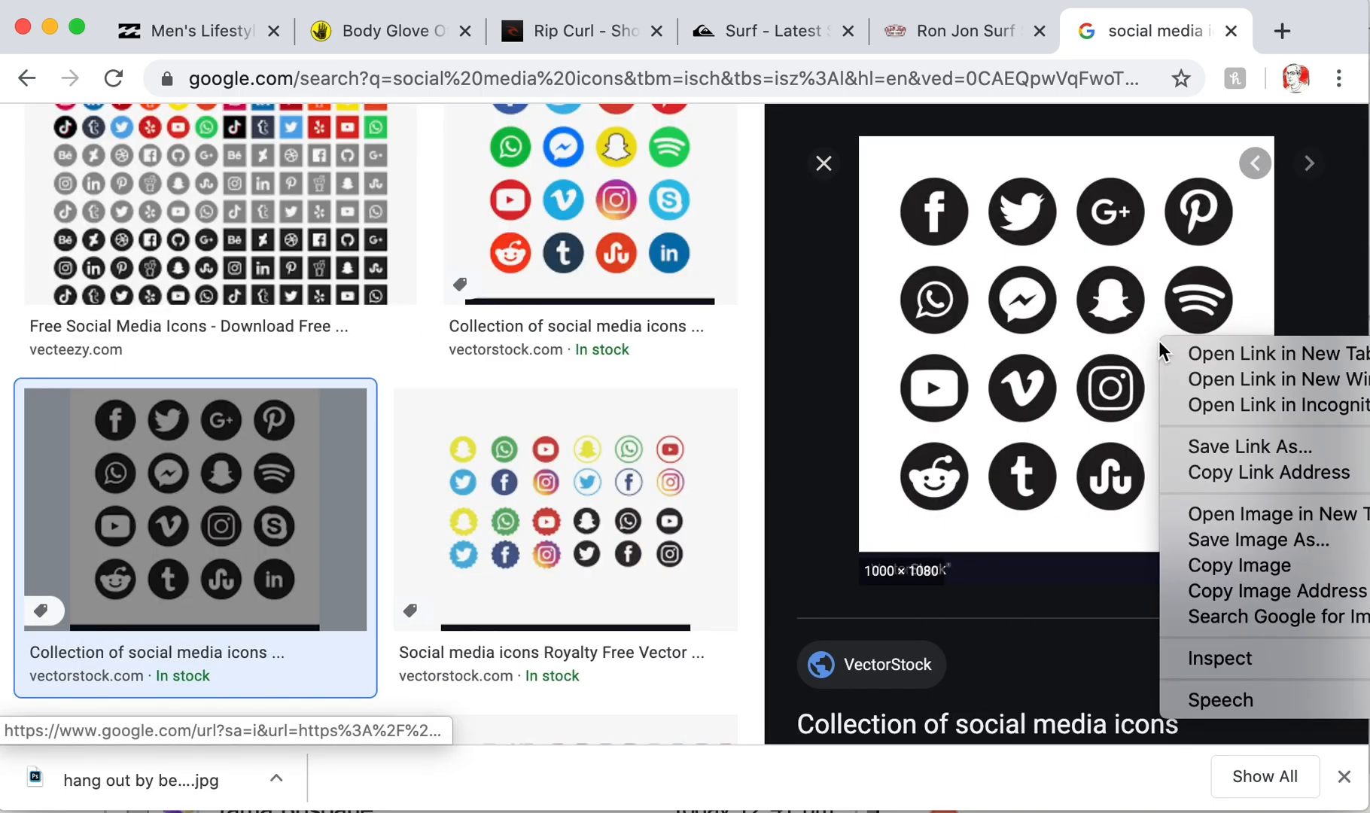
{"action": "left_click", "coordinate": [1252, 566]}
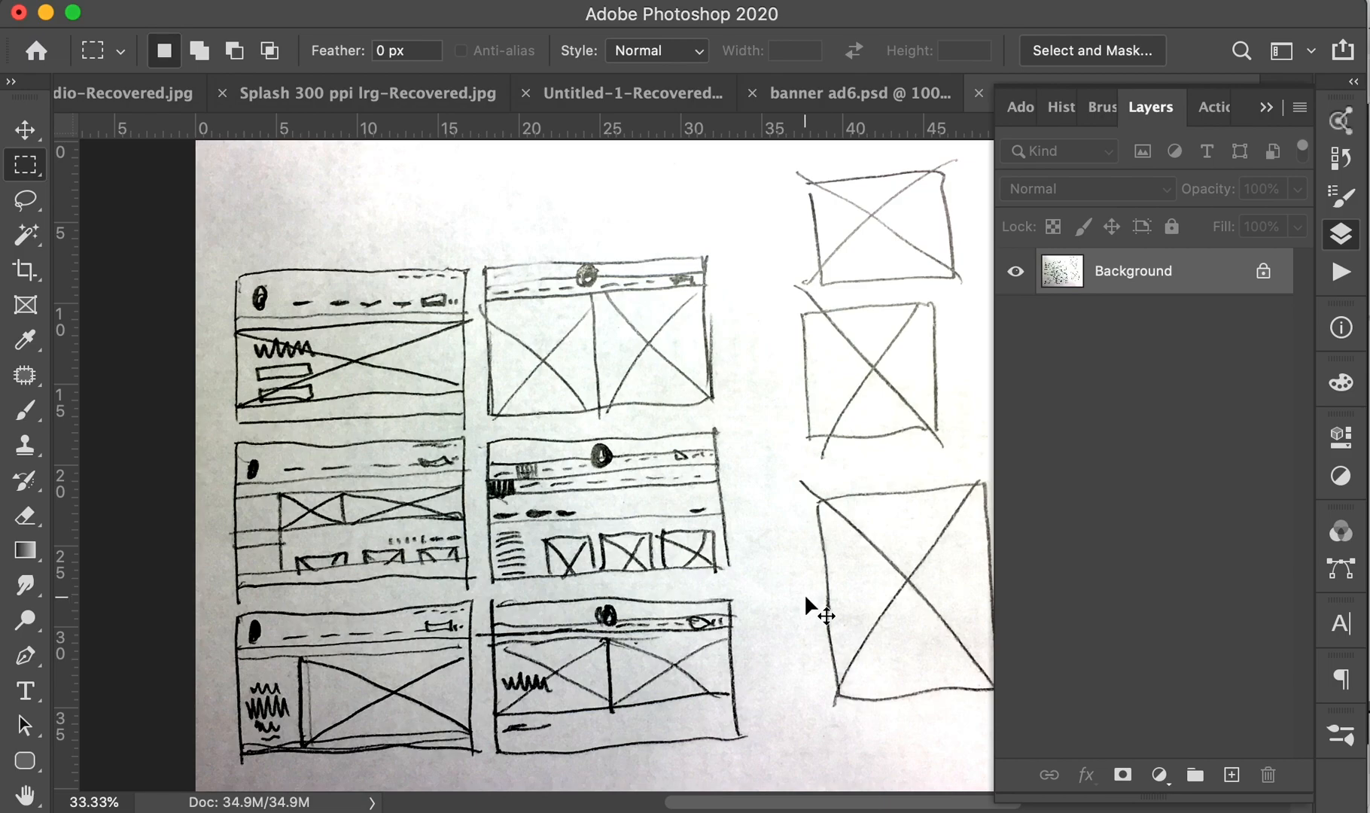
- Paste the icons into a new clipboard-sized document and crop off the VectorStock strip
{"action": "key", "text": "ctrl+n"}
{"action": "key", "text": "Return"}
{"action": "key", "text": "ctrl+v"}
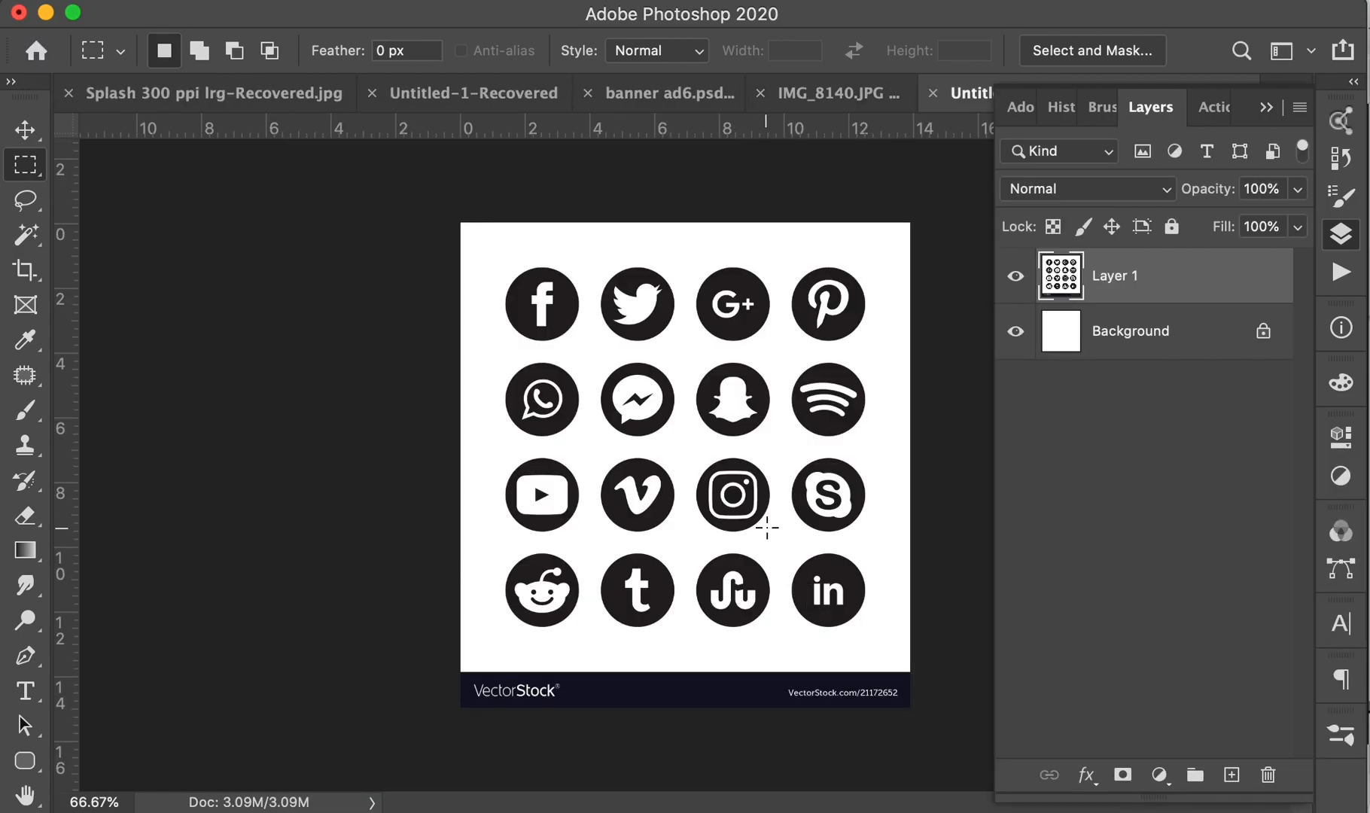
{"action": "key", "text": "c"}
{"action": "left_click_drag", "start_coordinate": [697, 712], "coordinate": [697, 682]}
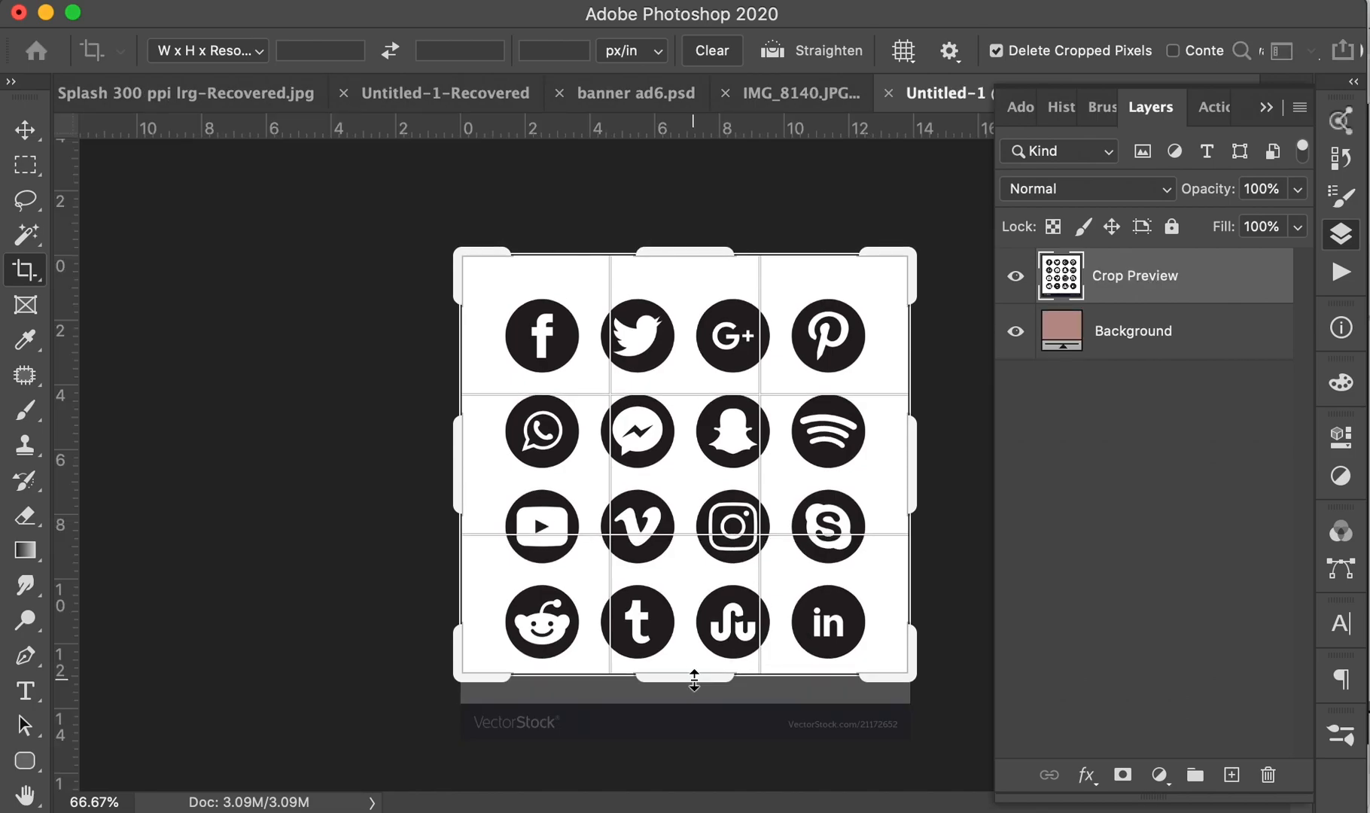
{"action": "key", "text": "Return"}
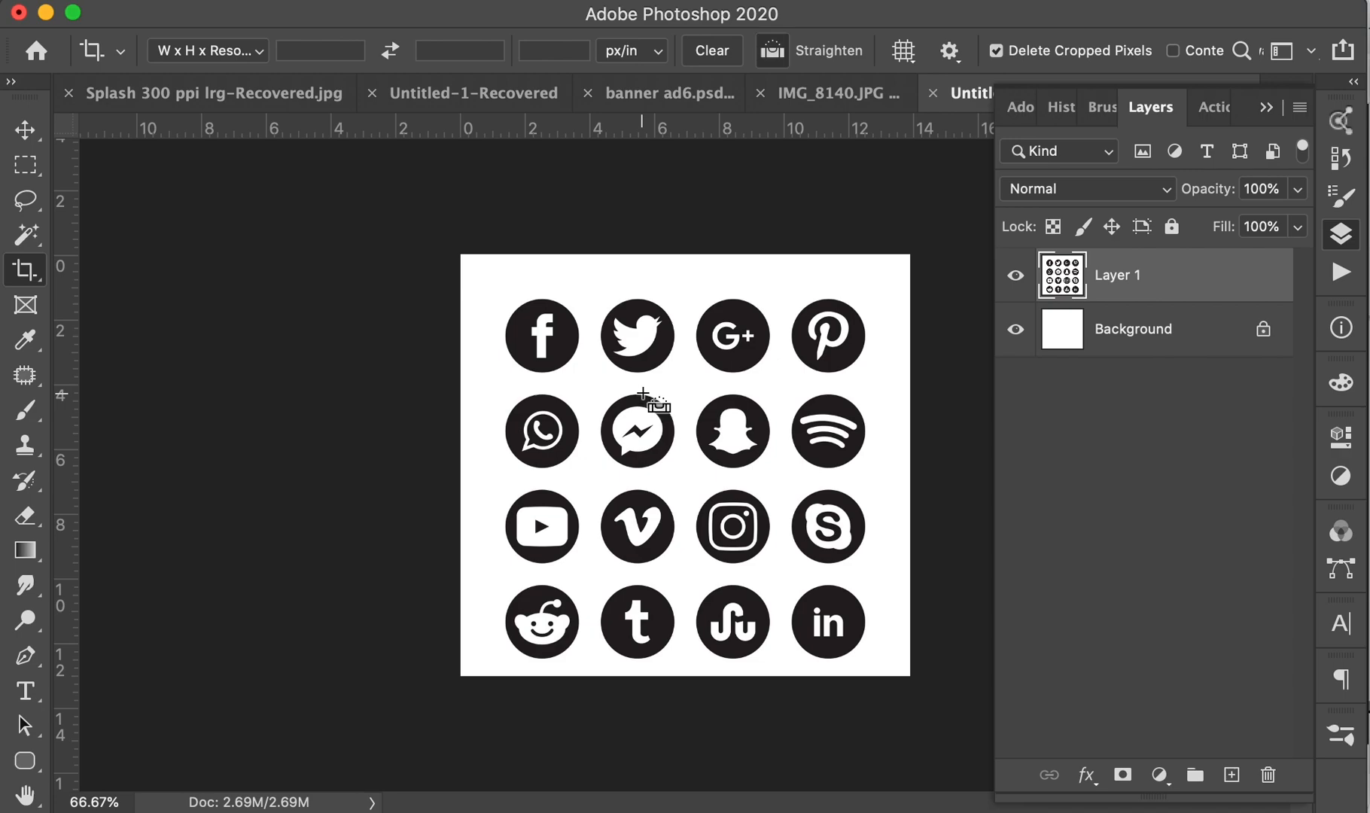
- Duplicate the icons layer, select all, and move Illustrator's view to empty canvas beside the page
{"action": "key", "text": "ctrl+v"}
{"action": "key", "text": "ctrl+a"}
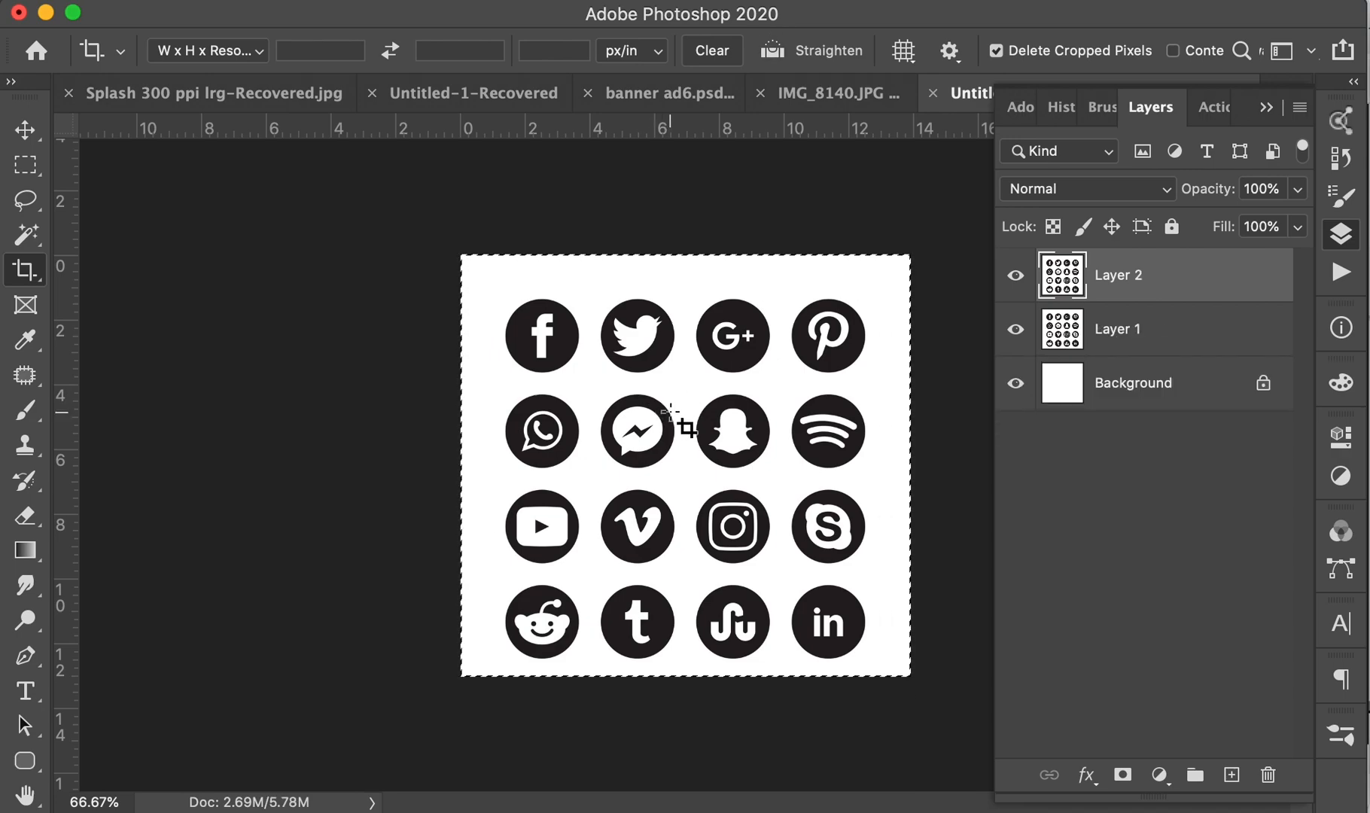
{"action": "key", "text": "super+Tab"}
{"action": "left_click_drag", "start_coordinate": [946, 386], "coordinate": [241, 402]}
{"action": "left_click_drag", "start_coordinate": [790, 482], "coordinate": [173, 500]}
{"action": "left_click_drag", "start_coordinate": [973, 401], "coordinate": [1347, 331]}
{"action": "left_click_drag", "start_coordinate": [162, 542], "coordinate": [1355, 512]}
{"action": "left_click_drag", "start_coordinate": [317, 497], "coordinate": [957, 520]}
{"action": "left_click_drag", "start_coordinate": [722, 547], "coordinate": [989, 582]}
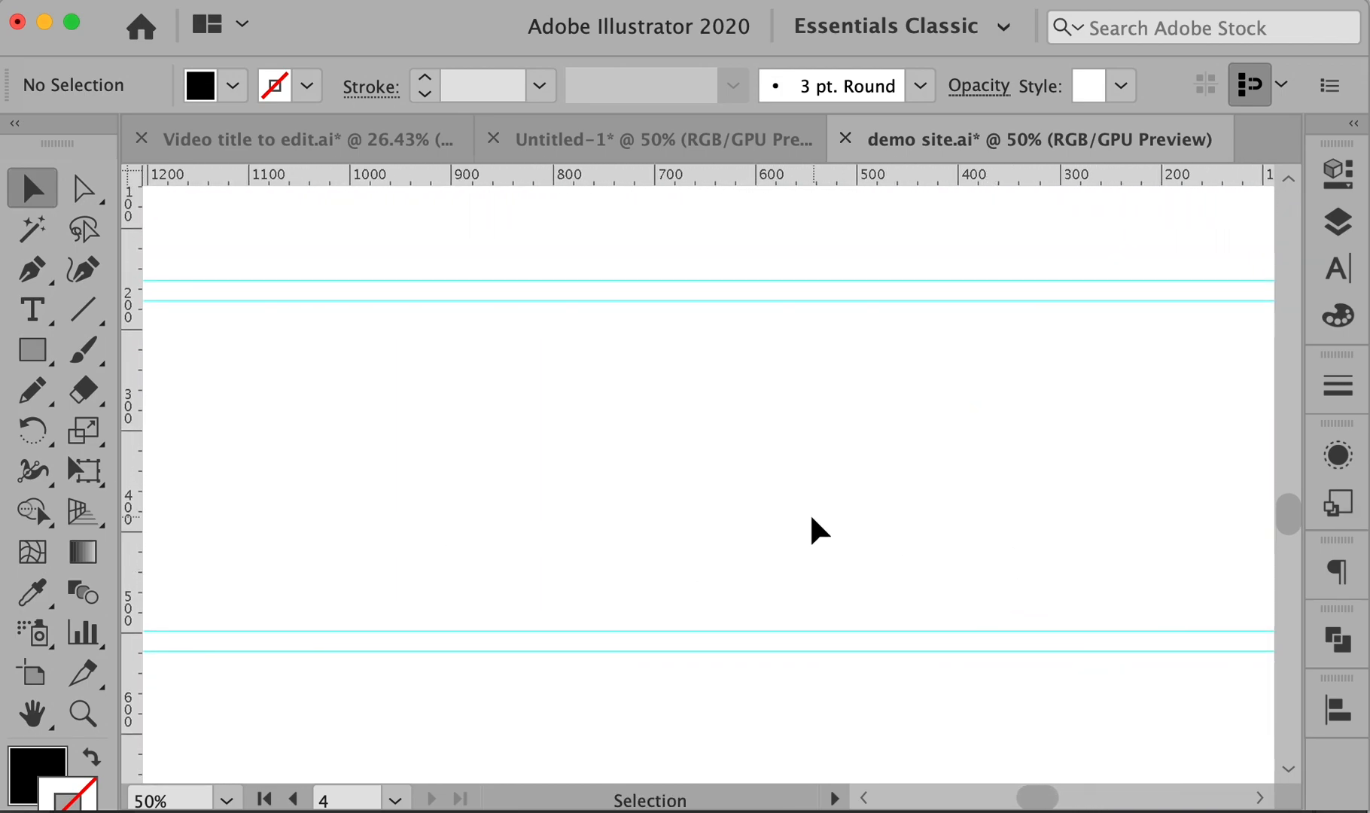
- Paste the icons image into Illustrator and place it beside the artboard
{"action": "key", "text": "super+v"}
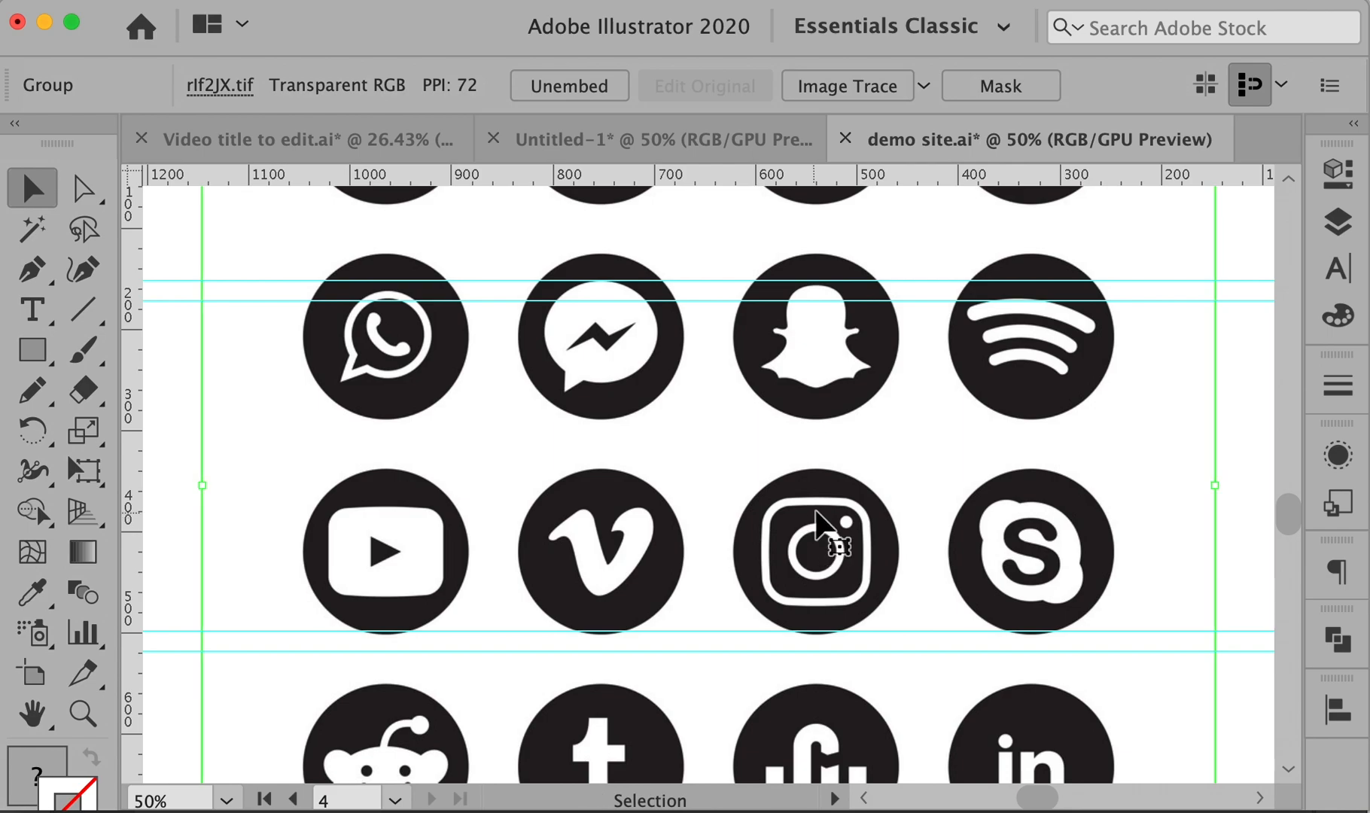
{"action": "key", "text": "super+minus"}
{"action": "key", "text": "super+minus"}
{"action": "left_click_drag", "start_coordinate": [722, 291], "coordinate": [725, 406]}
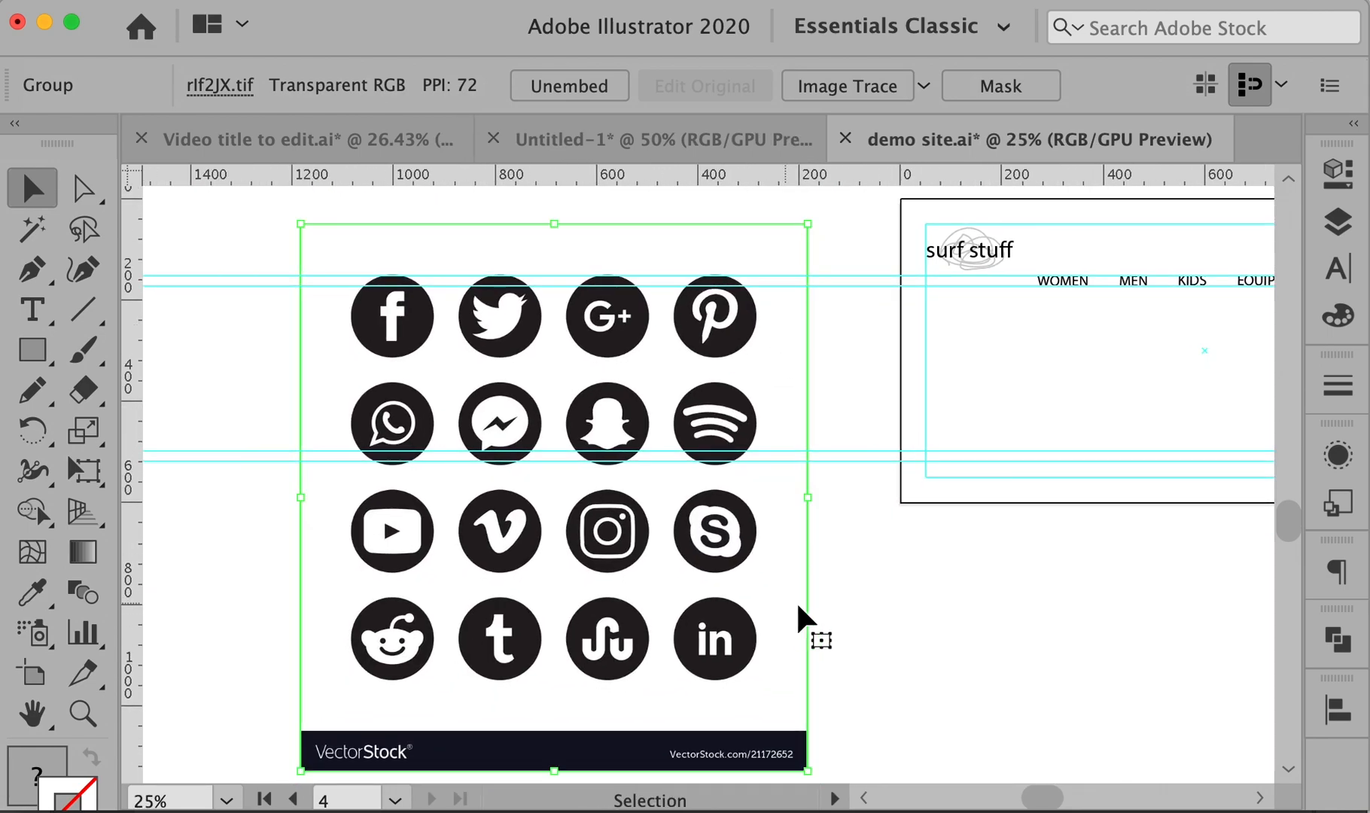
{"action": "left_click_drag", "start_coordinate": [808, 591], "coordinate": [813, 575]}
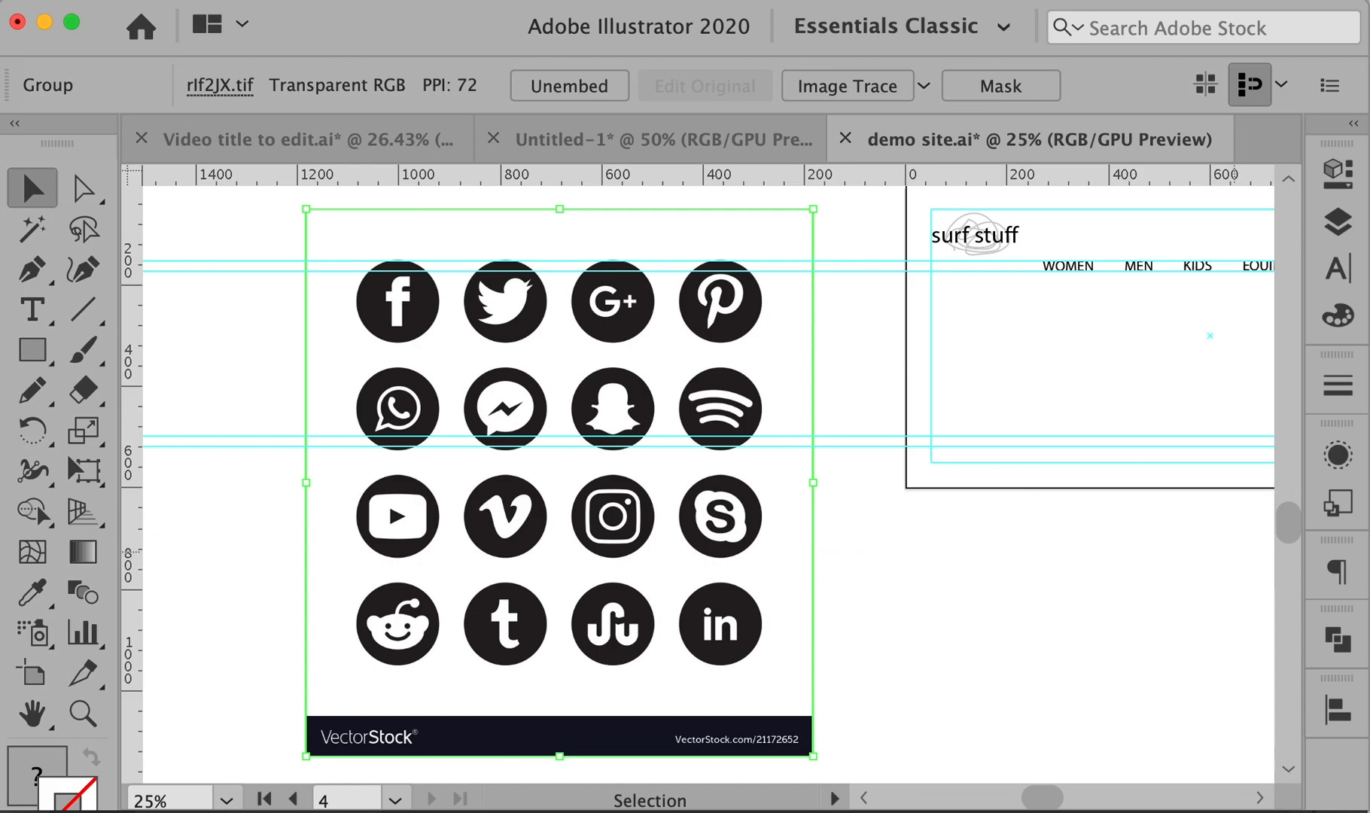
- Float the Properties panel, image-trace with the Black and White preset, and expand
{"action": "left_click", "coordinate": [1340, 171]}
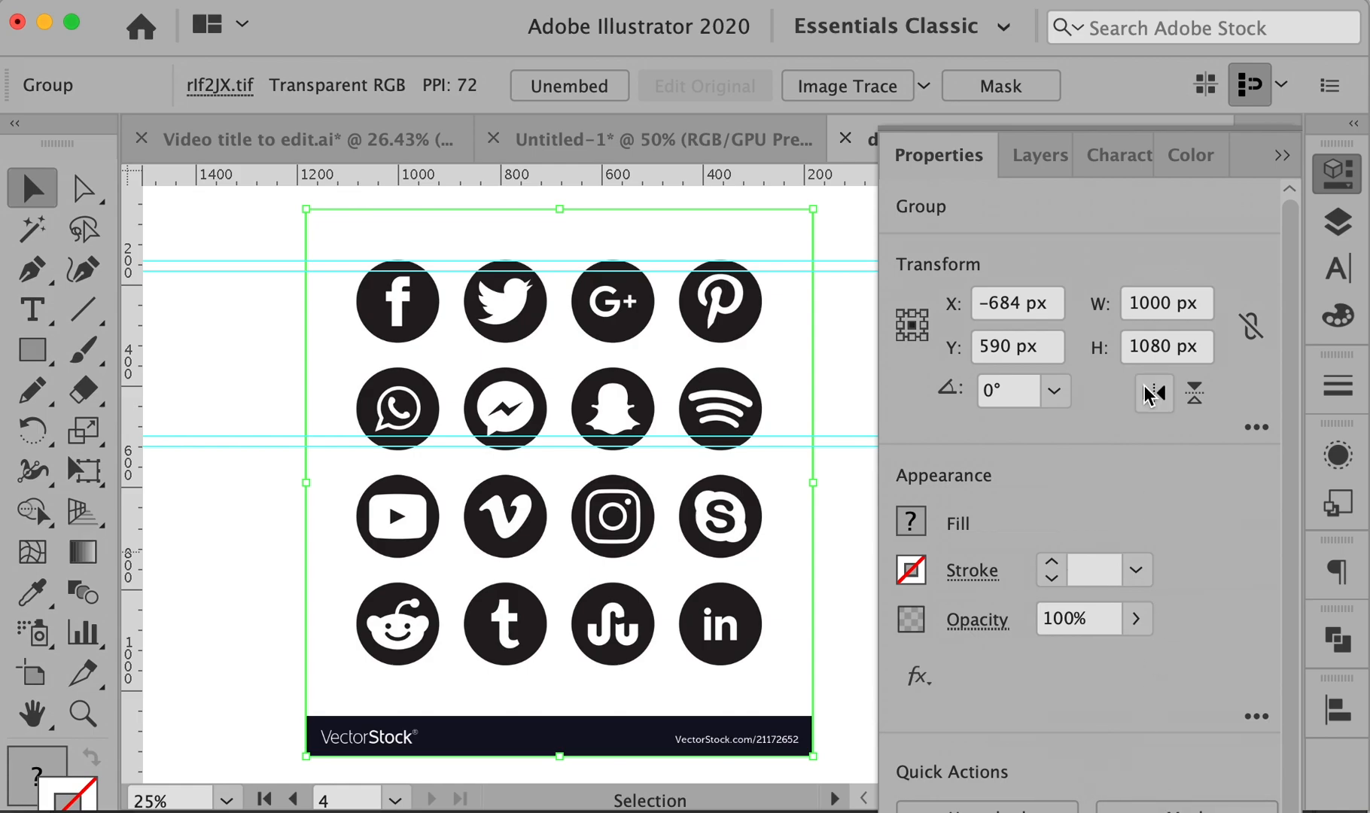
{"action": "left_click_drag", "start_coordinate": [960, 153], "coordinate": [948, 45]}
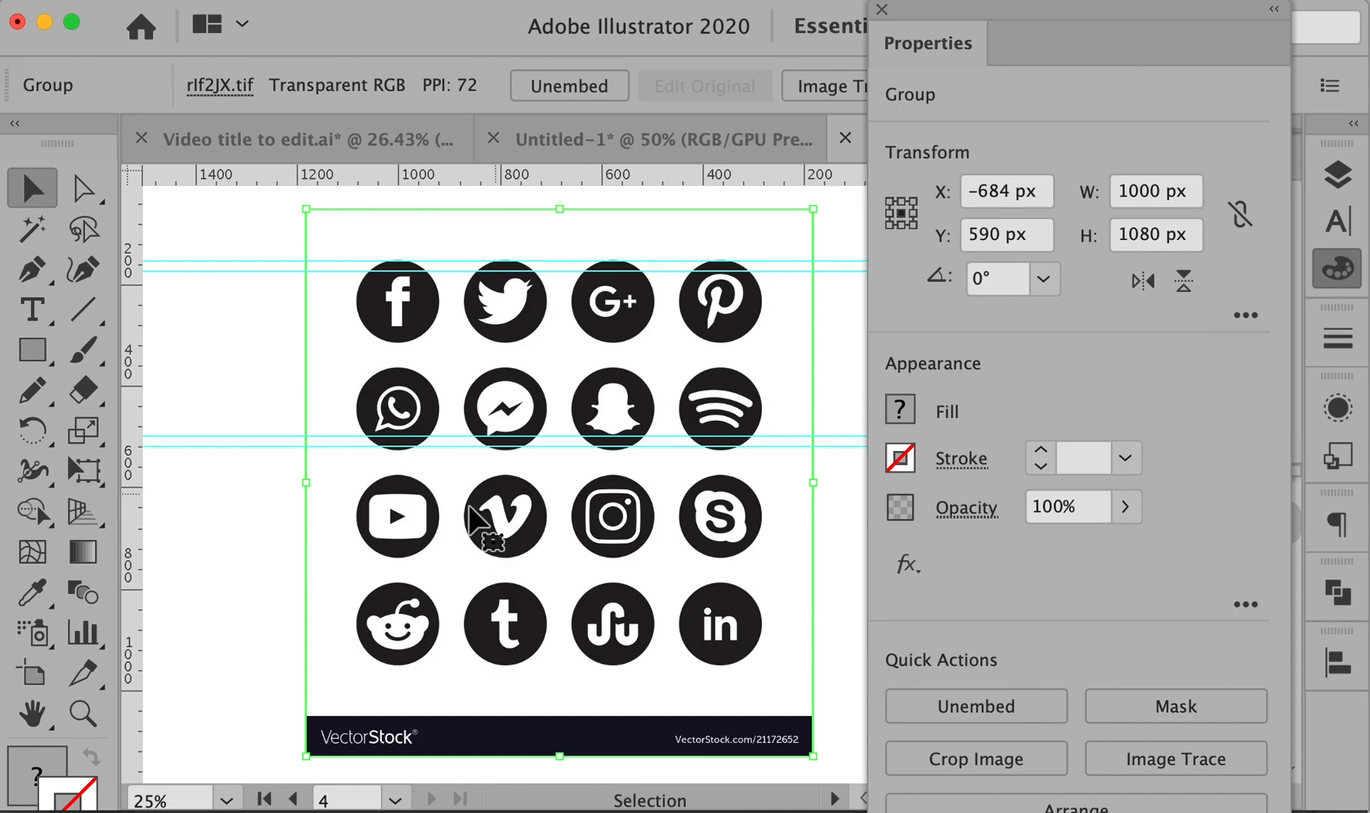
{"action": "left_click", "coordinate": [1176, 759]}
{"action": "left_click", "coordinate": [1158, 747]}
{"action": "left_click", "coordinate": [1158, 746]}
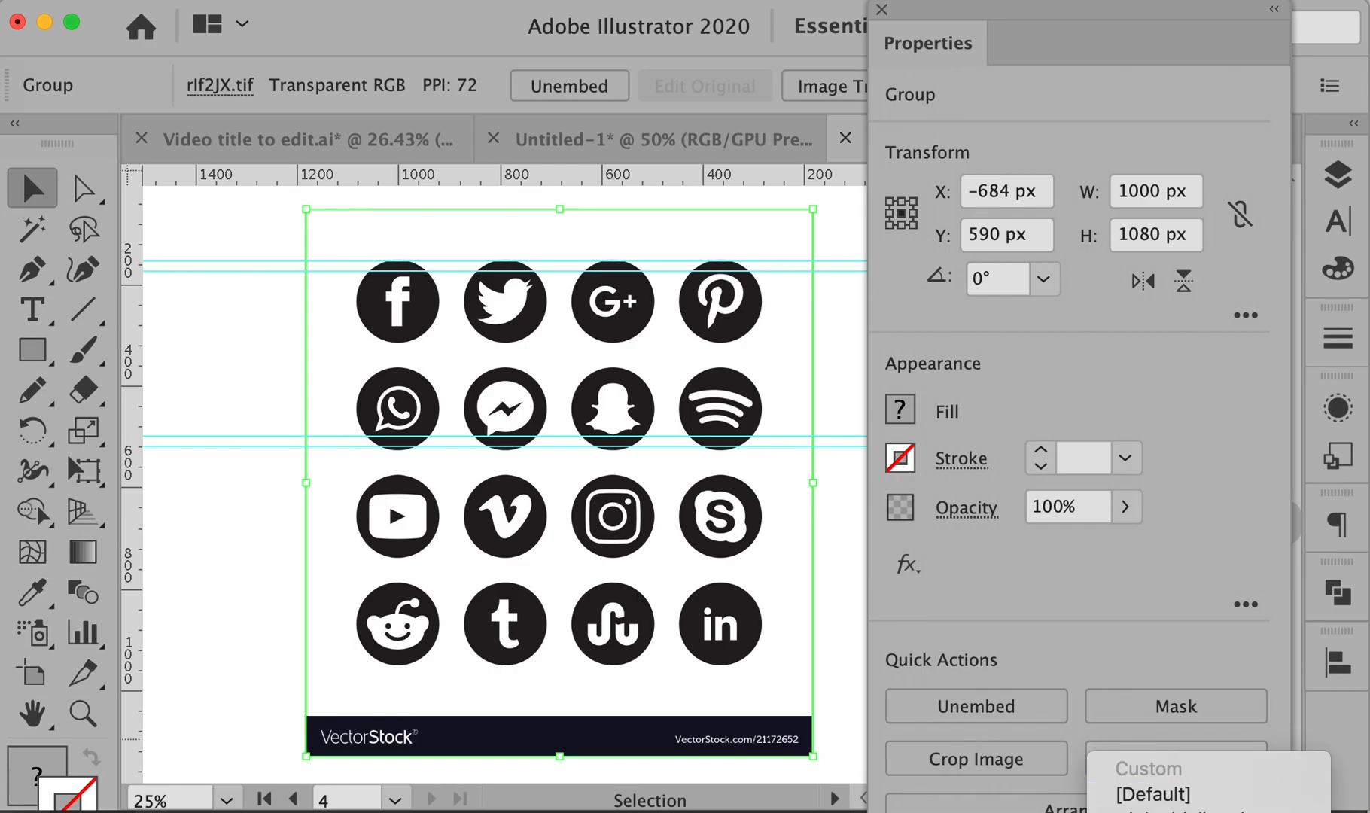
{"action": "left_click", "coordinate": [1174, 811]}
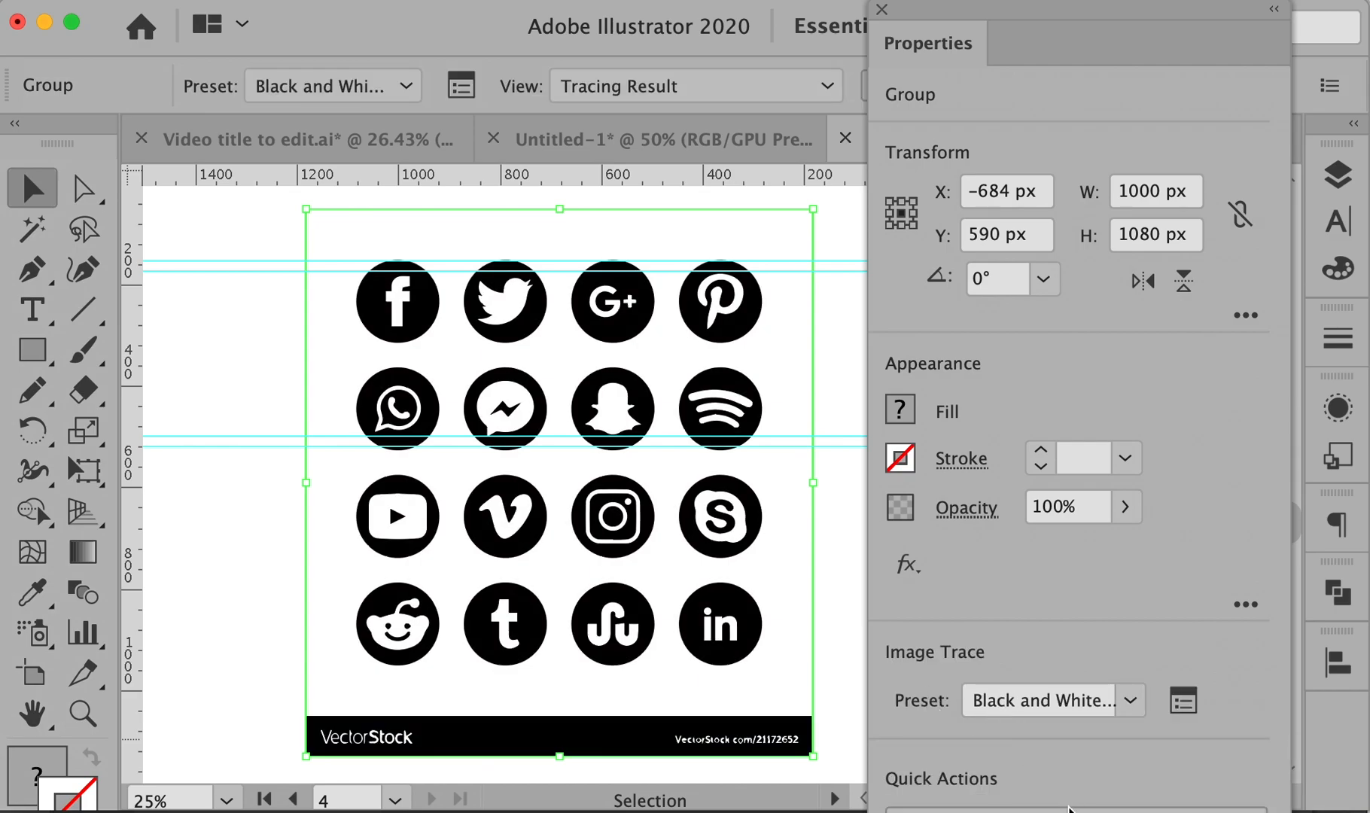
{"action": "left_click", "coordinate": [1077, 811]}
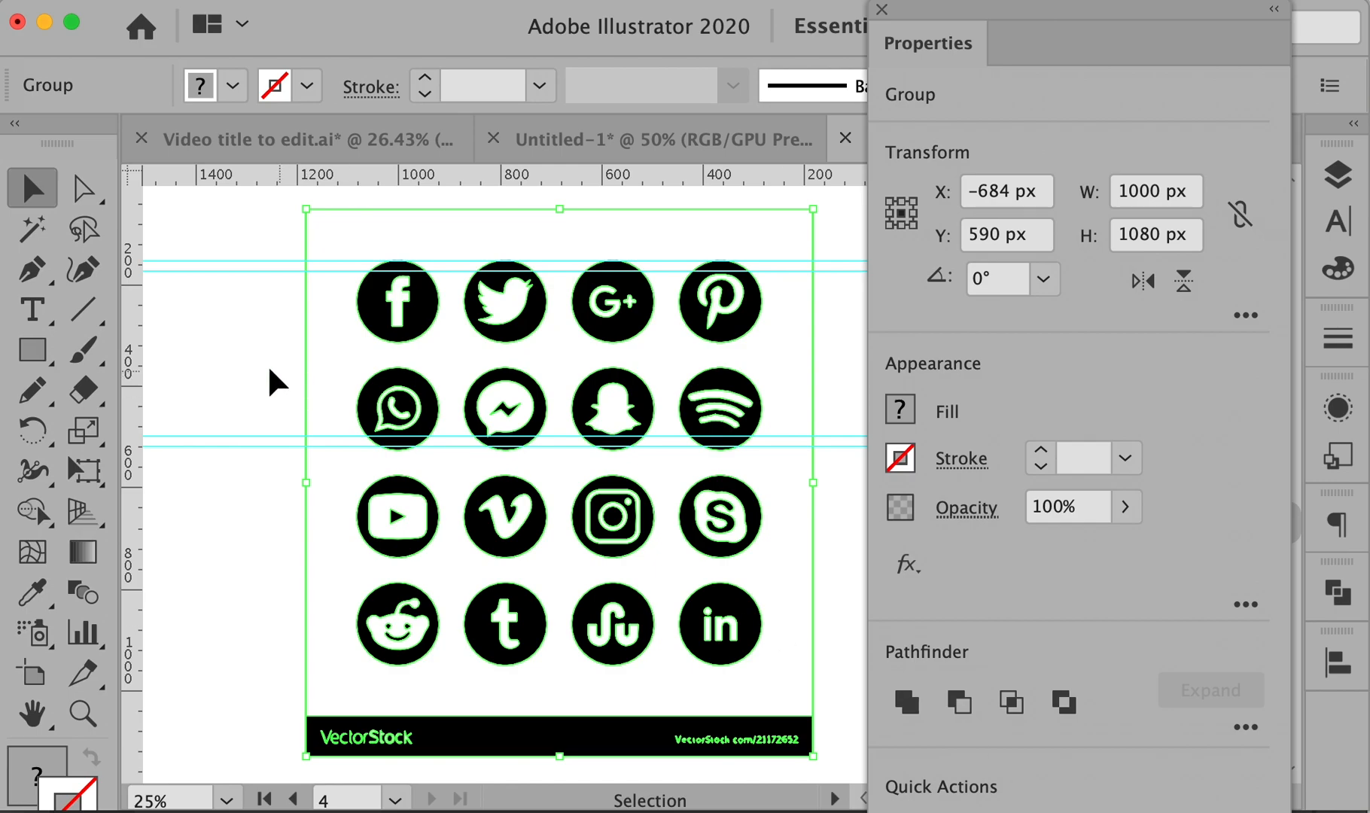
- Ungroup the traced icon sheet, undoing accidental deletions along the way
{"action": "left_click", "coordinate": [249, 375]}
{"action": "left_click_drag", "start_coordinate": [239, 382], "coordinate": [555, 450]}
{"action": "key", "text": "super+z"}
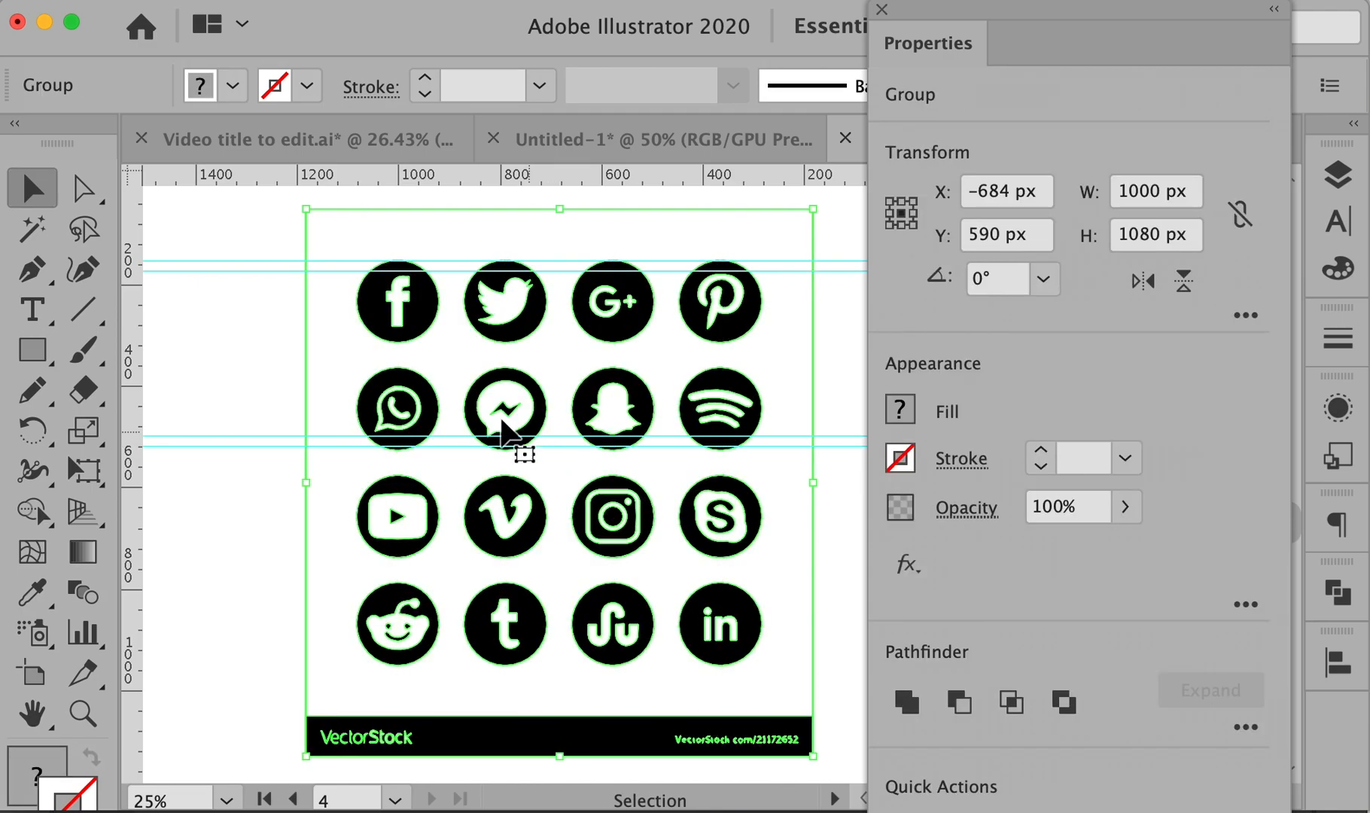
{"action": "left_click", "coordinate": [285, 393]}
{"action": "left_click", "coordinate": [329, 371]}
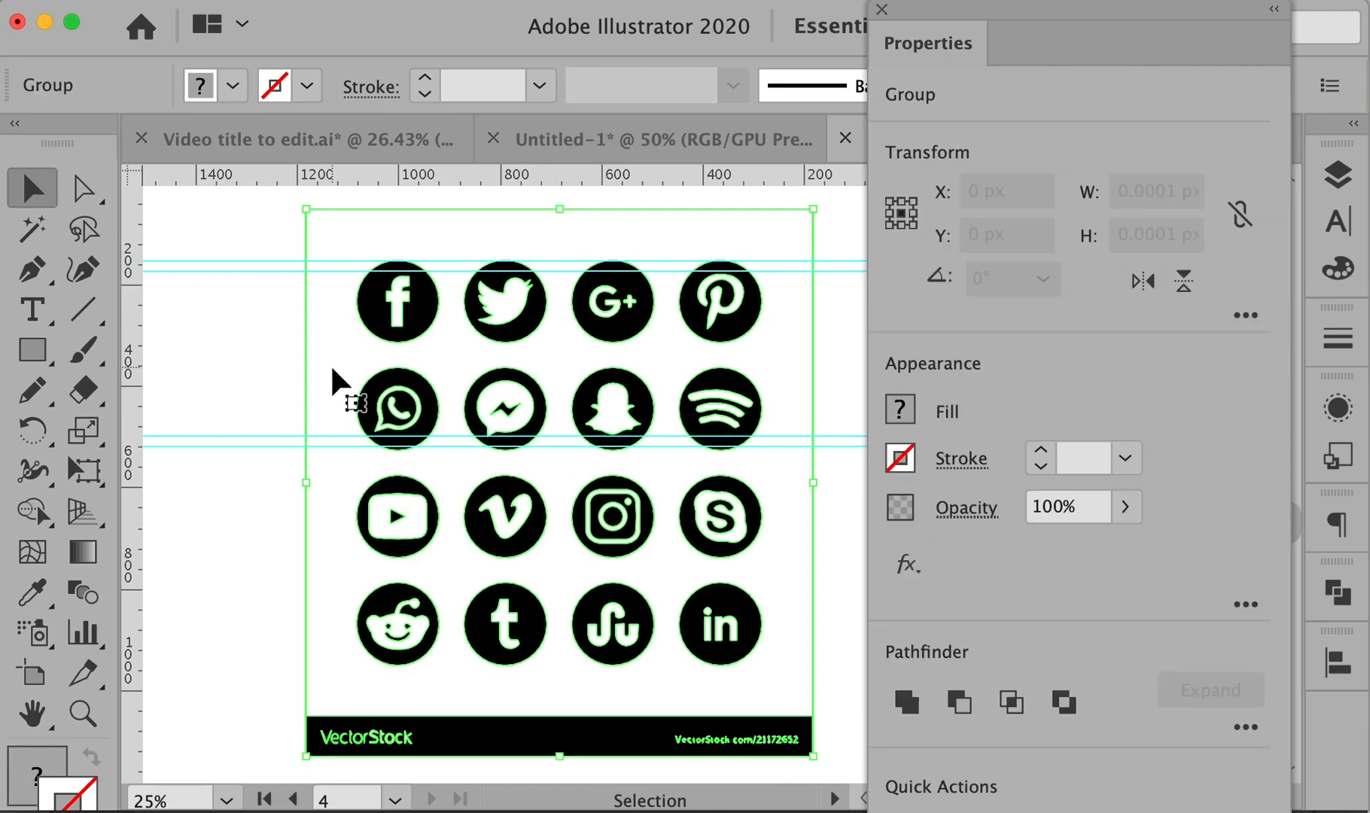
{"action": "key", "text": "Delete"}
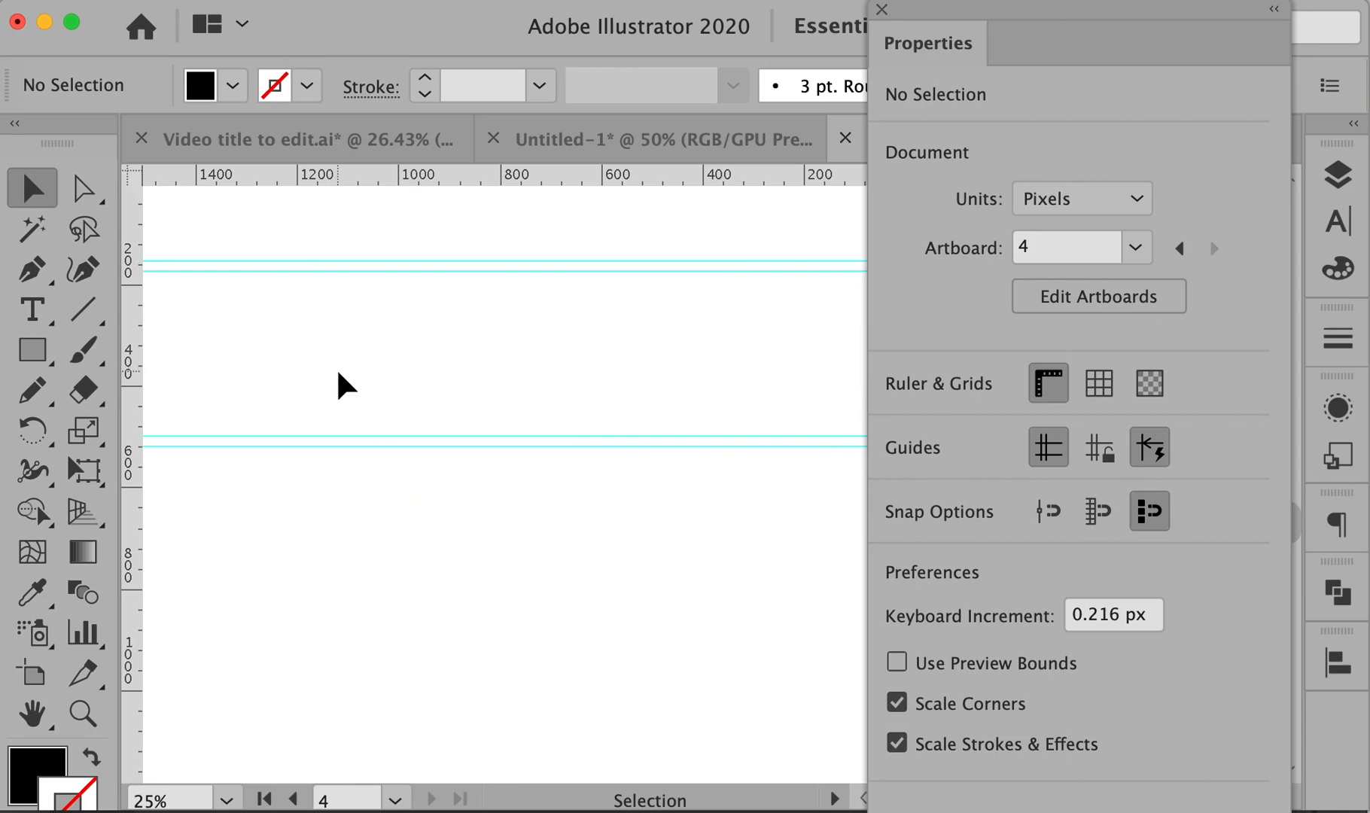
{"action": "key", "text": "super+z"}
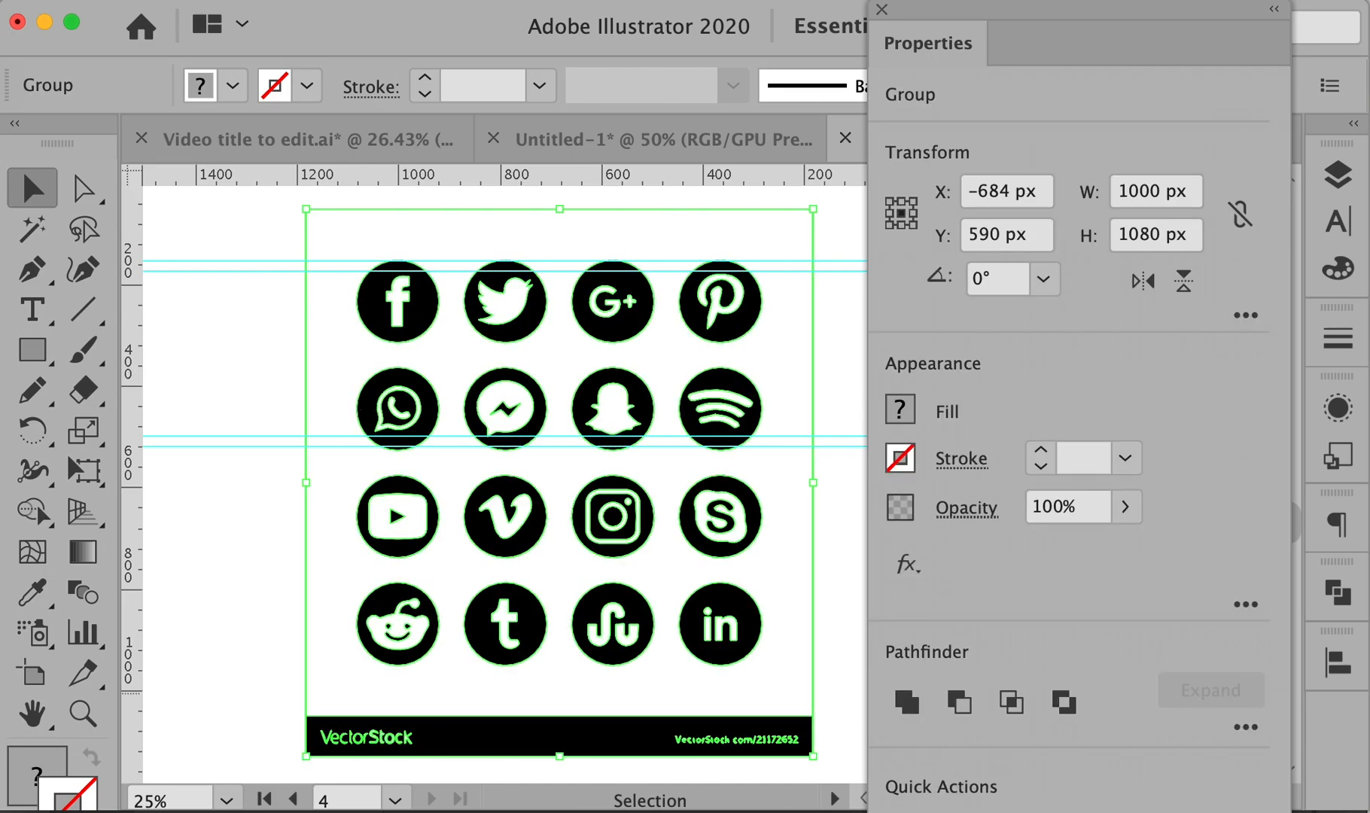
{"action": "key", "text": "shift+super+g"}
- Delete the white background, the VectorStock banner and the bottom row of icons
{"action": "left_click", "coordinate": [235, 369]}
{"action": "left_click", "coordinate": [306, 369]}
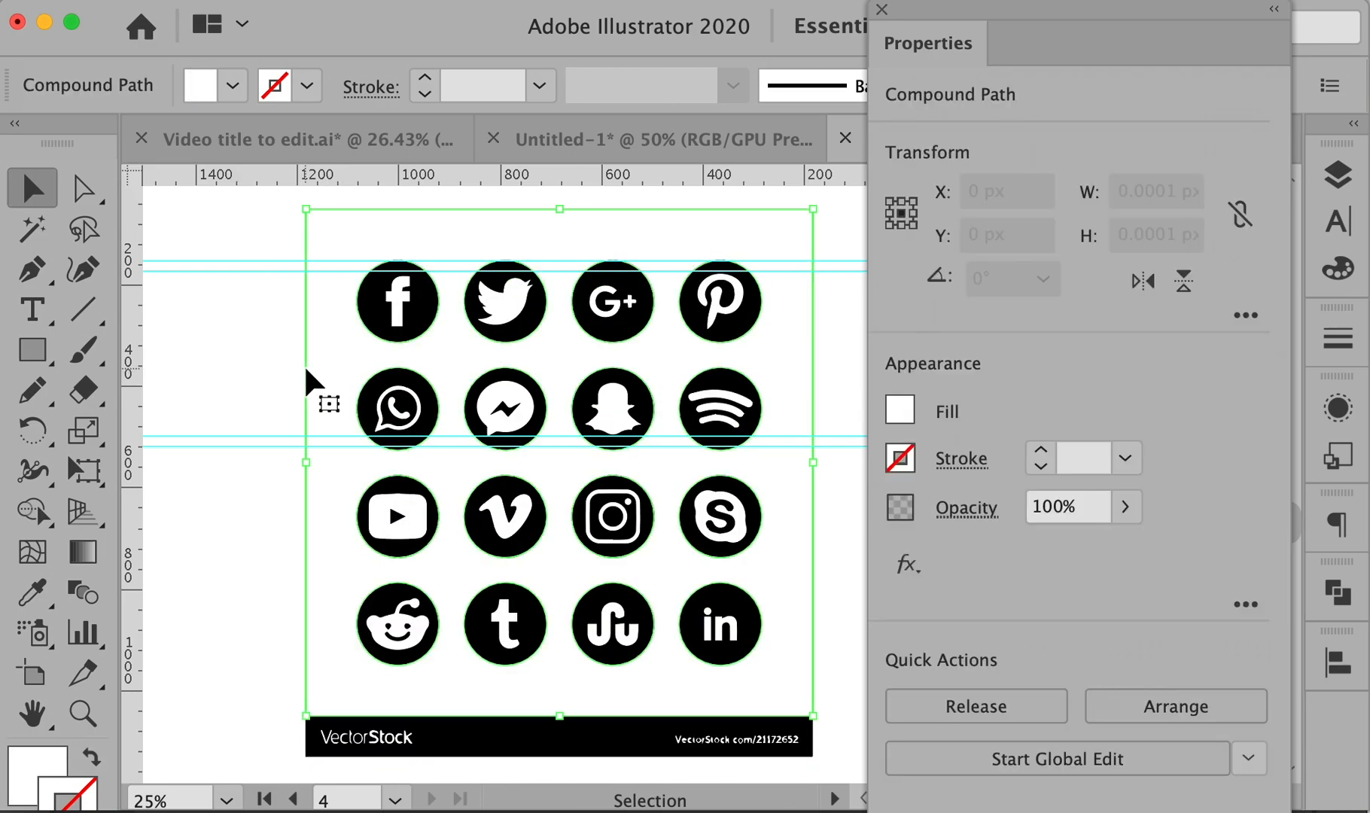
{"action": "key", "text": "Delete"}
{"action": "left_click_drag", "start_coordinate": [270, 683], "coordinate": [831, 769]}
{"action": "key", "text": "Delete"}
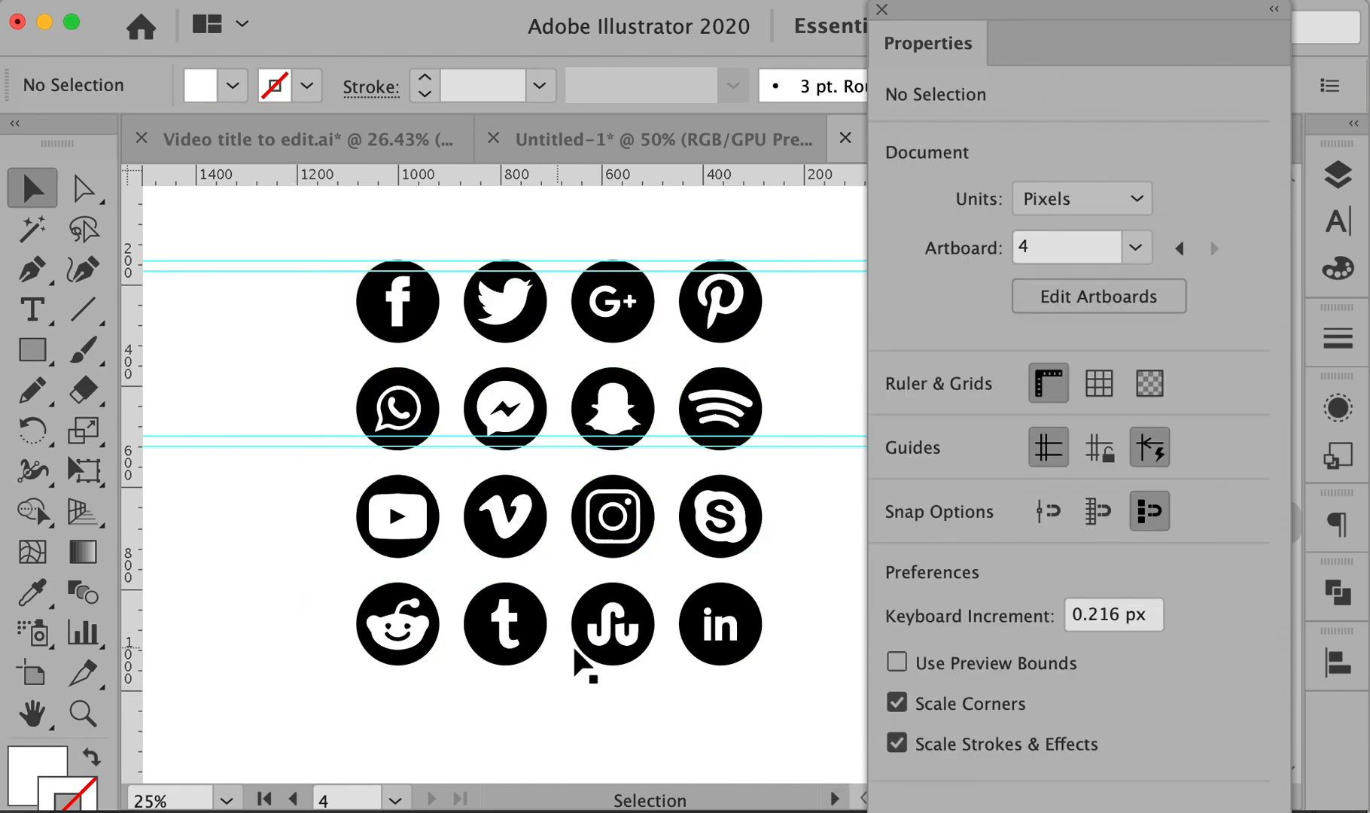
{"action": "left_click_drag", "start_coordinate": [780, 574], "coordinate": [321, 700]}
{"action": "key", "text": "Delete"}
- Delete Vimeo, Skype, Spotify, Pinterest, Facebook, Twitter, Google+, WhatsApp and Messenger icons
{"action": "left_click_drag", "start_coordinate": [465, 476], "coordinate": [548, 573]}
{"action": "key", "text": "Delete"}
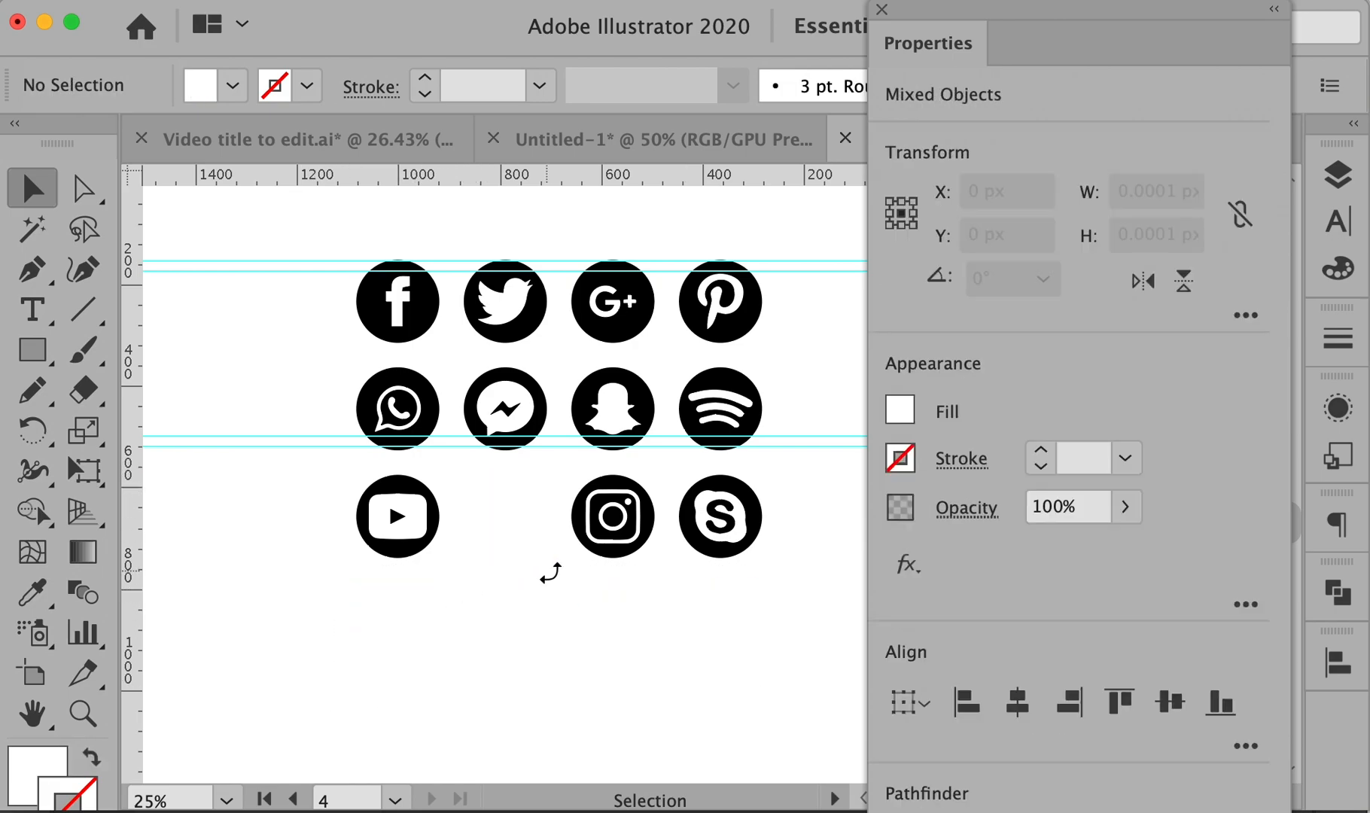
{"action": "left_click_drag", "start_coordinate": [681, 463], "coordinate": [774, 586]}
{"action": "key", "text": "Delete"}
{"action": "left_click_drag", "start_coordinate": [675, 355], "coordinate": [771, 459]}
{"action": "key", "text": "Delete"}
{"action": "left_click_drag", "start_coordinate": [670, 241], "coordinate": [783, 353]}
{"action": "key", "text": "Delete"}
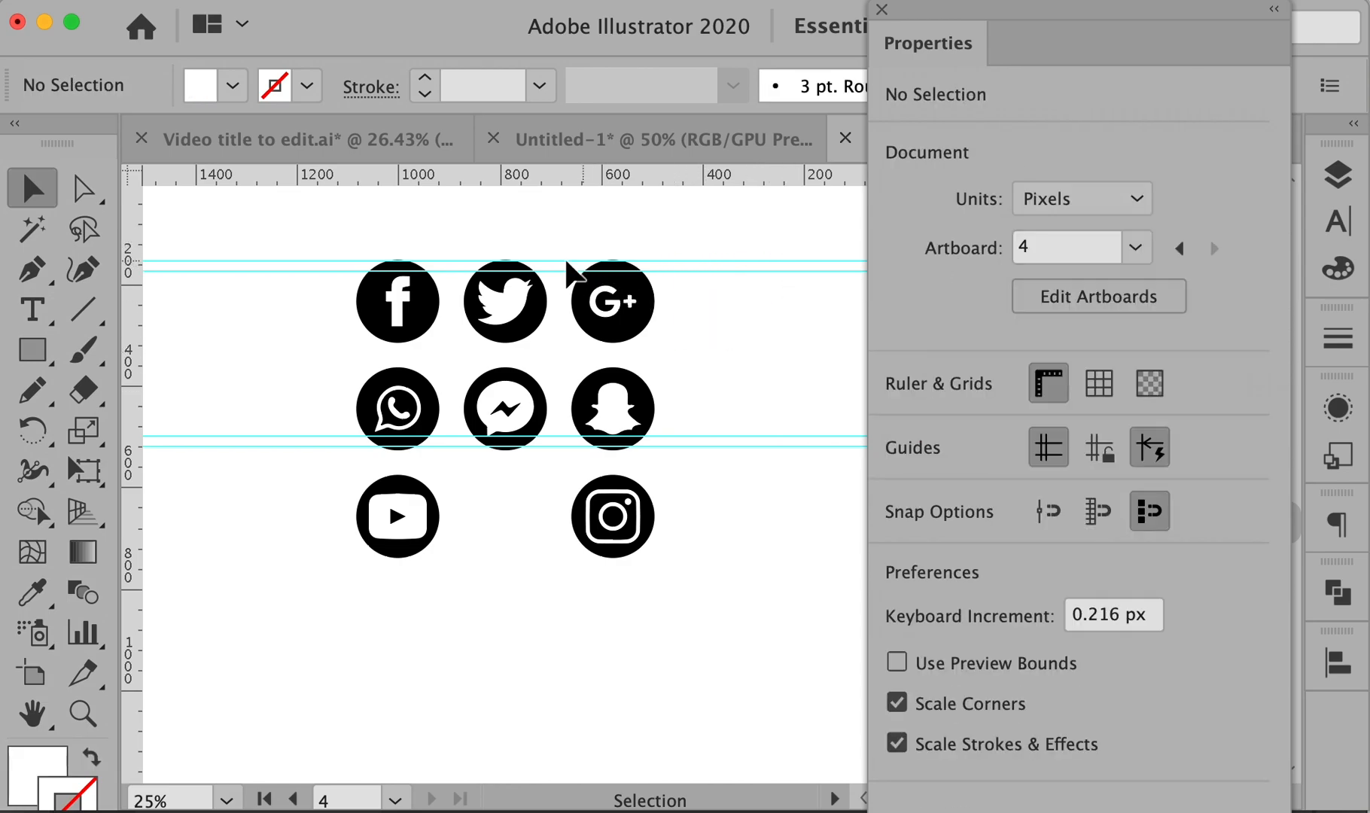
{"action": "left_click_drag", "start_coordinate": [322, 253], "coordinate": [734, 360]}
{"action": "key", "text": "Delete"}
{"action": "left_click_drag", "start_coordinate": [328, 363], "coordinate": [551, 464]}
{"action": "key", "text": "Delete"}
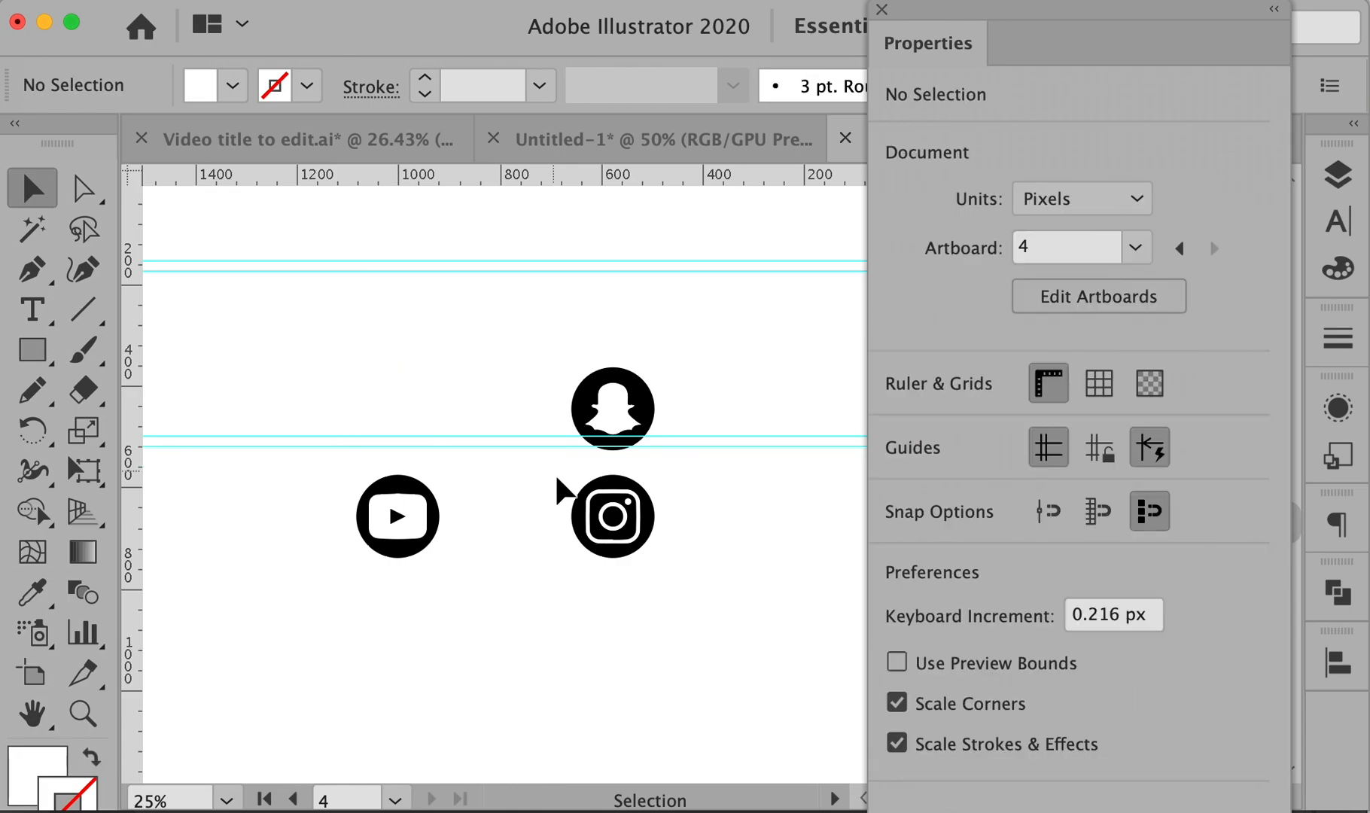
- Move Snapchat into the row between YouTube and Instagram and zoom in
{"action": "left_click_drag", "start_coordinate": [580, 358], "coordinate": [679, 474]}
{"action": "left_click_drag", "start_coordinate": [627, 412], "coordinate": [511, 526]}
{"action": "left_click", "coordinate": [316, 467]}
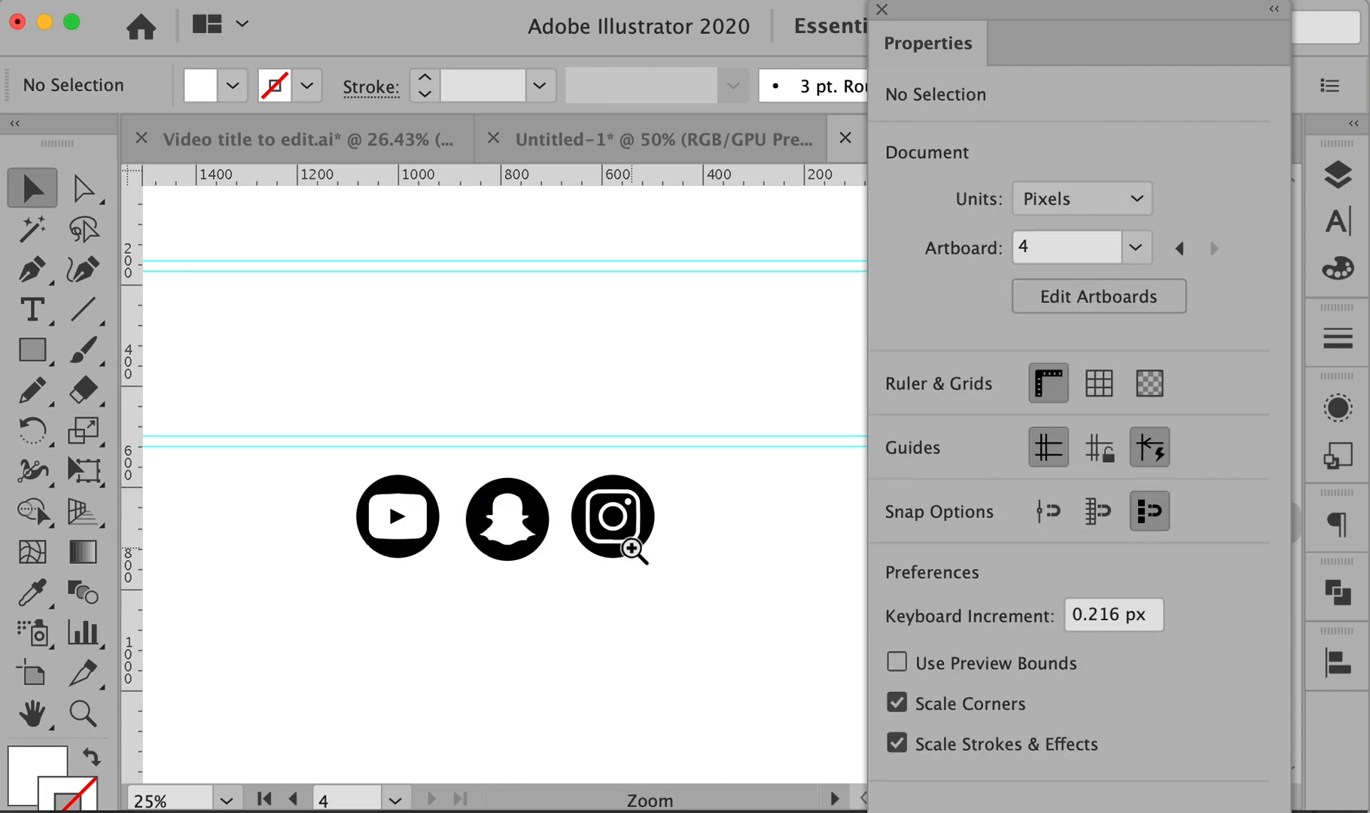
{"action": "left_click", "coordinate": [631, 548], "text": "super"}
{"action": "left_click", "coordinate": [629, 548], "text": "super"}
{"action": "left_click_drag", "start_coordinate": [621, 434], "coordinate": [578, 584]}
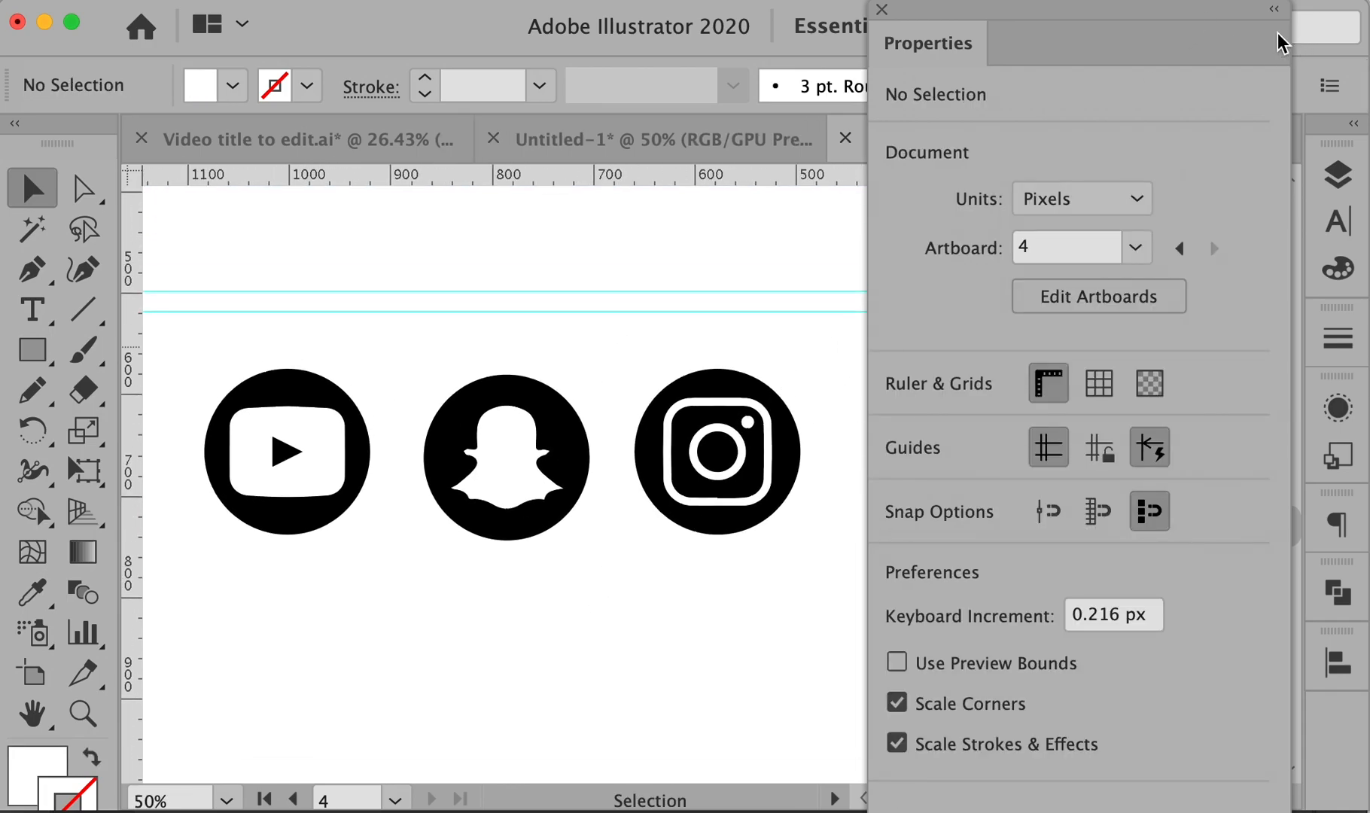
- Redock the Properties panel and centre the three remaining icons in view
{"action": "left_click_drag", "start_coordinate": [914, 46], "coordinate": [1334, 178]}
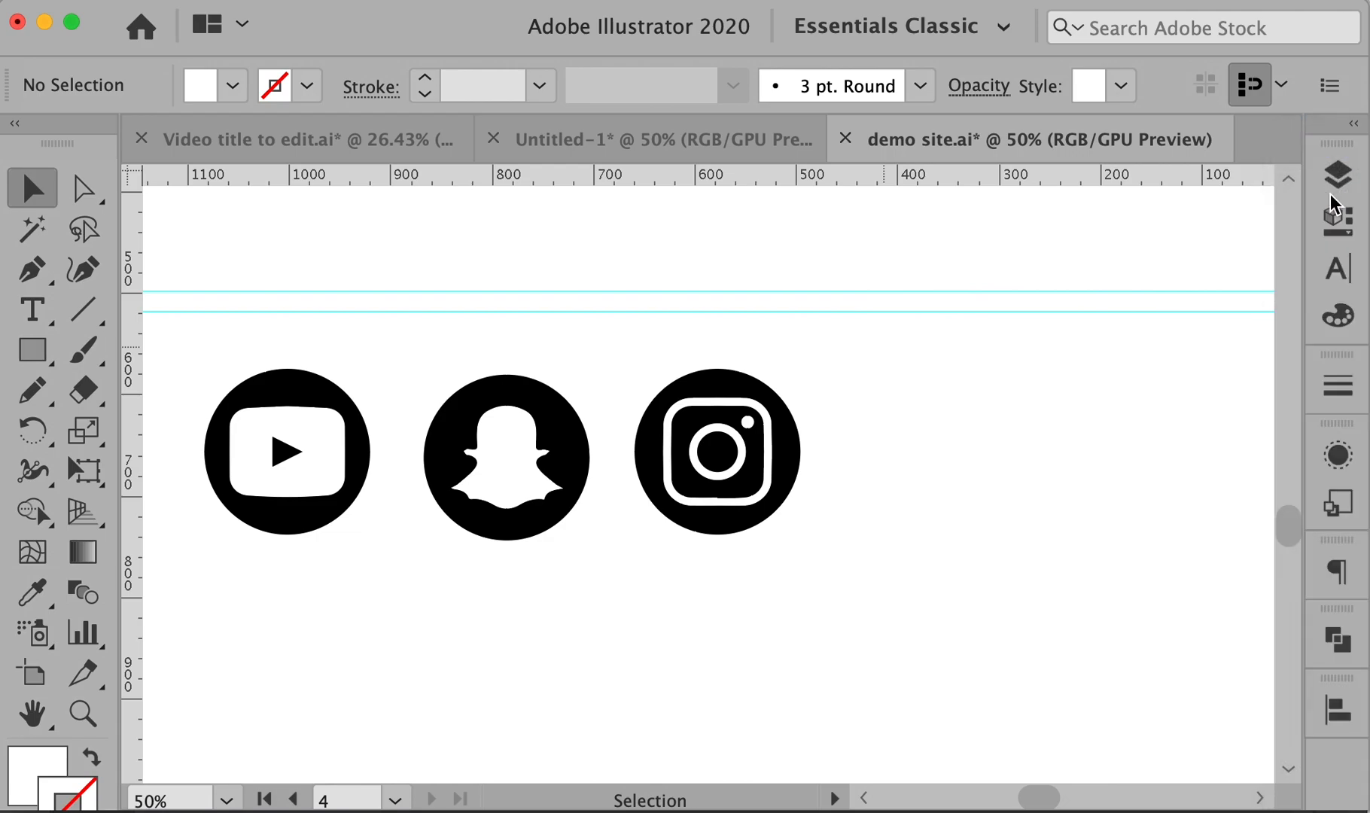
{"action": "left_click_drag", "start_coordinate": [237, 382], "coordinate": [355, 387]}
{"action": "left_click_drag", "start_coordinate": [260, 351], "coordinate": [985, 602]}
{"action": "left_click", "coordinate": [954, 523]}
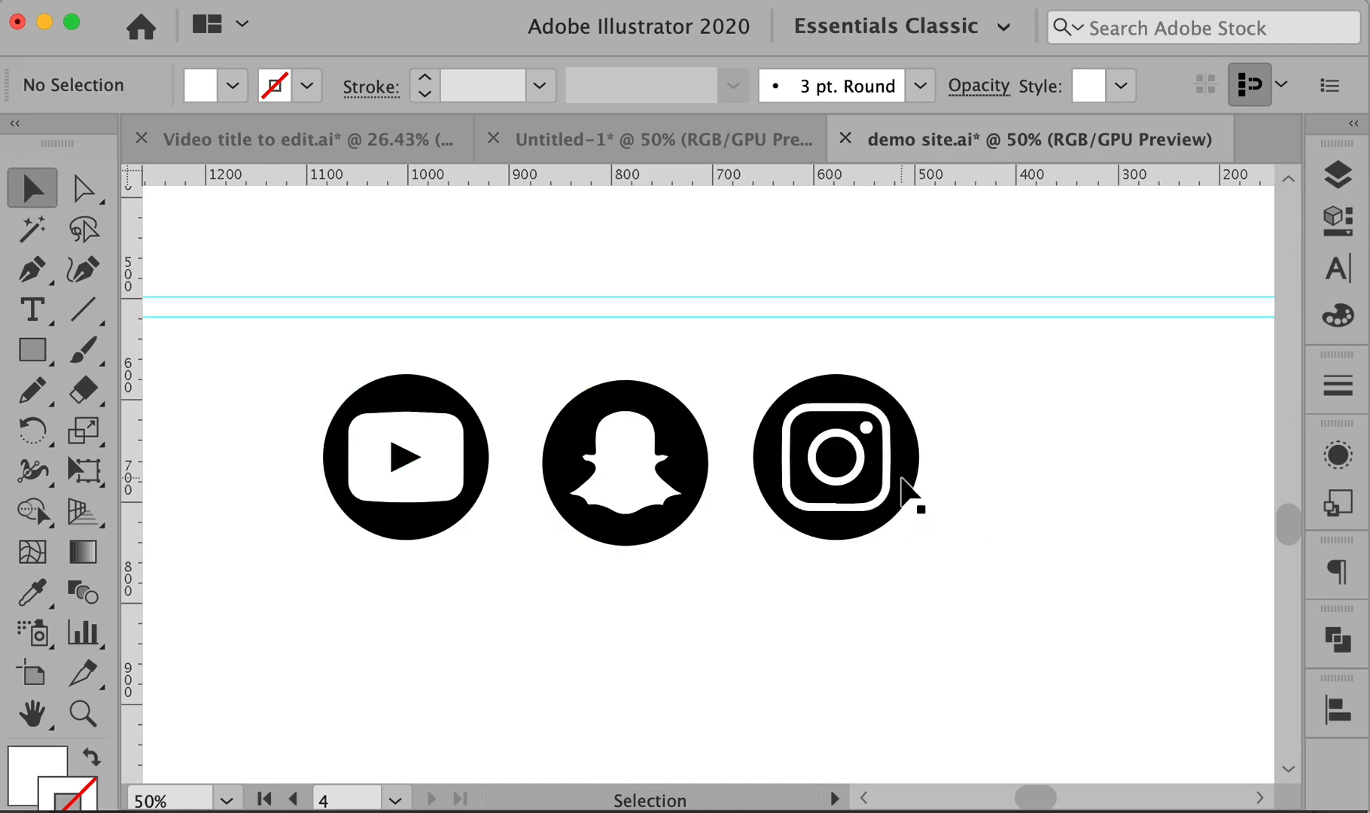
- Select the YouTube, Snapchat and Instagram icons, trying whole-object and path selection
{"action": "left_click_drag", "start_coordinate": [273, 340], "coordinate": [507, 597]}
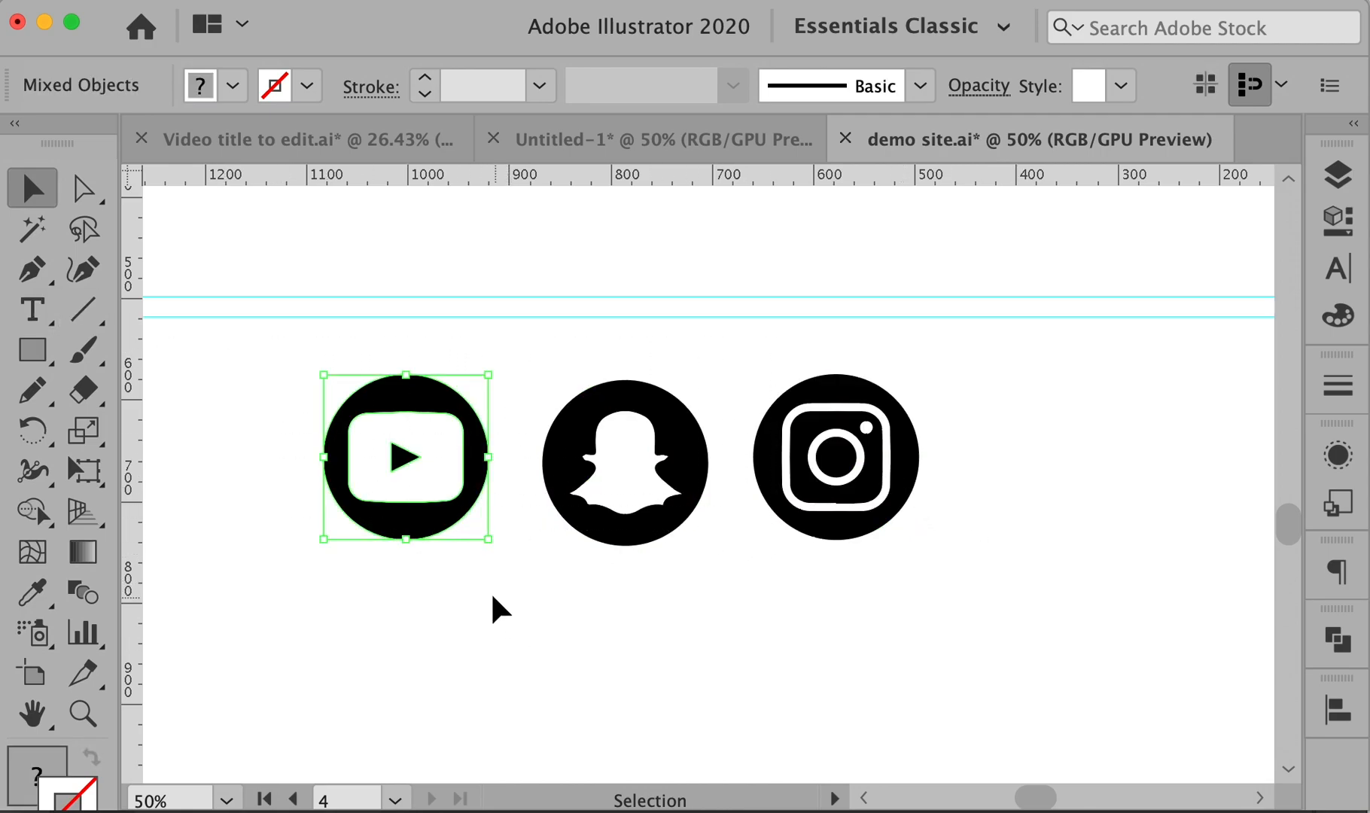
{"action": "left_click_drag", "start_coordinate": [527, 338], "coordinate": [729, 622]}
{"action": "left_click_drag", "start_coordinate": [745, 322], "coordinate": [938, 613]}
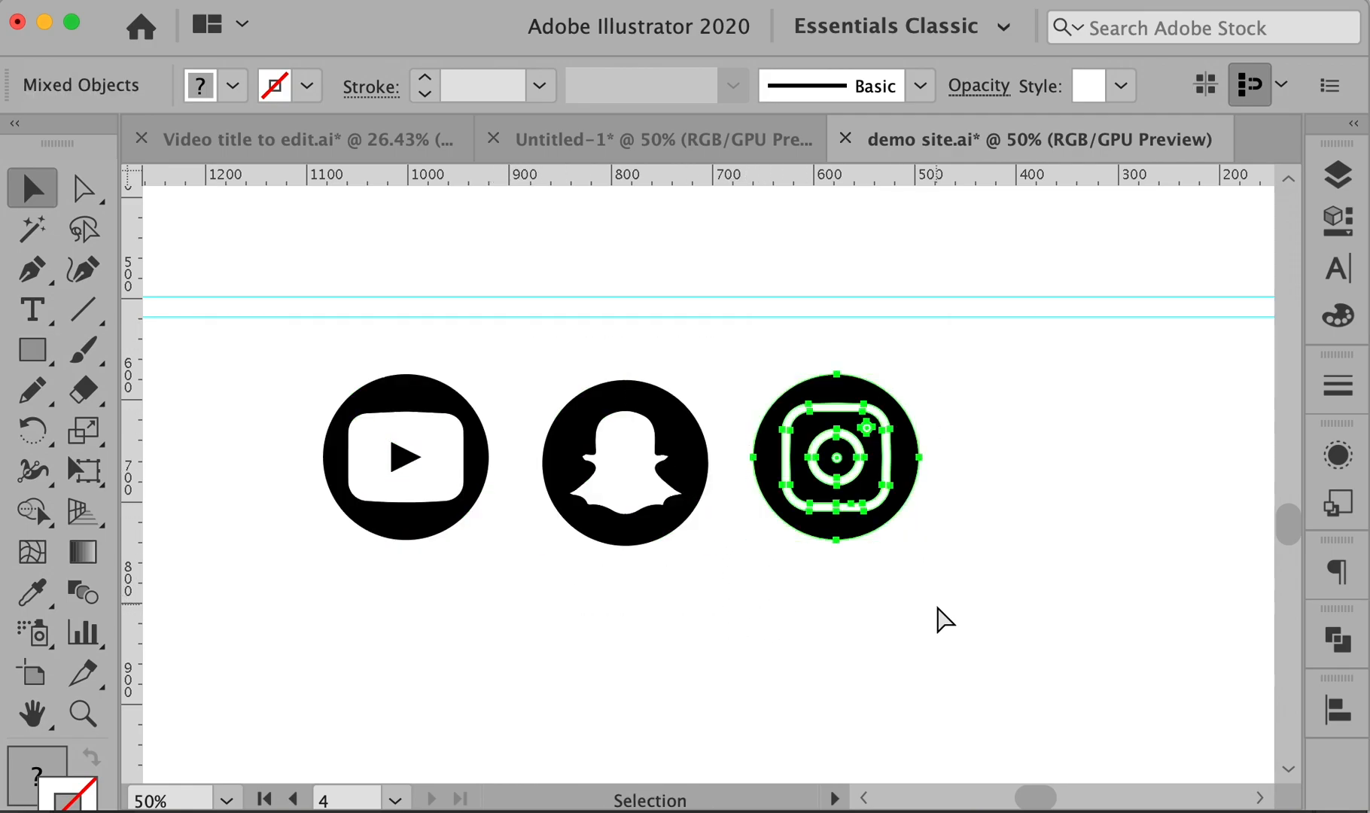
{"action": "left_click", "coordinate": [1005, 609]}
{"action": "key", "text": "a"}
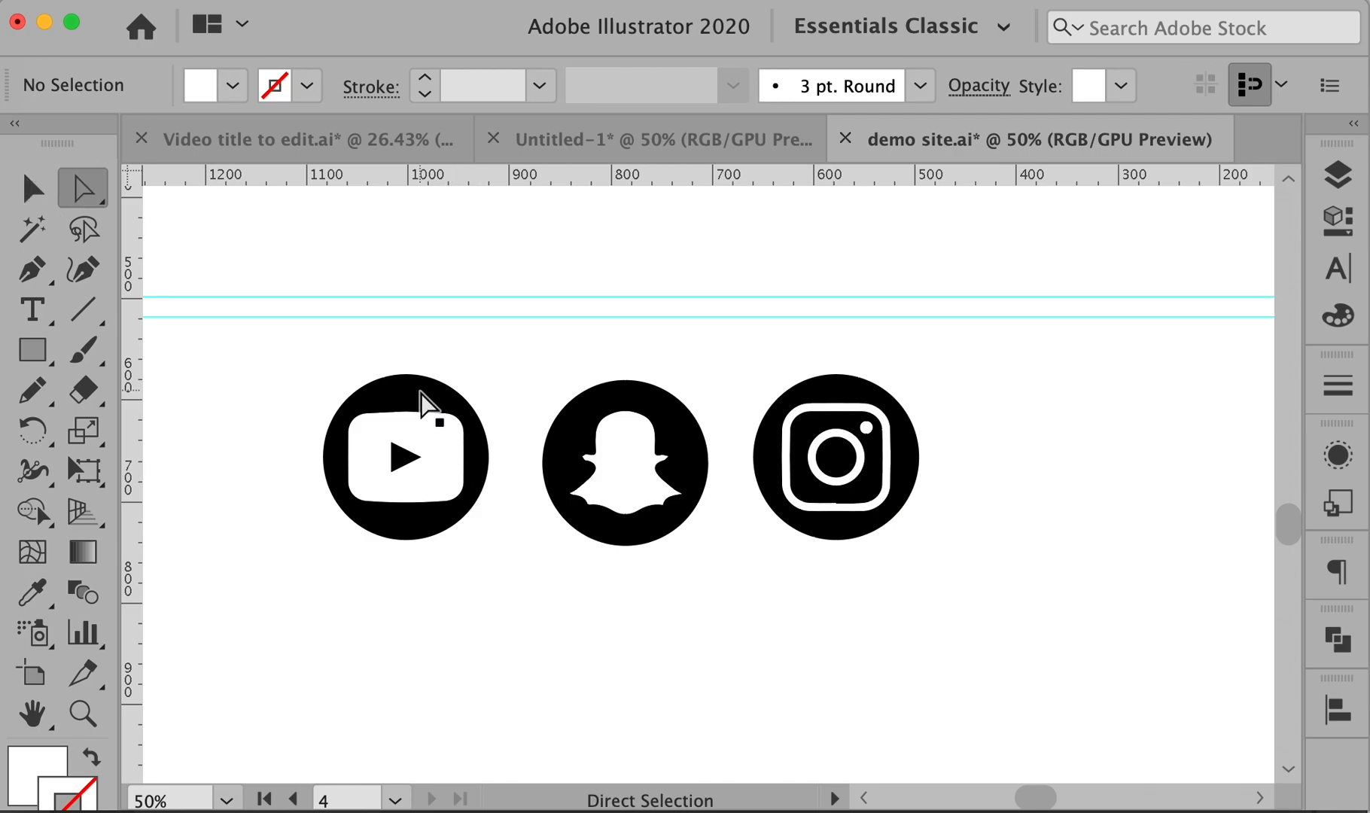
{"action": "left_click", "coordinate": [419, 407]}
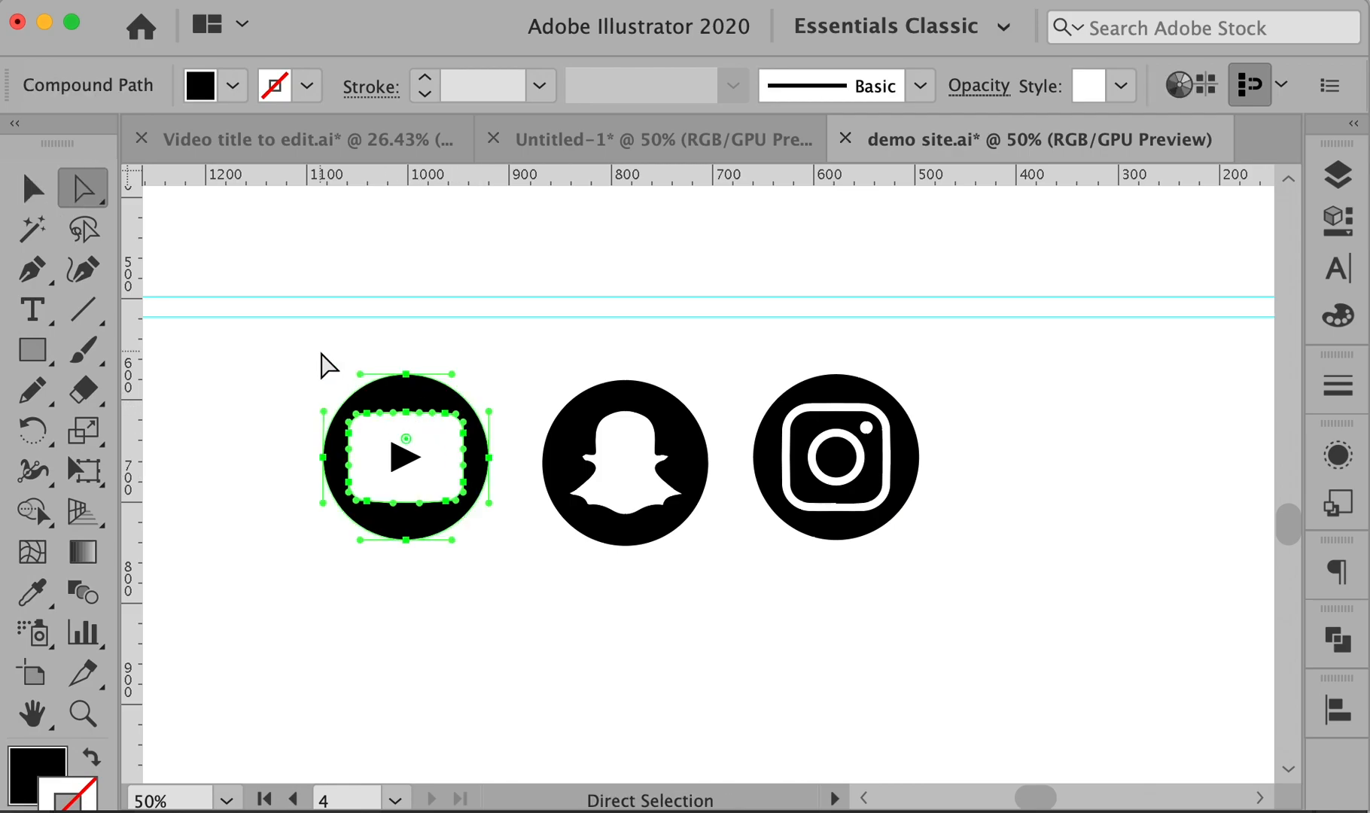
{"action": "left_click", "coordinate": [327, 367]}
{"action": "key", "text": "v"}
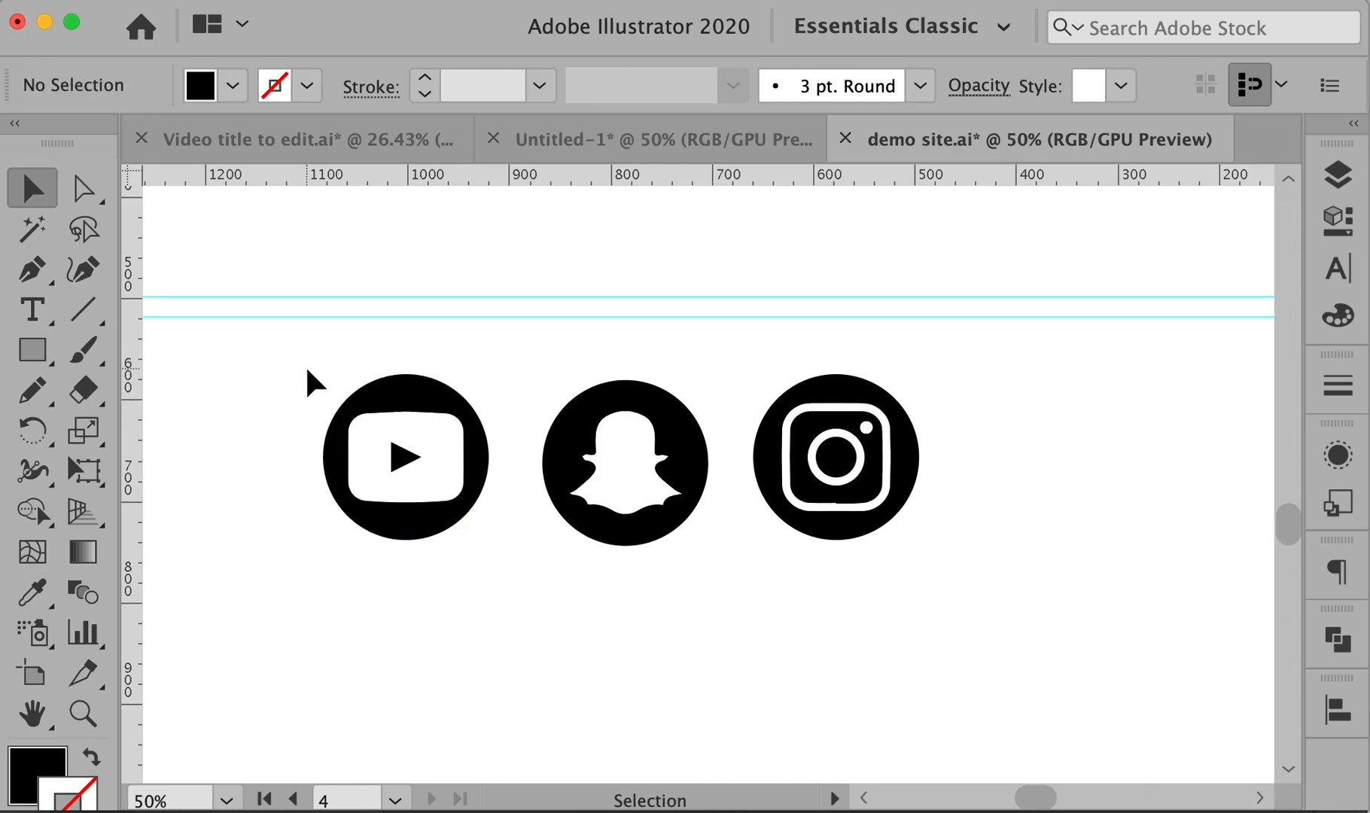
- Direct-select the circles and inner shapes of the YouTube, Snapchat and Instagram icons
{"action": "key", "text": "a"}
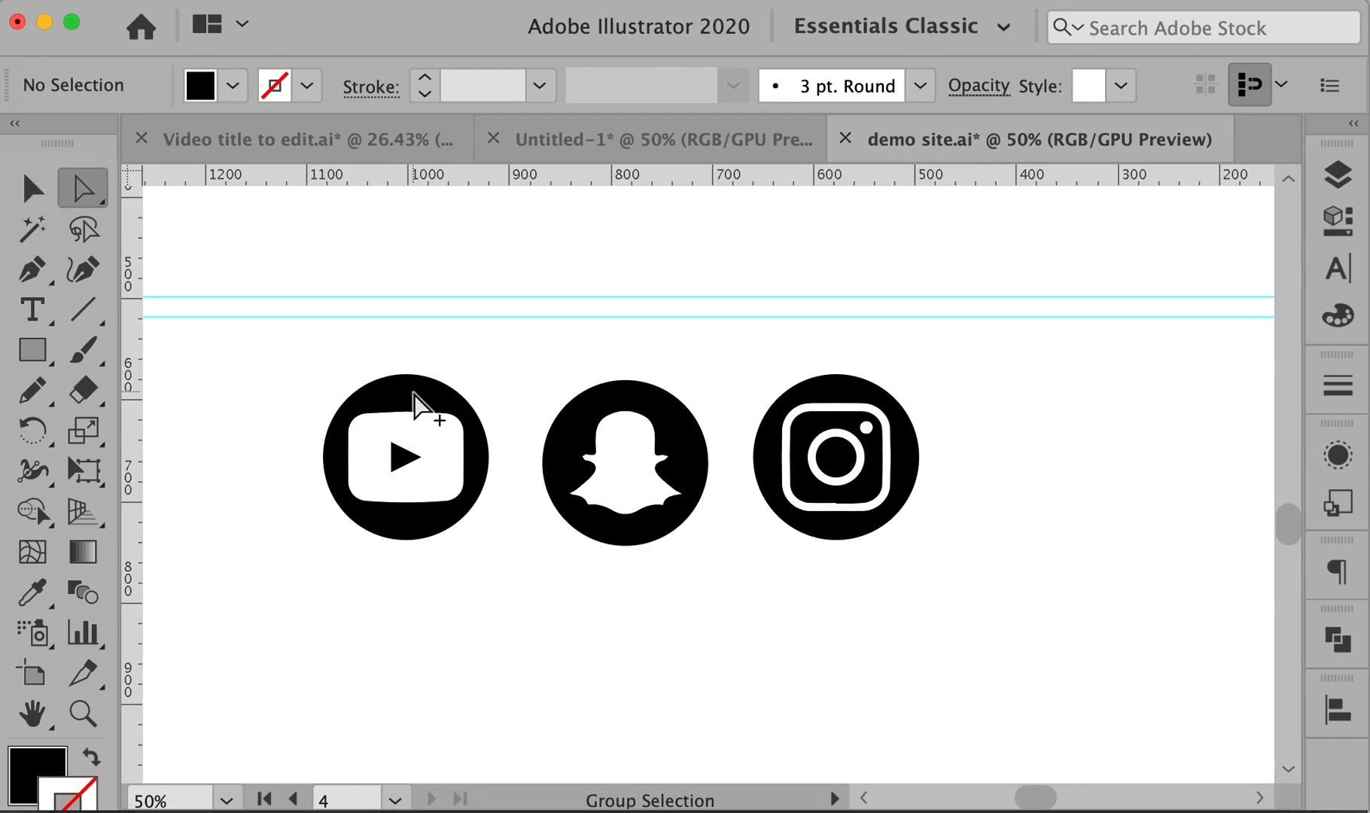
{"action": "left_click", "coordinate": [414, 393]}
{"action": "left_click", "coordinate": [404, 451], "text": "shift"}
{"action": "left_click", "coordinate": [616, 418], "text": "shift"}
{"action": "left_click", "coordinate": [817, 396], "text": "shift"}
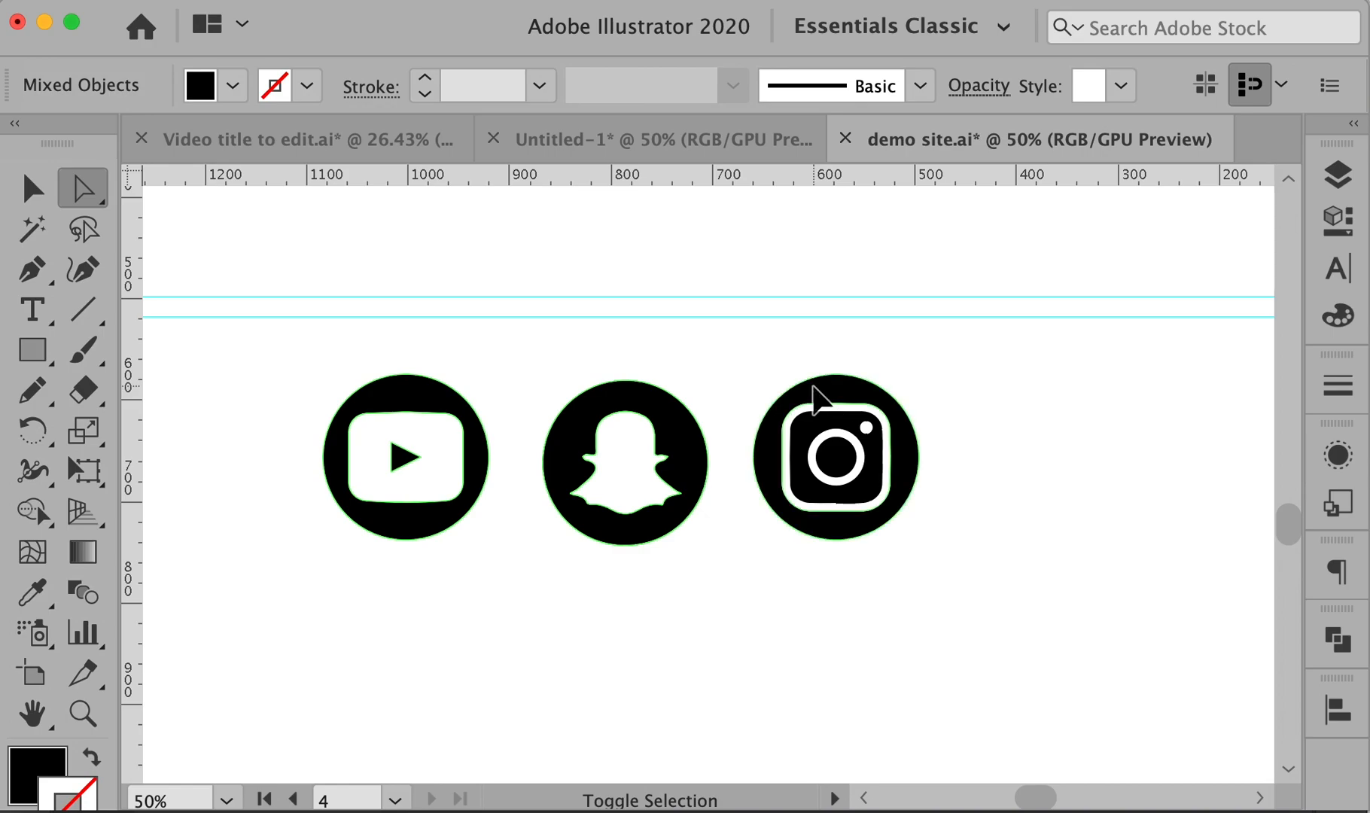
{"action": "left_click", "coordinate": [809, 428], "text": "alt+shift"}
{"action": "left_click", "coordinate": [843, 463], "text": "alt+shift"}
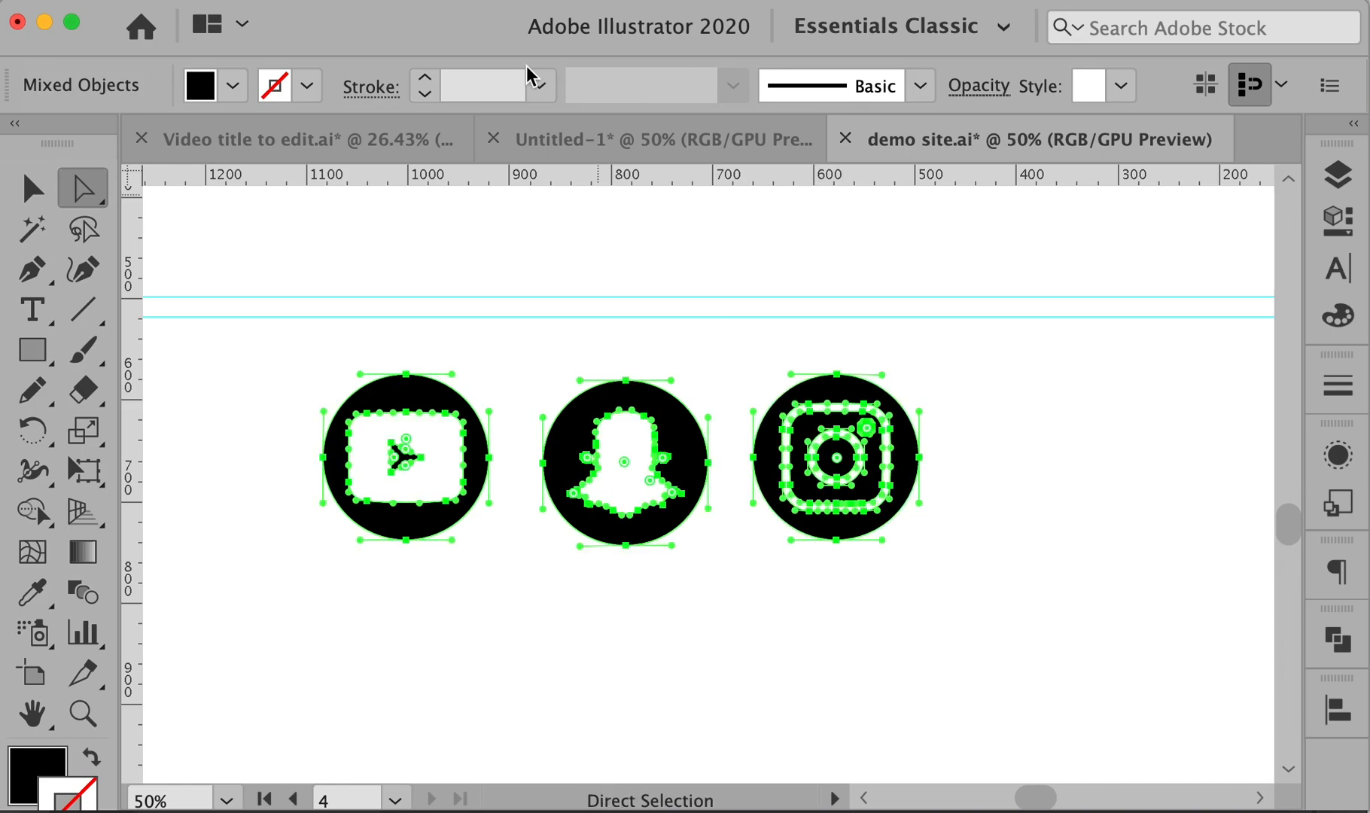
- Fill the selected parts with the darker grey R=179 G=179 B=179 swatch
{"action": "left_click", "coordinate": [232, 87]}
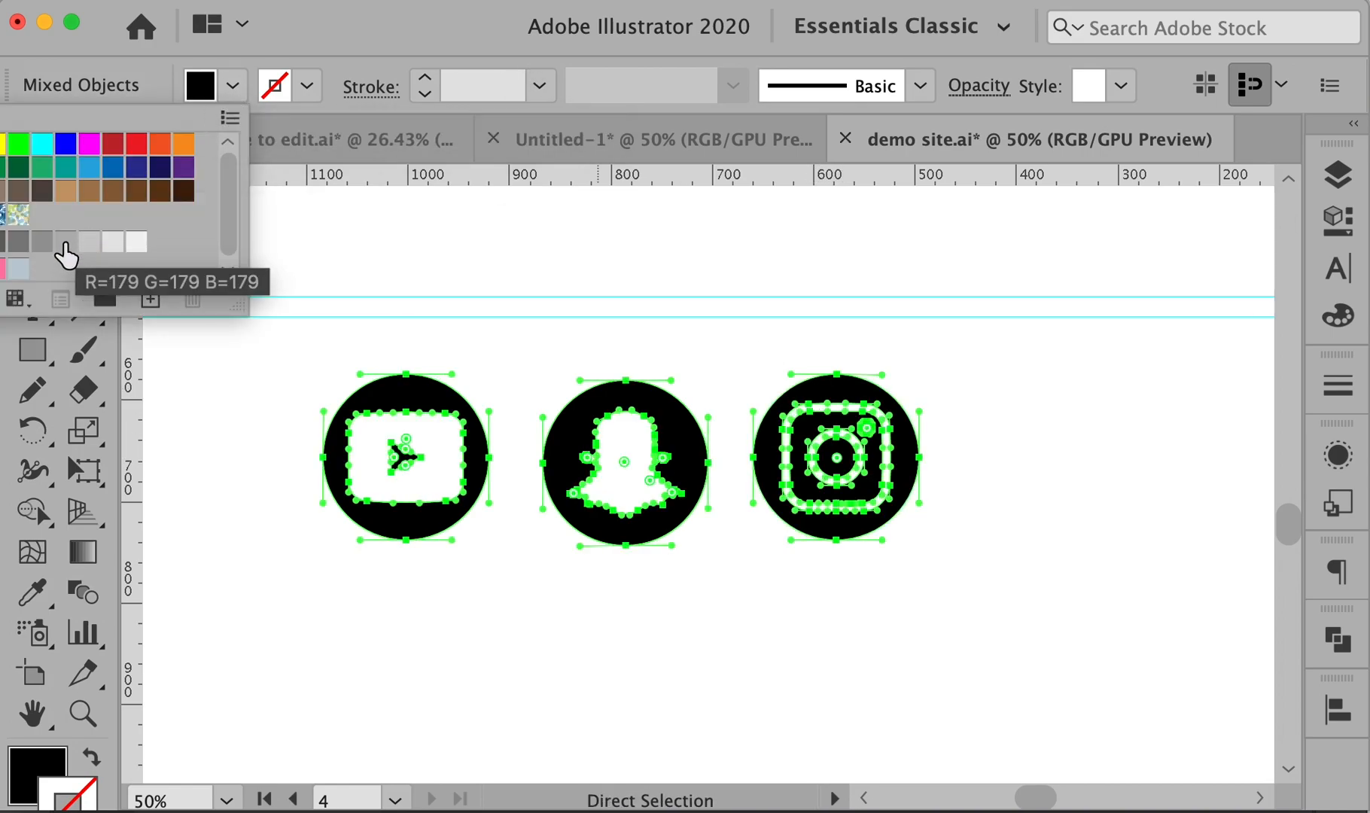
{"action": "left_click", "coordinate": [65, 243]}
{"action": "left_click", "coordinate": [43, 242]}
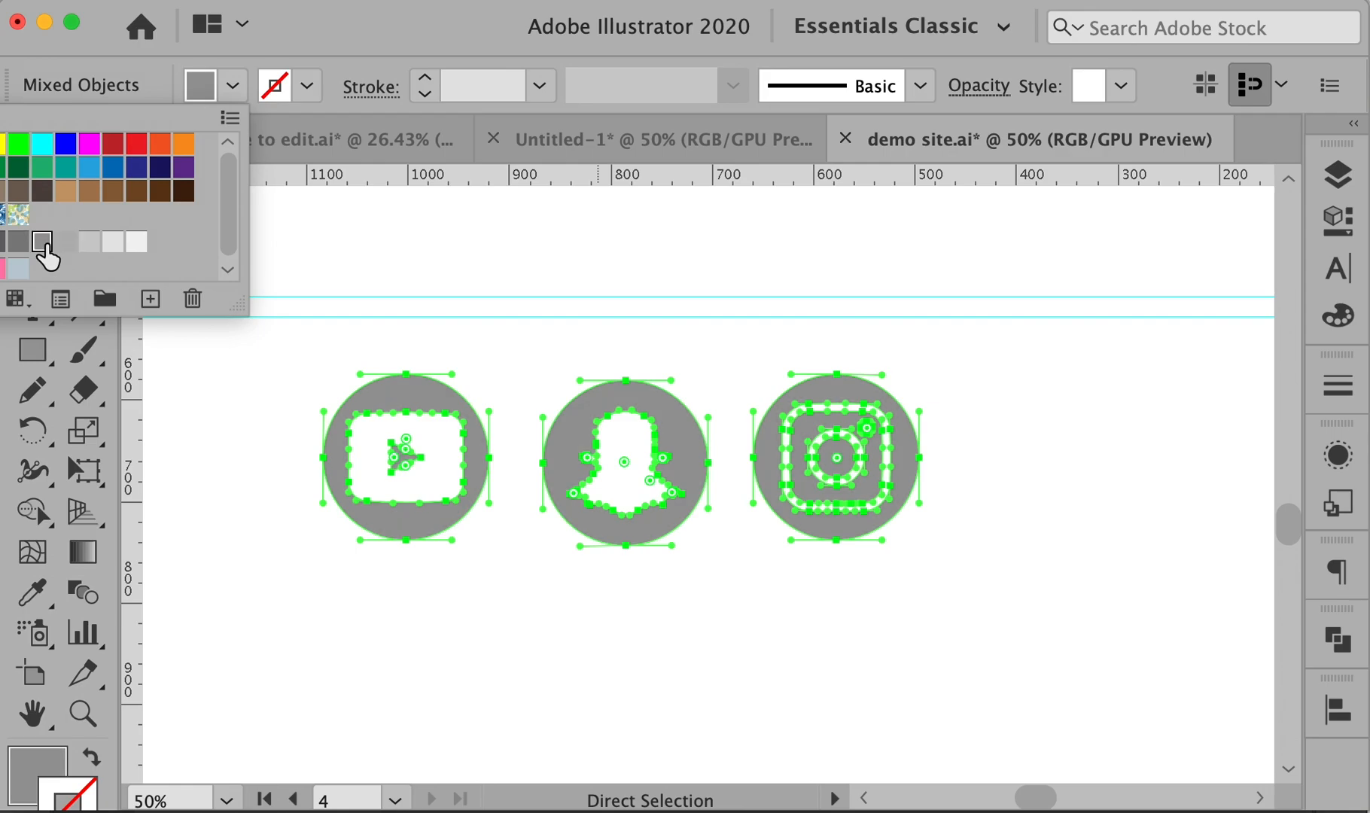
{"action": "key", "text": "Escape"}
{"action": "left_click", "coordinate": [1193, 500]}
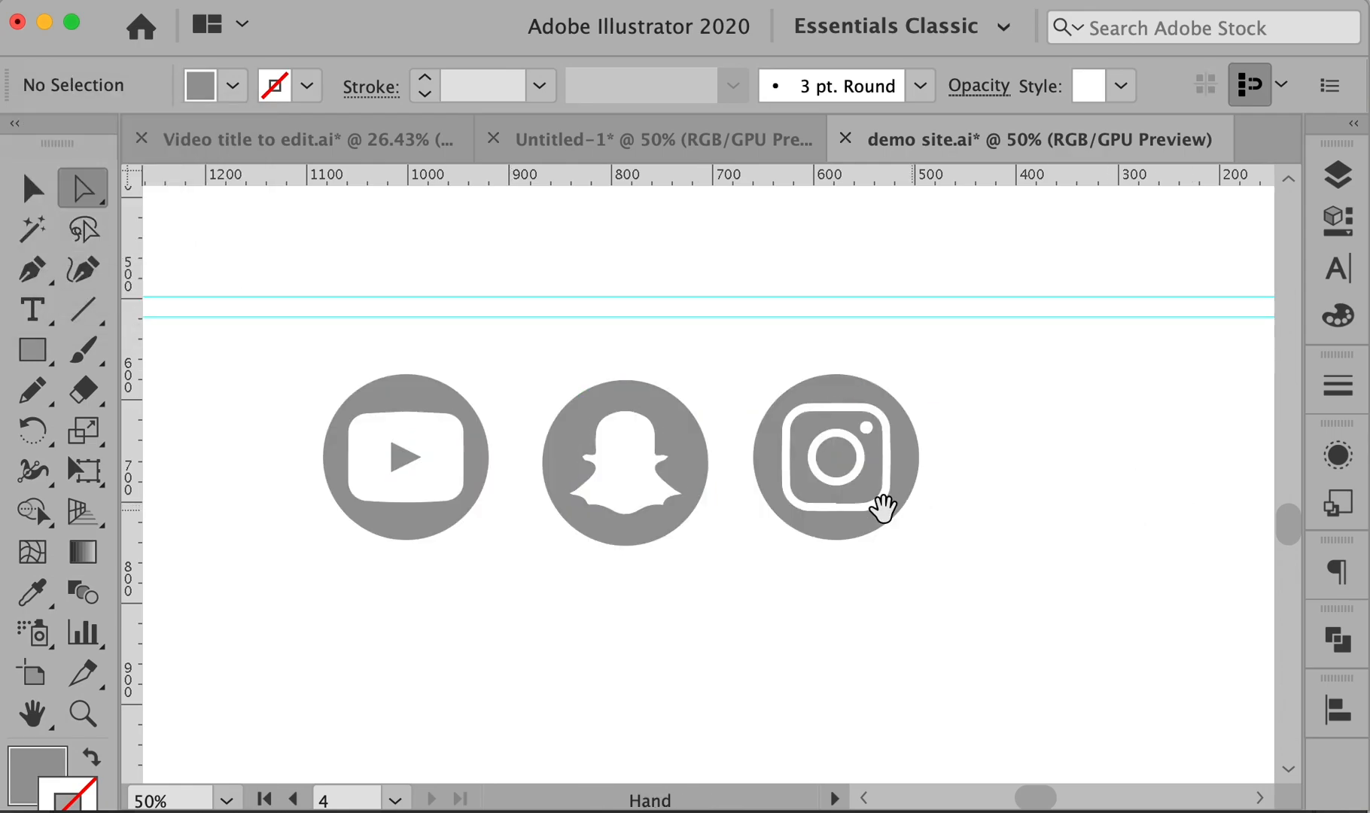
{"action": "left_click", "coordinate": [855, 508], "text": "alt+super"}
{"action": "left_click", "coordinate": [855, 508], "text": "alt+super"}
{"action": "left_click", "coordinate": [855, 508], "text": "alt+super"}
{"action": "left_click", "coordinate": [855, 508], "text": "alt+super"}
{"action": "left_click", "coordinate": [856, 508], "text": "alt+super"}
{"action": "left_click", "coordinate": [388, 409], "text": "alt+super"}
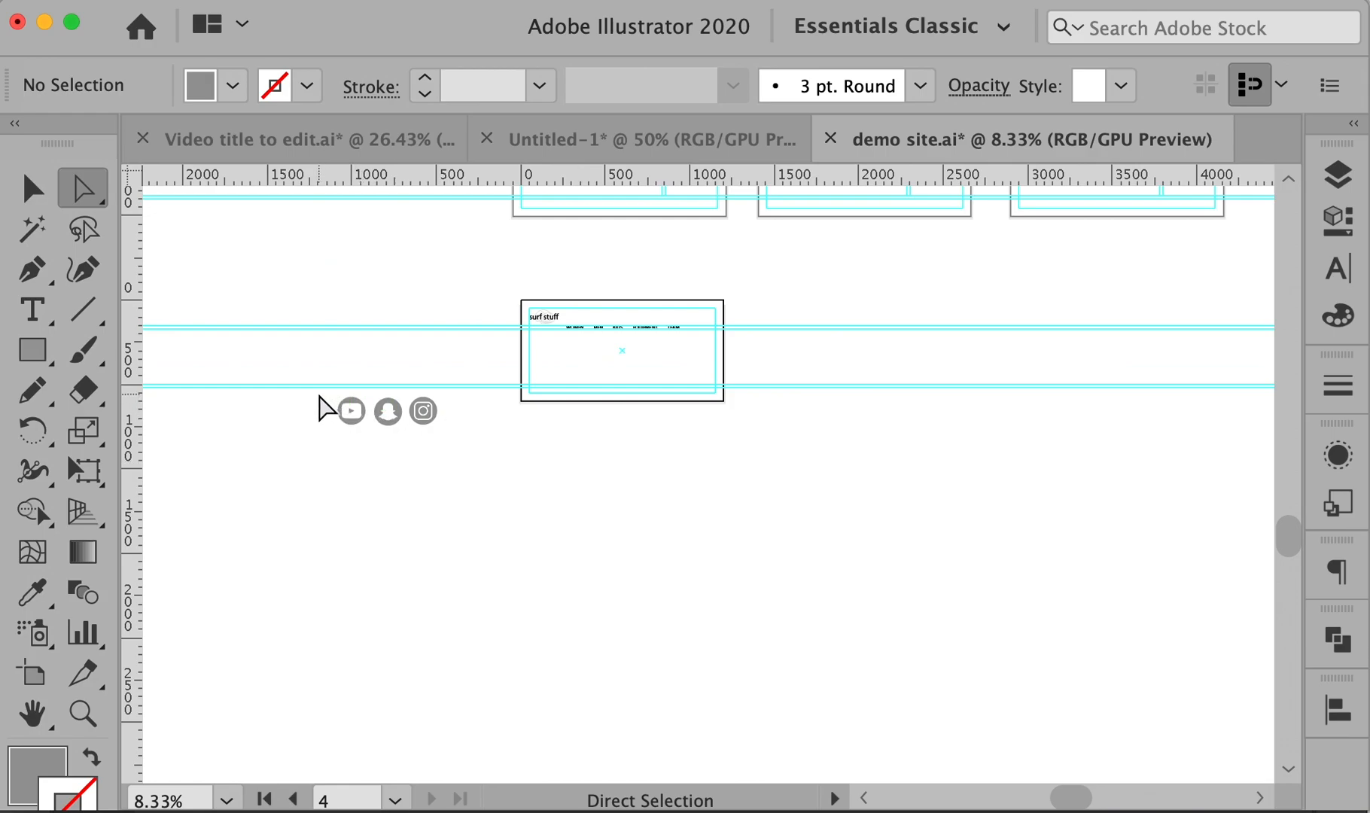
- Select the three grey icons, scale them down, and place them in the nav row after TEAM
{"action": "left_click_drag", "start_coordinate": [321, 400], "coordinate": [465, 457]}
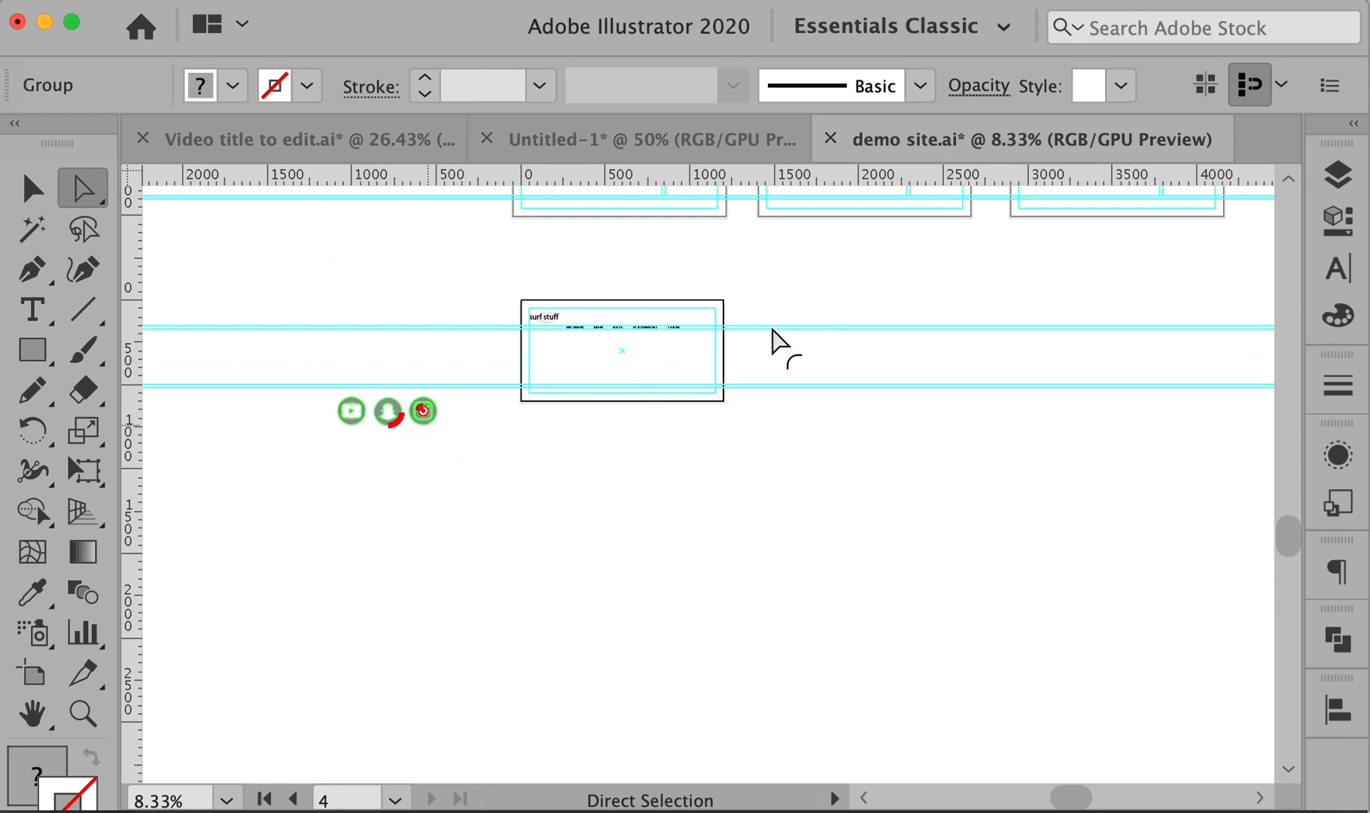
{"action": "key", "text": "v"}
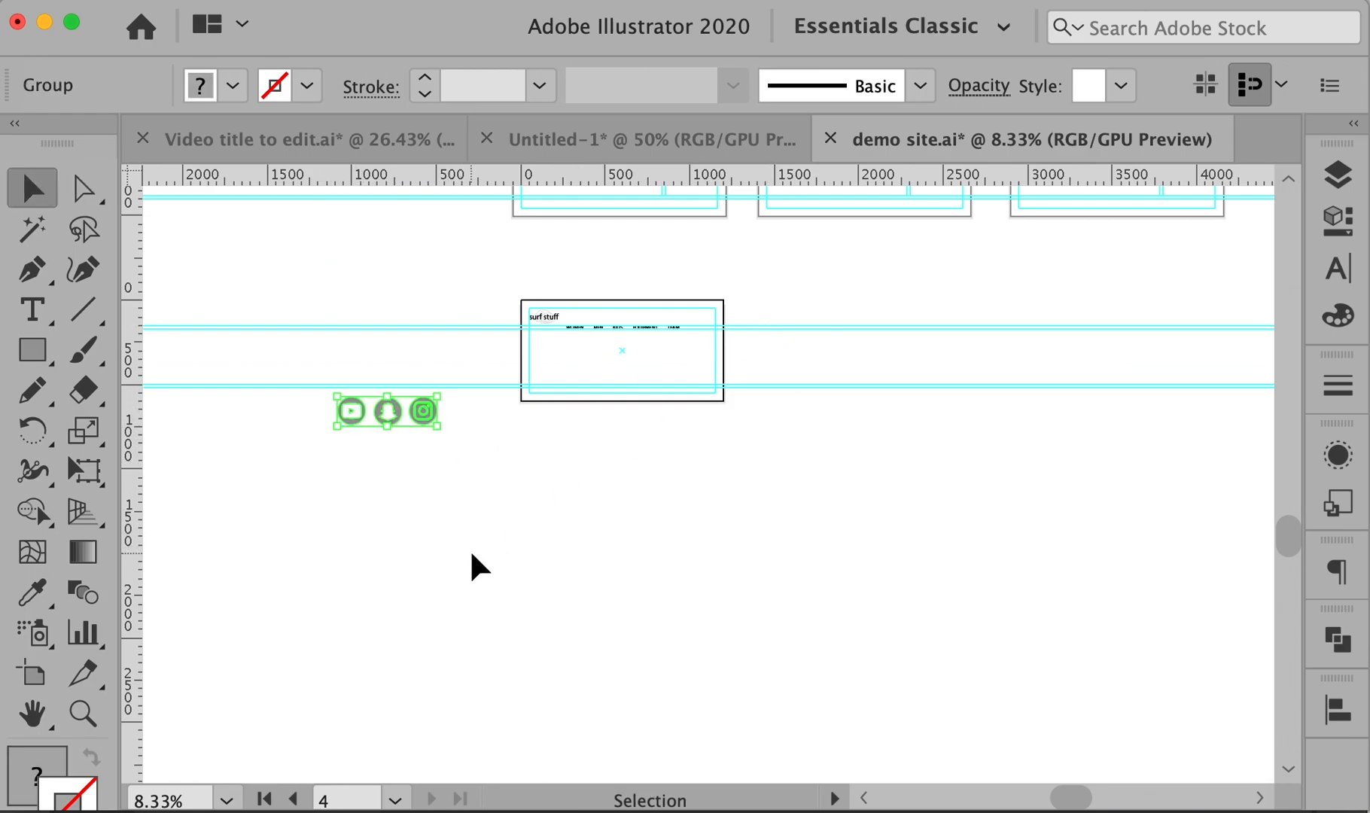
{"action": "left_click", "coordinate": [458, 510]}
{"action": "left_click_drag", "start_coordinate": [313, 400], "coordinate": [780, 339]}
{"action": "left_click_drag", "start_coordinate": [663, 297], "coordinate": [820, 376]}
{"action": "left_click_drag", "start_coordinate": [738, 403], "coordinate": [871, 407]}
{"action": "left_click_drag", "start_coordinate": [1207, 473], "coordinate": [761, 320]}
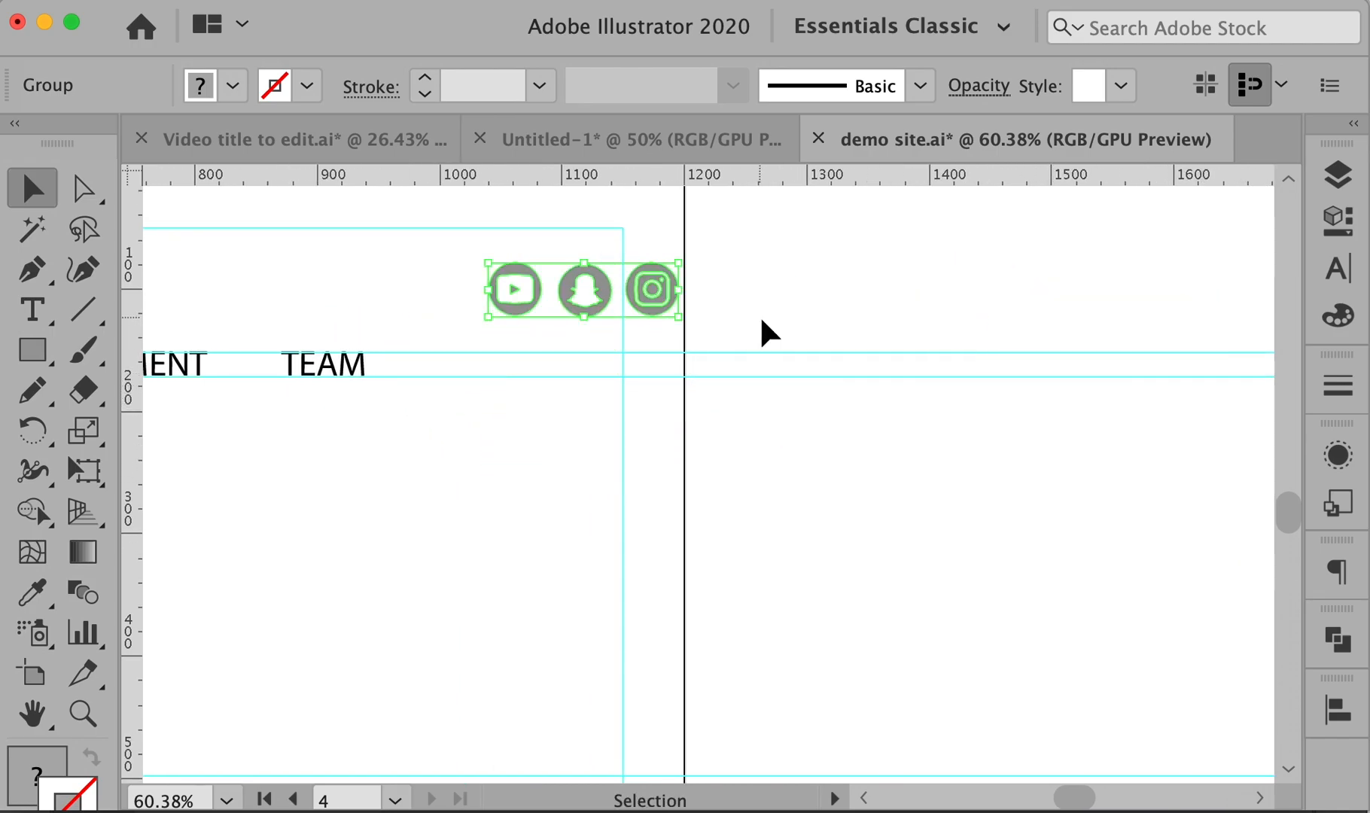
{"action": "left_click_drag", "start_coordinate": [602, 297], "coordinate": [523, 359]}
{"action": "left_click", "coordinate": [694, 432]}
- Zoom in on the three social icons and check the Align panel's Align To setting
{"action": "key", "text": "z"}
{"action": "left_click_drag", "start_coordinate": [376, 302], "coordinate": [820, 495]}
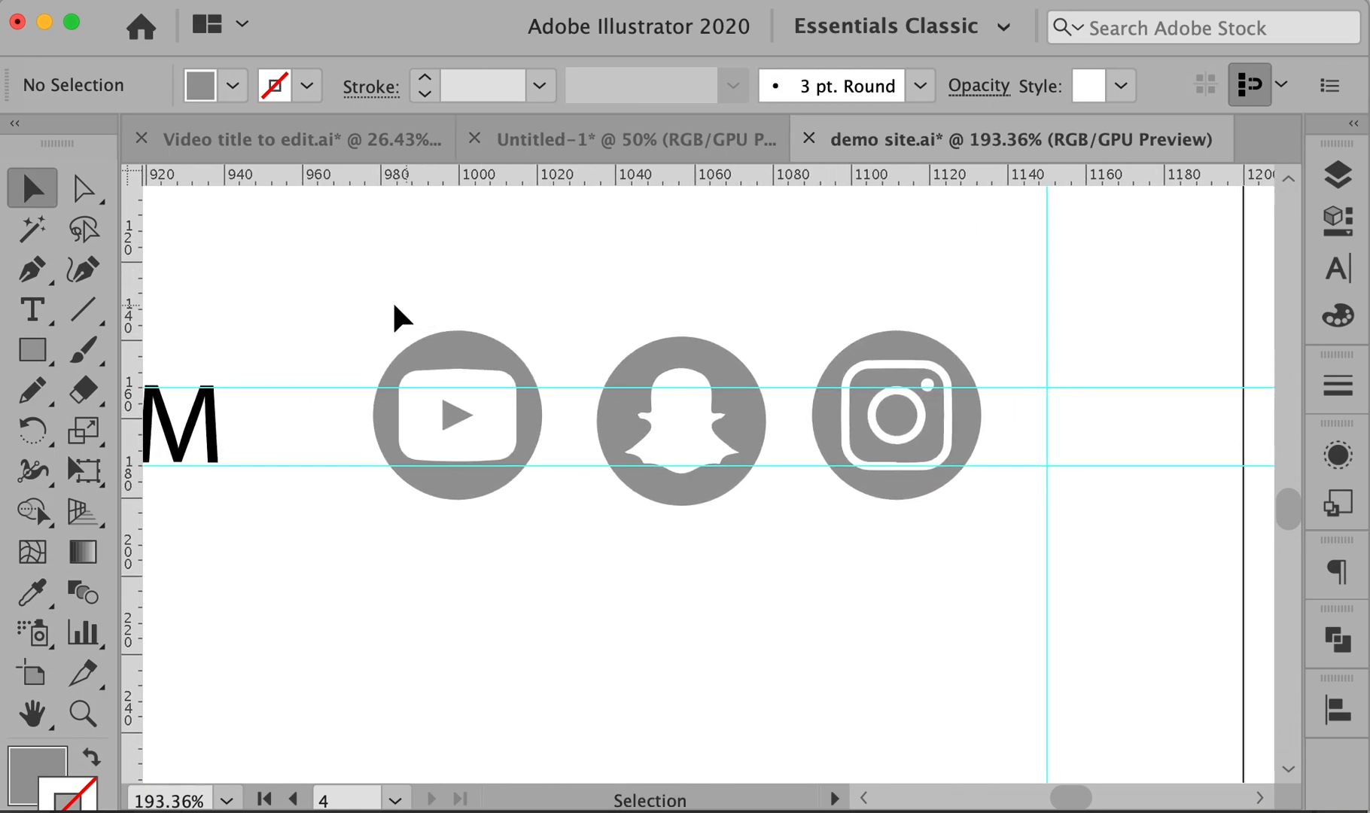
{"action": "left_click_drag", "start_coordinate": [1017, 591], "coordinate": [1018, 593]}
{"action": "left_click", "coordinate": [1343, 709]}
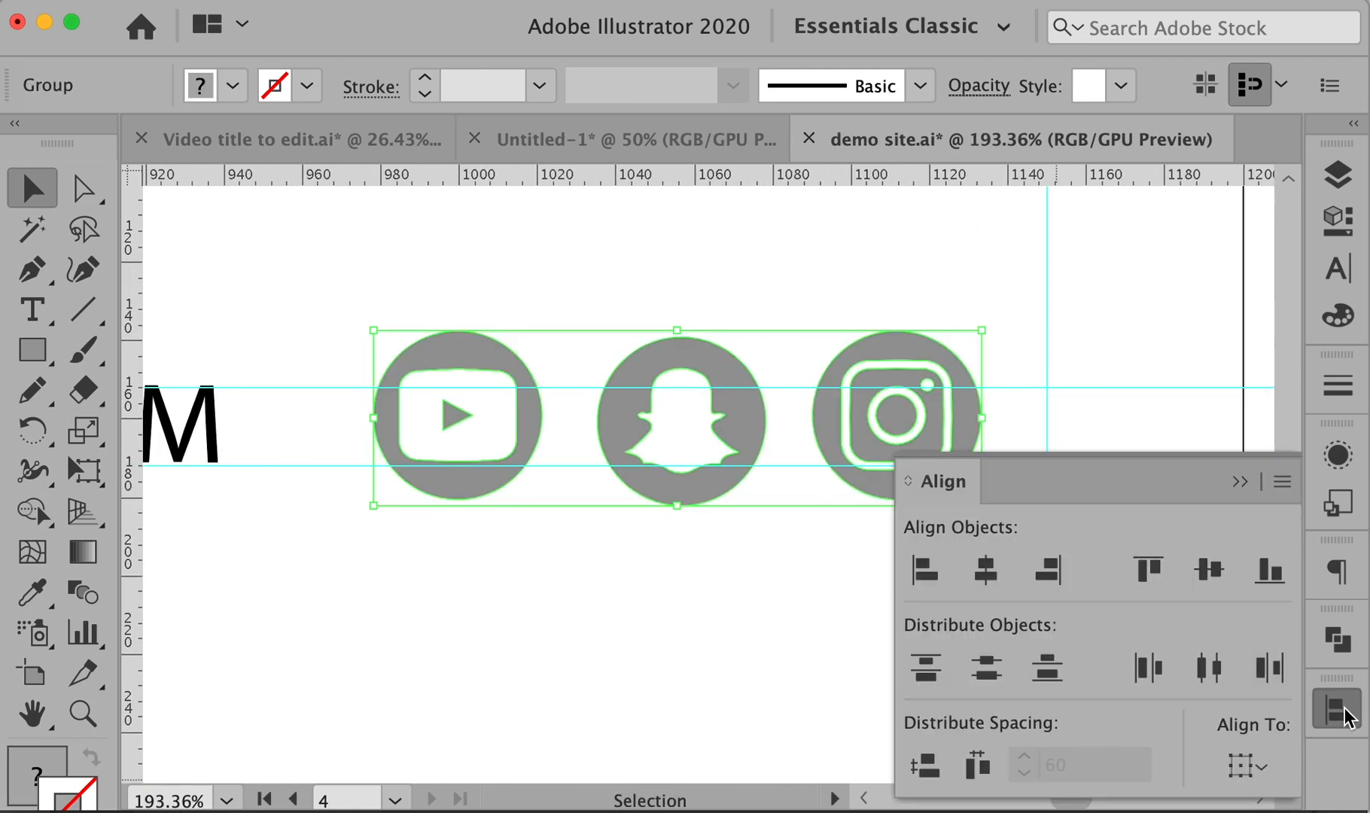
{"action": "left_click", "coordinate": [1243, 766]}
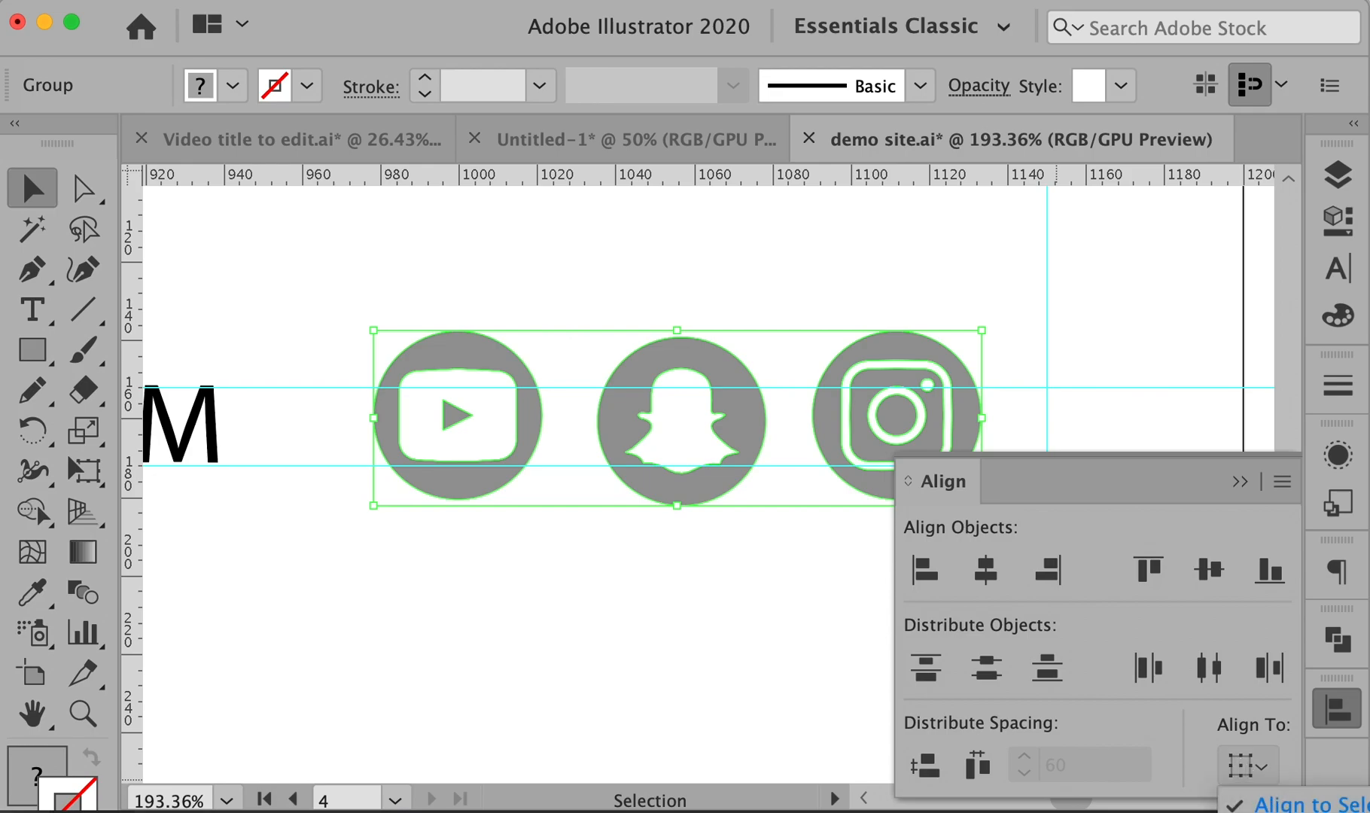
{"action": "left_click", "coordinate": [864, 625]}
{"action": "left_click_drag", "start_coordinate": [347, 290], "coordinate": [969, 545]}
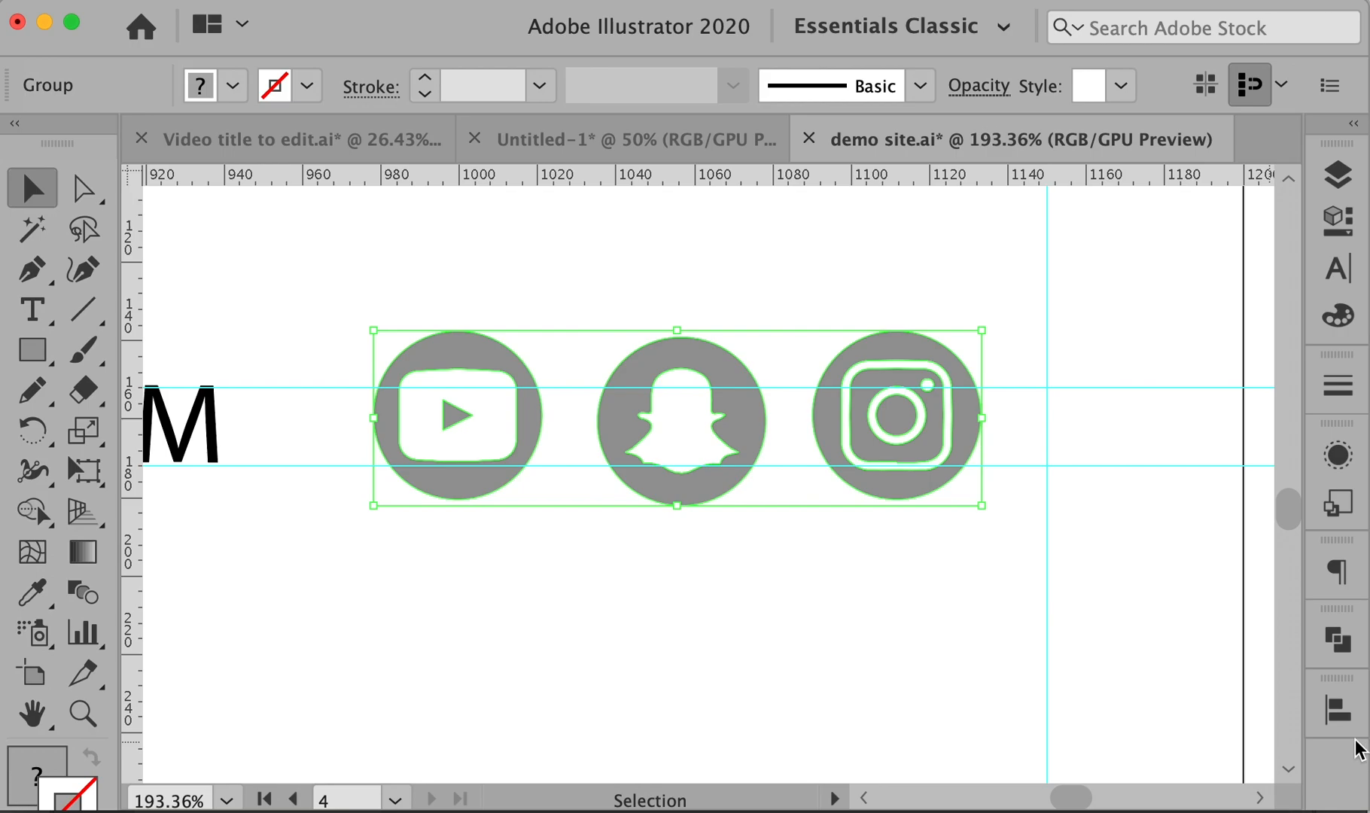
{"action": "left_click", "coordinate": [1338, 711]}
{"action": "left_click", "coordinate": [1244, 765]}
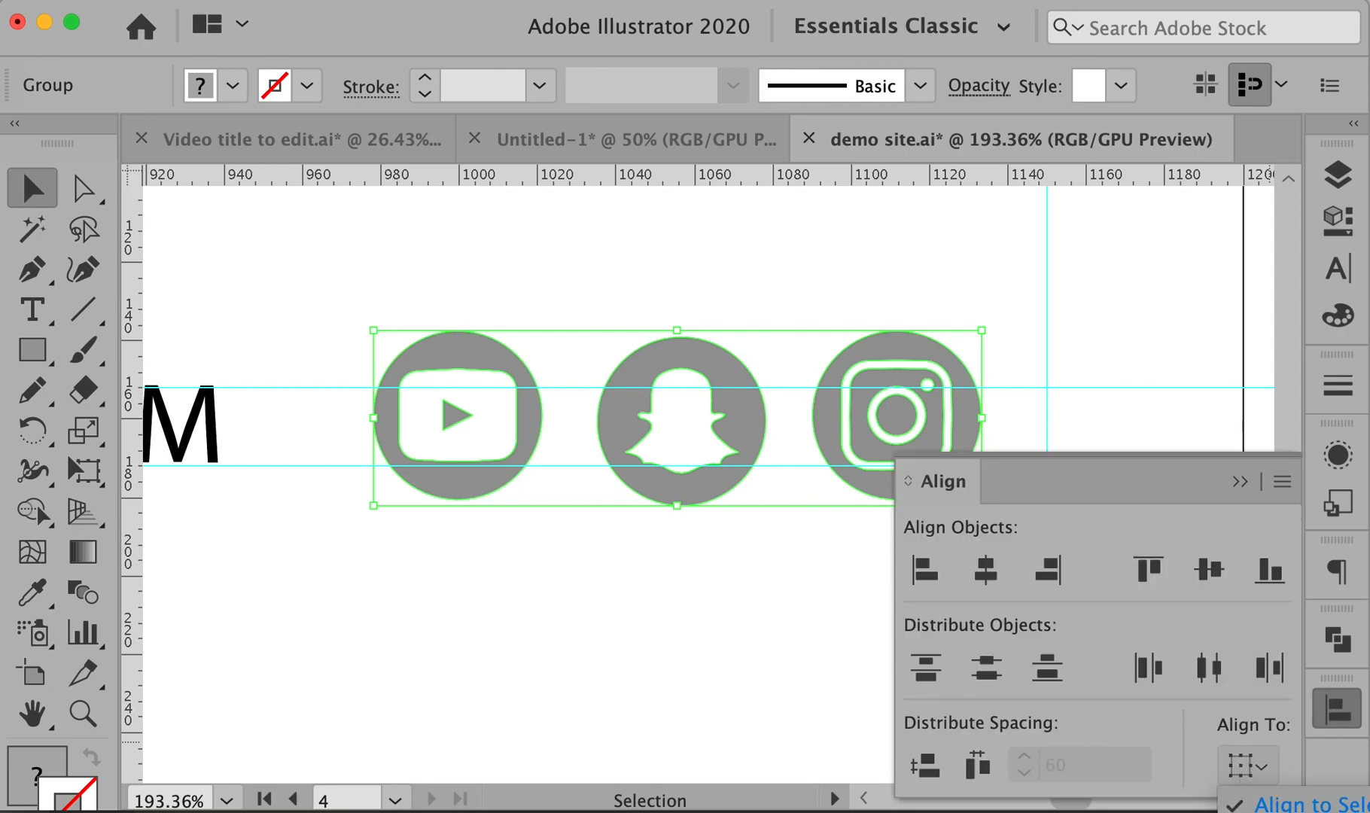
{"action": "left_click", "coordinate": [860, 619]}
- Reselect the Instagram, Snapchat and YouTube icons and recheck the Align To setting
{"action": "left_click", "coordinate": [883, 445]}
{"action": "left_click", "coordinate": [865, 625]}
{"action": "left_click", "coordinate": [909, 450]}
{"action": "left_click", "coordinate": [690, 444], "text": "shift"}
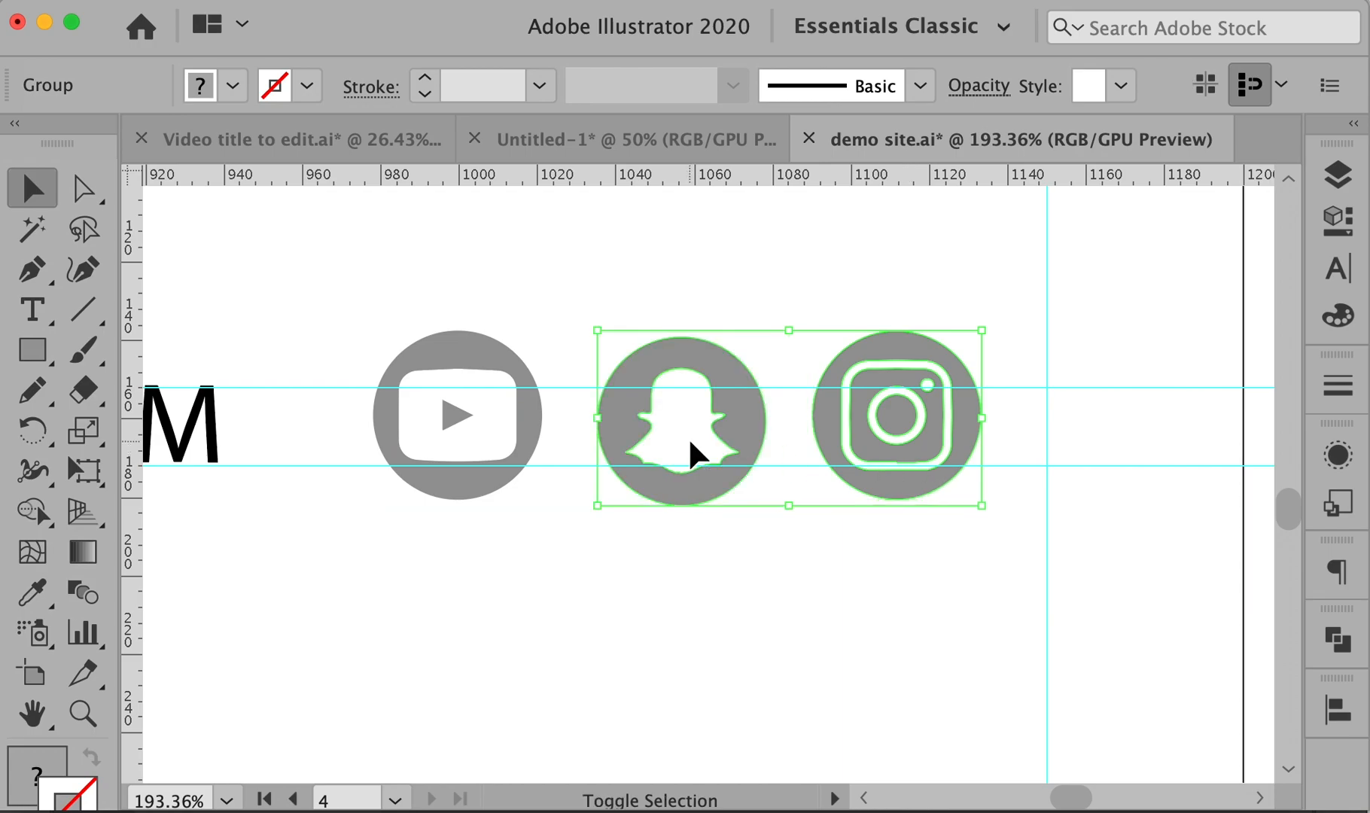
{"action": "left_click", "coordinate": [485, 414], "text": "shift"}
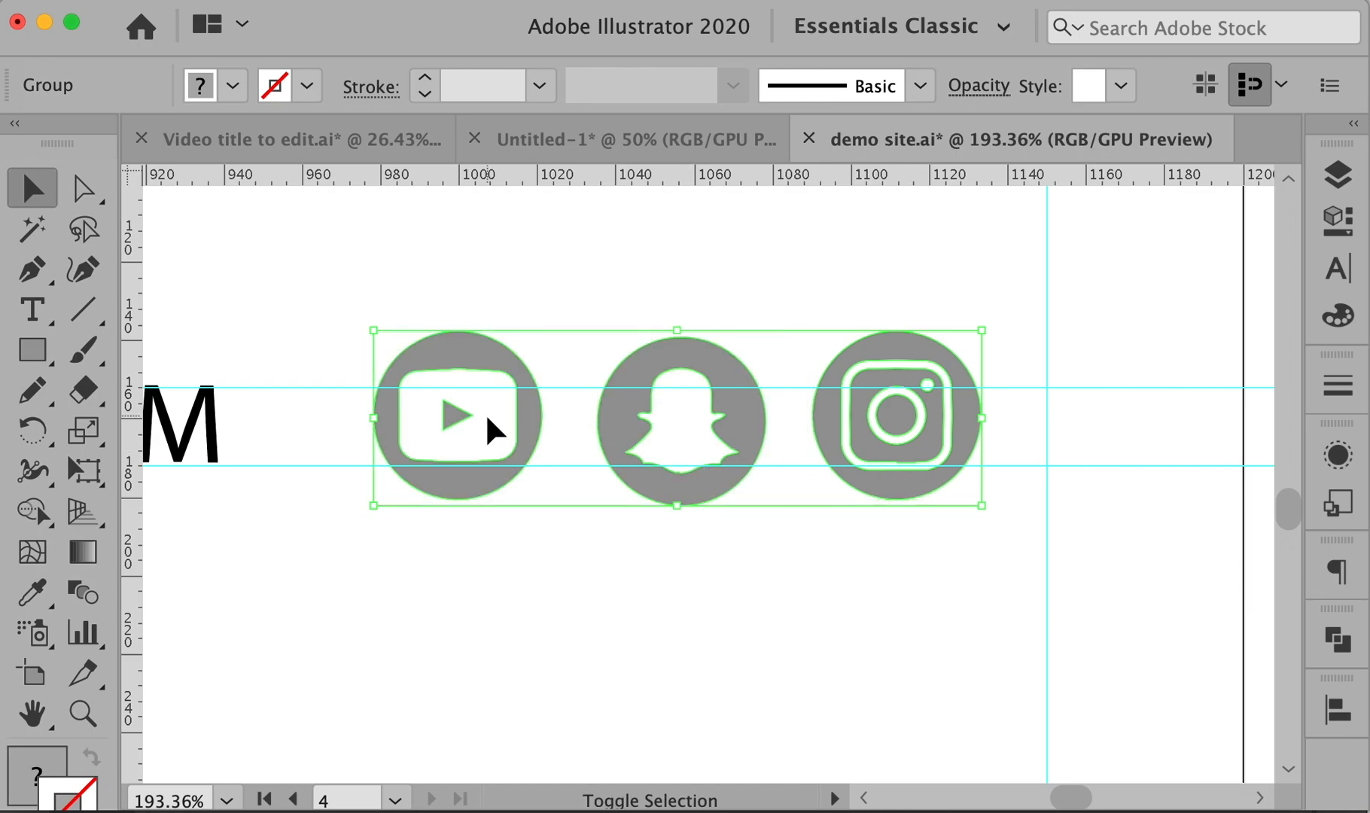
{"action": "left_click", "coordinate": [1339, 712]}
{"action": "left_click", "coordinate": [1248, 768]}
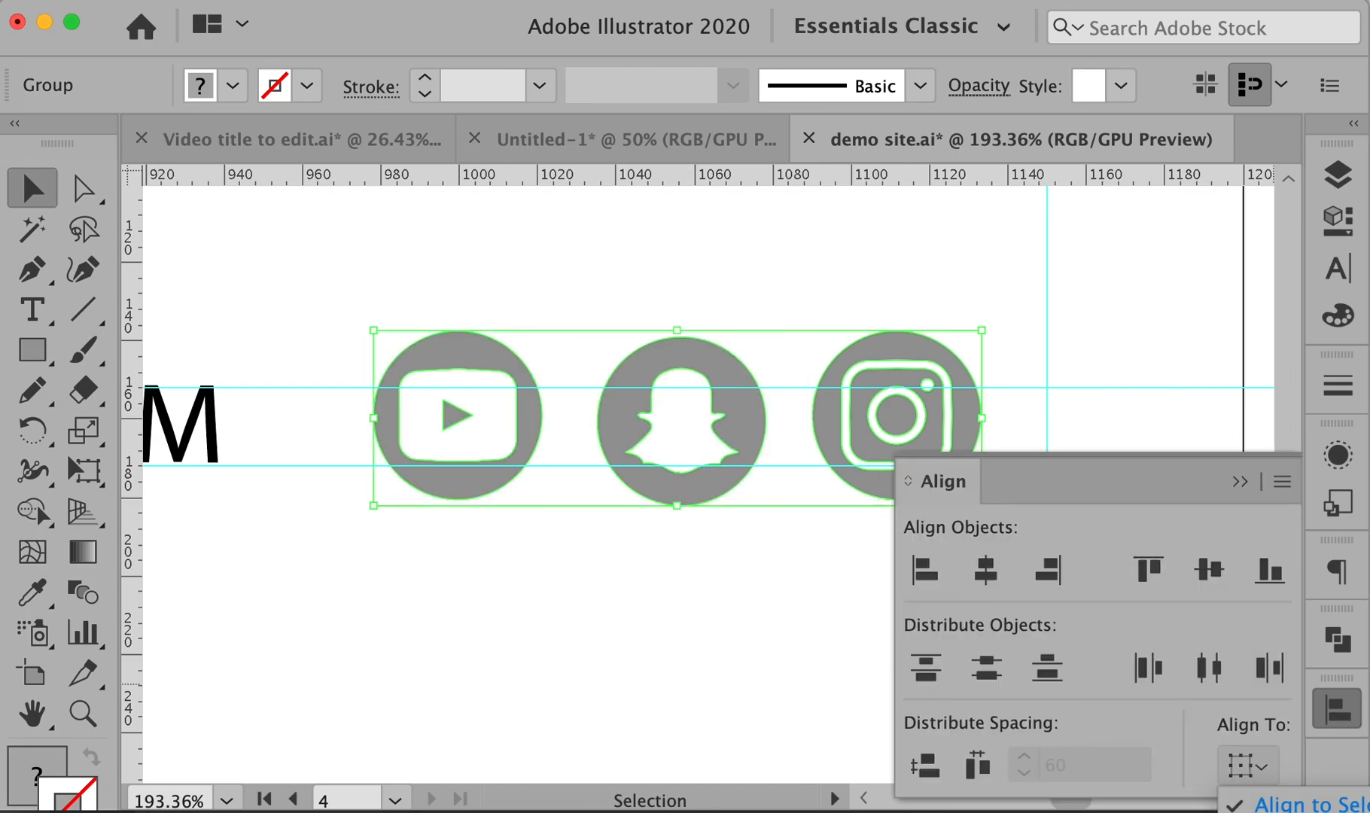
{"action": "left_click", "coordinate": [547, 571]}
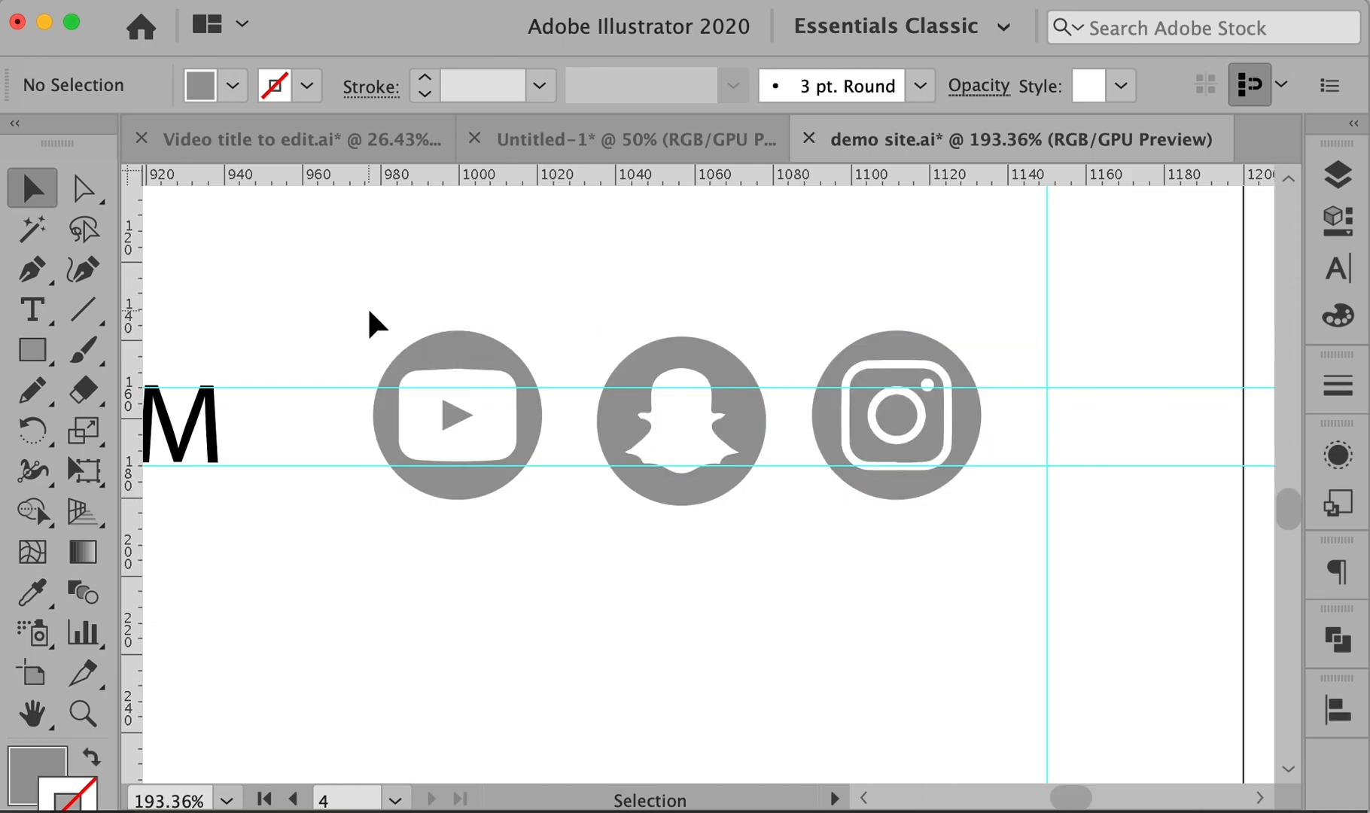
- Shift-drag the icon group right until the Instagram edge meets the right margin guide
{"action": "left_click_drag", "start_coordinate": [367, 316], "coordinate": [932, 549]}
{"action": "left_click_drag", "start_coordinate": [900, 443], "coordinate": [960, 444]}
{"action": "left_click", "coordinate": [943, 575]}
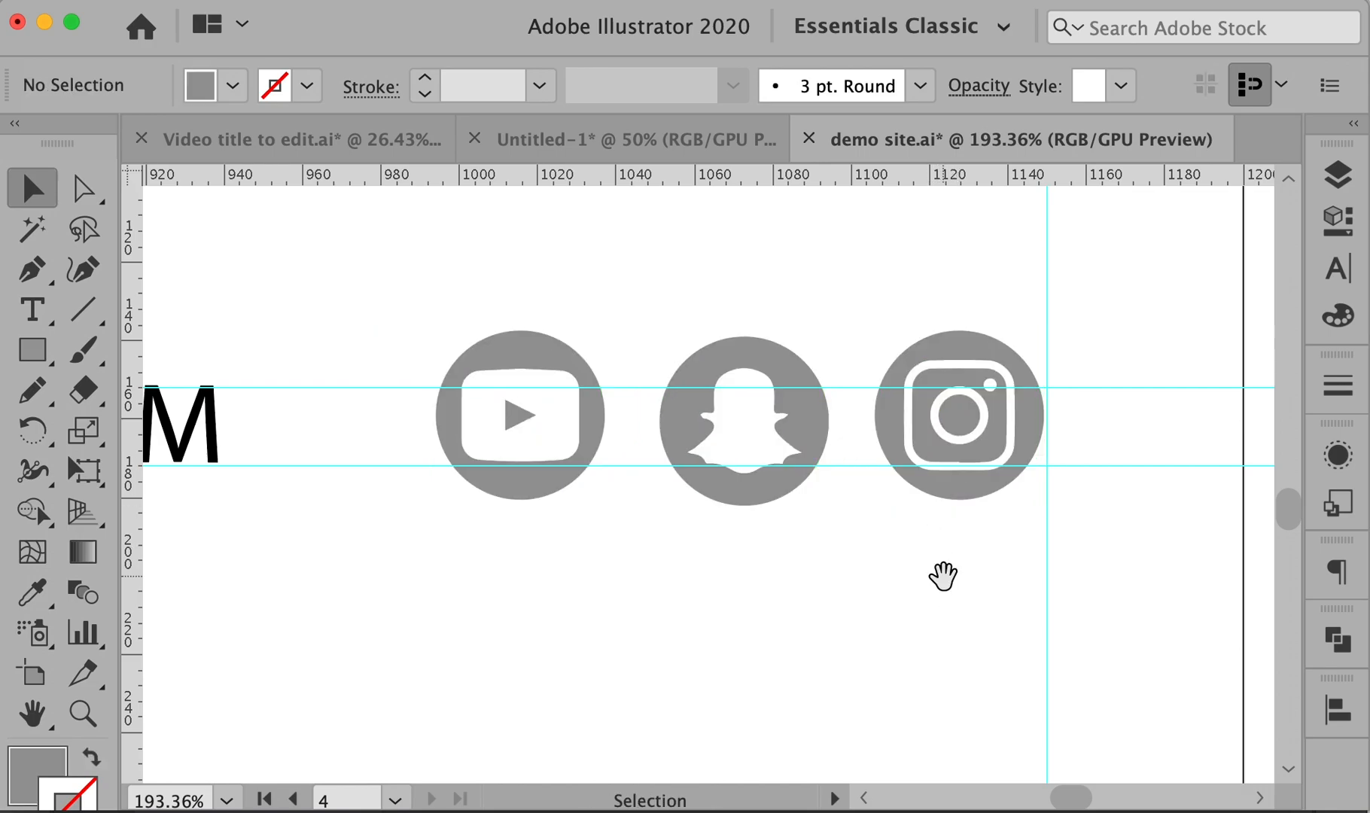
{"action": "left_click", "coordinate": [913, 547], "text": "alt+super"}
- Scale the social icon group smaller from a corner and move it up onto the nav row
{"action": "left_click", "coordinate": [914, 546], "text": "alt+super"}
{"action": "left_click", "coordinate": [914, 546], "text": "alt+super"}
{"action": "left_click", "coordinate": [914, 547], "text": "alt+super"}
{"action": "left_click", "coordinate": [914, 546], "text": "alt+super"}
{"action": "left_click_drag", "start_coordinate": [386, 519], "coordinate": [935, 552]}
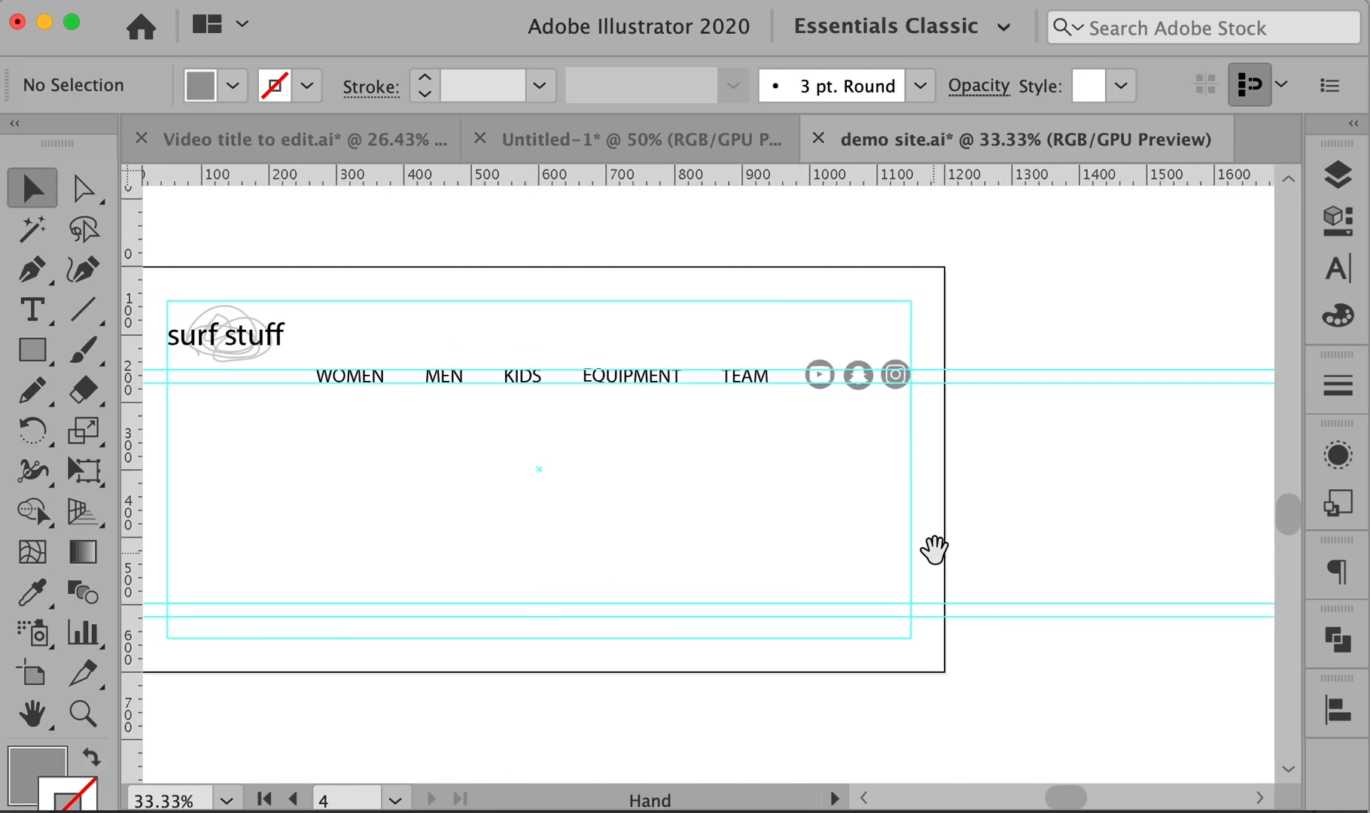
{"action": "left_click_drag", "start_coordinate": [783, 332], "coordinate": [968, 447]}
{"action": "left_click_drag", "start_coordinate": [339, 270], "coordinate": [877, 490]}
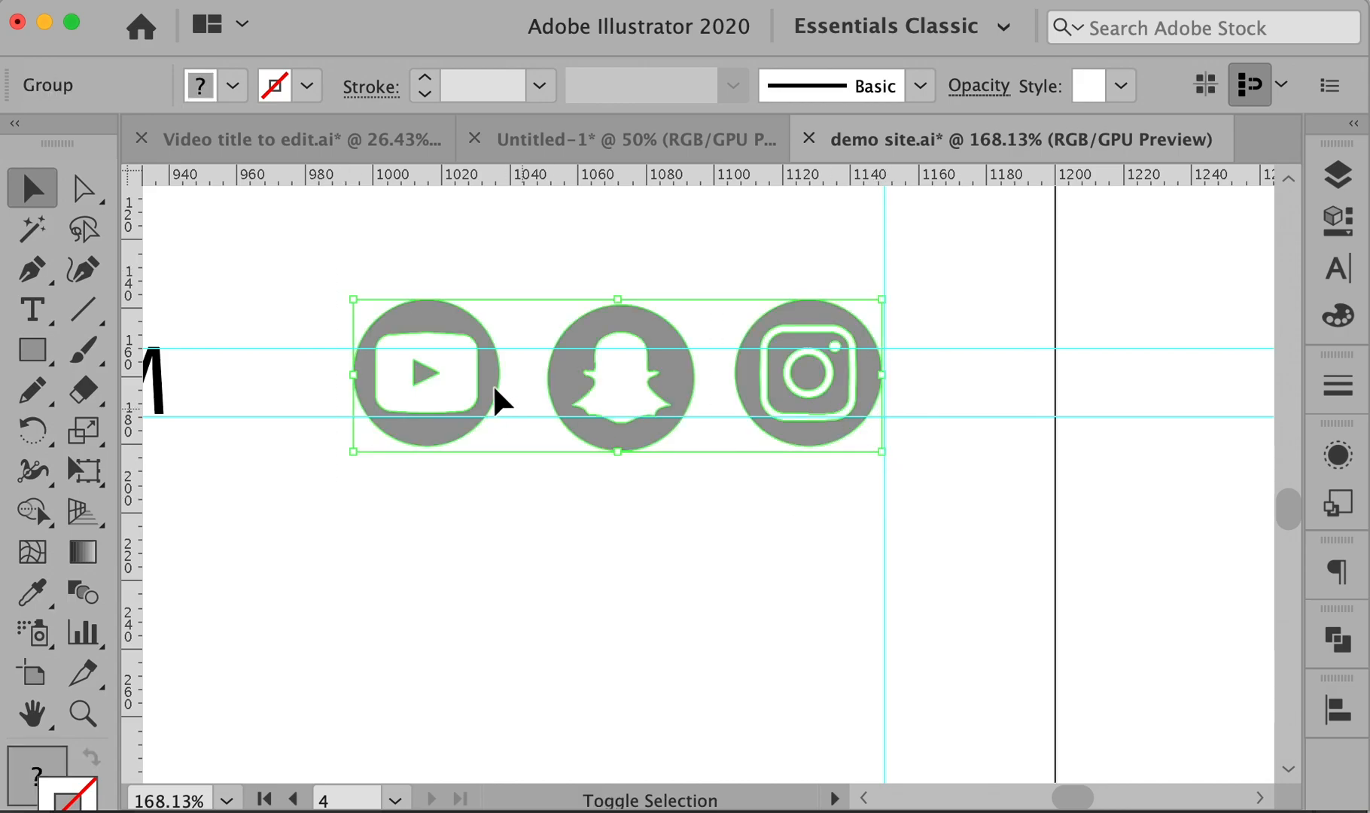
{"action": "left_click_drag", "start_coordinate": [354, 300], "coordinate": [521, 348]}
{"action": "left_click_drag", "start_coordinate": [732, 396], "coordinate": [720, 373]}
{"action": "left_click", "coordinate": [972, 455]}
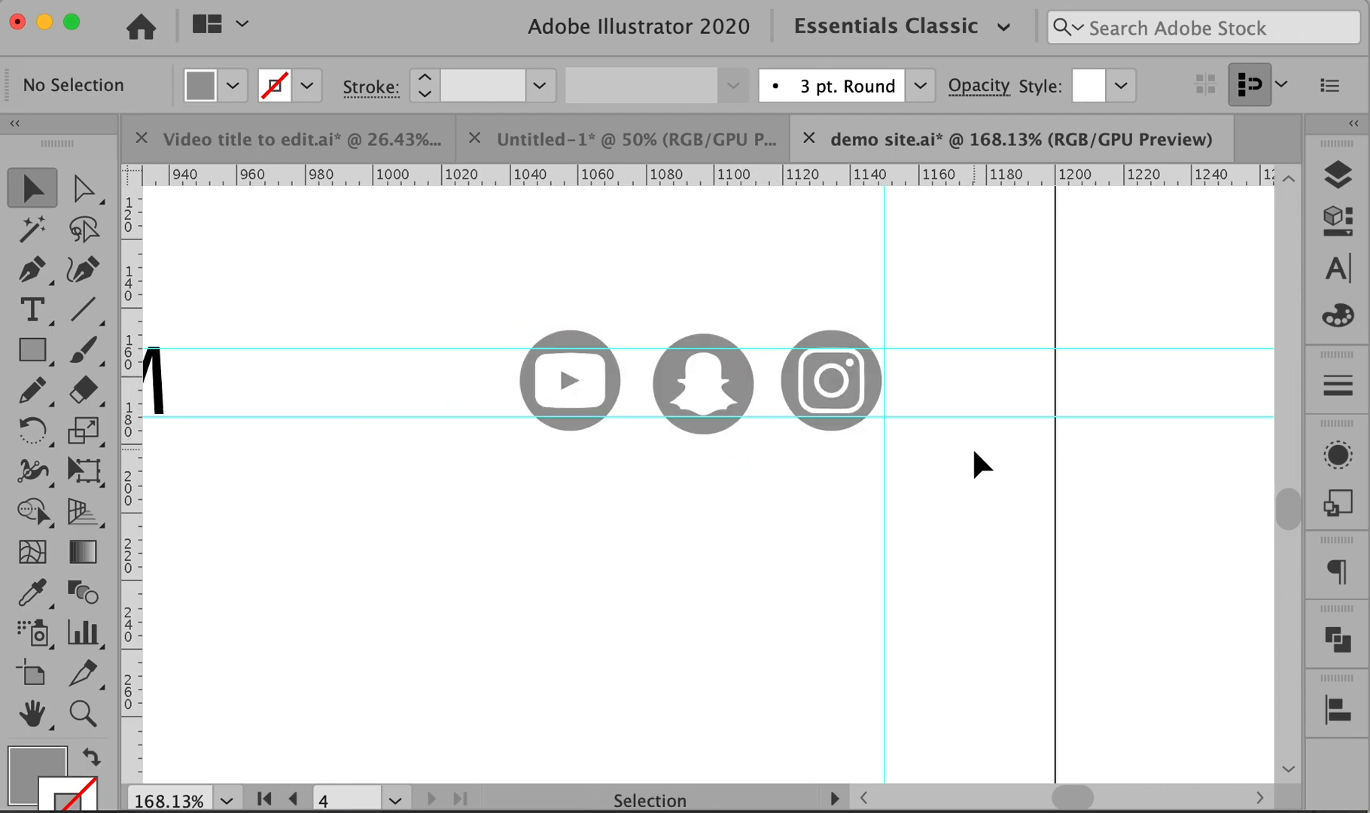
- Option-drag a copy of the WOMEN label to the artboard's bottom-left margin
{"action": "key", "text": "super+0"}
{"action": "key", "text": "space"}
{"action": "left_click_drag", "start_coordinate": [694, 498], "coordinate": [729, 499]}
{"action": "left_click", "coordinate": [679, 498], "text": "alt+super"}
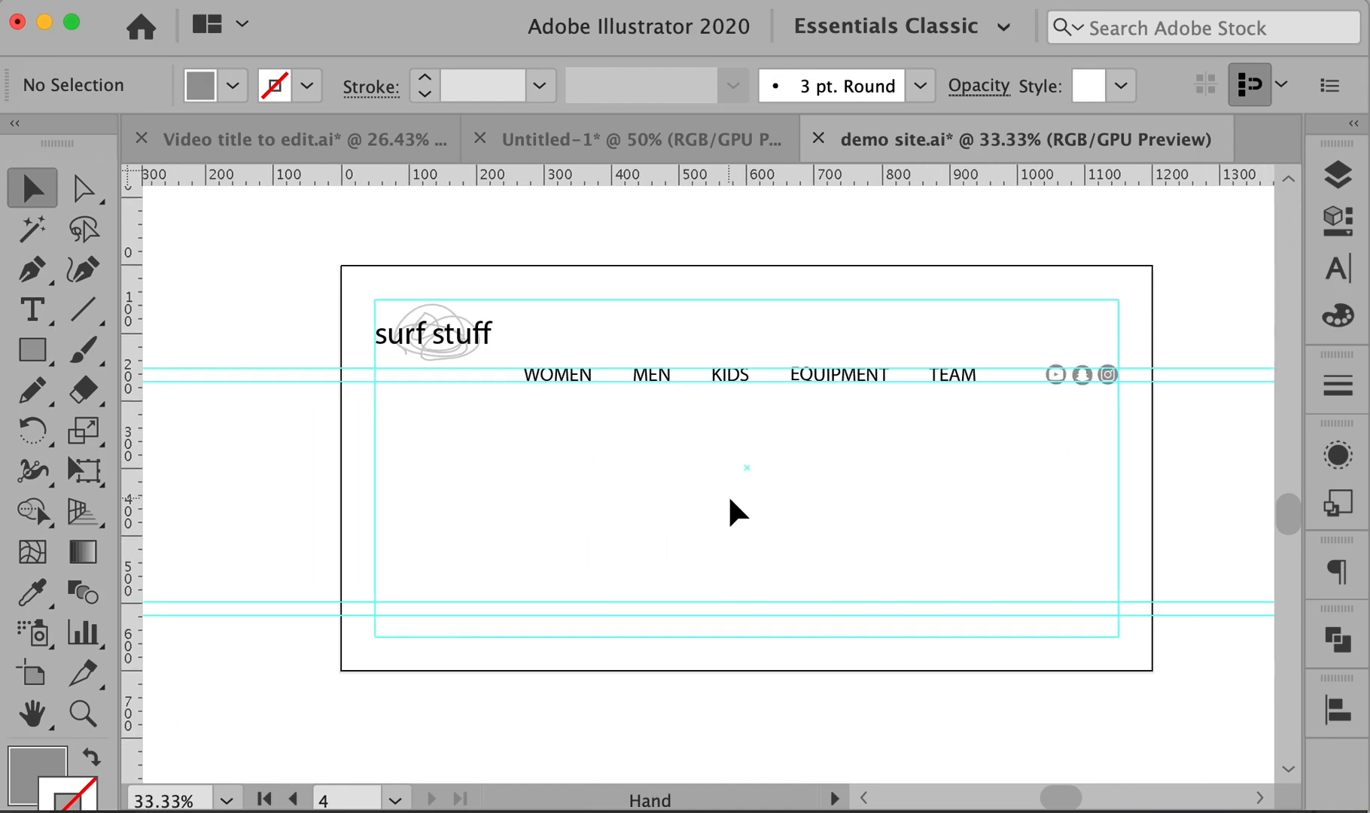
{"action": "left_click_drag", "start_coordinate": [567, 374], "coordinate": [427, 630]}
{"action": "left_click", "coordinate": [497, 642], "text": "super"}
{"action": "left_click", "coordinate": [497, 641], "text": "super"}
{"action": "left_click_drag", "start_coordinate": [975, 352], "coordinate": [499, 611]}
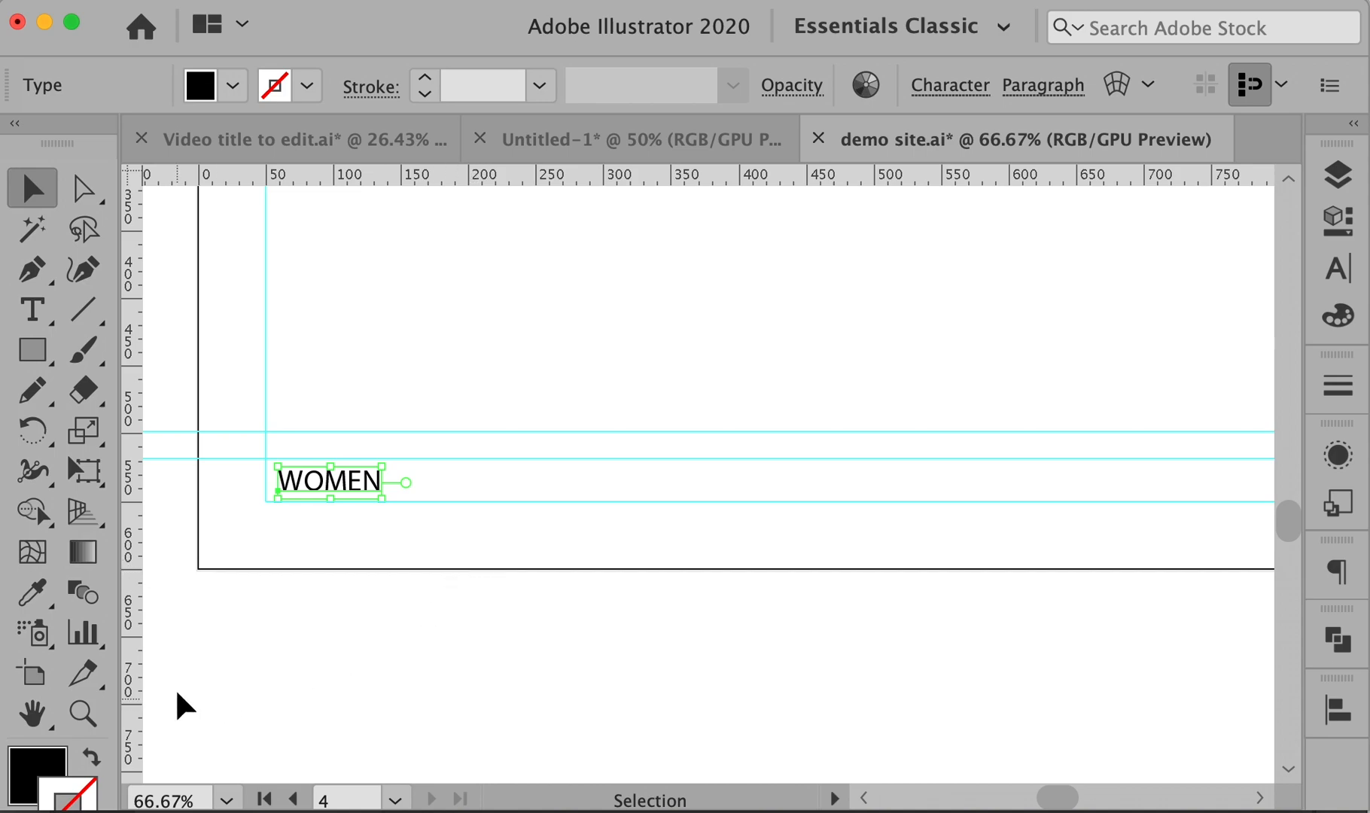
- Draw a rectangle bar along the footer row and sample white as its fill
{"action": "left_click", "coordinate": [33, 349]}
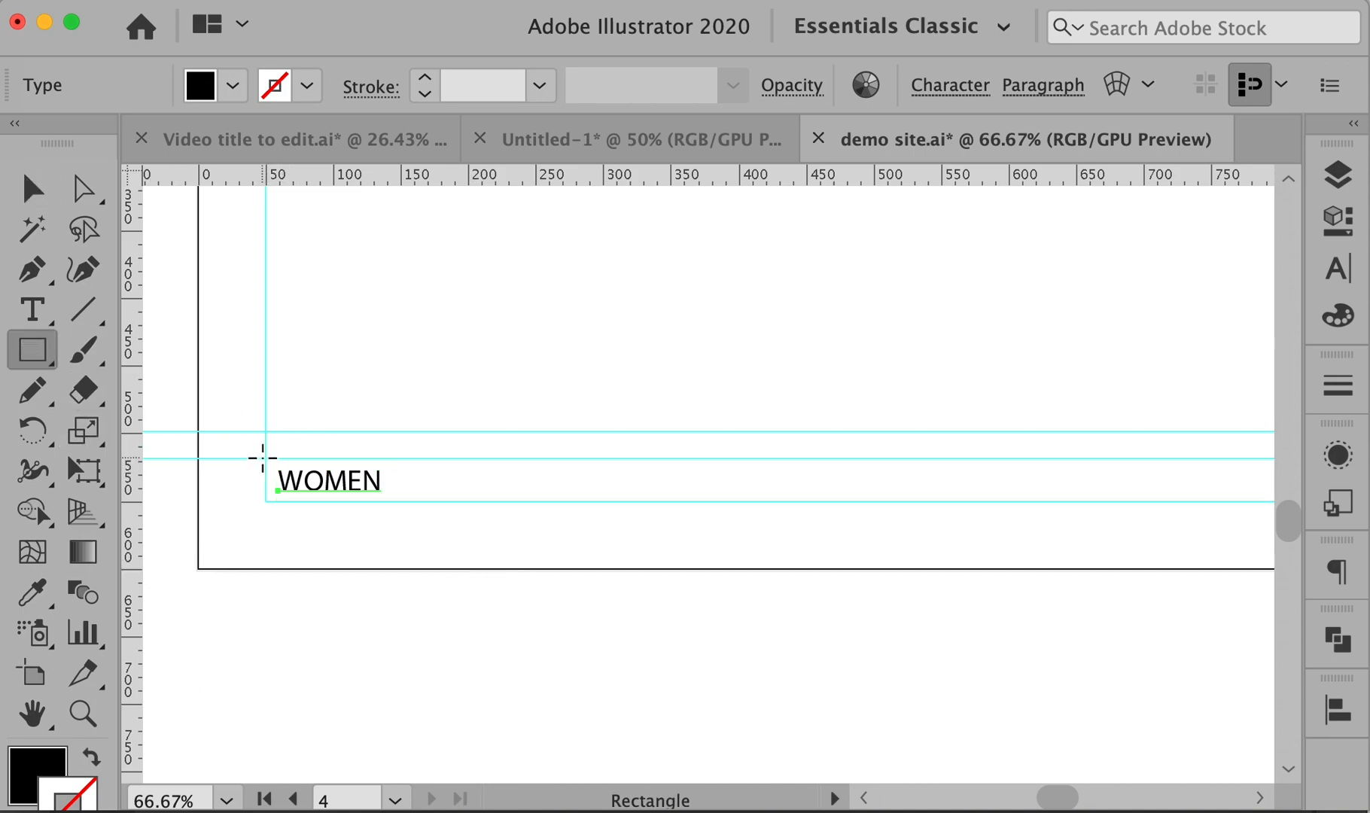
{"action": "left_click_drag", "start_coordinate": [264, 456], "coordinate": [897, 501]}
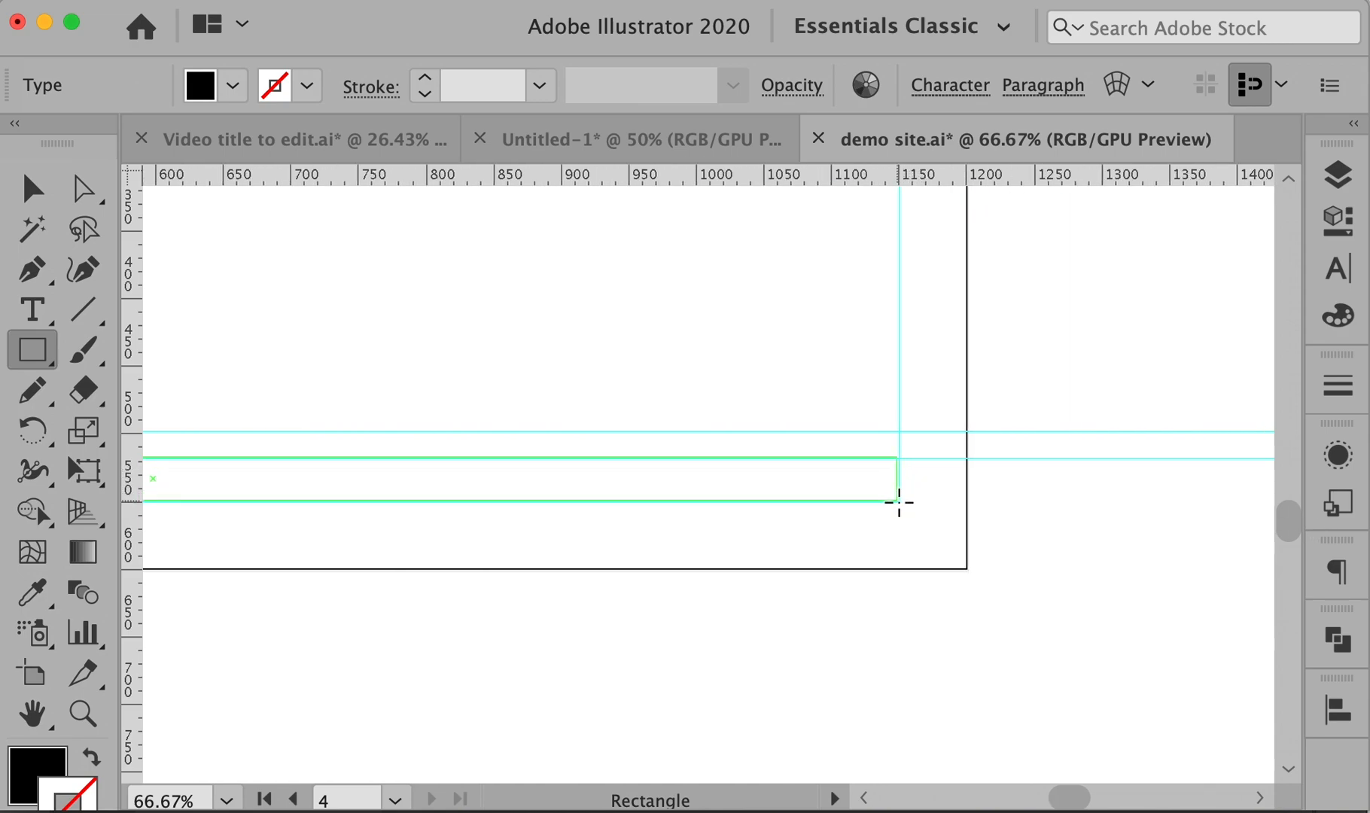
{"action": "left_click_drag", "start_coordinate": [900, 502], "coordinate": [899, 499]}
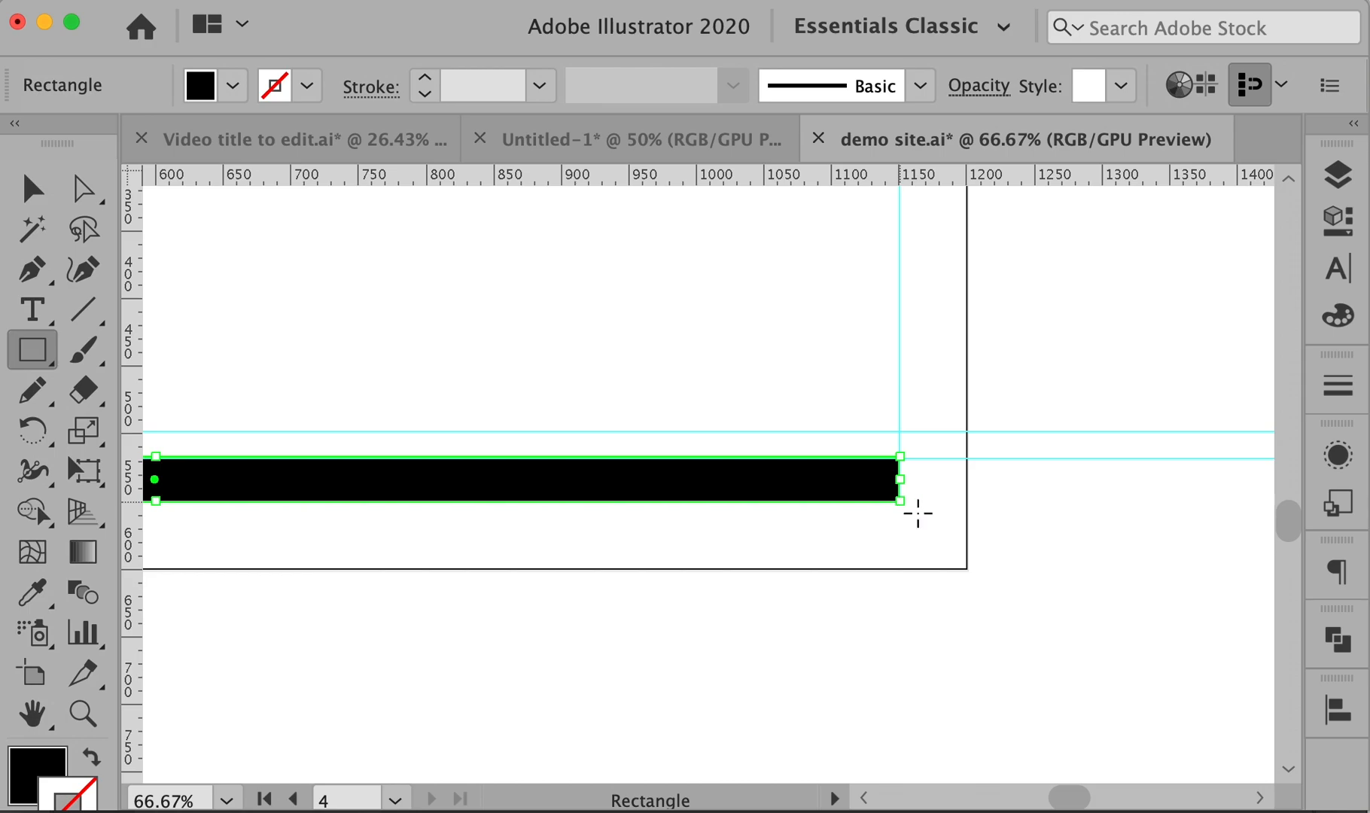
{"action": "scroll", "coordinate": [1096, 502], "scroll_direction": "up", "scroll_amount": 5}
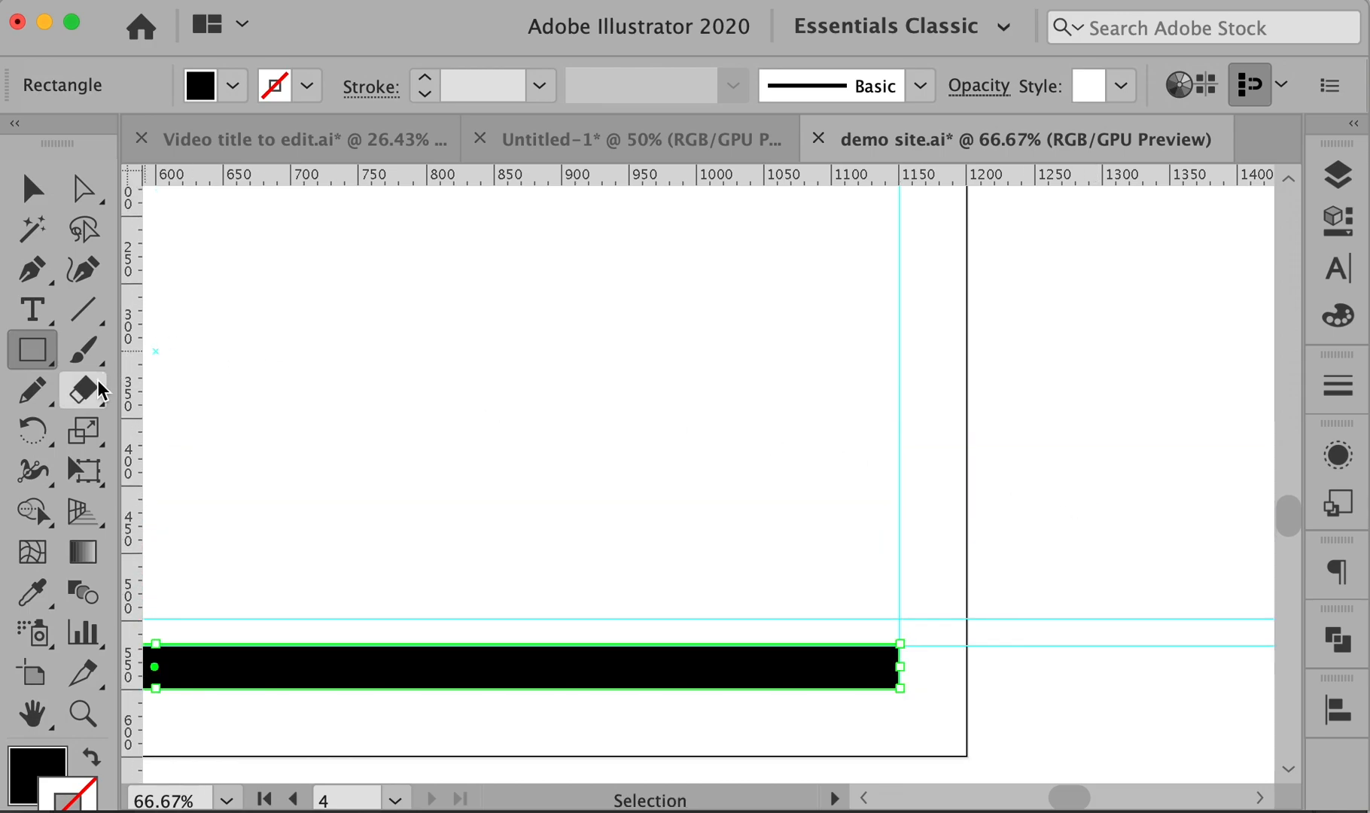
{"action": "key", "text": "i"}
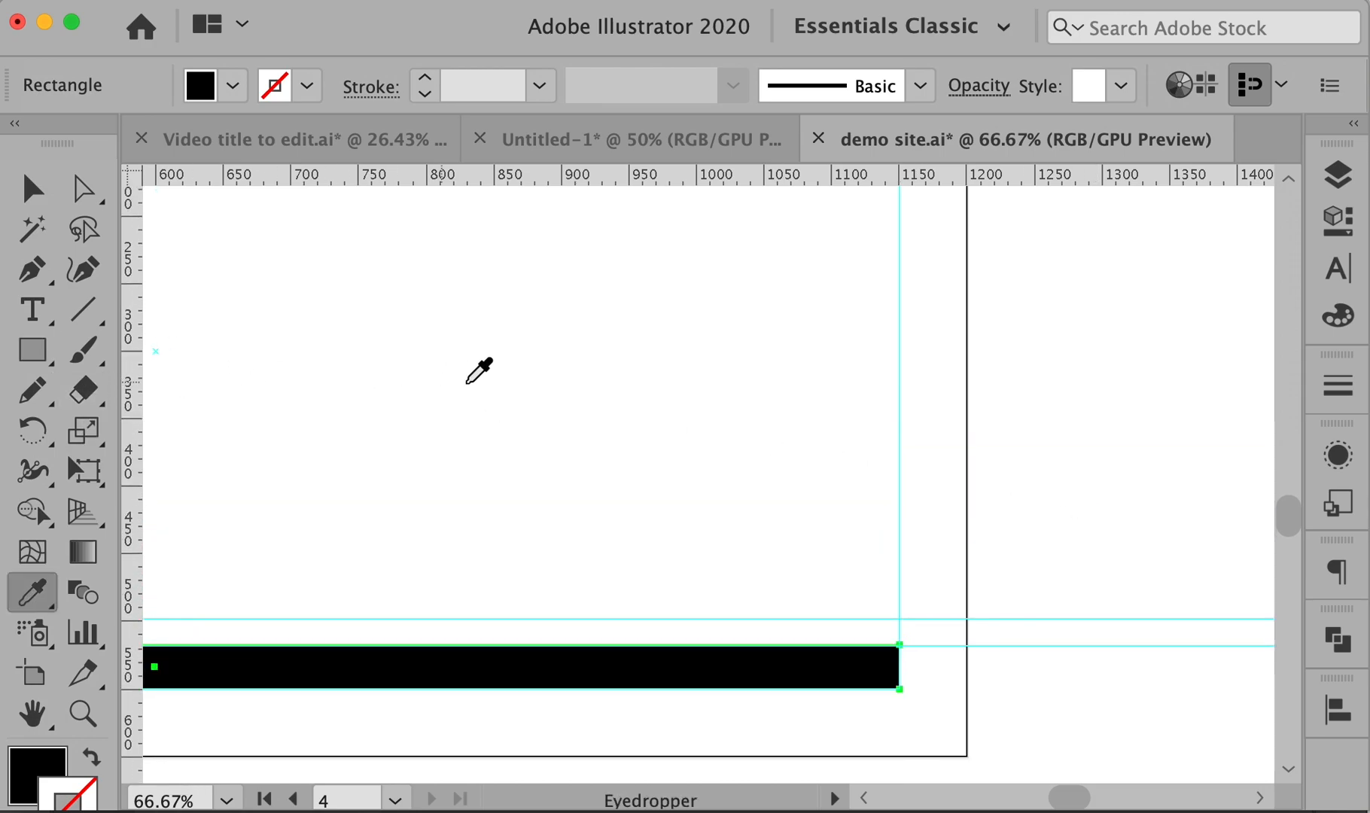
{"action": "scroll", "coordinate": [474, 371], "scroll_direction": "up", "scroll_amount": 8}
{"action": "left_click", "coordinate": [842, 481]}
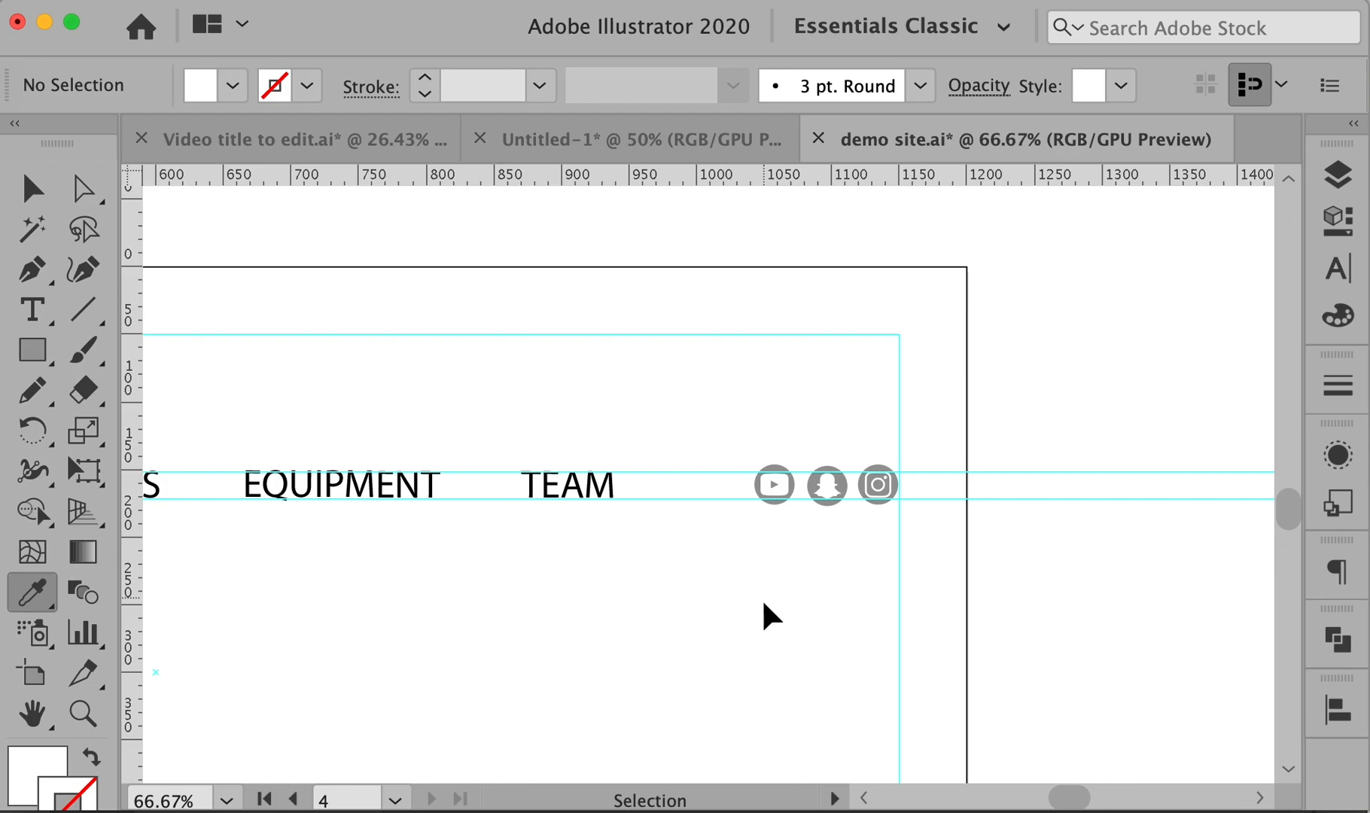
- Fill the footer bar with grey from the swatches
{"action": "left_click_drag", "start_coordinate": [630, 637], "coordinate": [965, 207]}
{"action": "left_click_drag", "start_coordinate": [676, 548], "coordinate": [999, 495]}
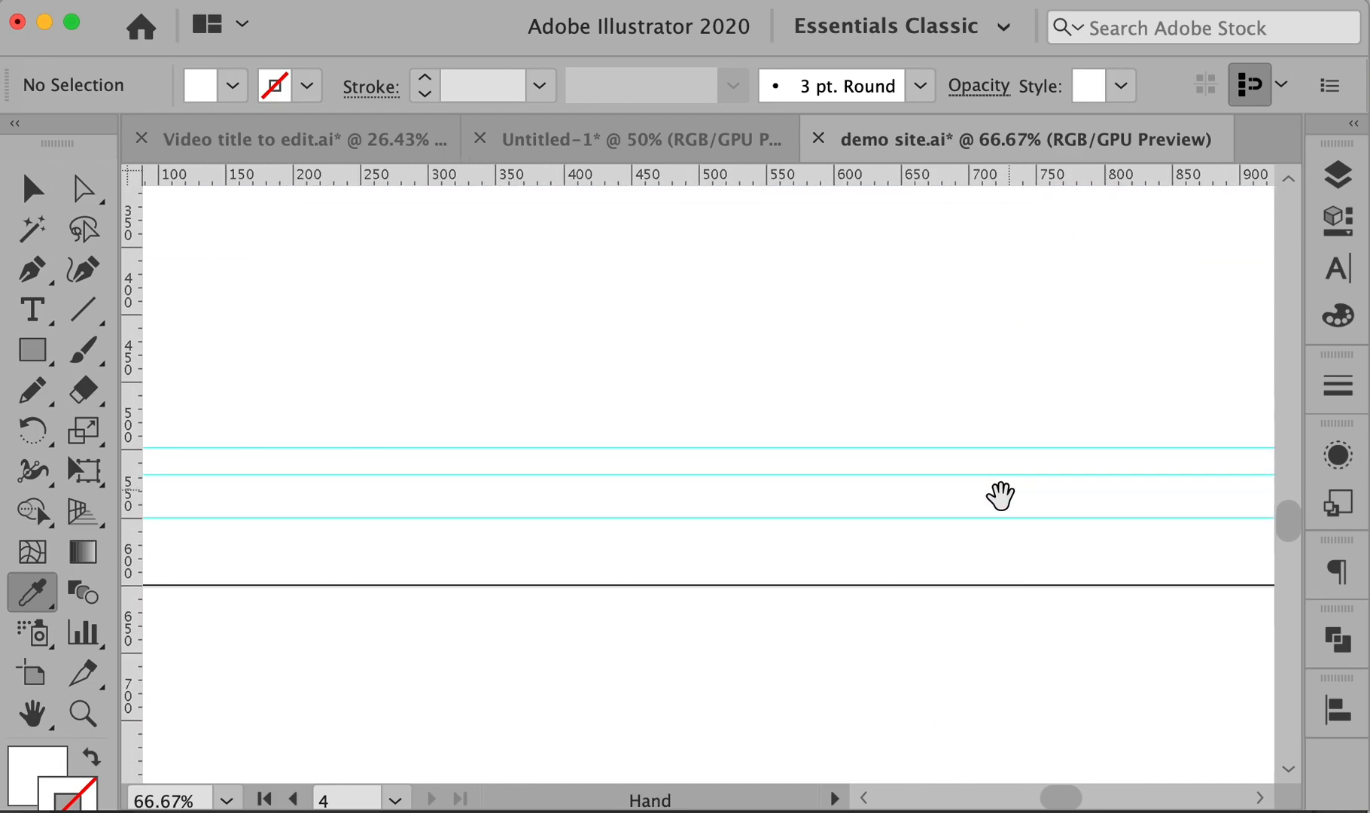
{"action": "left_click", "coordinate": [669, 501], "text": "super"}
{"action": "left_click", "coordinate": [232, 85]}
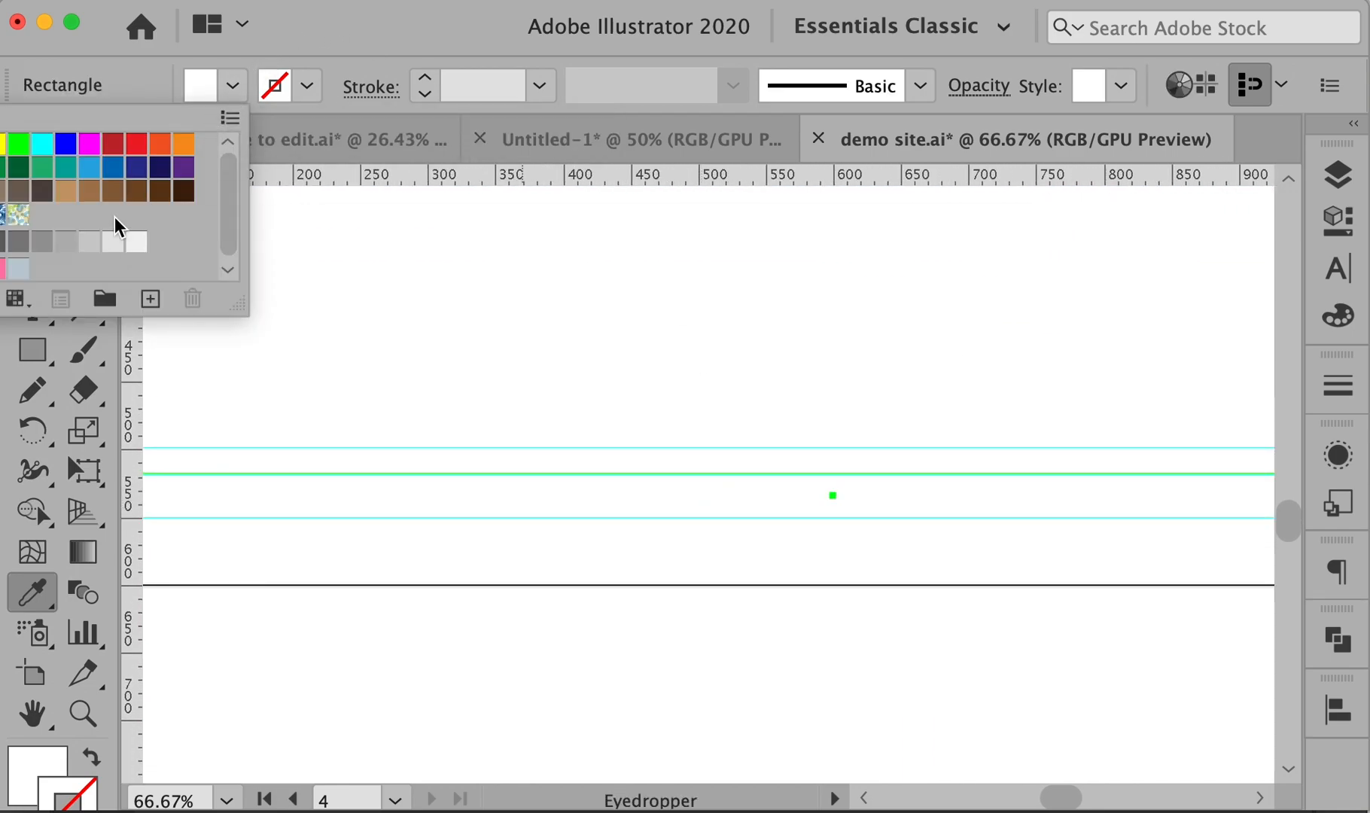
{"action": "left_click", "coordinate": [64, 249]}
{"action": "left_click", "coordinate": [438, 328]}
{"action": "left_click", "coordinate": [464, 389], "text": "super"}
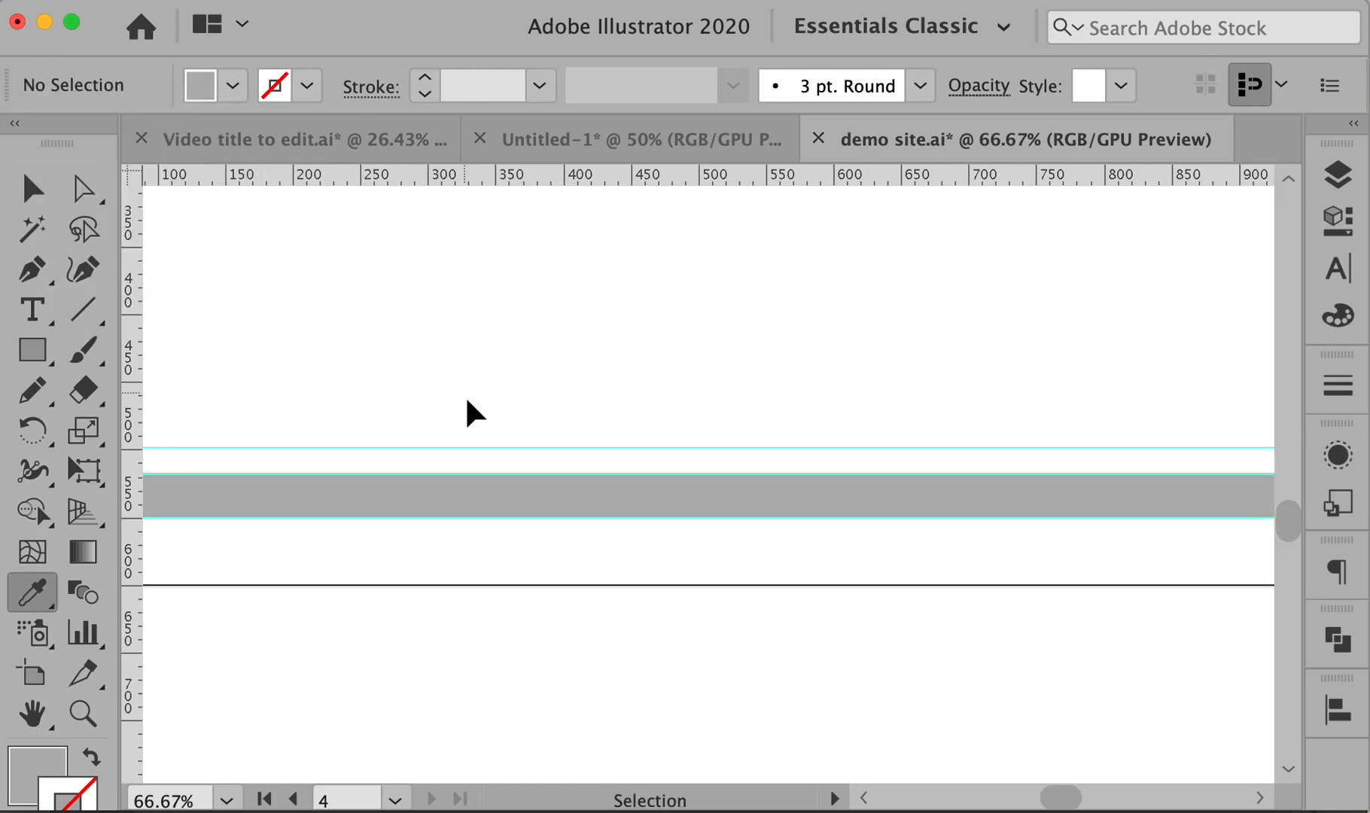
- Send the grey bar backward (Cmd+[) so the WOMEN text shows on top, then select the text
{"action": "left_click_drag", "start_coordinate": [605, 614], "coordinate": [918, 595]}
{"action": "key", "text": "v"}
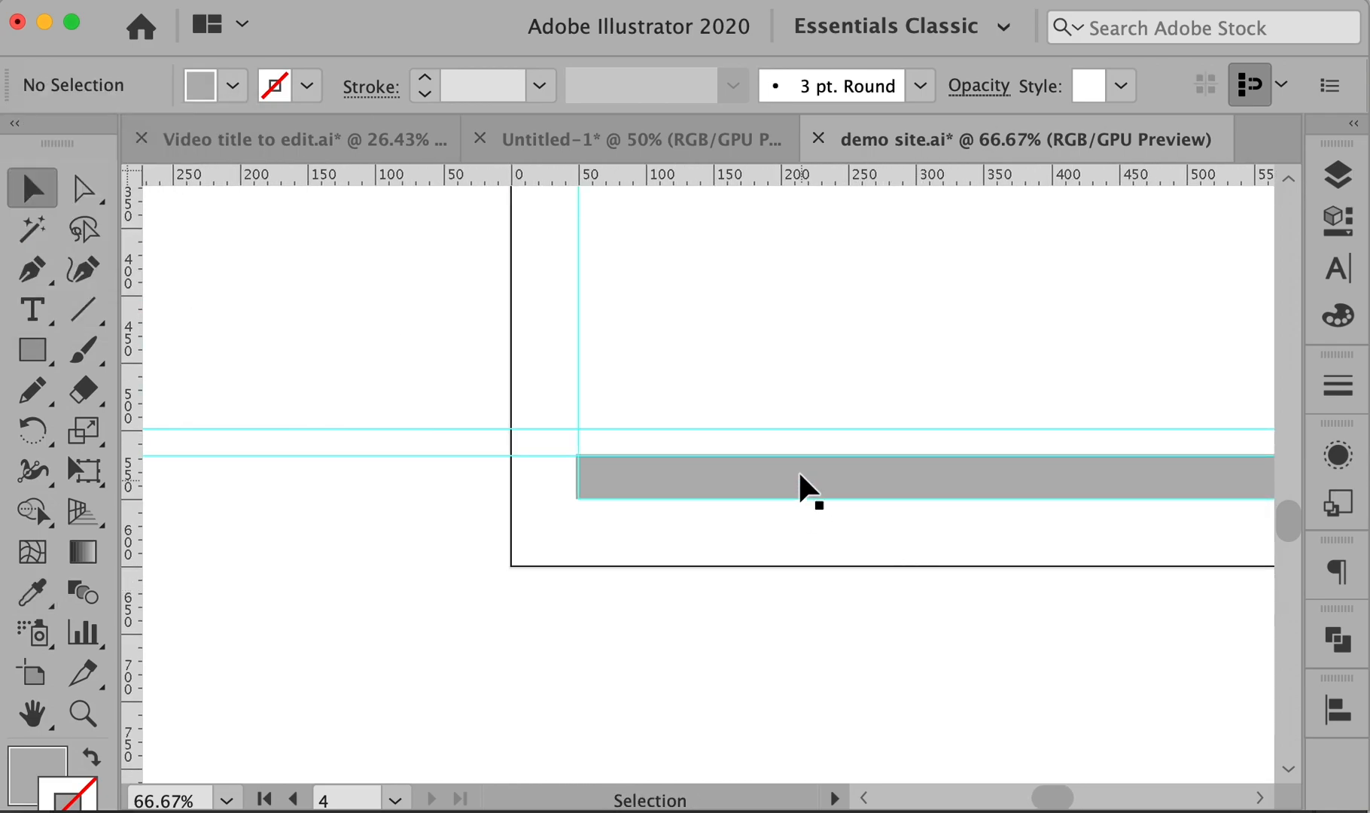
{"action": "left_click", "coordinate": [798, 473]}
{"action": "key", "text": "super+shift+bracketleft"}
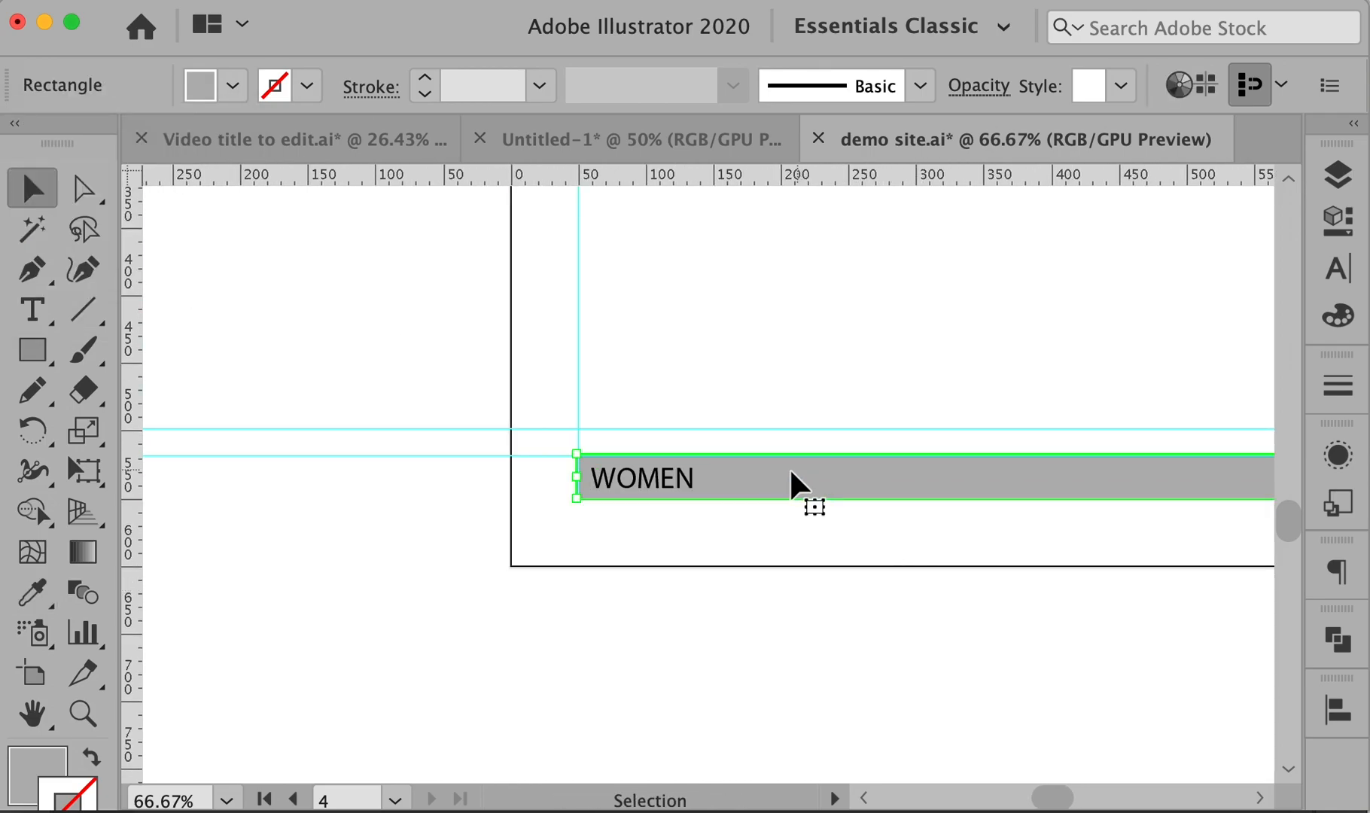
{"action": "left_click", "coordinate": [716, 577]}
{"action": "left_click", "coordinate": [670, 477]}
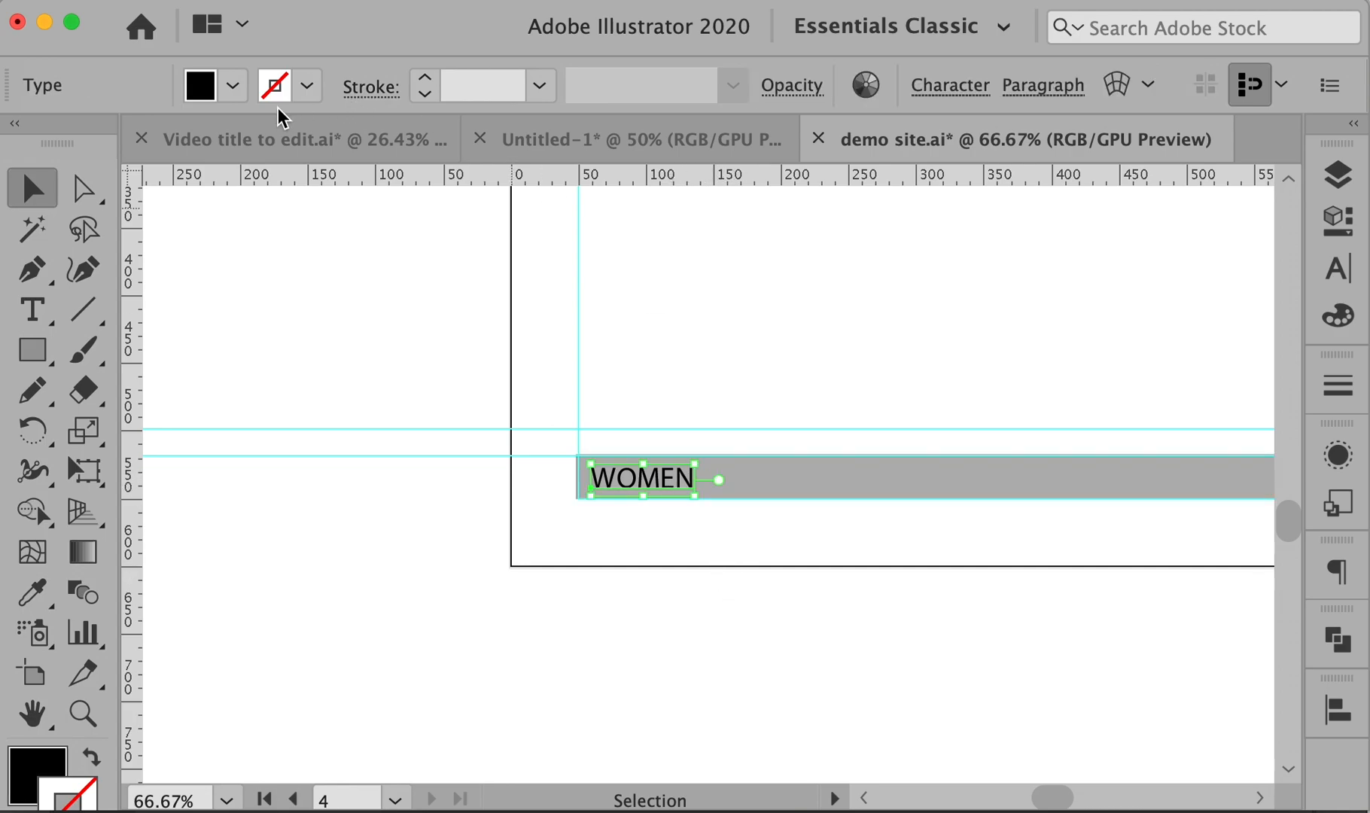
- Make the WOMEN footer text white
{"action": "left_click", "coordinate": [233, 85]}
{"action": "left_click", "coordinate": [0, 143]}
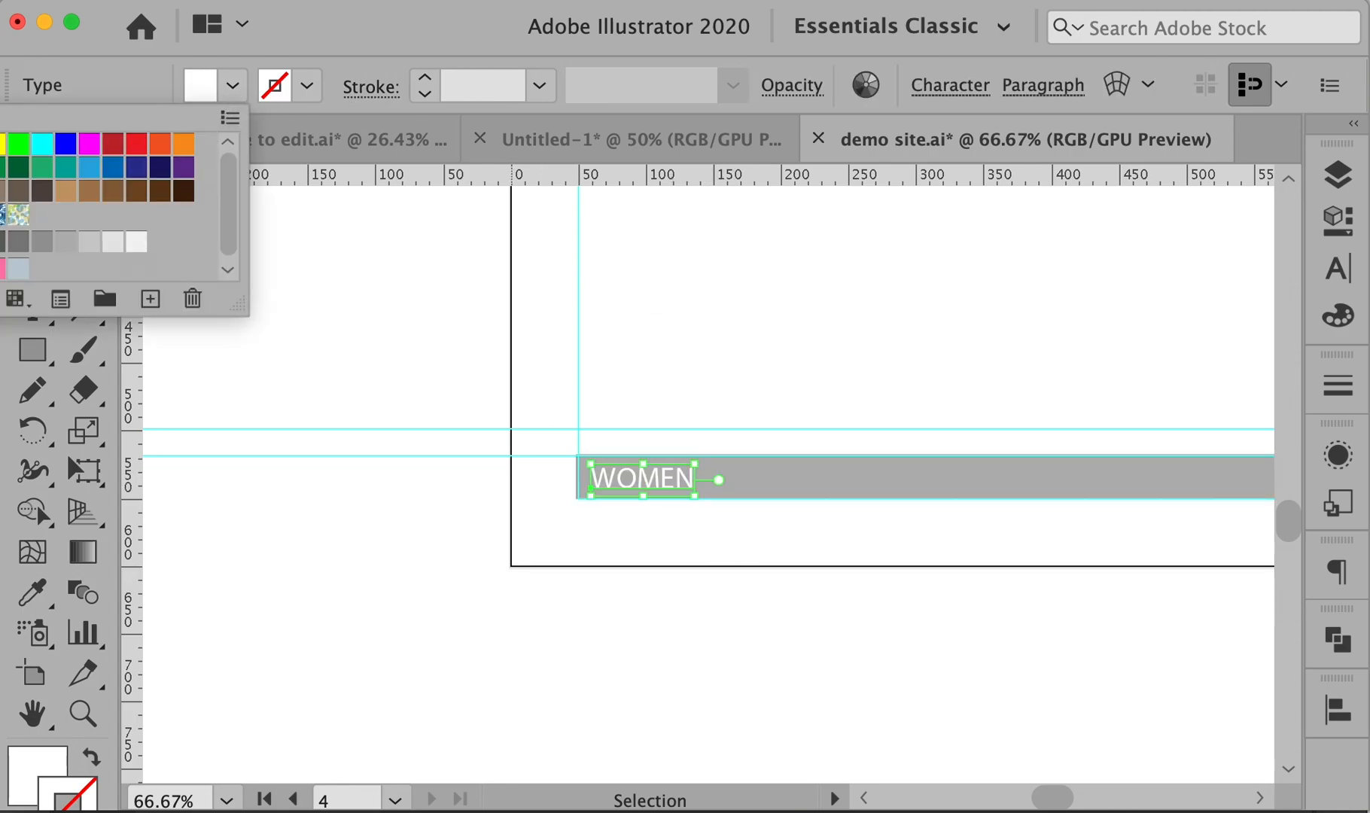
{"action": "left_click", "coordinate": [820, 734]}
{"action": "left_click", "coordinate": [847, 629]}
- Replace WOMEN with 'COPYRIGHT SURF STUFF 2020 |' followed by the company phone number
{"action": "key", "text": "t"}
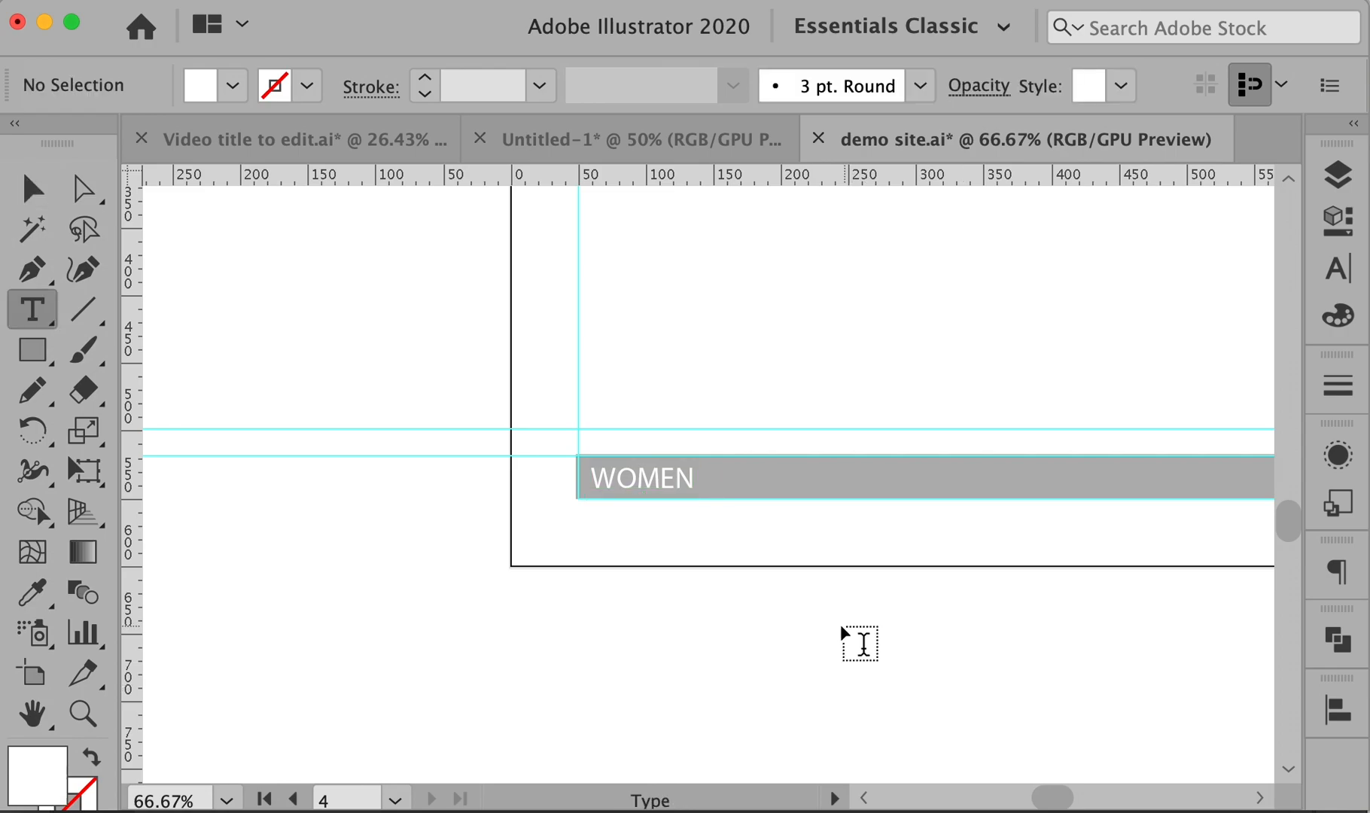
{"action": "left_click", "coordinate": [644, 477]}
{"action": "key", "text": "super+a"}
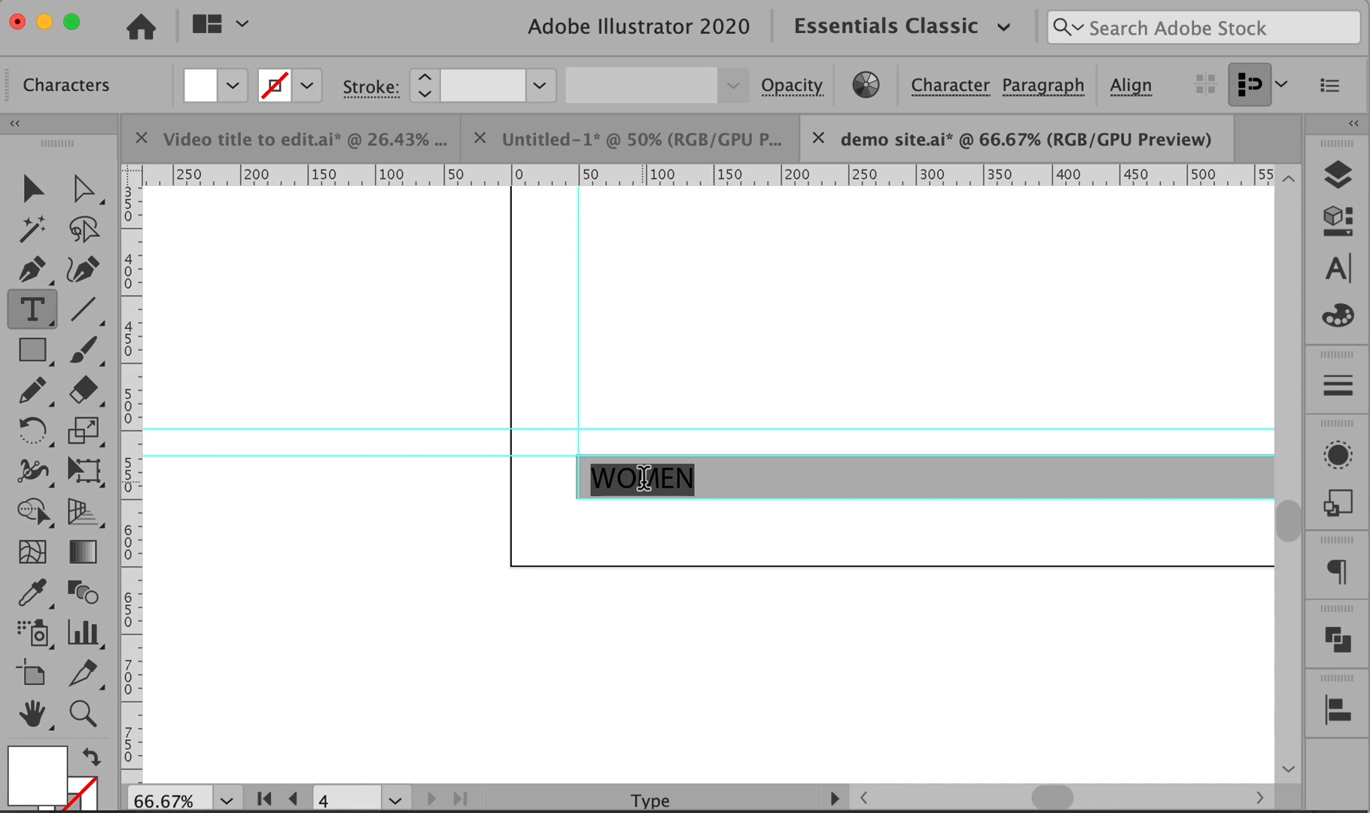
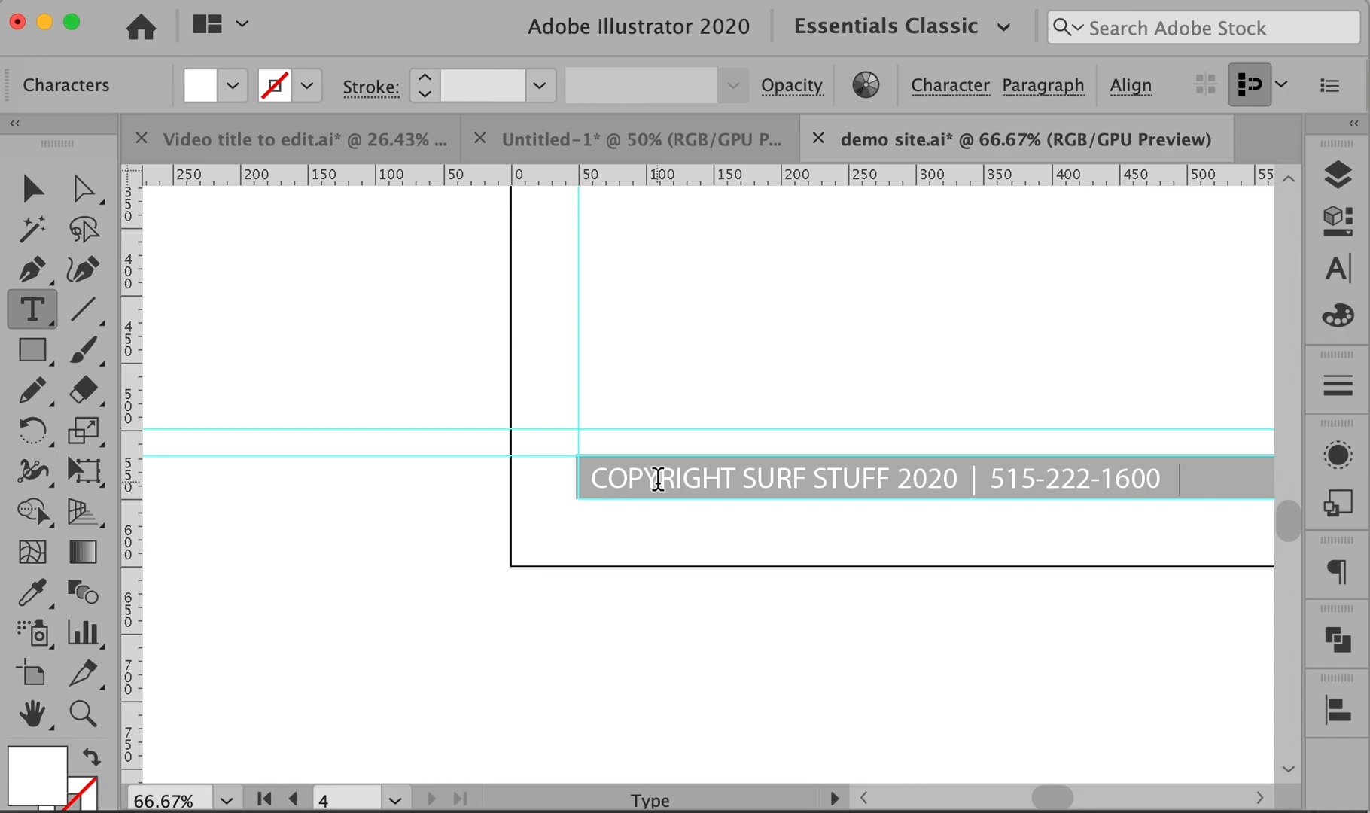
{"action": "left_click", "coordinate": [886, 668], "text": "super"}
{"action": "left_click_drag", "start_coordinate": [1089, 602], "coordinate": [751, 622]}
{"action": "left_click", "coordinate": [839, 612], "text": "alt+super"}
{"action": "left_click", "coordinate": [837, 611], "text": "alt+super"}
{"action": "left_click", "coordinate": [840, 612], "text": "alt+super"}
{"action": "left_click_drag", "start_coordinate": [941, 380], "coordinate": [1057, 710]}
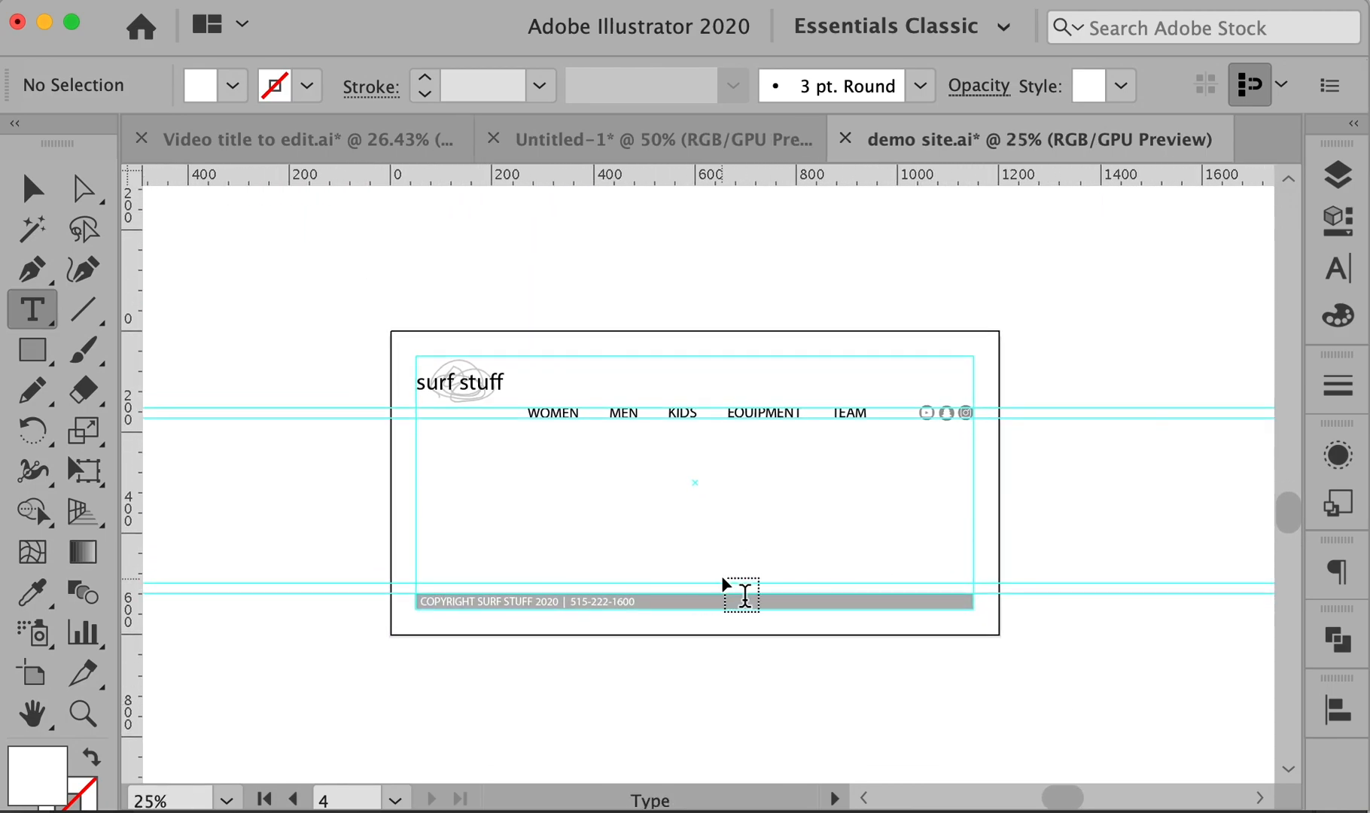
- Option-drag the artboard with the Artboard tool to place a duplicate on its right
{"action": "key", "text": "v"}
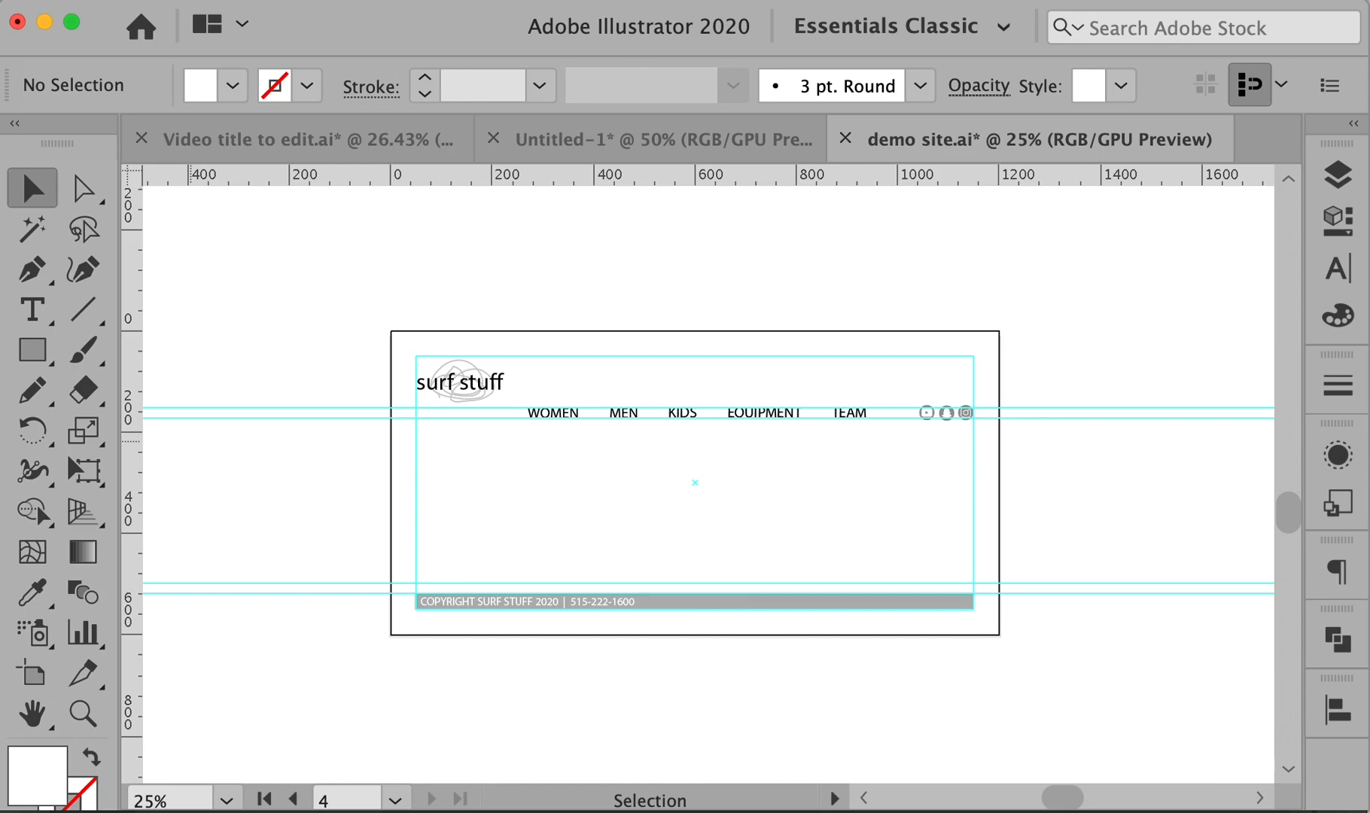
{"action": "left_click", "coordinate": [33, 676]}
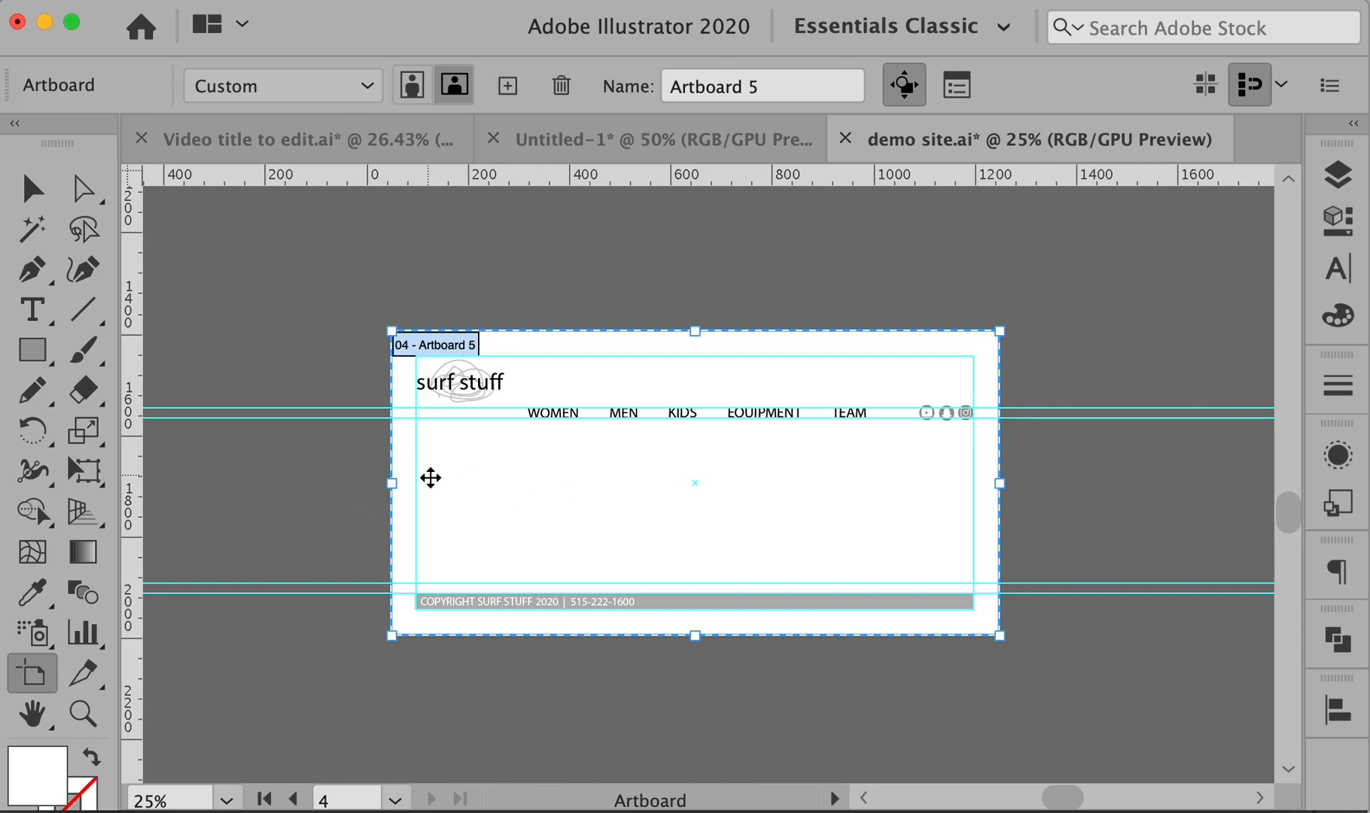
{"action": "left_click_drag", "start_coordinate": [421, 517], "coordinate": [341, 493]}
{"action": "key", "text": "space"}
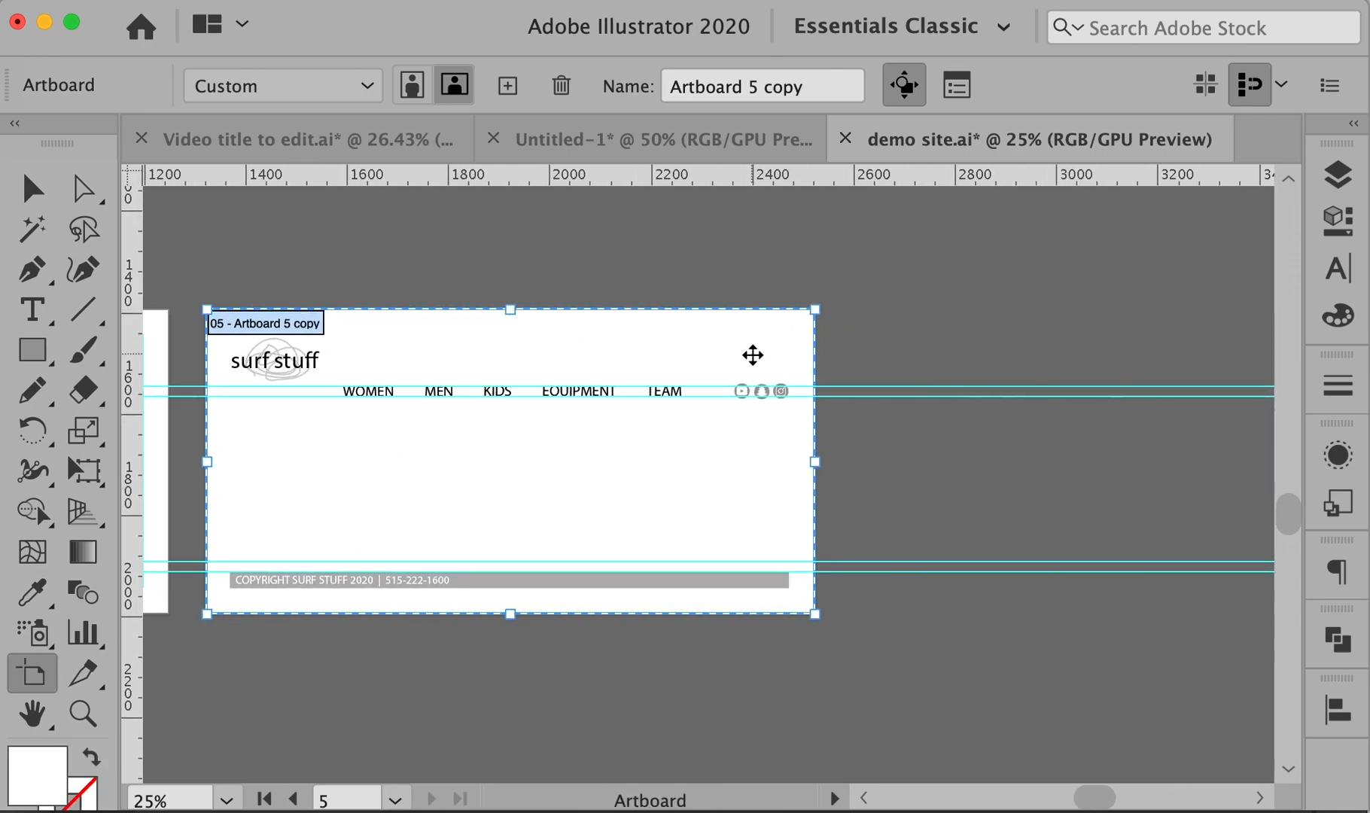
{"action": "key", "text": "Escape"}
{"action": "key", "text": "space"}
{"action": "left_click_drag", "start_coordinate": [398, 309], "coordinate": [895, 339]}
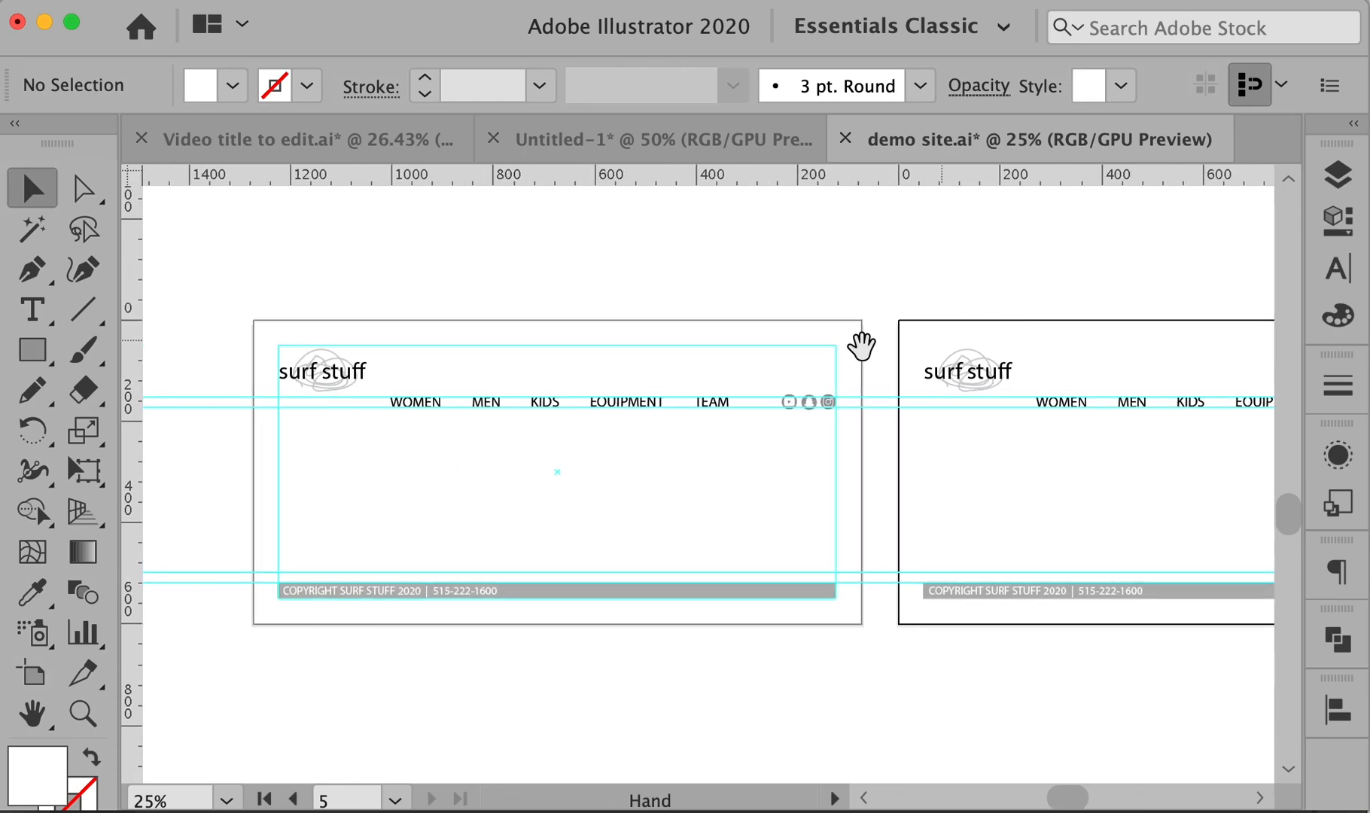
- Undo the artboard duplication and an accidental guides-to-paths conversion
{"action": "key", "text": "super+z"}
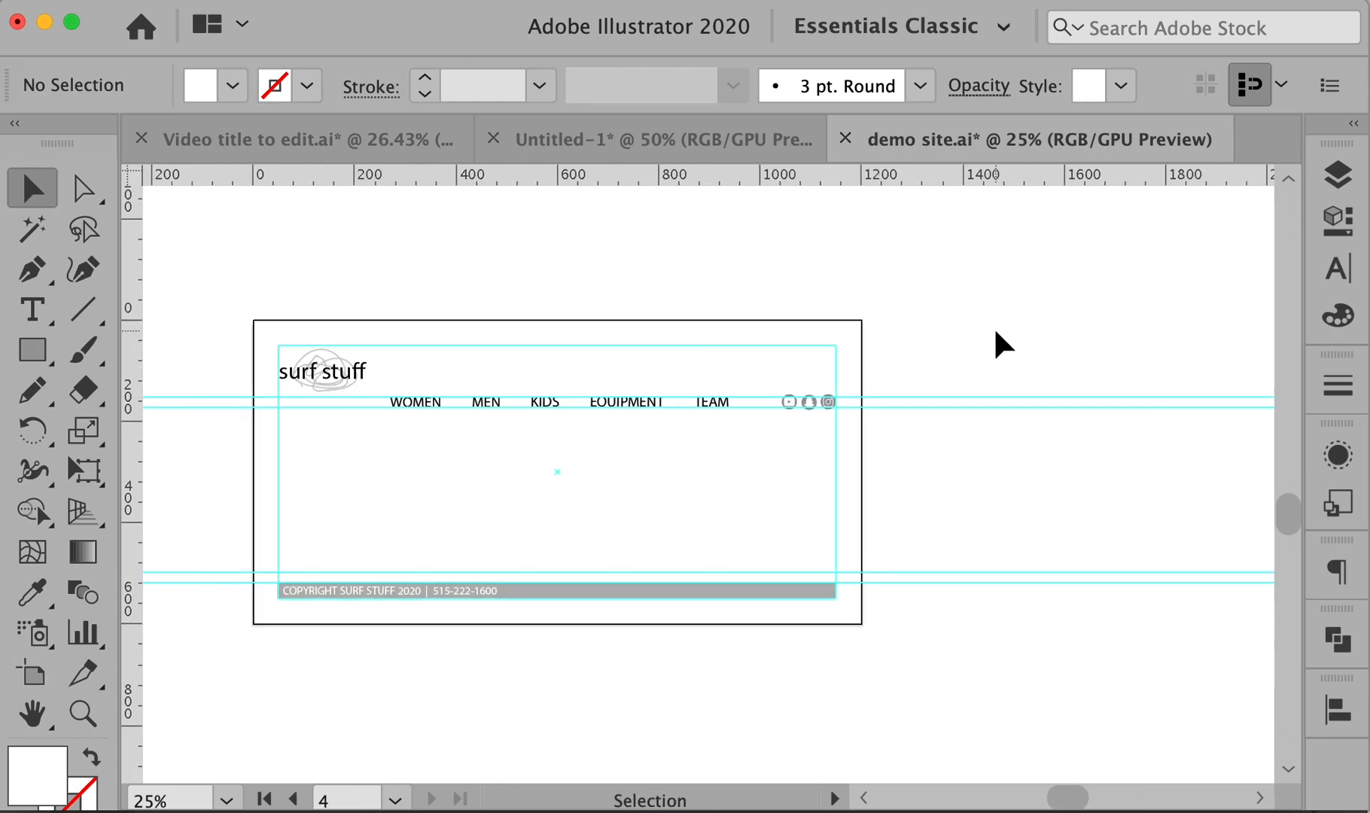
{"action": "key", "text": "alt+super+5"}
{"action": "key", "text": "super+z"}
{"action": "left_click", "coordinate": [85, 2]}
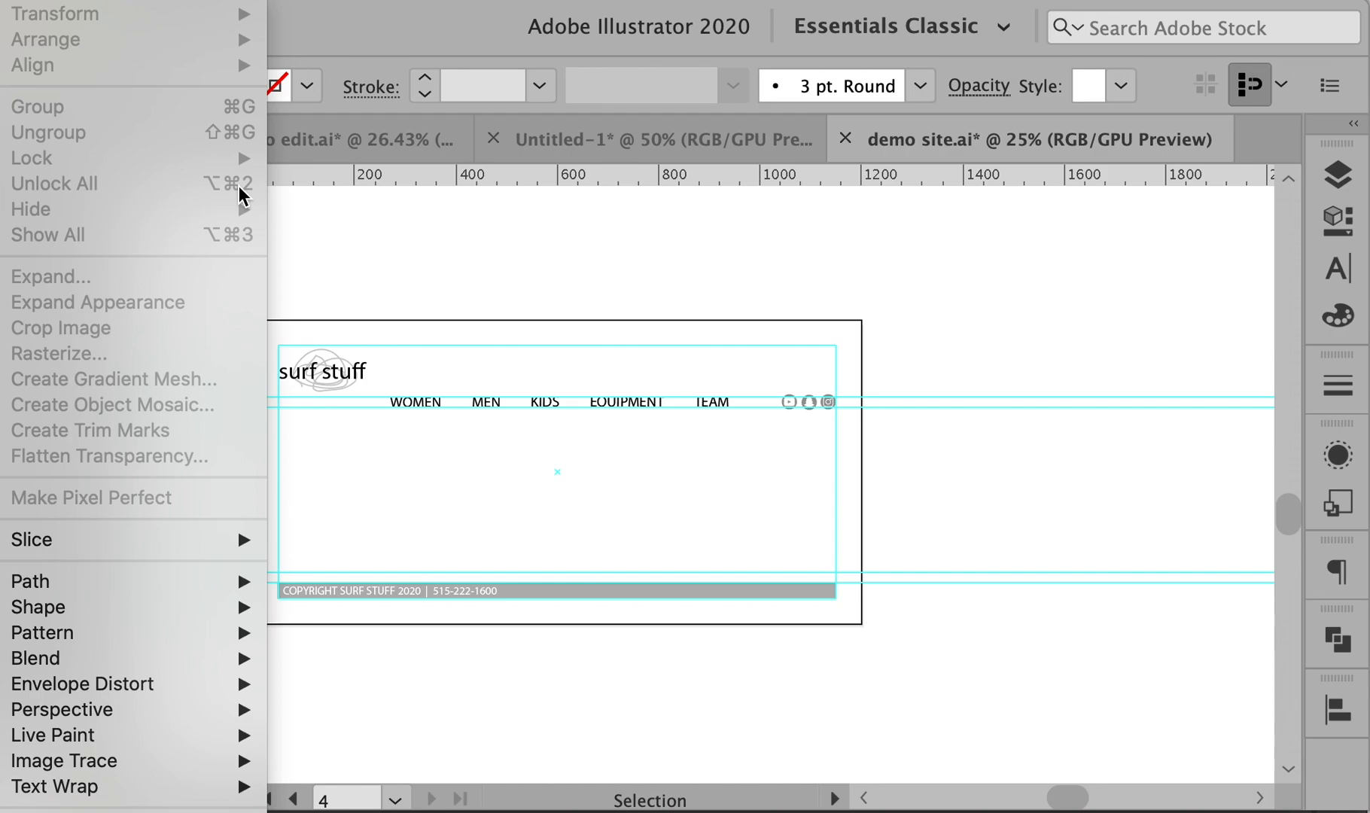
{"action": "left_click", "coordinate": [351, 207]}
{"action": "left_click_drag", "start_coordinate": [504, 257], "coordinate": [639, 257]}
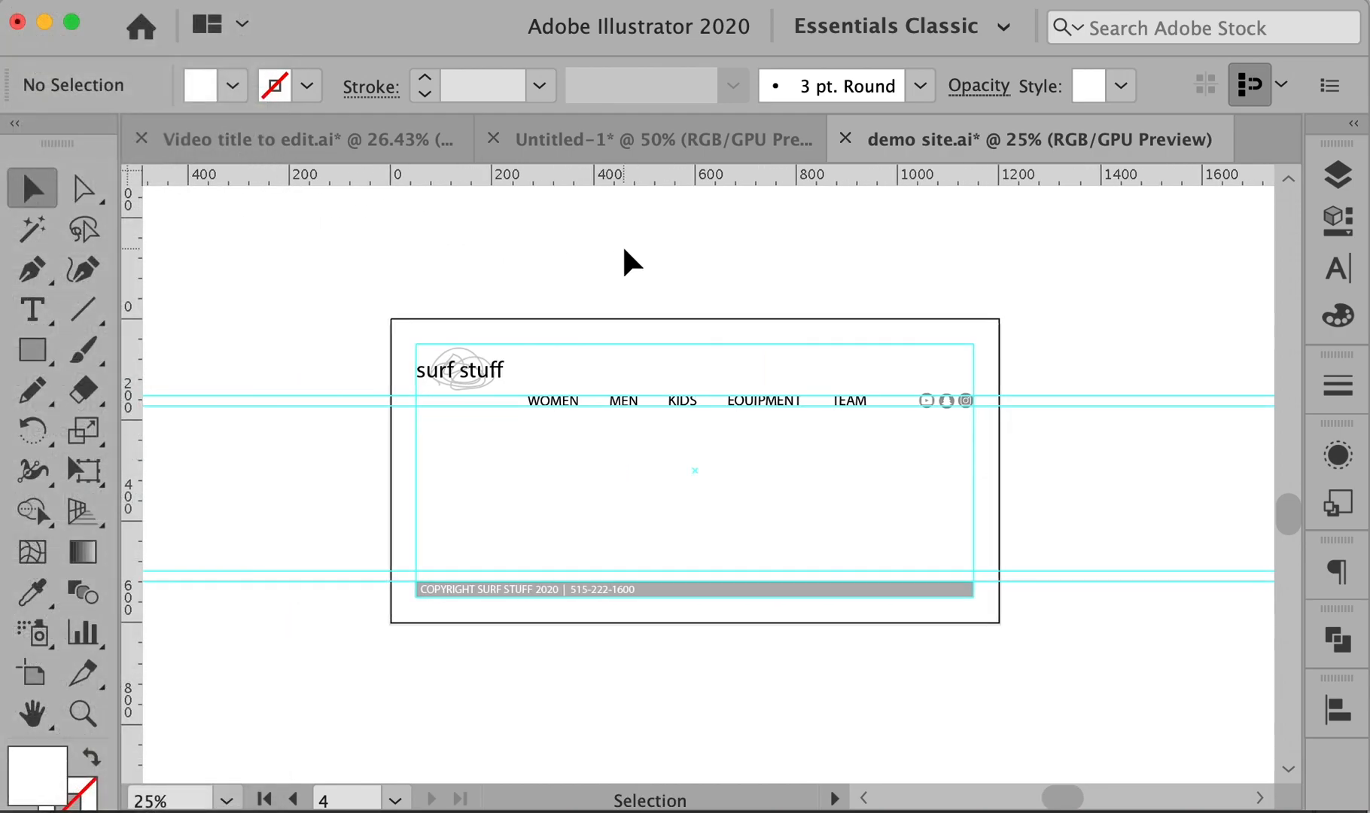
- Duplicate the artboard to the right again with Shift+O and zoom into the navigation row
{"action": "key", "text": "shift+o"}
{"action": "left_click_drag", "start_coordinate": [428, 397], "coordinate": [1088, 444]}
{"action": "left_click_drag", "start_coordinate": [1106, 422], "coordinate": [945, 453]}
{"action": "key", "text": "v"}
{"action": "left_click_drag", "start_coordinate": [454, 465], "coordinate": [1067, 462]}
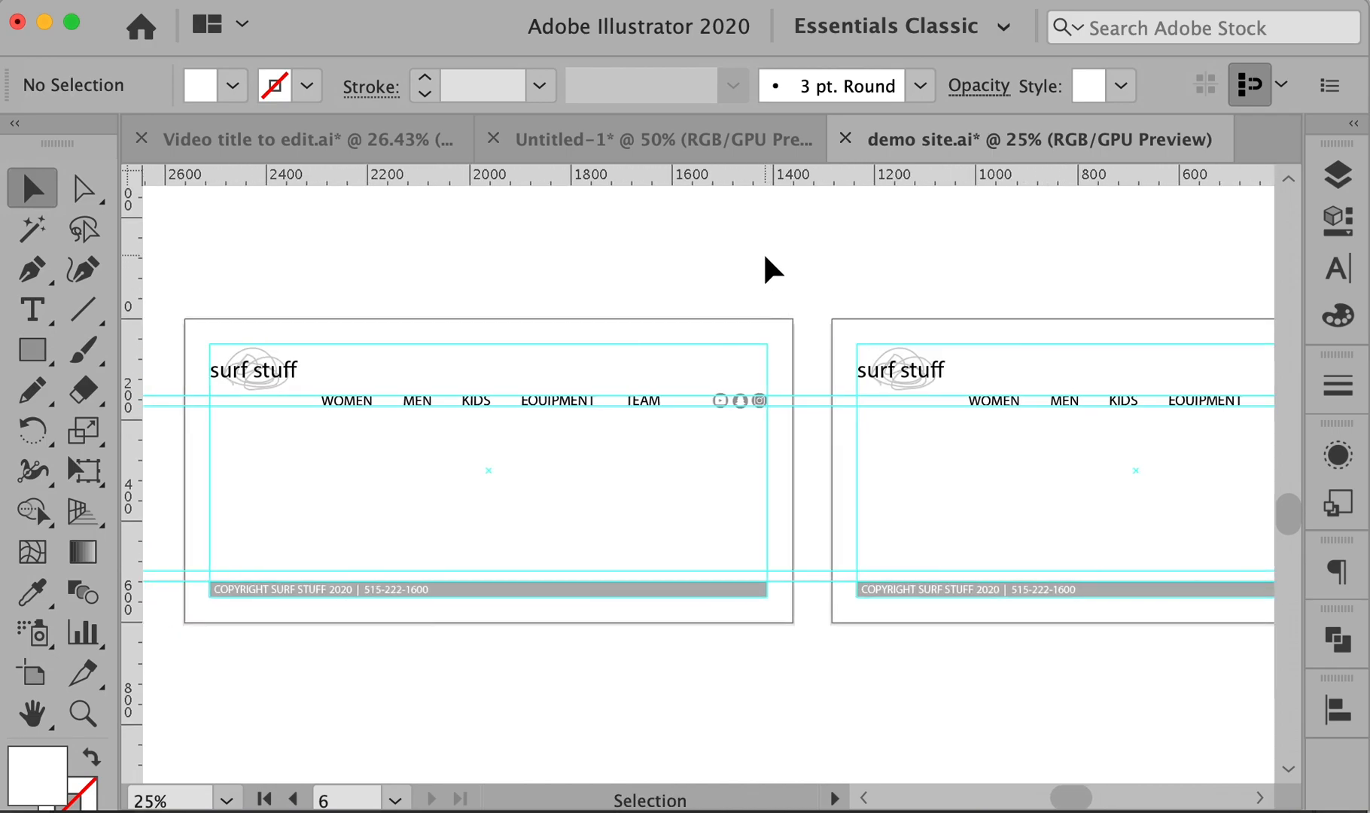
{"action": "left_click_drag", "start_coordinate": [983, 463], "coordinate": [428, 450]}
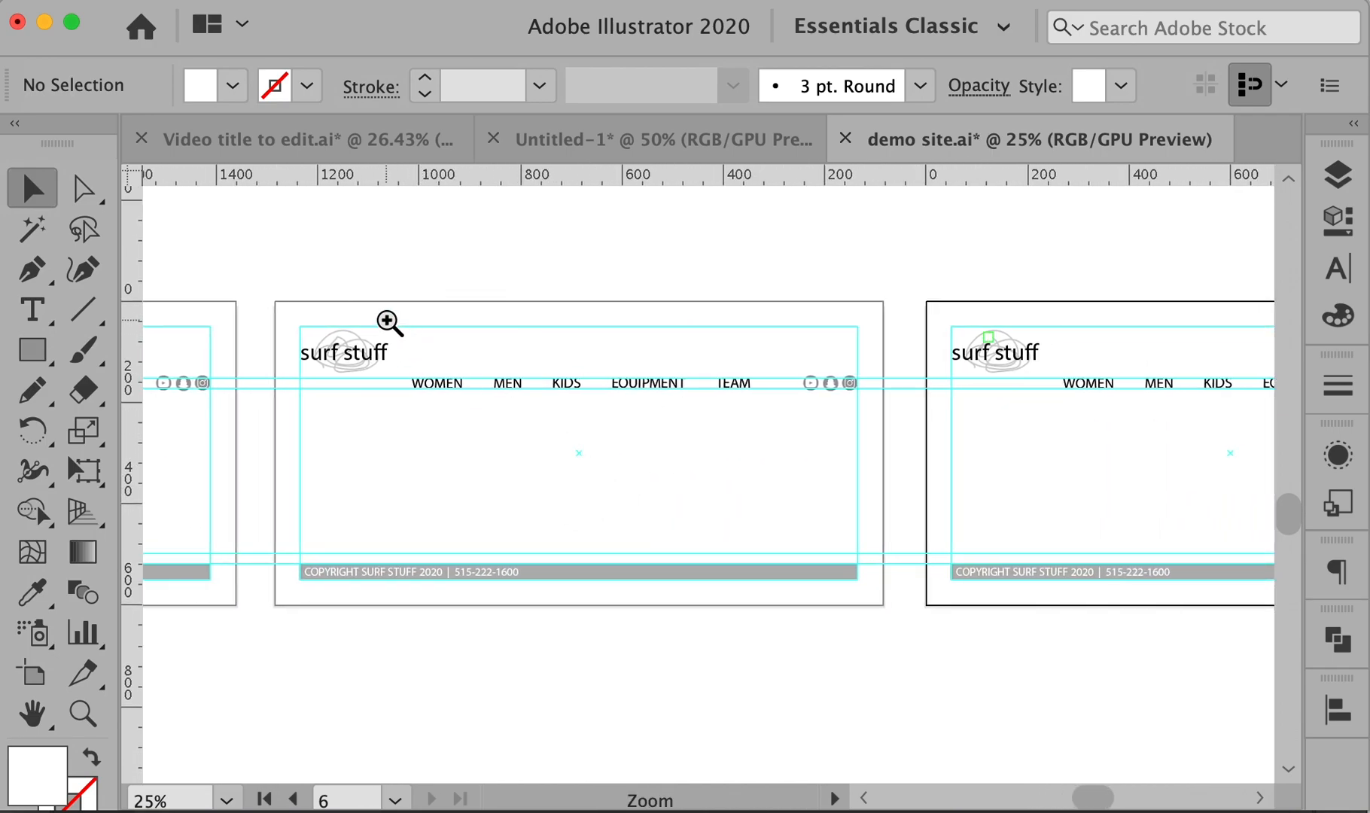
{"action": "left_click_drag", "start_coordinate": [386, 320], "coordinate": [893, 483]}
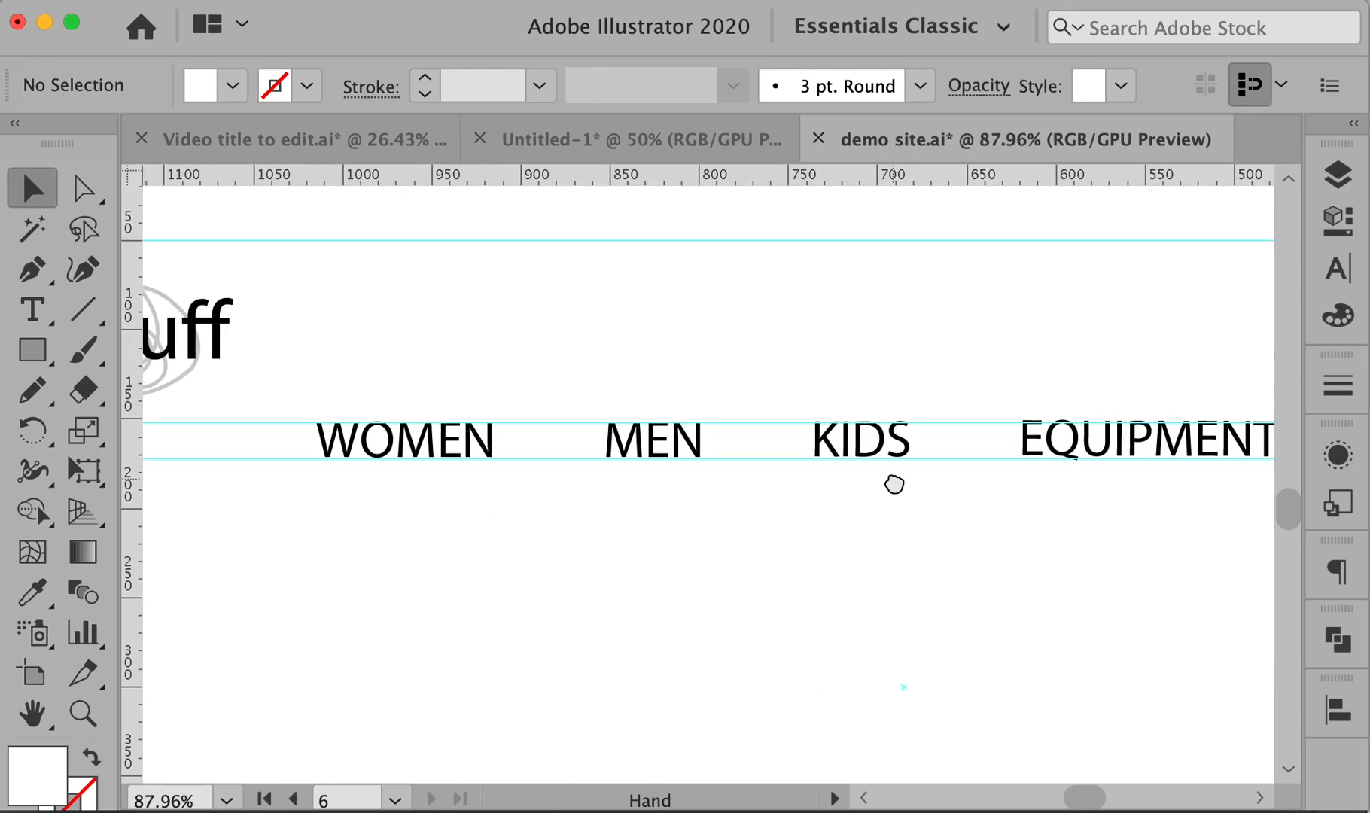
- Draw a no-fill rectangle with a grey outline around the MEN nav label
{"action": "left_click", "coordinate": [651, 450]}
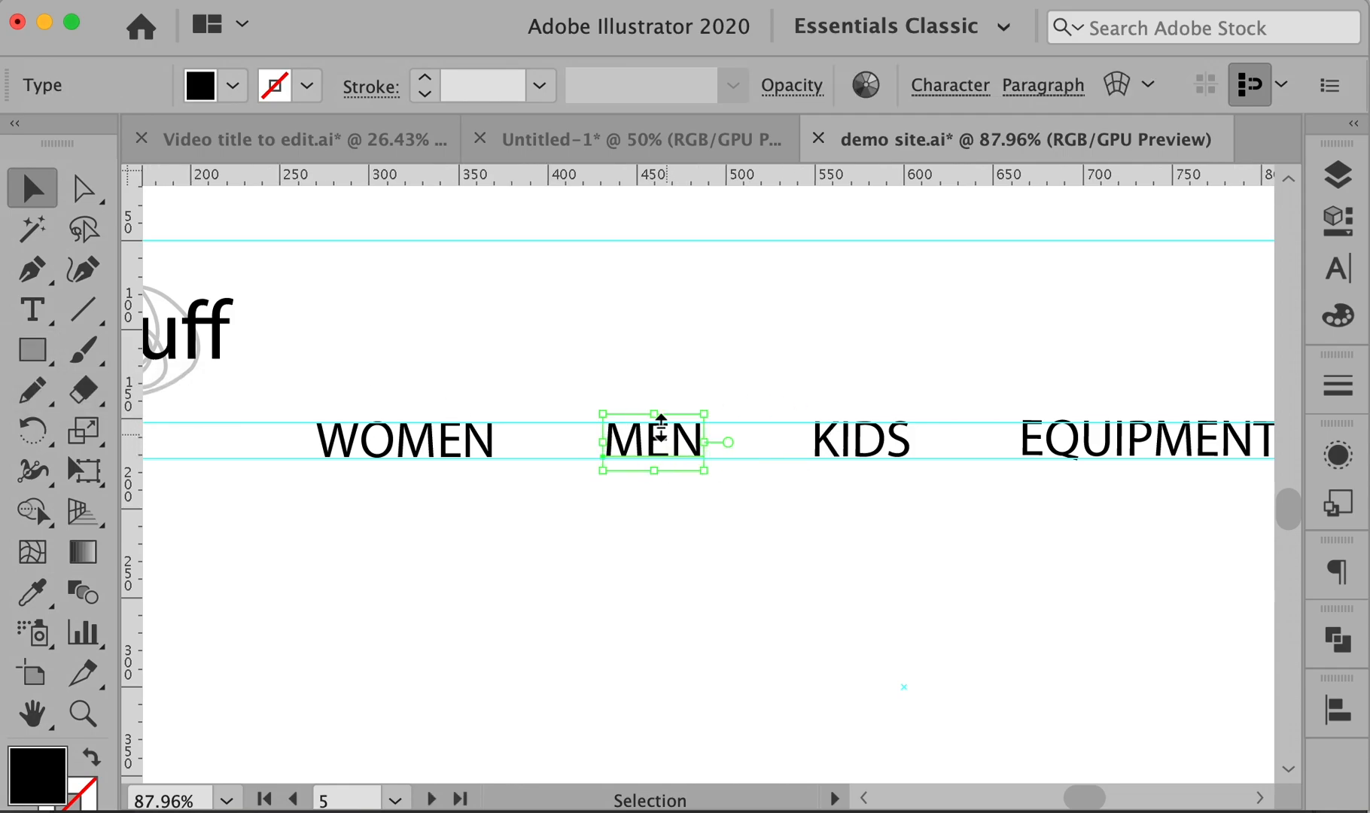
{"action": "left_click", "coordinate": [631, 391]}
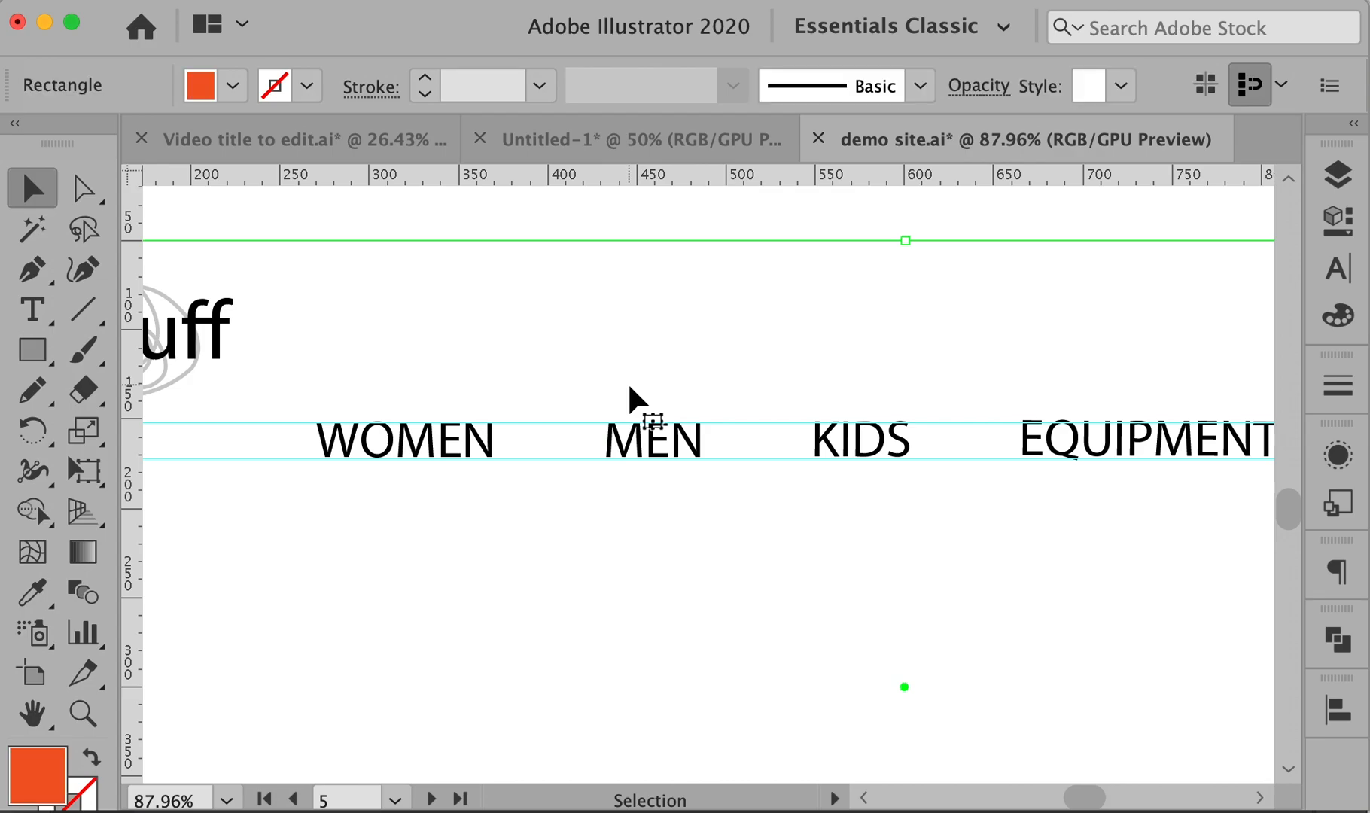
{"action": "key", "text": "super+shift+a"}
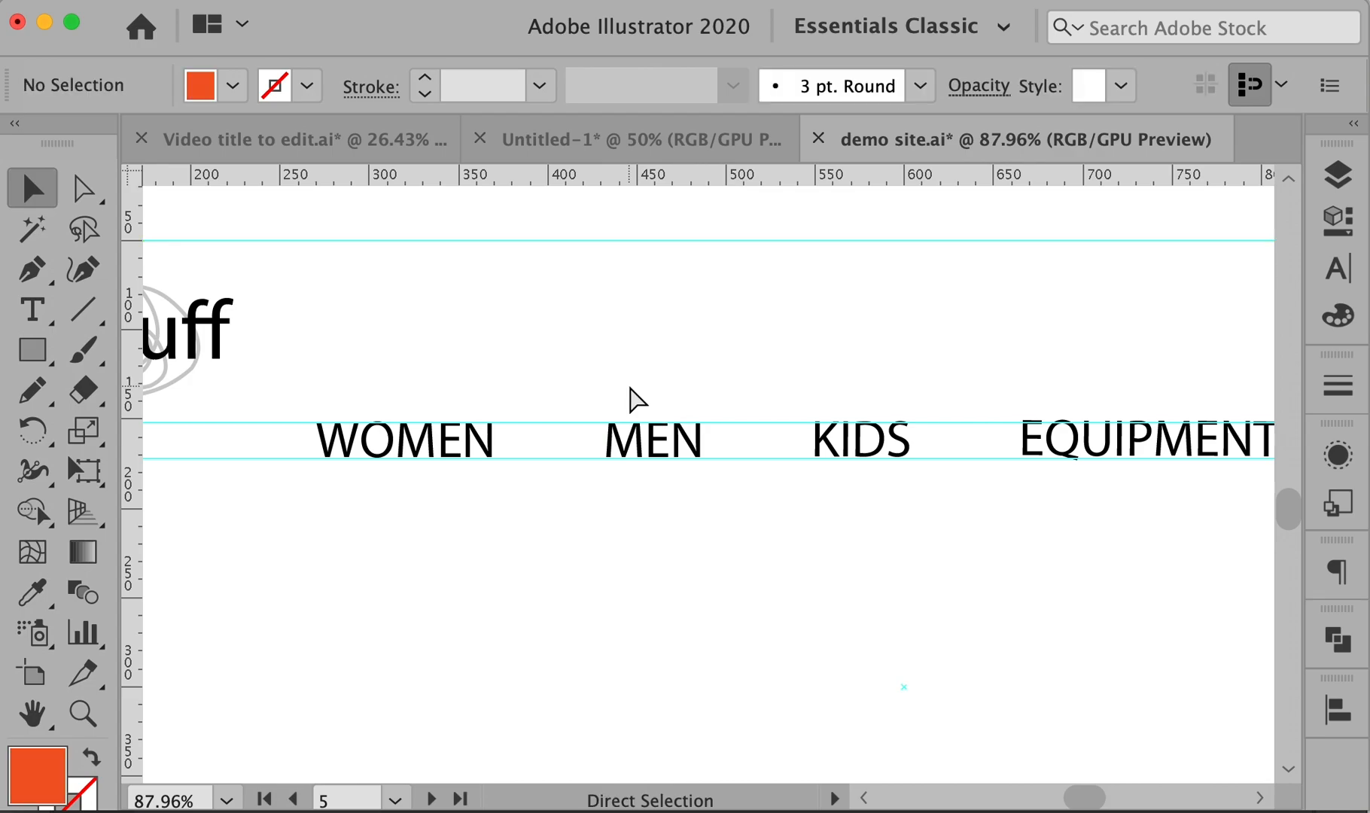
{"action": "left_click", "coordinate": [33, 351]}
{"action": "left_click_drag", "start_coordinate": [583, 399], "coordinate": [722, 470]}
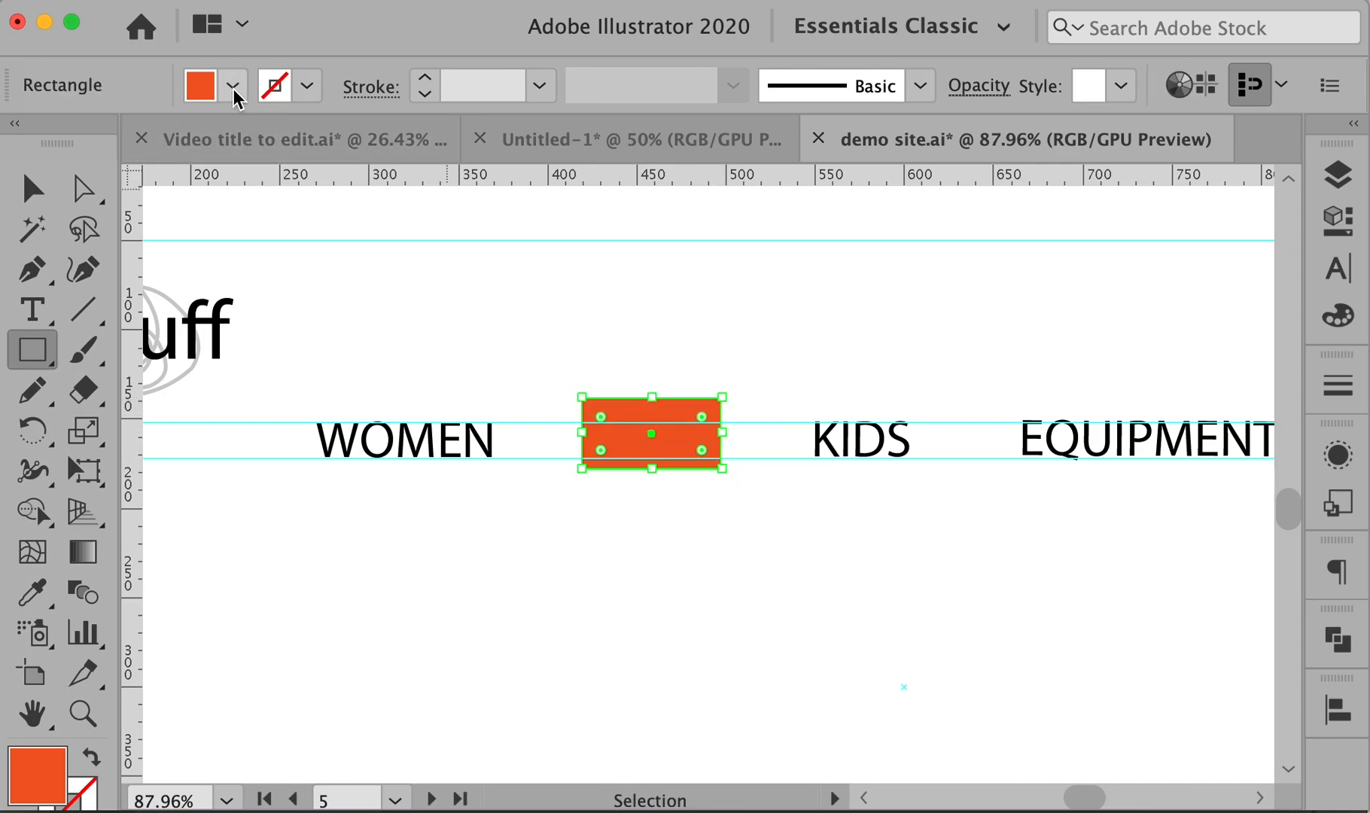
{"action": "left_click", "coordinate": [233, 94]}
{"action": "left_click", "coordinate": [13, 137]}
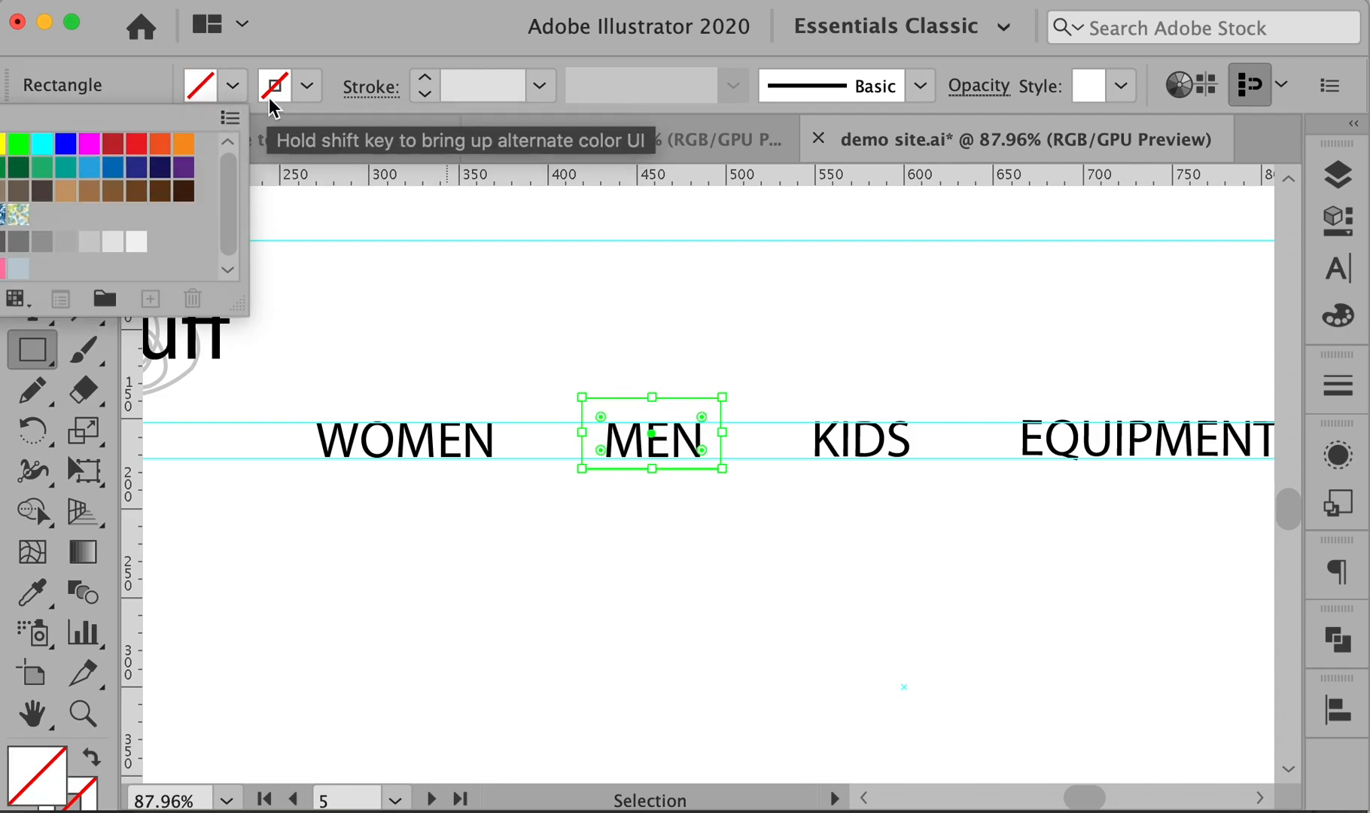
{"action": "left_click", "coordinate": [306, 87]}
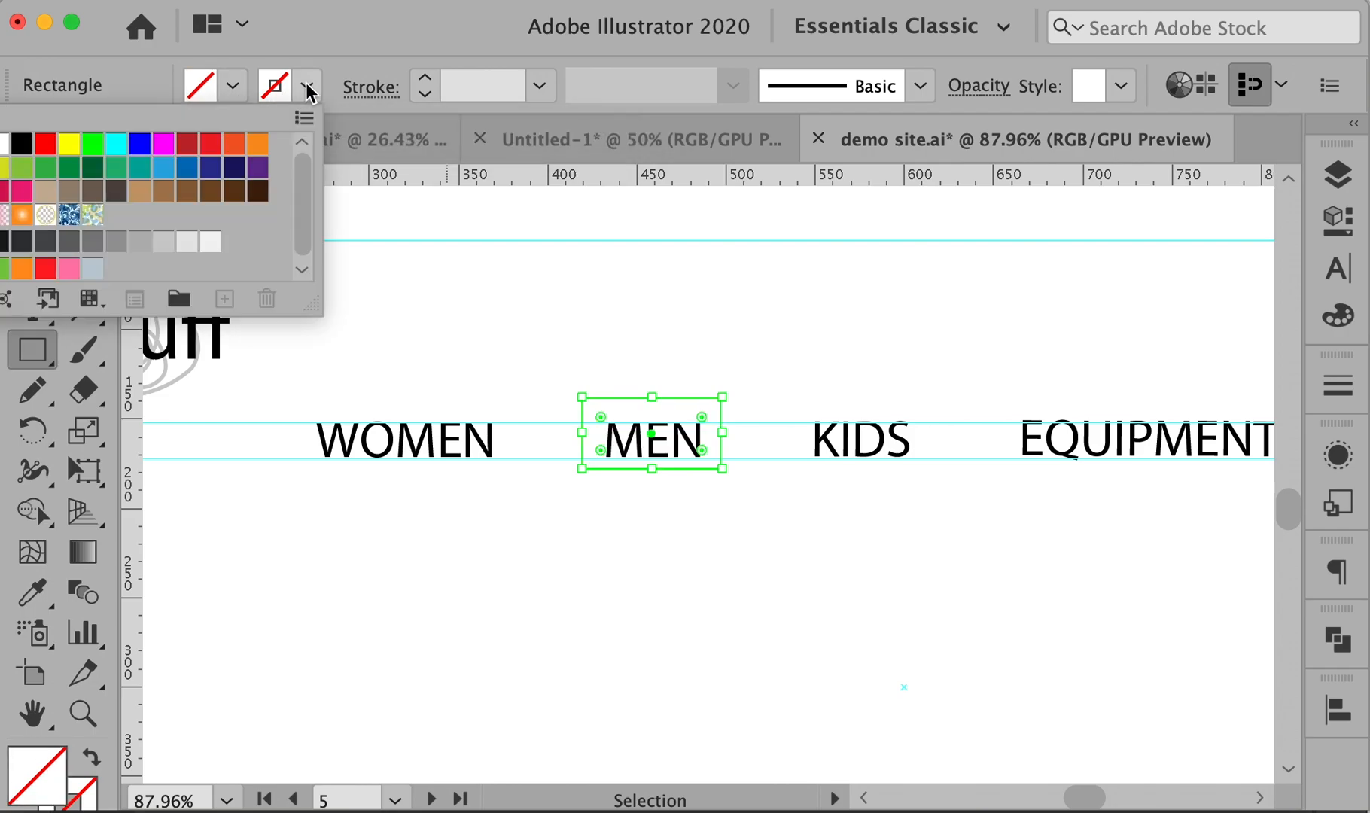
{"action": "left_click", "coordinate": [140, 242]}
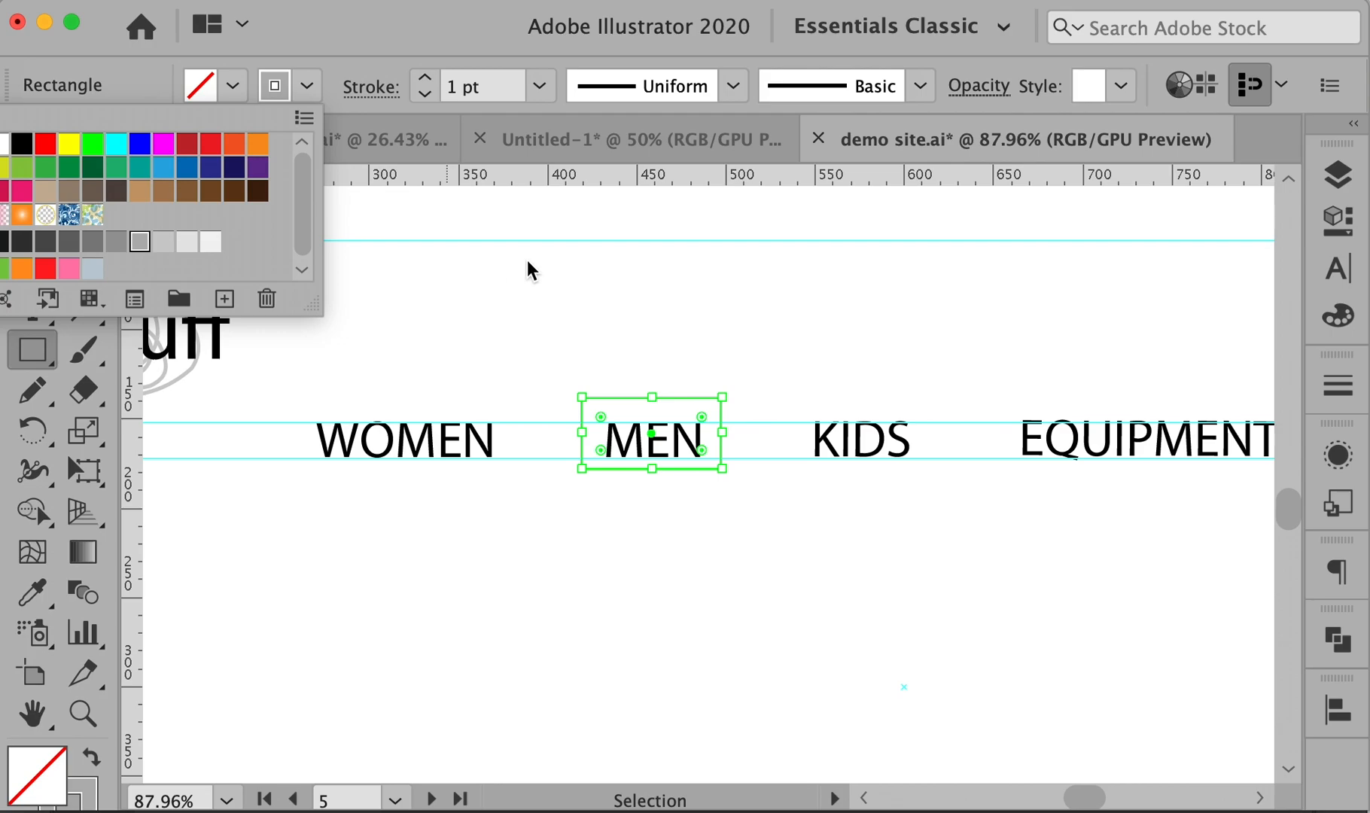
{"action": "key", "text": "super+shift+a"}
- Select and copy the grey outline rectangle around MEN
{"action": "left_click_drag", "start_coordinate": [1032, 366], "coordinate": [544, 350]}
{"action": "left_click", "coordinate": [943, 369], "text": "alt+super"}
{"action": "left_click", "coordinate": [944, 369], "text": "alt+super"}
{"action": "left_click_drag", "start_coordinate": [1139, 421], "coordinate": [1183, 286]}
{"action": "key", "text": "v"}
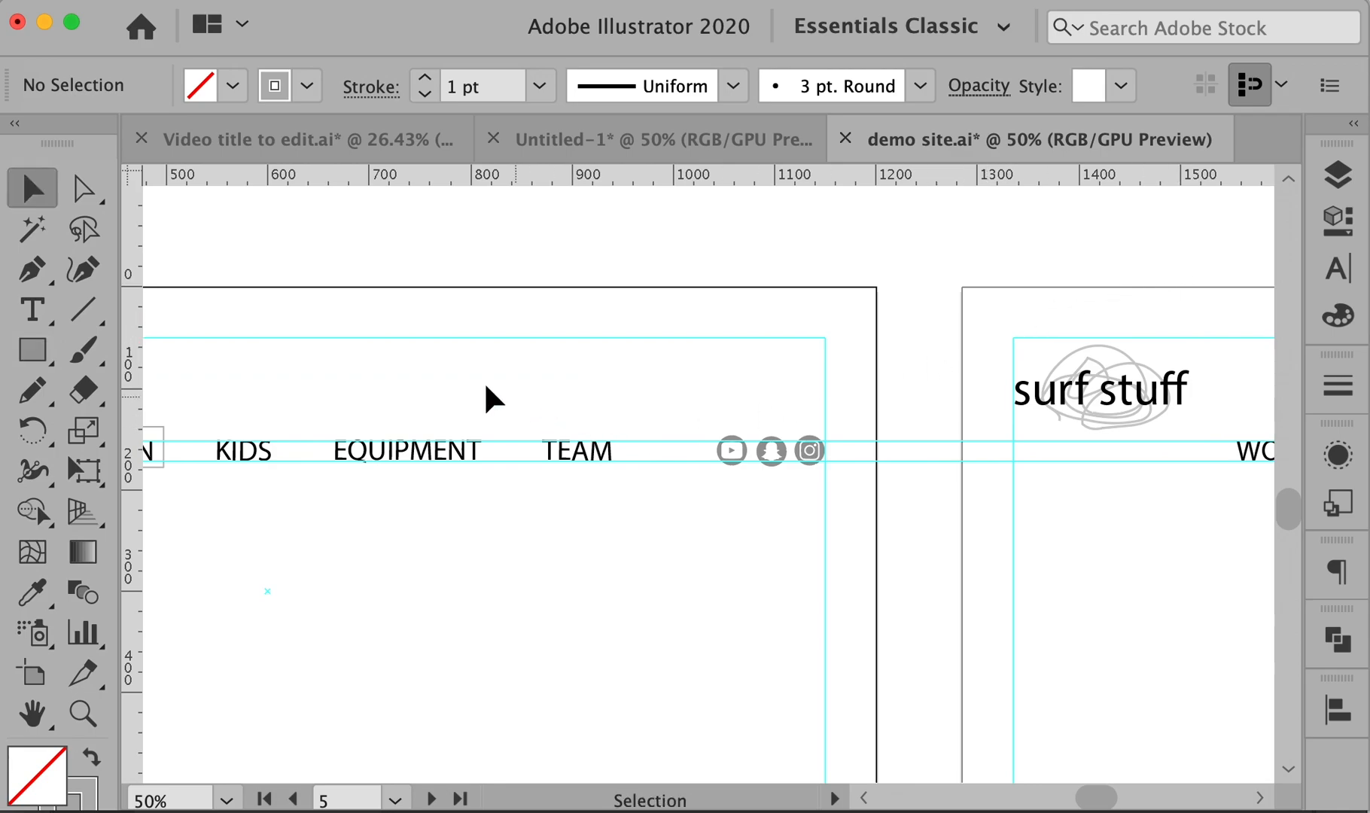
{"action": "scroll", "coordinate": [467, 422], "scroll_direction": "left", "scroll_amount": 5}
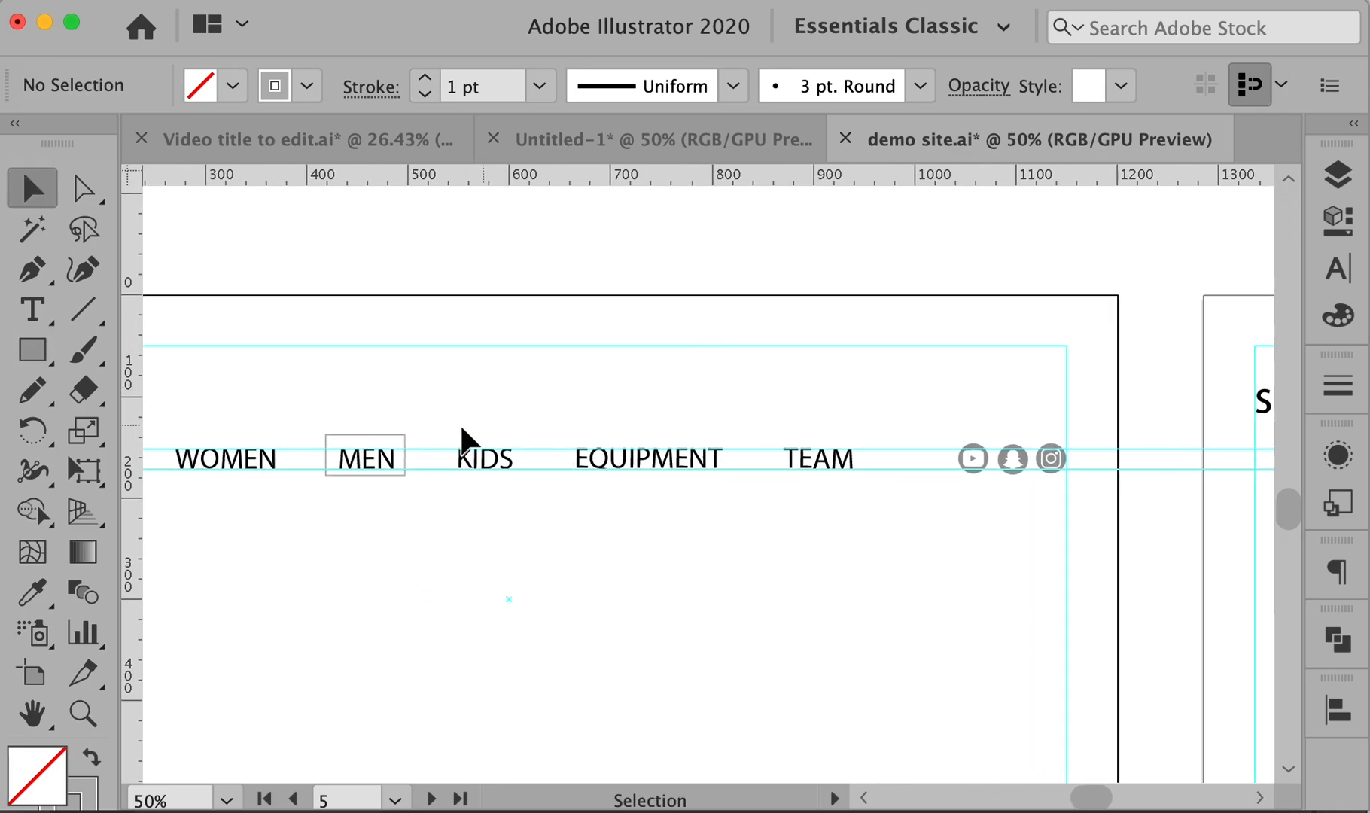
{"action": "left_click", "coordinate": [359, 443]}
{"action": "key", "text": "super"}
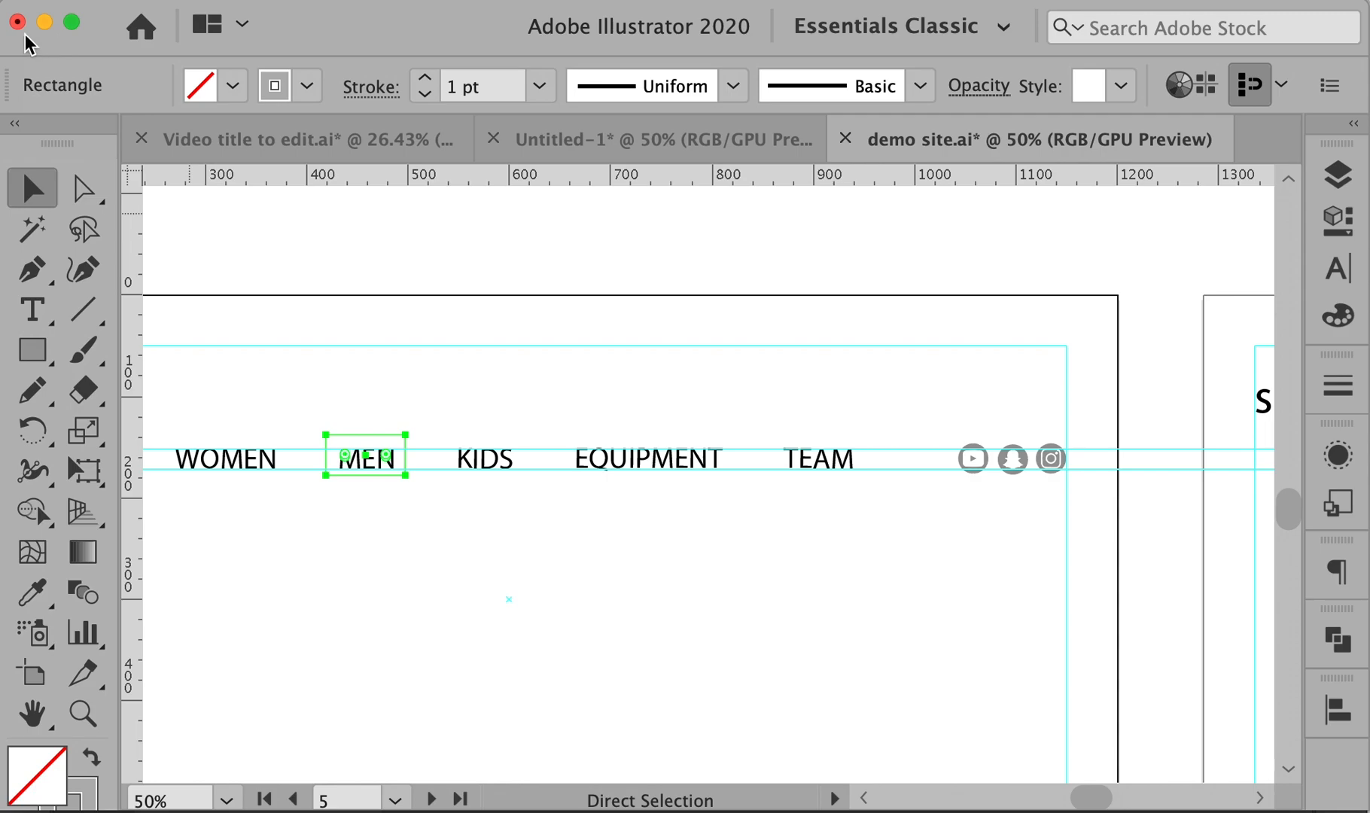
- Paste the outline in place on the next artboard and move it horizontally over KIDS
{"action": "left_click_drag", "start_coordinate": [1188, 479], "coordinate": [263, 434]}
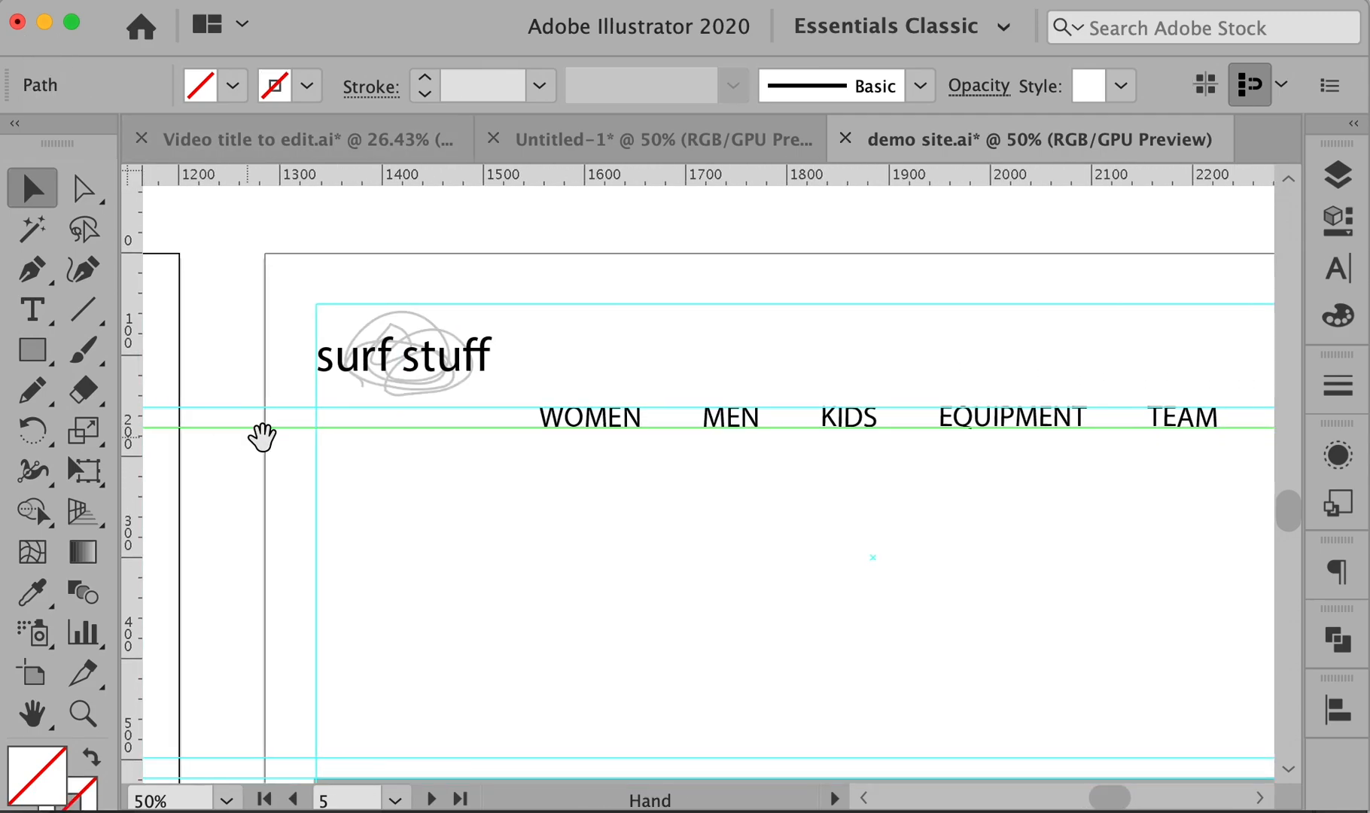
{"action": "left_click", "coordinate": [807, 357]}
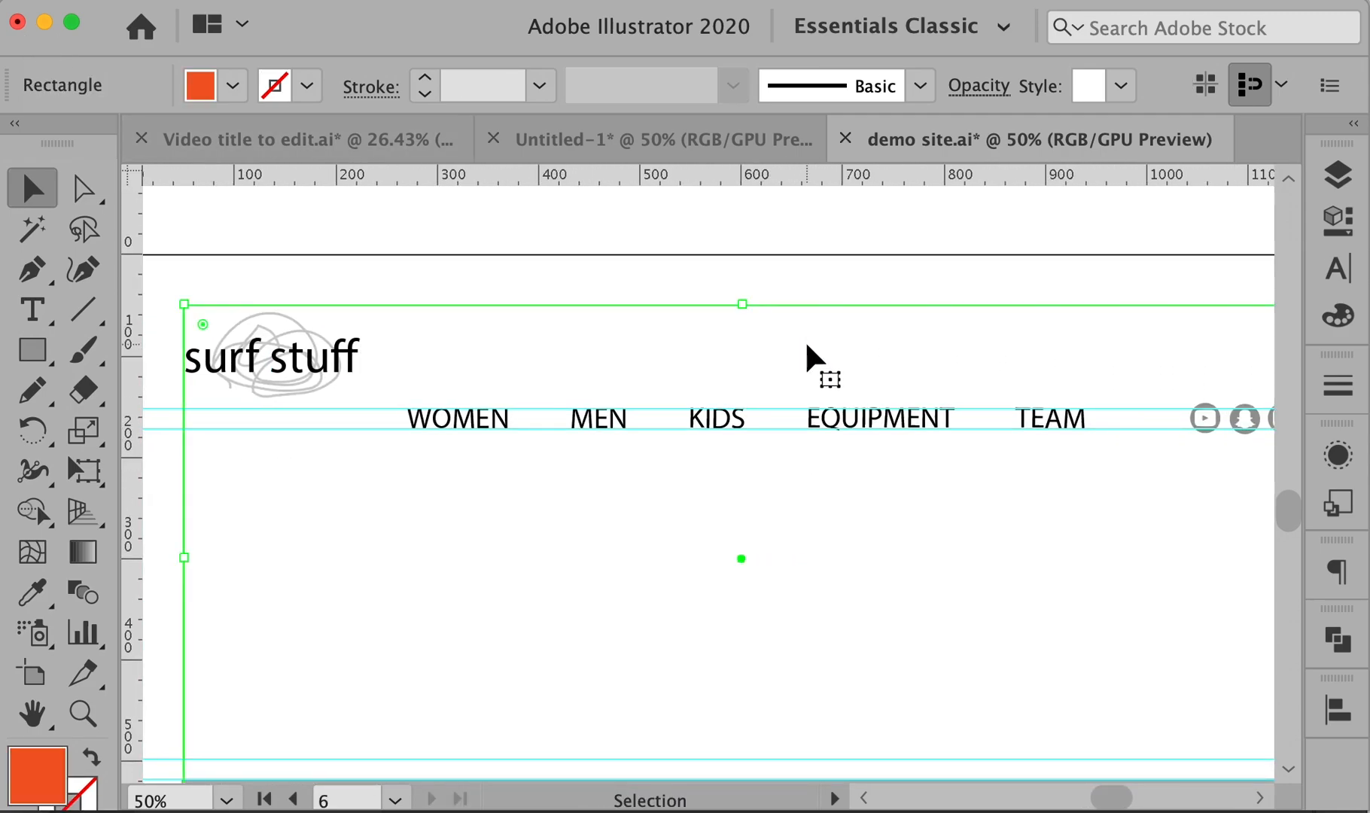
{"action": "left_click", "coordinate": [784, 275]}
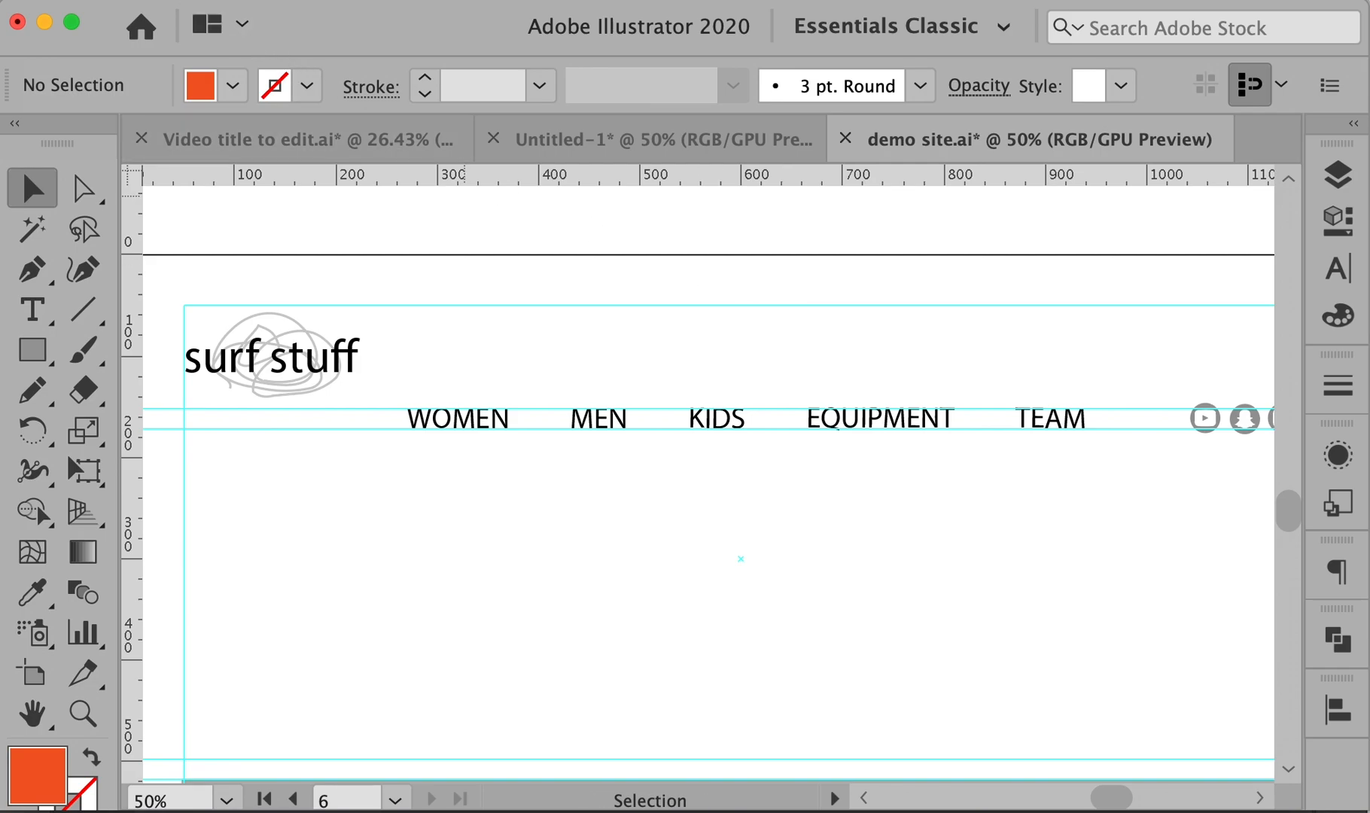
{"action": "left_click", "coordinate": [2, 0]}
{"action": "left_click", "coordinate": [63, 210]}
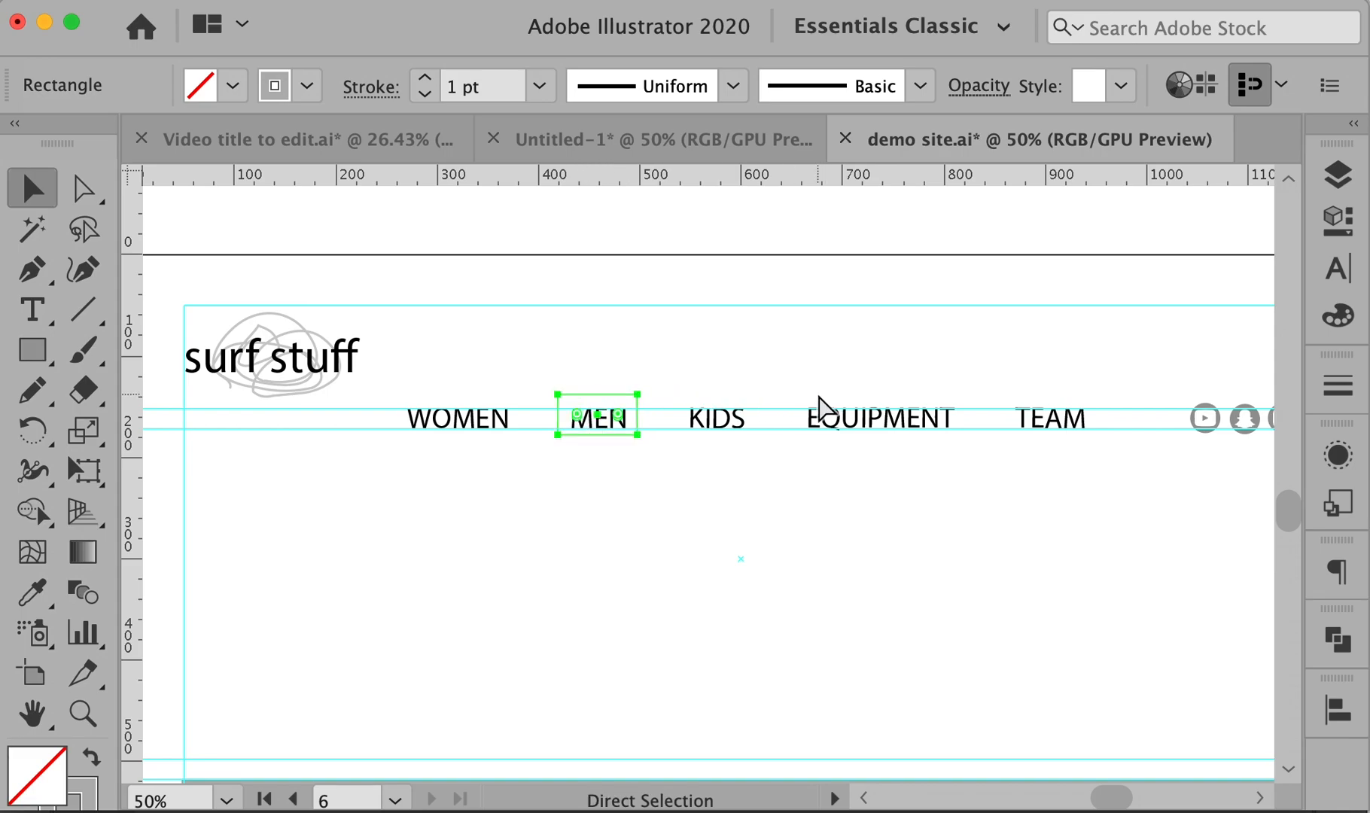
{"action": "key", "text": "super+shift+a"}
{"action": "left_click_drag", "start_coordinate": [618, 407], "coordinate": [899, 364]}
{"action": "left_click", "coordinate": [865, 323]}
- Zoom out and pan across the artboards to review each boxed nav label
{"action": "key", "text": "space"}
{"action": "left_click", "coordinate": [901, 374], "text": "alt+super"}
{"action": "left_click_drag", "start_coordinate": [674, 578], "coordinate": [822, 529]}
{"action": "left_click_drag", "start_coordinate": [427, 536], "coordinate": [1339, 525]}
{"action": "left_click_drag", "start_coordinate": [573, 538], "coordinate": [529, 499]}
{"action": "left_click_drag", "start_coordinate": [705, 514], "coordinate": [297, 514]}
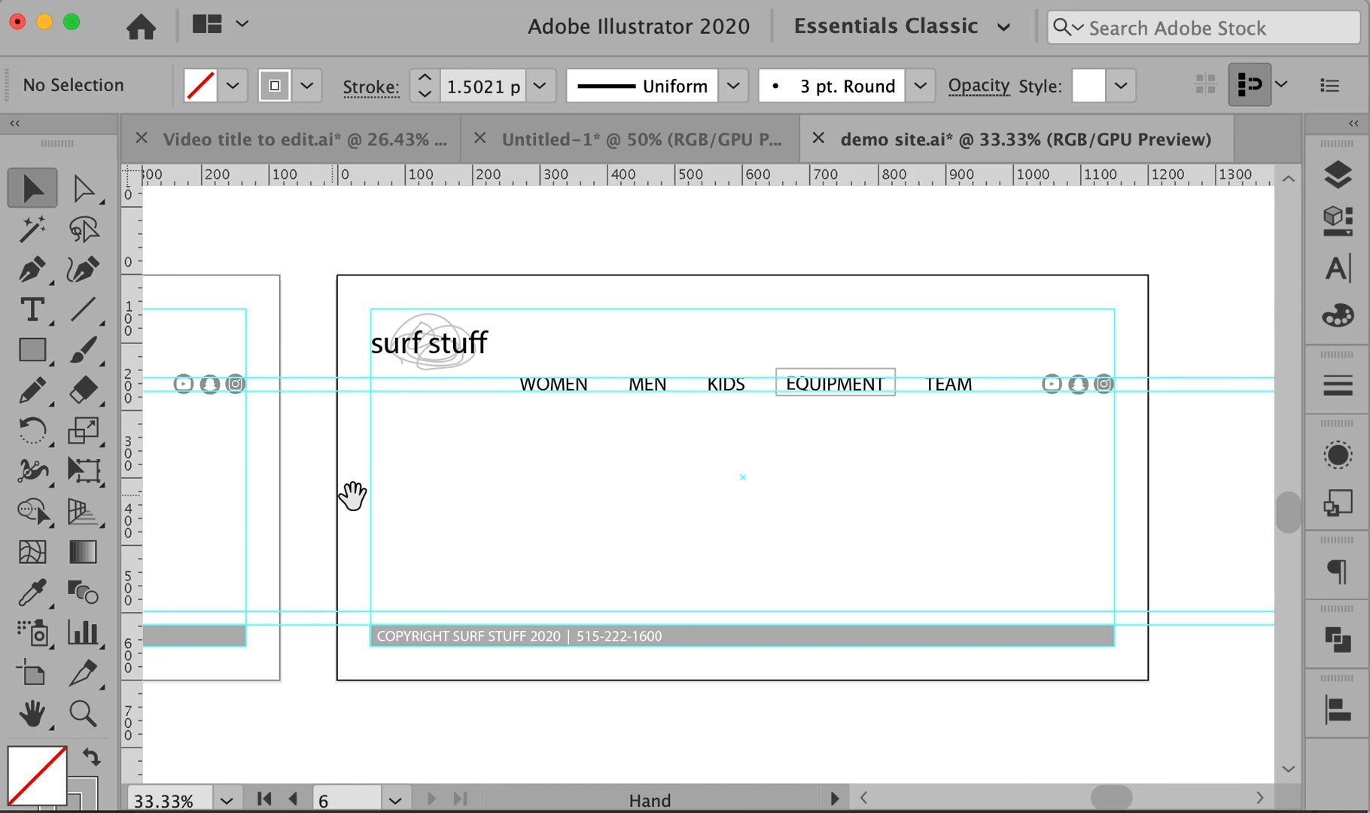
{"action": "left_click_drag", "start_coordinate": [455, 499], "coordinate": [824, 502]}
- Switch to the scanned wireframe sketch document's tab in Photoshop
{"action": "left_click_drag", "start_coordinate": [656, 509], "coordinate": [785, 503]}
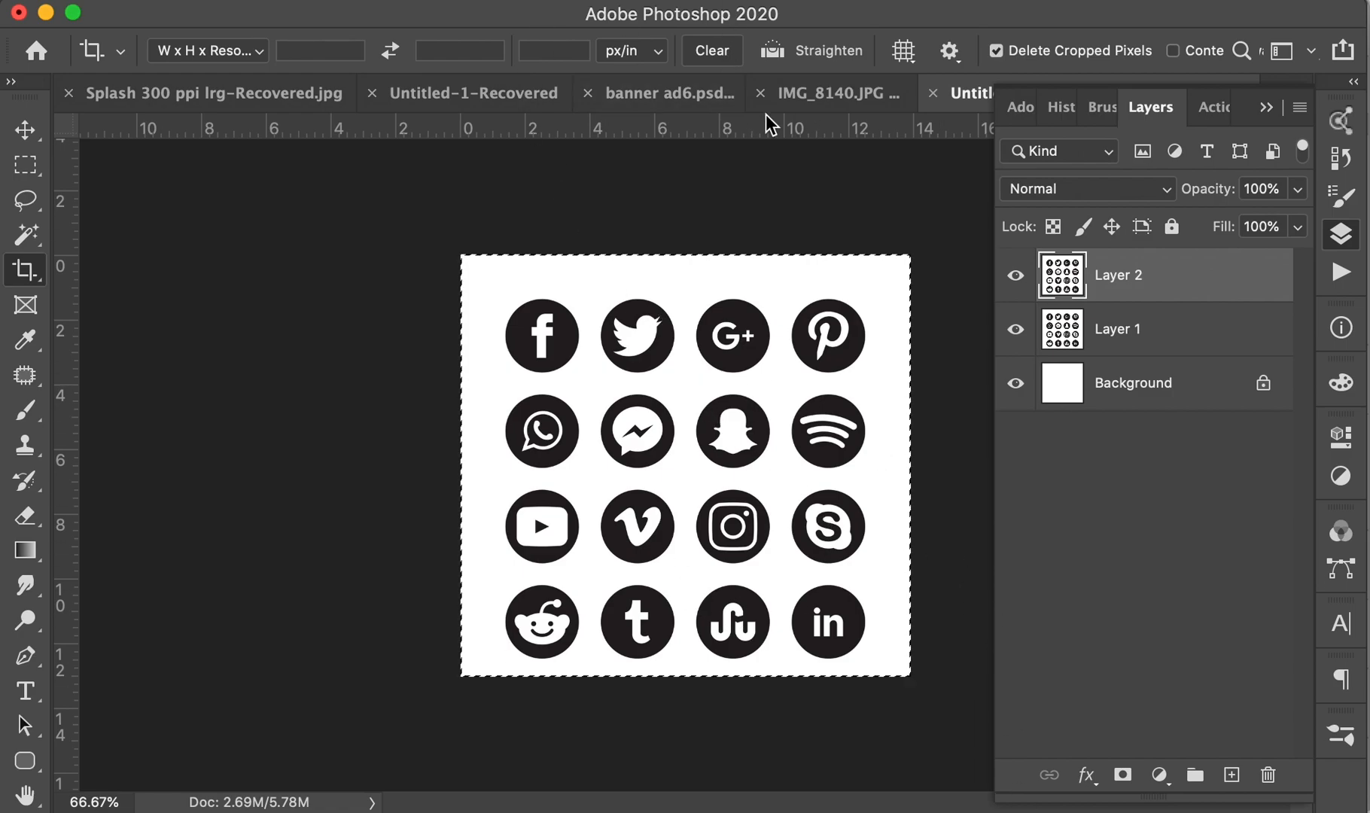
{"action": "left_click", "coordinate": [839, 94]}
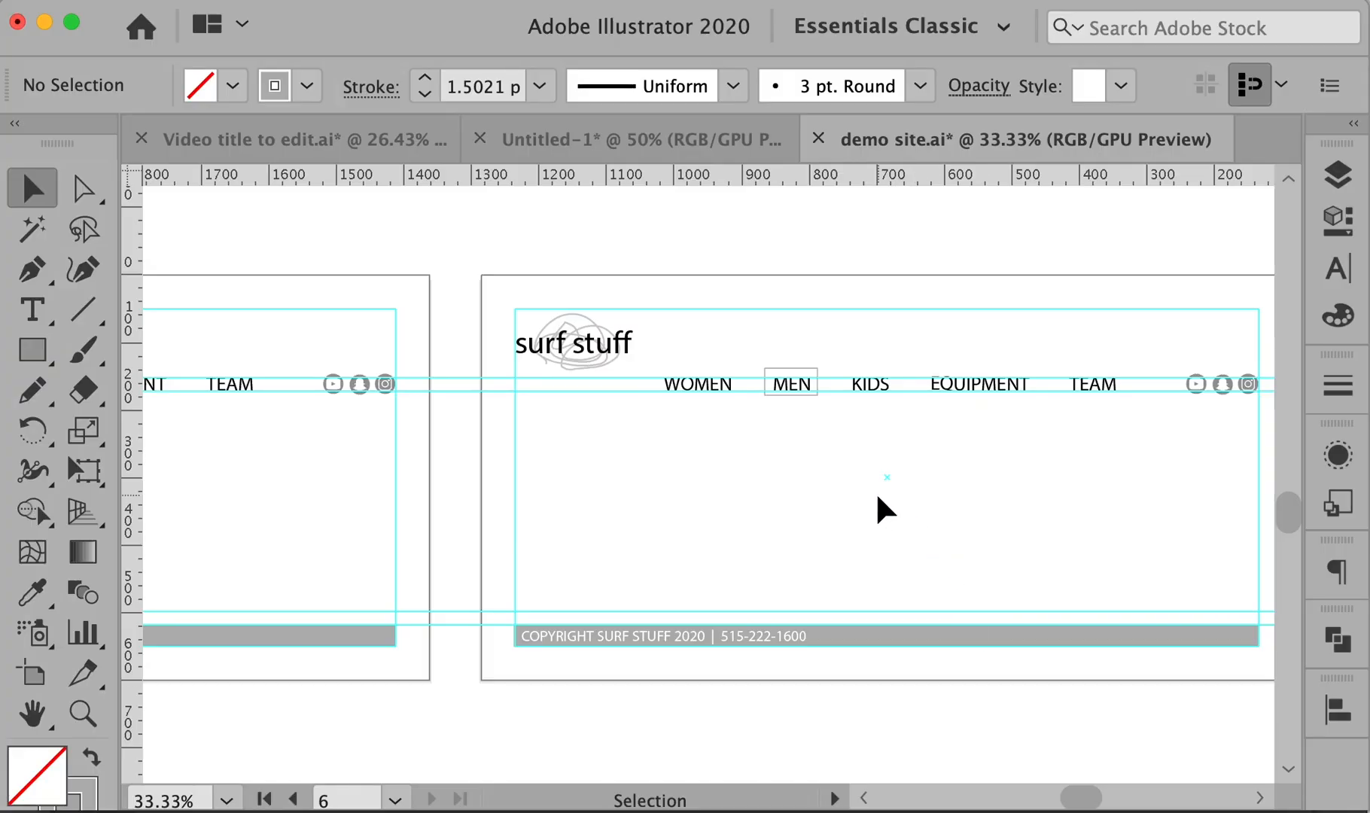
- Zoom out and pan to centre the empty grid artboard in the upper row
{"action": "left_click_drag", "start_coordinate": [406, 490], "coordinate": [1042, 501]}
{"action": "left_click", "coordinate": [934, 498], "text": "alt+super"}
{"action": "left_click", "coordinate": [932, 498], "text": "alt+super"}
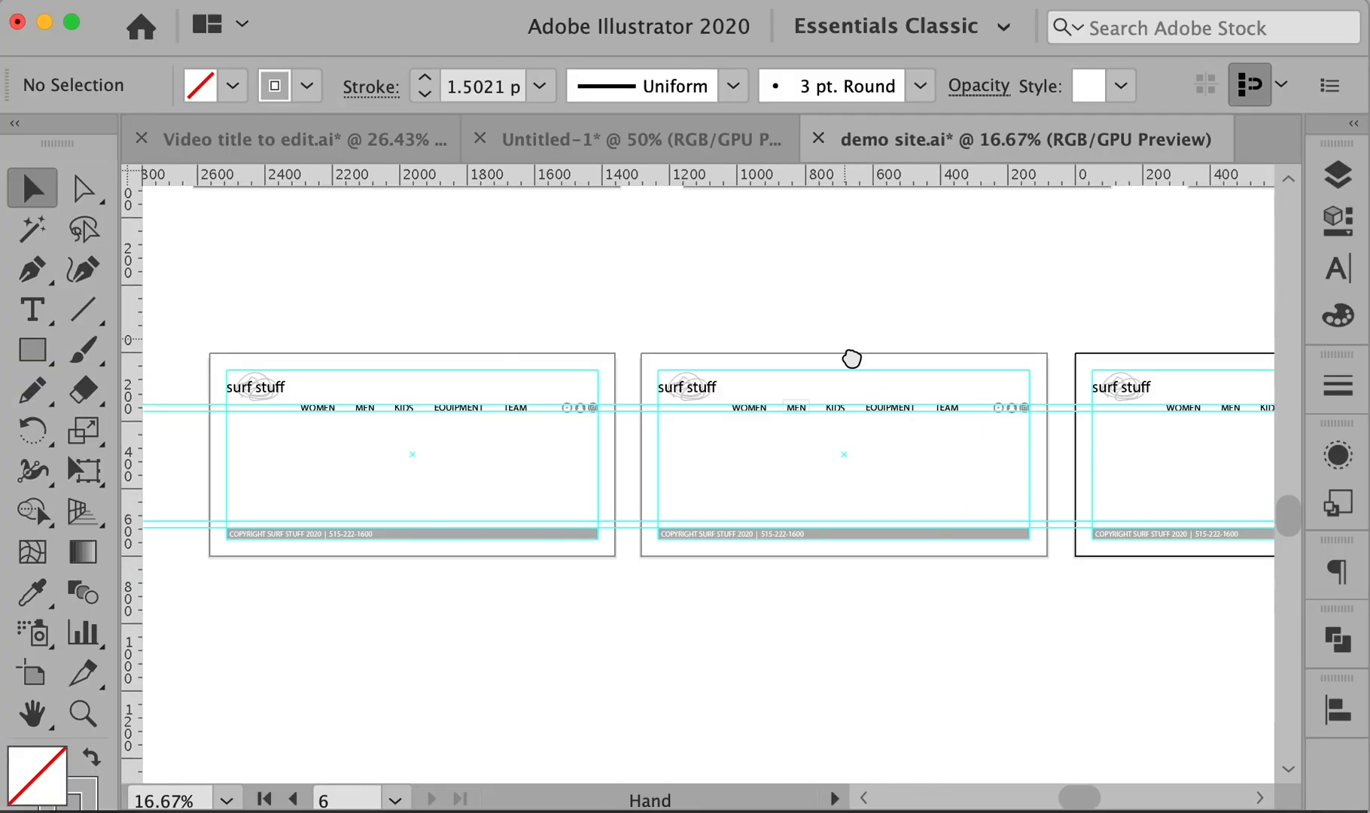
{"action": "left_click_drag", "start_coordinate": [844, 340], "coordinate": [933, 636]}
{"action": "left_click_drag", "start_coordinate": [910, 346], "coordinate": [971, 491]}
{"action": "left_click", "coordinate": [856, 484], "text": "super"}
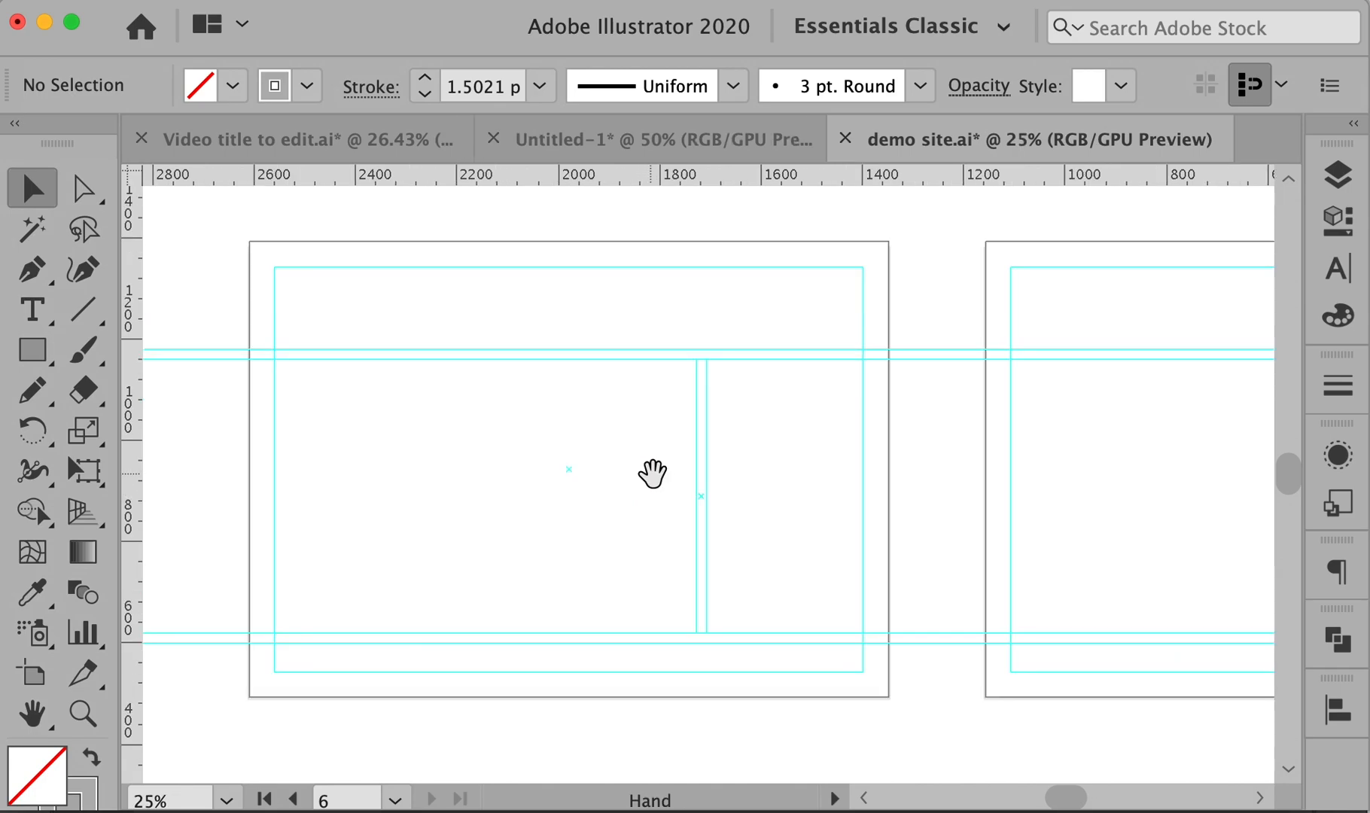
{"action": "left_click_drag", "start_coordinate": [651, 471], "coordinate": [697, 482]}
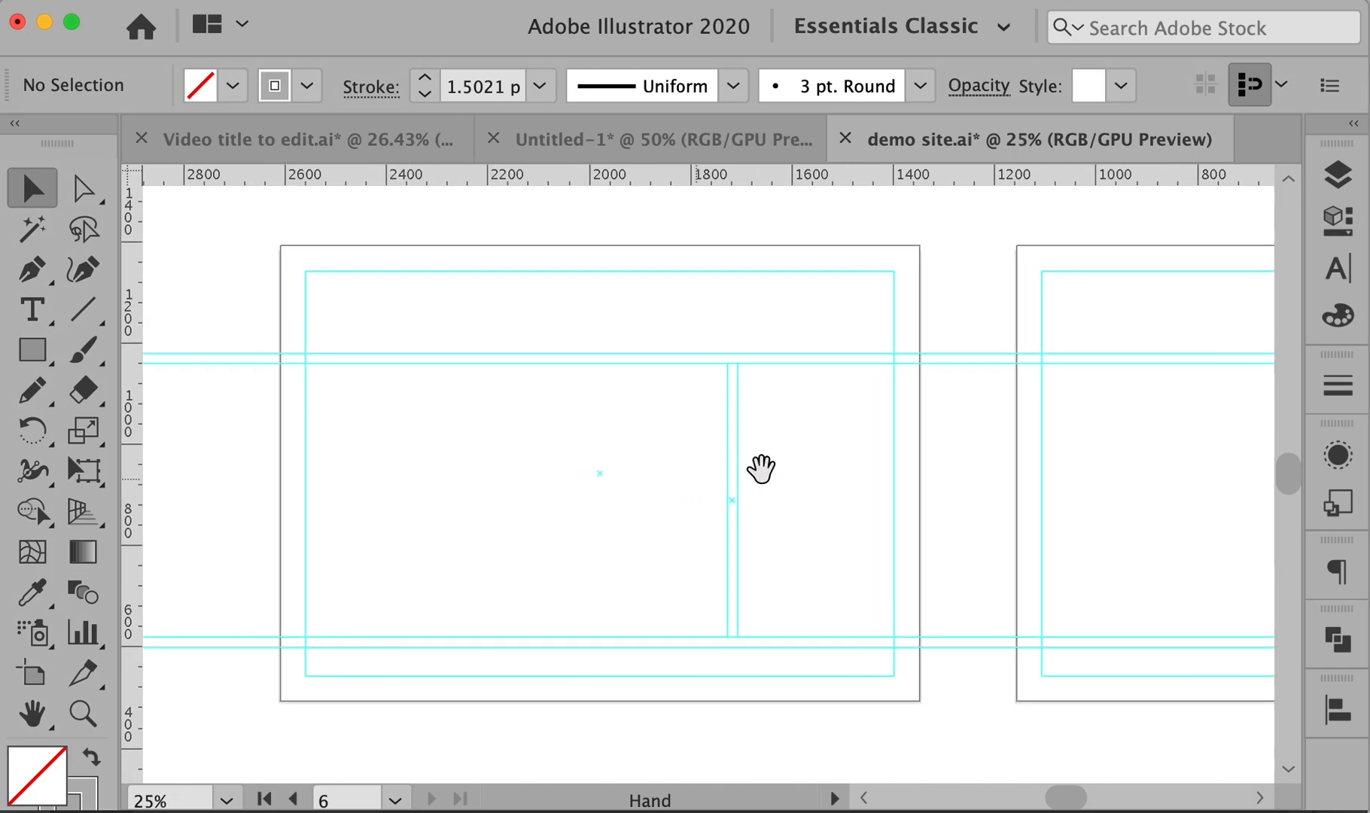
- Make Layer 1, Text, Logo, Lines and Nav layers visible, then collapse the Layers panel
{"action": "left_click", "coordinate": [1338, 175]}
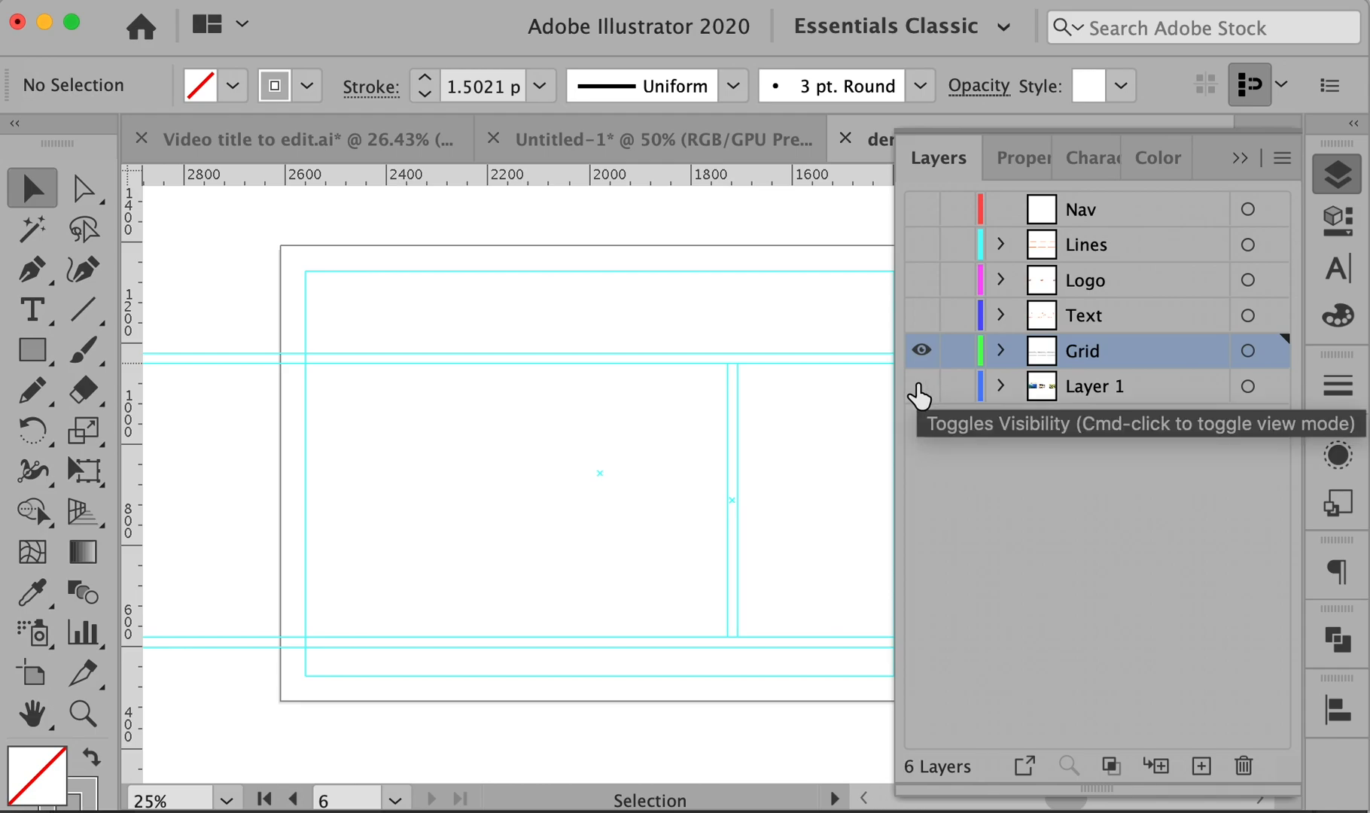
{"action": "left_click", "coordinate": [921, 386]}
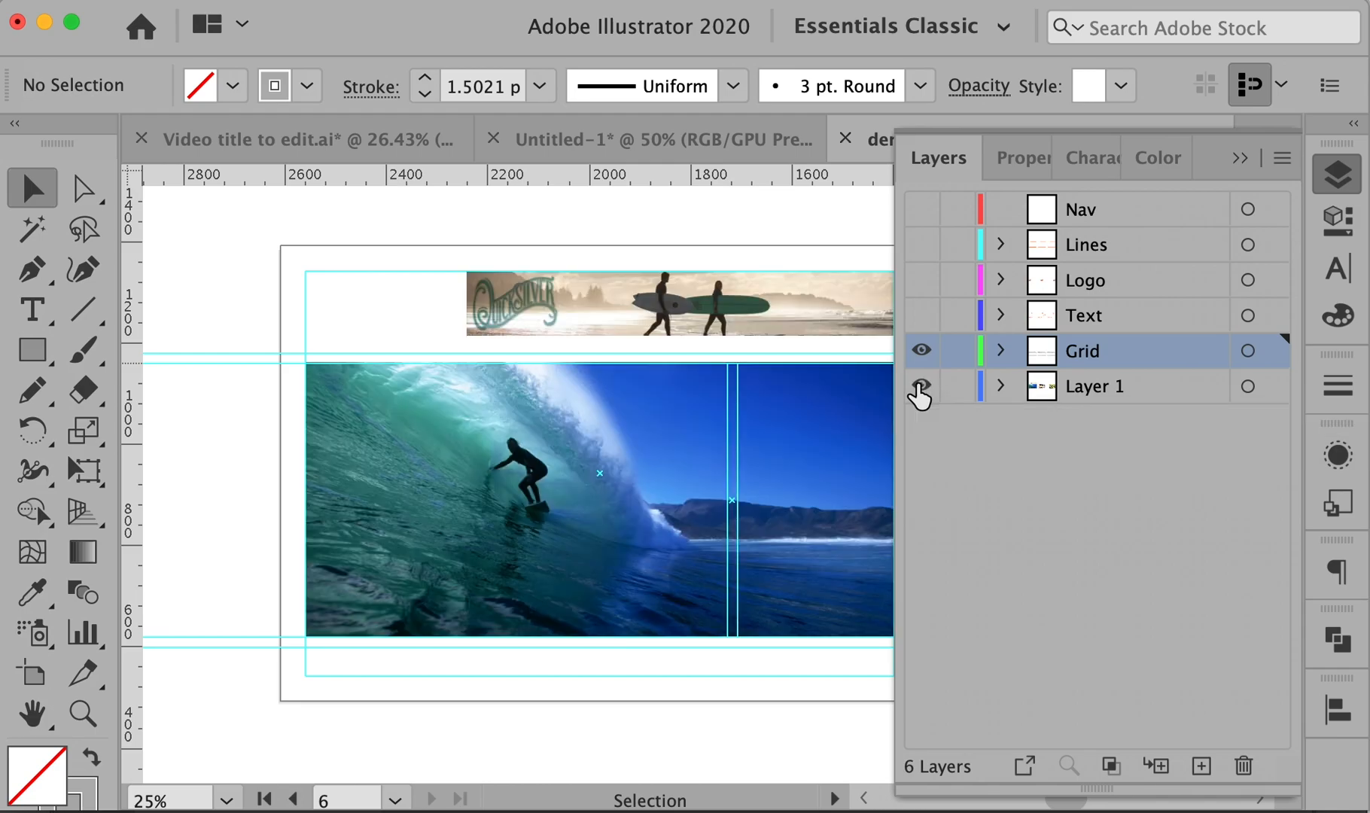
{"action": "left_click", "coordinate": [922, 316]}
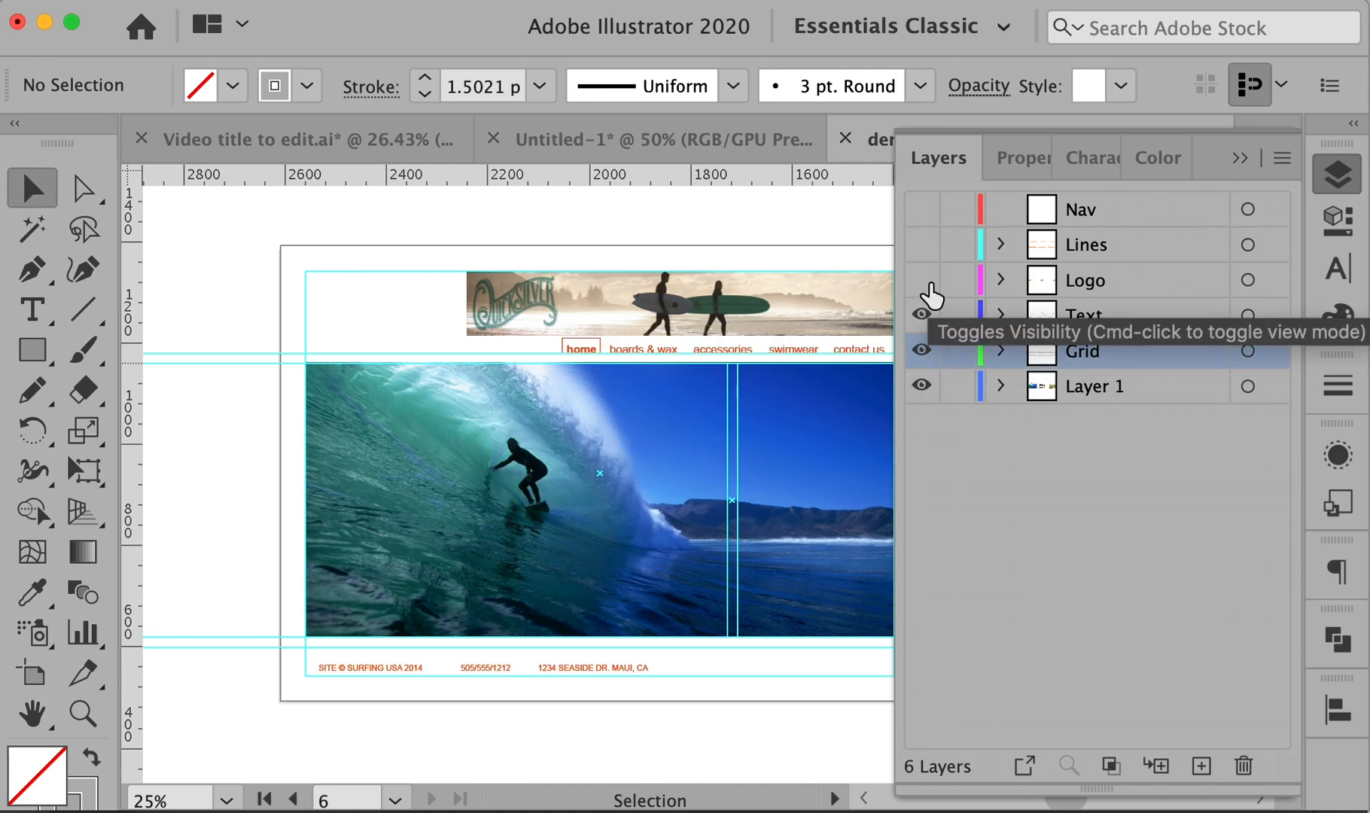
{"action": "left_click", "coordinate": [921, 280]}
{"action": "left_click", "coordinate": [921, 245]}
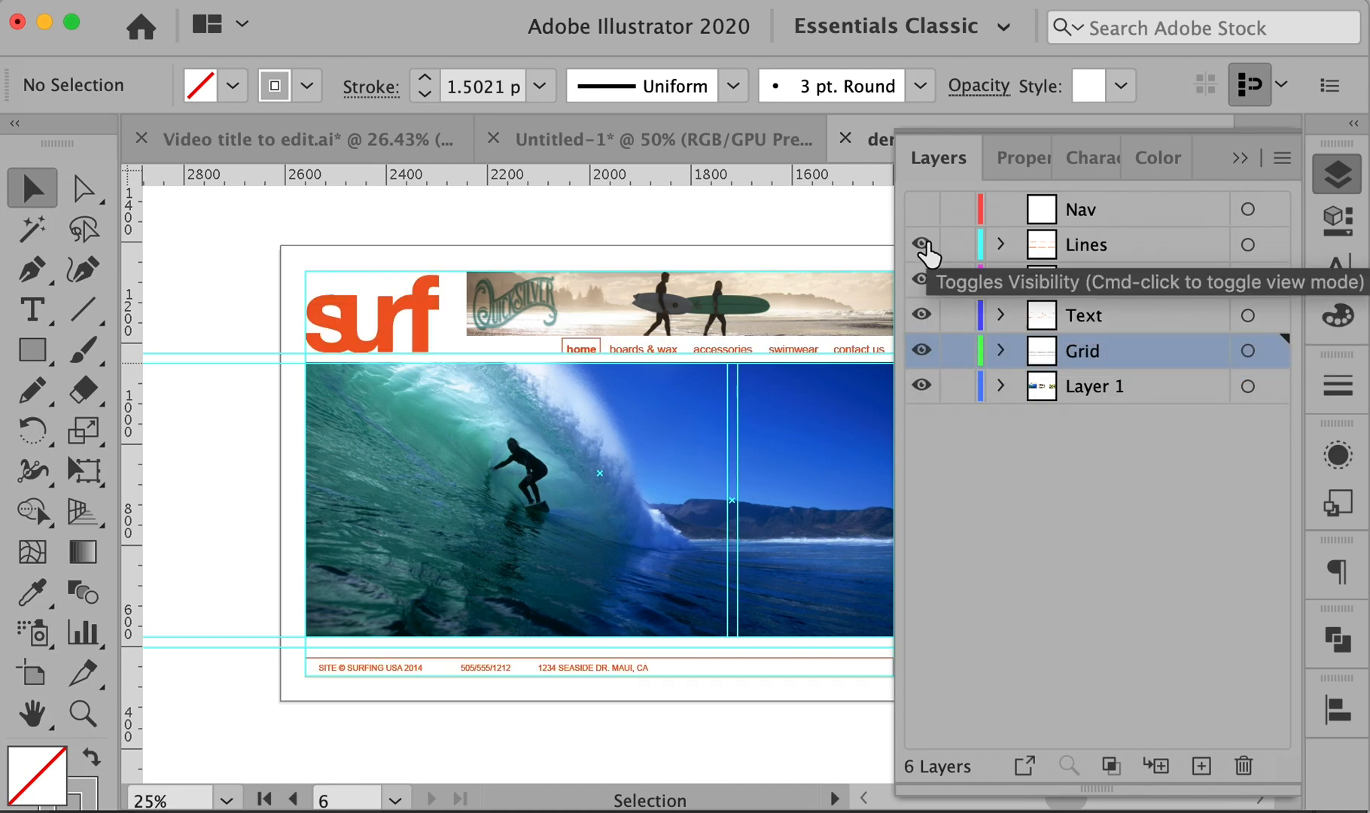
{"action": "left_click", "coordinate": [923, 210]}
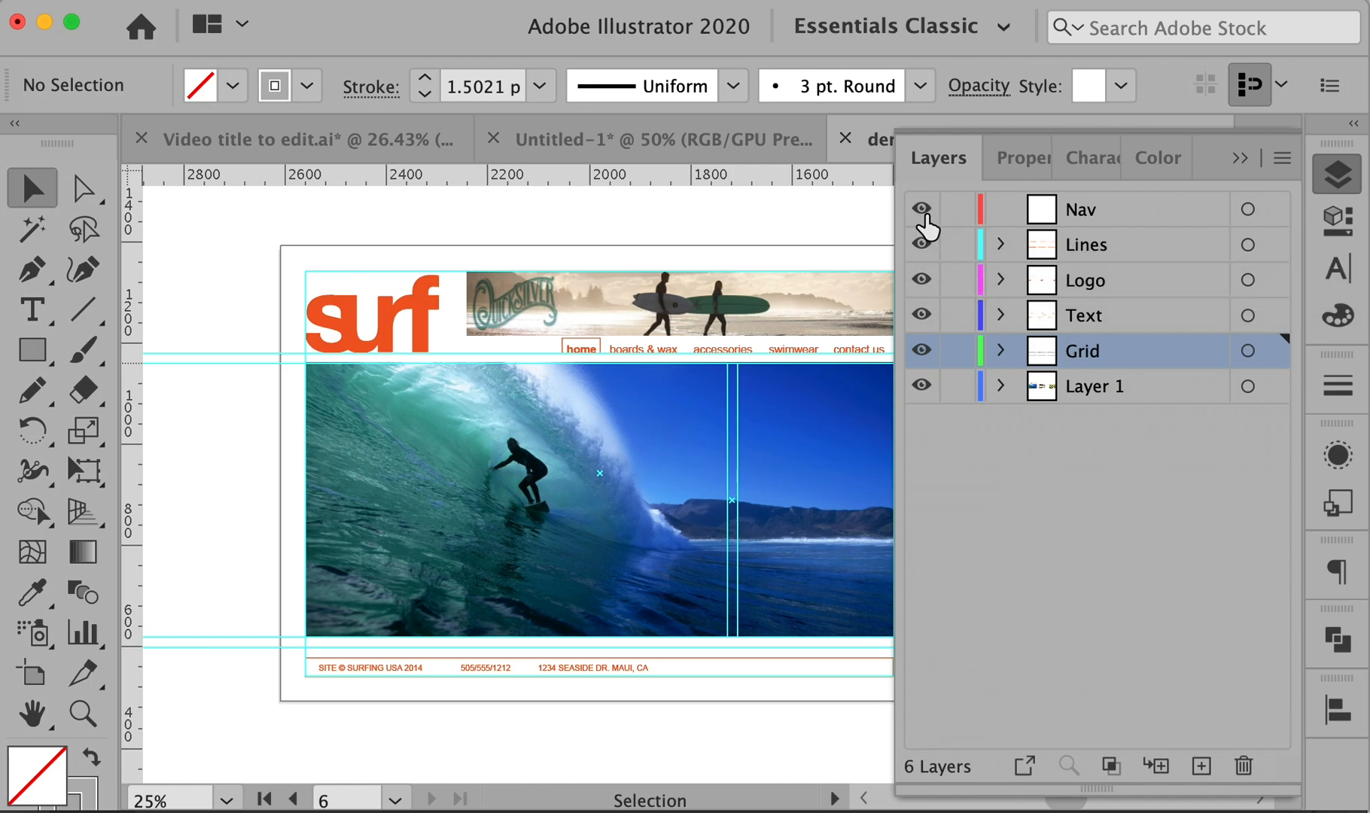
{"action": "left_click", "coordinate": [1240, 158]}
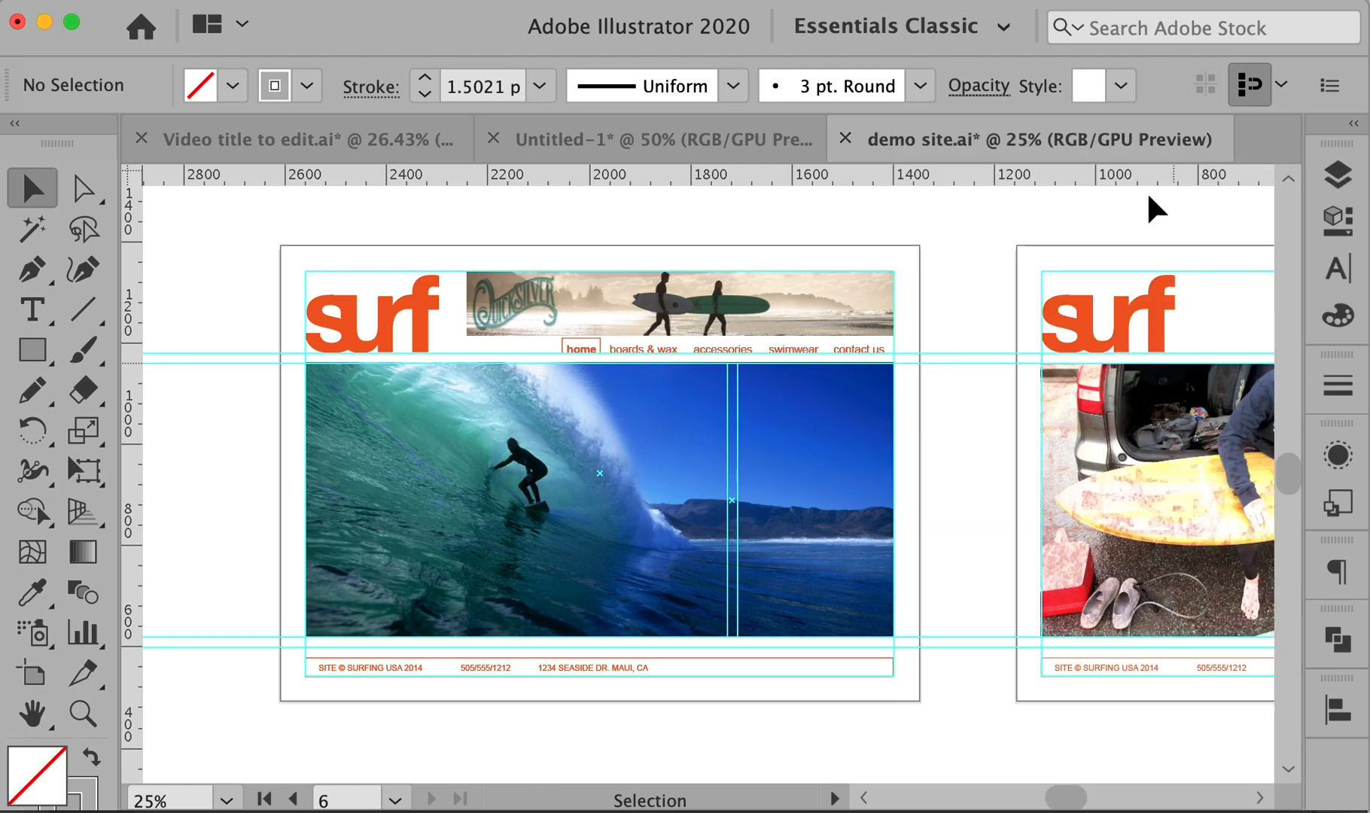
- Pan across the artboards and fit the home page artboard in the window
{"action": "left_click_drag", "start_coordinate": [866, 398], "coordinate": [945, 397]}
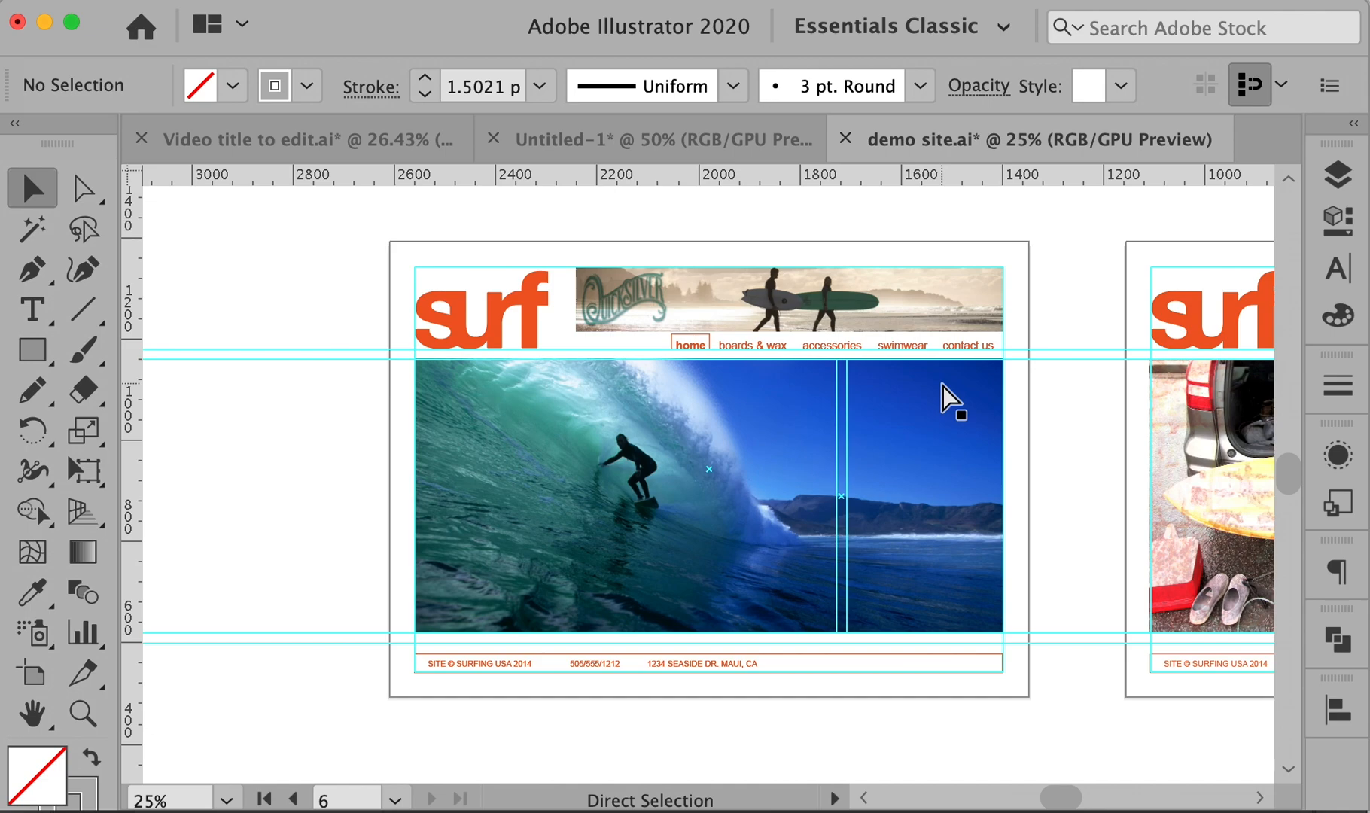
{"action": "key", "text": "space"}
{"action": "left_click_drag", "start_coordinate": [1065, 404], "coordinate": [979, 402]}
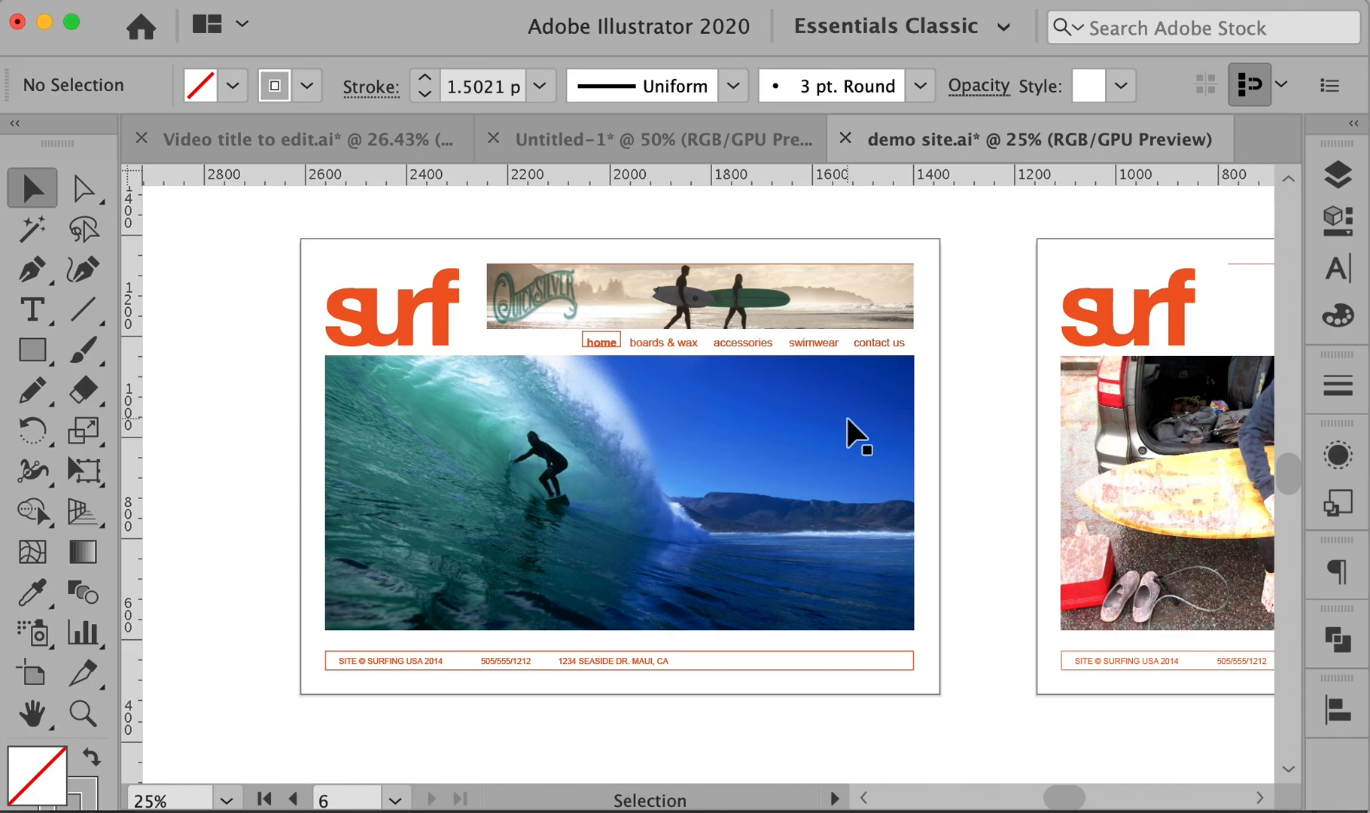
{"action": "key", "text": "super+0"}
{"action": "scroll", "coordinate": [847, 420], "scroll_direction": "up", "scroll_amount": 9}
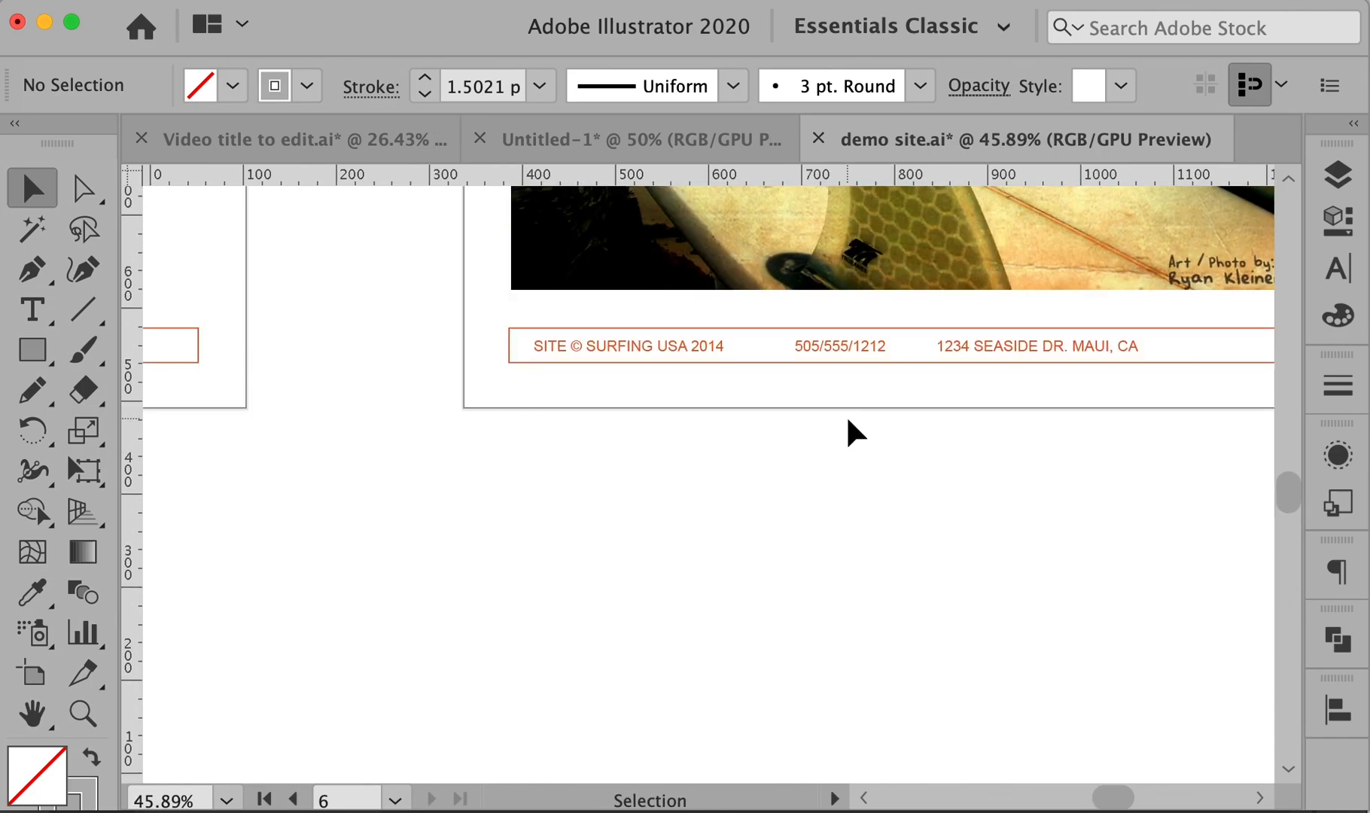
{"action": "scroll", "coordinate": [855, 433], "scroll_direction": "up", "scroll_amount": 10}
{"action": "scroll", "coordinate": [855, 432], "scroll_direction": "left", "scroll_amount": 10}
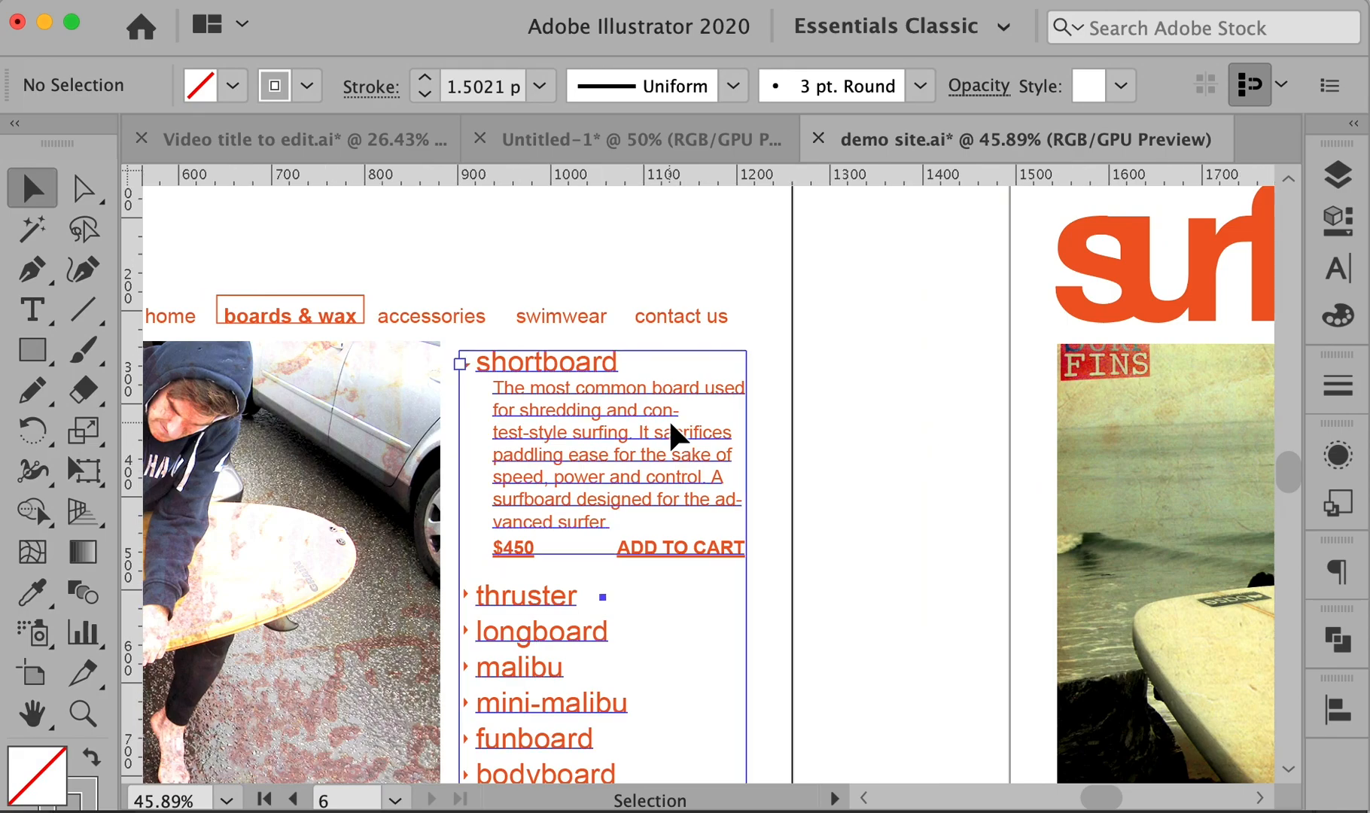
{"action": "left_click", "coordinate": [677, 436]}
{"action": "key", "text": "super+0"}
{"action": "scroll", "coordinate": [677, 435], "scroll_direction": "left", "scroll_amount": 15}
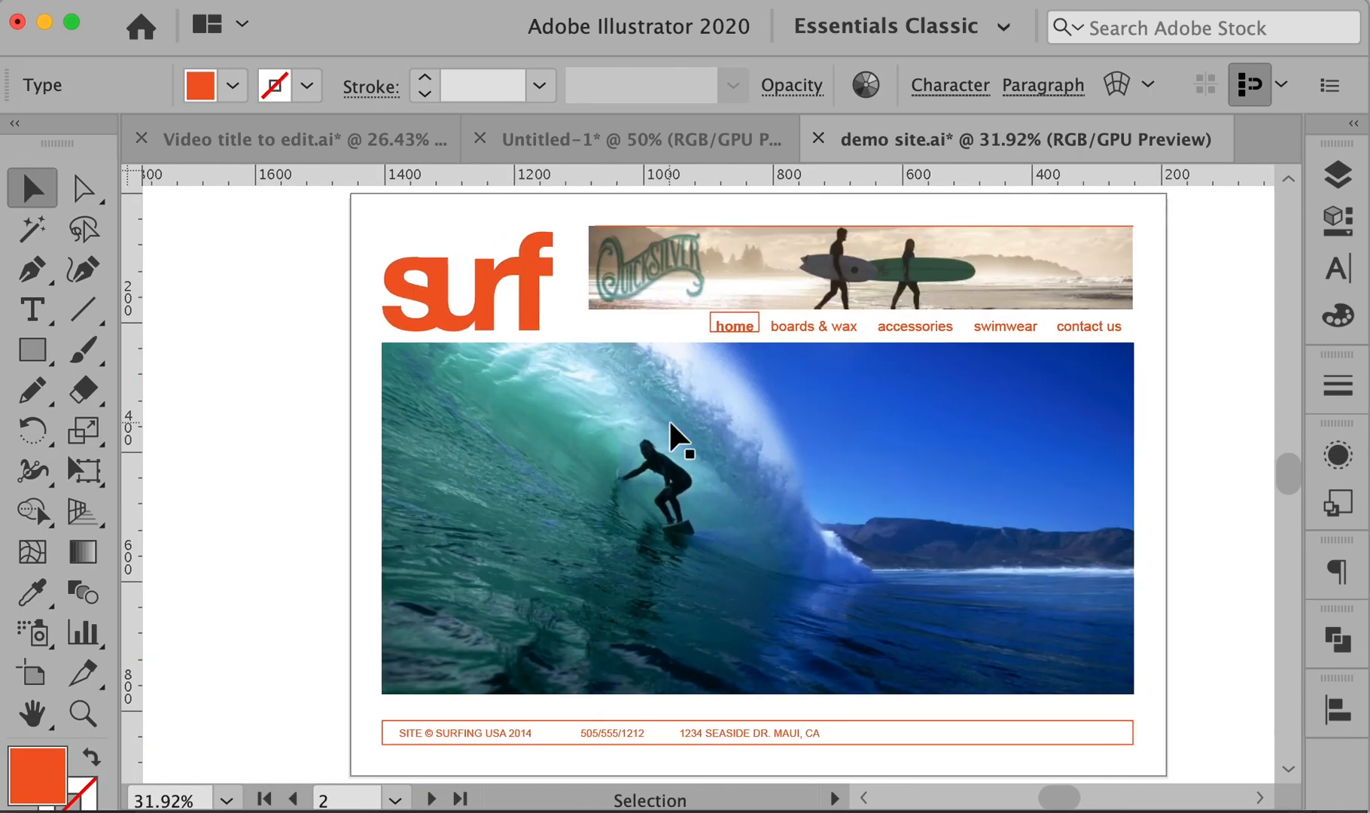
- Deselect the shortboard text and scroll right and down toward the boards & wax artboard
{"action": "left_click", "coordinate": [1198, 468]}
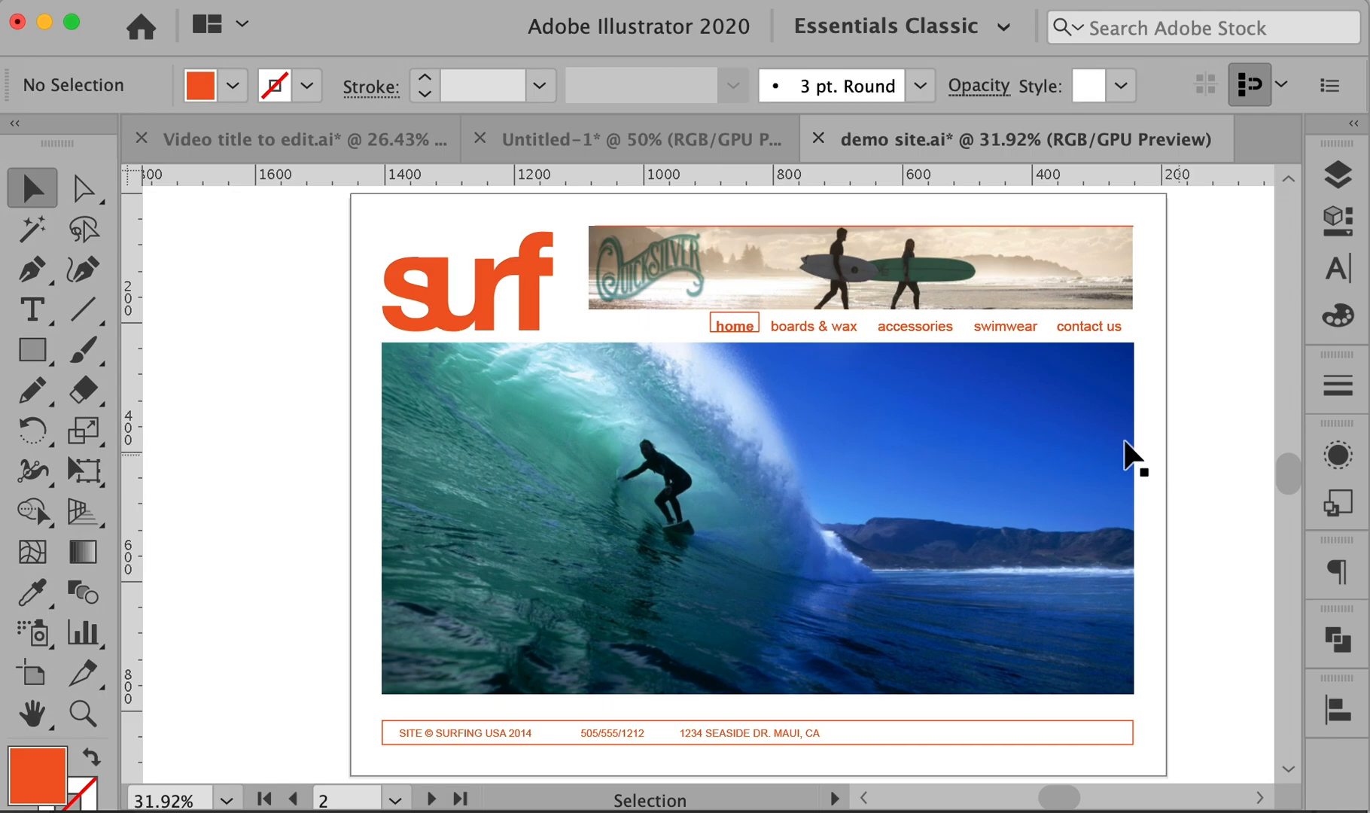
{"action": "scroll", "coordinate": [1073, 390], "scroll_direction": "right", "scroll_amount": 5}
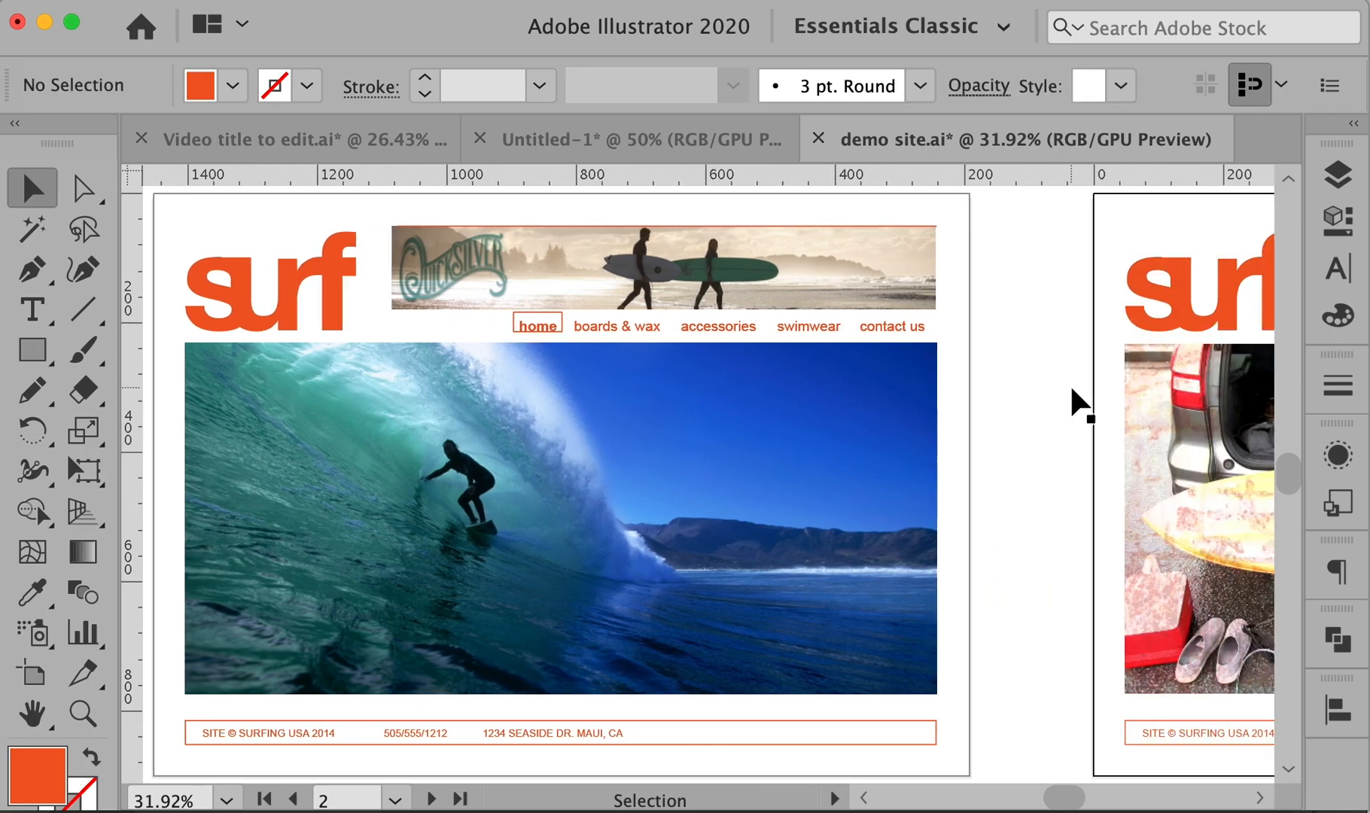
{"action": "scroll", "coordinate": [1078, 403], "scroll_direction": "right", "scroll_amount": 10}
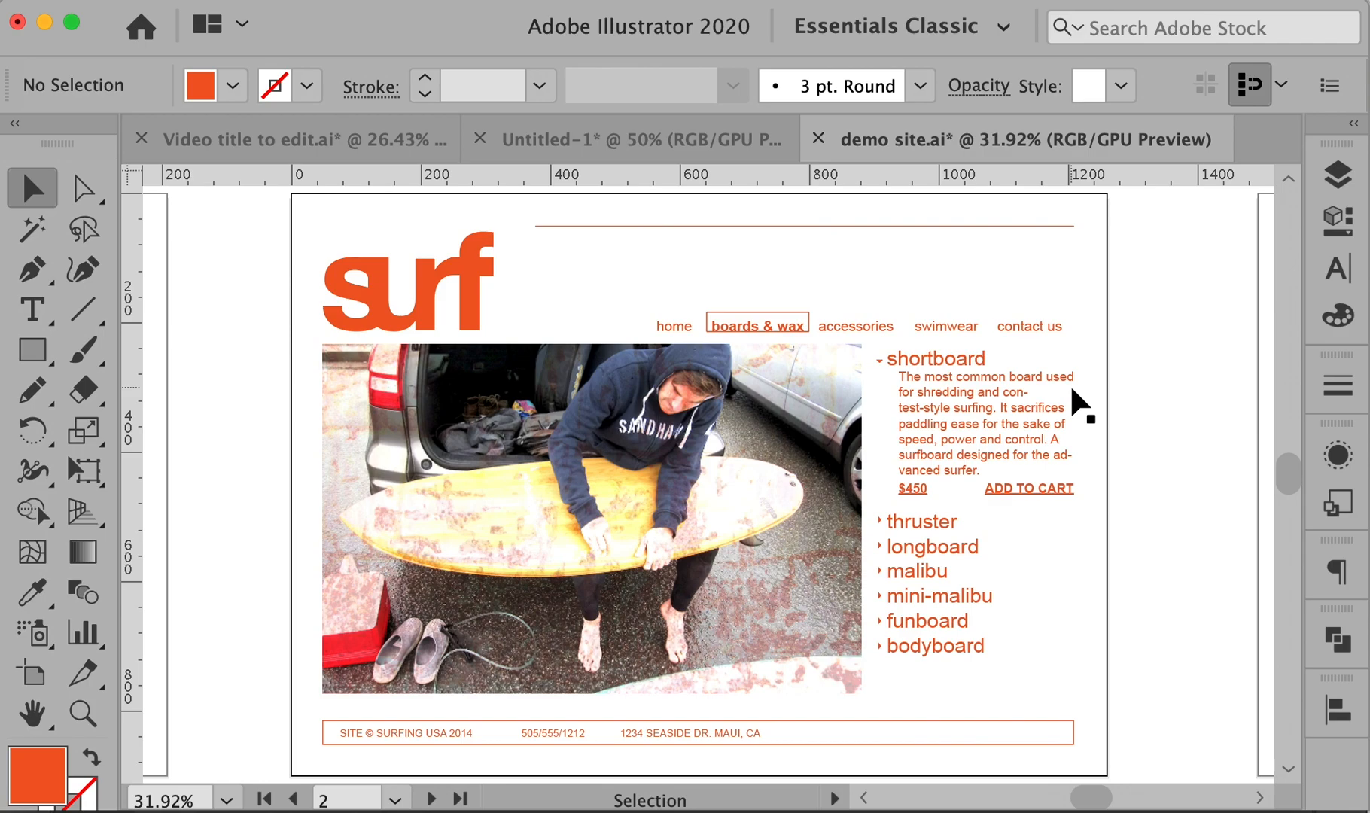
{"action": "scroll", "coordinate": [1072, 391], "scroll_direction": "right", "scroll_amount": 1}
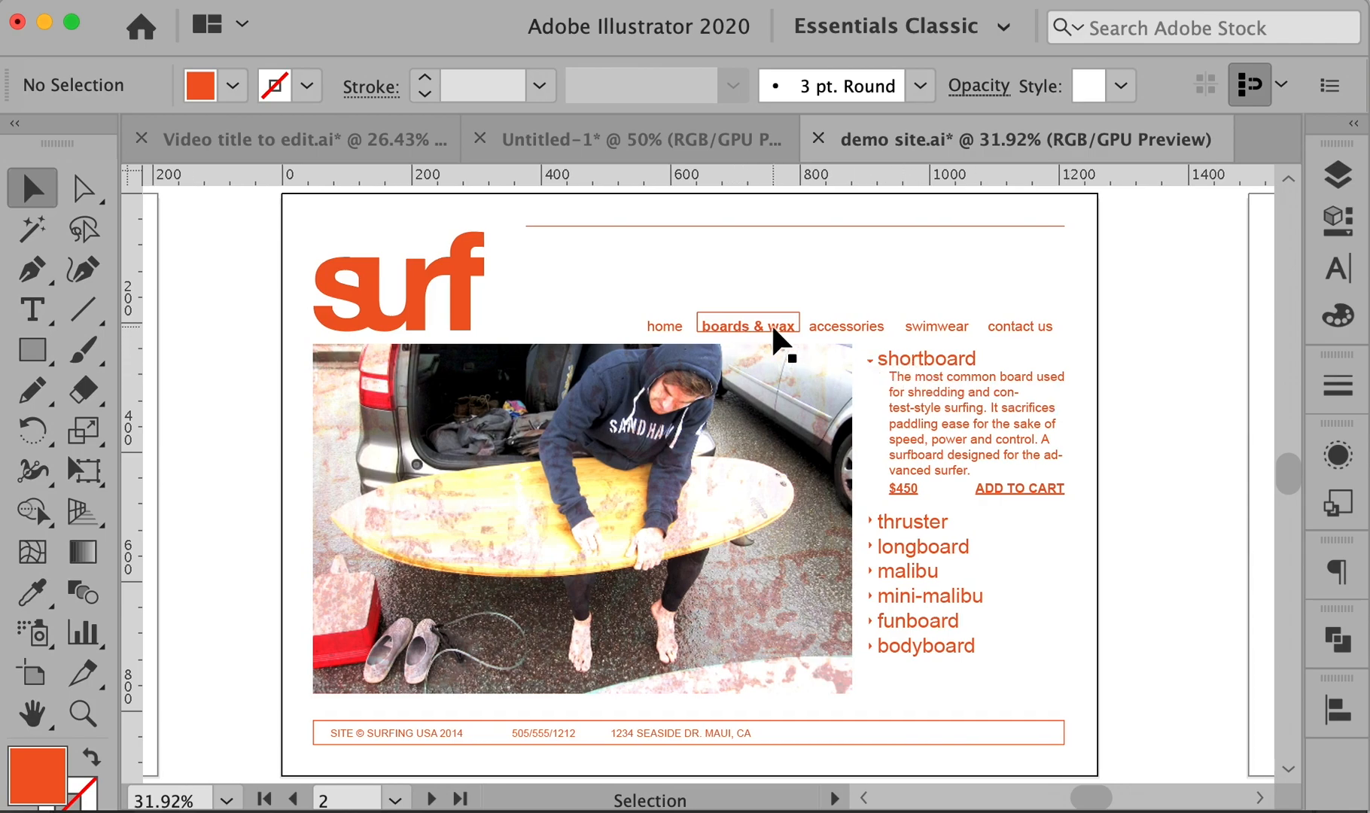
{"action": "scroll", "coordinate": [774, 327], "scroll_direction": "down", "scroll_amount": 1}
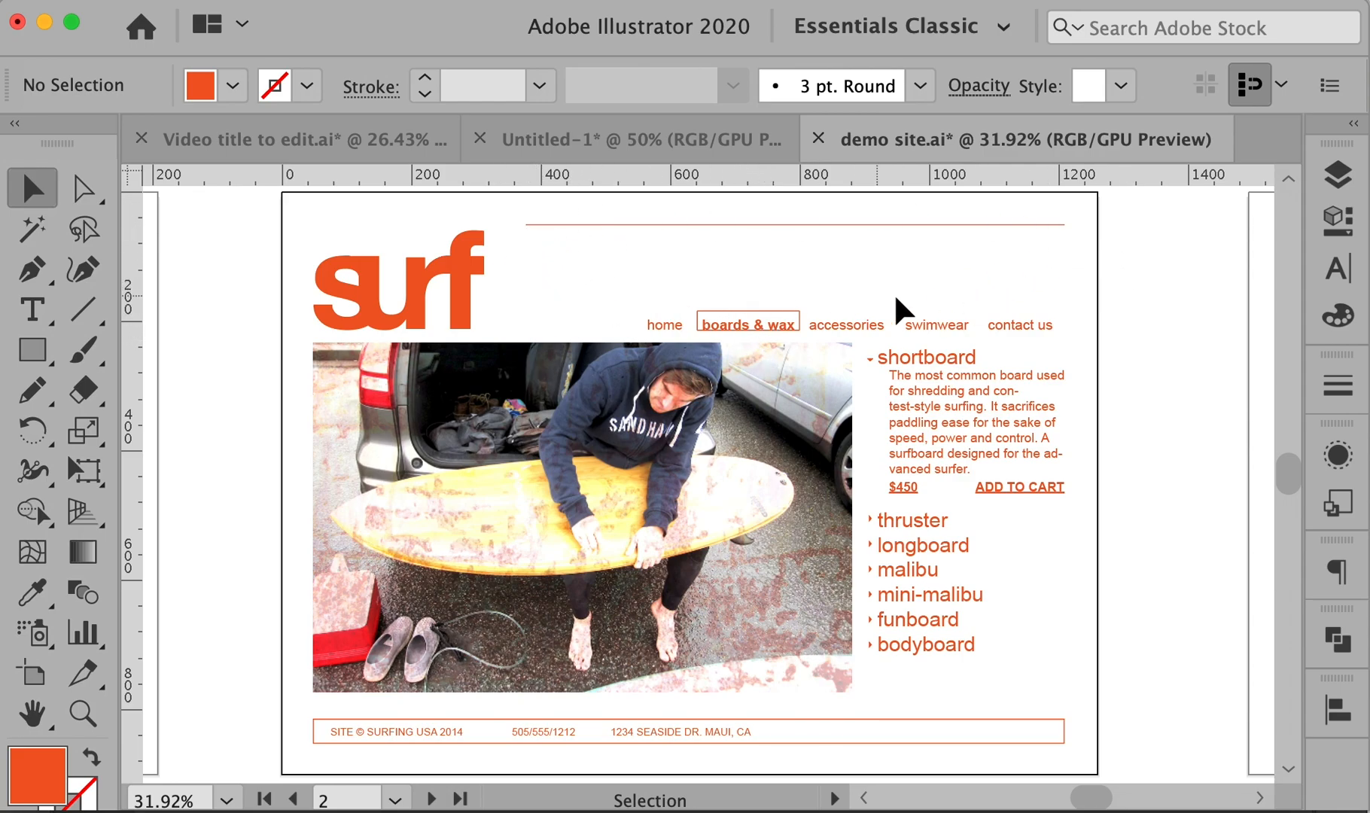
{"action": "scroll", "coordinate": [453, 360], "scroll_direction": "left", "scroll_amount": 15}
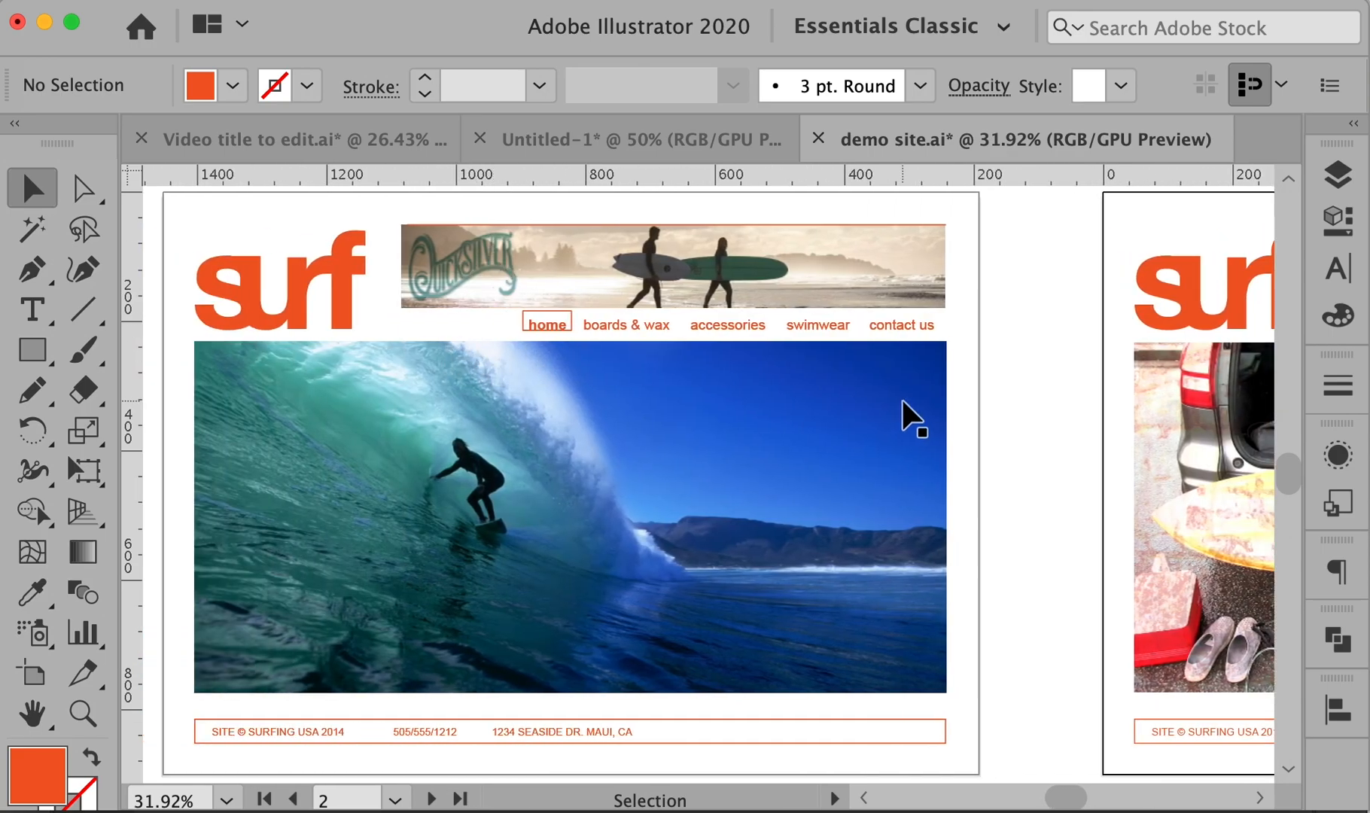
- Pan to the boards & wax artboard, select the thin top rectangle and check its measurements
{"action": "key", "text": "m"}
{"action": "left_click_drag", "start_coordinate": [1009, 290], "coordinate": [278, 280]}
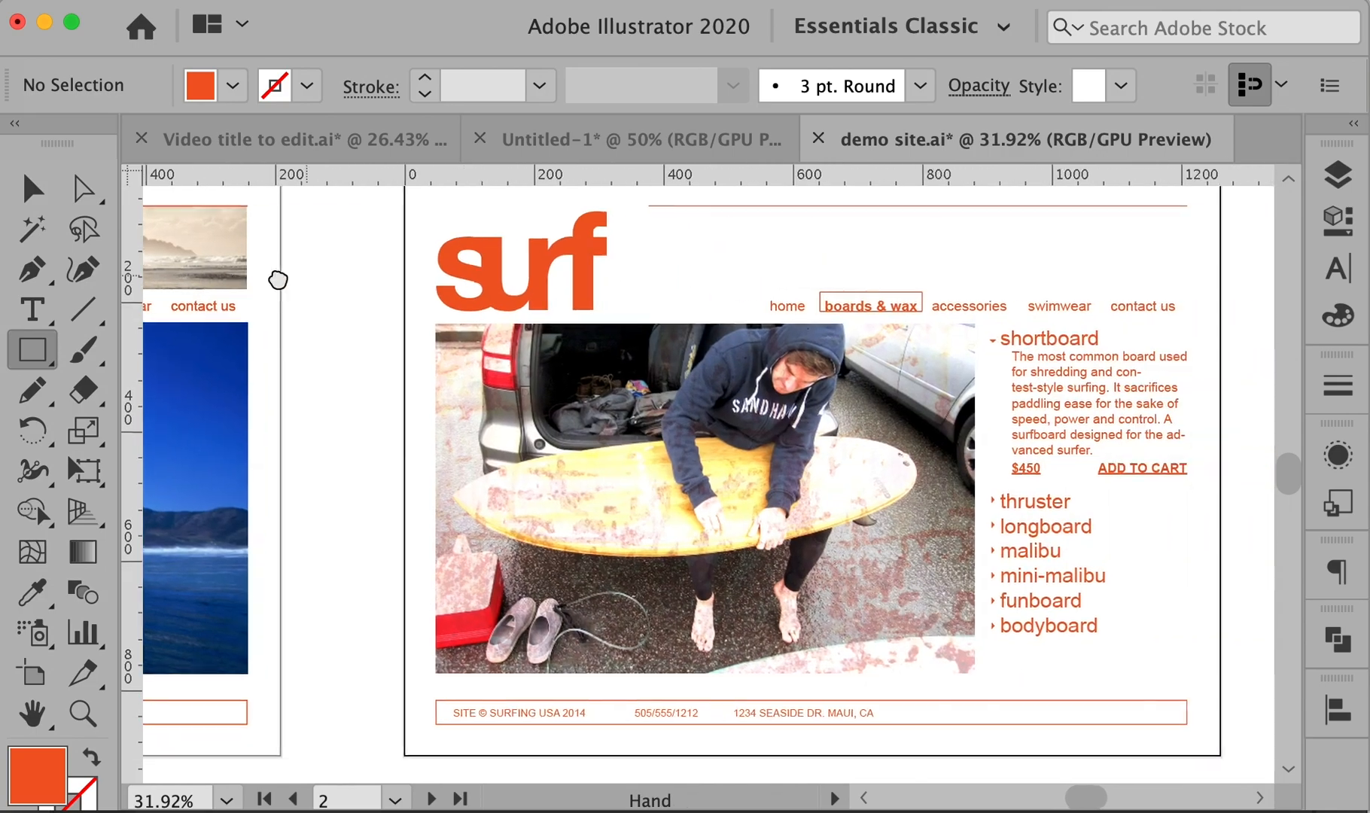
{"action": "scroll", "coordinate": [277, 280], "scroll_direction": "right", "scroll_amount": 3}
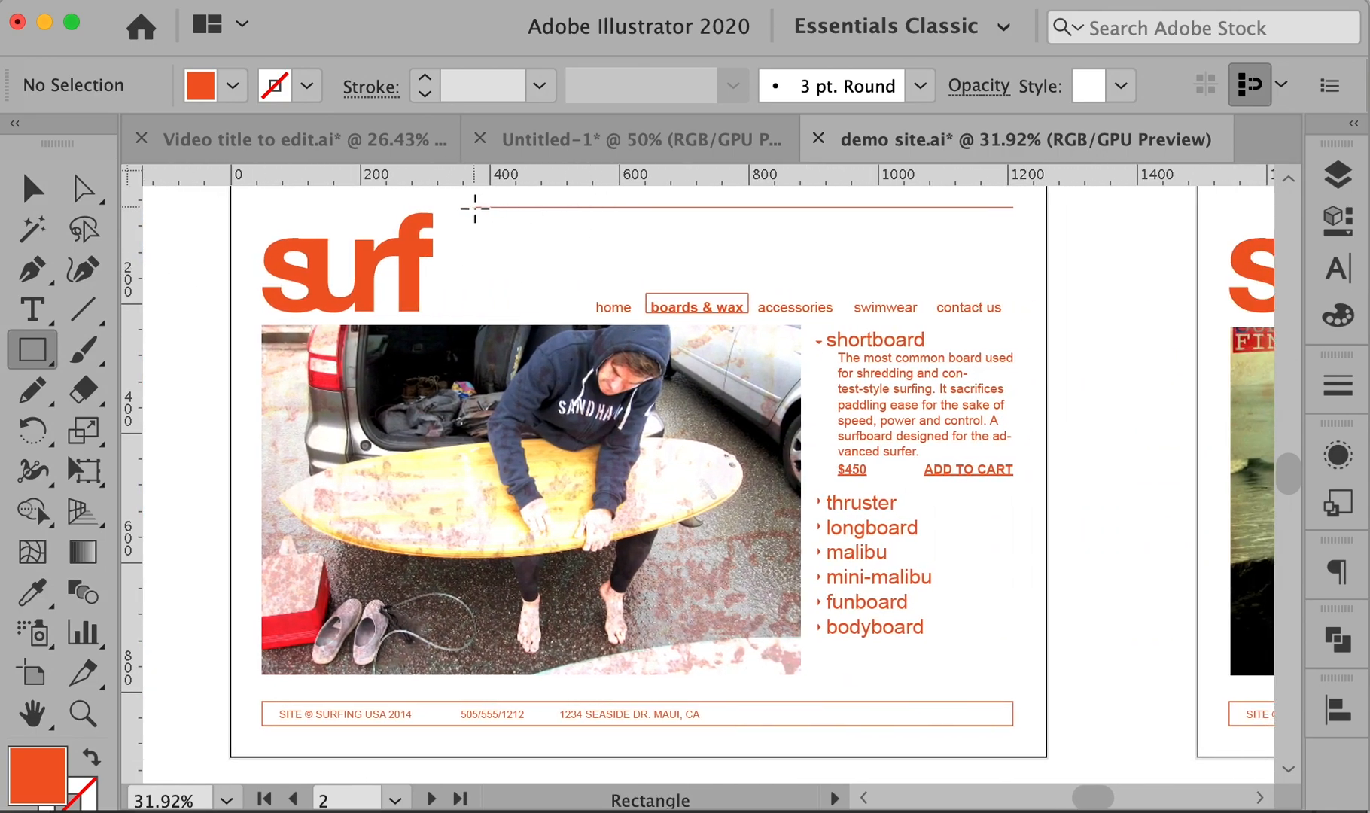
{"action": "left_click", "coordinate": [508, 209], "text": "super"}
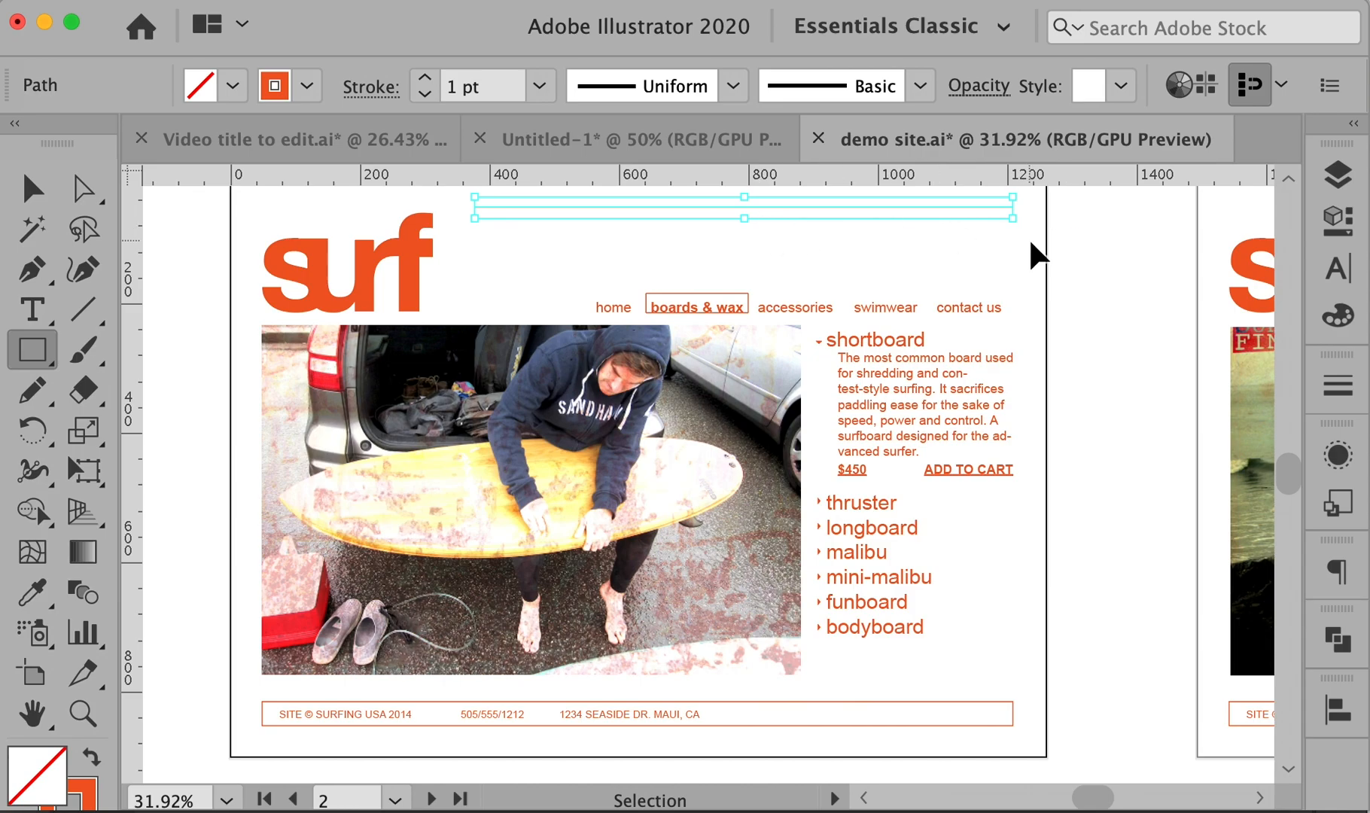
{"action": "left_click", "coordinate": [405, 0]}
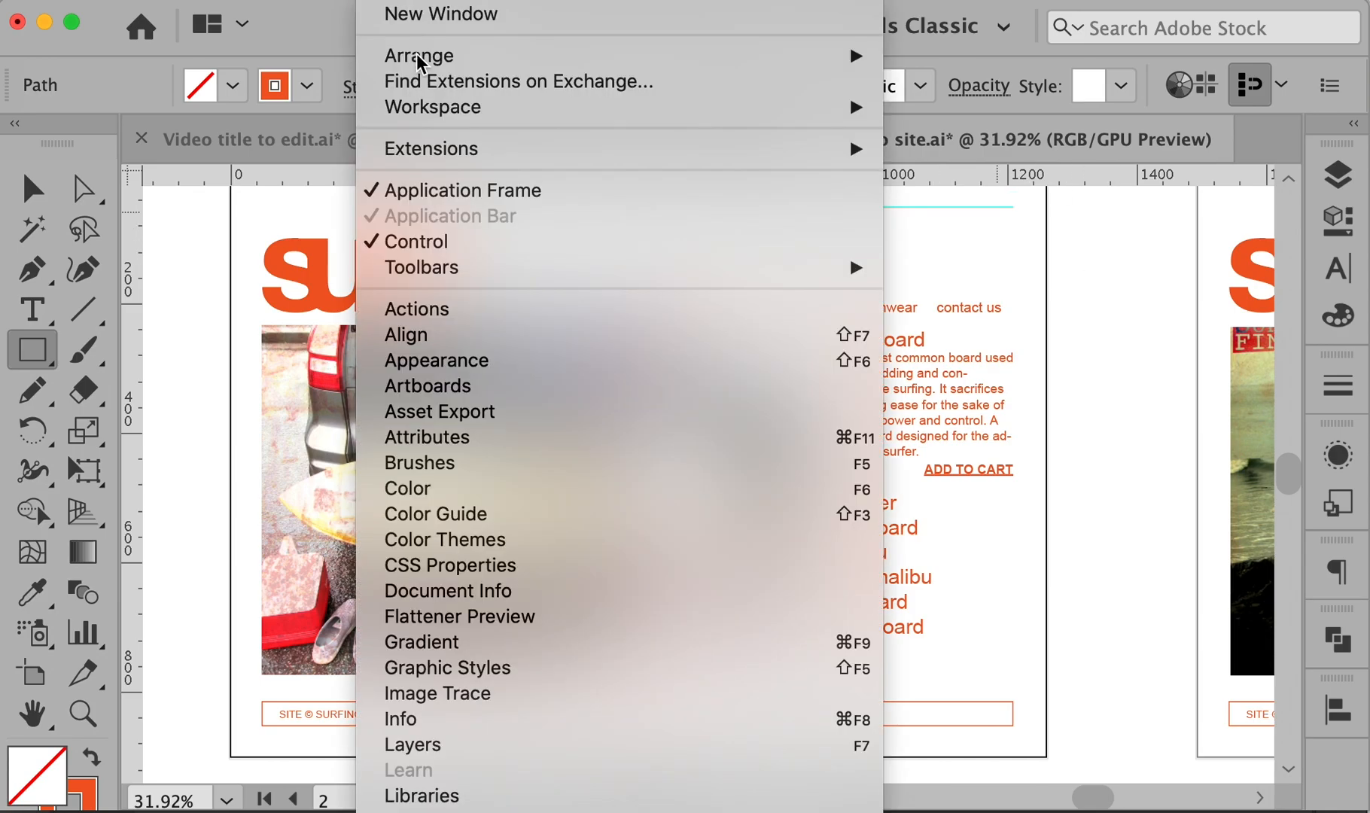
{"action": "left_click", "coordinate": [967, 579]}
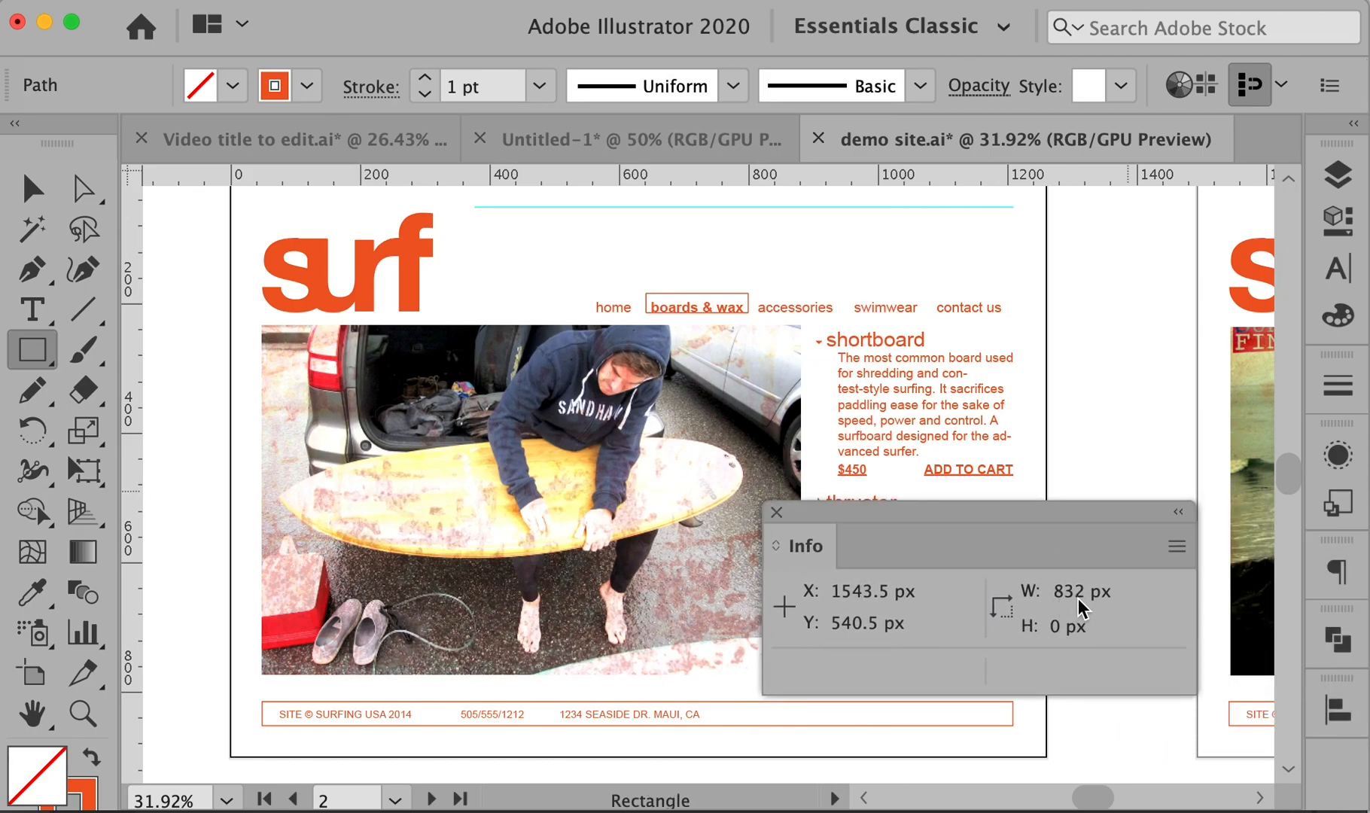
{"action": "left_click", "coordinate": [777, 512]}
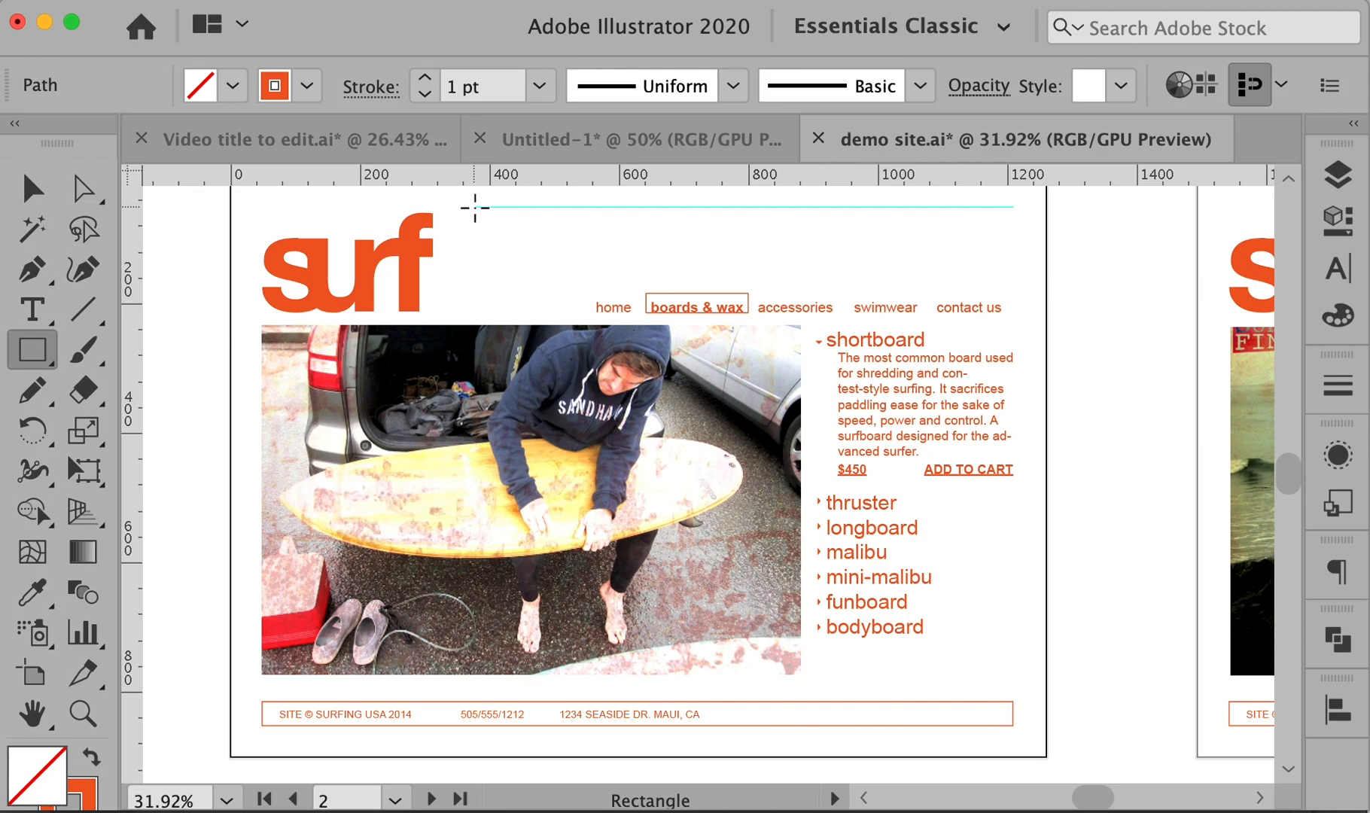
- Create an 832 × 60 px rectangle at the top of the page, plus a thin rectangle
{"action": "left_click", "coordinate": [475, 208]}
{"action": "type", "text": "83"}
{"action": "key", "text": "Tab"}
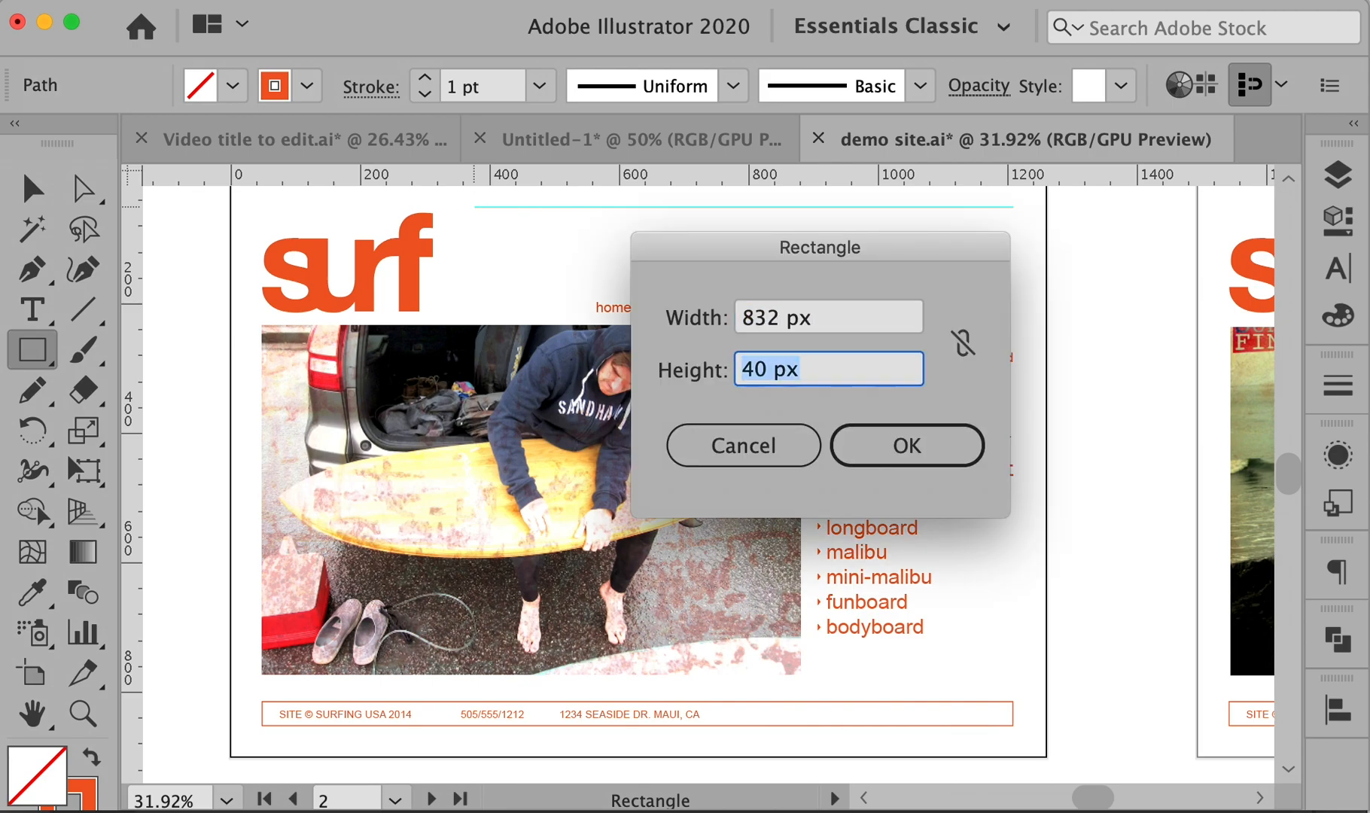
{"action": "type", "text": "60"}
{"action": "key", "text": "Return"}
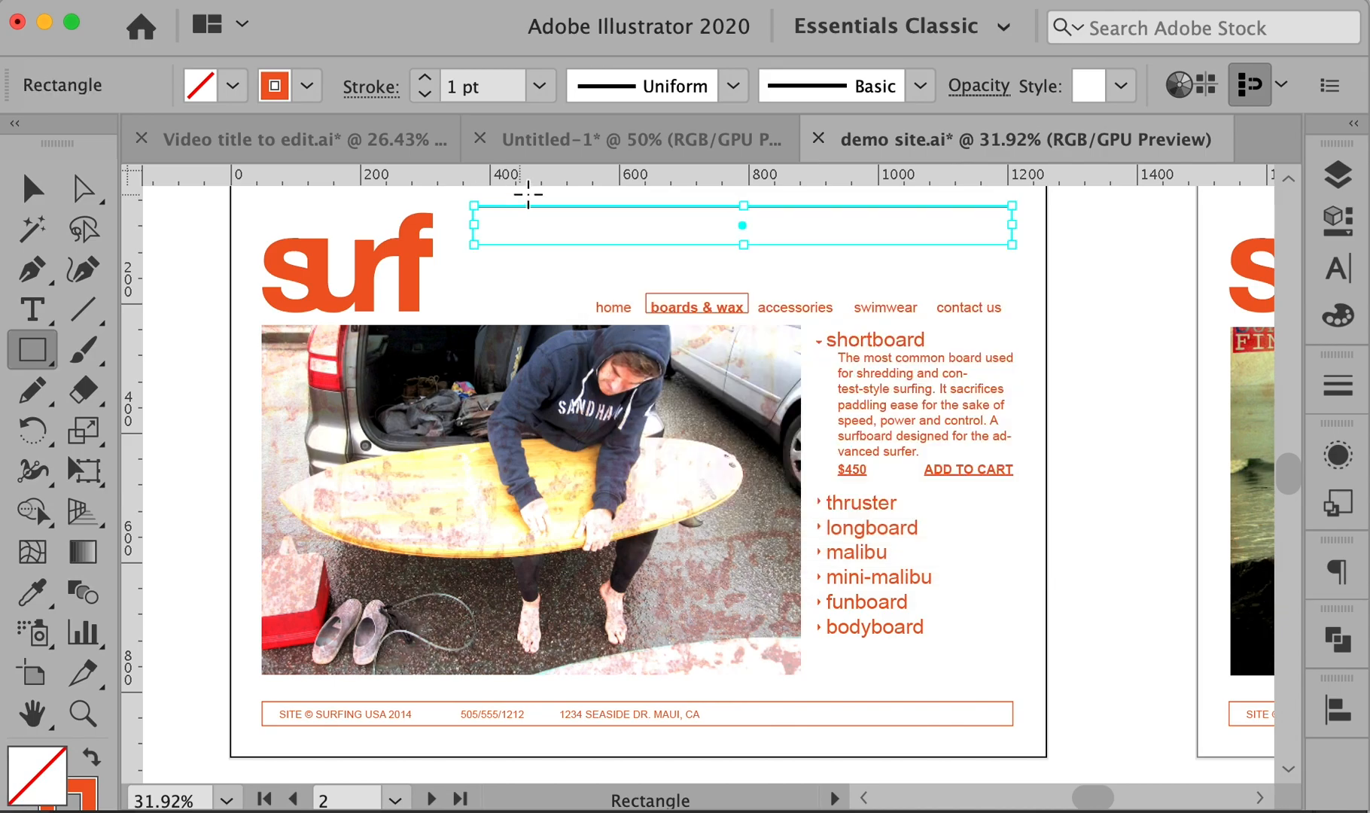
{"action": "left_click_drag", "start_coordinate": [741, 274], "coordinate": [741, 242]}
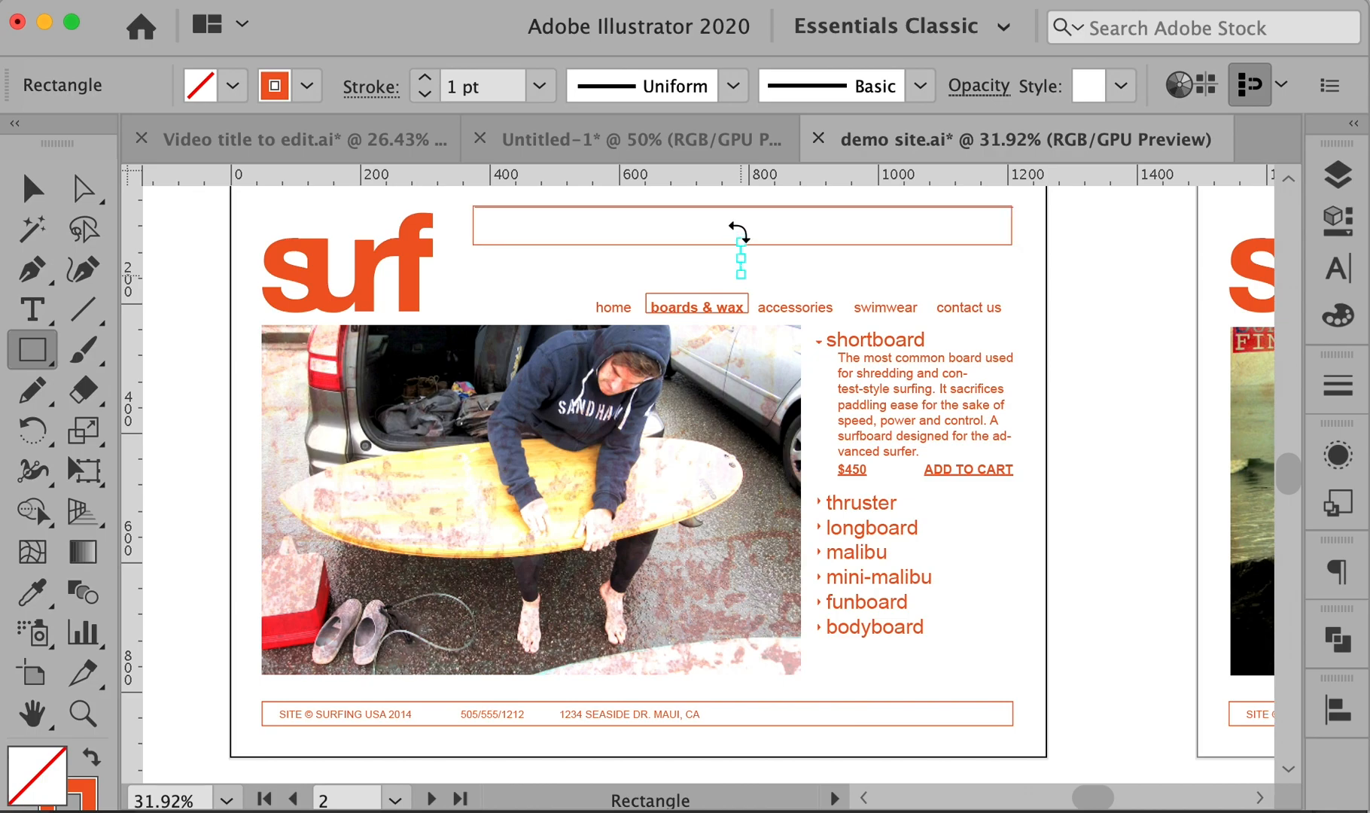
{"action": "left_click", "coordinate": [1031, 271], "text": "super"}
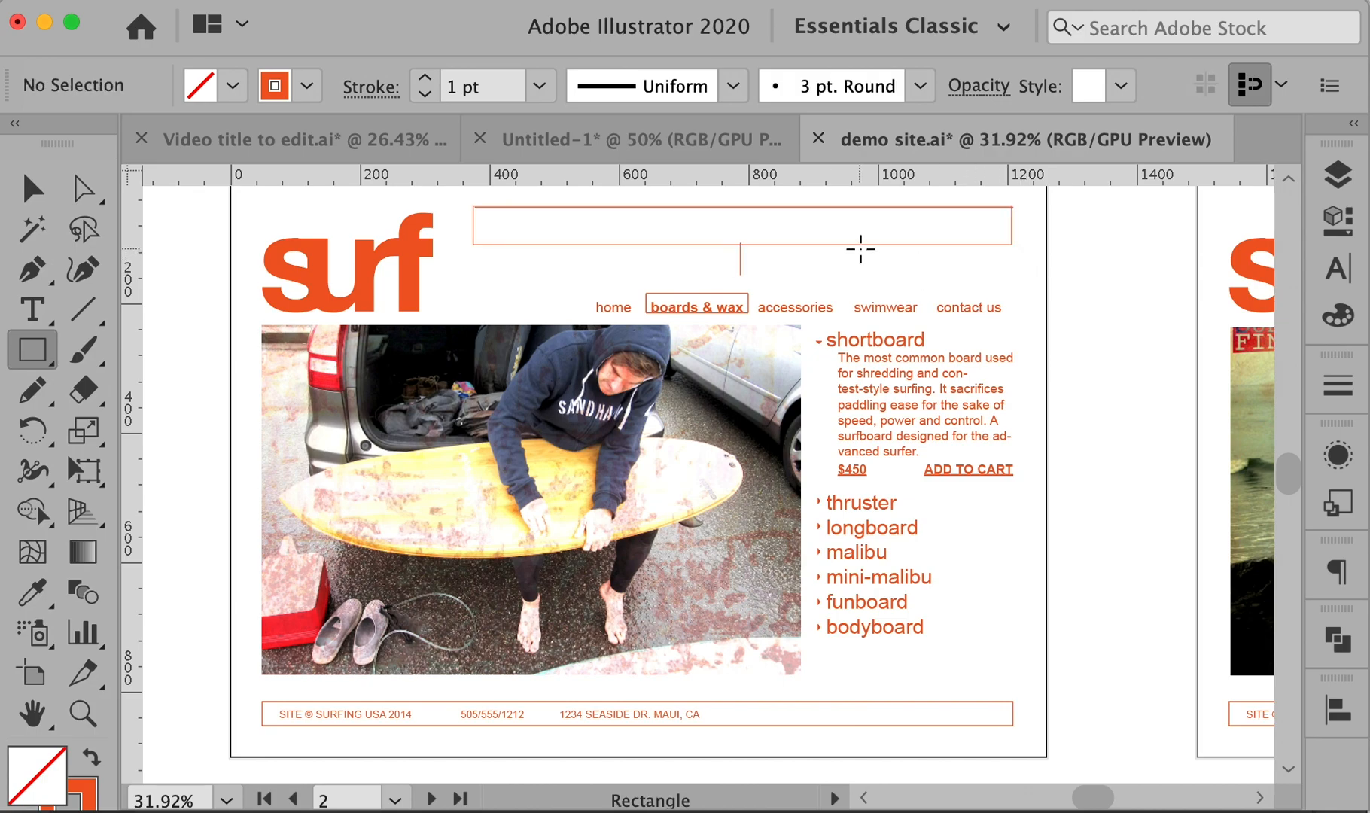
- Delete the stray thin rectangle and stretch the header rectangle down to 115 px tall
{"action": "key", "text": "v"}
{"action": "left_click_drag", "start_coordinate": [776, 254], "coordinate": [694, 263]}
{"action": "key", "text": "Delete"}
{"action": "left_click", "coordinate": [739, 243]}
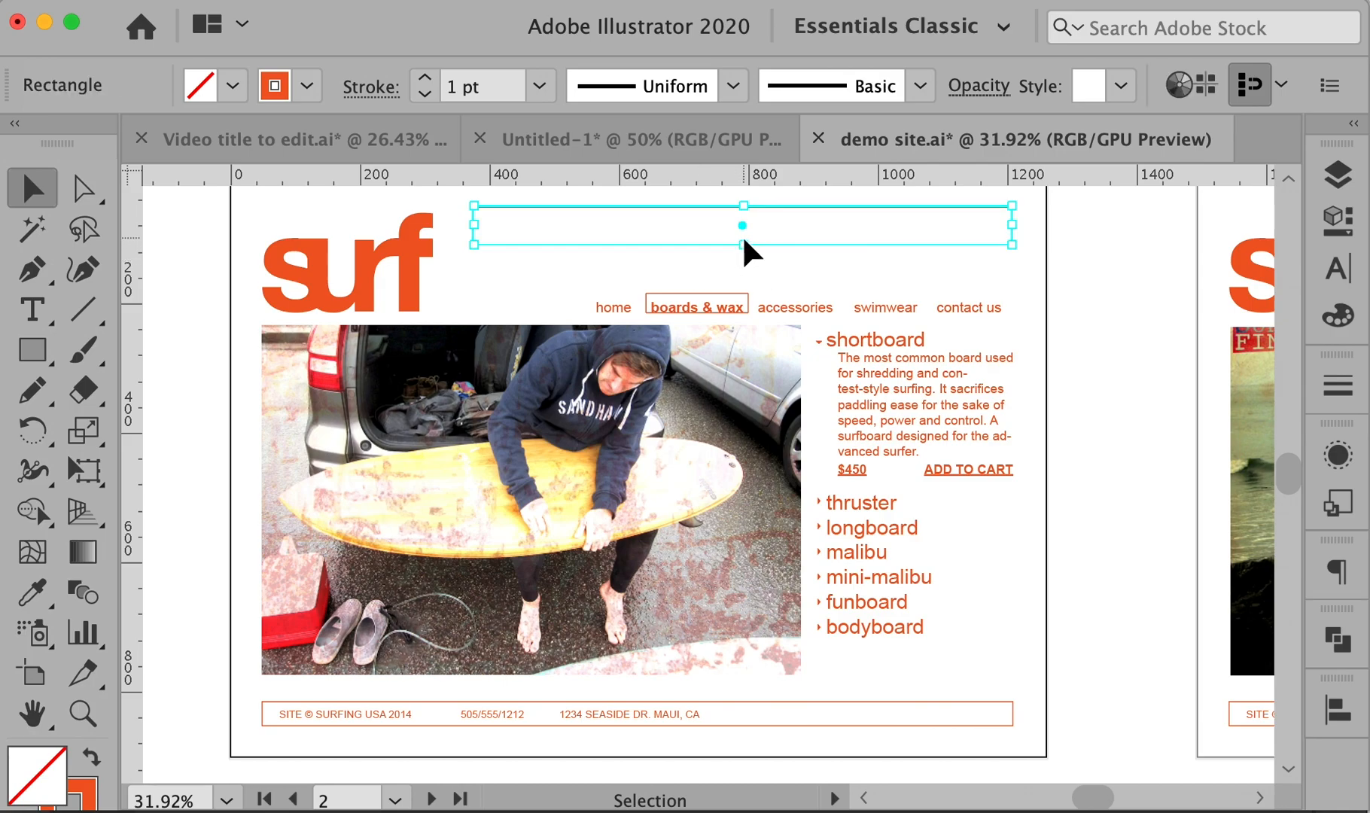
{"action": "left_click_drag", "start_coordinate": [745, 248], "coordinate": [745, 284]}
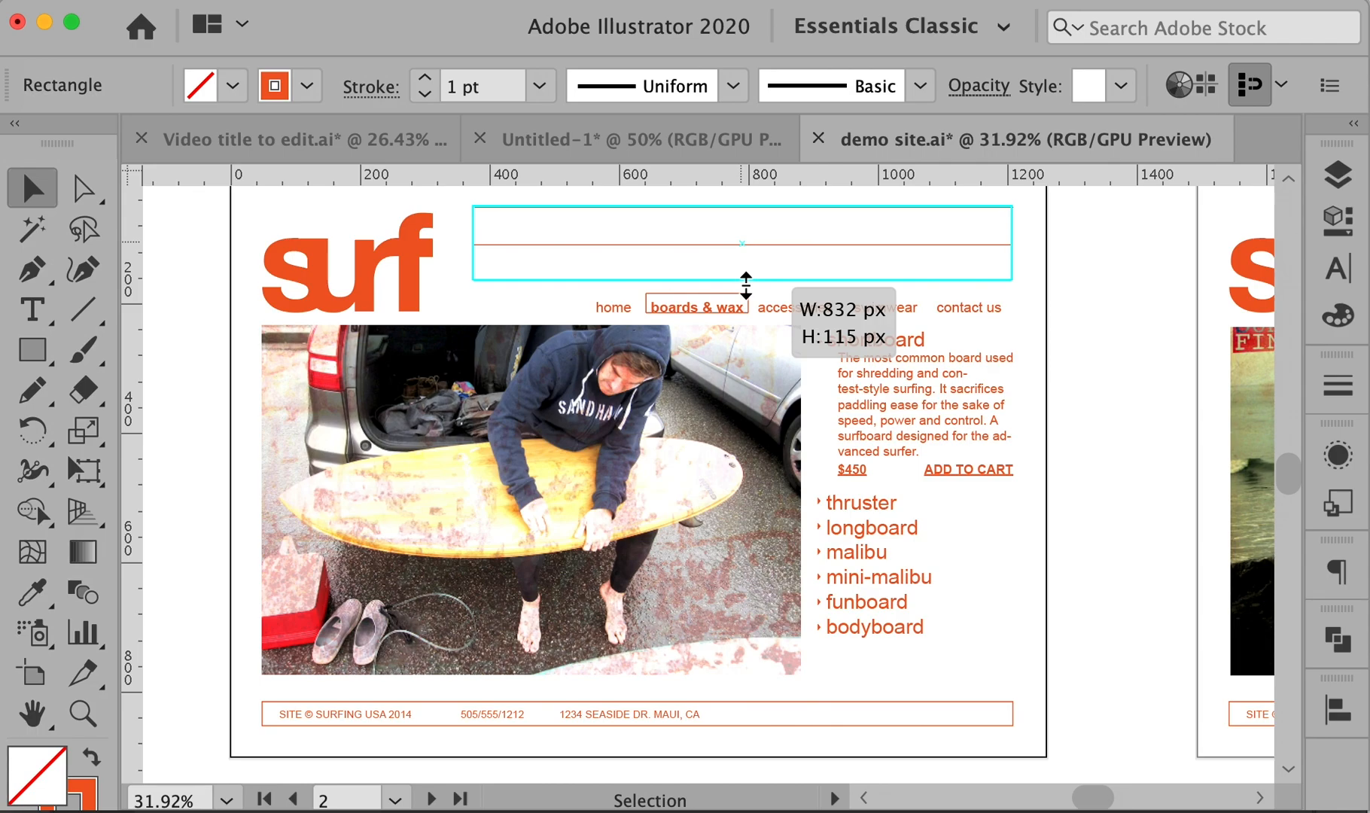
{"action": "left_click_drag", "start_coordinate": [745, 285], "coordinate": [745, 284]}
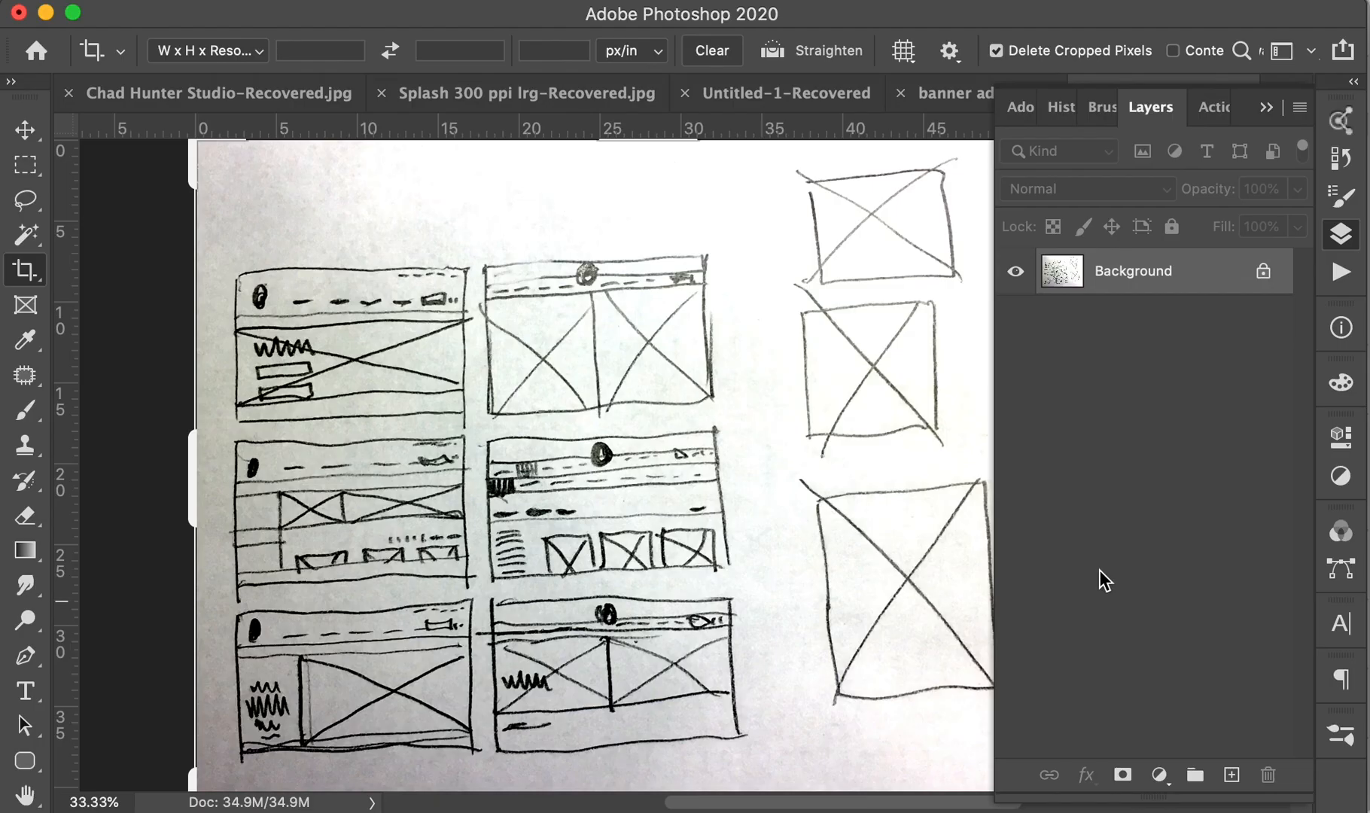
- Create a new 830 × 115 px Photoshop document, then return to banner ad6.psd
{"action": "left_click", "coordinate": [1267, 109]}
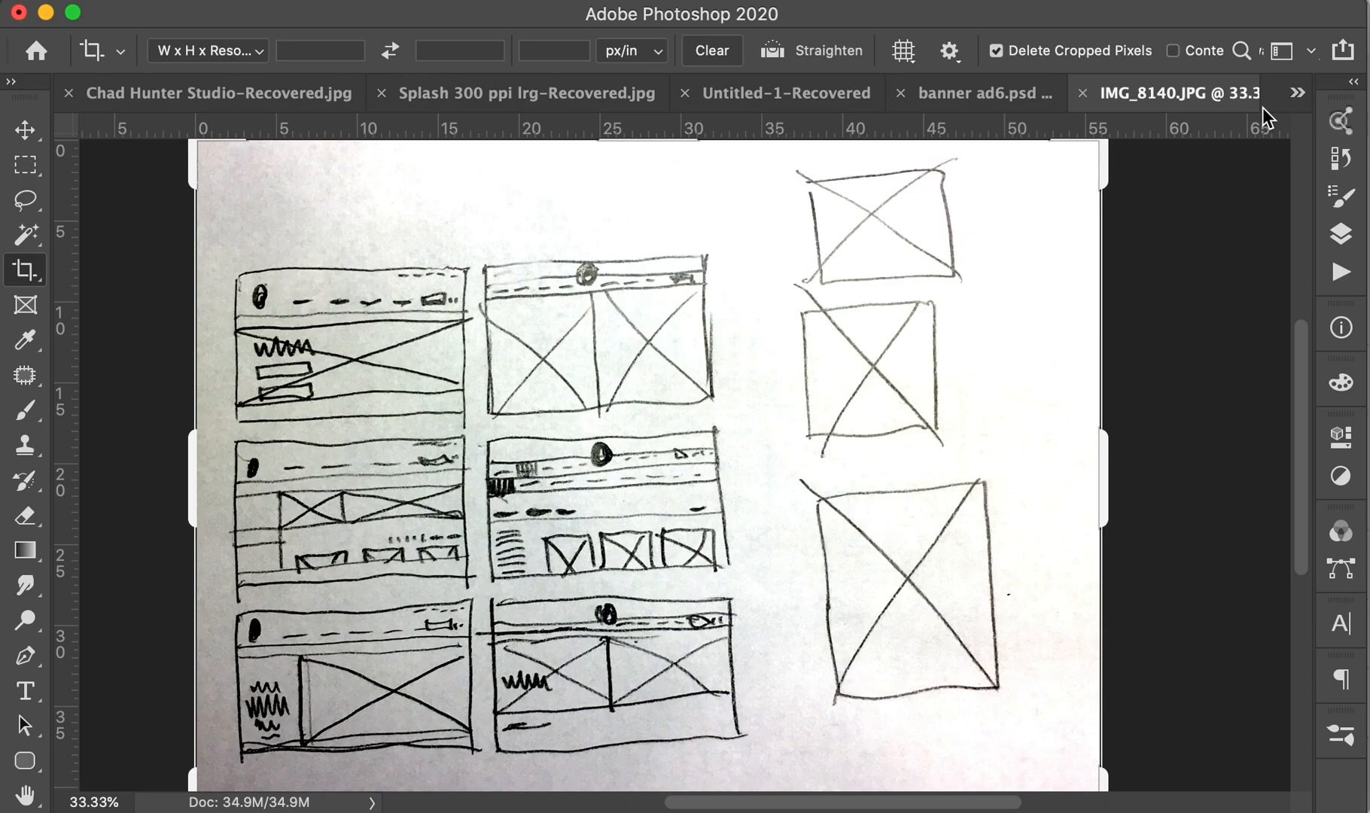
{"action": "left_click", "coordinate": [984, 93]}
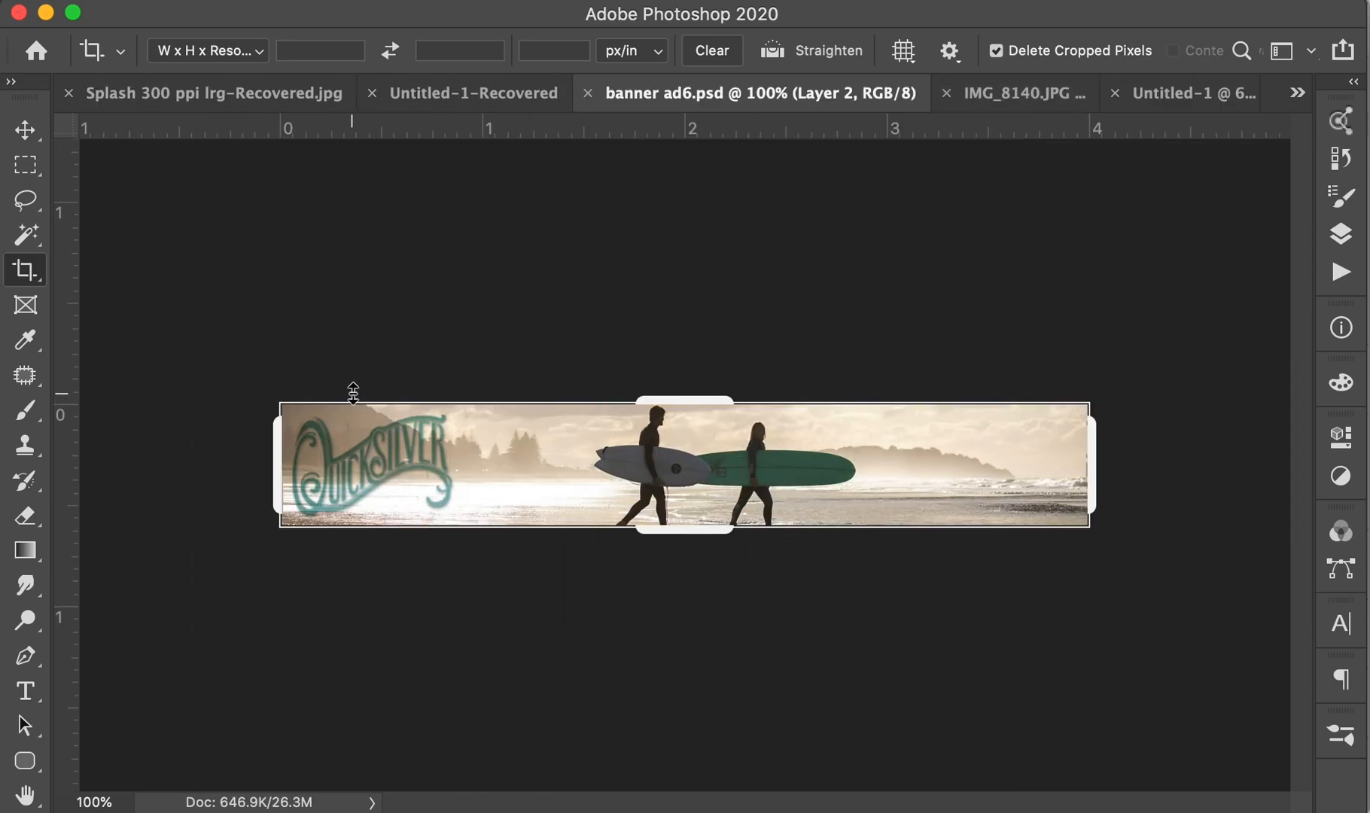
{"action": "key", "text": "super+n"}
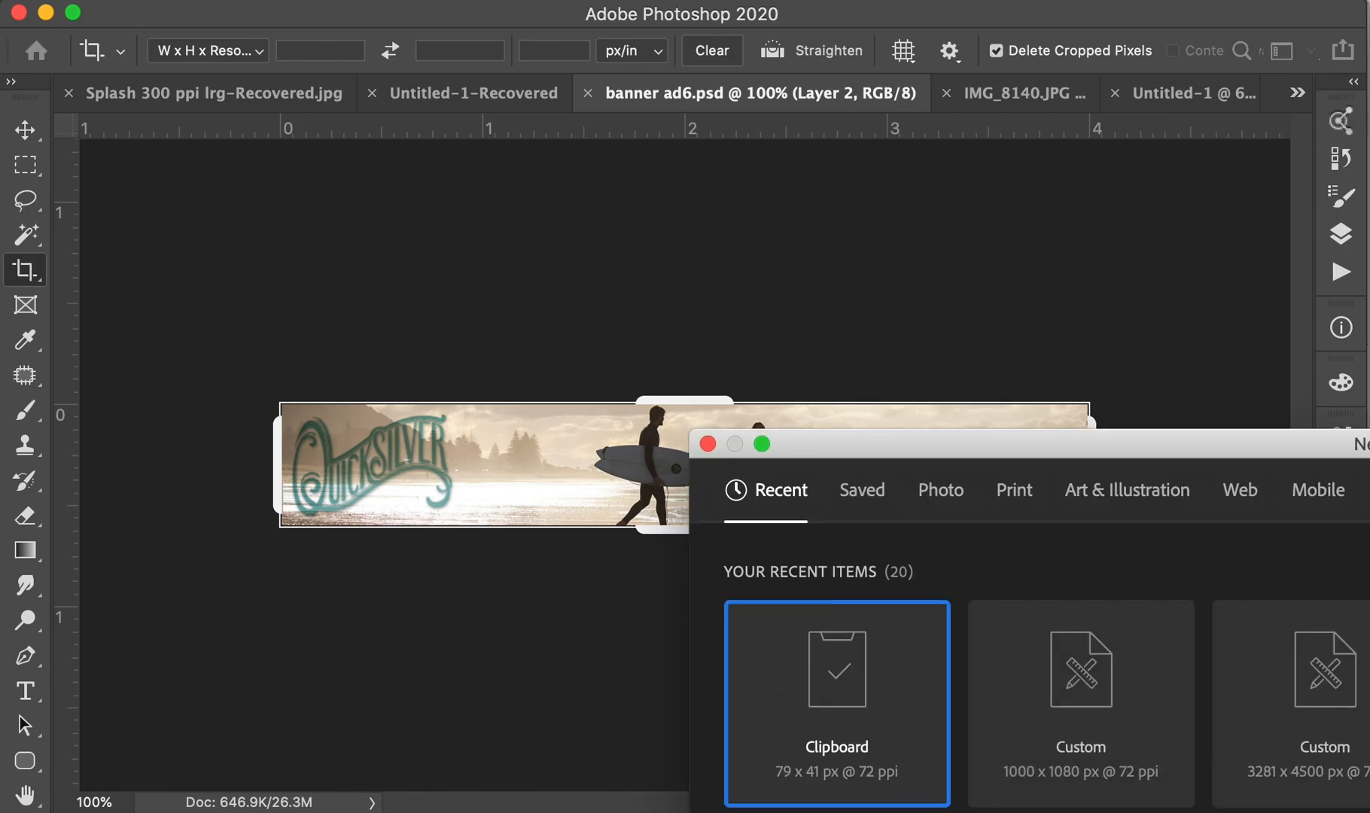
{"action": "left_click_drag", "start_coordinate": [1366, 444], "coordinate": [742, 264]}
{"action": "left_click_drag", "start_coordinate": [947, 501], "coordinate": [825, 495]}
{"action": "type", "text": "8"}
{"action": "key", "text": "Tab"}
{"action": "key", "text": "Tab"}
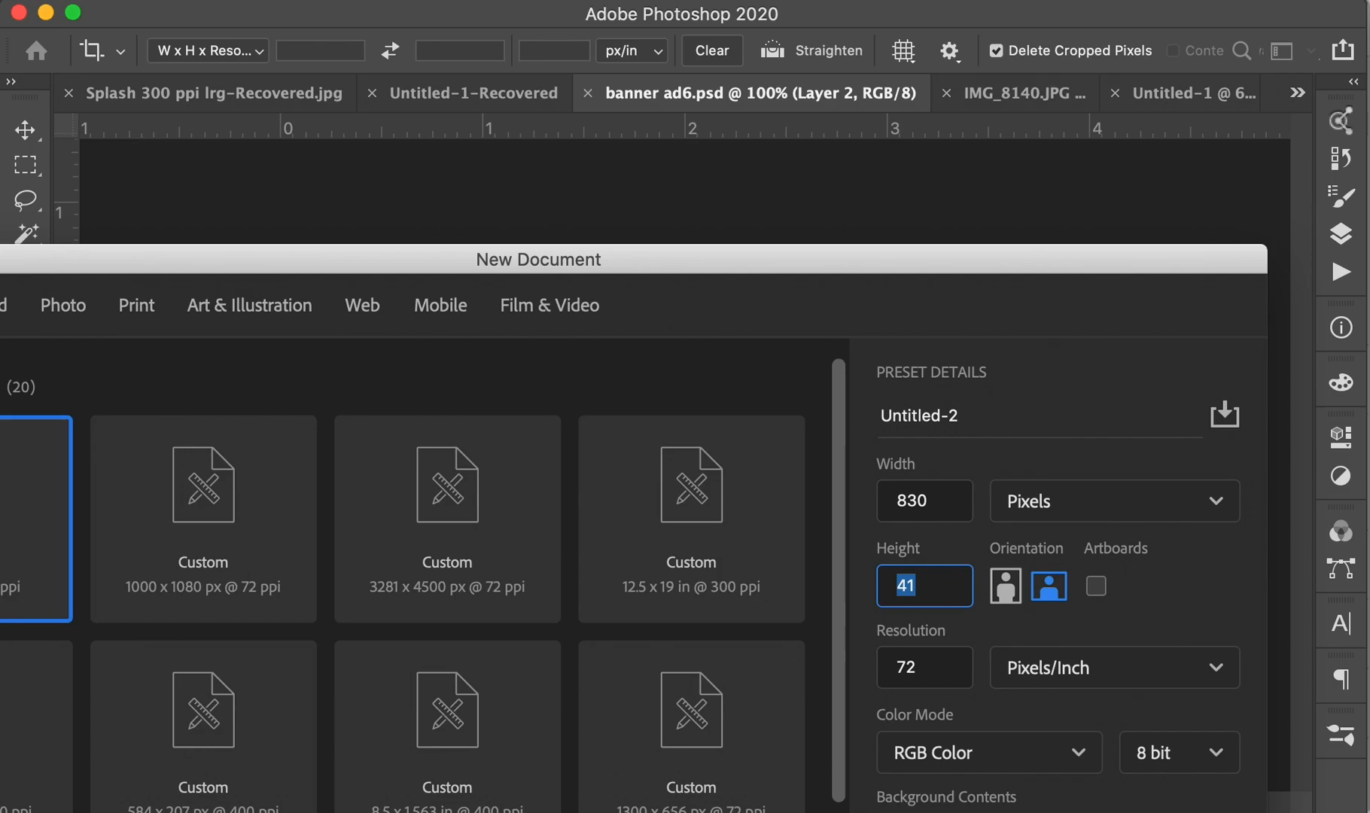
{"action": "key", "text": "Return"}
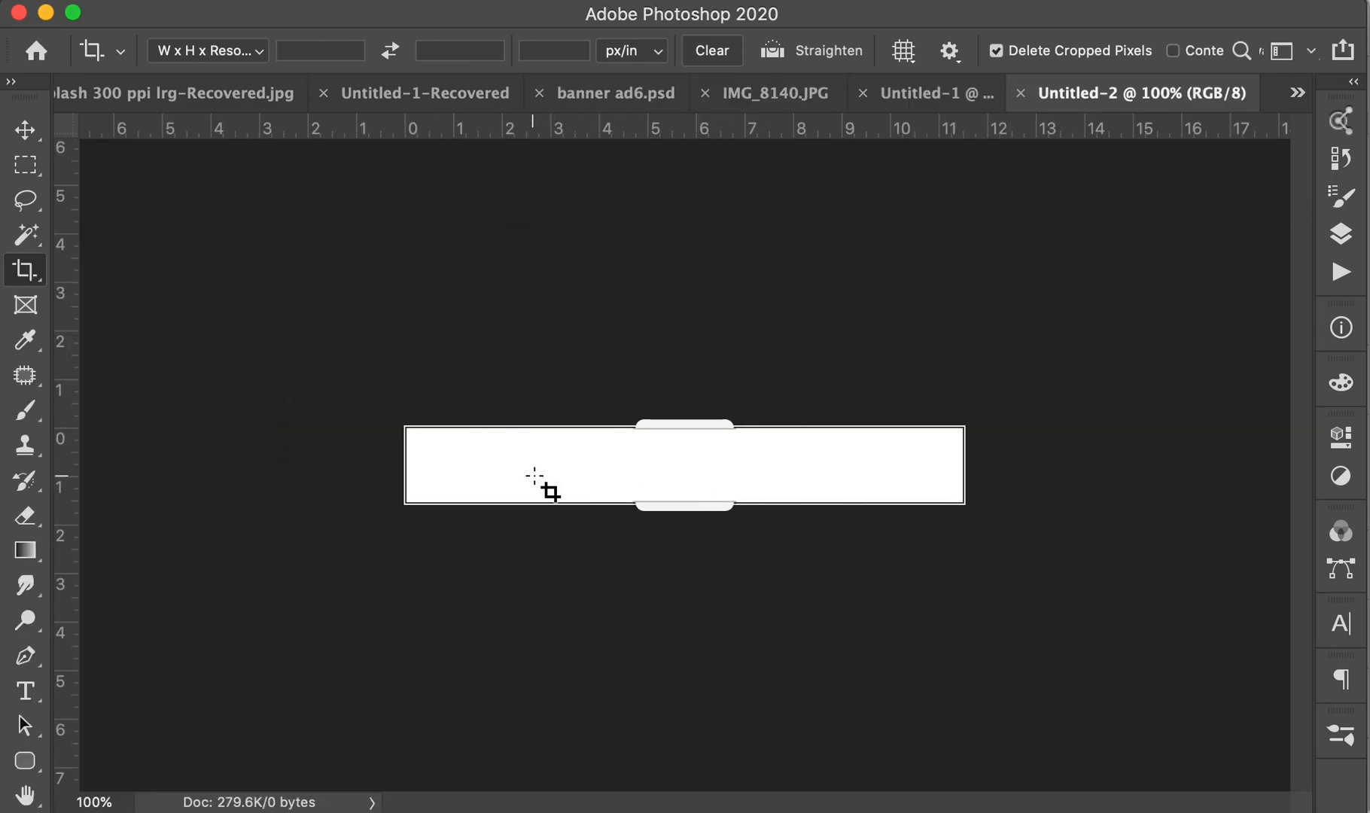
{"action": "left_click", "coordinate": [783, 105]}
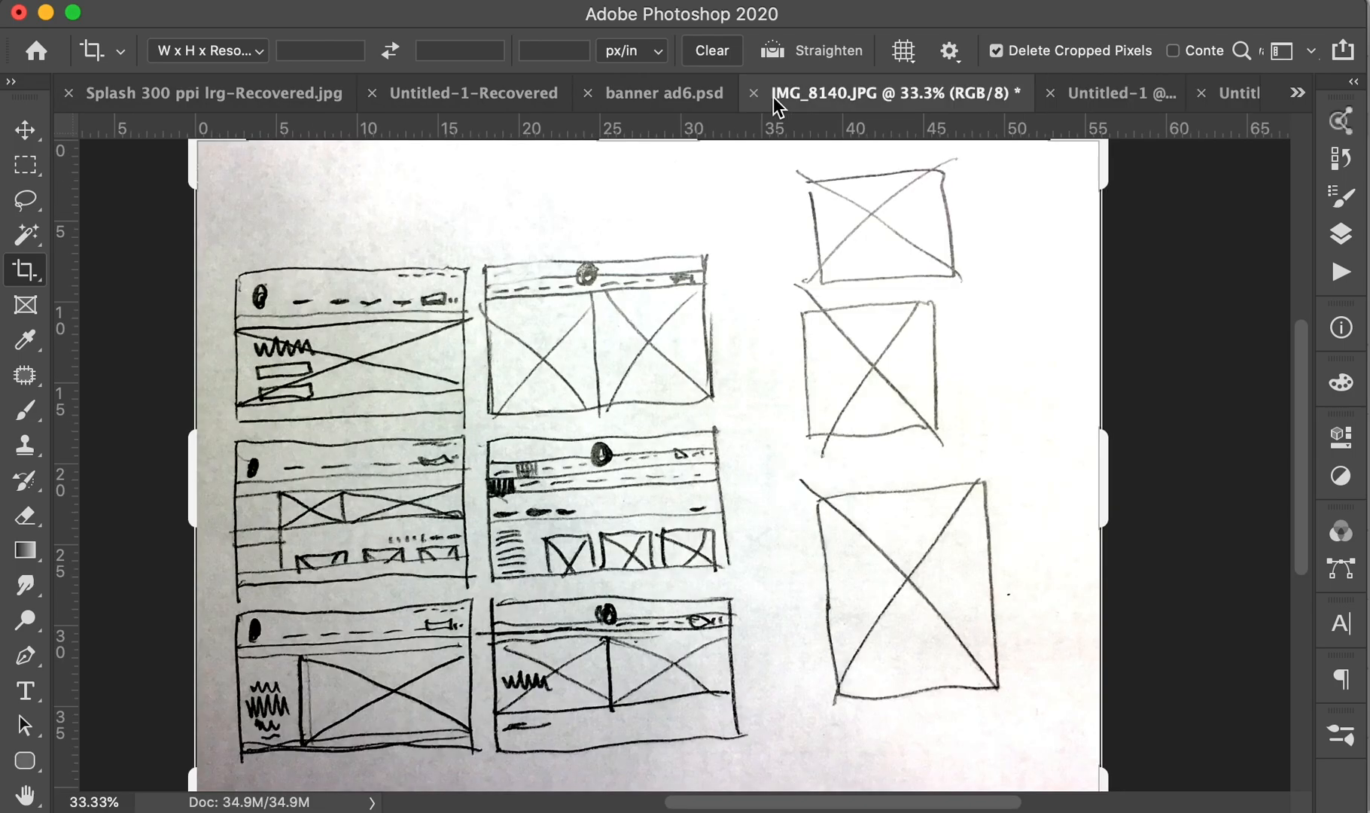
{"action": "left_click", "coordinate": [661, 104]}
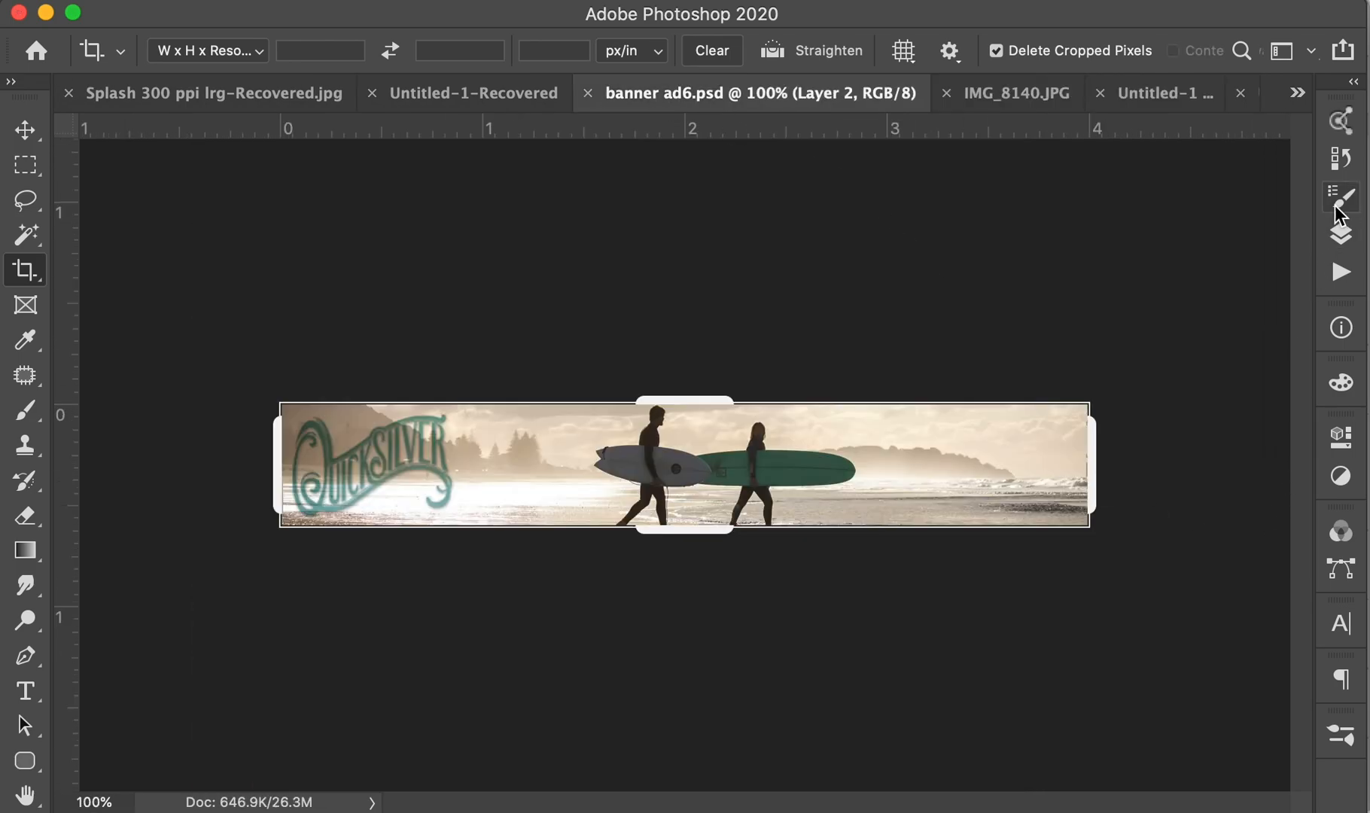
- Show the underwater surfer image as background, hiding Layers 1, 6, 7 and the beach photo
{"action": "left_click", "coordinate": [1339, 235]}
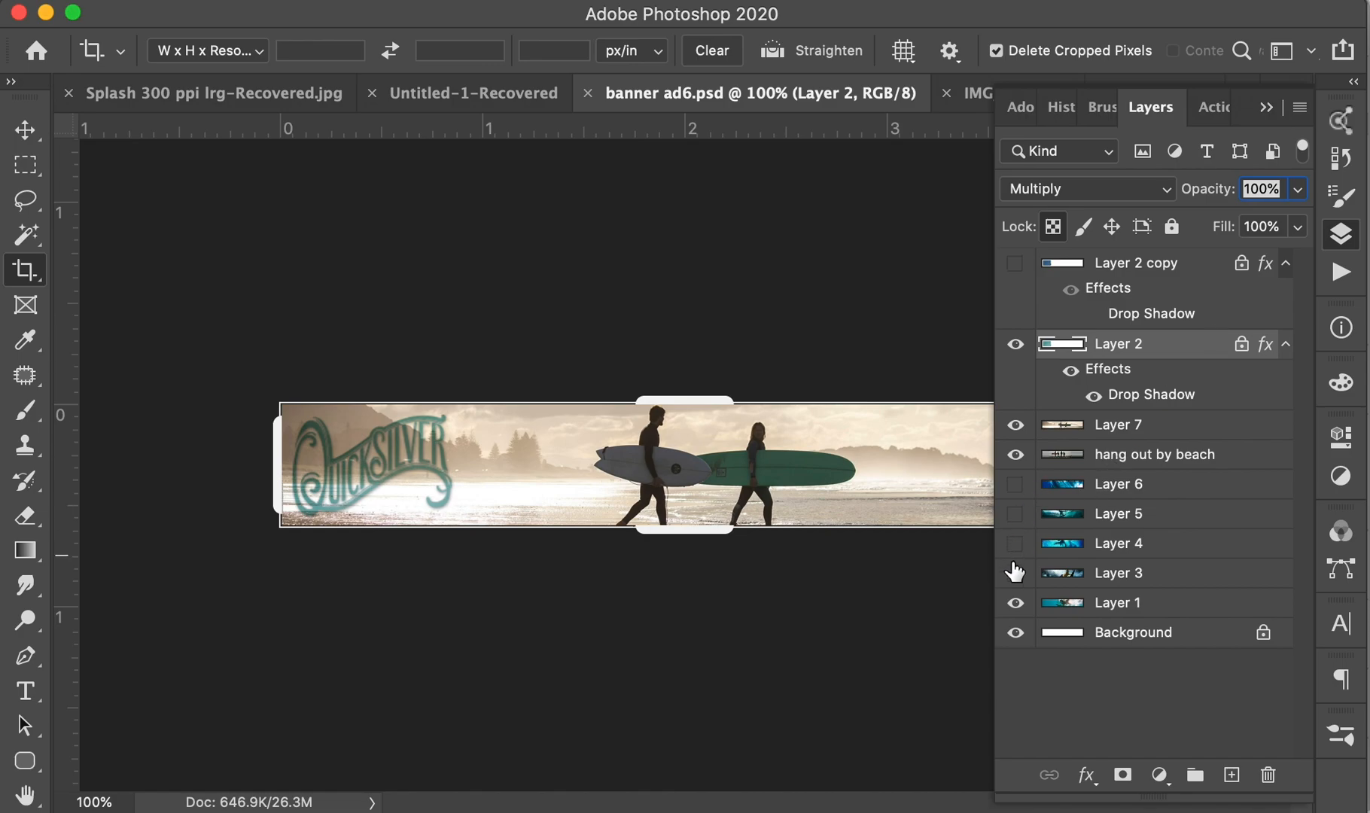
{"action": "left_click", "coordinate": [1016, 602]}
{"action": "left_click", "coordinate": [1016, 484]}
{"action": "left_click", "coordinate": [1016, 454]}
{"action": "left_click", "coordinate": [1014, 426]}
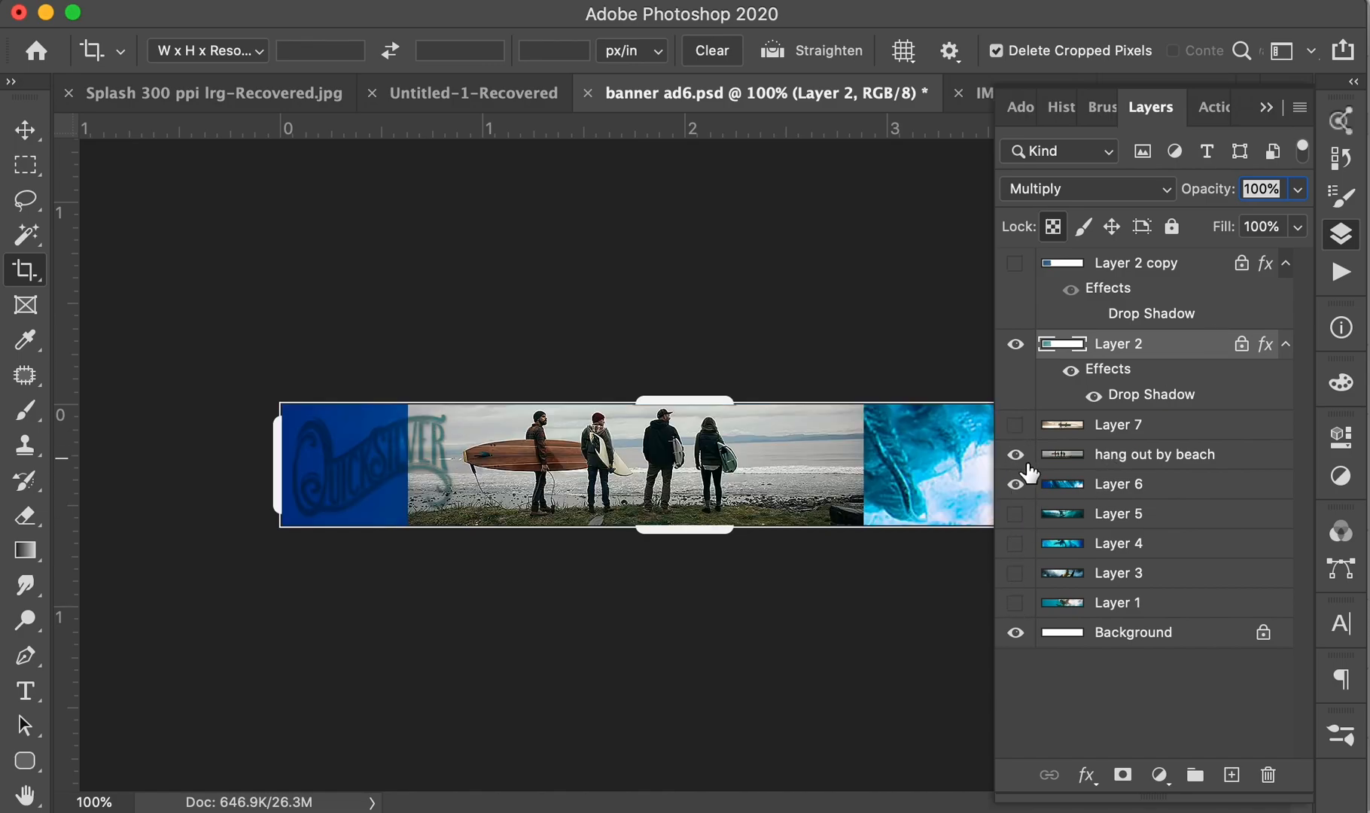
{"action": "left_click", "coordinate": [1015, 456]}
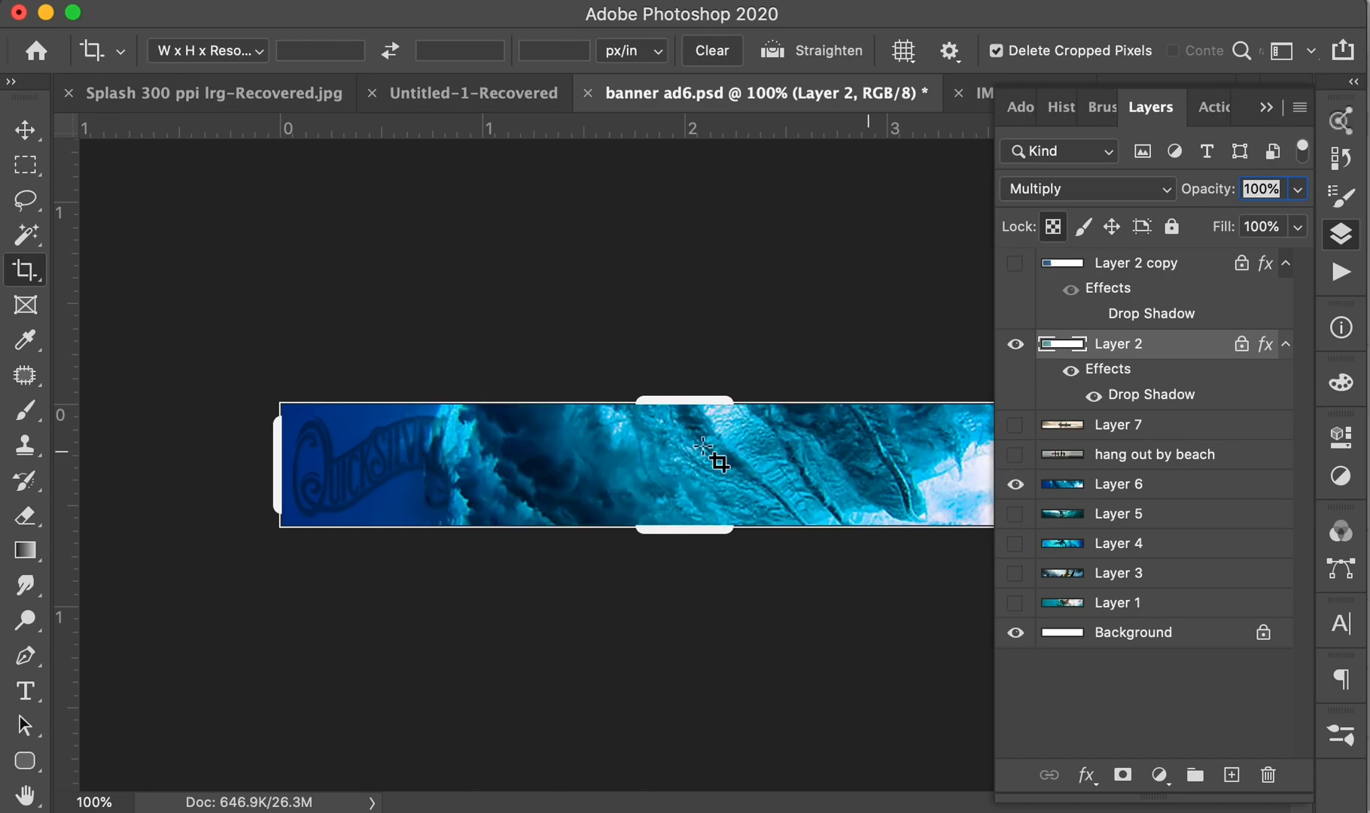
{"action": "left_click", "coordinate": [1016, 514]}
{"action": "left_click", "coordinate": [1016, 486]}
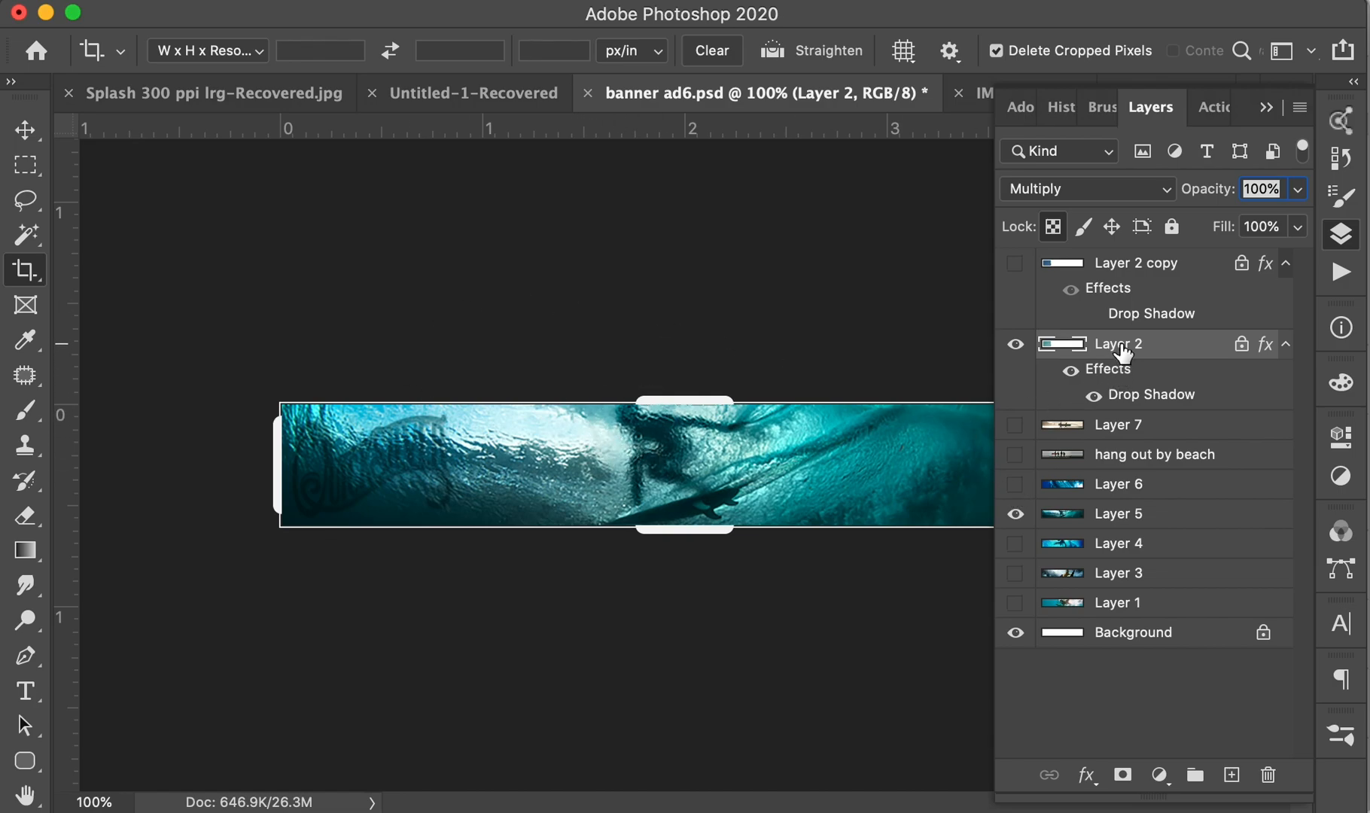
{"action": "left_click", "coordinate": [1015, 344]}
{"action": "left_click", "coordinate": [1015, 344]}
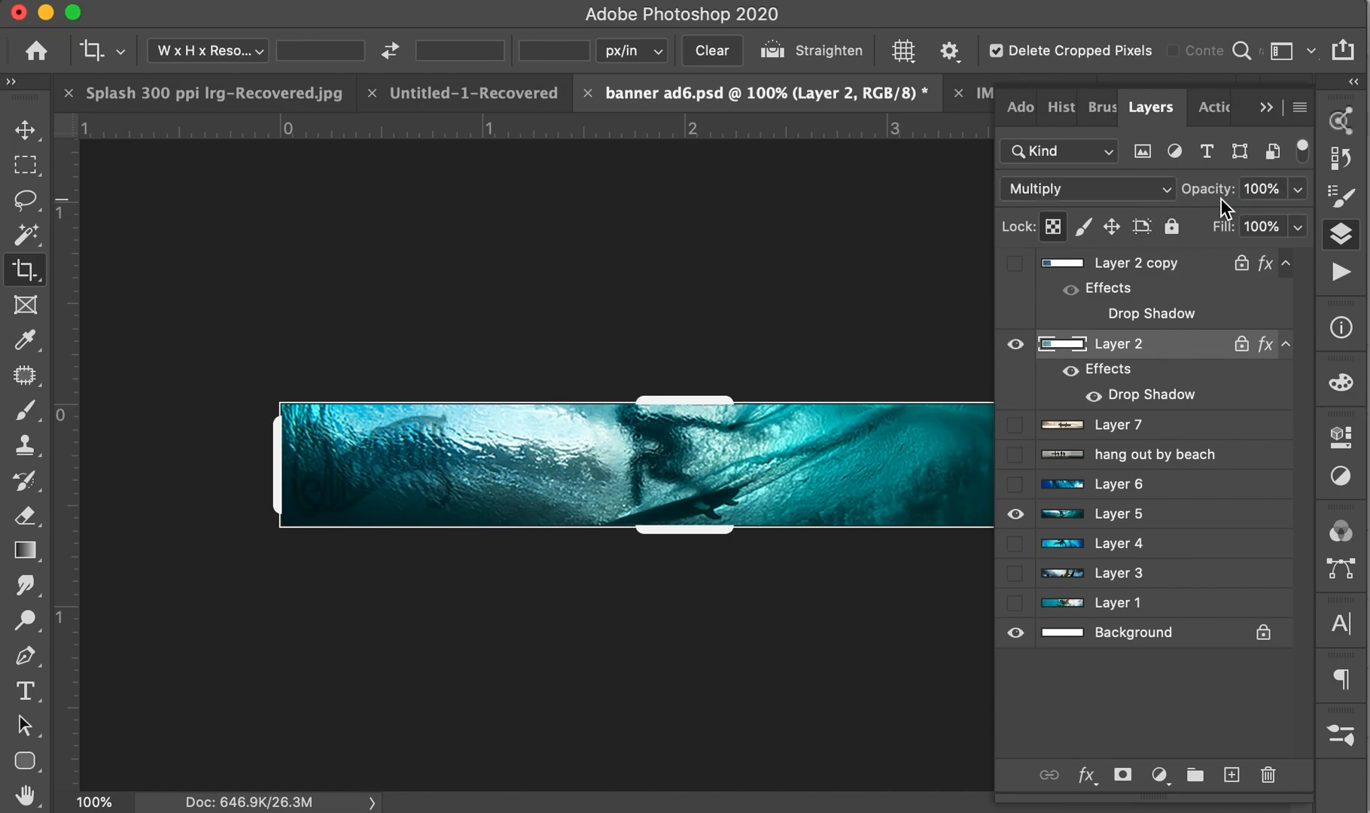
- Duplicate Layer 2 to darken the logo, then bring up Save As
{"action": "left_click_drag", "start_coordinate": [1187, 352], "coordinate": [1233, 773]}
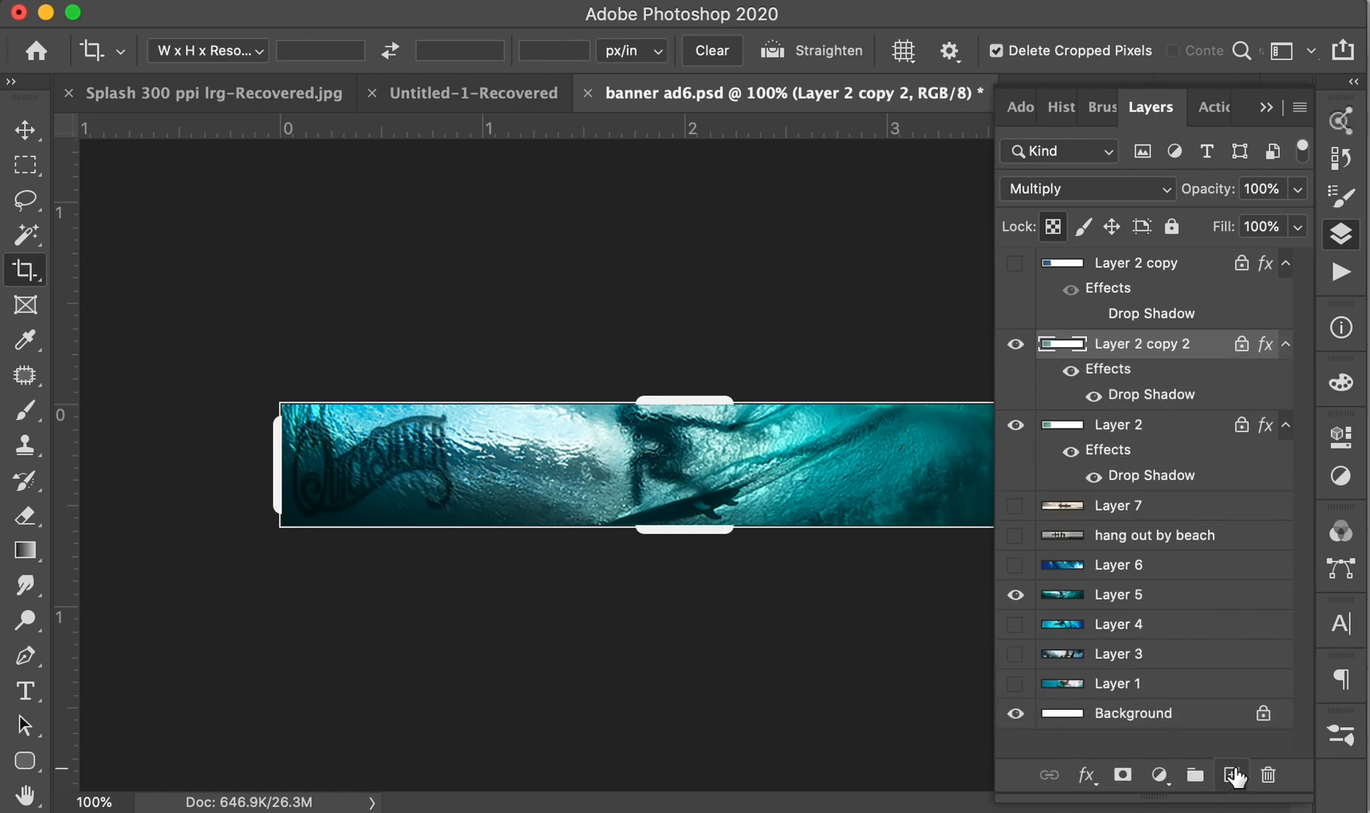
{"action": "left_click", "coordinate": [1268, 108]}
{"action": "left_click", "coordinate": [924, 248]}
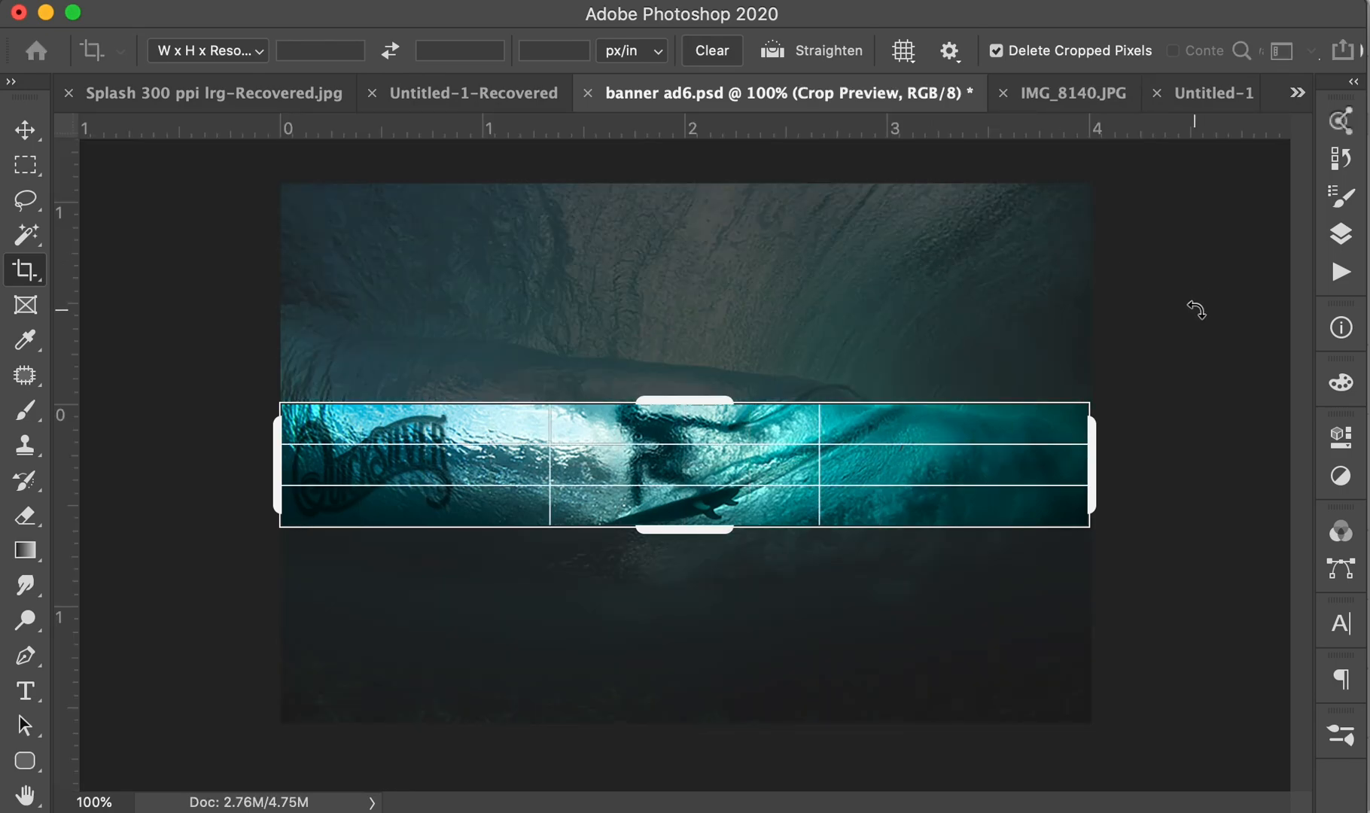
{"action": "key", "text": "Escape"}
{"action": "key", "text": "v"}
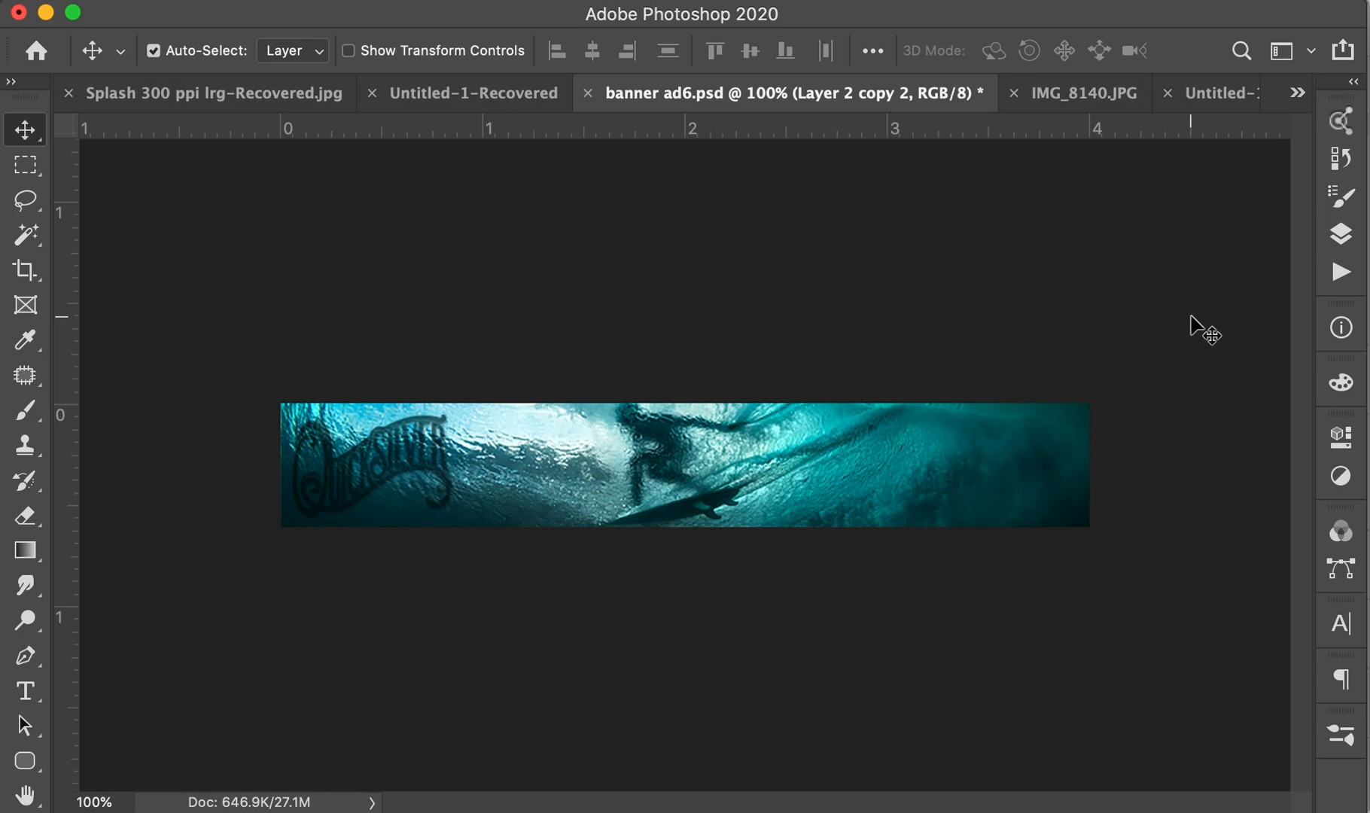
{"action": "key", "text": "super+shift+s"}
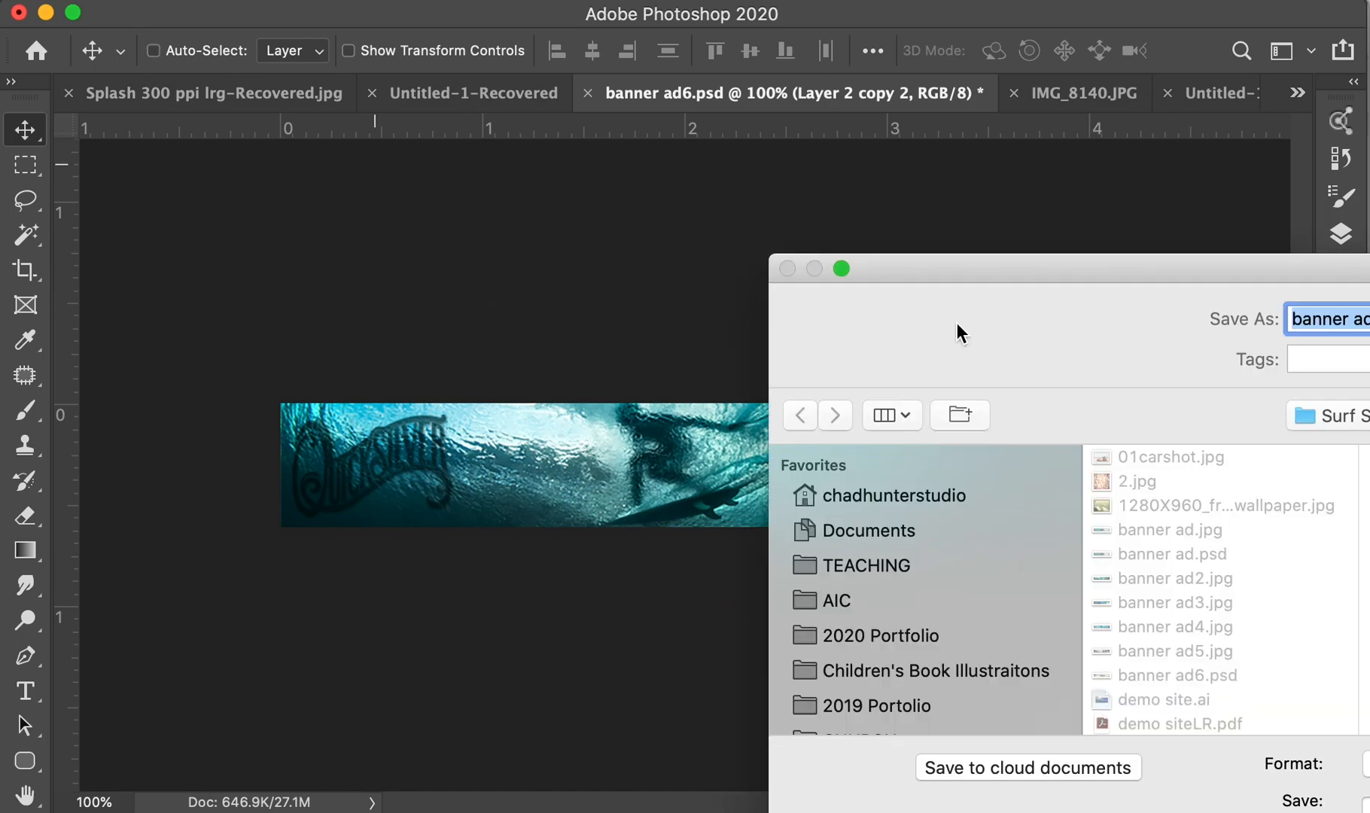
- Save the banner as banner ad8.psd in Photoshop format with Maximize Compatibility
{"action": "left_click", "coordinate": [1367, 319]}
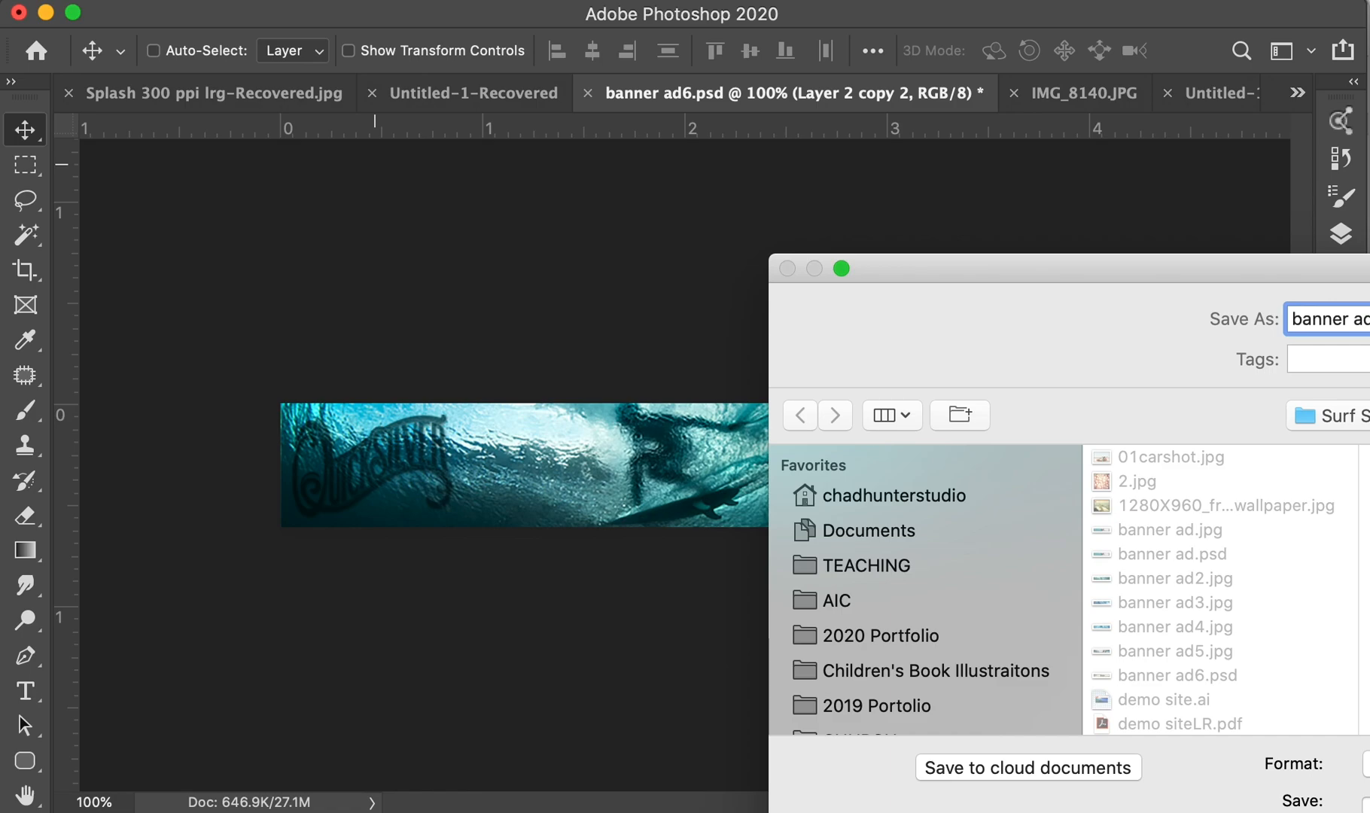
{"action": "key", "text": "Return"}
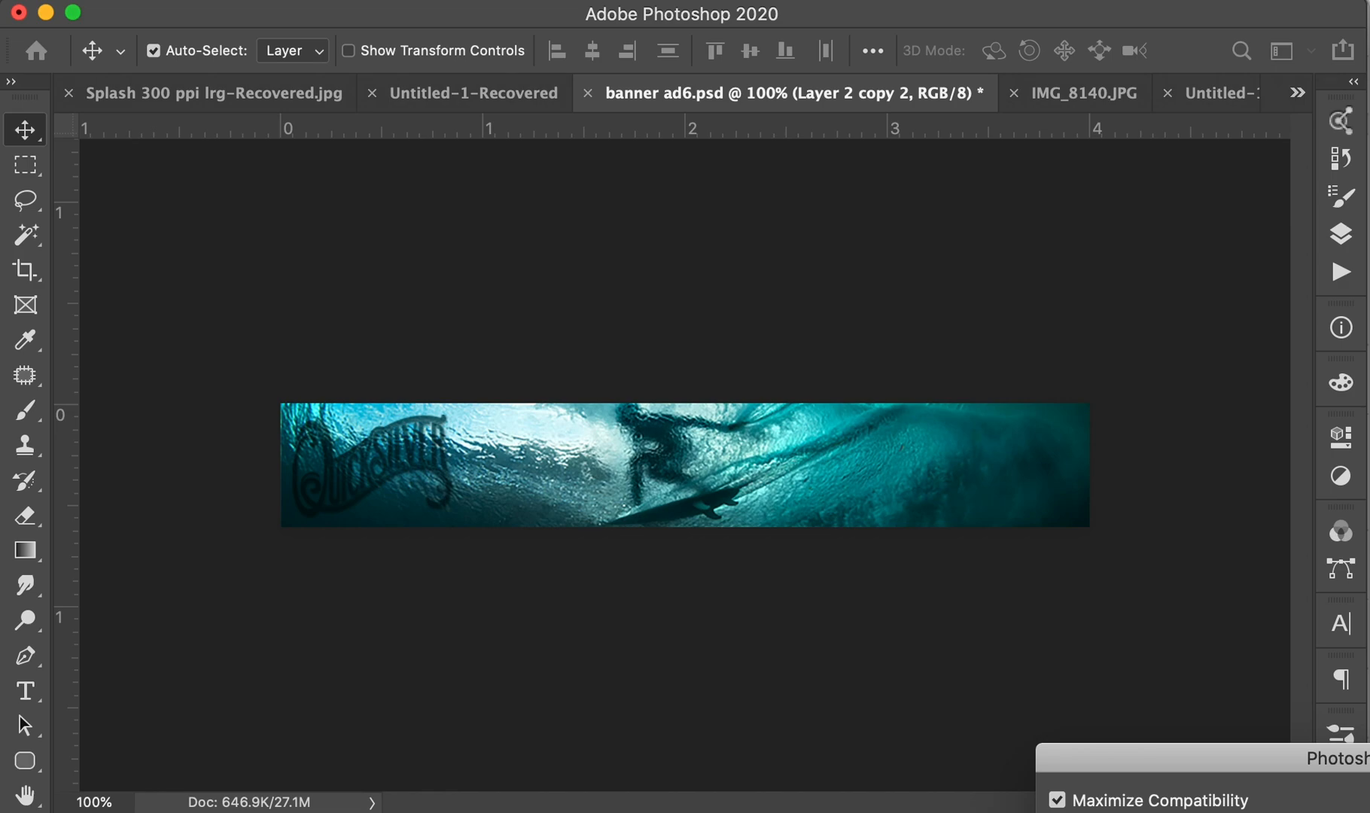
{"action": "key", "text": "Return"}
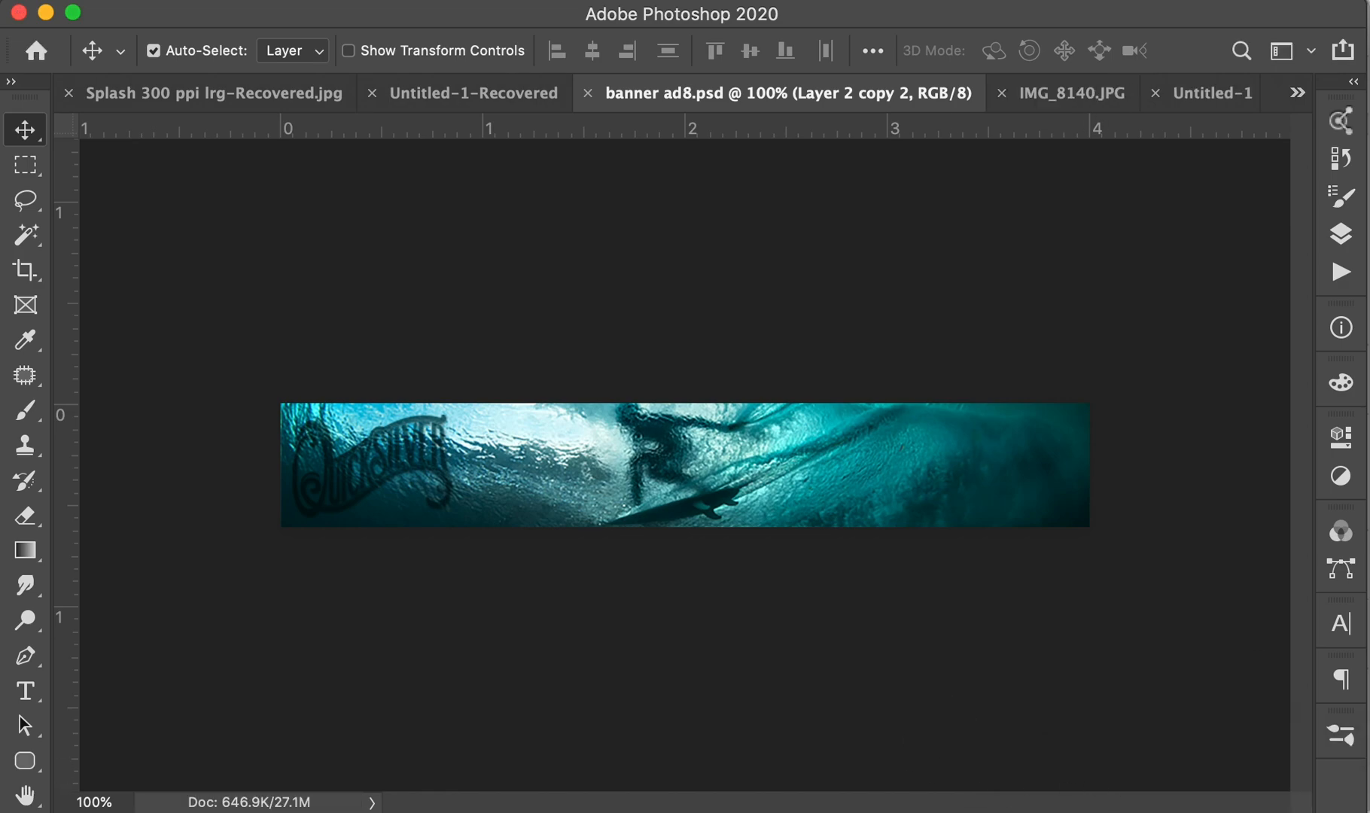
- Place banner ad8.psd across the boards & wax header above the nav links
{"action": "key", "text": "super+Tab"}
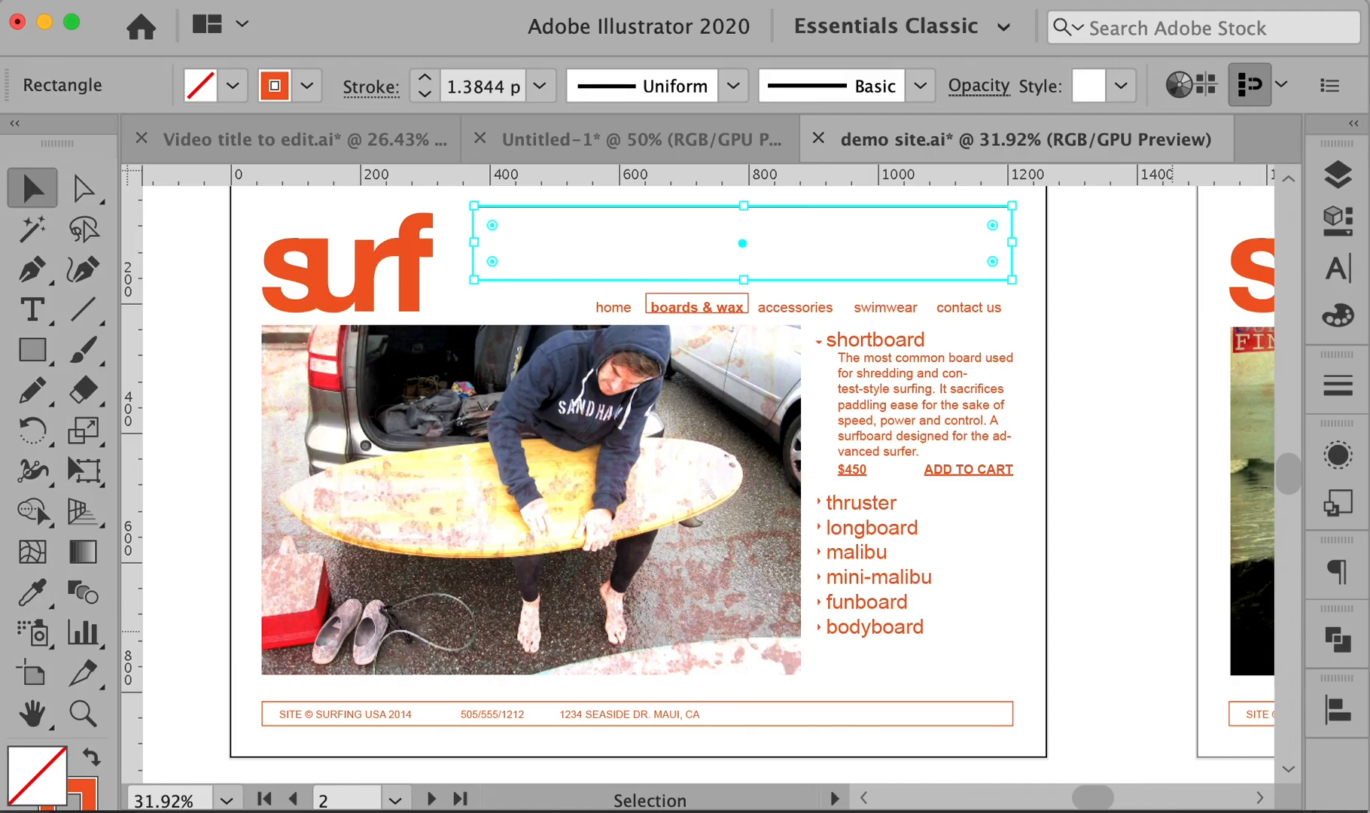
{"action": "left_click", "coordinate": [1006, 285]}
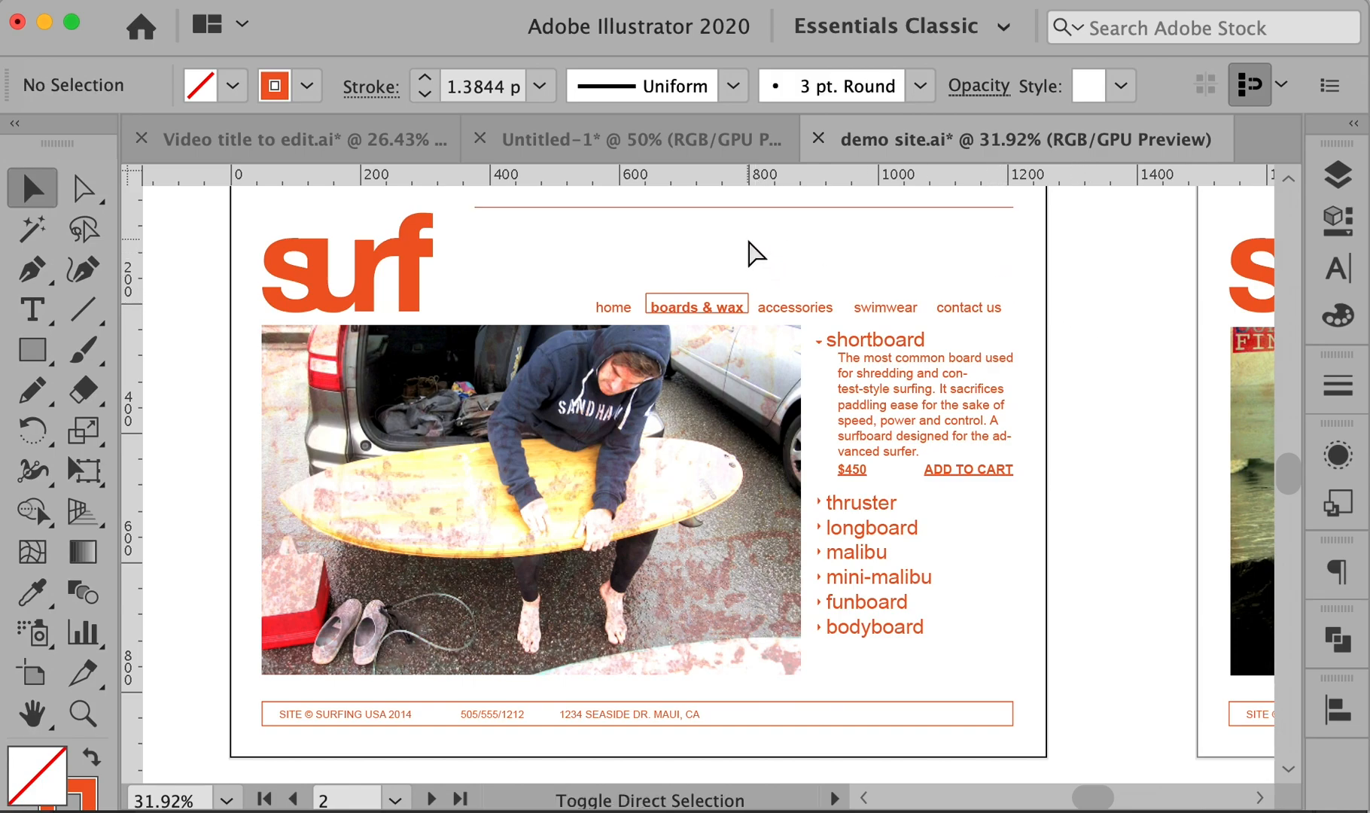
{"action": "key", "text": "super+Tab"}
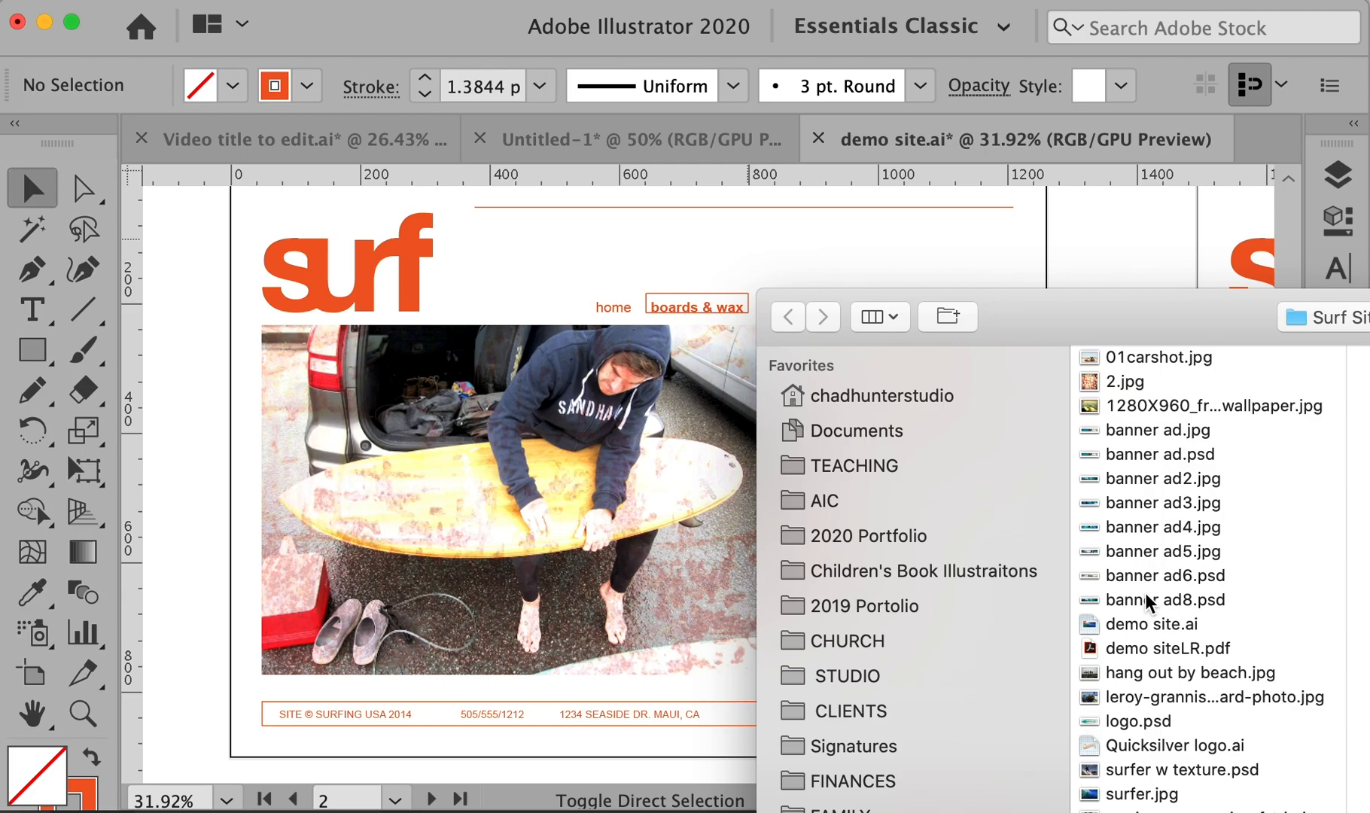
{"action": "double_click", "coordinate": [1145, 597]}
{"action": "left_click_drag", "start_coordinate": [1013, 207], "coordinate": [421, 292]}
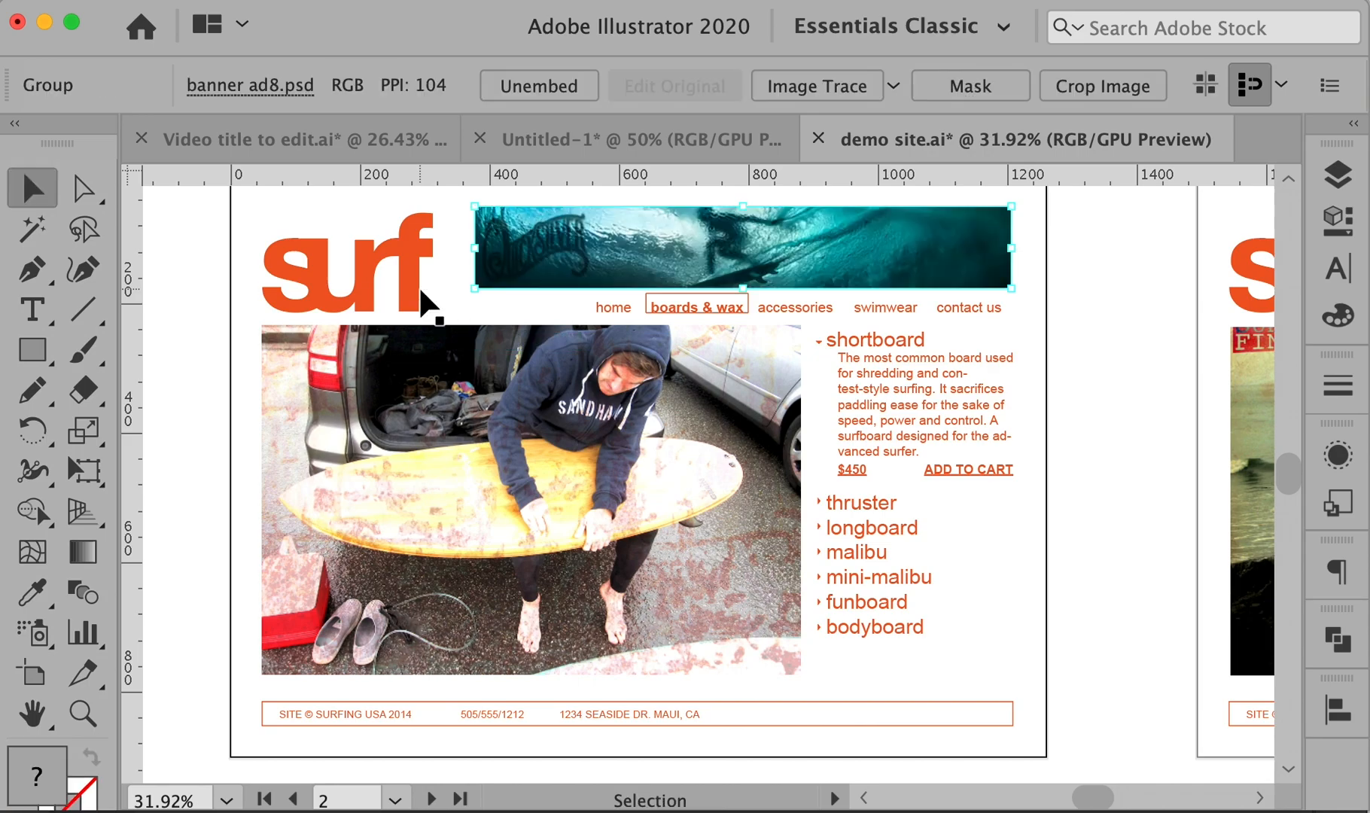
{"action": "left_click", "coordinate": [1091, 314], "text": "super"}
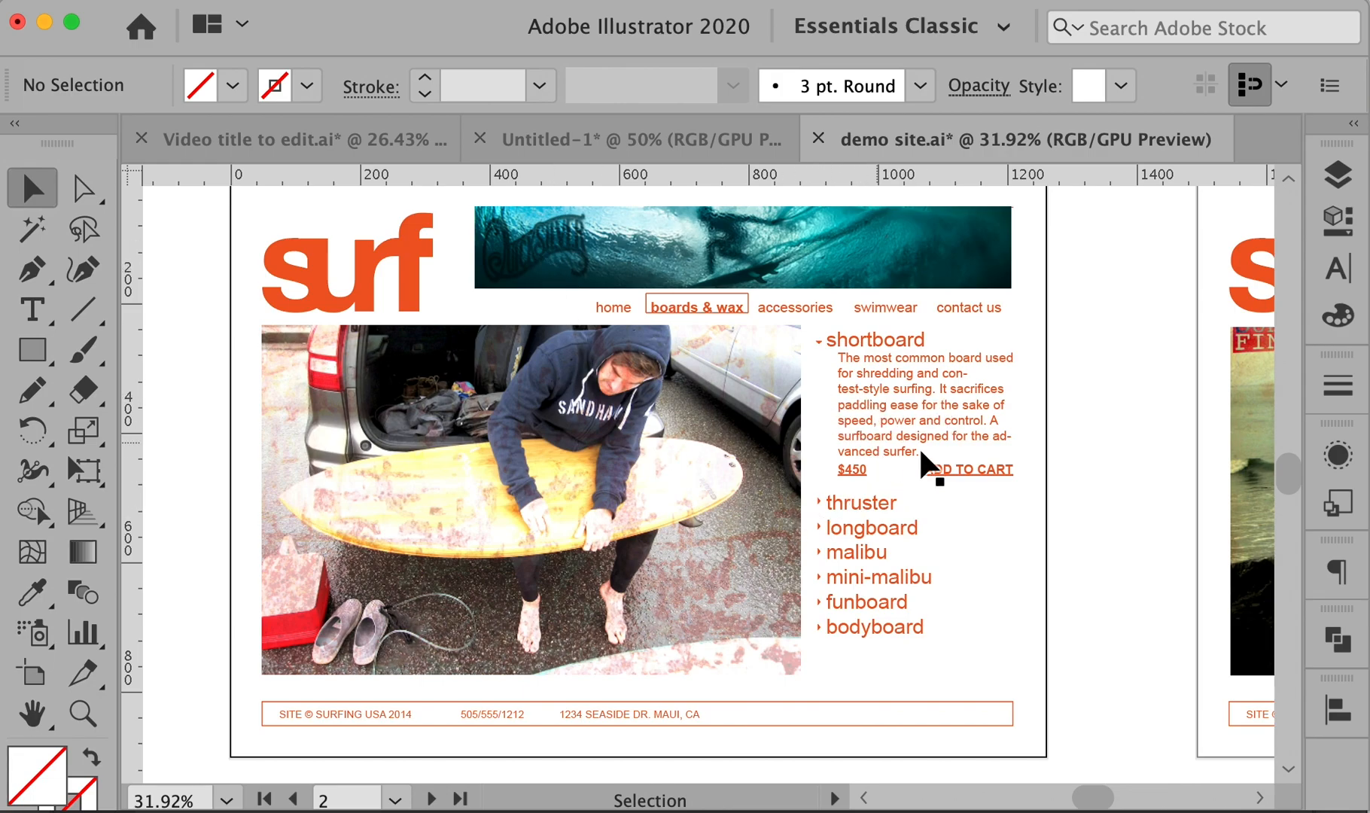
{"action": "key", "text": "space"}
{"action": "left_click_drag", "start_coordinate": [1180, 450], "coordinate": [1118, 495]}
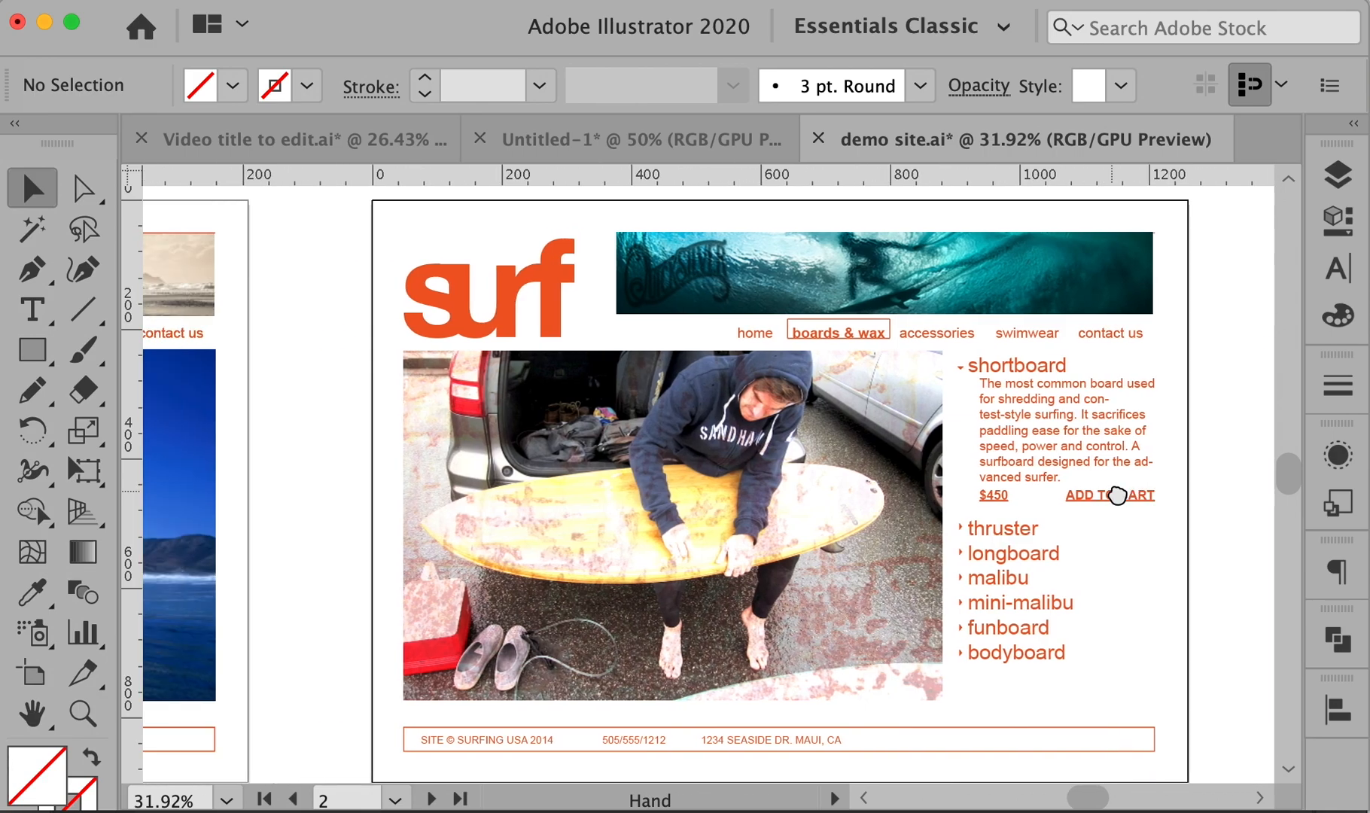